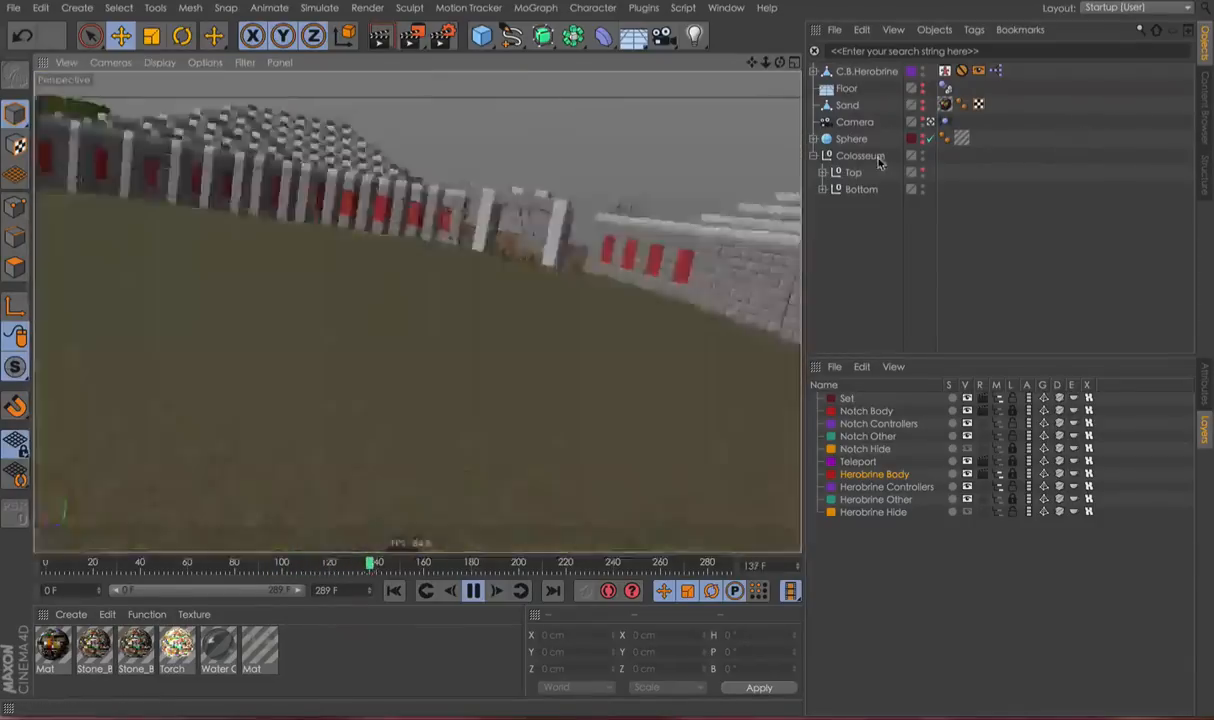
Play and scrub through the existing Herobrine fight animation, and view the High, Low and Med versions of the rig in the content library.
key(F8)
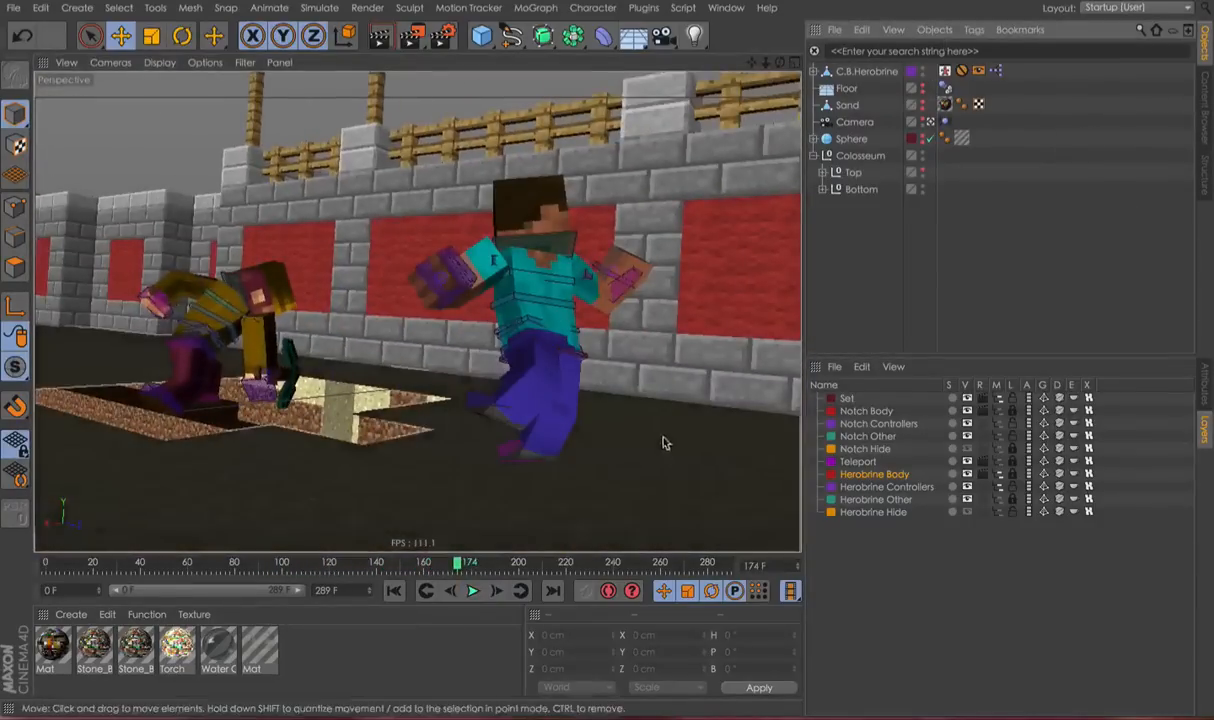
key(shift+f)
click(1207, 78)
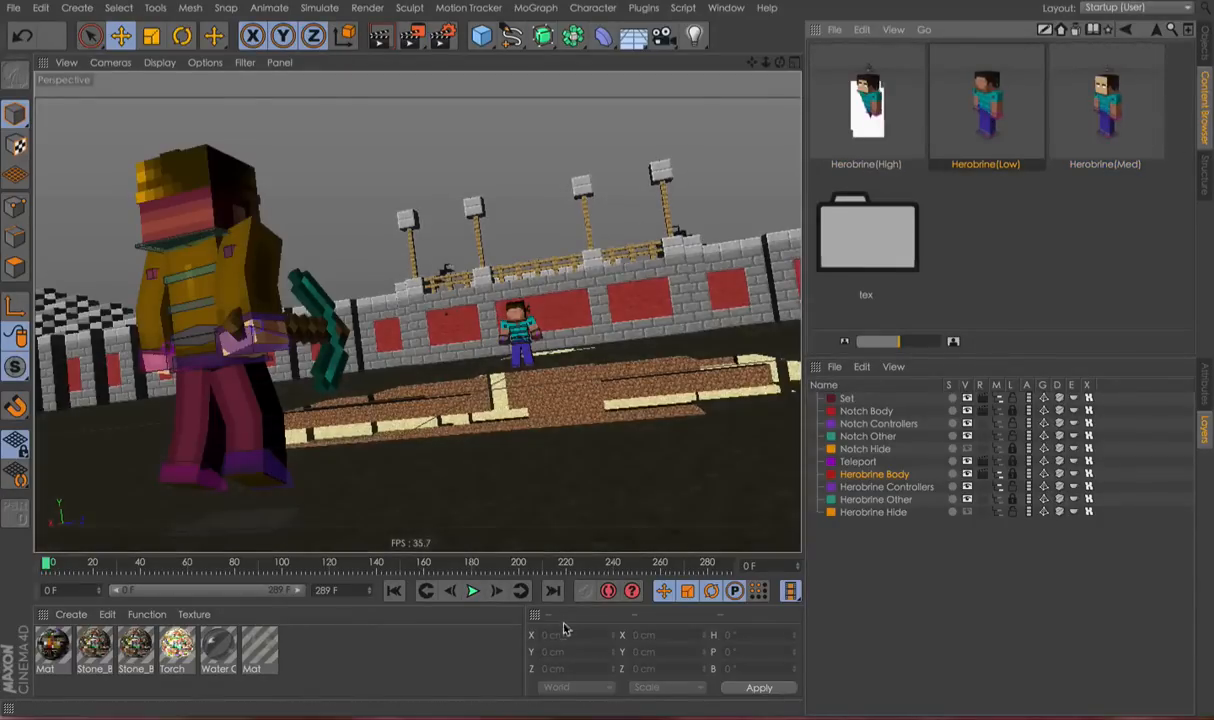
key(F8)
key(F8)
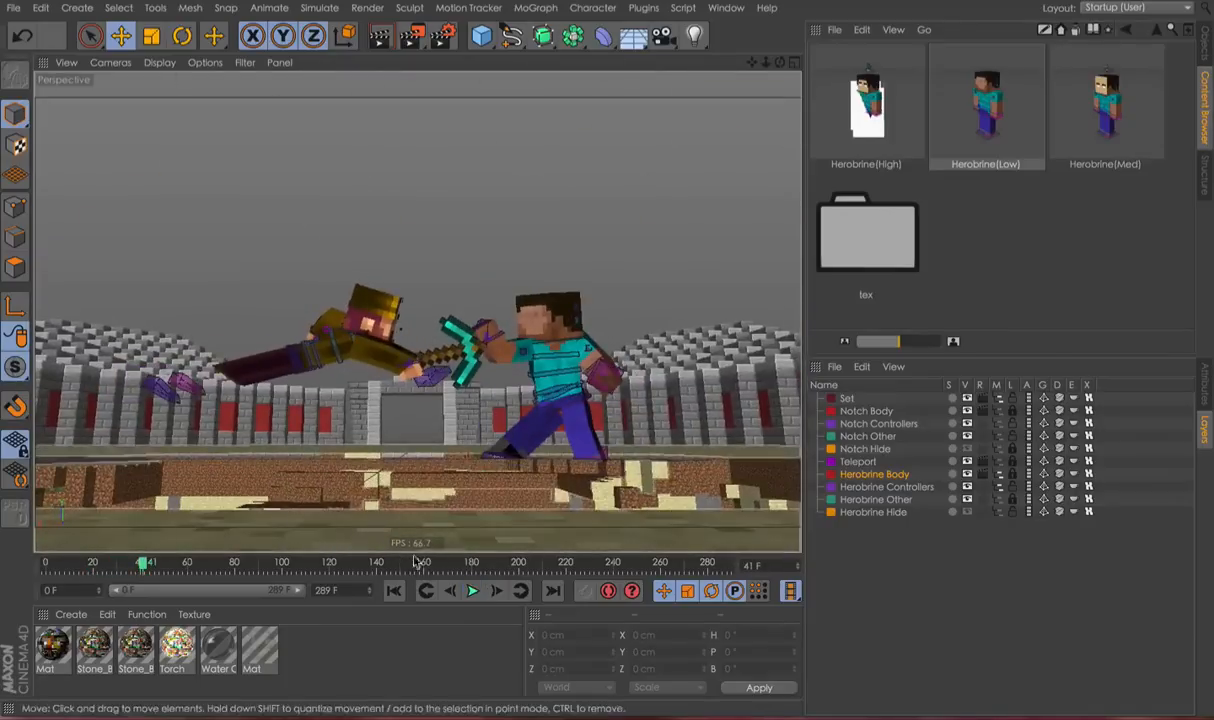
click(394, 590)
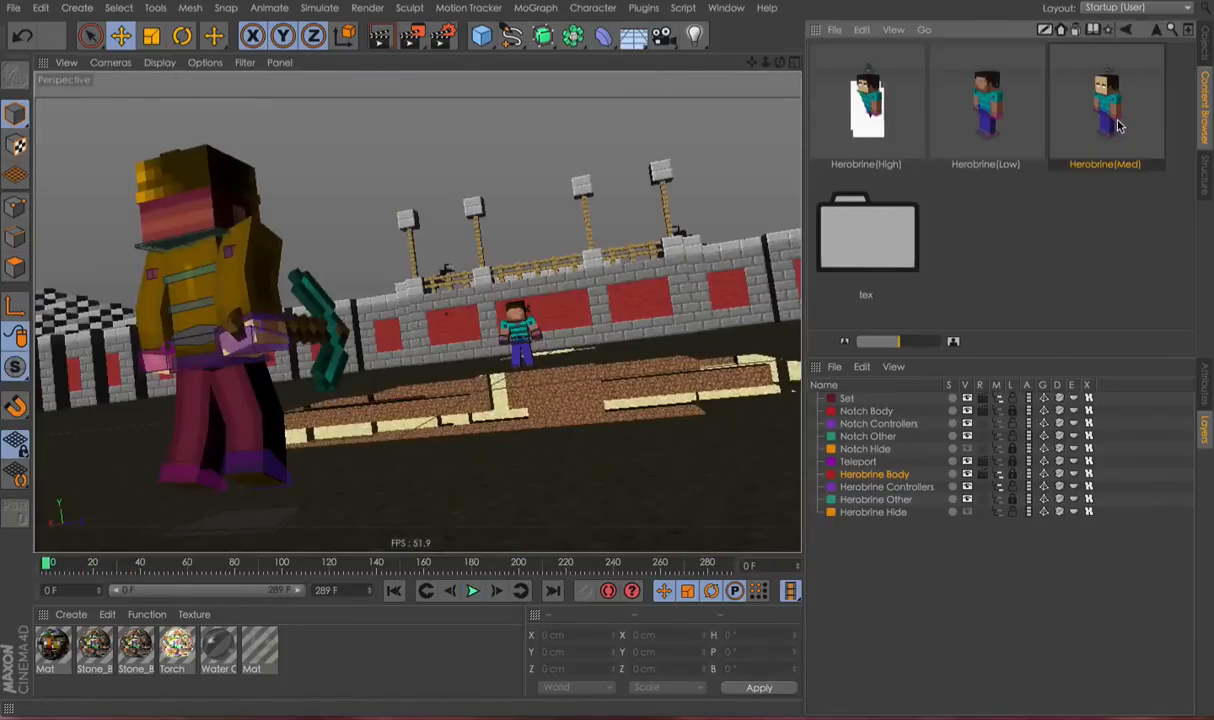
drag(437, 570, 346, 566)
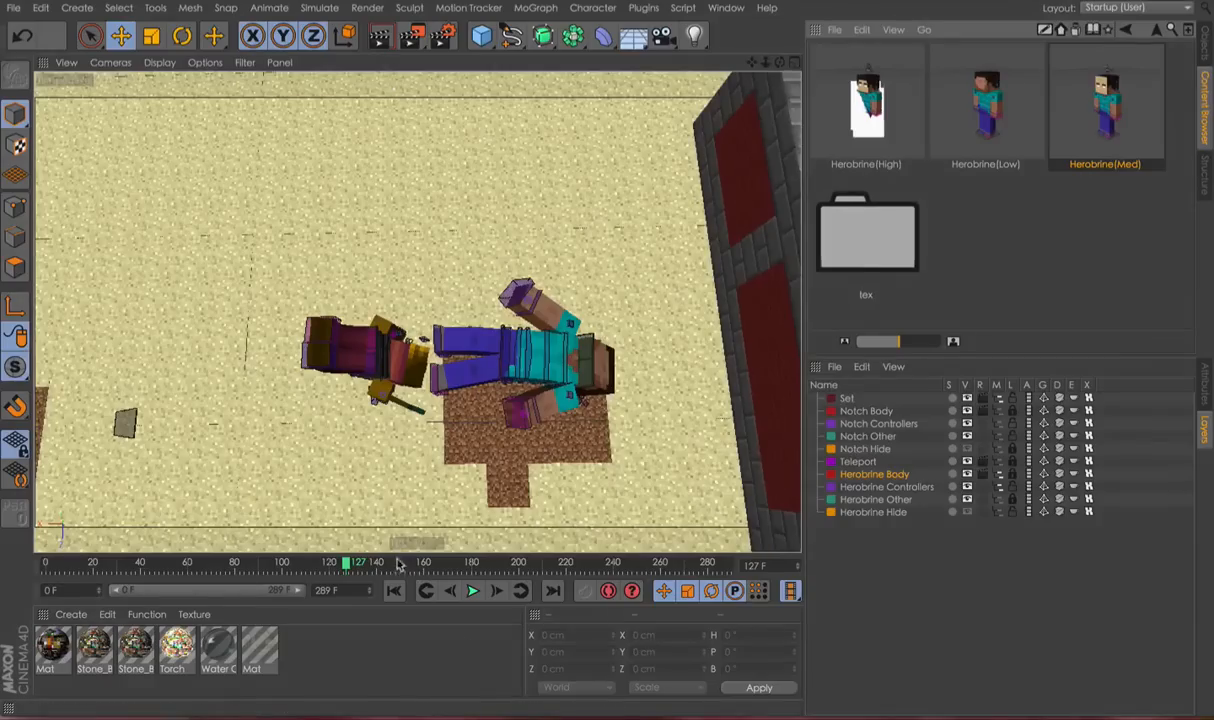
drag(398, 565, 324, 565)
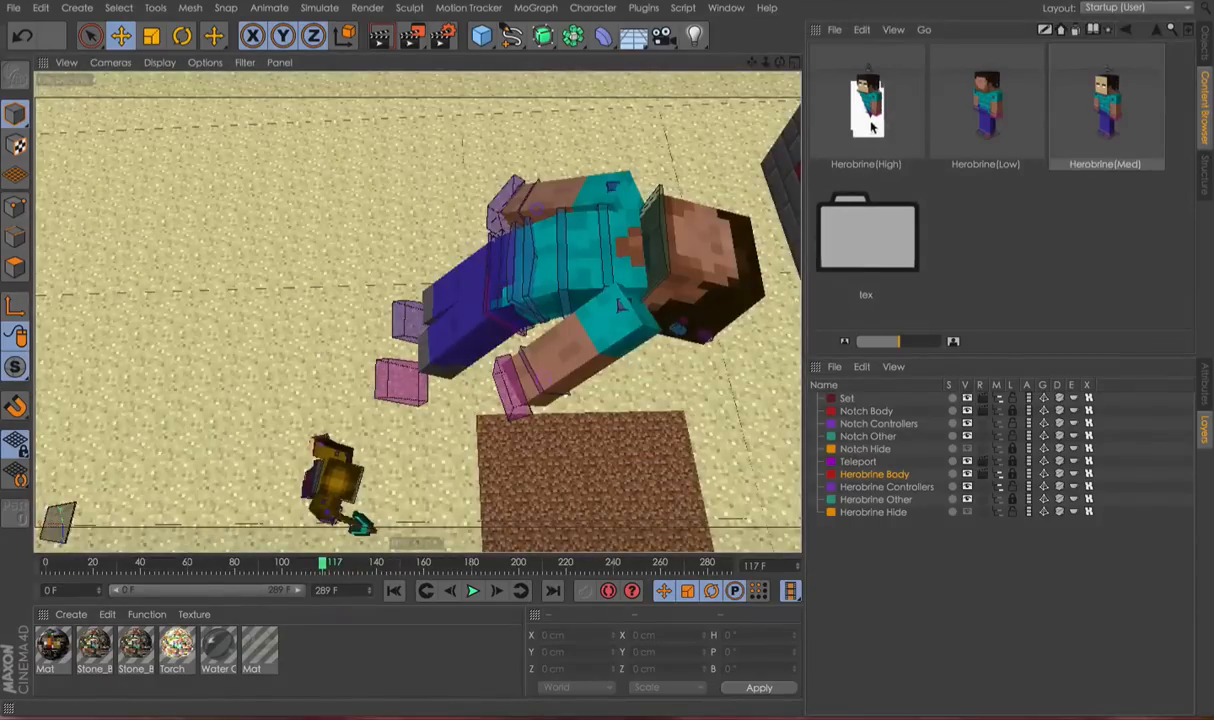
drag(318, 560, 146, 563)
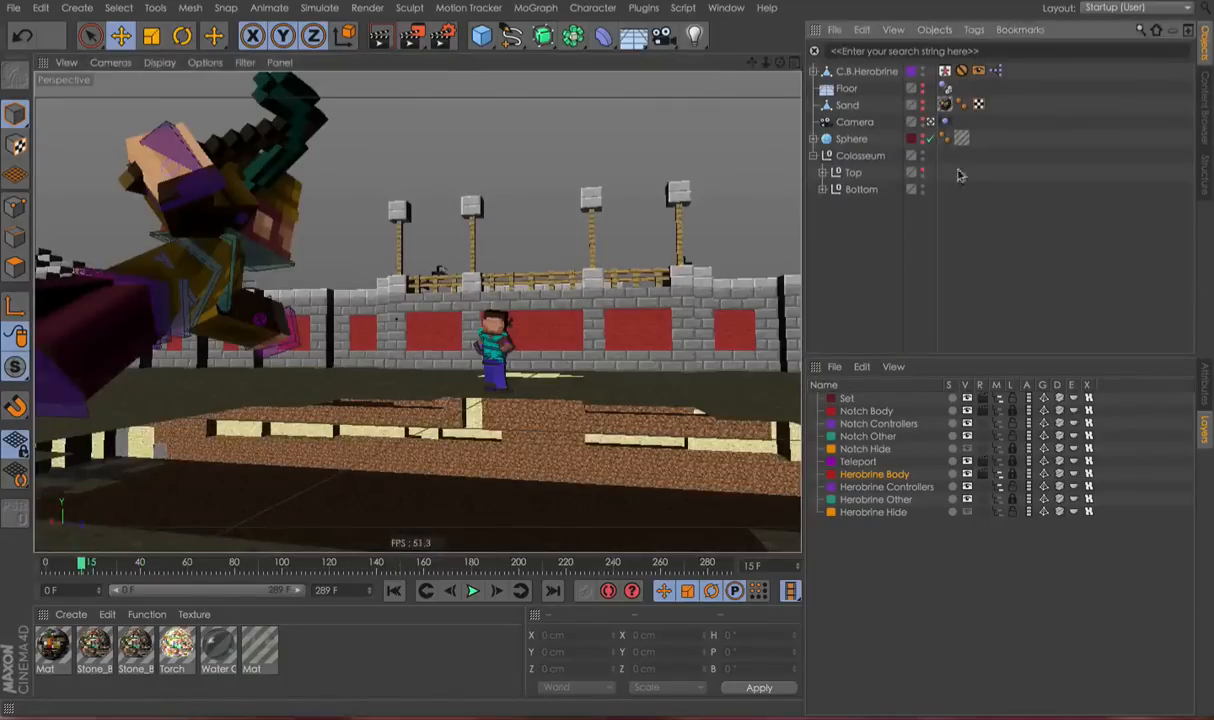
Filter the object list by "c." and select every controller of the C.B.Herobrine rig.
text(c.)
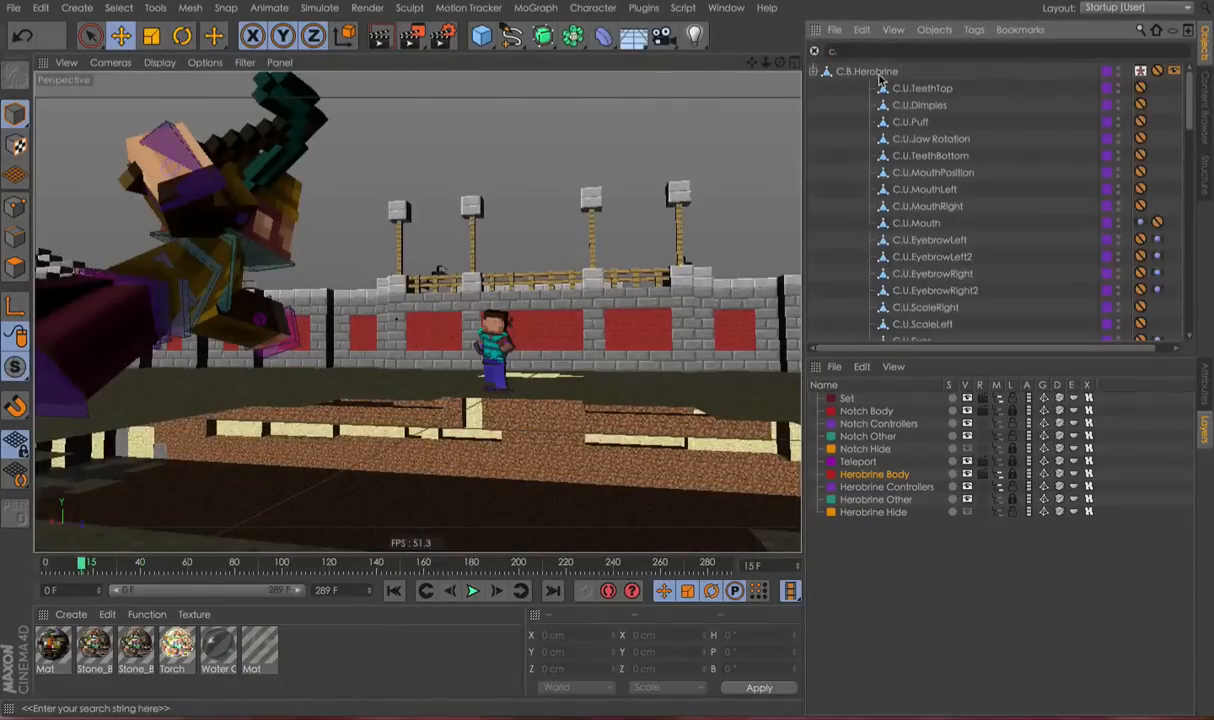
click(880, 76)
key(ctrl+a)
scroll(988, 188, down, 10)
scroll(975, 230, up, 10)
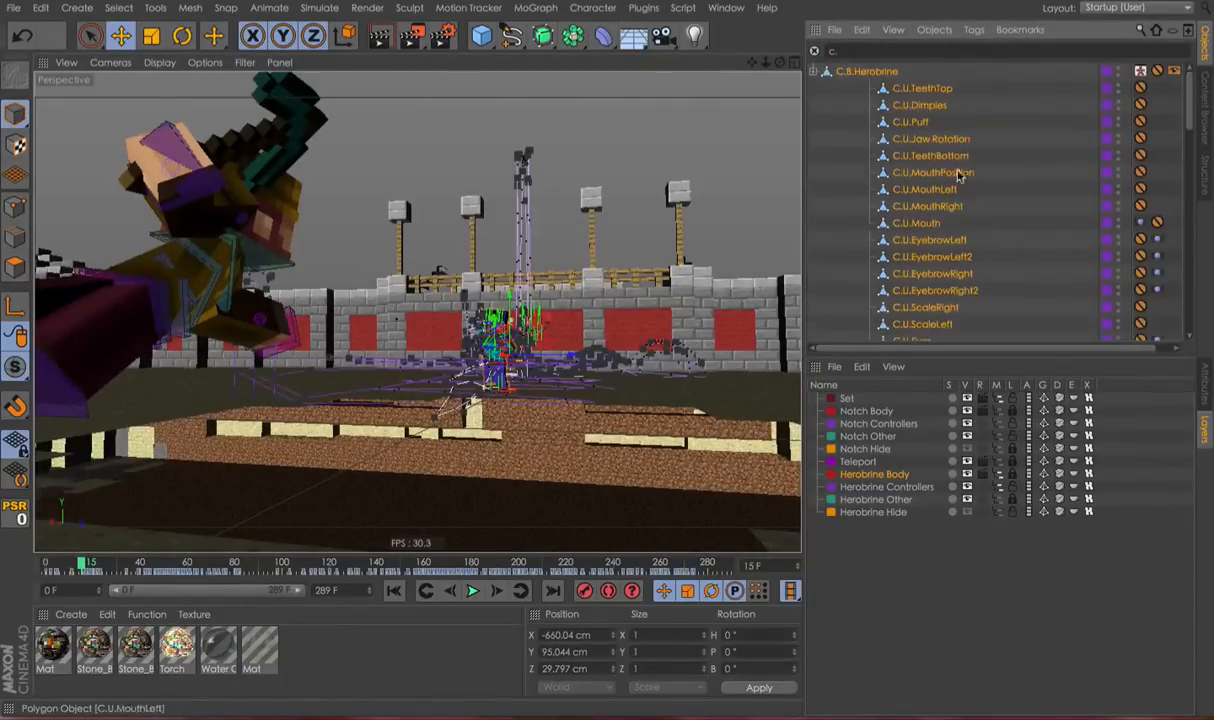
scroll(928, 135, down, 10)
scroll(1000, 215, up, 10)
Copy all keyframes of the selected Herobrine controllers across the whole timeline.
right_click(145, 591)
click(158, 548)
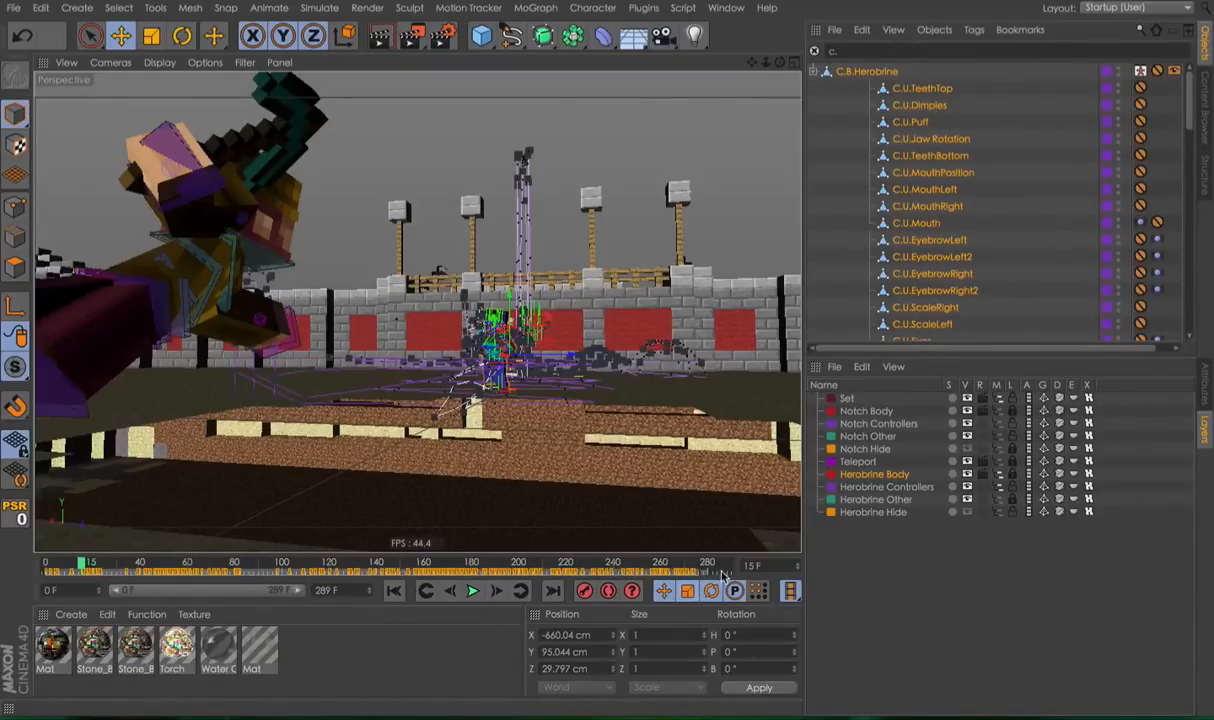
drag(706, 572, 43, 572)
right_click(460, 571)
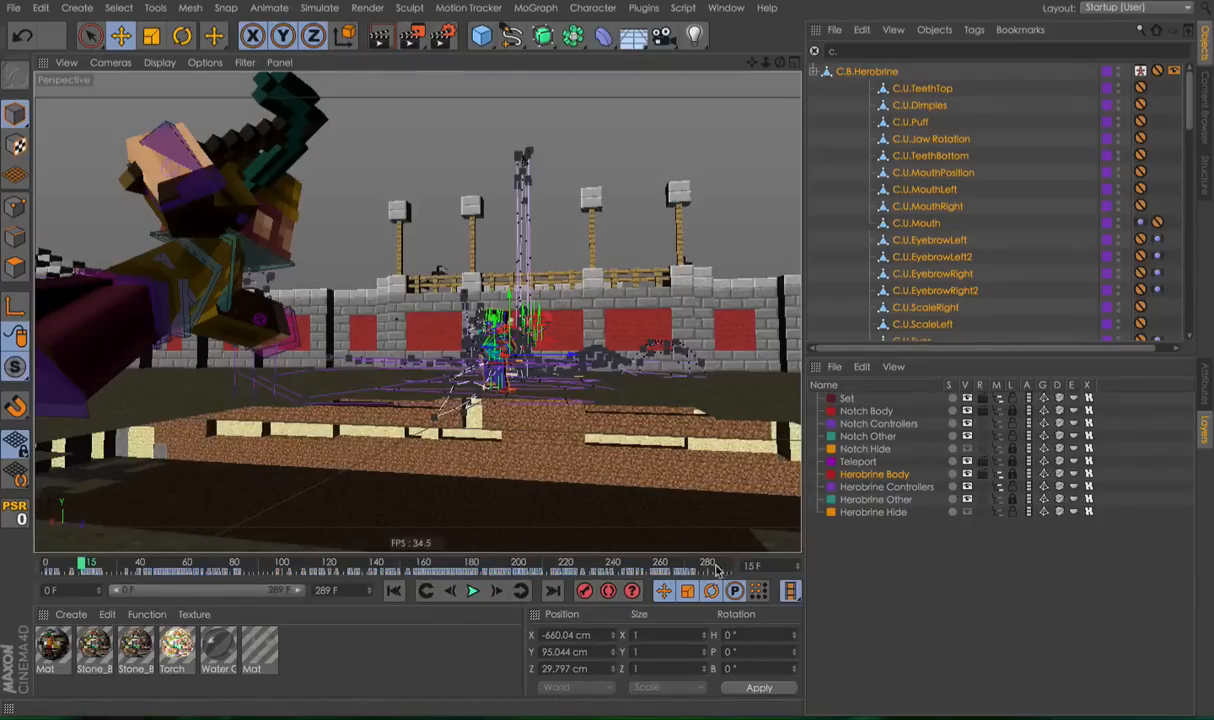
drag(720, 570, 143, 556)
Delete the C.B.Herobrine rig together with its four Herobrine layers and its unused Head, Body and Legs materials.
click(876, 71)
key(Delete)
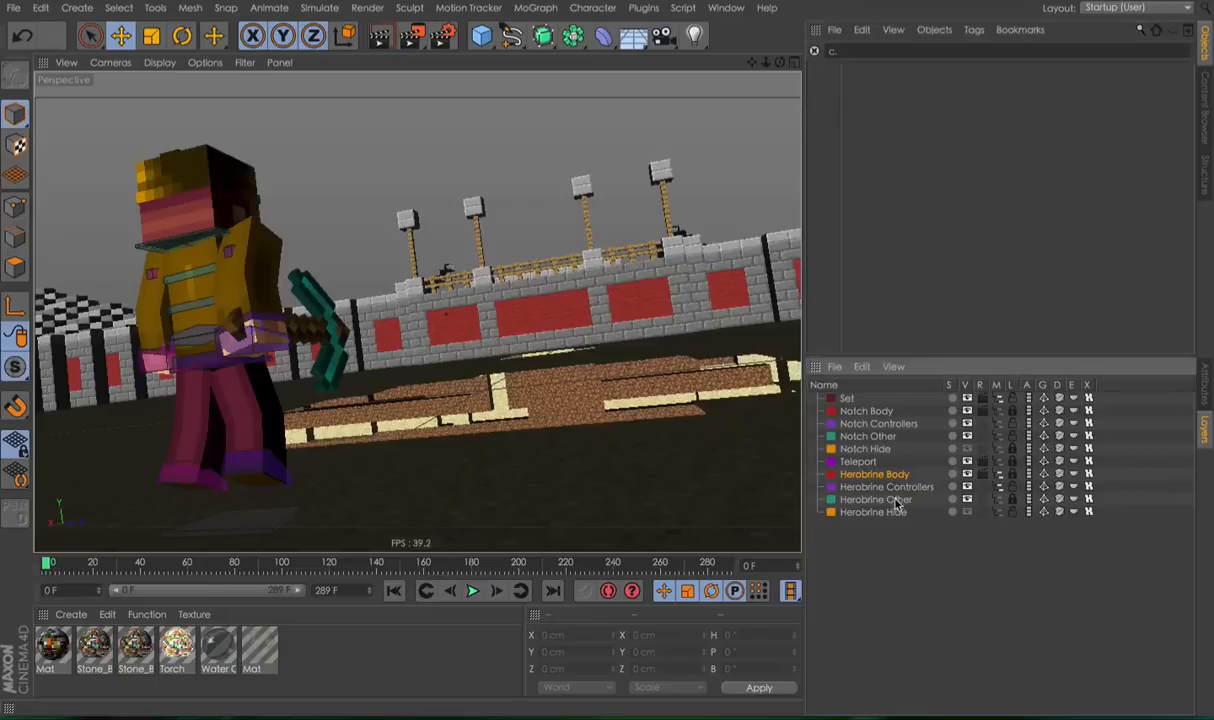
key(Delete)
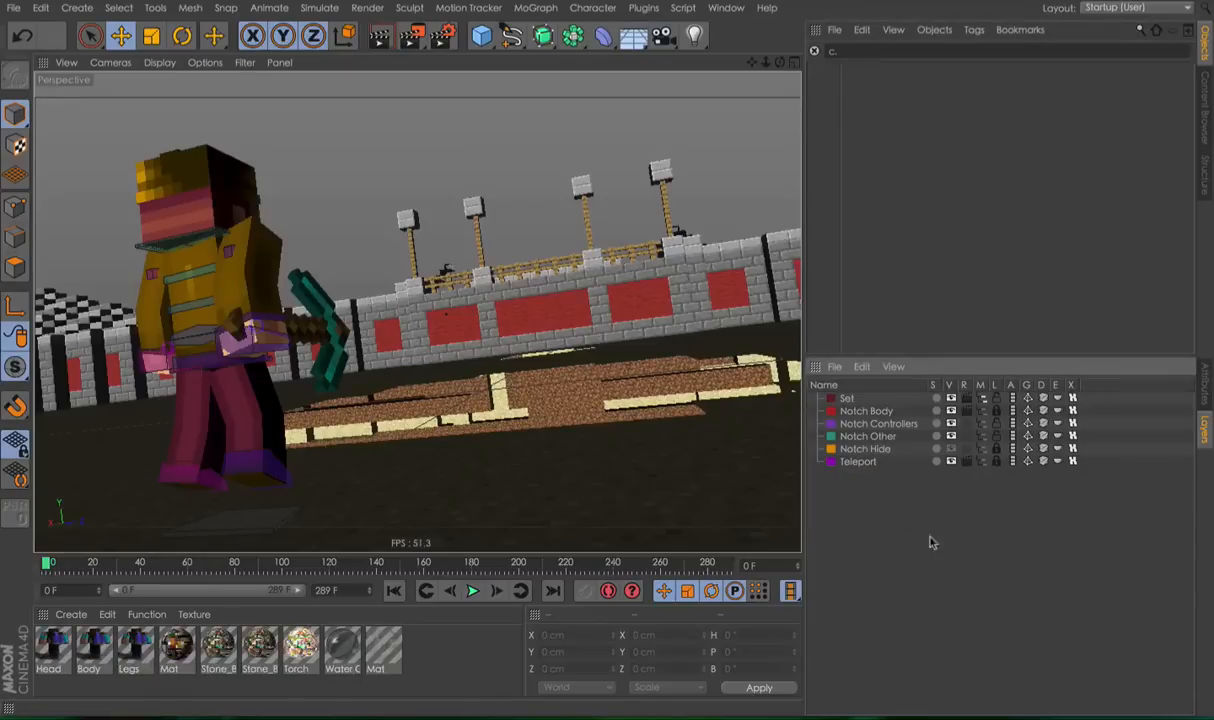
right_click(391, 657)
click(440, 688)
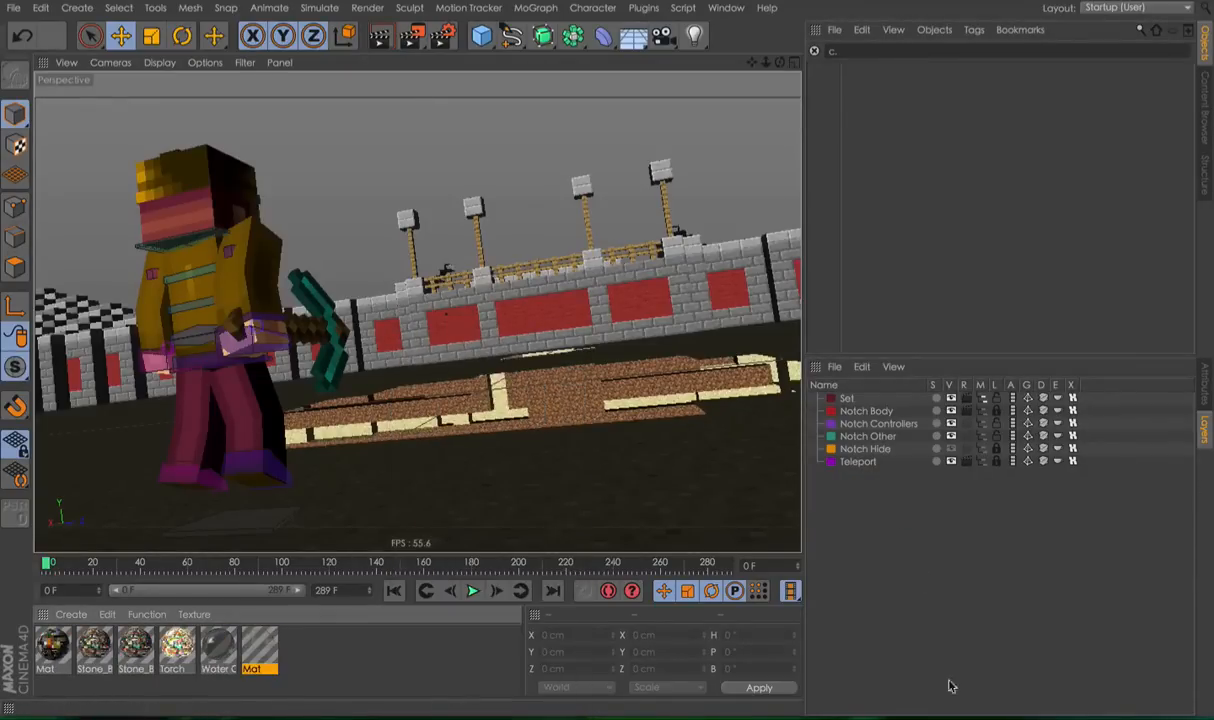
Load the Herobrine(Med) rig from the content library into the scene.
click(1207, 78)
double_click(1094, 121)
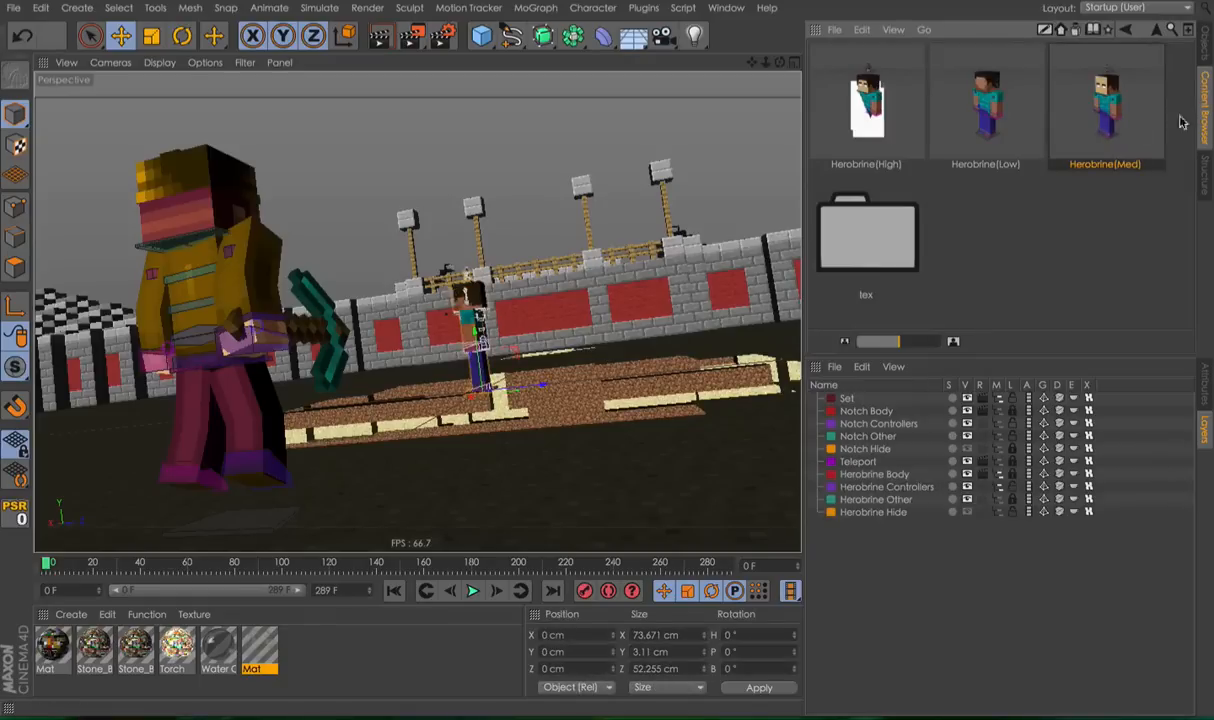
click(1208, 48)
Paste the copied keyframes at frame 0 onto all controllers of the Herobrine(Med) rig, and clear the object filter.
scroll(993, 317, down, 10)
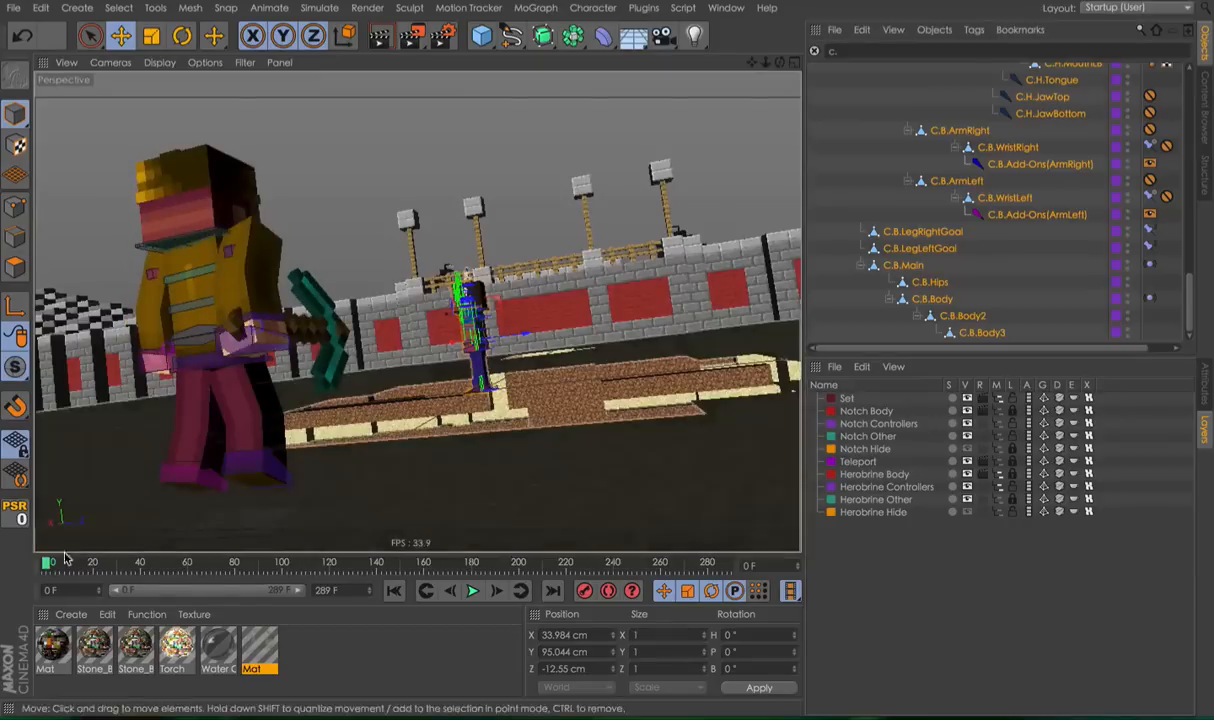
right_click(66, 558)
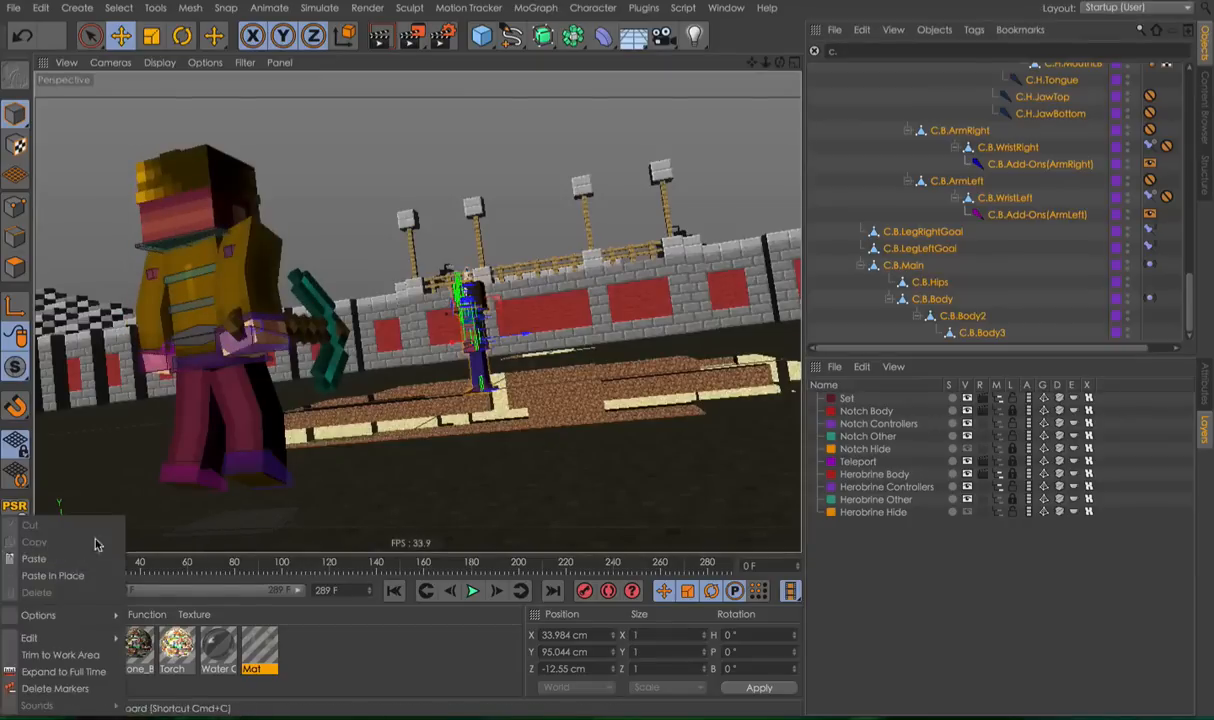
click(82, 559)
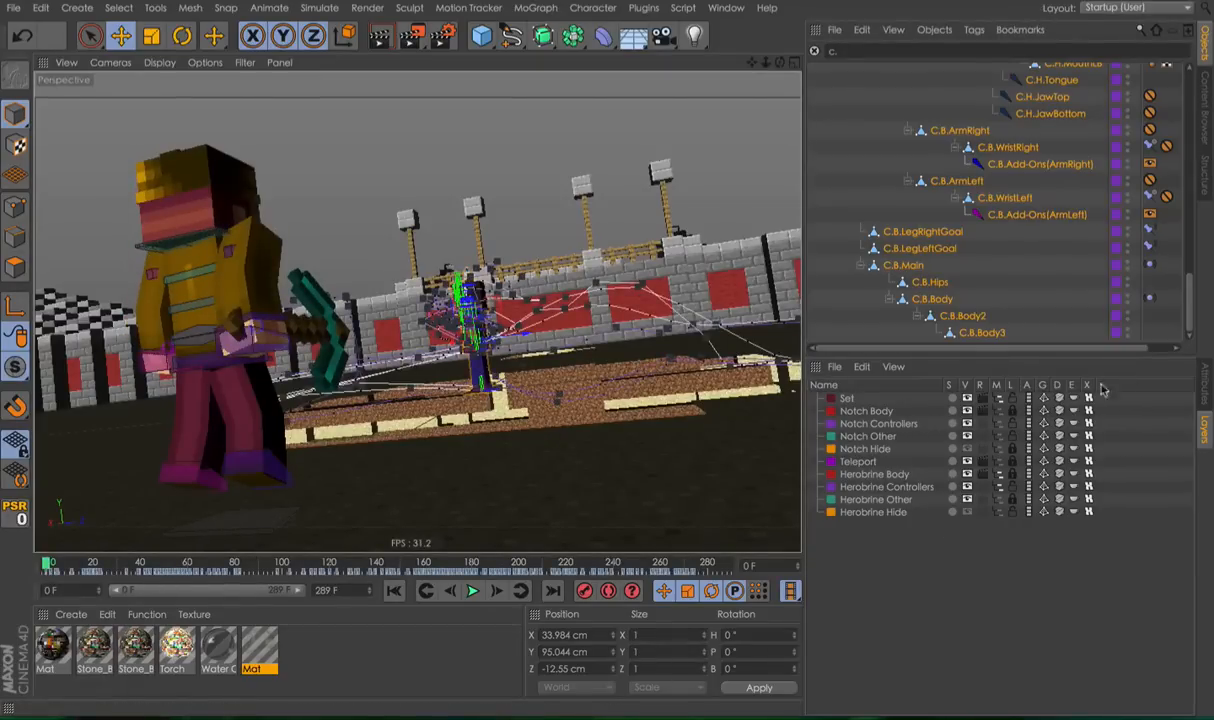
scroll(985, 182, up, 10)
scroll(990, 307, down, 10)
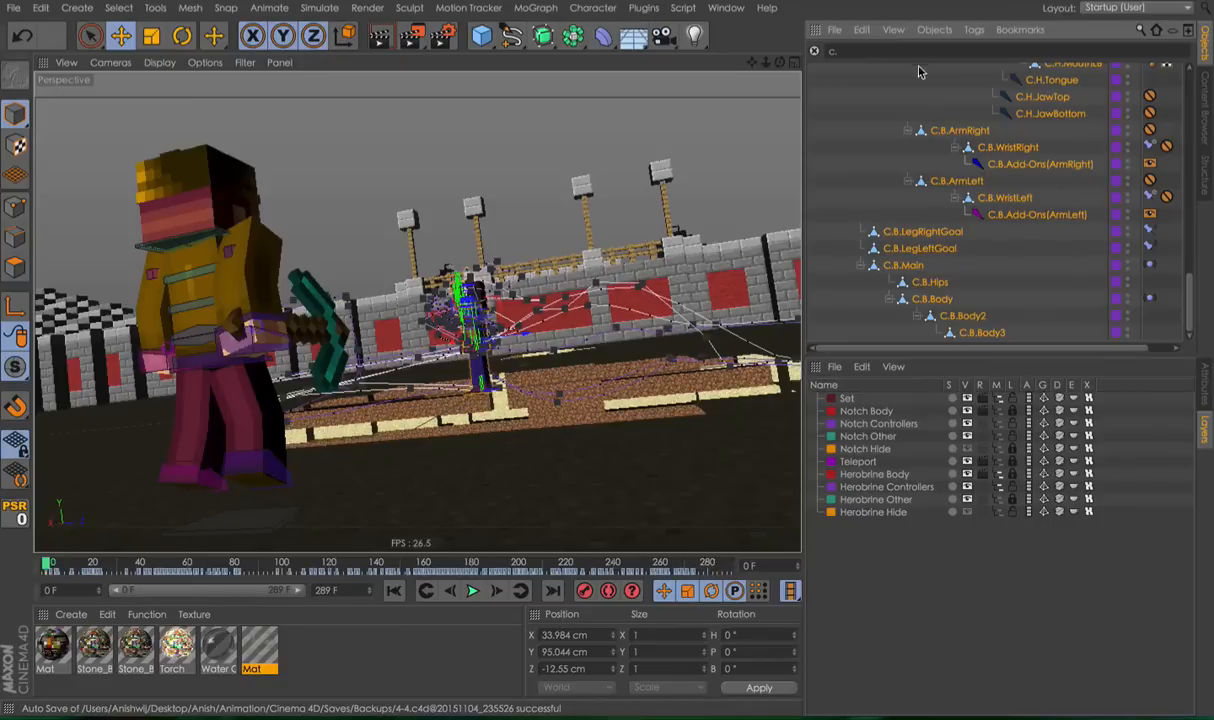
key(BackSpace)
click(1059, 225)
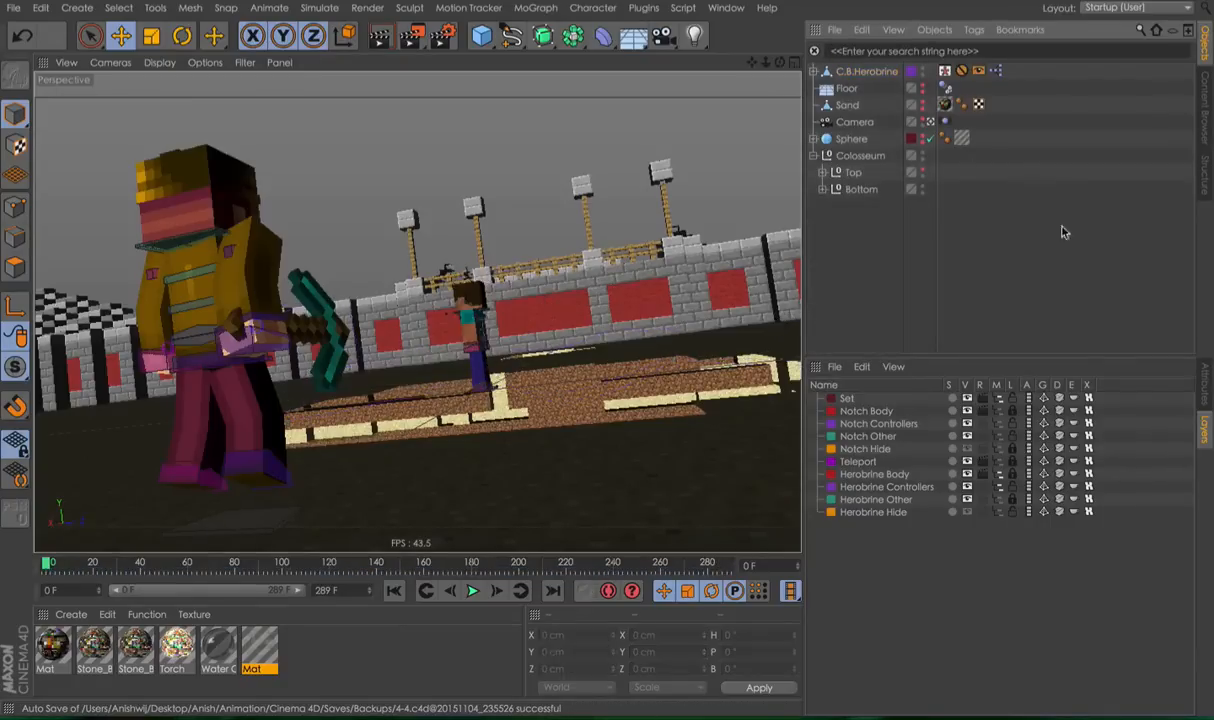
Play the animation from the start to check the movement of the Herobrine(Med) rig.
key(F8)
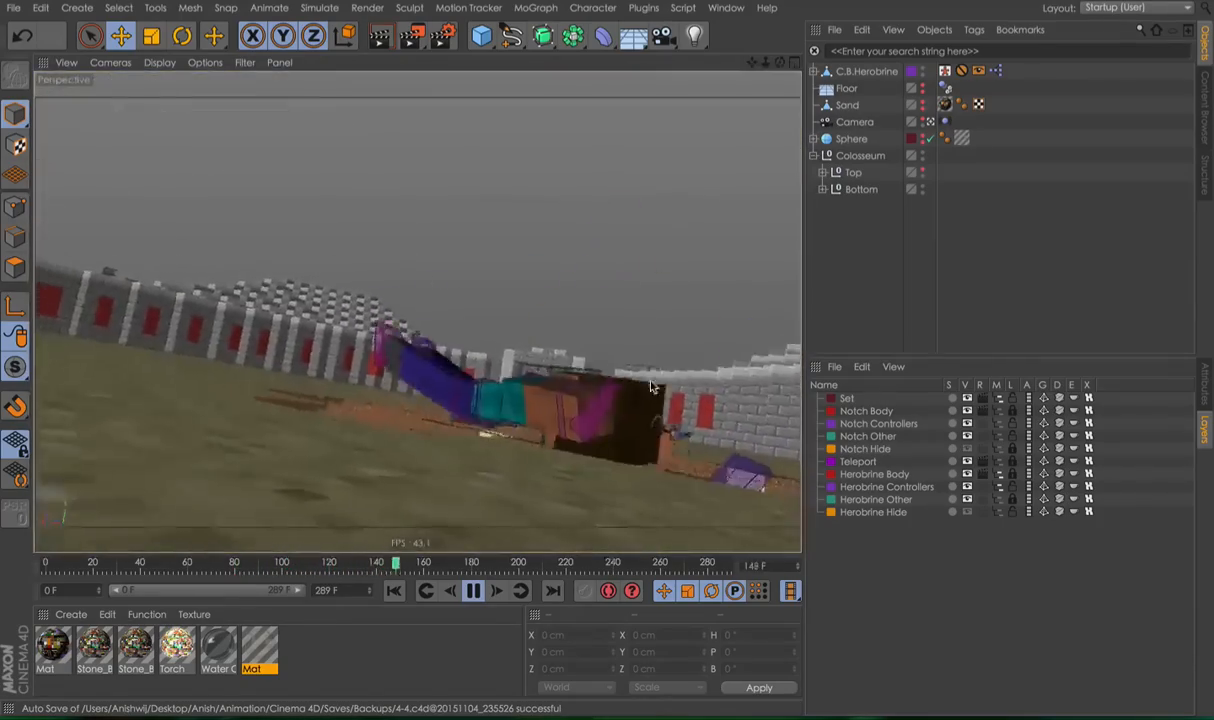
key(F8)
drag(497, 567, 42, 485)
key(F8)
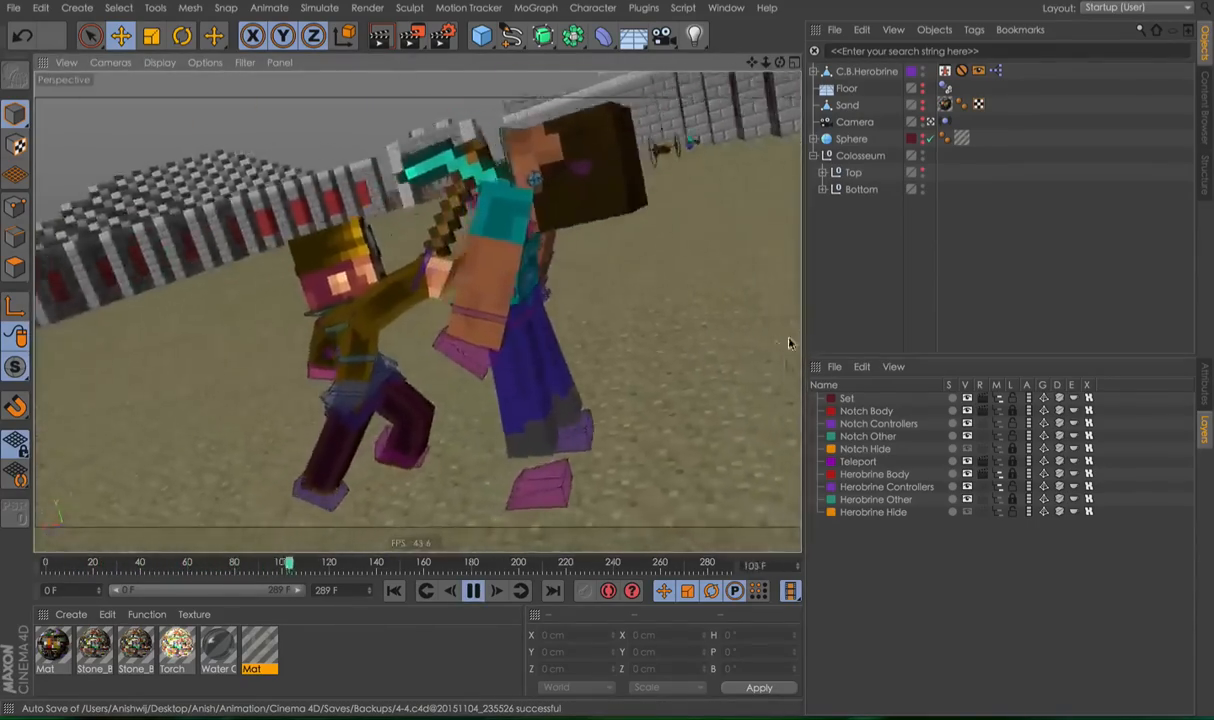
key(F8)
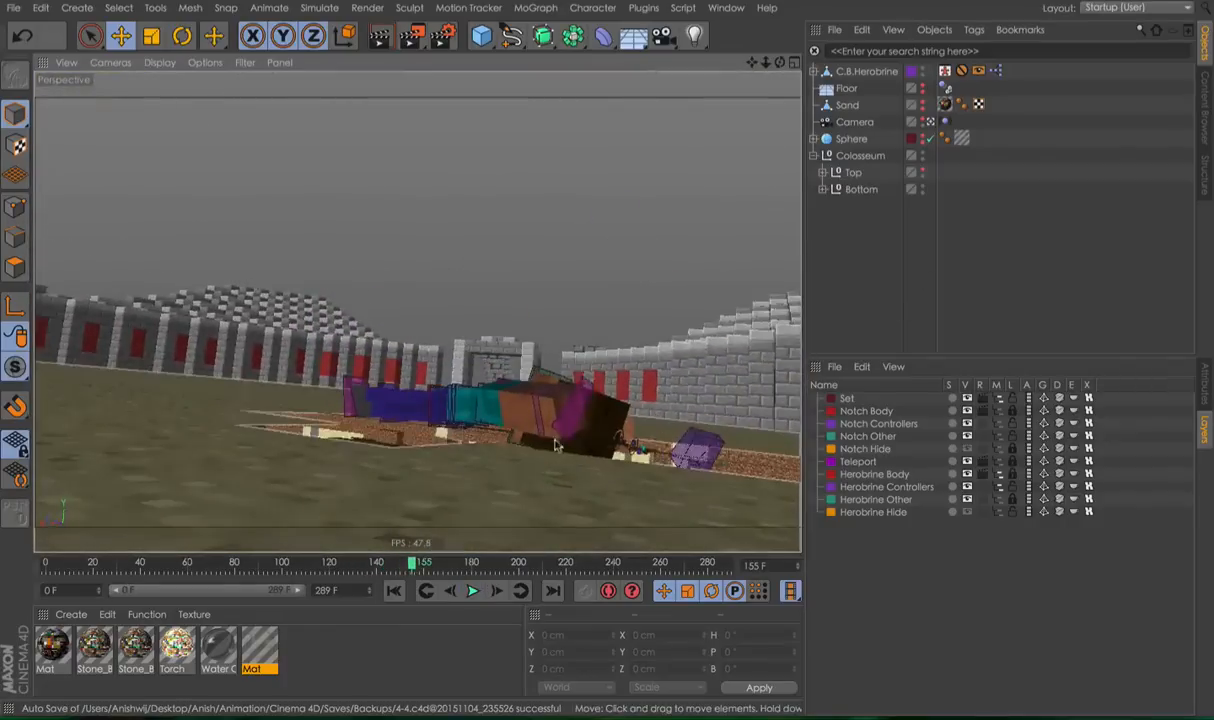
Undo the keyframe paste and the loading of the Herobrine(Med) rig, clearing its Head, Body and Legs materials as well.
click(568, 420)
key(super+z)
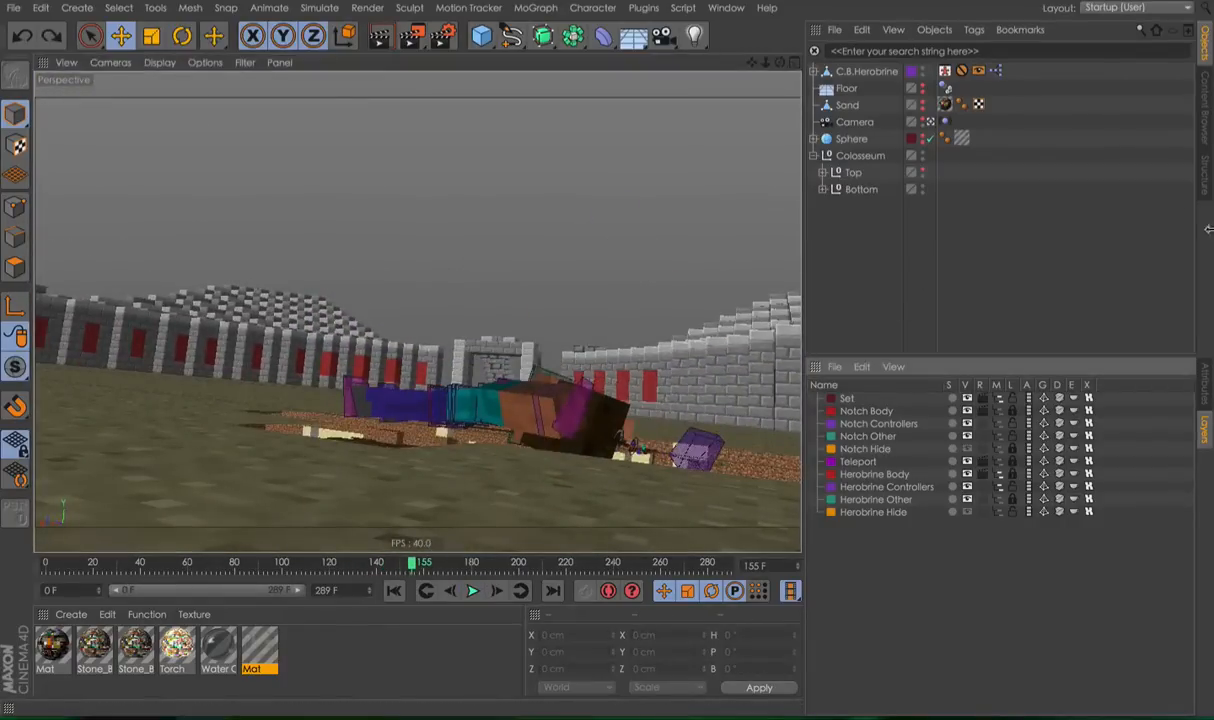
key(super+z)
key(super+z)
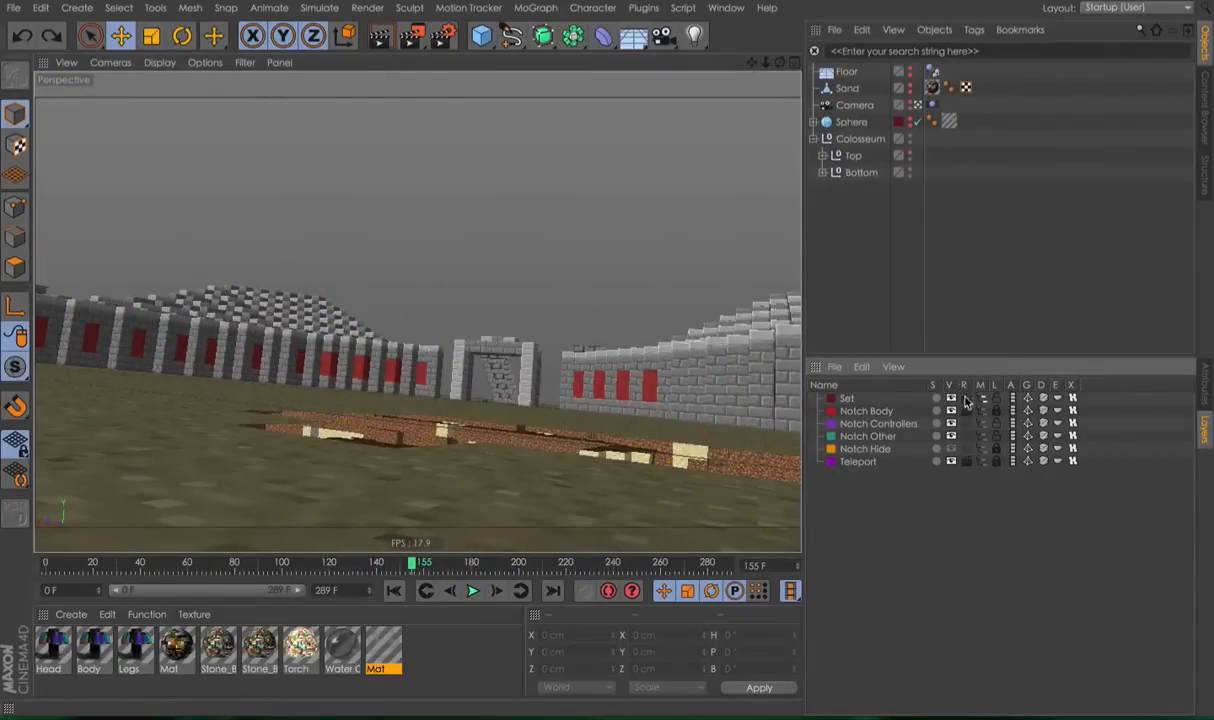
key(super+z)
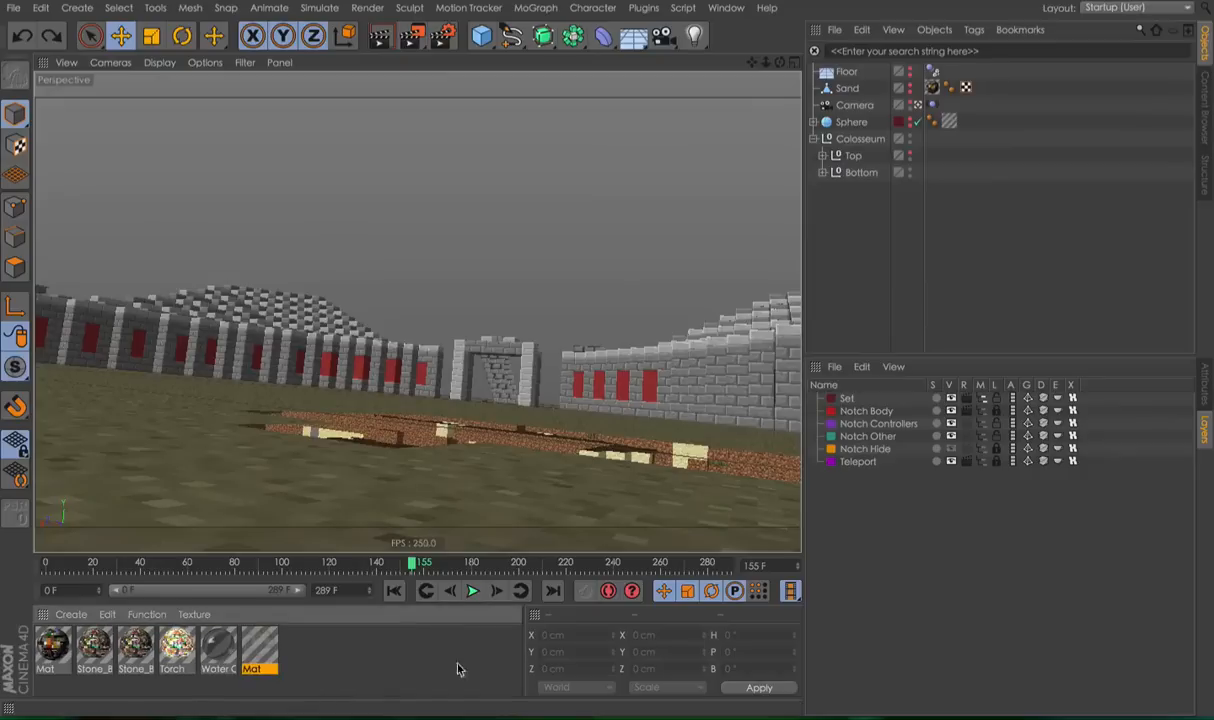
Load the Herobrine(High) rig from the content library and return the animation to frame 0.
click(1205, 95)
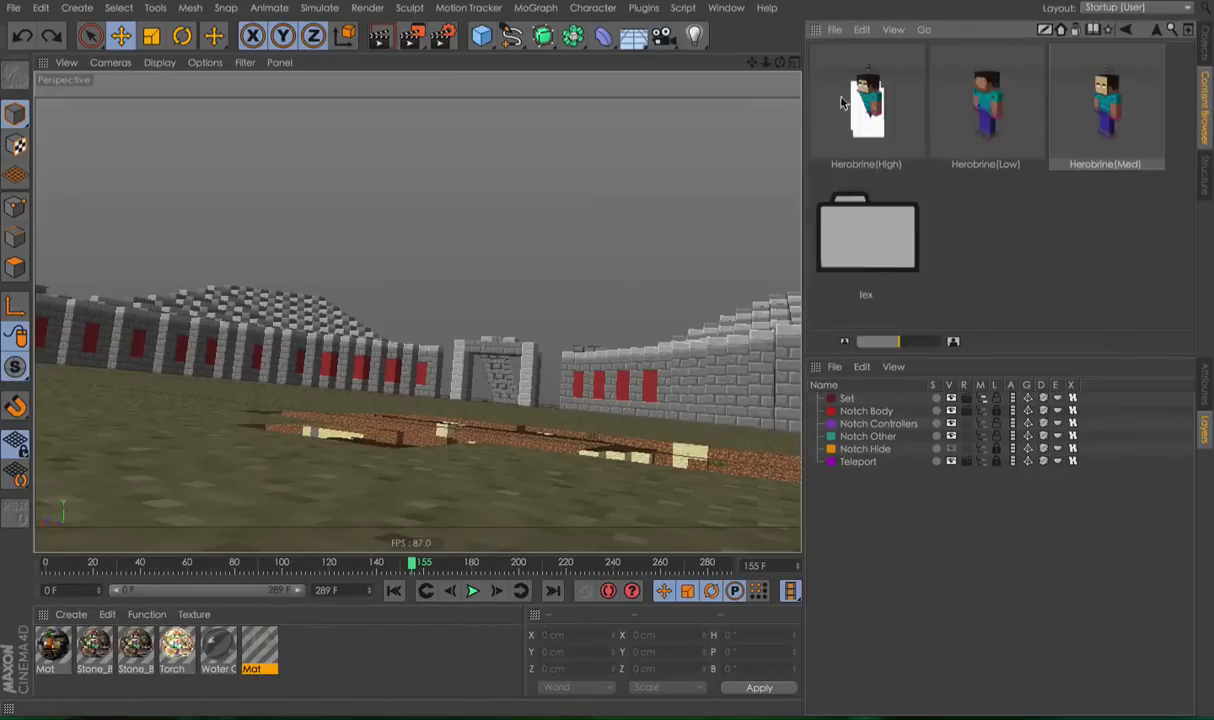
double_click(868, 97)
key(shift+F1)
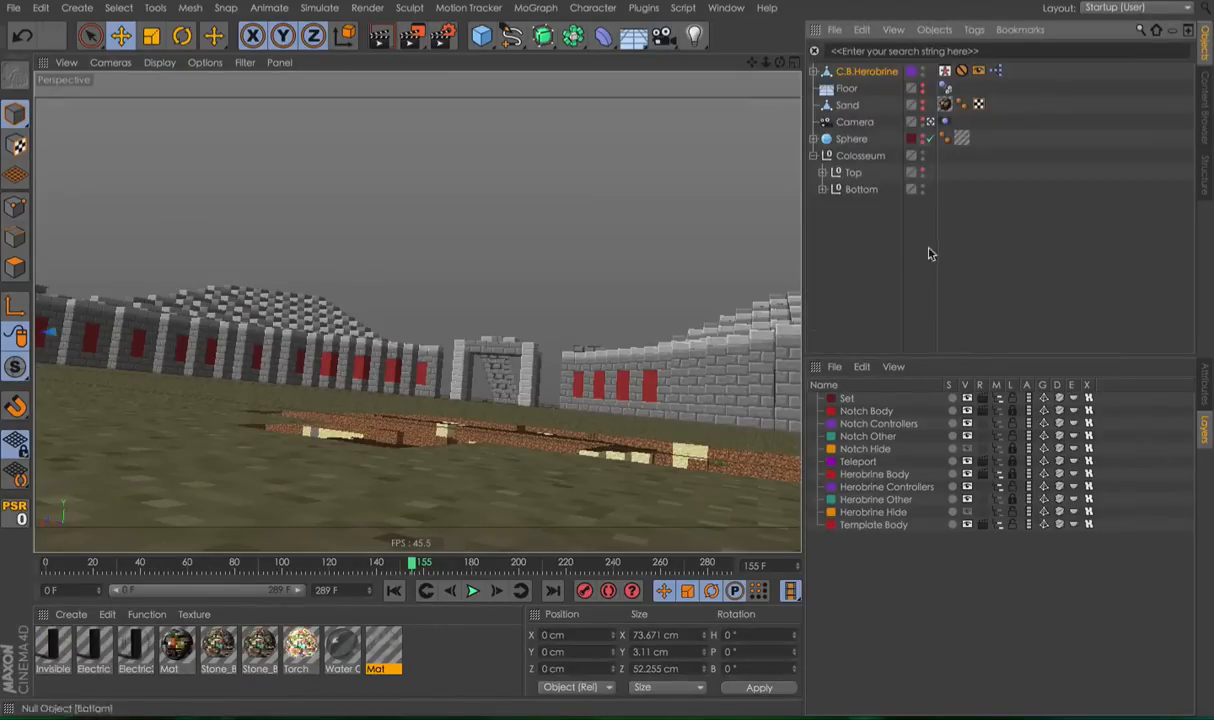
drag(412, 564, 45, 564)
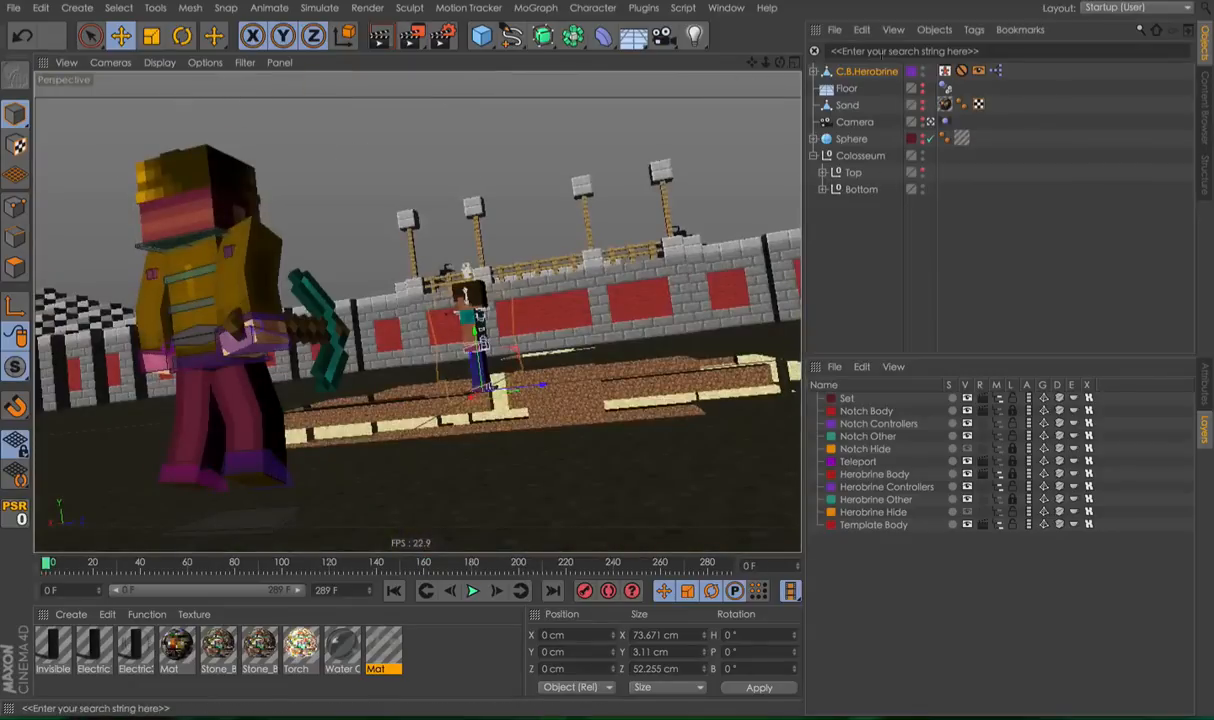
Filter the objects by "c.", paste the copied keyframes at frame 0 onto all Herobrine(High) controllers, and clear the filter.
text(c.)
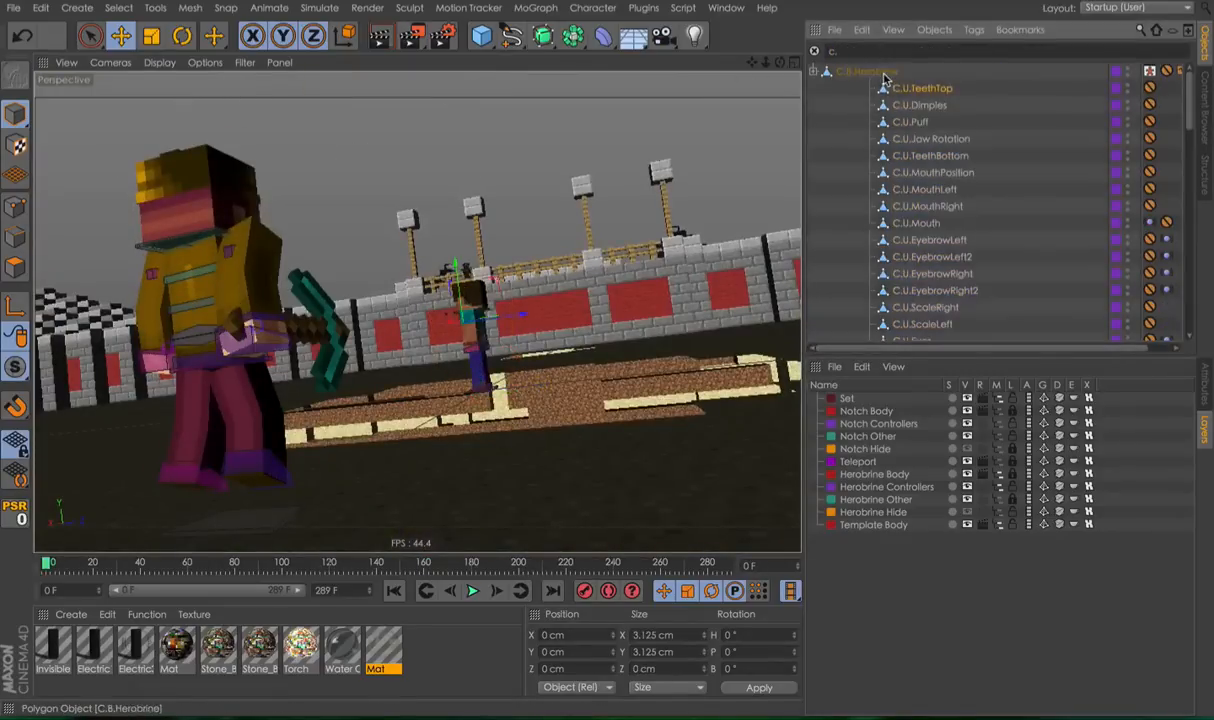
click(884, 75)
scroll(940, 240, down, 20)
right_click(283, 565)
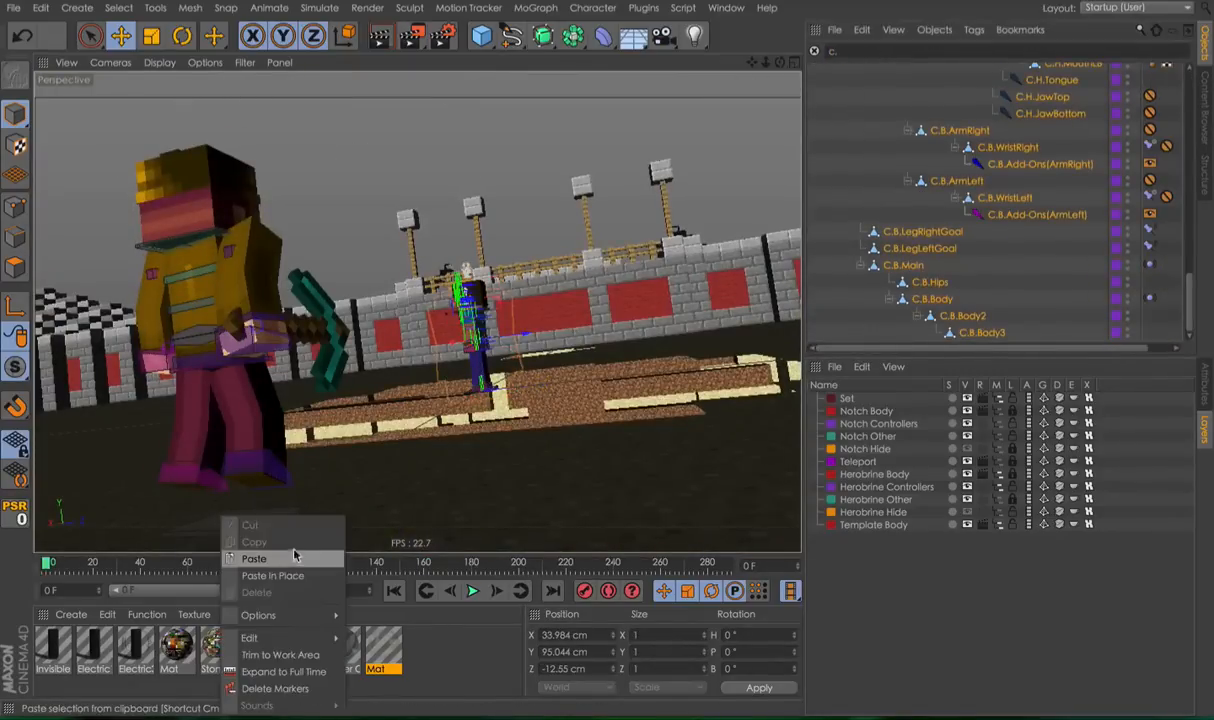
click(1206, 104)
click(1205, 45)
click(1166, 103)
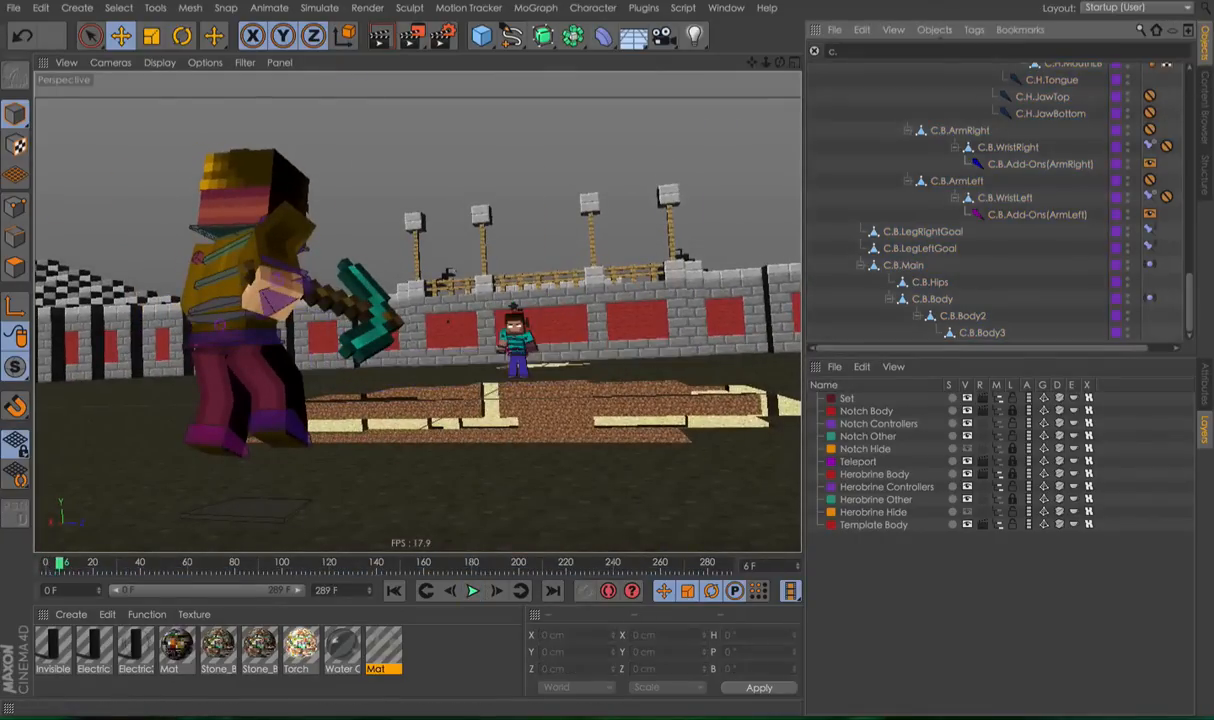
key(BackSpace)
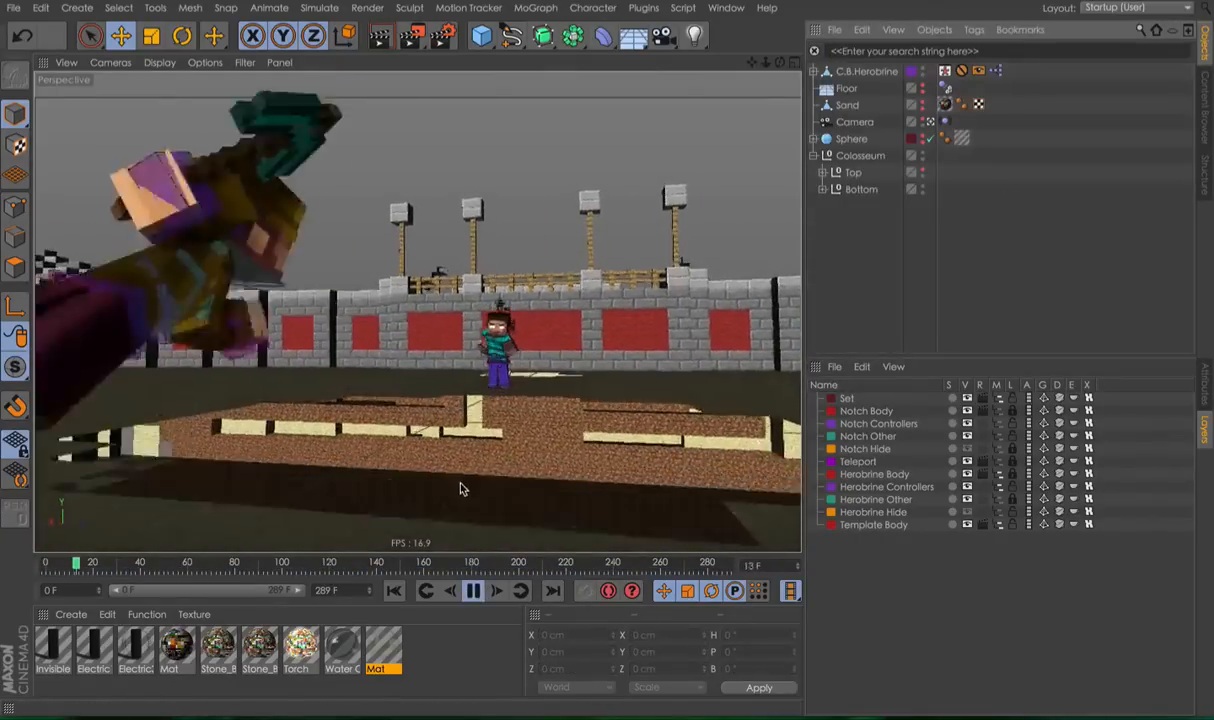
Play the animation to check how the Herobrine(High) rig follows the pasted keyframes.
key(F8)
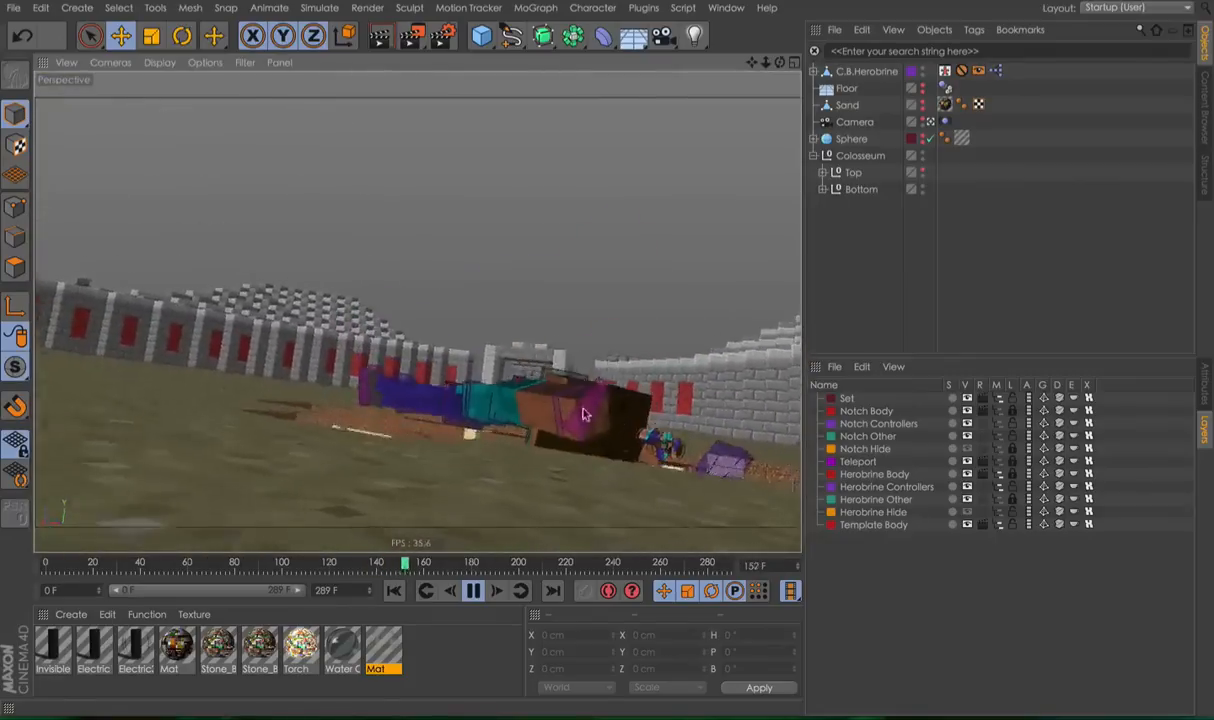
key(F8)
key(g)
key(g)
key(F8)
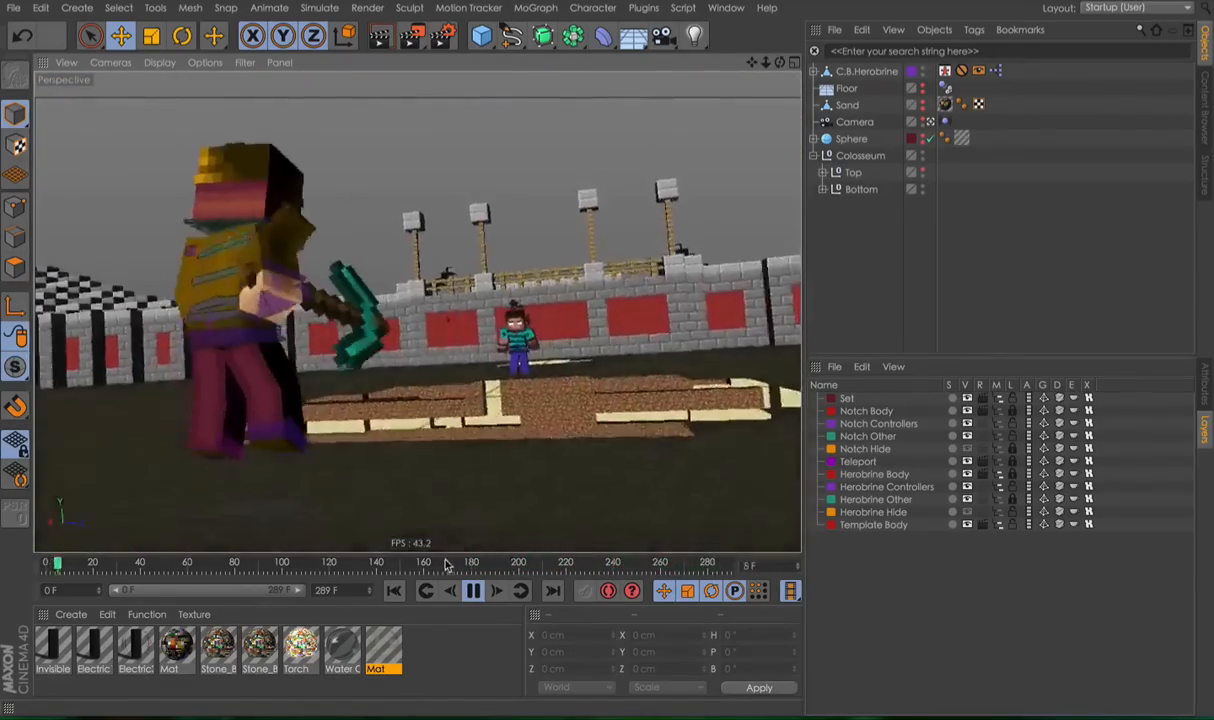
Pause and resume the playback to inspect the animated Herobrine(High) rig in the scene.
key(F8)
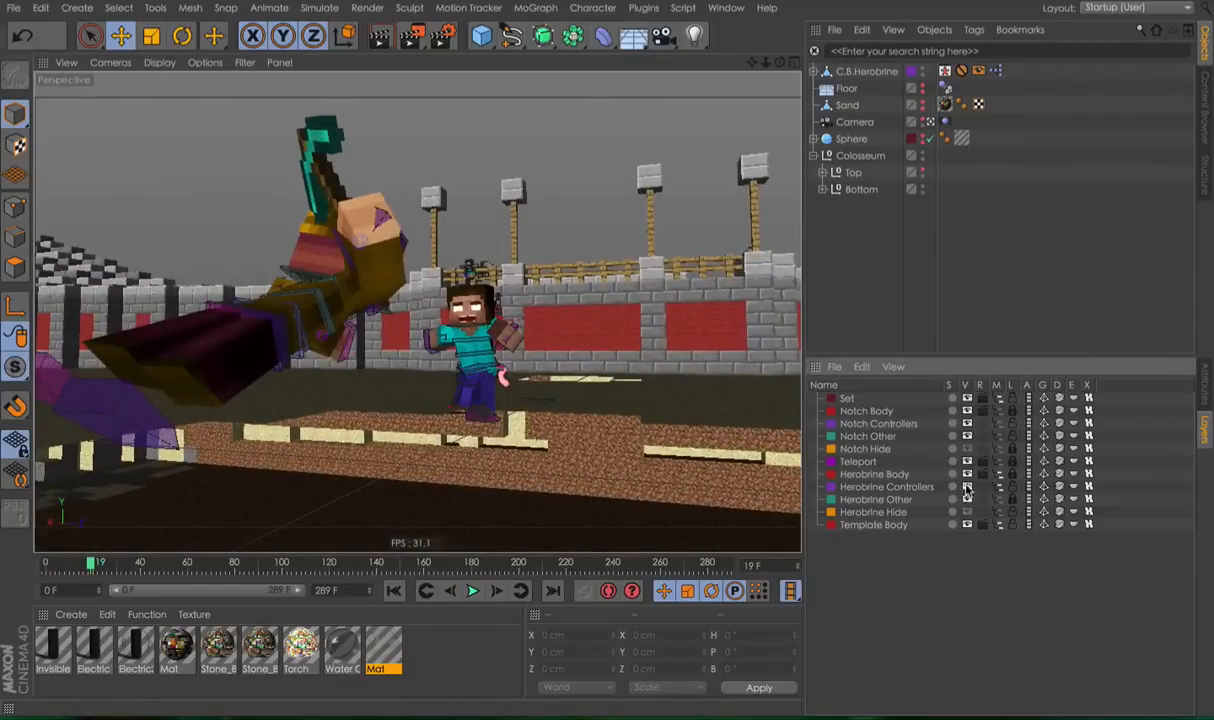
key(F8)
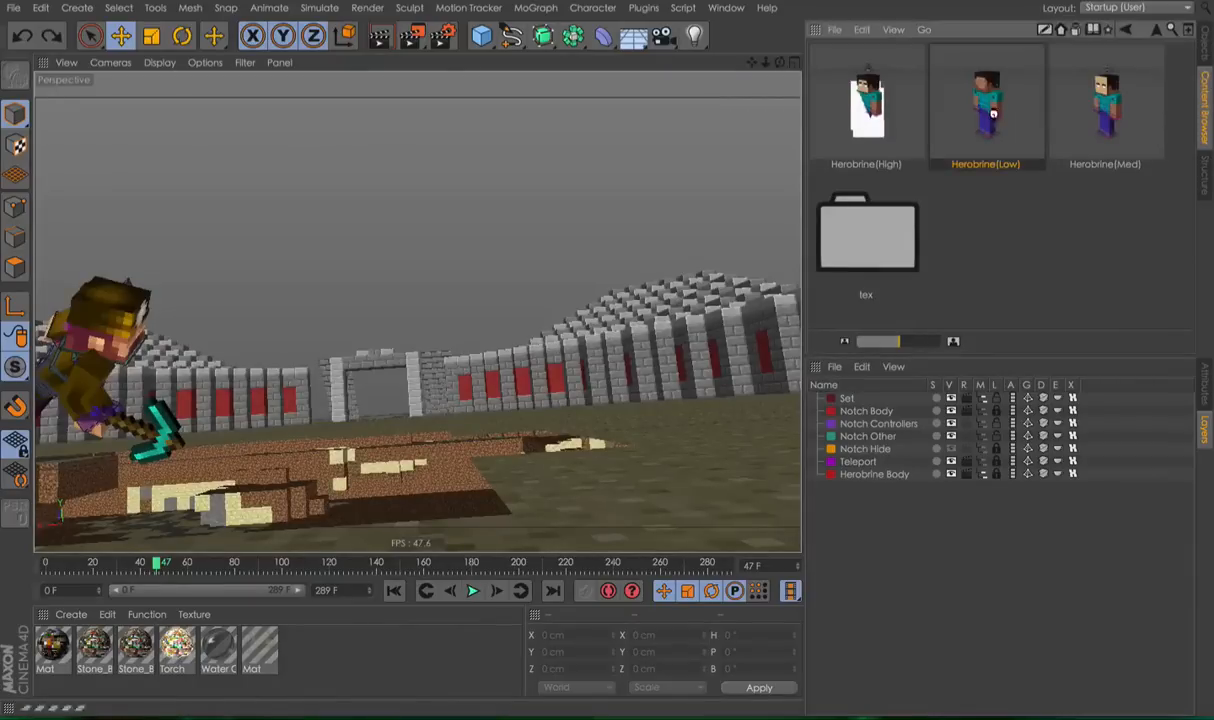
Load the Herobrine(Low) rig from the content library and turn on Smart-Move in its Automate controller.
double_click(993, 119)
alt+middle_drag(113, 304, 216, 300)
alt+drag(113, 298, 175, 310)
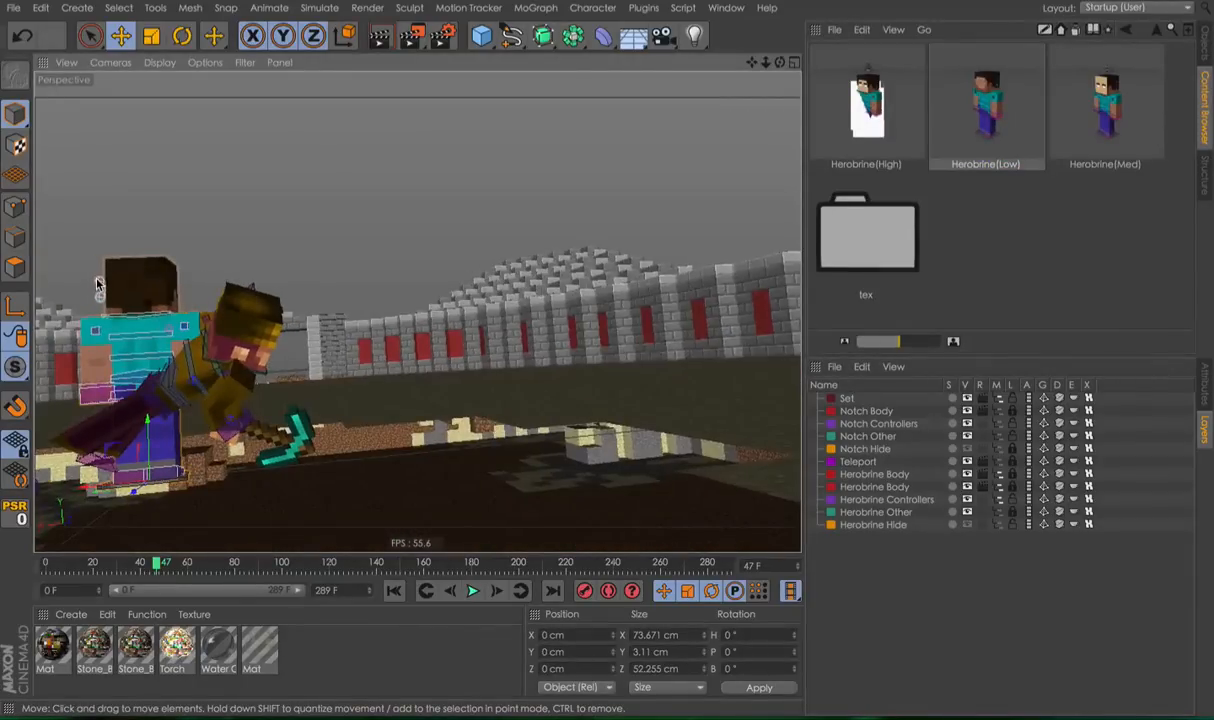
click(97, 284)
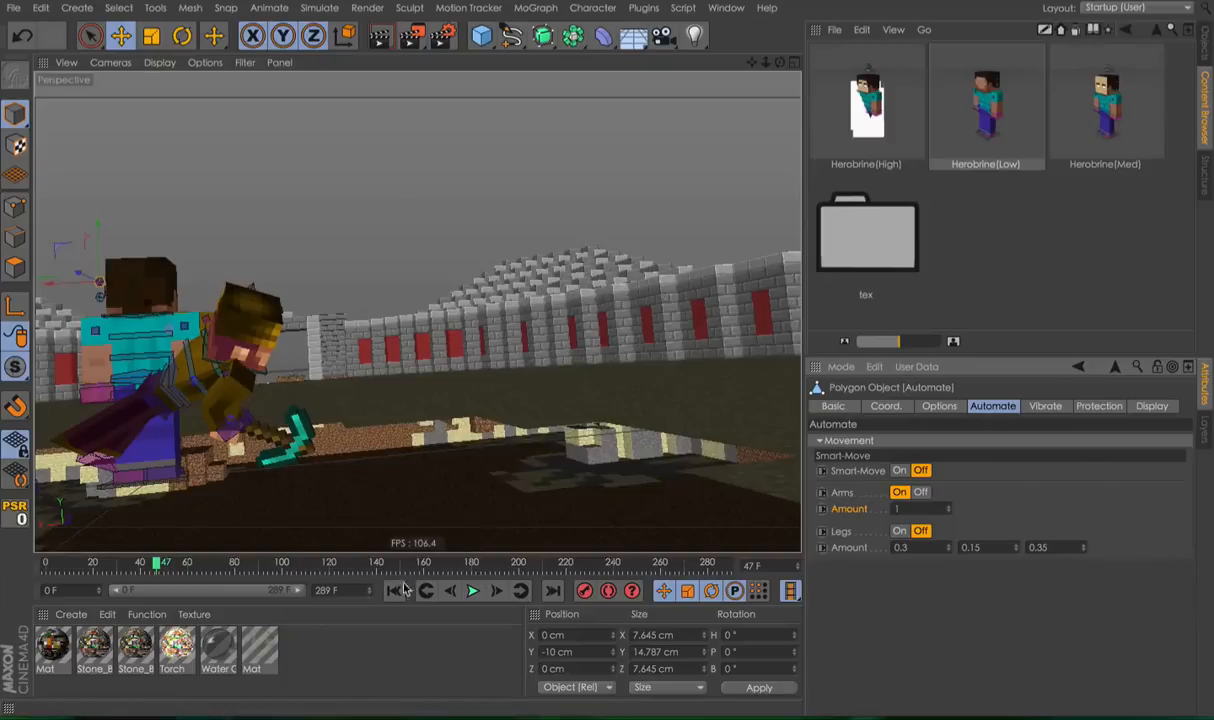
Filter the objects by "c.", select all Herobrine(Low) controllers and paste the copied keyframes at frame 0.
click(1207, 28)
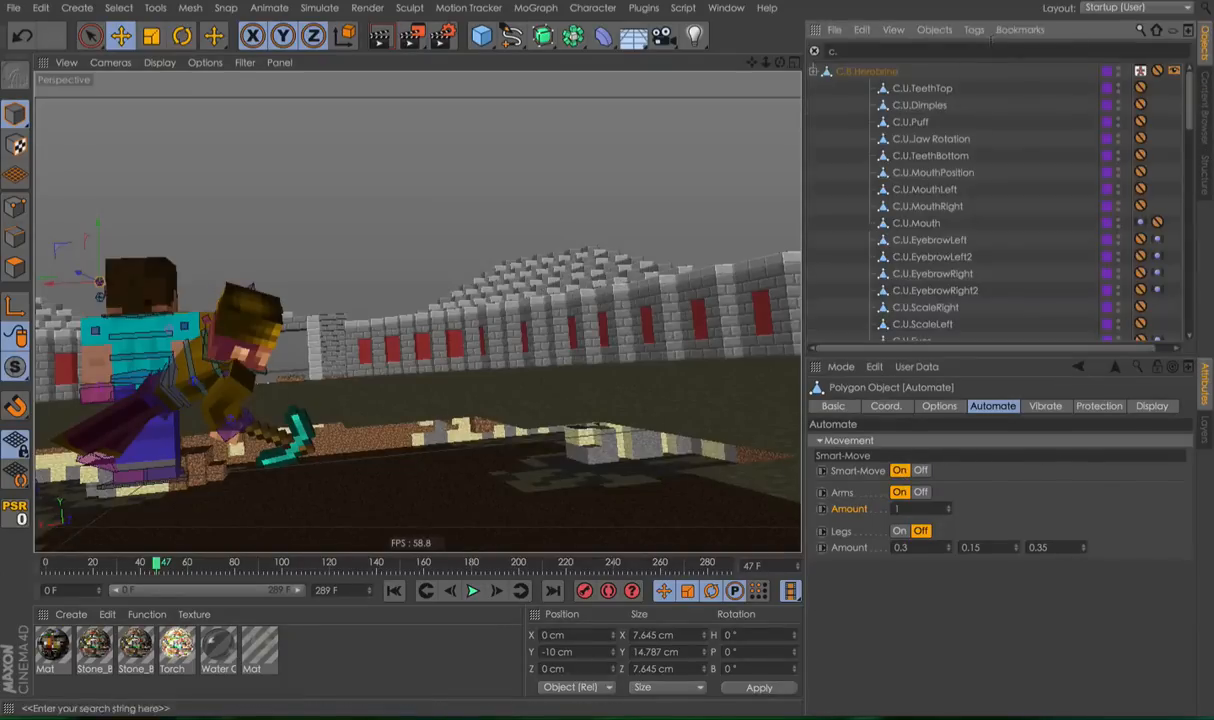
click(877, 71)
scroll(900, 180, down, 18)
shift+click(970, 332)
drag(520, 563, 46, 558)
right_click(66, 558)
click(75, 558)
Clear the controller selection and the object filter, and play the animation to check how the Herobrine rig follows the pasted keyframes.
click(473, 590)
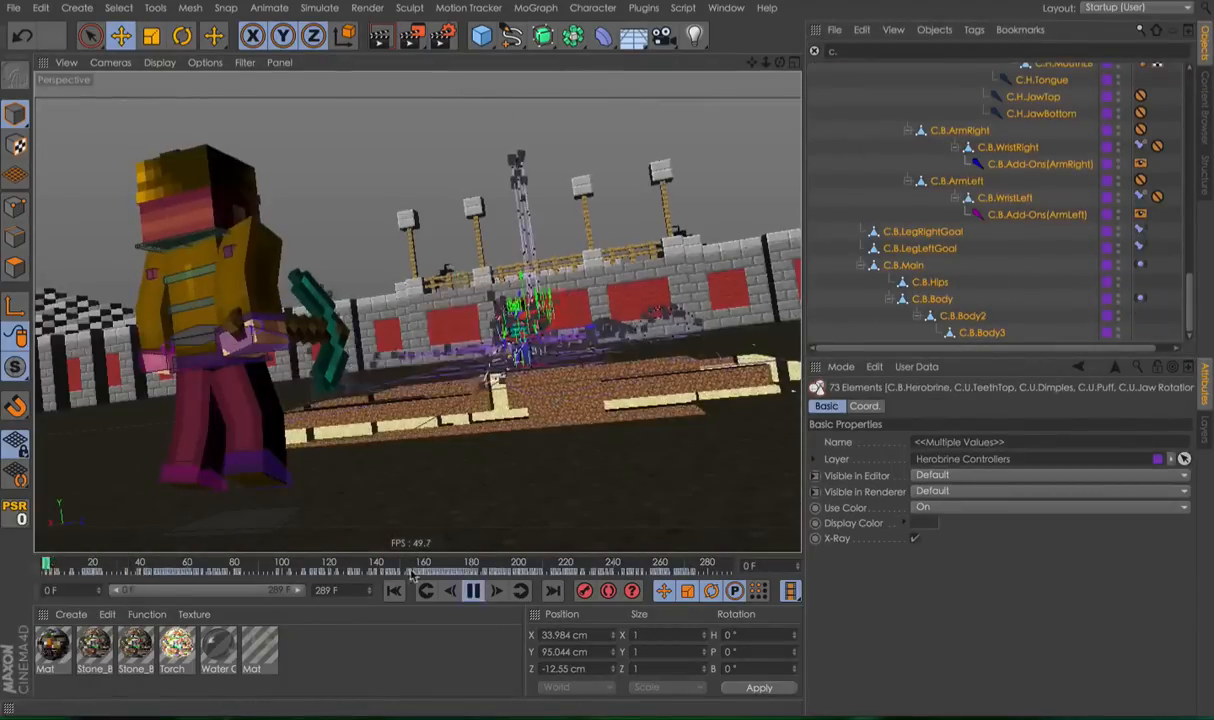
click(473, 590)
click(1202, 73)
click(1207, 52)
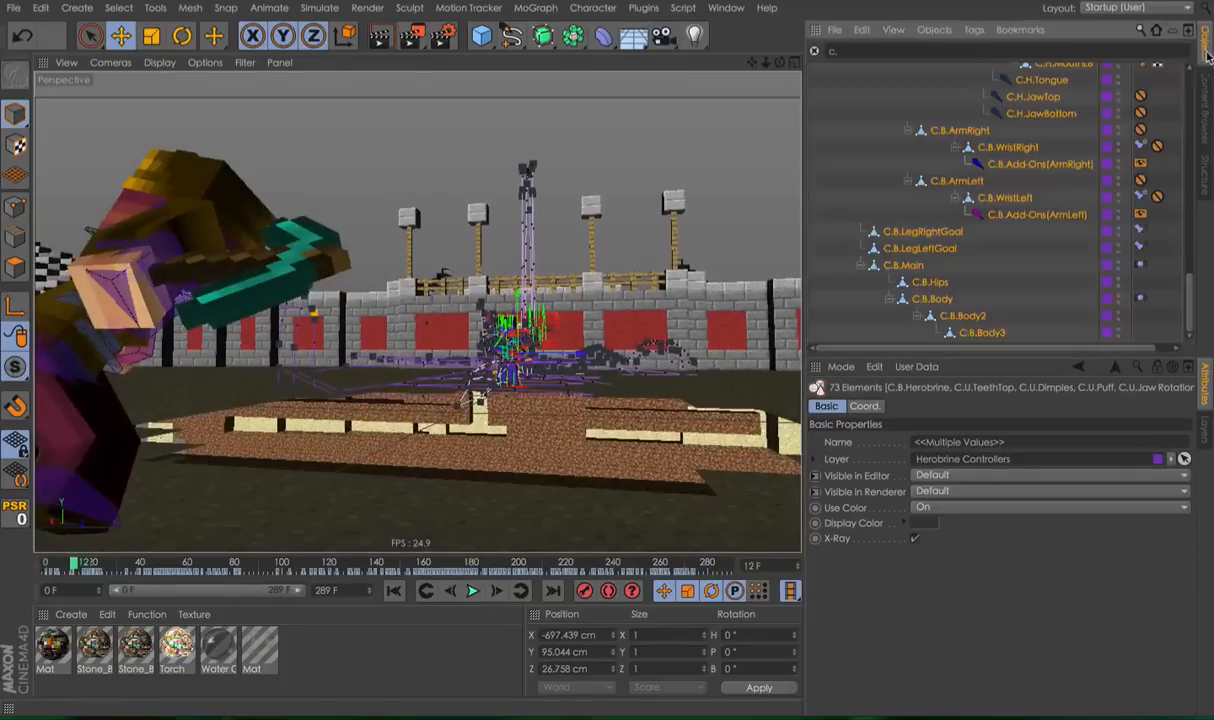
click(1161, 102)
click(895, 51)
key(BackSpace)
key(BackSpace)
key(F8)
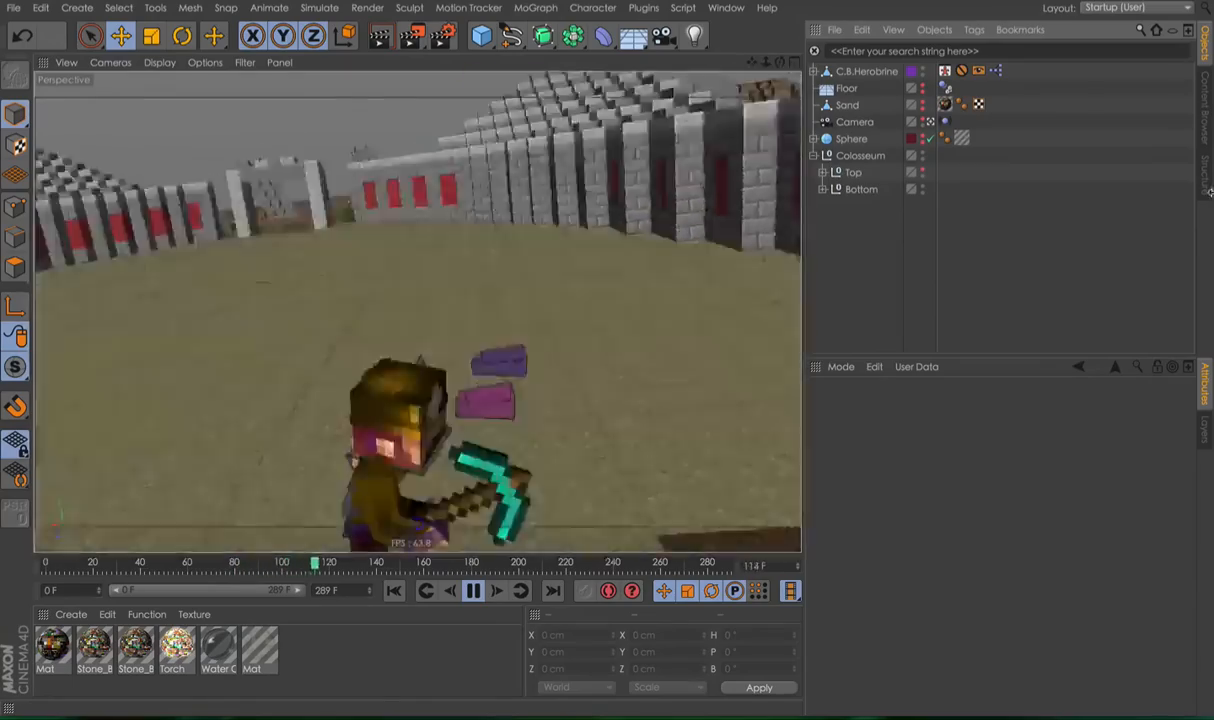
click(1205, 105)
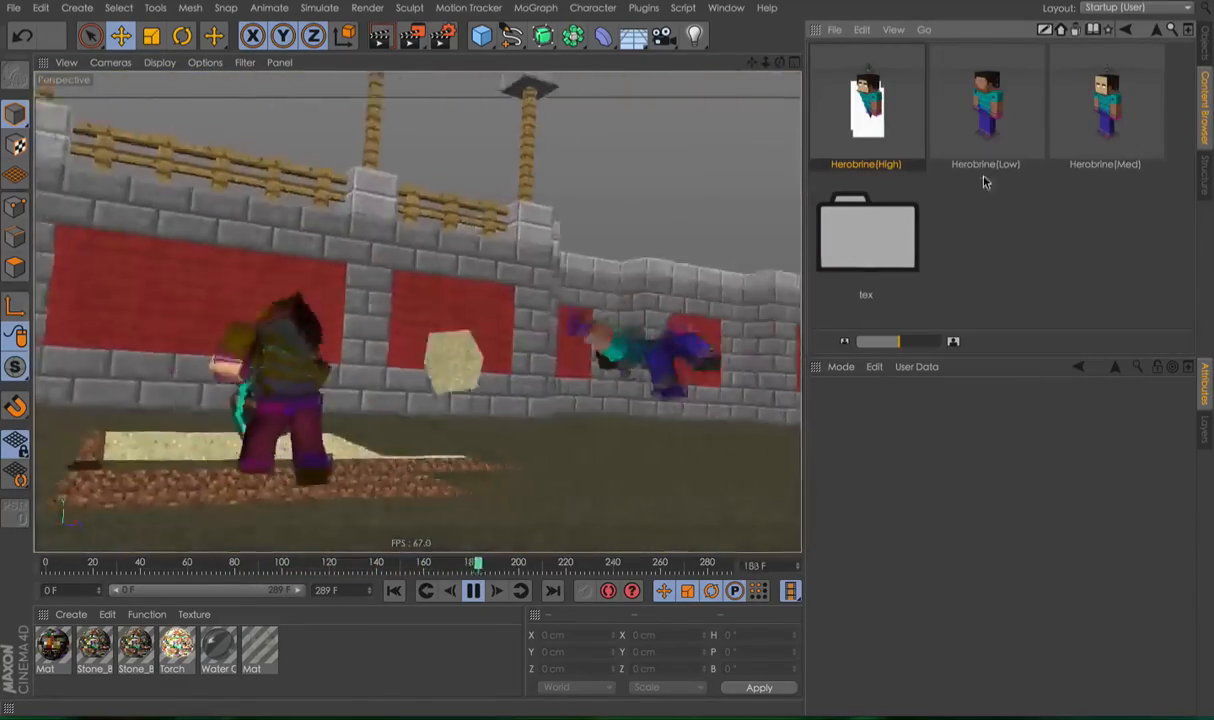
click(1205, 45)
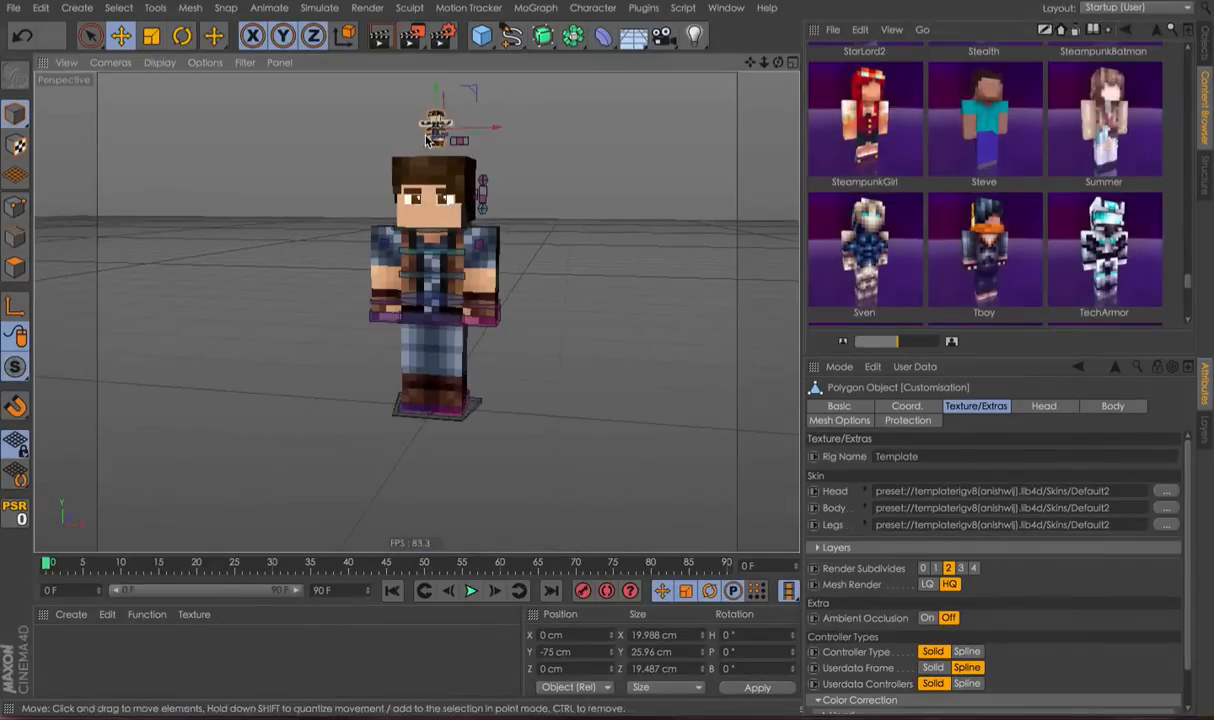
Set the Head, Body and Legs skin textures of the Template rig to Zig.png.
scroll(1022, 266, up, 1)
scroll(1022, 266, up, 5)
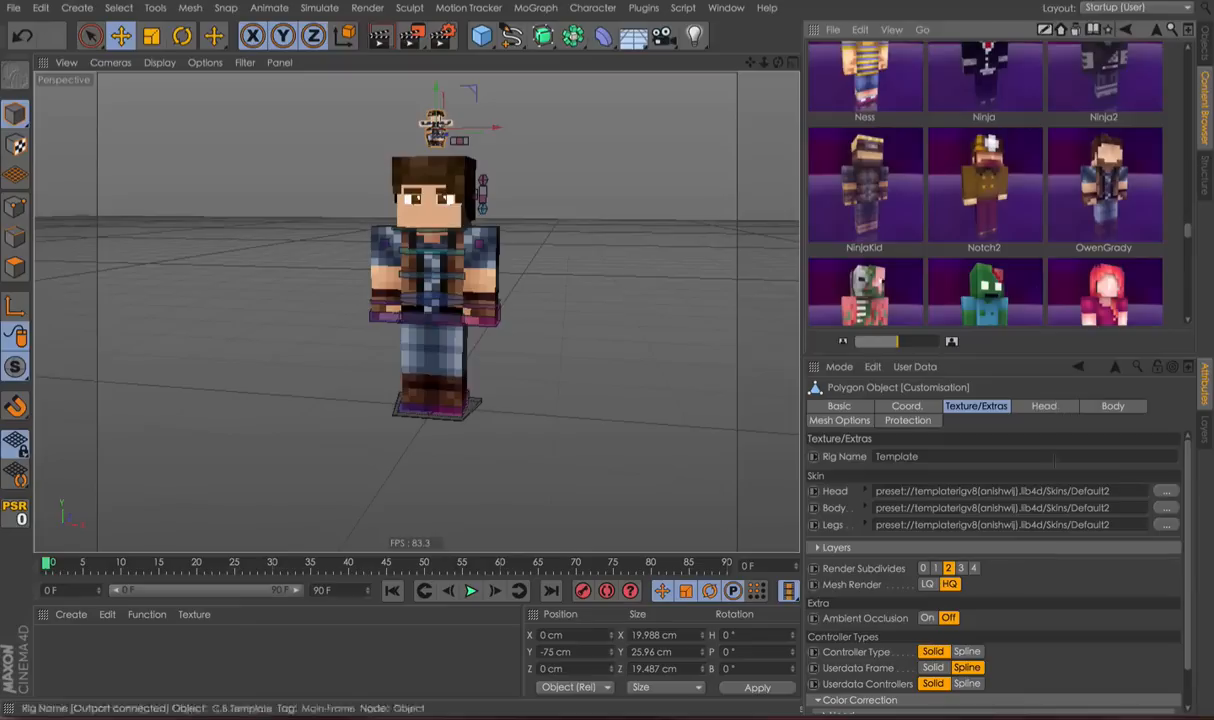
double_click(1052, 508)
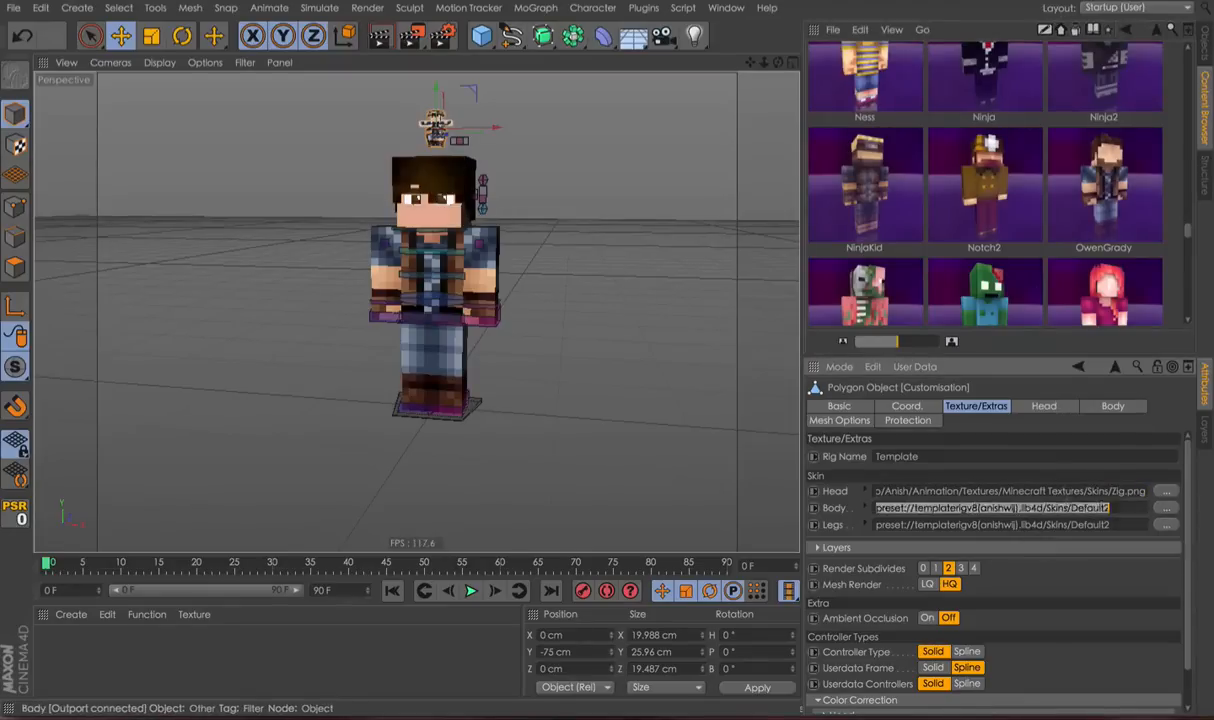
key(ctrl+v)
double_click(1050, 525)
key(ctrl+v)
scroll(1066, 309, down, 4)
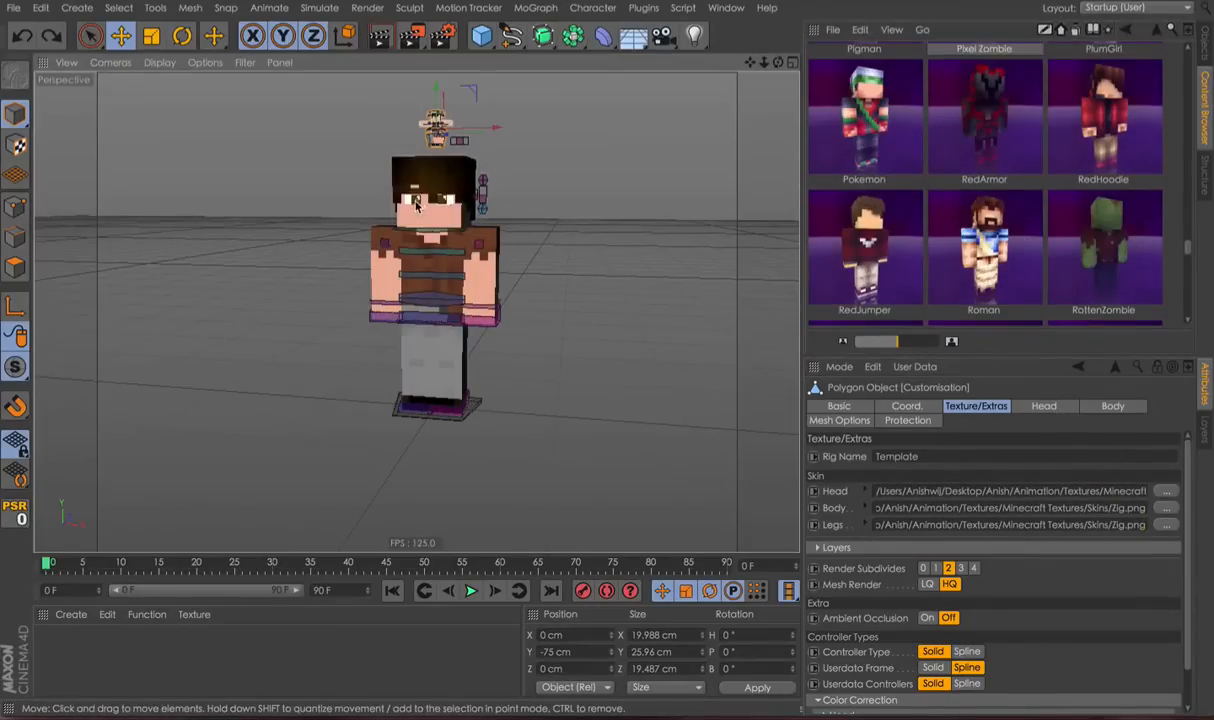
Rename the rig as Zig and check its layer names and its name in the object list.
scroll(416, 204, up, 6)
alt+drag(433, 211, 509, 222)
alt+middle_drag(509, 222, 507, 263)
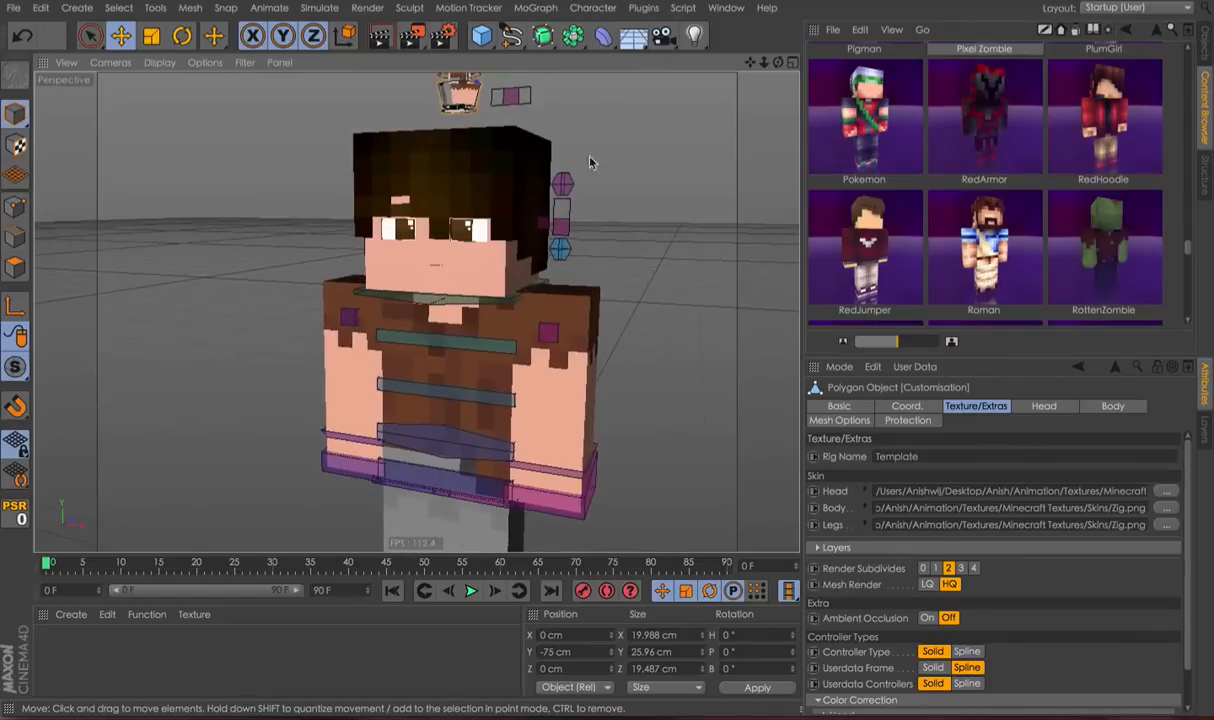
double_click(900, 456)
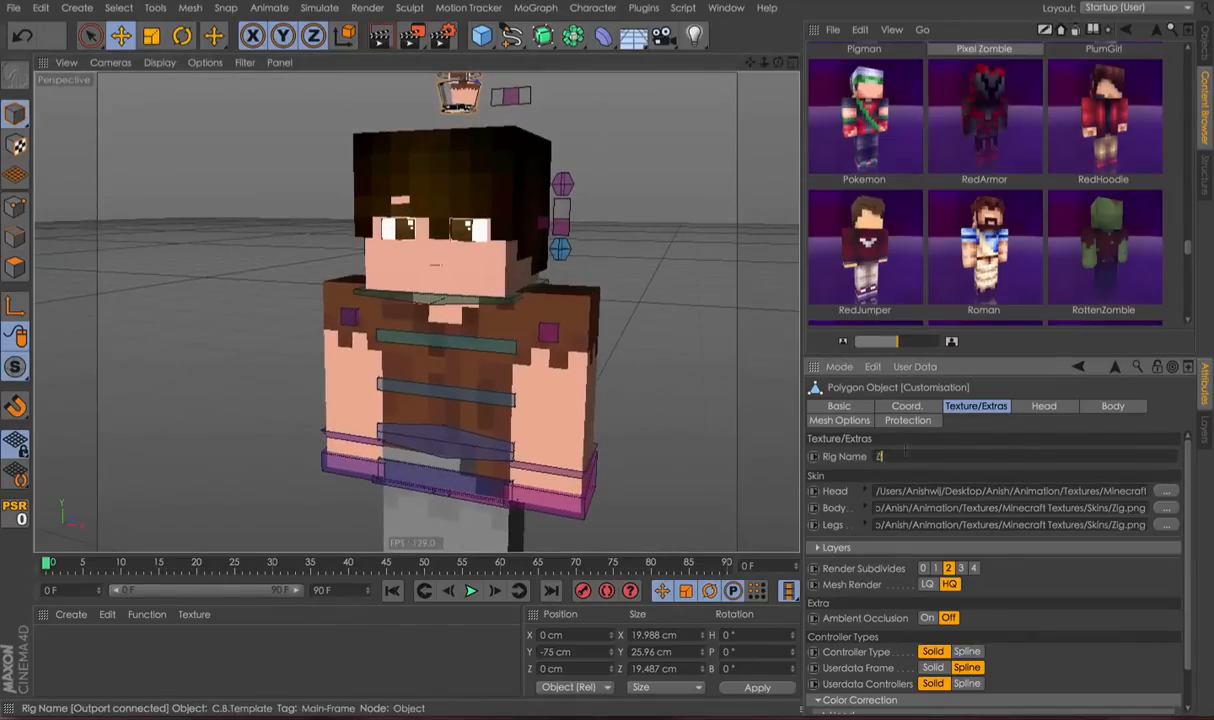
click(1204, 428)
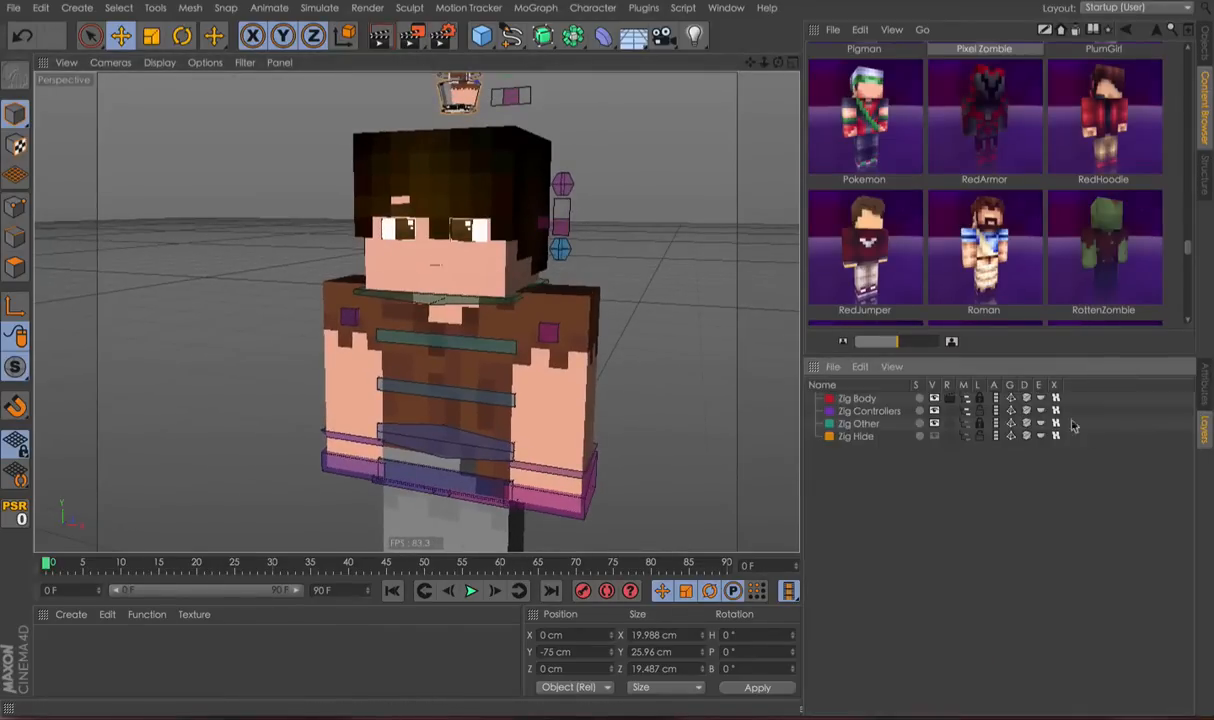
click(1204, 385)
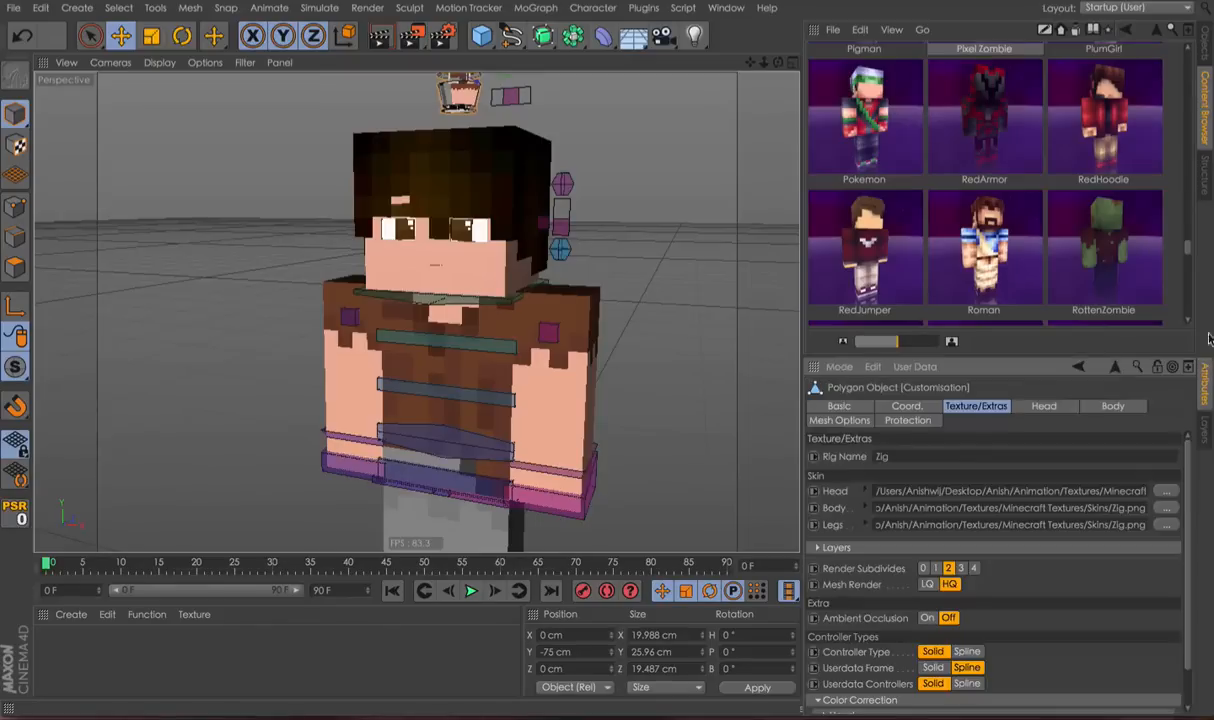
click(1208, 53)
click(1204, 432)
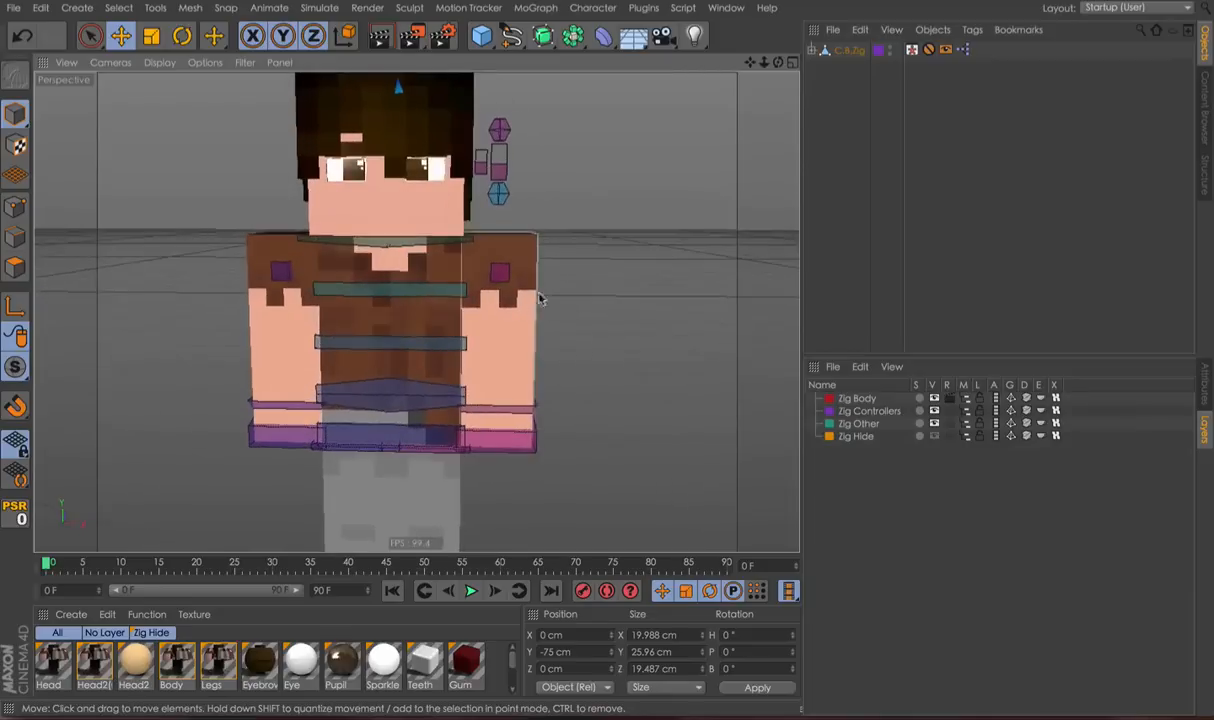
Move the rig's left arm mesh sideways away from the body and switch to polygon editing.
click(507, 318)
alt+middle_drag(486, 360, 382, 327)
drag(436, 305, 558, 325)
key(ctrl+z)
drag(463, 305, 629, 320)
click(15, 267)
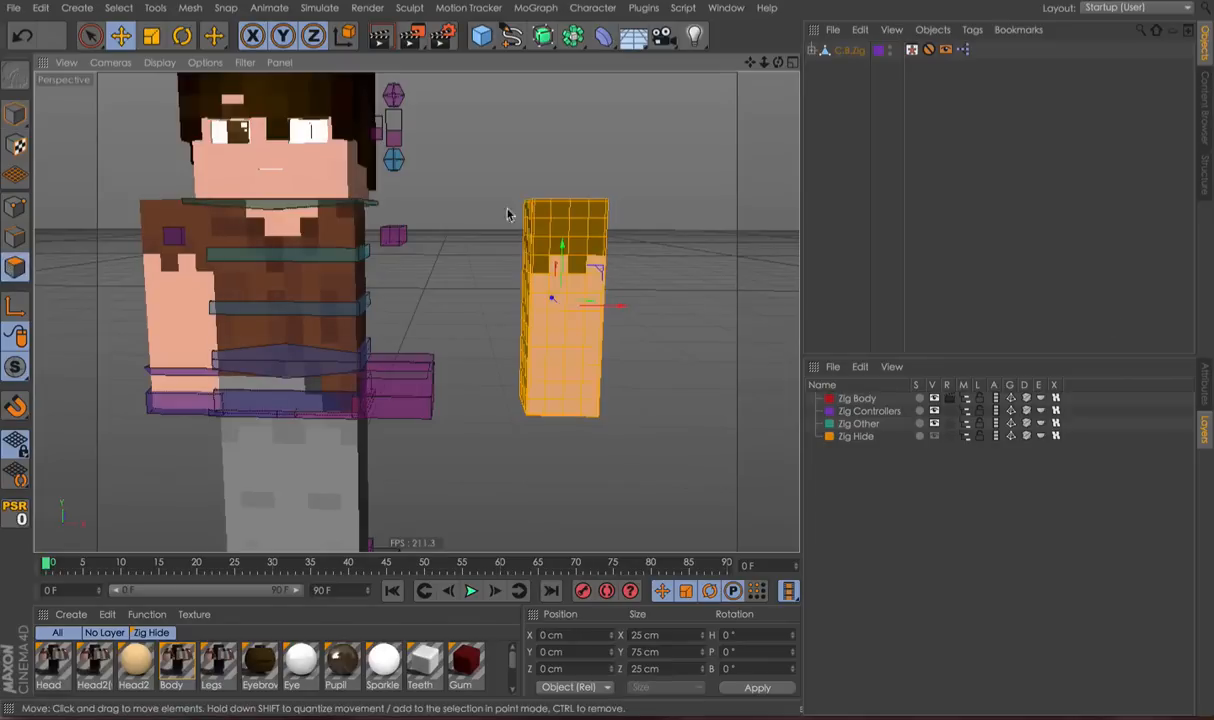
Select the brown sleeve polygons on the upper part of the separated arm with Live Selection.
scroll(640, 255, up, 6)
key(9)
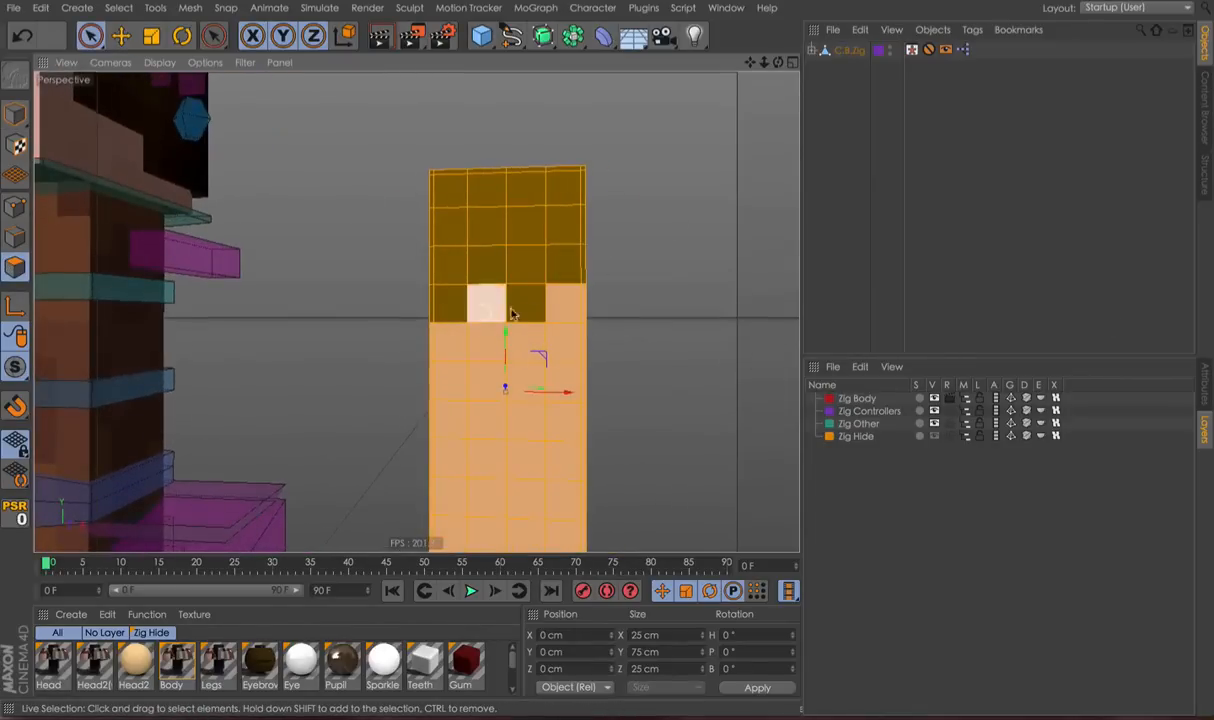
click(524, 300)
shift+drag(523, 300, 463, 272)
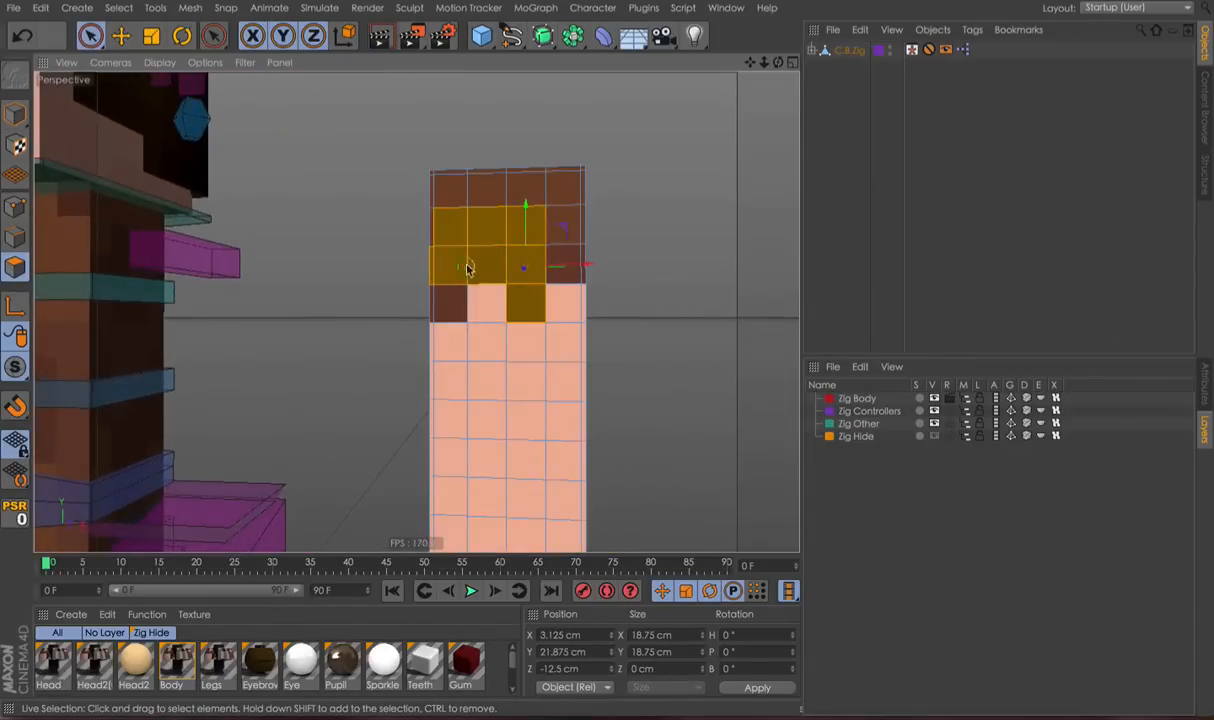
shift+drag(521, 196, 474, 182)
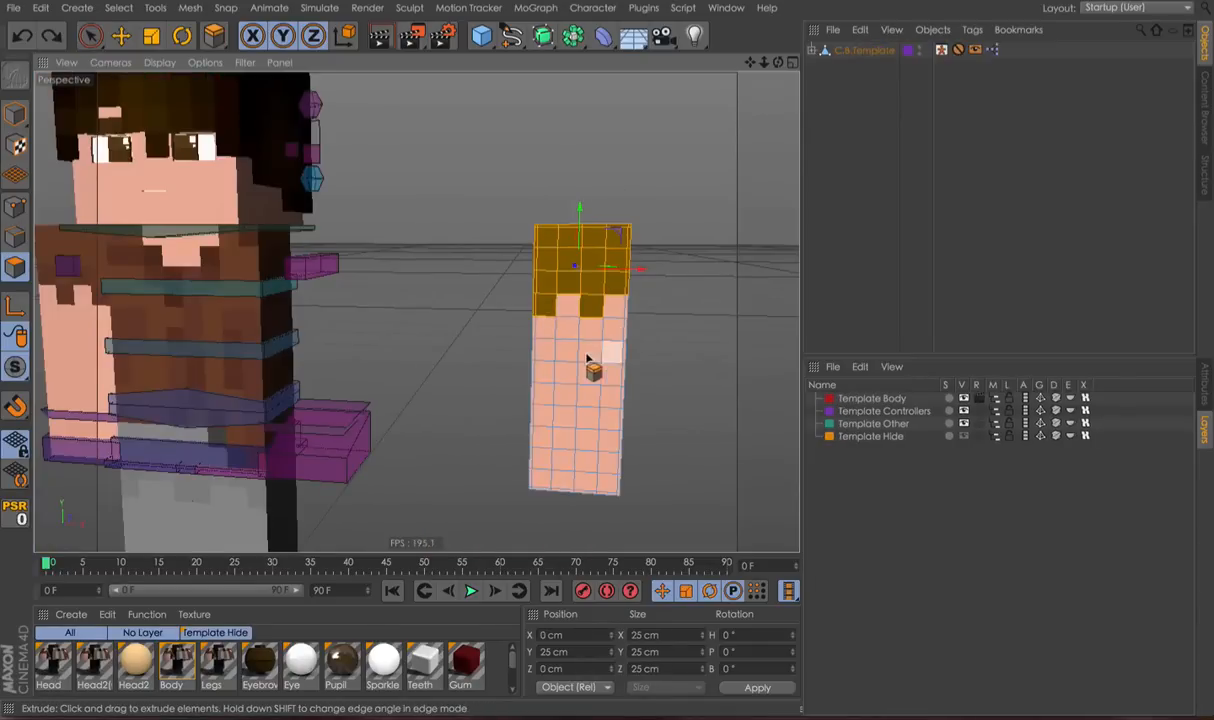
Start Extrude for the selected sleeve polygons and set its maximum angle to 91°.
key(t)
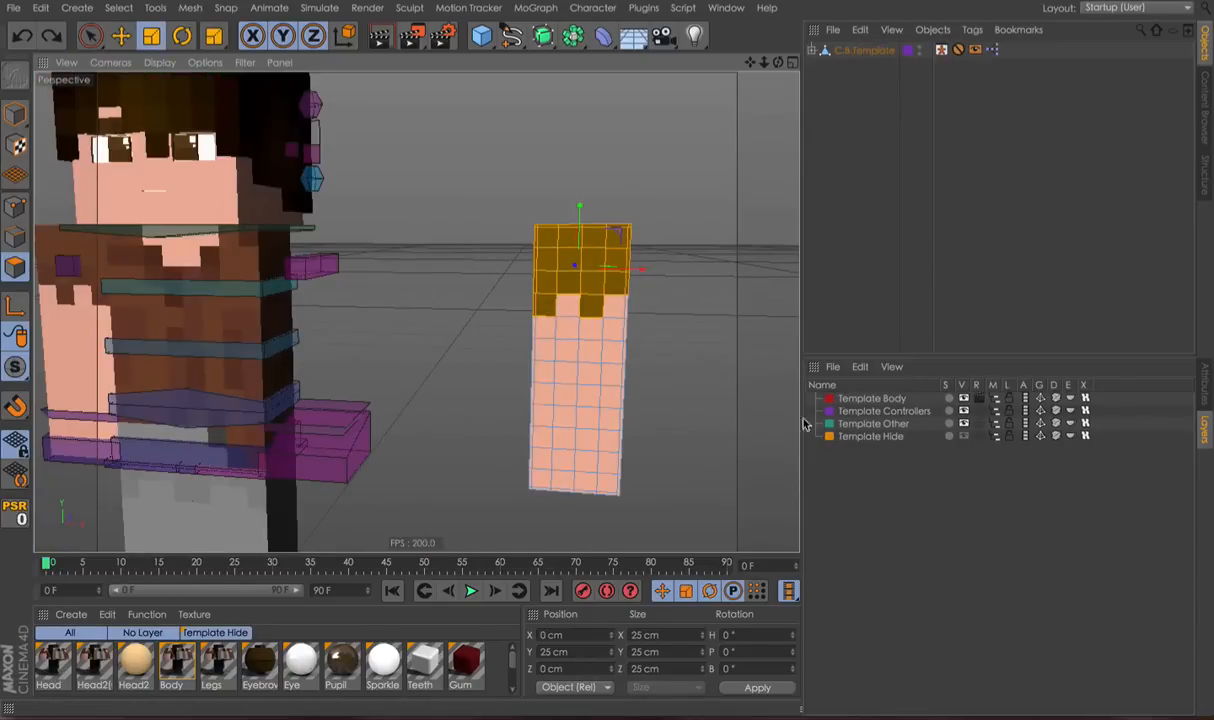
right_click(728, 406)
click(815, 393)
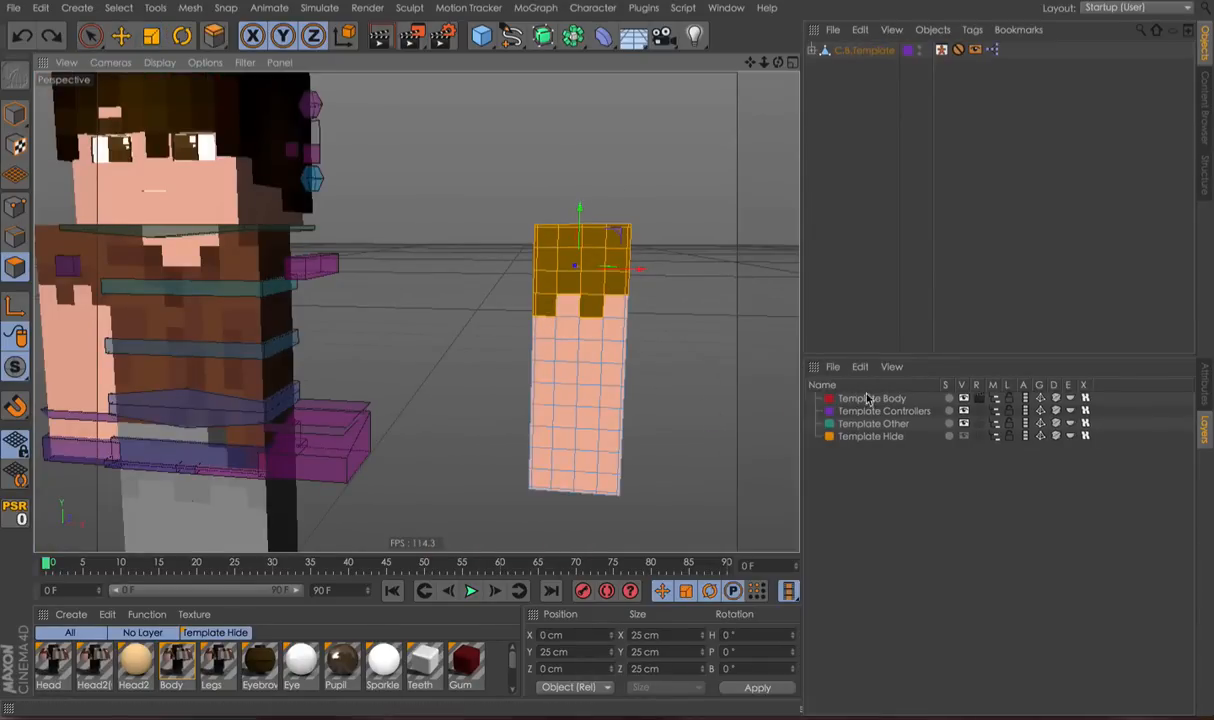
click(1205, 388)
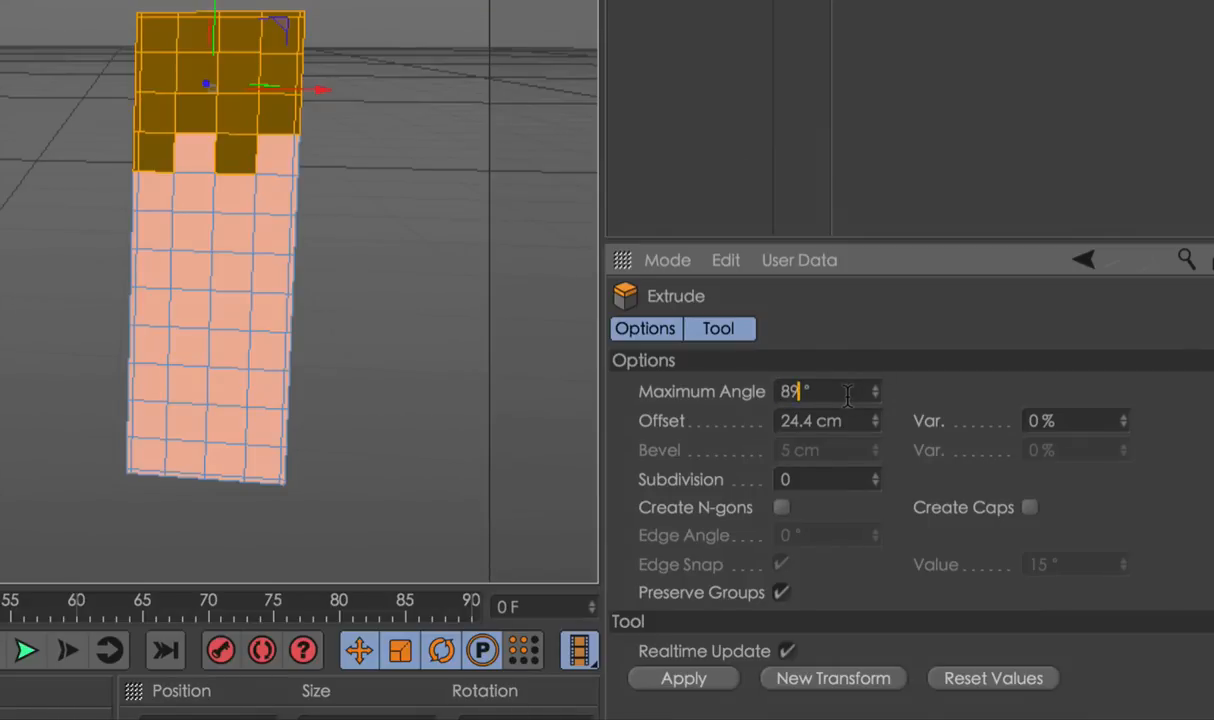
key(Return)
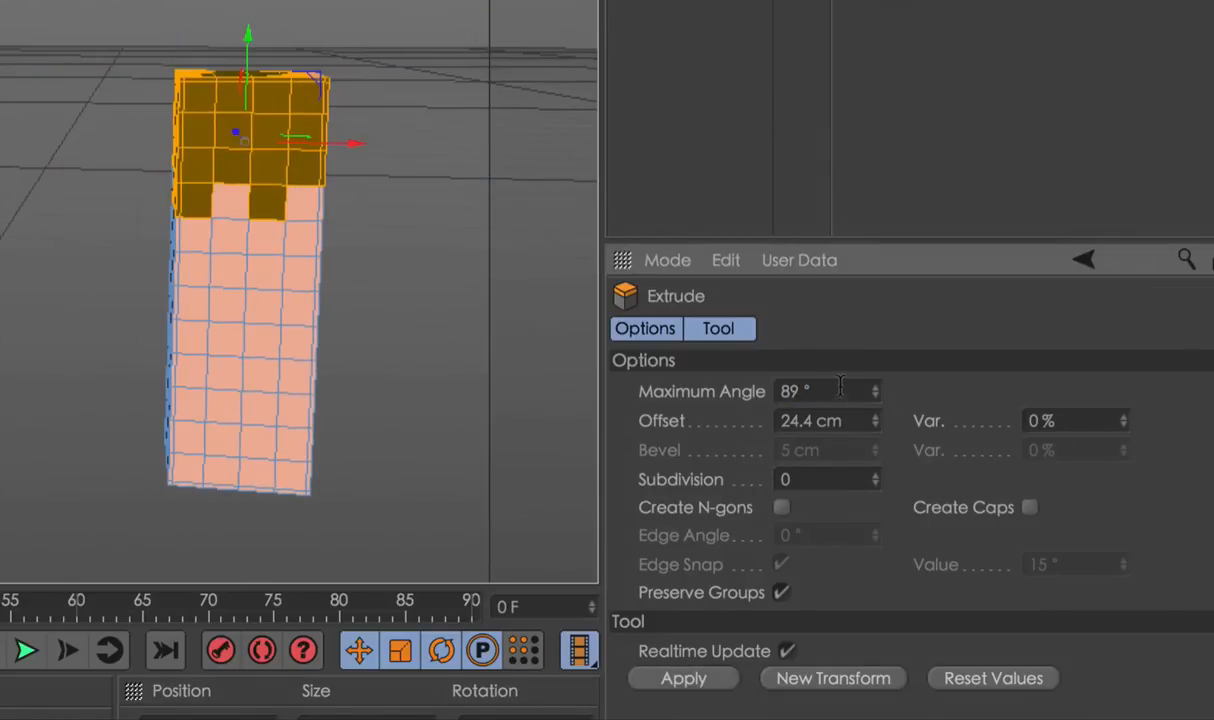
text(1)
key(Return)
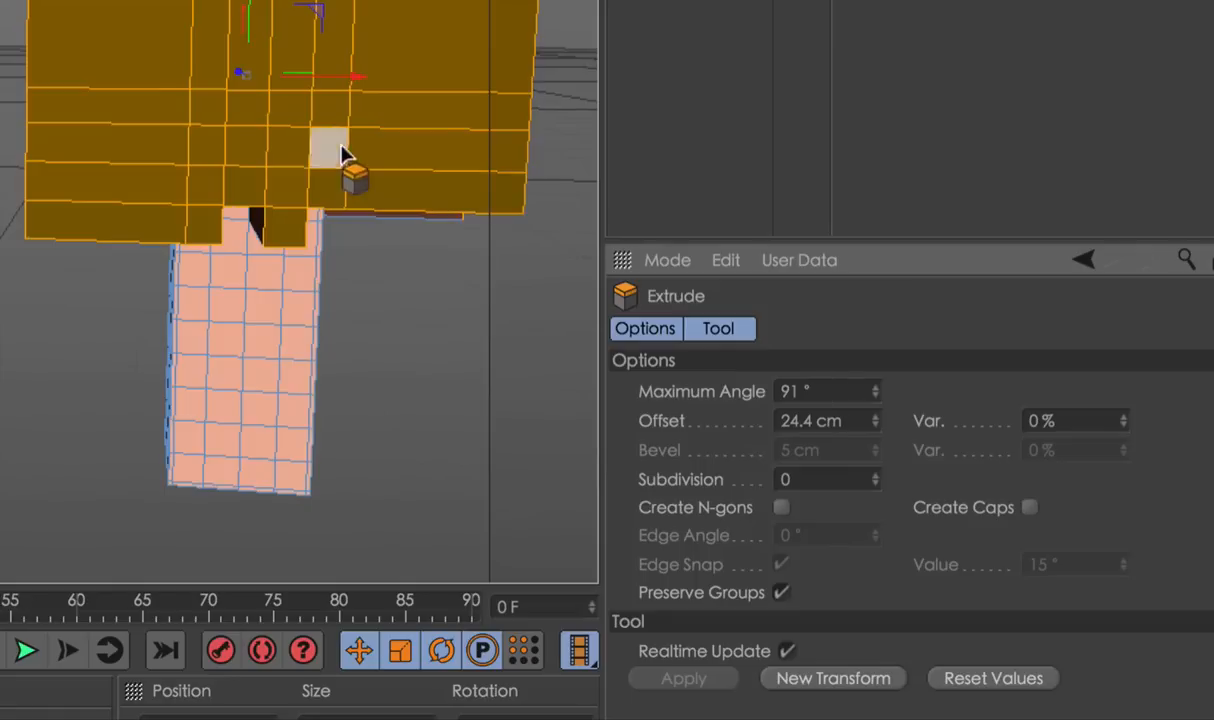
Undo the oversized sleeve extrusion and extrude the sleeve polygons with an offset of 3.125/2/2 cm.
key(ctrl+z)
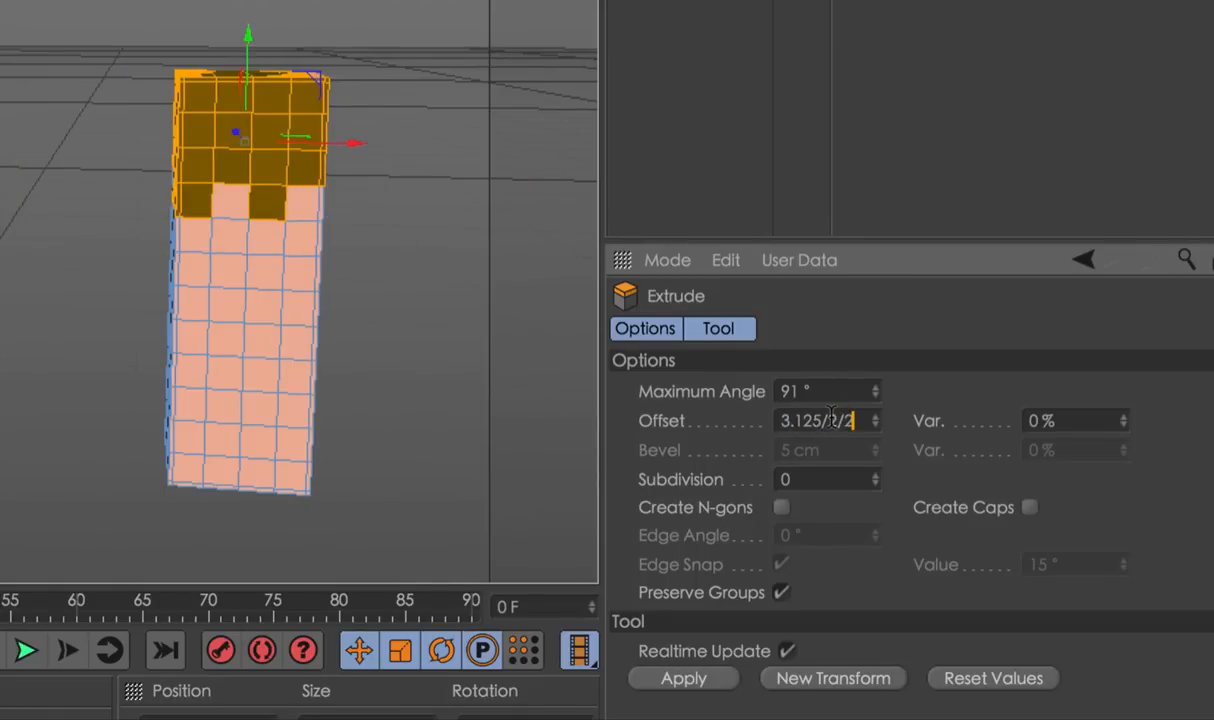
key(Return)
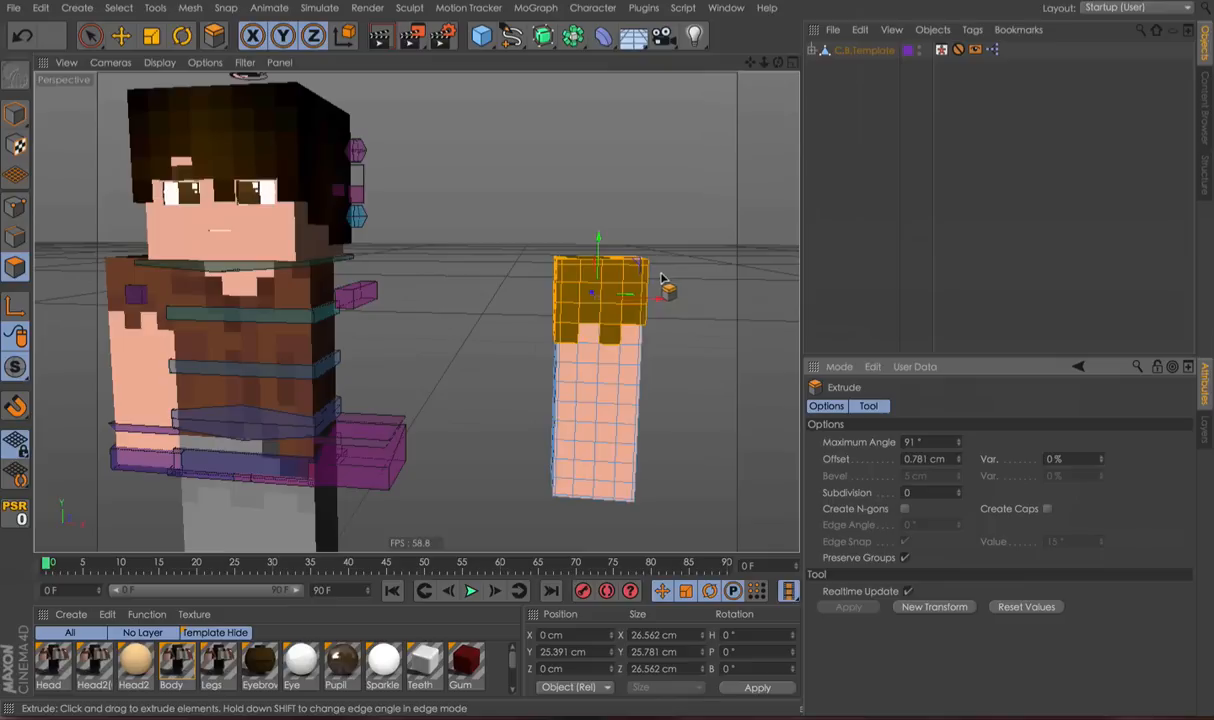
alt+drag(582, 303, 627, 315)
scroll(627, 315, up, 5)
alt+drag(526, 272, 302, 318)
Select a staggered zigzag row of polygons along the sleeve's lower edge on two neighbouring sides of the arm.
key(space)
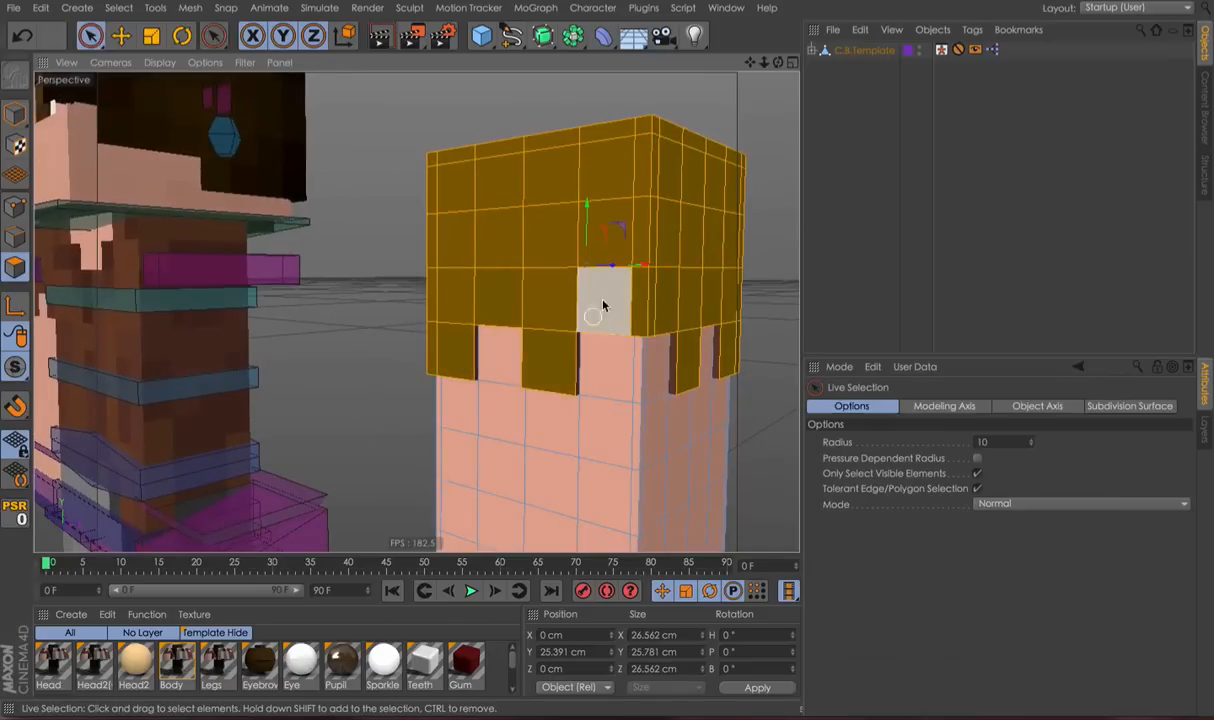
key(ctrl+z)
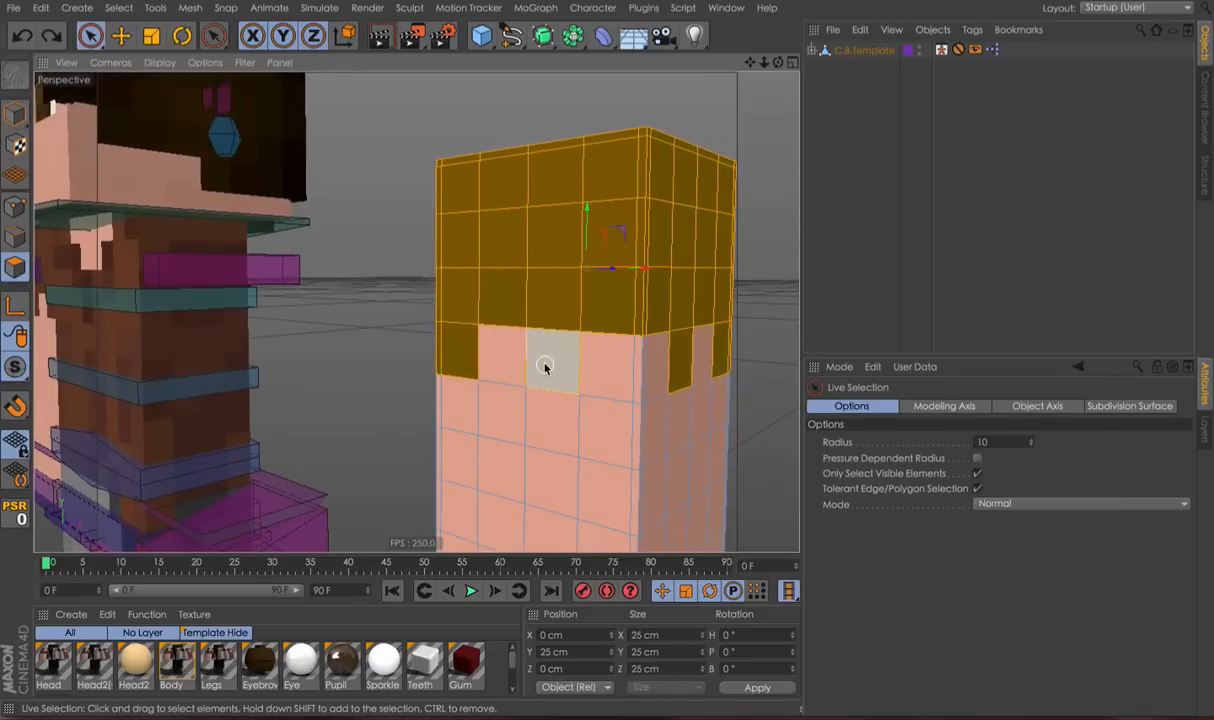
click(546, 361)
shift+click(498, 310)
shift+click(452, 354)
alt+drag(452, 352, 788, 327)
shift+click(452, 352)
shift+click(388, 292)
shift+click(330, 352)
shift+click(272, 292)
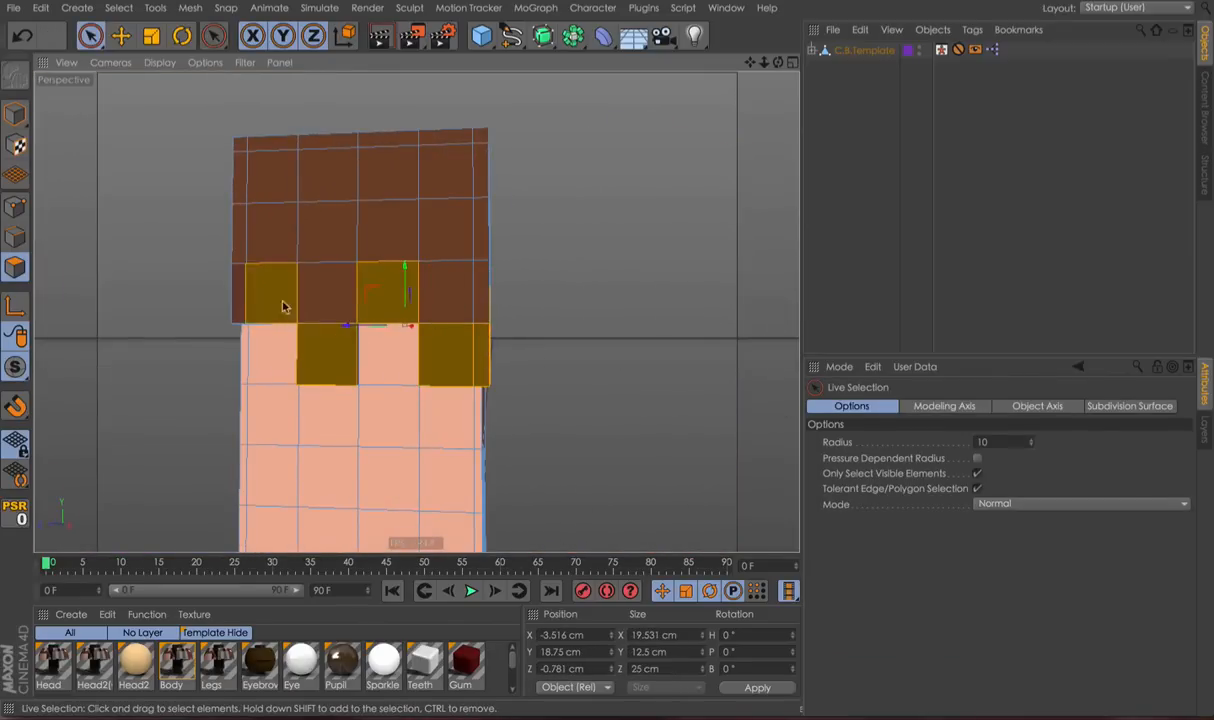
Extend the staggered selection along the sleeve's lower edge around the remaining sides of the arm.
alt+drag(257, 289, 601, 388)
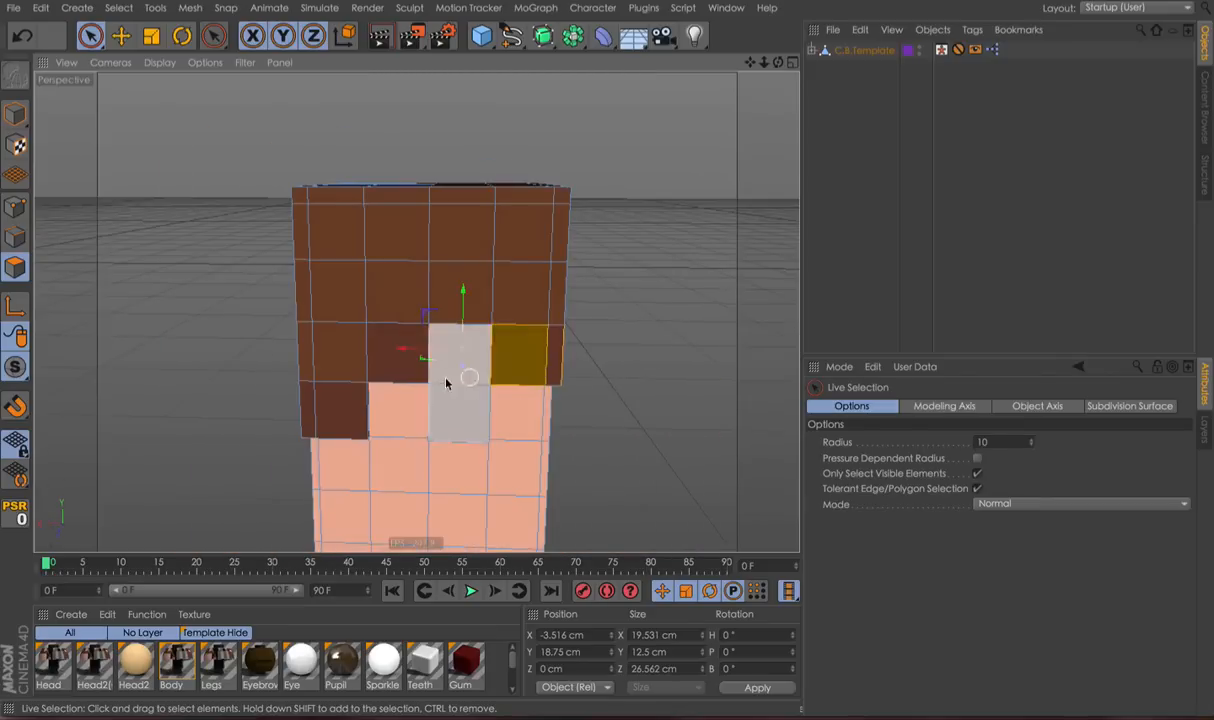
shift+click(466, 408)
shift+click(412, 363)
shift+drag(340, 406, 284, 398)
alt+drag(474, 328, 595, 358)
shift+click(449, 477)
shift+click(345, 418)
shift+click(276, 490)
shift+click(190, 420)
alt+drag(155, 430, 220, 314)
shift+click(257, 401)
Extrude the staggered sleeve-edge polygons with an offset of 0.781 cm.
right_click(310, 405)
click(330, 618)
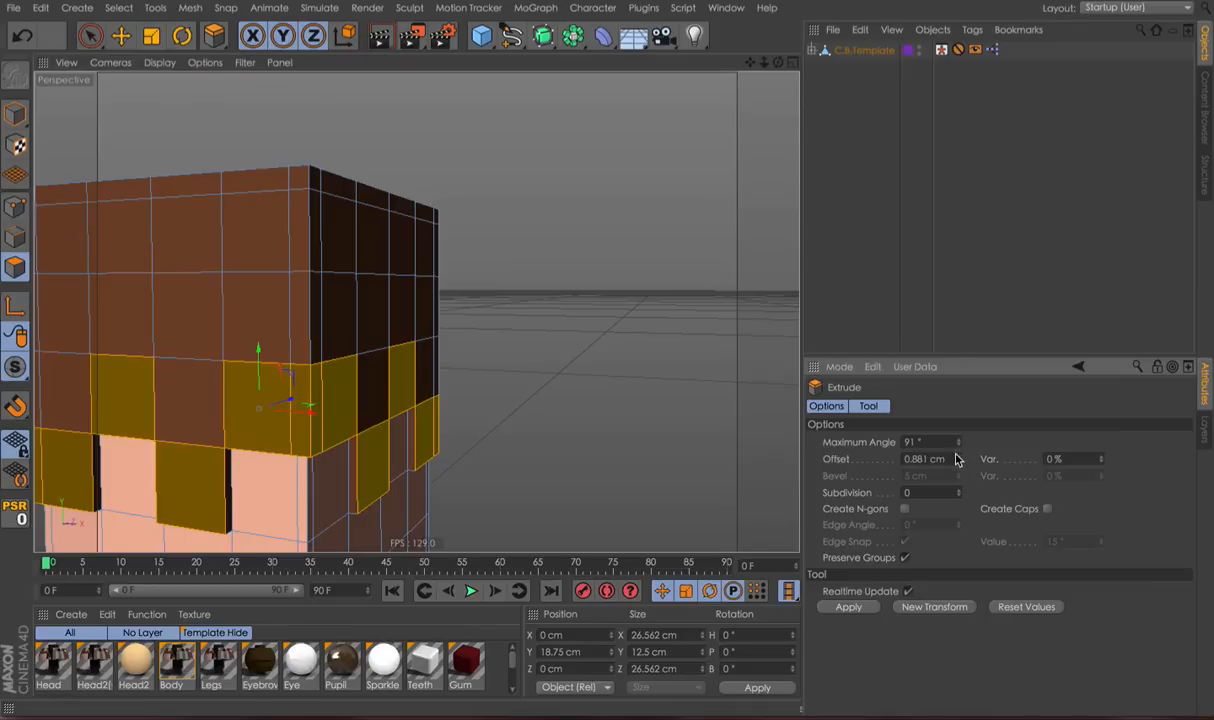
key(ctrl+z)
key(ctrl+y)
text(2)
key(Return)
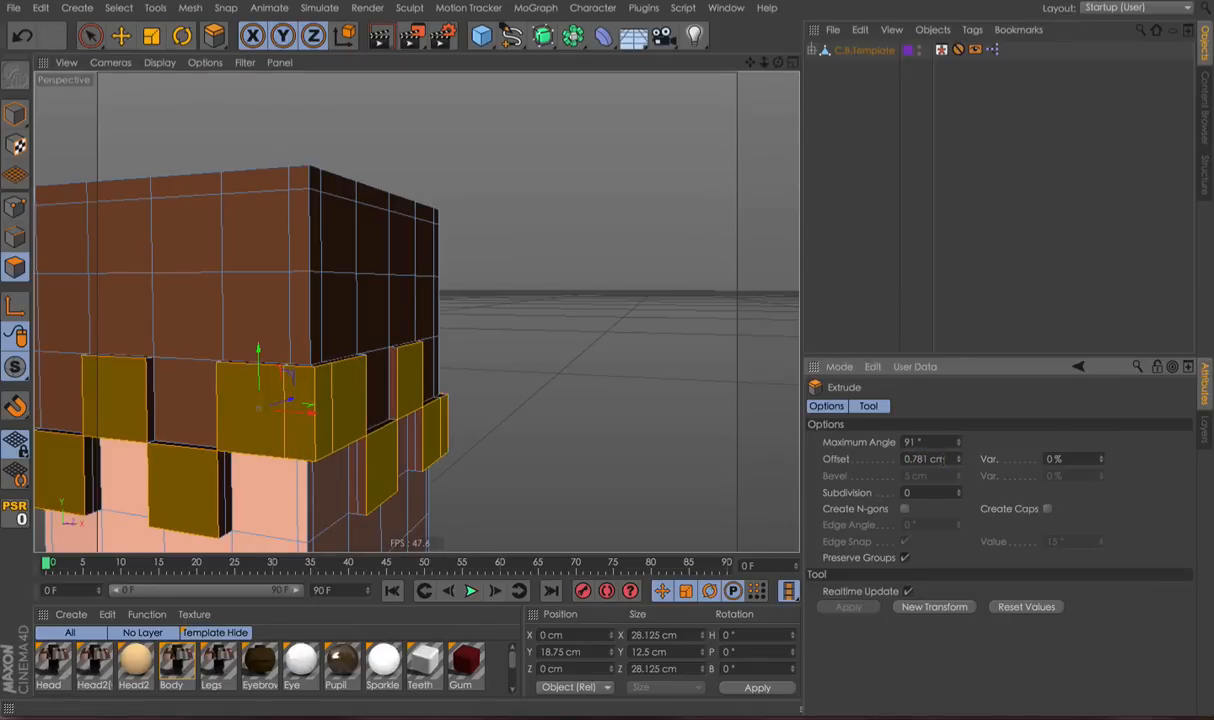
Select all polygons of the detached arm and set the Knife tool to Loop mode.
alt+middle_drag(162, 288, 407, 233)
alt+drag(409, 228, 290, 352)
scroll(500, 246, down, 3)
alt+drag(501, 246, 574, 252)
alt+middle_drag(482, 333, 475, 269)
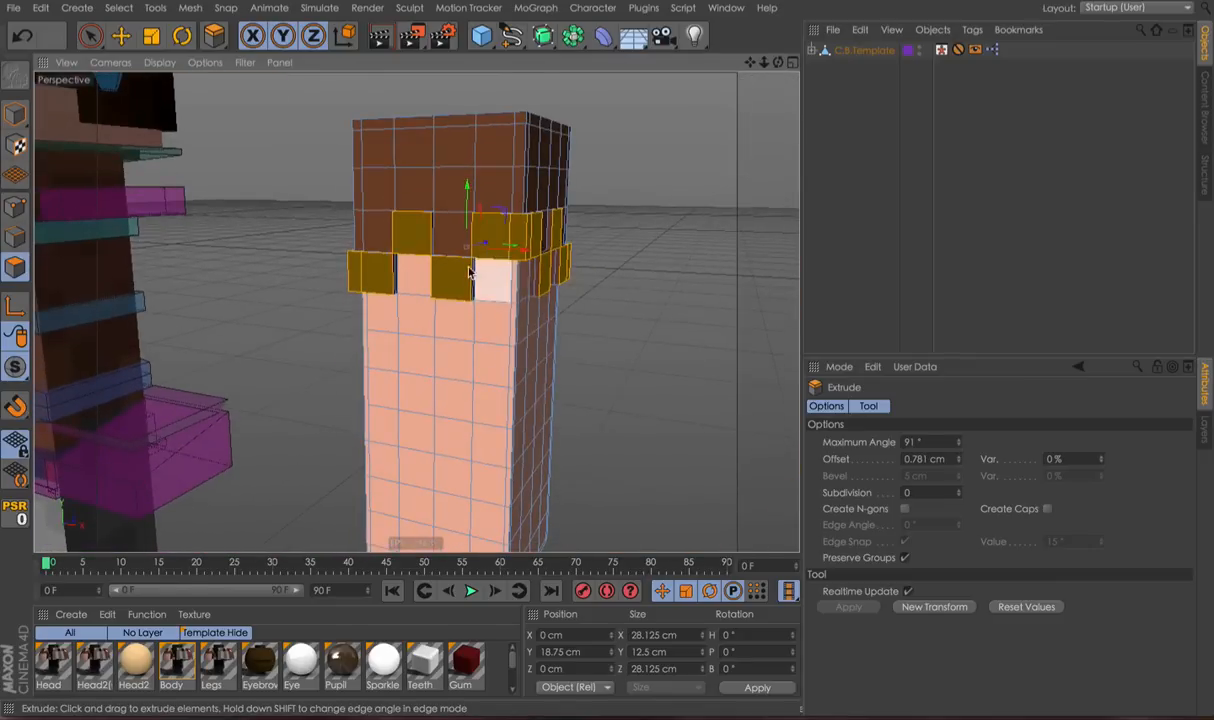
key(super+s)
click(781, 698)
right_click(576, 322)
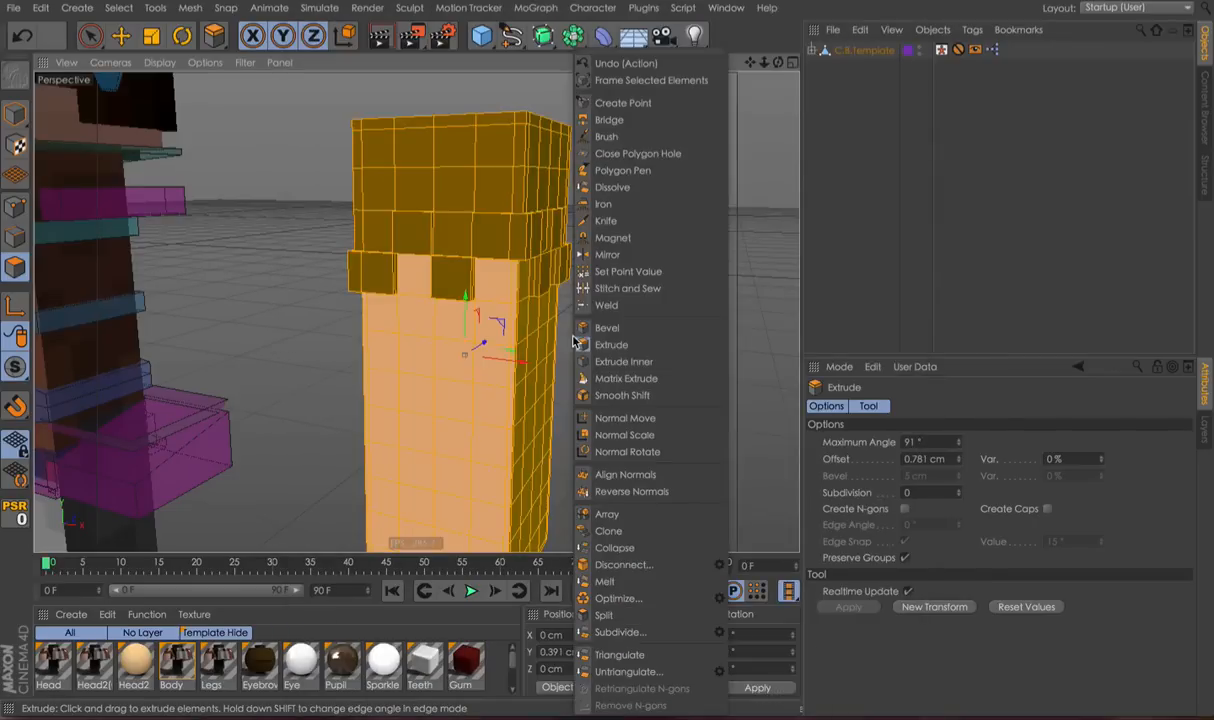
click(626, 222)
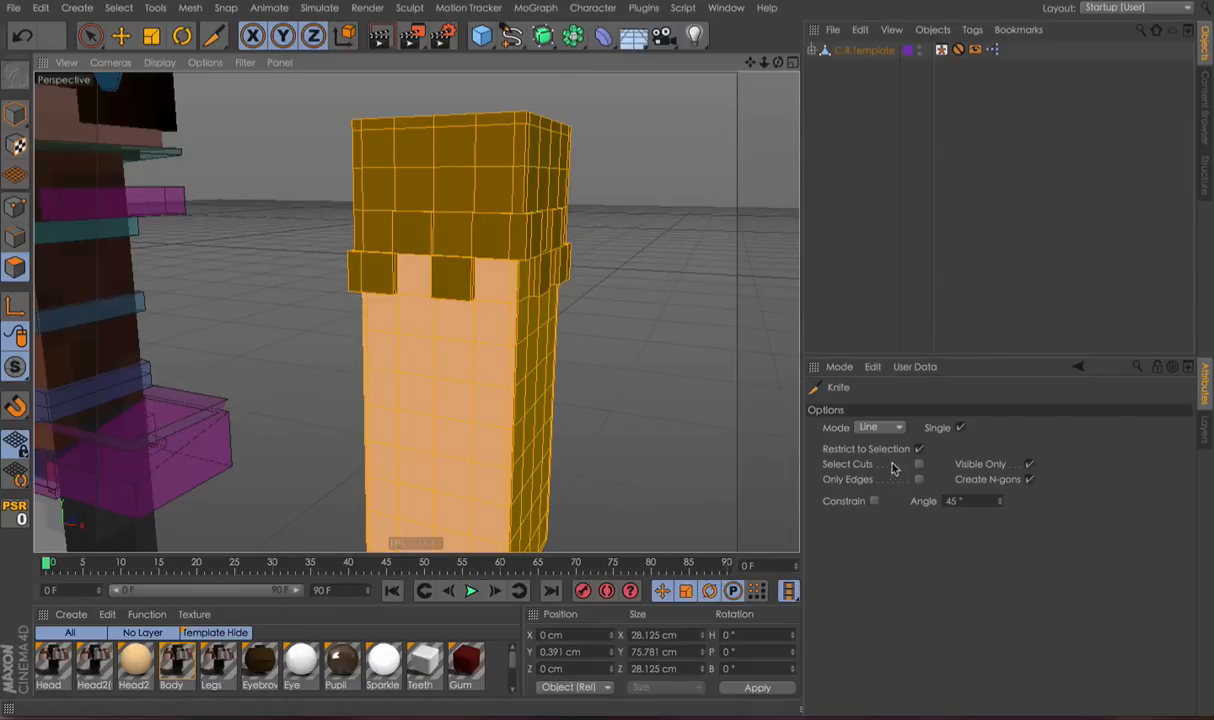
click(878, 494)
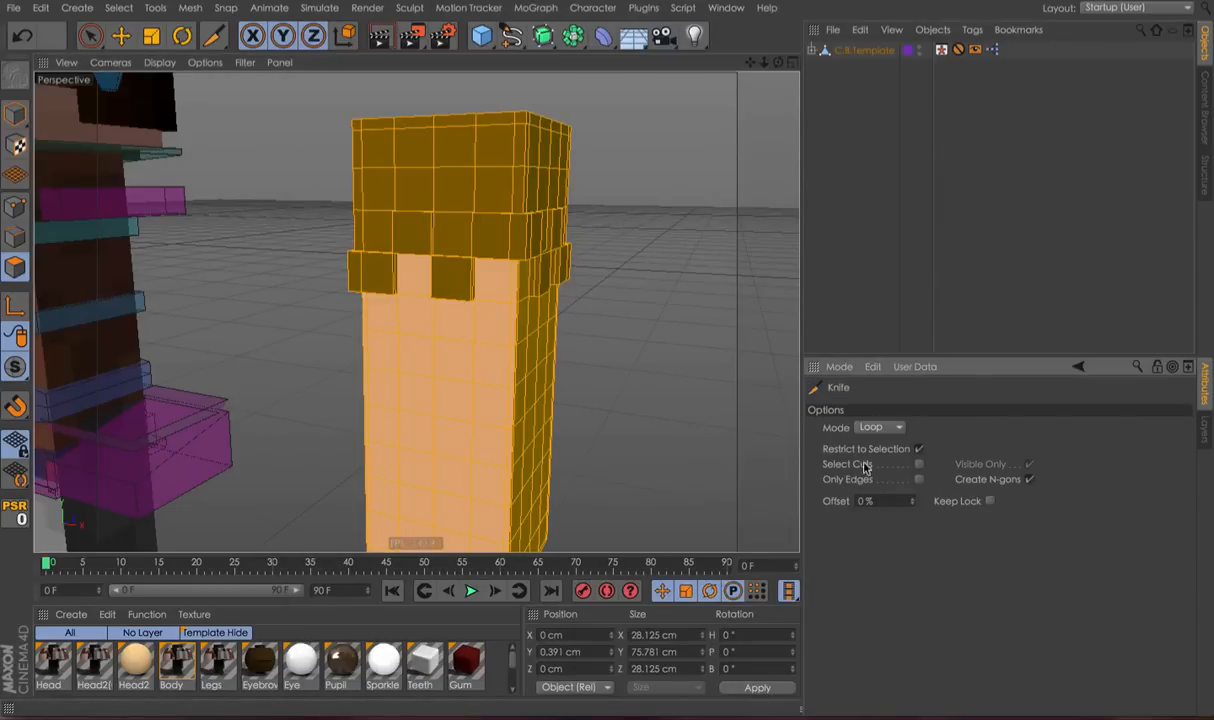
alt+middle_drag(347, 310, 347, 244)
alt+drag(347, 244, 430, 232)
scroll(447, 219, up, 3)
alt+drag(494, 257, 417, 237)
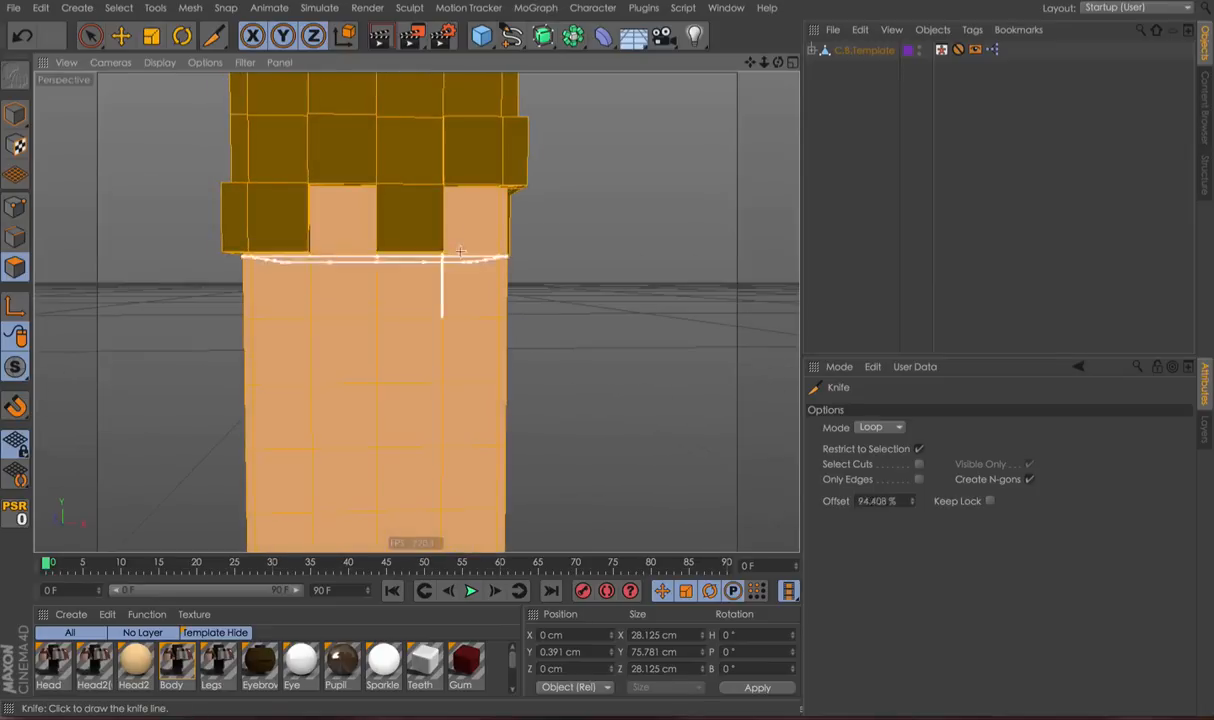
scroll(545, 228, down, 5)
key(Return)
key(e)
alt+middle_drag(455, 218, 525, 272)
drag(445, 328, 488, 328)
key(ctrl+z)
Slide the small control above the character's head to X 8.202 cm to turn on mesh smoothing.
alt+middle_drag(349, 188, 382, 302)
click(276, 118)
drag(300, 119, 340, 124)
alt+middle_drag(535, 415, 525, 328)
mouse_move(525, 328)
alt+mouse_down()
mouse_move(449, 310)
mouse_move(317, 322)
mouse_move(543, 315)
alt+mouse_up()
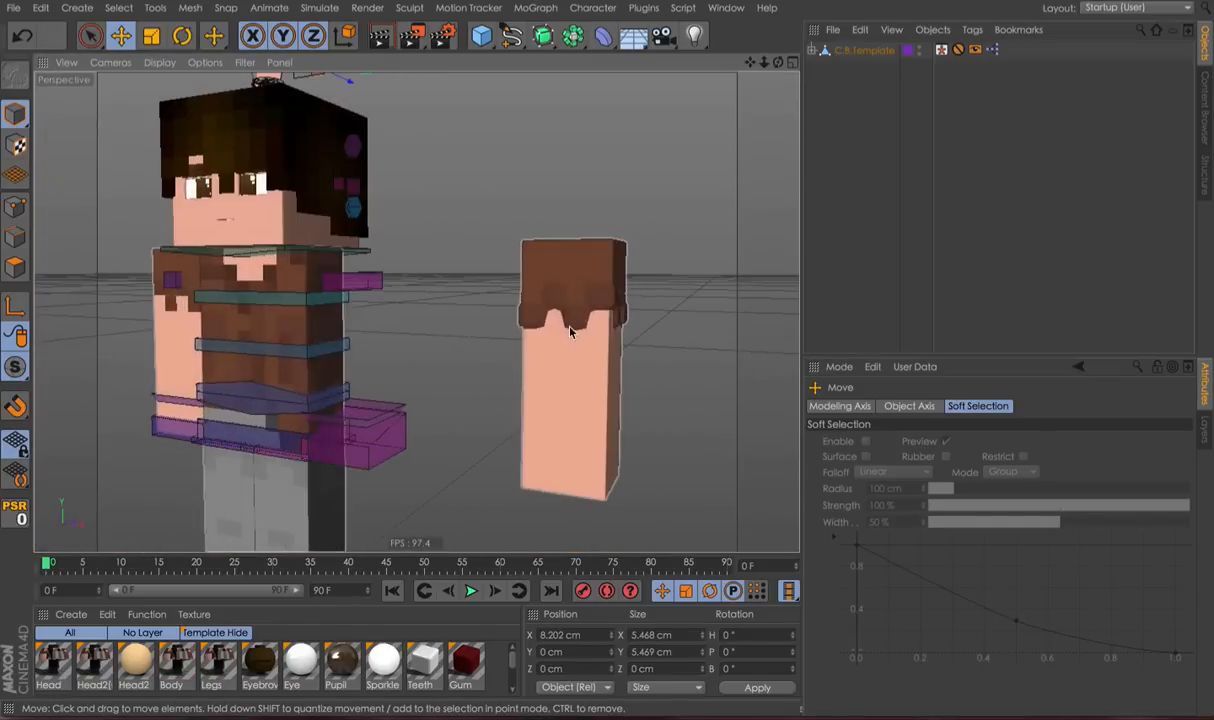
Select the left arm mesh, show its polygons for editing and start the Knife in Loop mode.
click(543, 315)
scroll(559, 291, up, 5)
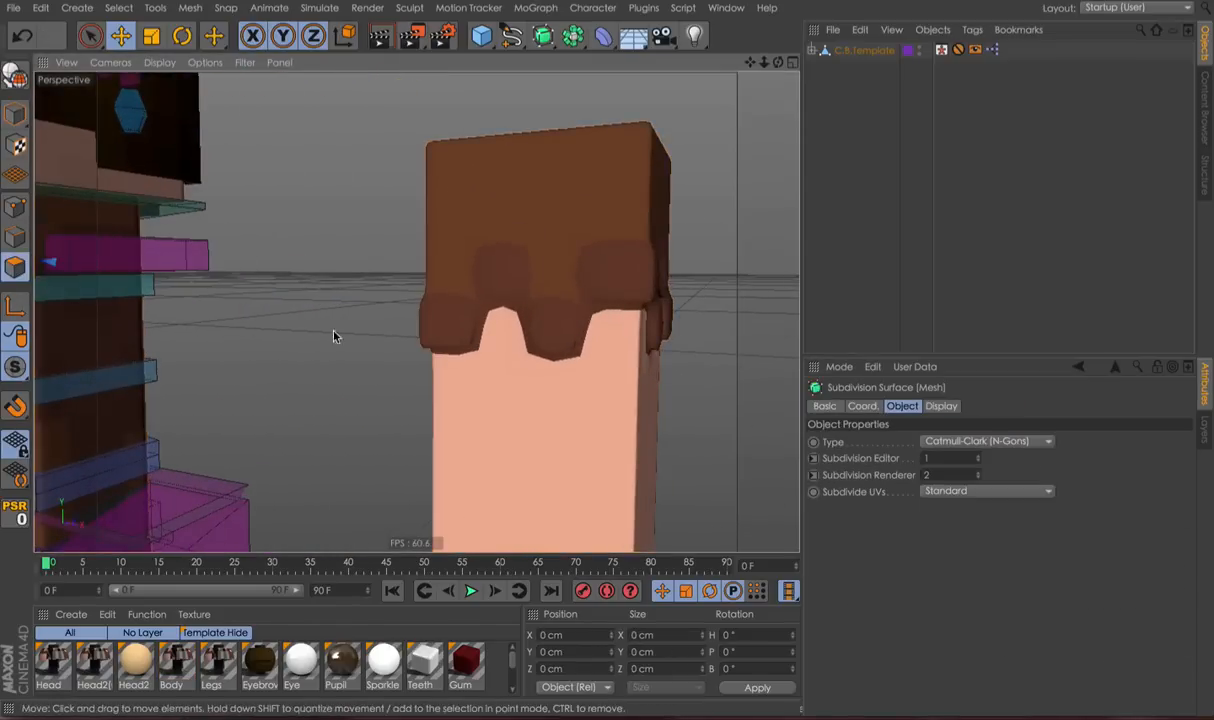
alt+drag(233, 322, 295, 265)
click(480, 285)
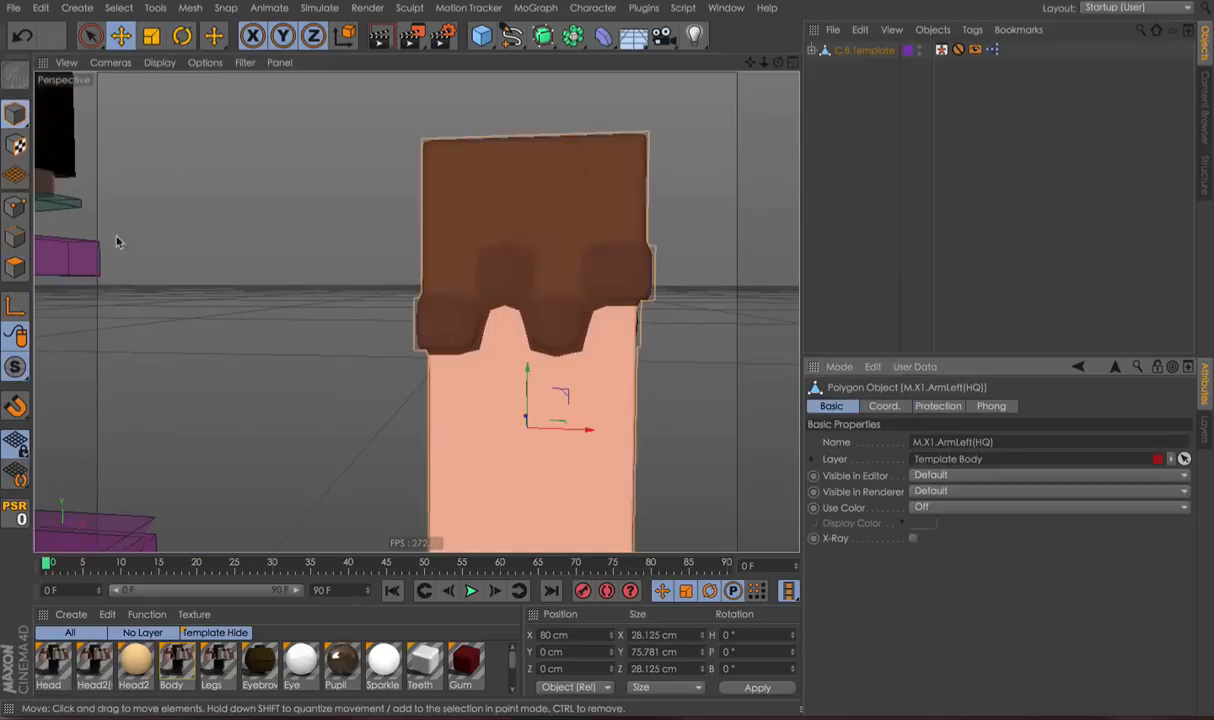
click(15, 268)
right_click(609, 388)
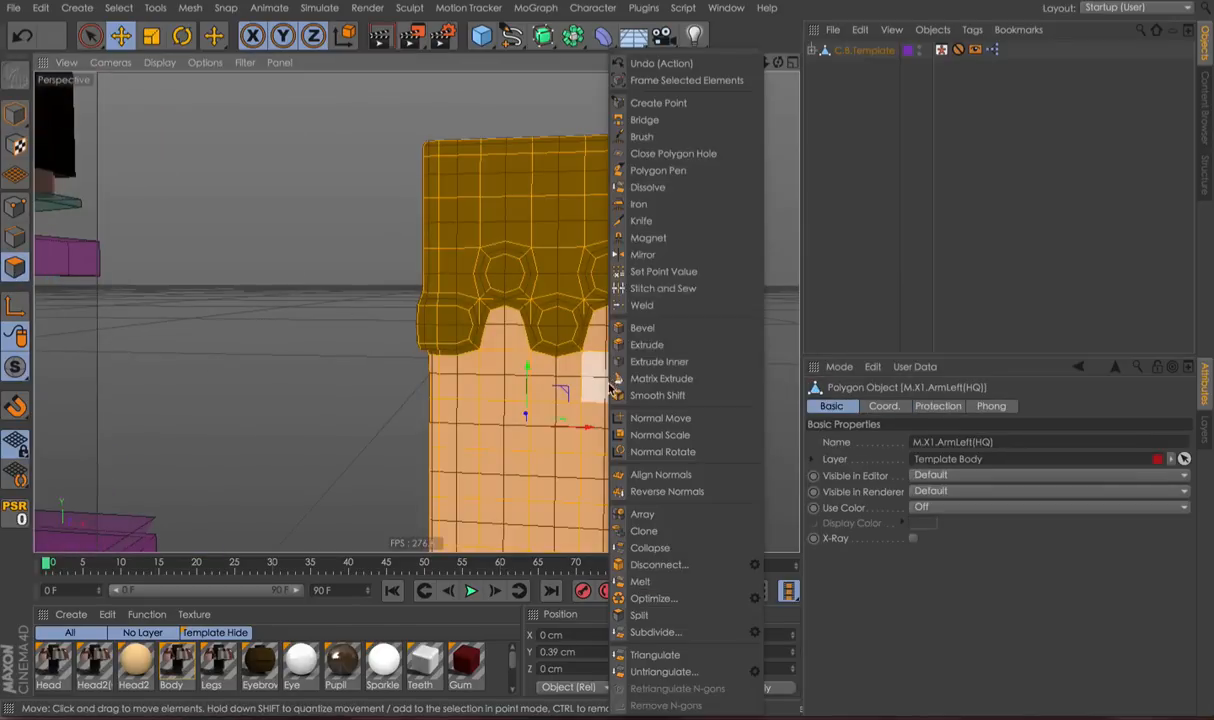
click(641, 220)
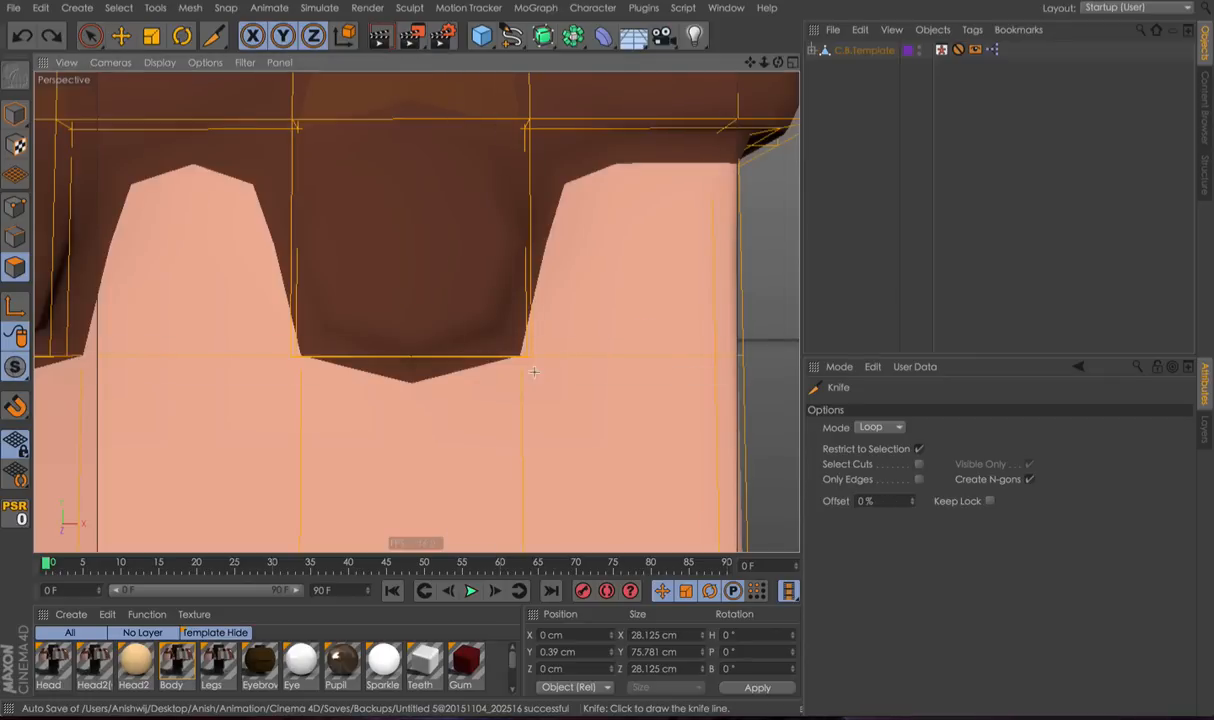
Try a horizontal loop cut around the left arm just below the lower edge of the sleeve blocks.
alt+drag(529, 366, 452, 358)
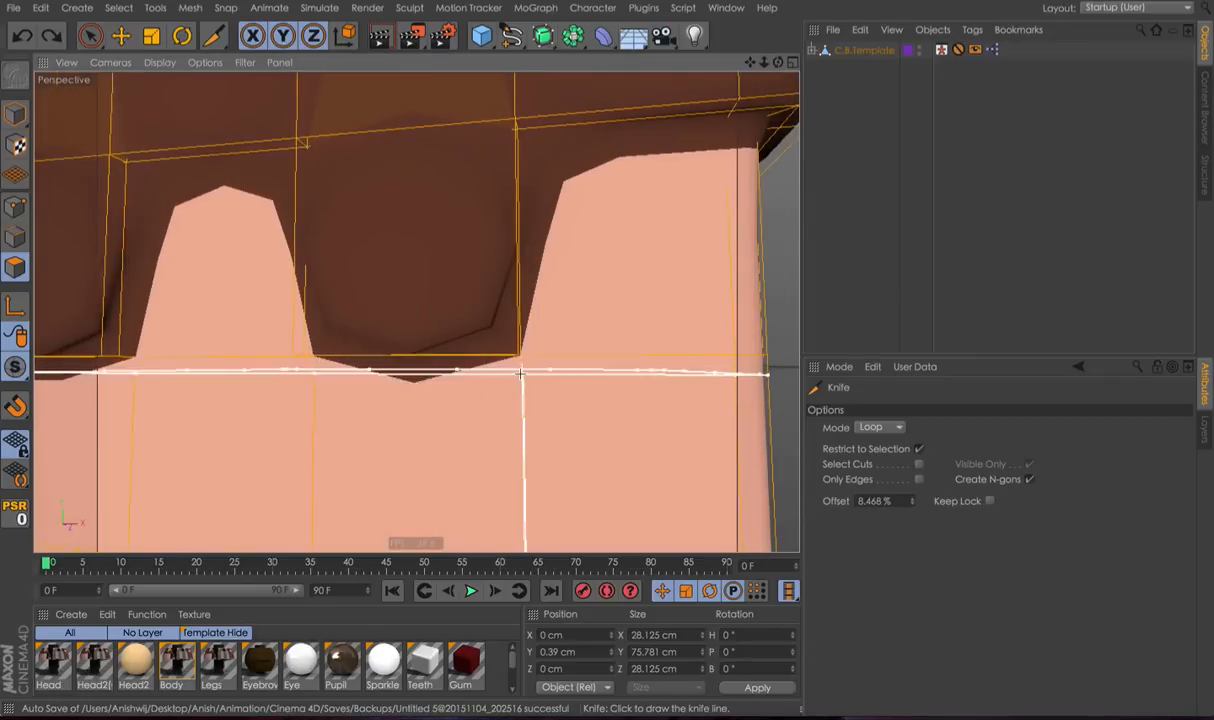
scroll(540, 370, down, 3)
scroll(537, 370, down, 2)
scroll(536, 370, up, 5)
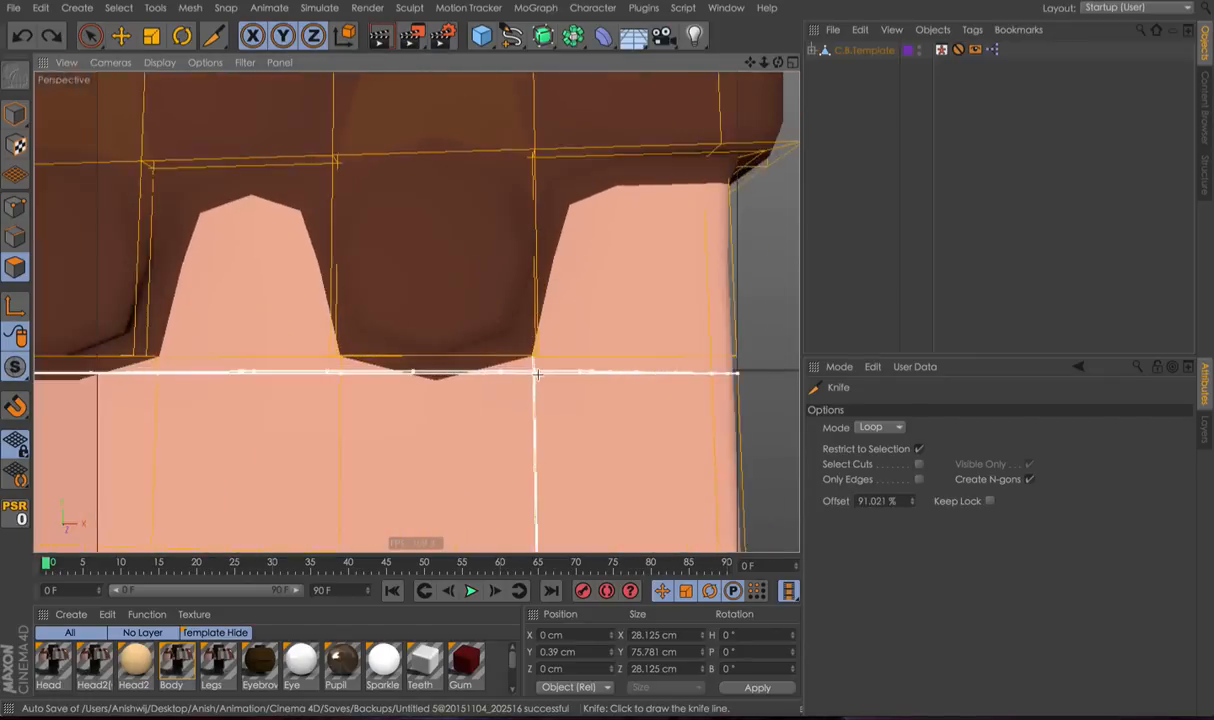
click(536, 371)
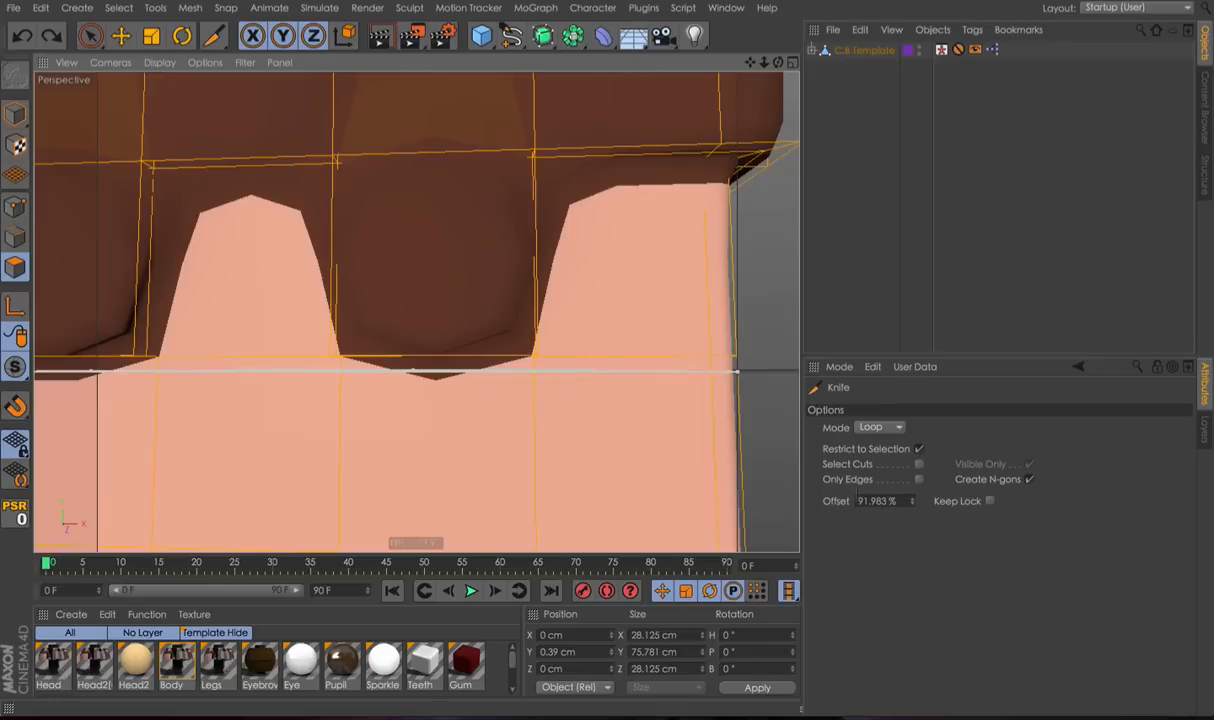
double_click(865, 500)
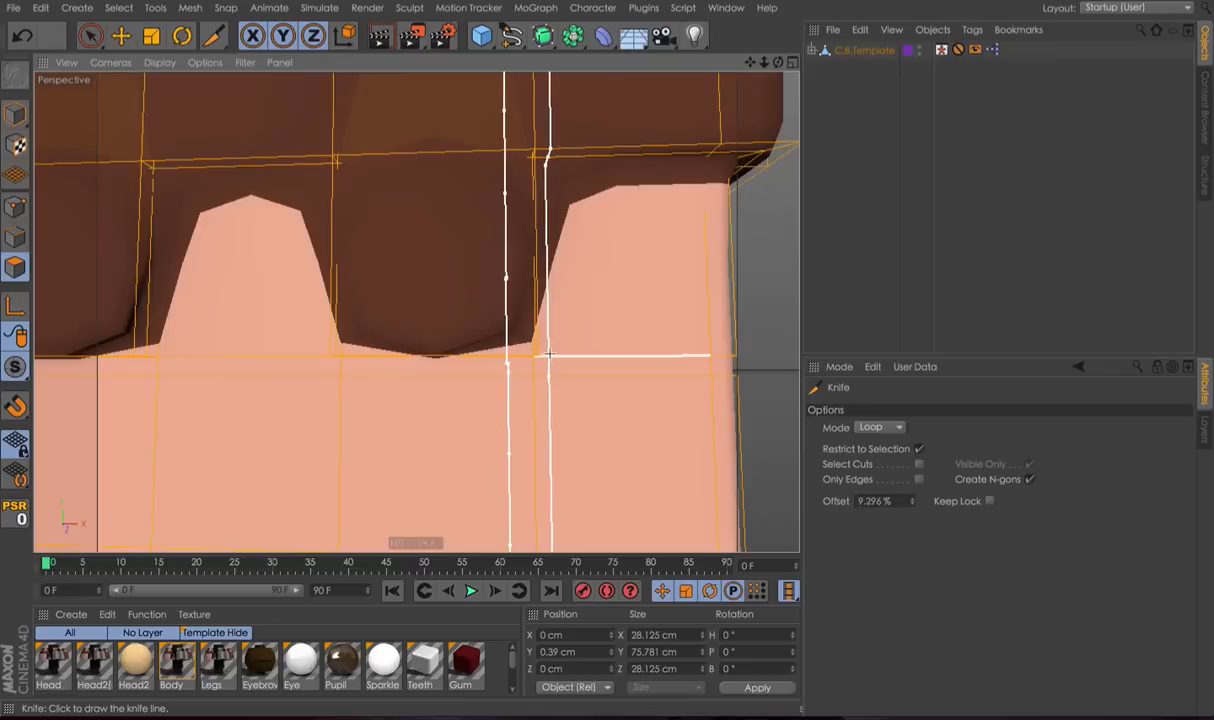
Try a vertical loop cut beside the front sleeve block and undo the trial cuts.
double_click(878, 501)
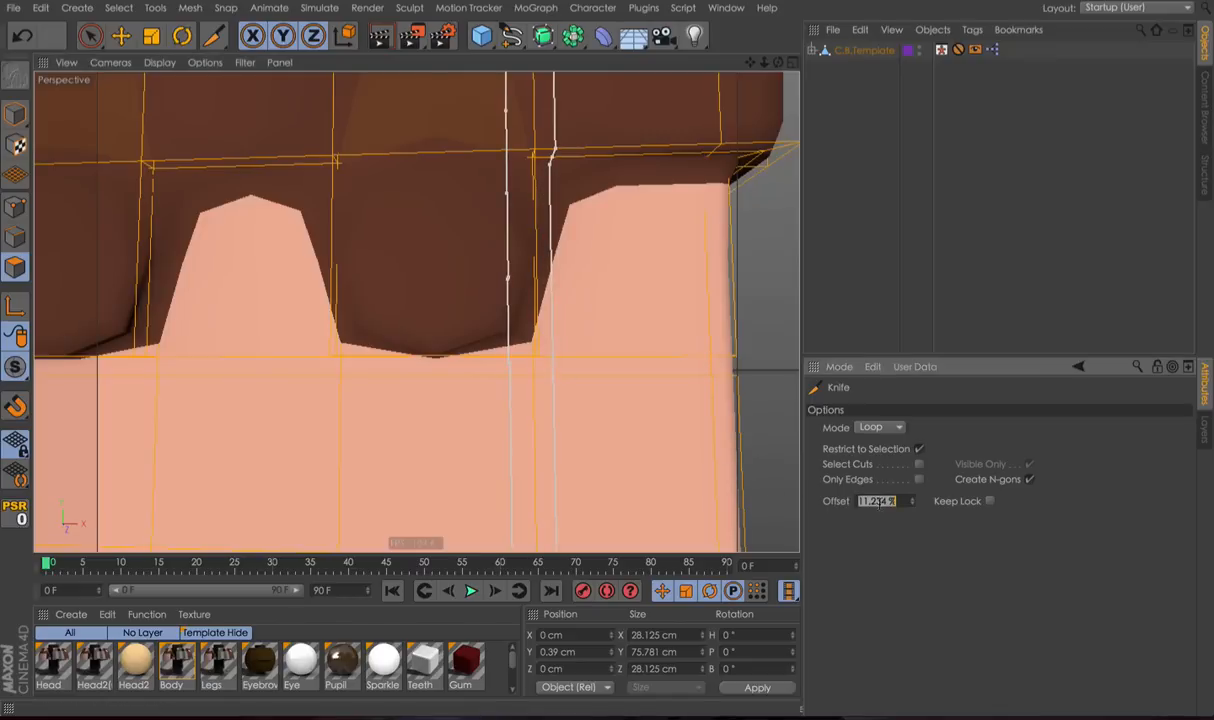
click(550, 298)
alt+drag(550, 298, 540, 315)
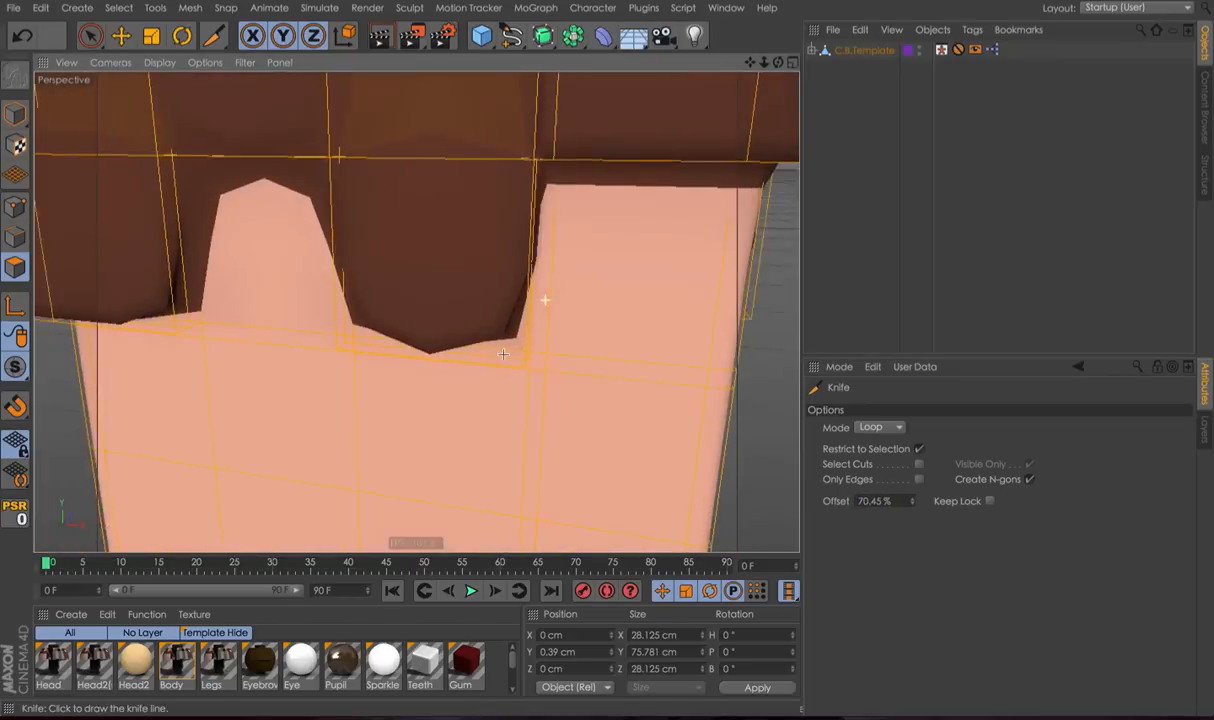
key(ctrl+z)
alt+drag(545, 368, 412, 406)
click(531, 366)
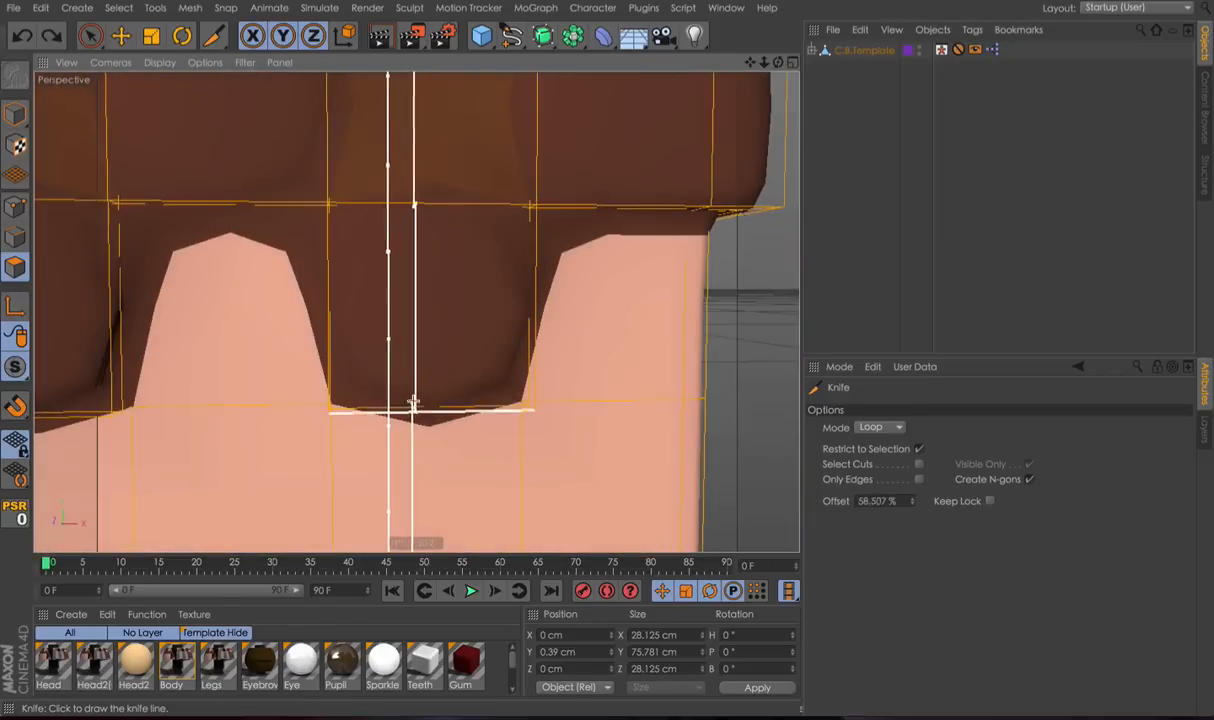
Try horizontal loop cuts just above and below the lower edge of the sleeve blocks.
scroll(401, 325, down, 5)
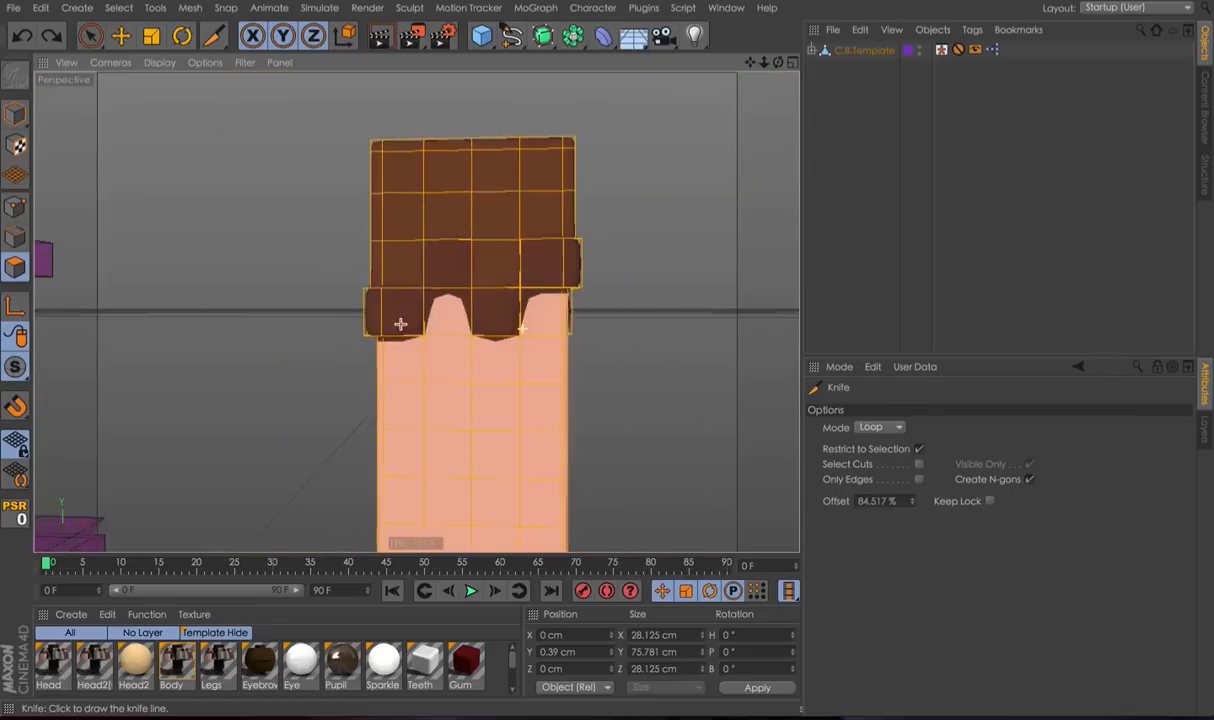
scroll(544, 330, up, 5)
alt+drag(322, 303, 263, 320)
scroll(263, 320, down, 2)
alt+drag(385, 321, 461, 328)
click(450, 318)
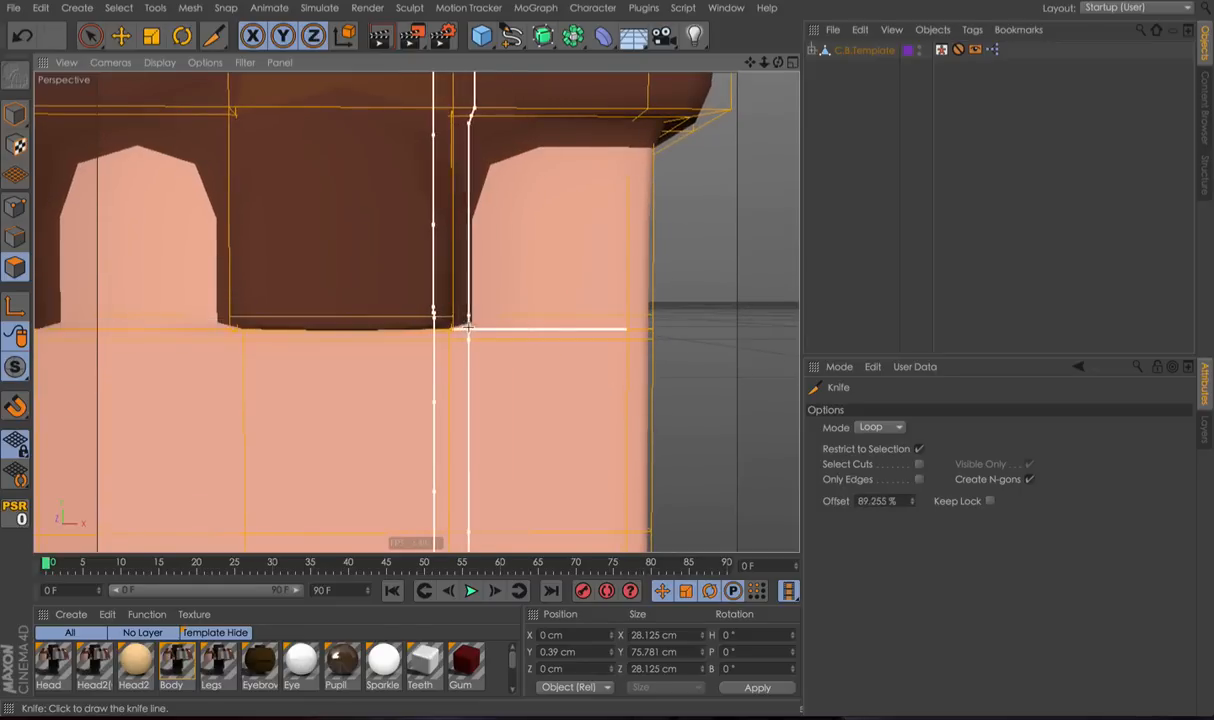
Try another loop cut near the sleeve block's lower corner and undo all the trial cuts.
mouse_move(437, 378)
alt+mouse_down()
mouse_move(344, 363)
mouse_move(420, 355)
mouse_move(442, 390)
mouse_move(401, 380)
mouse_move(439, 397)
alt+mouse_up()
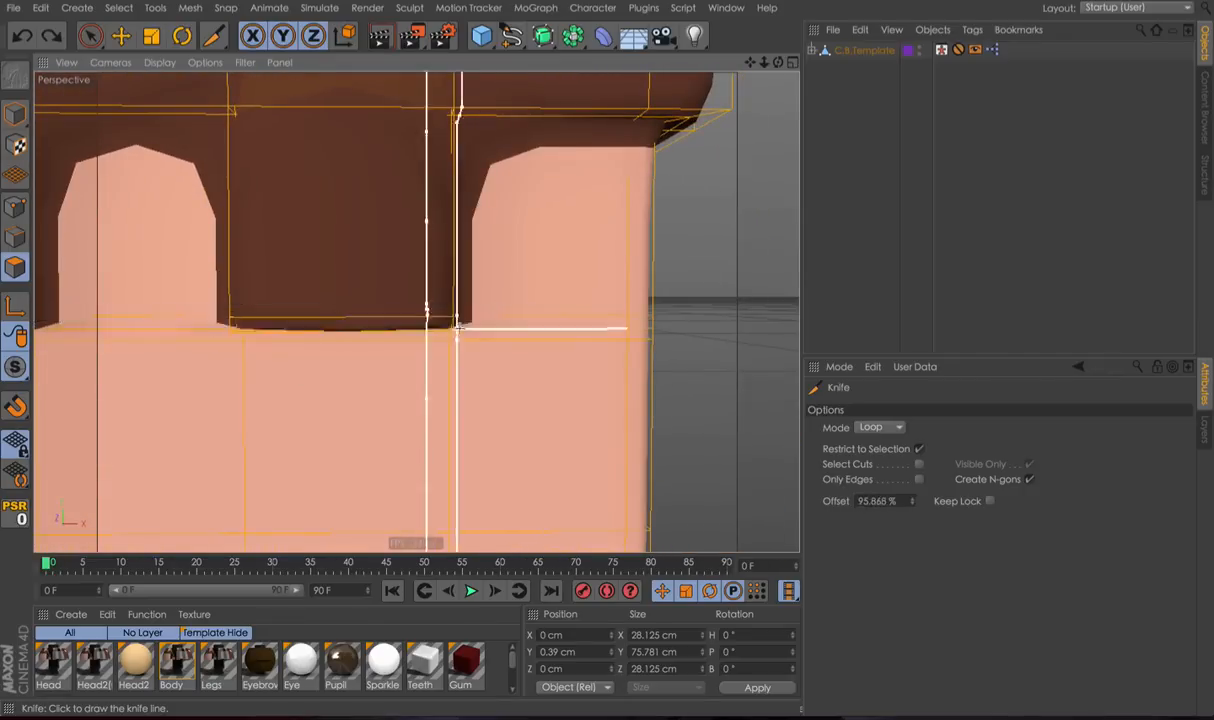
key(ctrl+z)
alt+drag(446, 326, 452, 328)
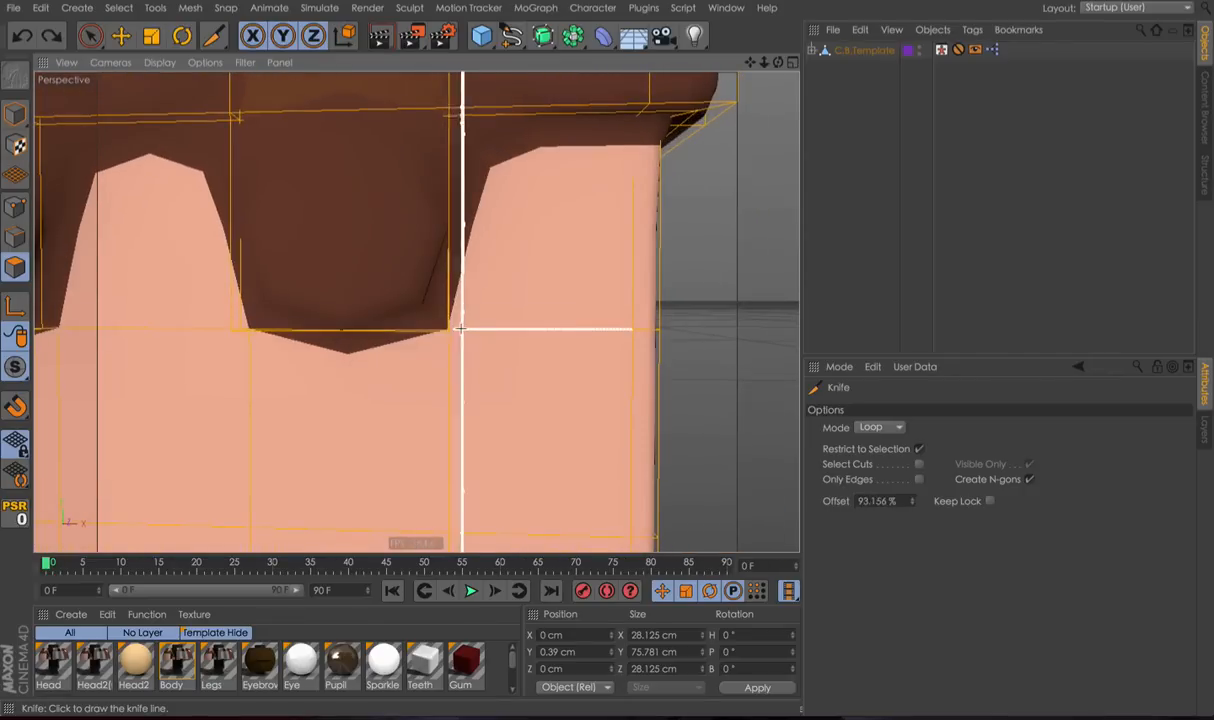
click(446, 324)
key(ctrl+z)
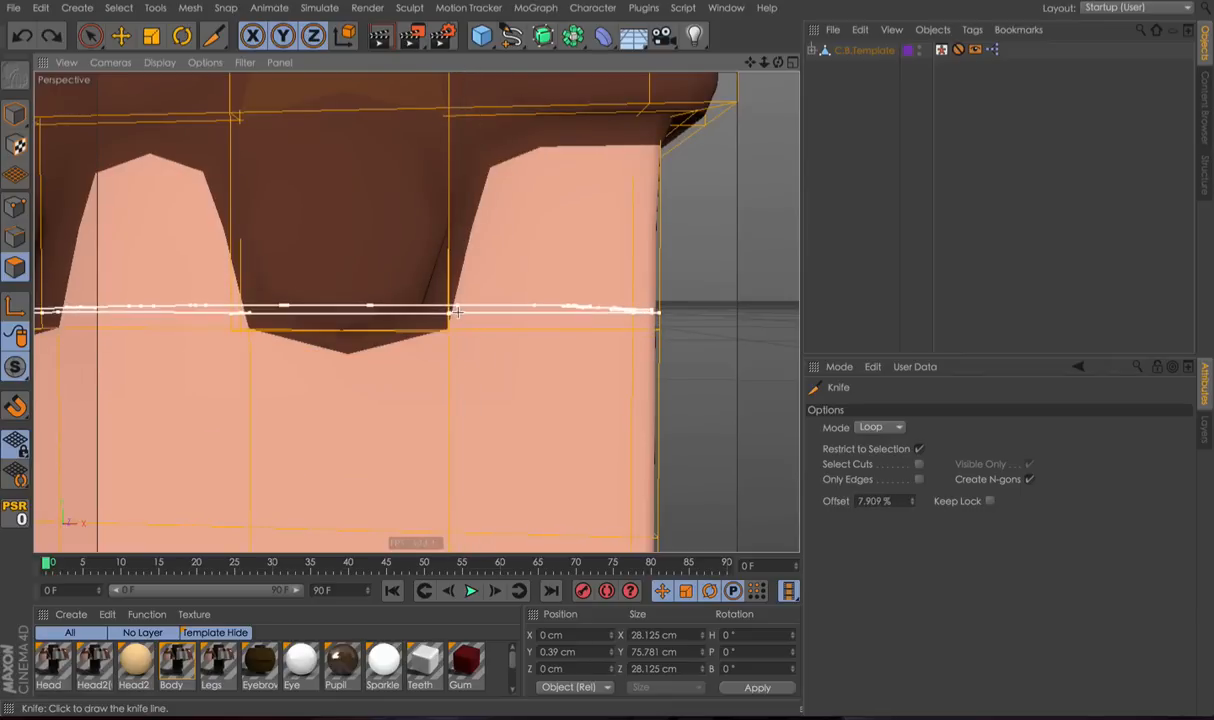
Add loop cuts close to the lower blocks' bottom edge and to the boundary between the two sleeve block rows.
click(455, 316)
click(420, 325)
alt+drag(406, 317, 480, 398)
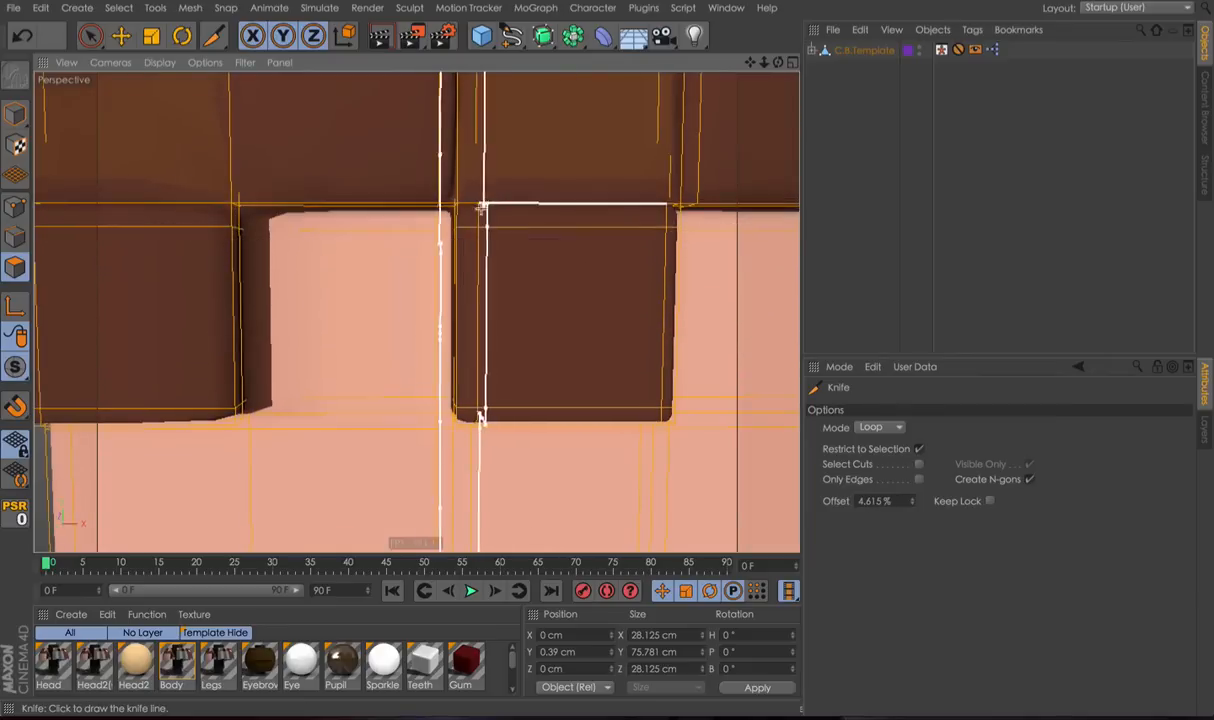
alt+middle_drag(484, 202, 435, 300)
click(422, 289)
Add vertical loop cuts close to the side edges of the staggered sleeve blocks.
mouse_move(466, 341)
alt+mouse_down()
mouse_move(482, 312)
mouse_move(464, 327)
alt+mouse_up()
alt+middle_drag(393, 356, 636, 353)
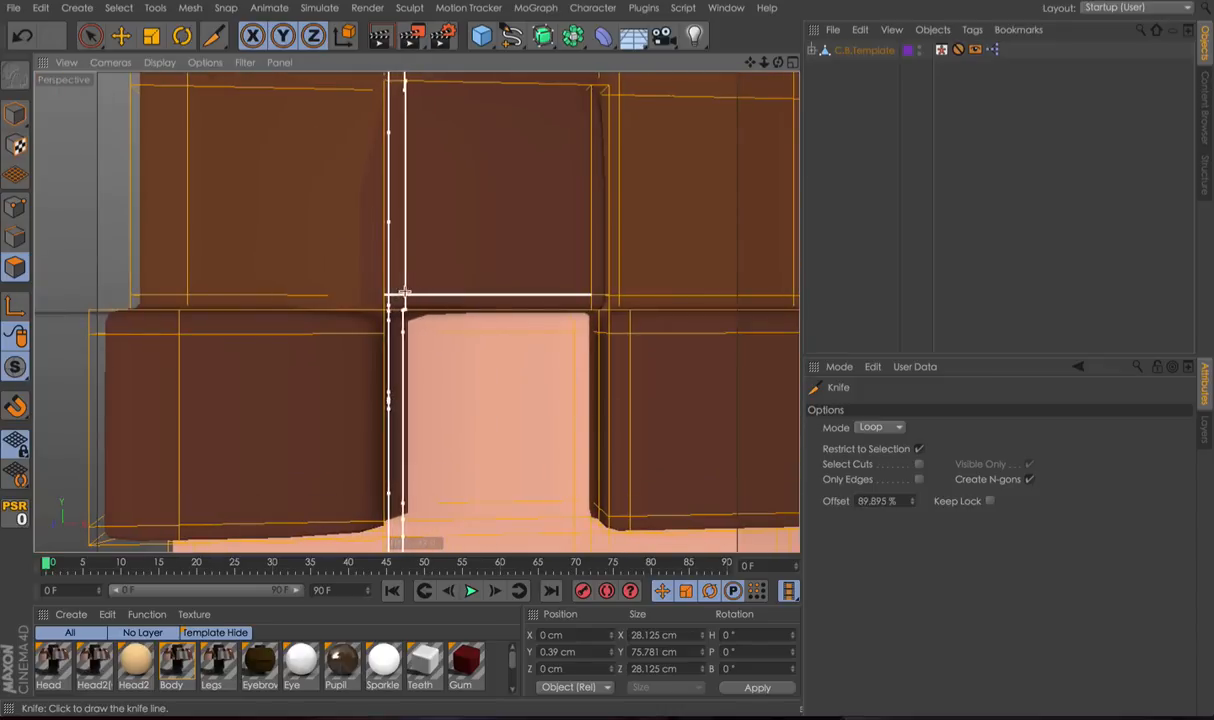
alt+drag(403, 293, 446, 297)
scroll(480, 271, down, 5)
alt+middle_drag(569, 309, 415, 317)
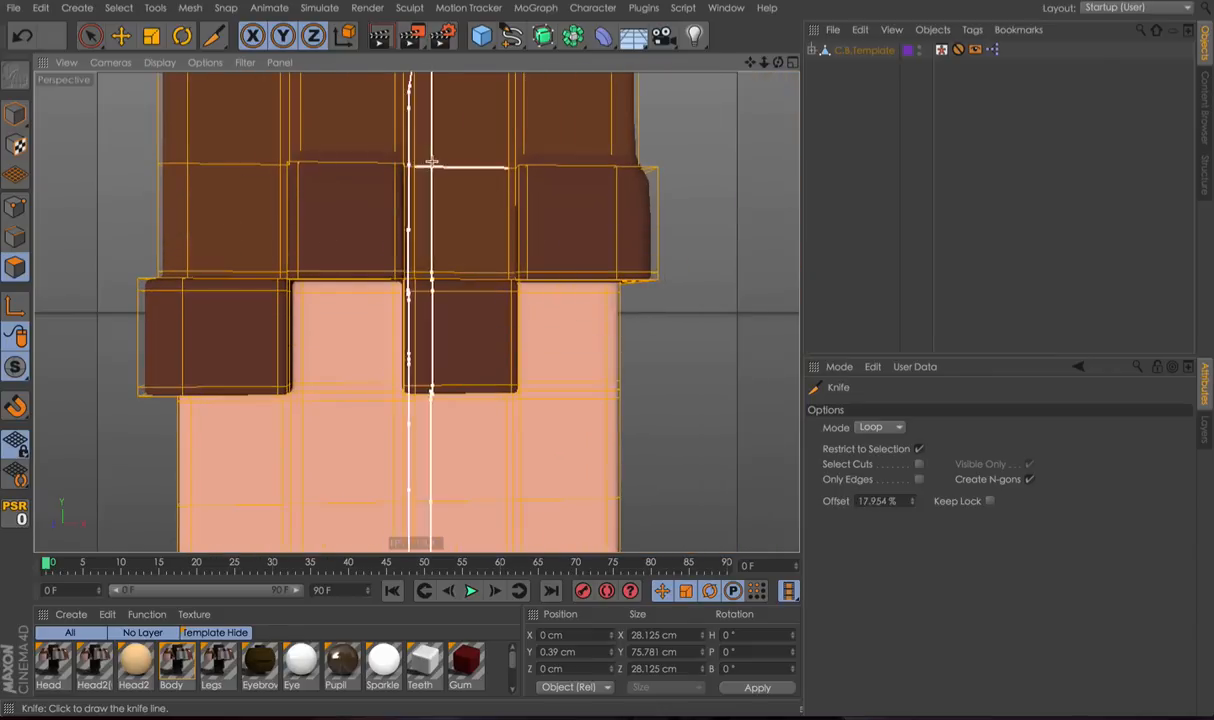
Add supporting loop cuts near the upper blocks' top edge and along the remaining block edges around the arm.
alt+drag(430, 163, 412, 183)
alt+drag(574, 243, 456, 271)
alt+drag(553, 271, 504, 295)
scroll(468, 297, up, 4)
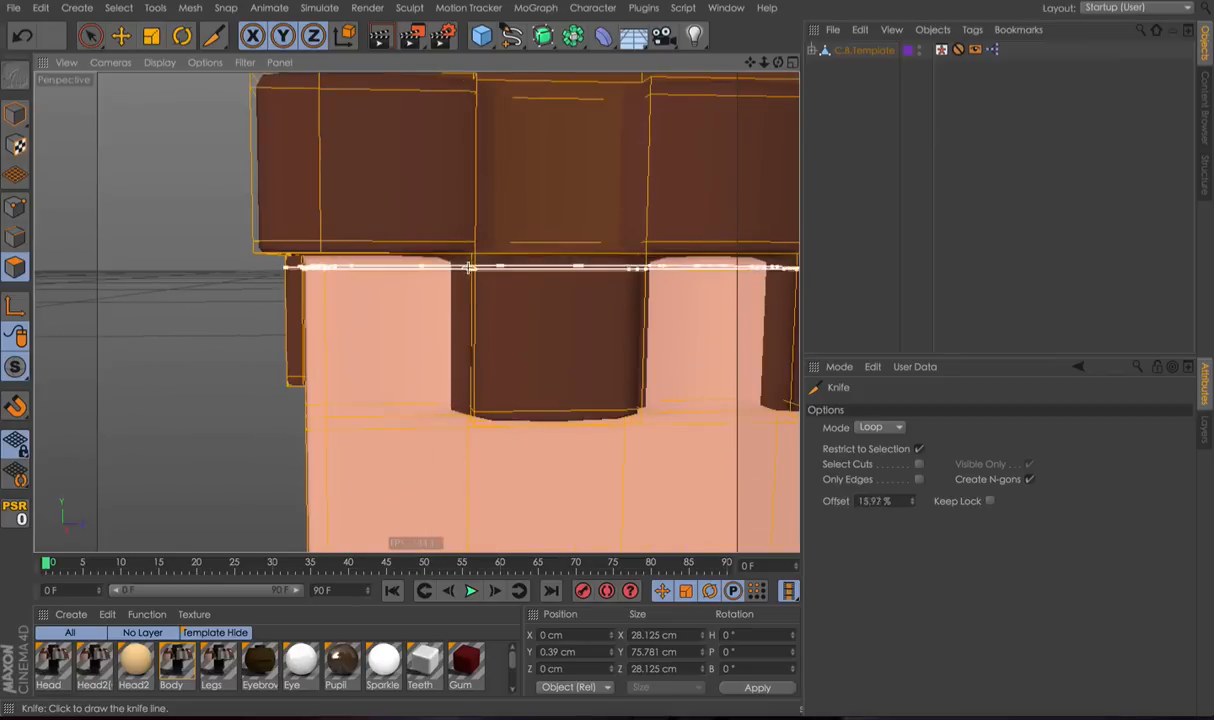
alt+drag(517, 274, 542, 353)
click(564, 361)
Return to object editing and reset the left arm's PSR to put it back on the body.
alt+middle_drag(600, 370, 466, 384)
alt+middle_drag(598, 230, 544, 276)
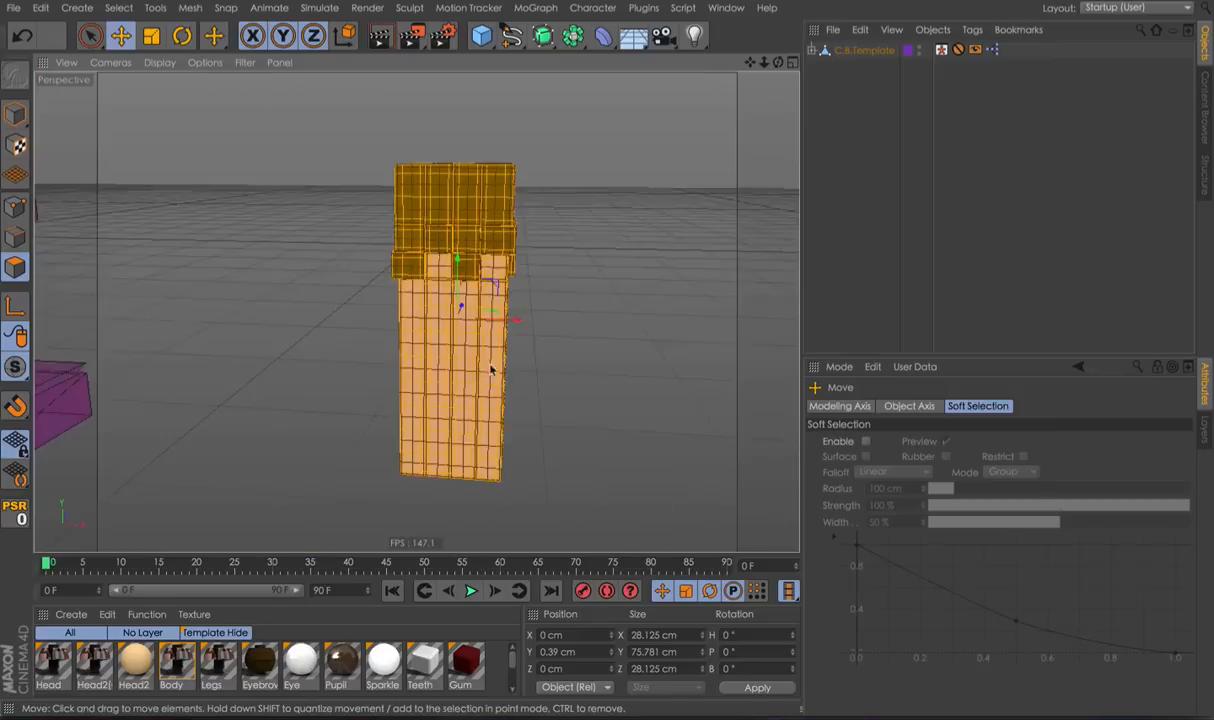
alt+drag(461, 303, 450, 372)
click(18, 119)
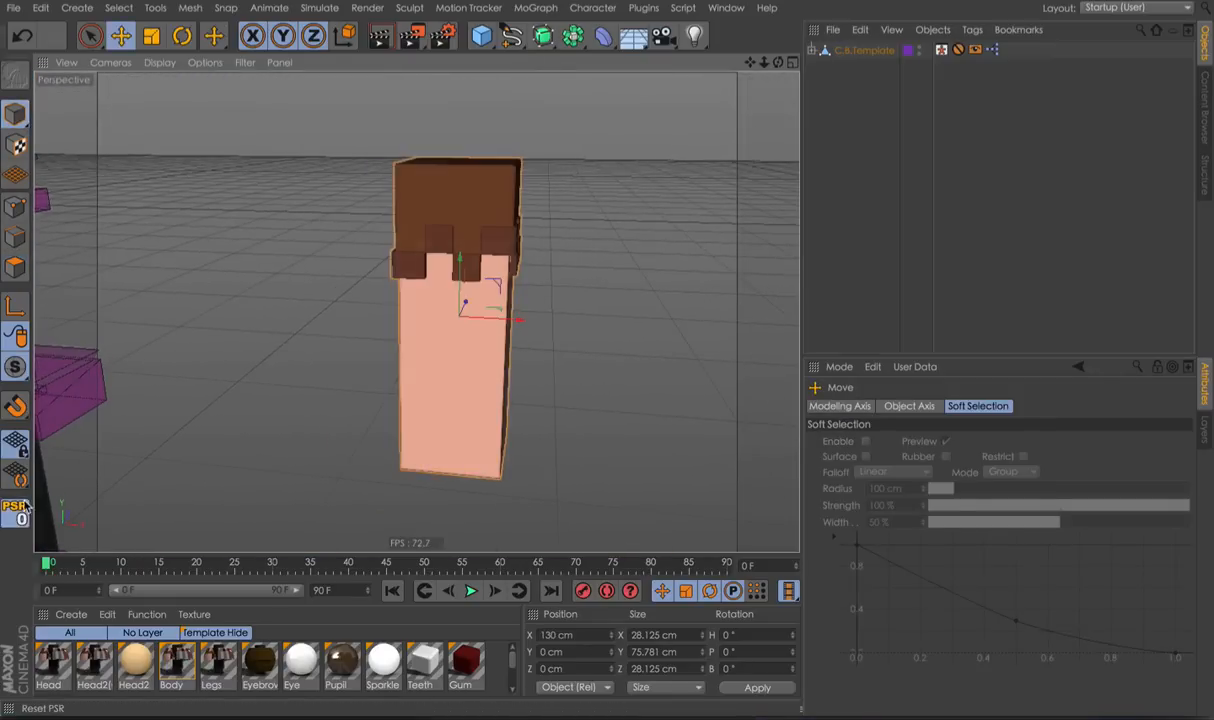
click(18, 508)
Move the right arm mesh away from the body to X -160 cm and show its polygons for editing.
alt+middle_drag(375, 285, 636, 316)
alt+drag(482, 336, 165, 262)
scroll(490, 303, down, 4)
click(459, 290)
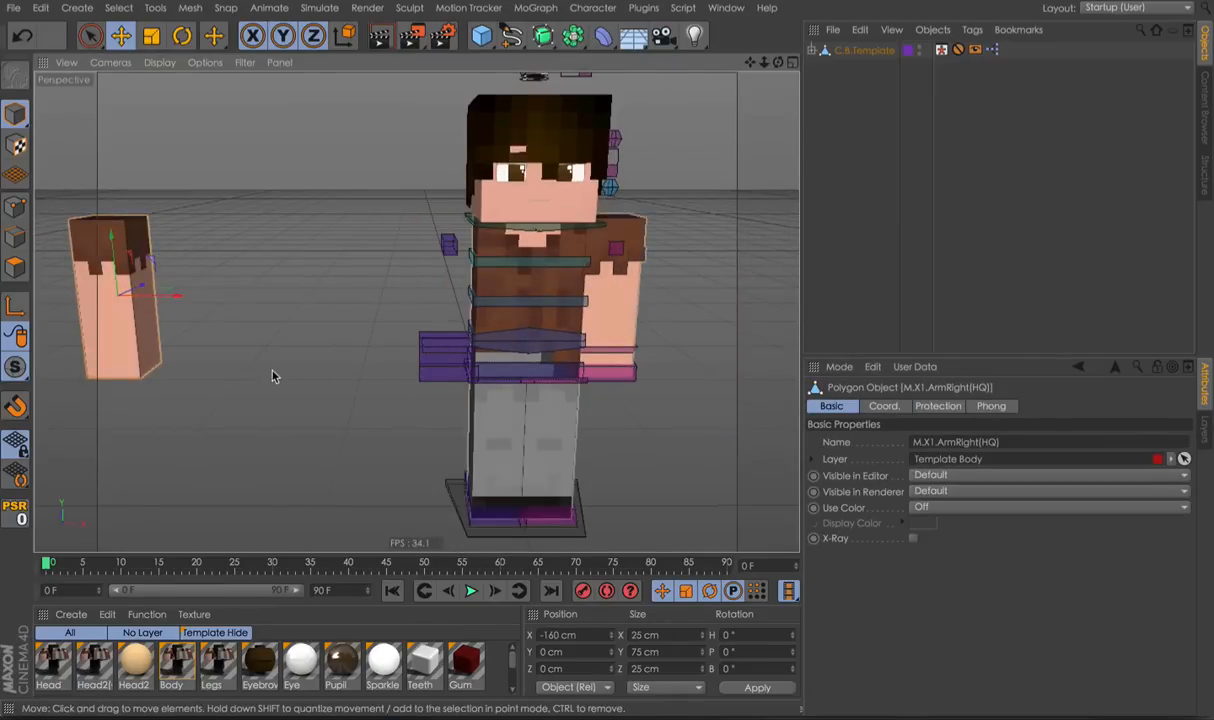
alt+middle_drag(274, 376, 355, 390)
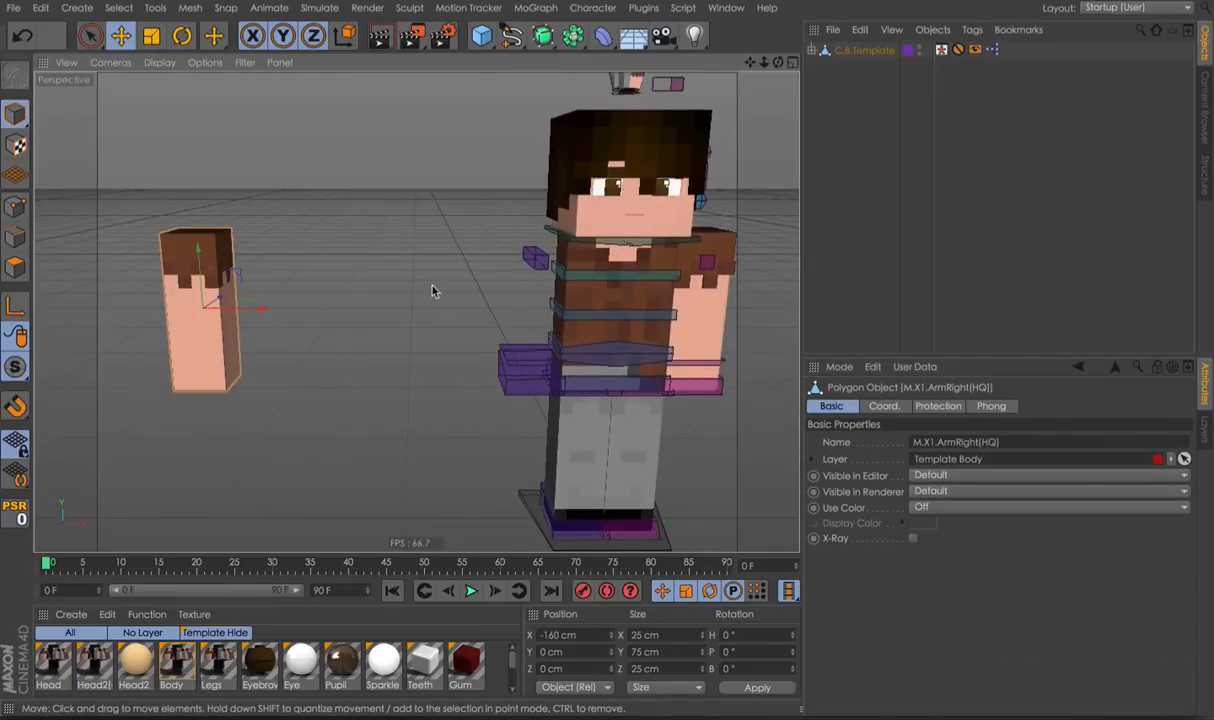
alt+middle_drag(433, 291, 452, 313)
click(15, 267)
scroll(303, 356, up, 4)
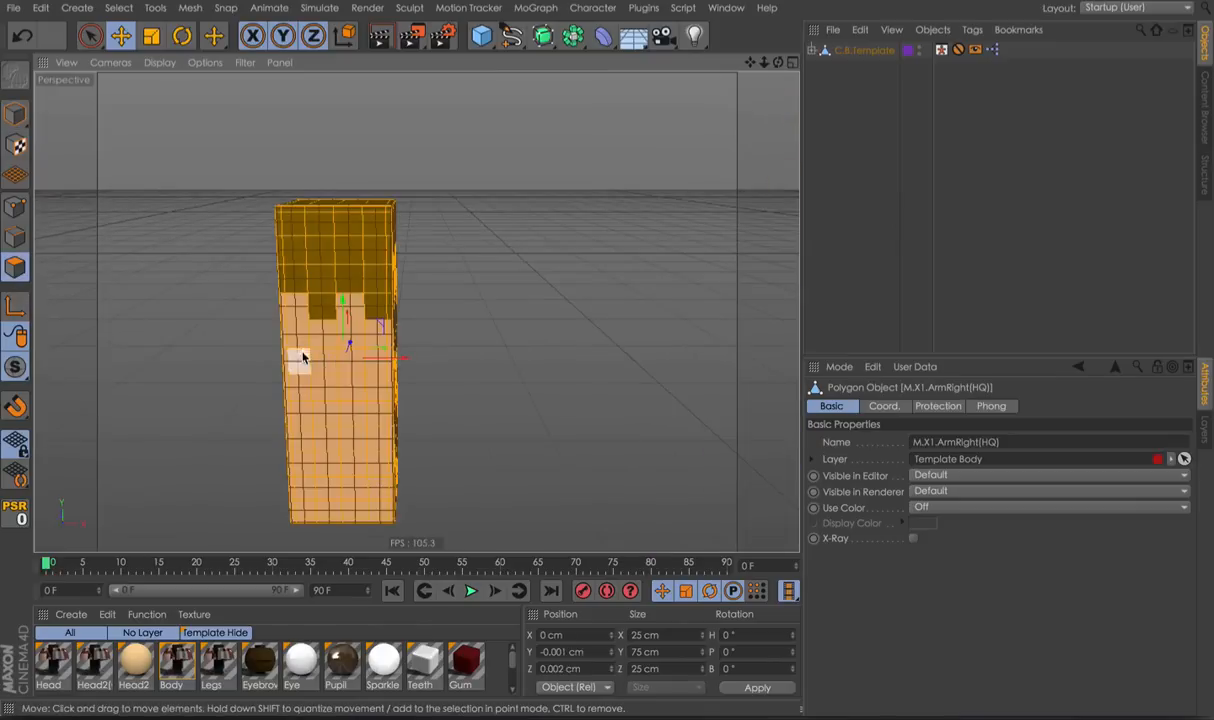
Loop-select polygon rows around the right arm's sleeve and switch to Live Selection.
scroll(297, 256, up, 3)
key(u)
key(l)
mouse_move(420, 340)
shift+mouse_down()
mouse_move(412, 190)
mouse_move(387, 342)
mouse_move(205, 330)
shift+mouse_up()
key(9)
scroll(205, 330, down, 5)
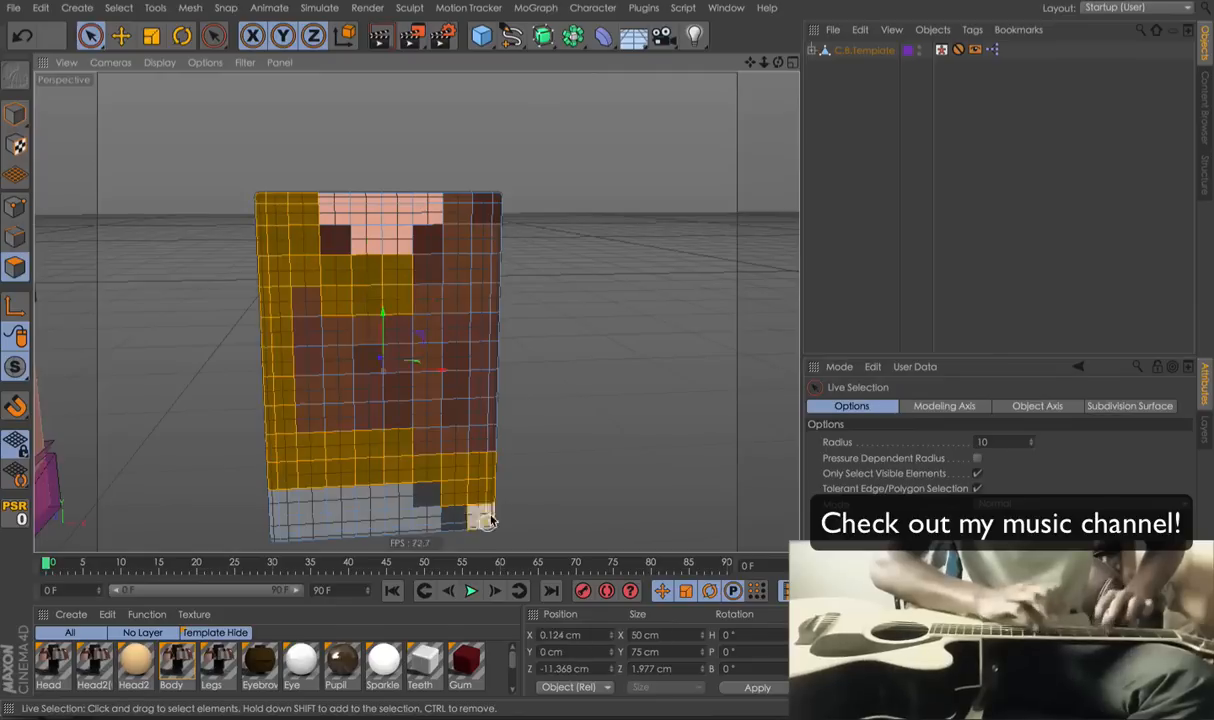
Extend the shirt polygon selection upward along the side of the torso's front.
drag(489, 521, 499, 285)
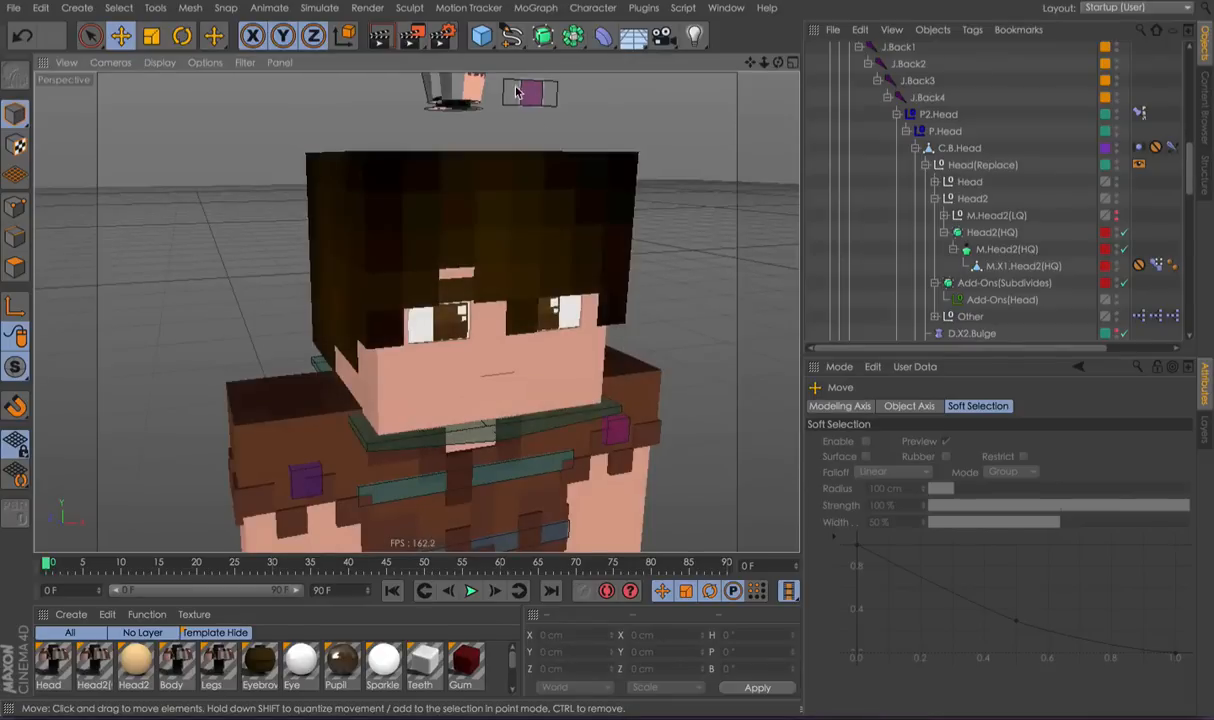
Slide the control above the head to X 8.202 cm to turn on smoothing, and inspect the raised shirt details and head.
click(566, 200)
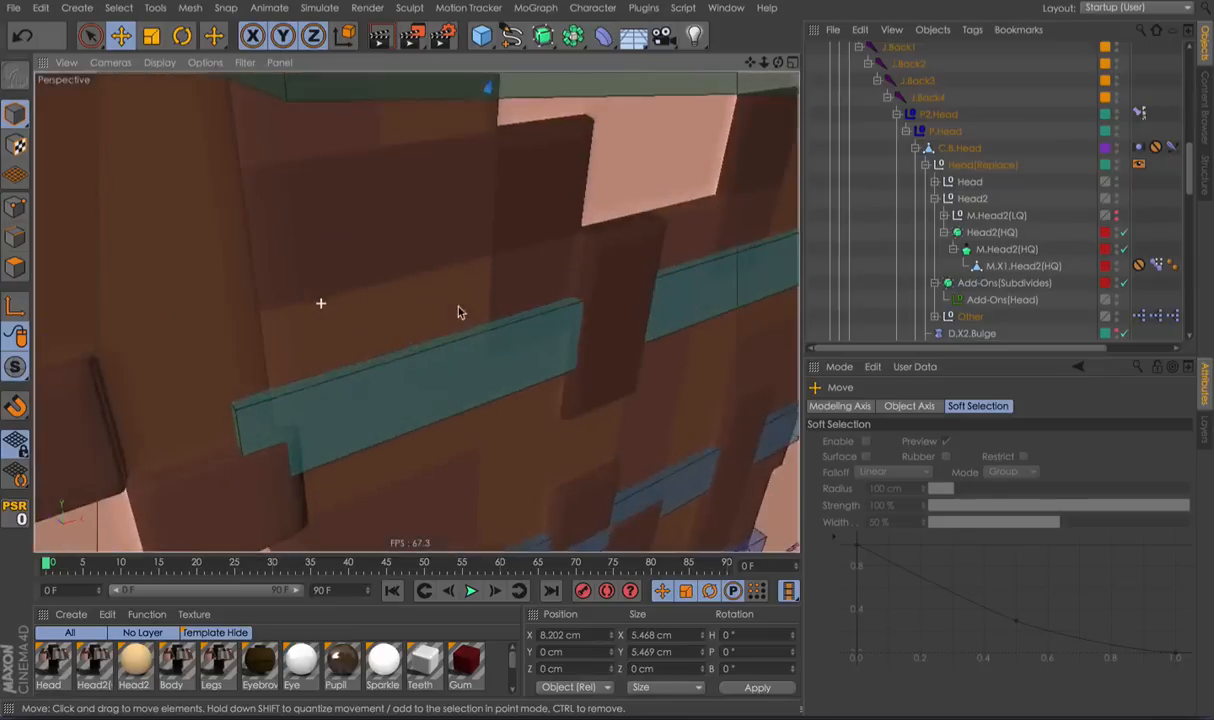
alt+drag(459, 312, 425, 306)
alt+right_drag(417, 312, 352, 314)
alt+drag(433, 326, 474, 330)
alt+right_drag(620, 340, 561, 347)
alt+middle_drag(545, 185, 524, 445)
alt+middle_drag(570, 349, 568, 264)
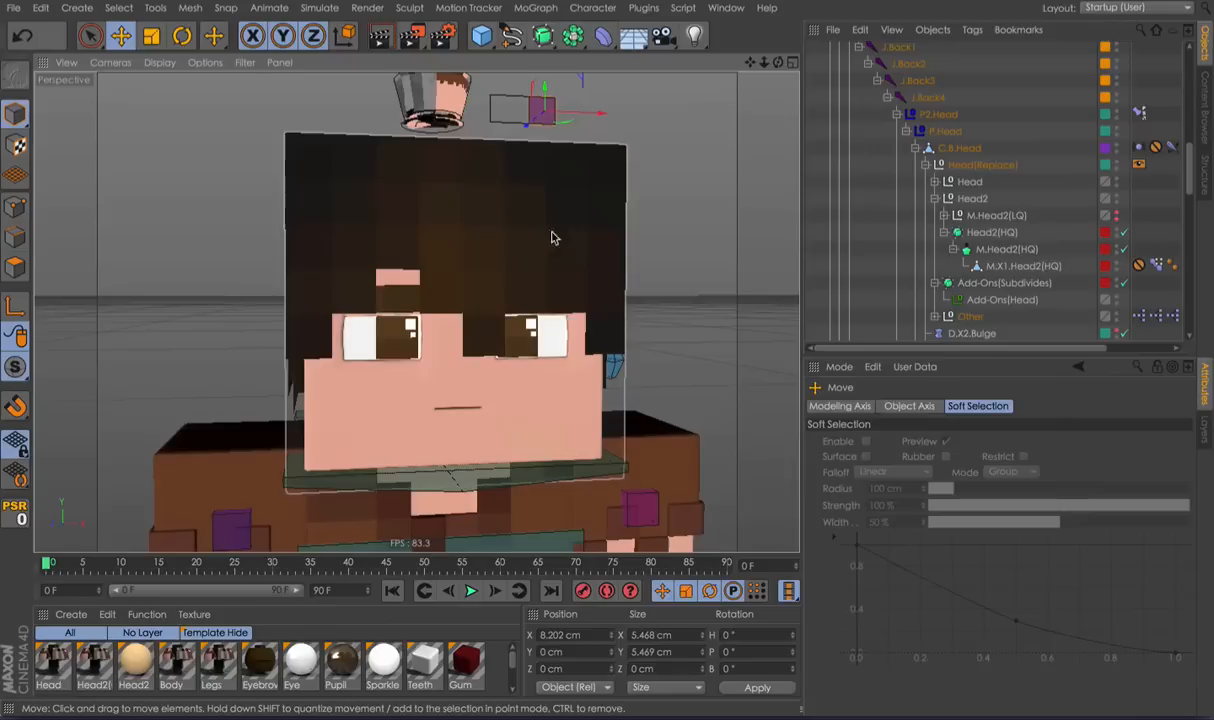
Turn smoothing off with the control above the head and show the M.X1.Head2(HQ) hair mesh's polygons for Live Selection.
click(555, 238)
click(550, 113)
mouse_move(603, 115)
mouse_down()
mouse_move(593, 122)
mouse_move(607, 128)
mouse_up()
click(594, 231)
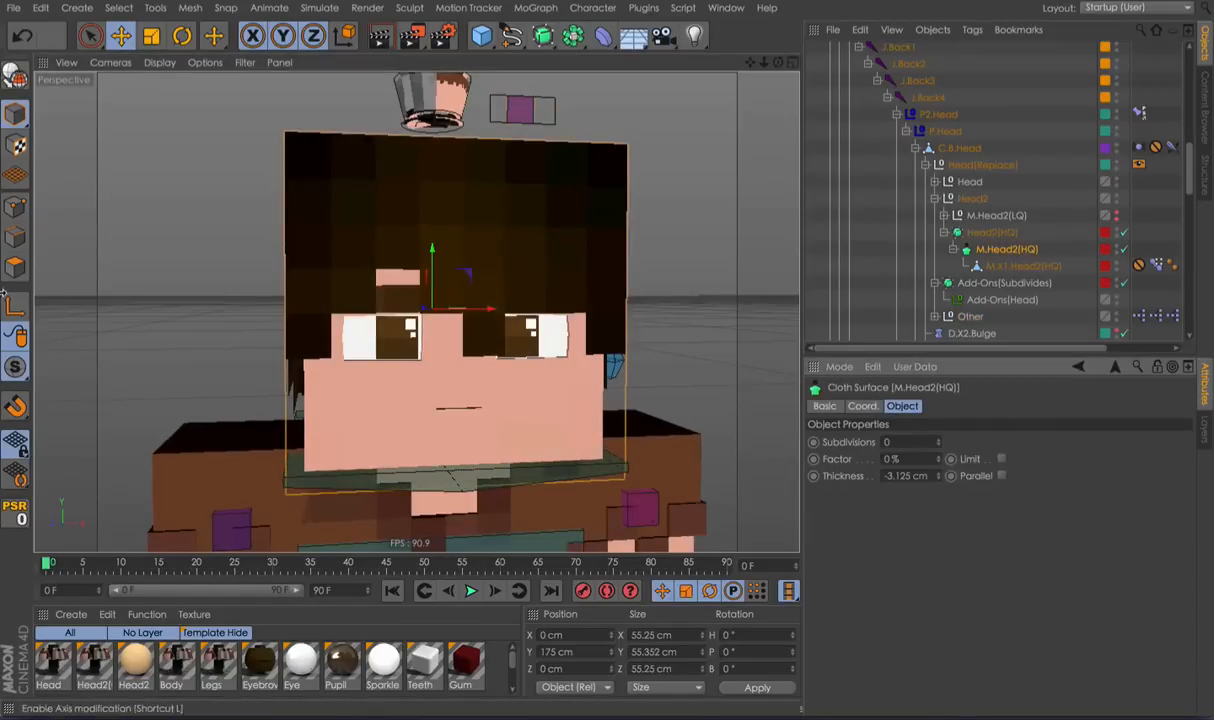
click(1022, 266)
key(9)
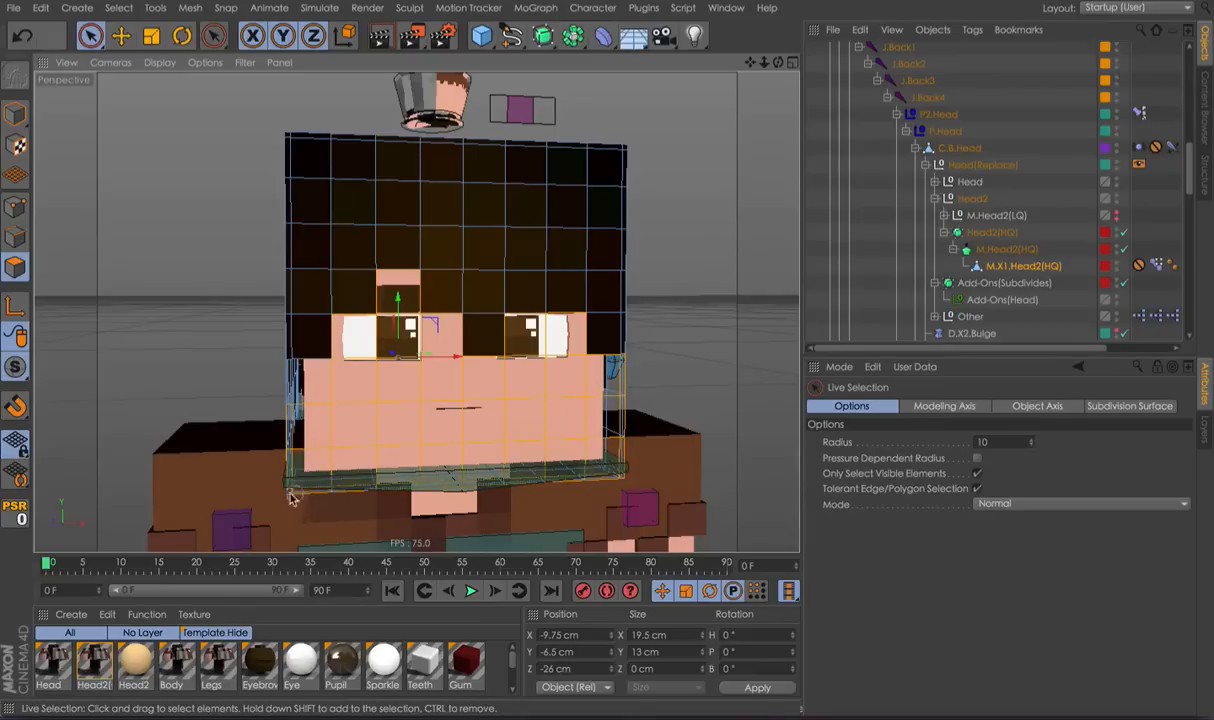
Select and delete the outer head layer's see-through polygons below the hair around the face, sides and back.
alt+drag(418, 505, 661, 423)
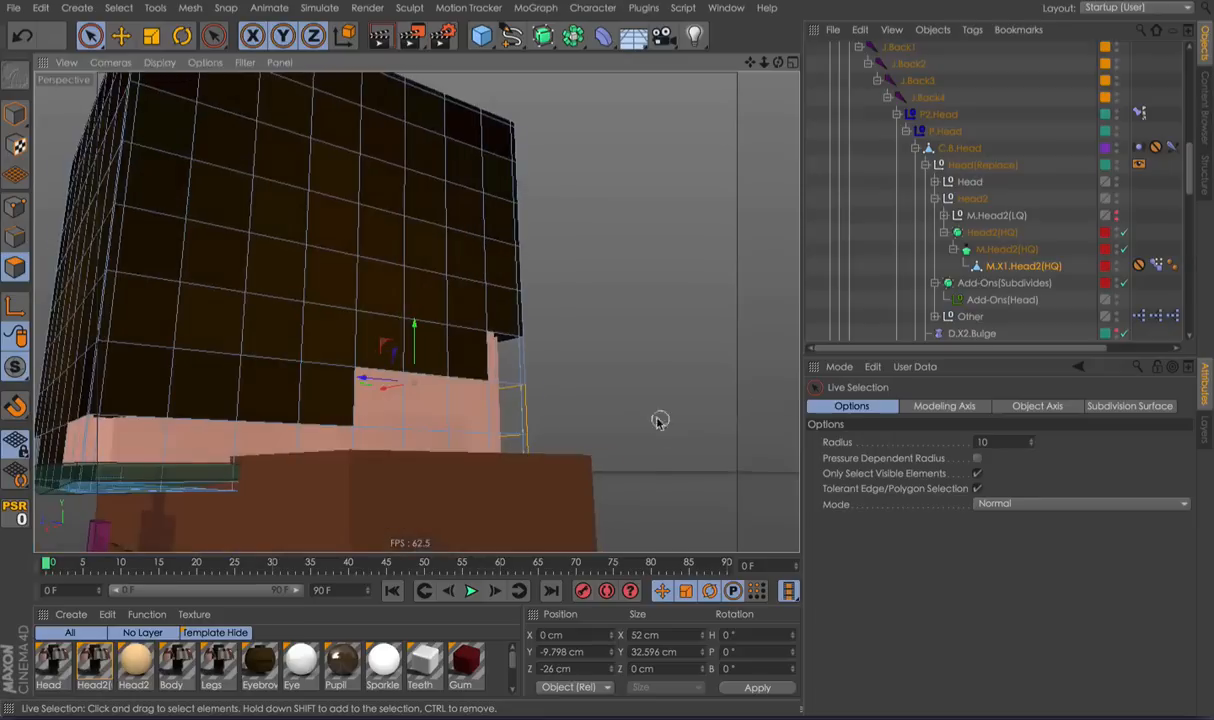
alt+drag(555, 372, 540, 459)
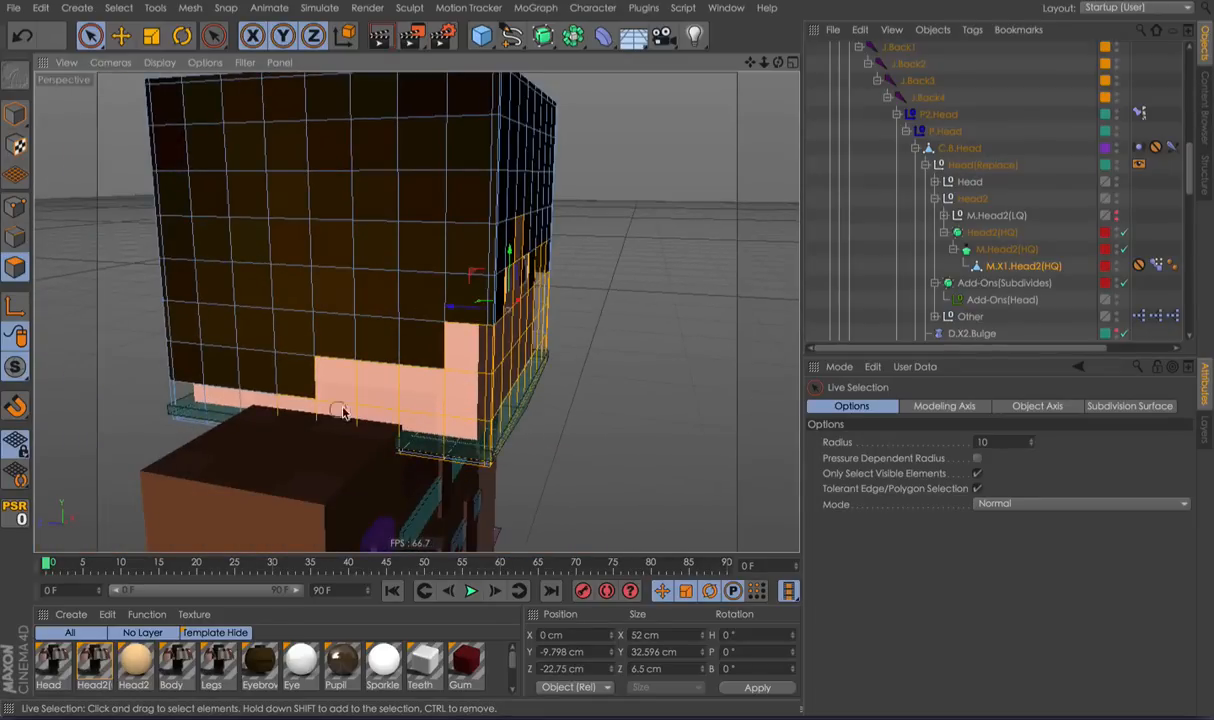
alt+drag(290, 420, 364, 424)
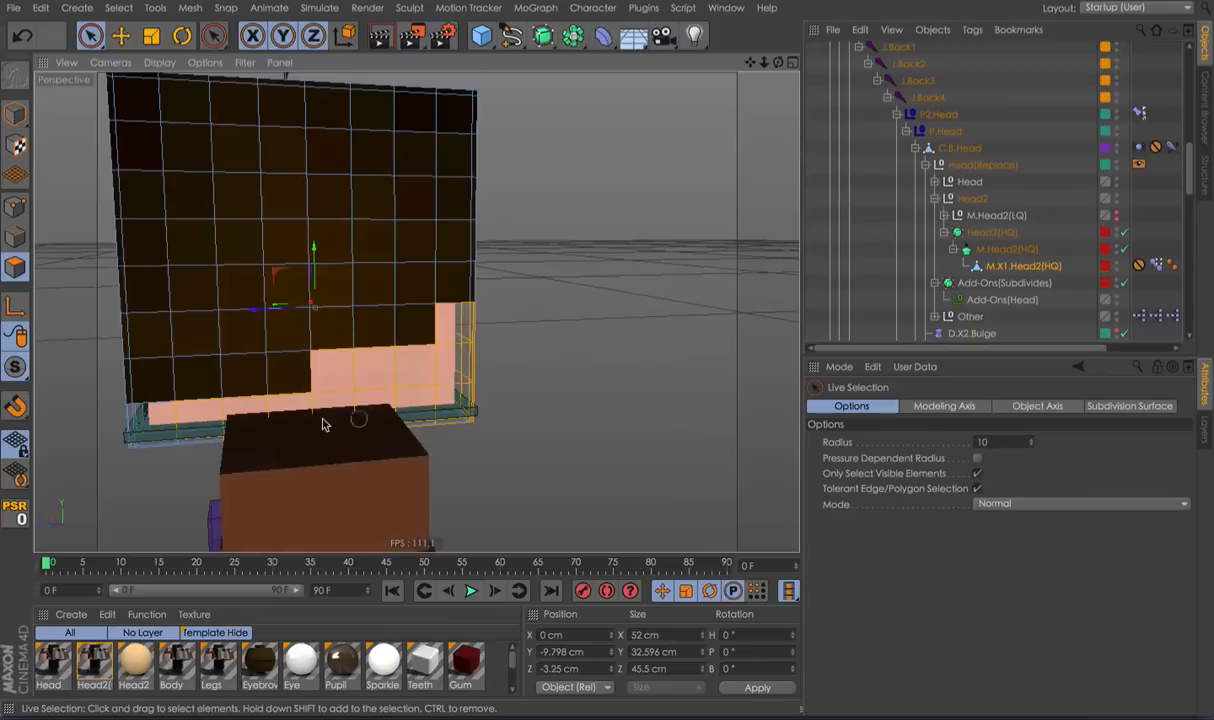
alt+drag(86, 443, 493, 417)
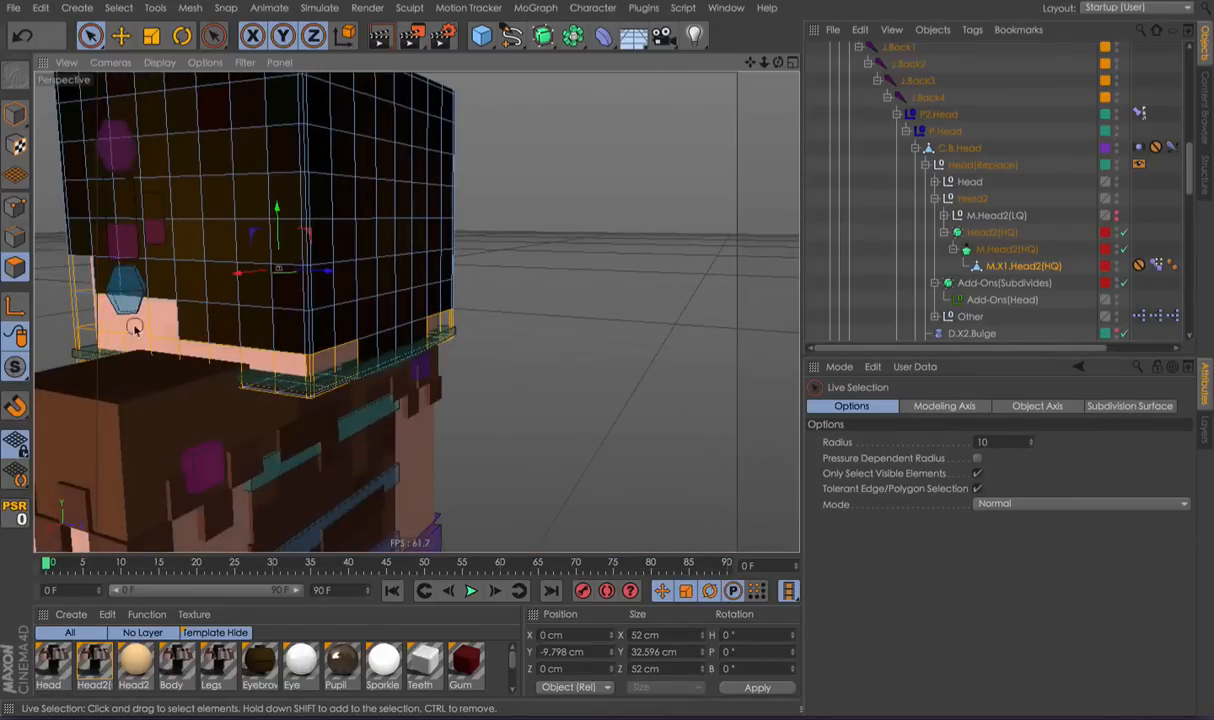
alt+drag(200, 320, 299, 431)
key(e)
alt+drag(190, 443, 497, 398)
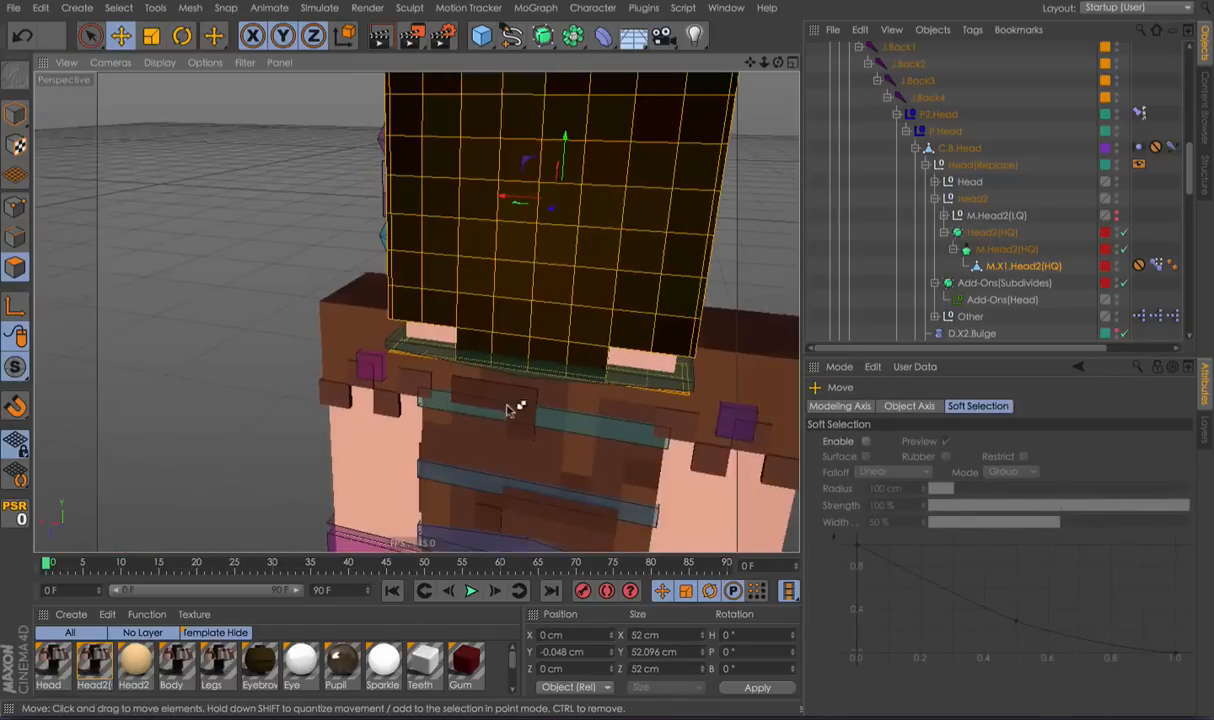
Select and delete the remaining see-through polygons on the underside of the outer head layer.
key(ctrl+z)
scroll(567, 366, up, 3)
alt+drag(656, 392, 770, 283)
key(9)
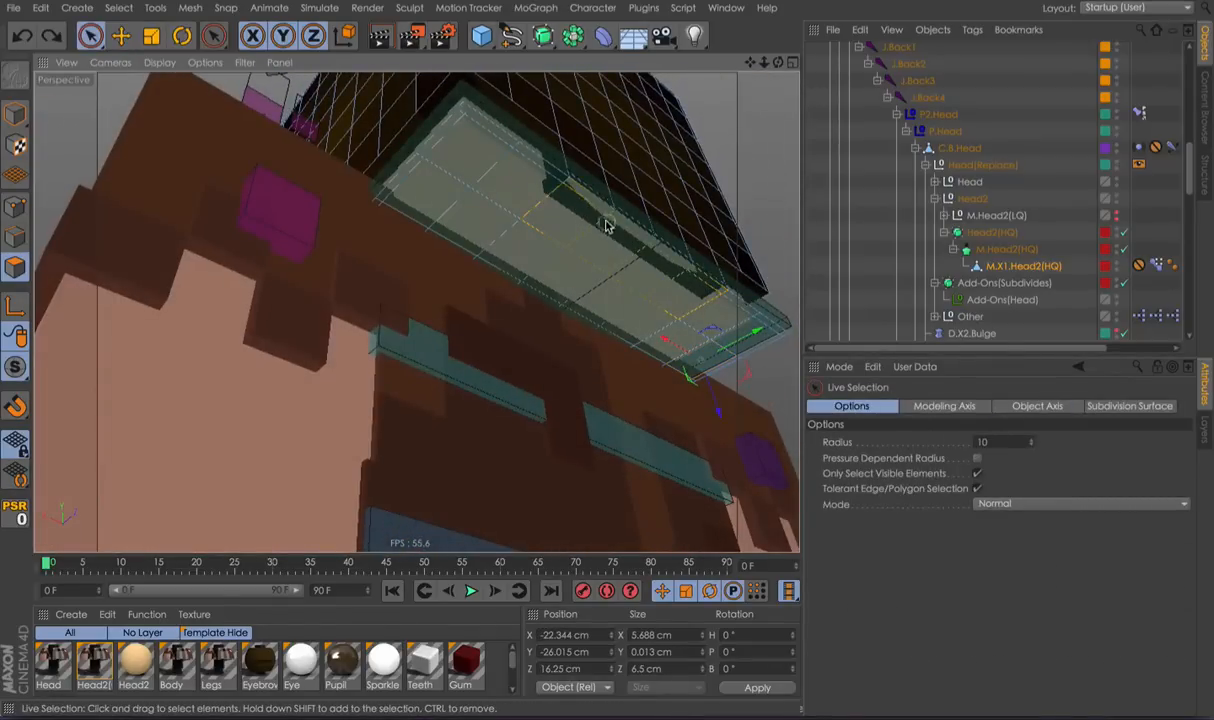
alt+drag(676, 265, 684, 285)
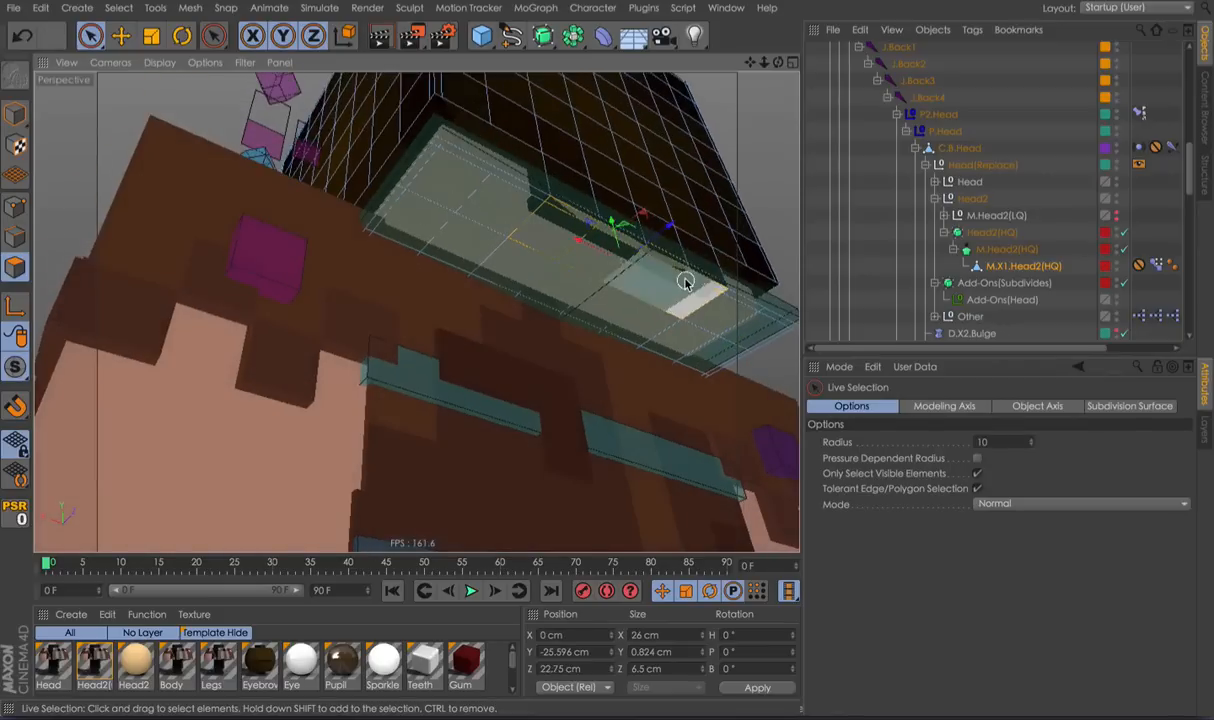
key(e)
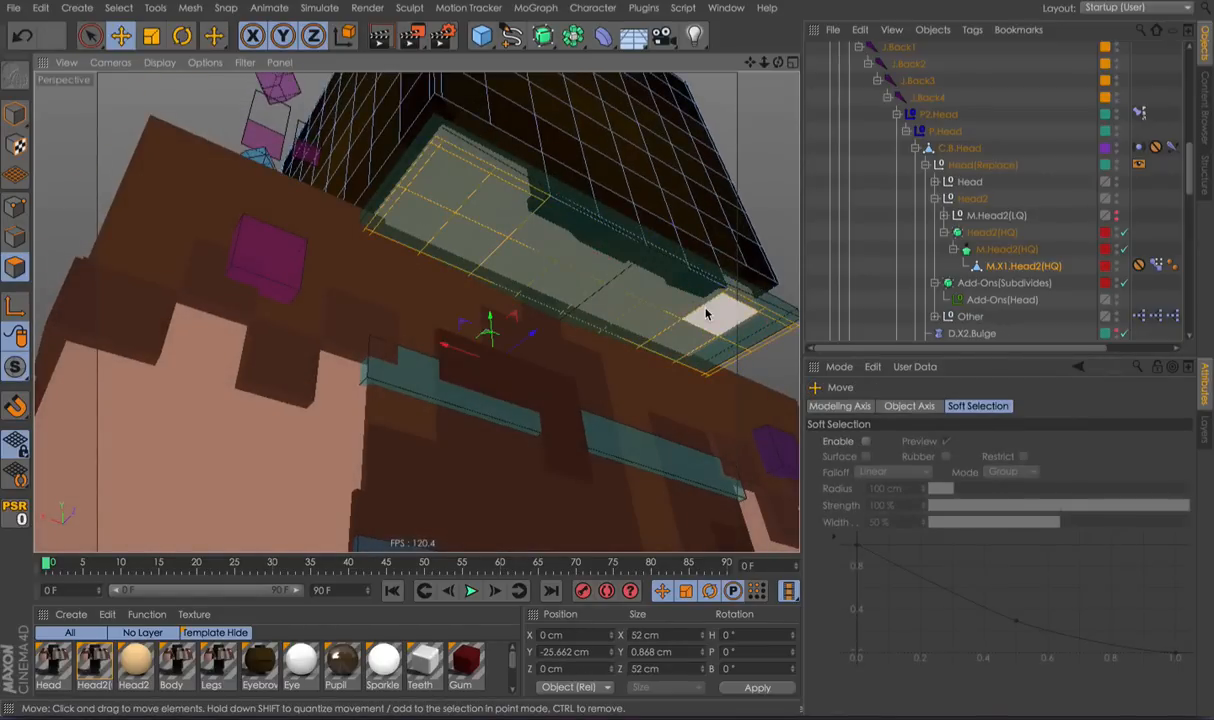
scroll(78, 224, down, 4)
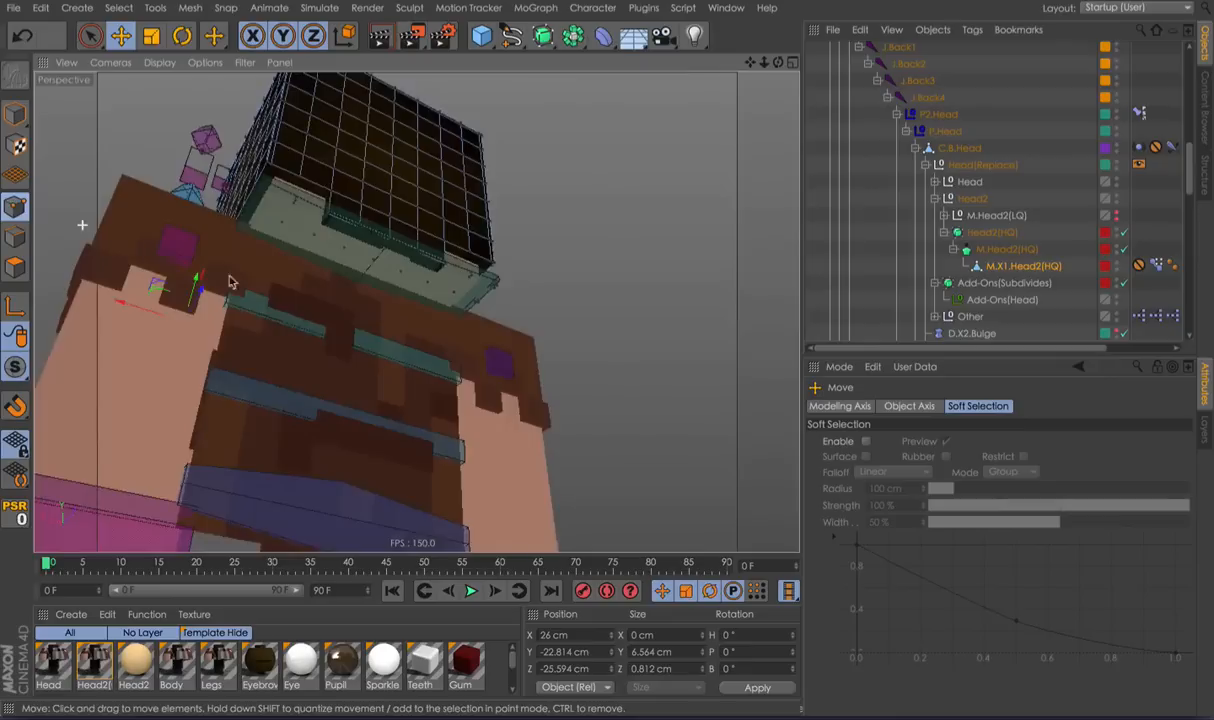
Clean up the hair mesh's leftover points with Optimize and return to model editing.
alt+drag(168, 263, 624, 298)
click(620, 303)
alt+drag(537, 320, 278, 274)
right_click(143, 233)
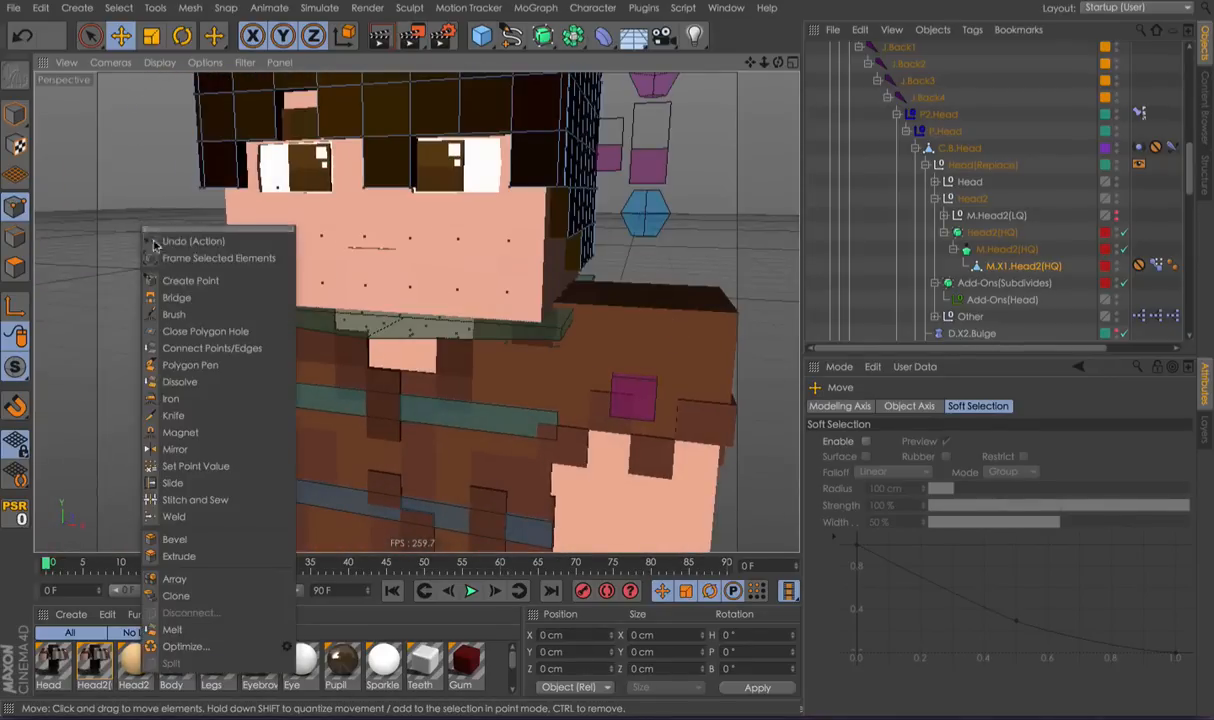
click(172, 646)
click(15, 114)
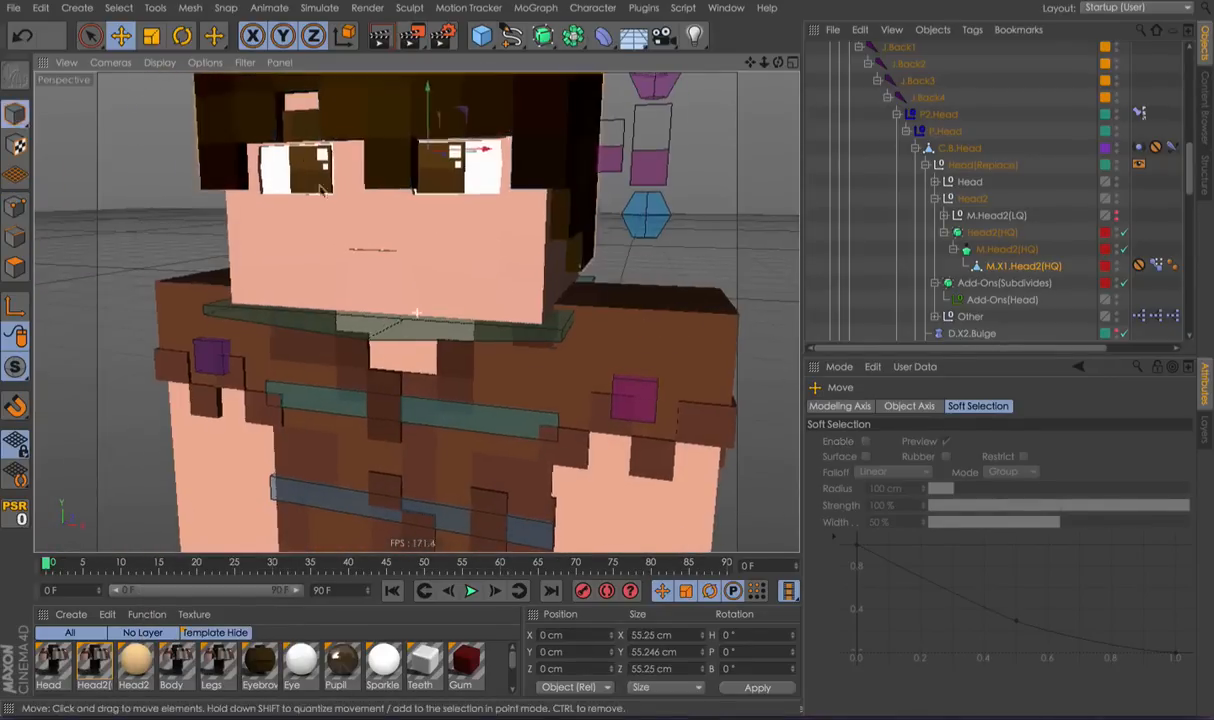
Slide the control above the head to turn smoothing on and inspect the rounded hair edges.
alt+drag(362, 210, 453, 238)
click(230, 252)
alt+drag(345, 312, 484, 247)
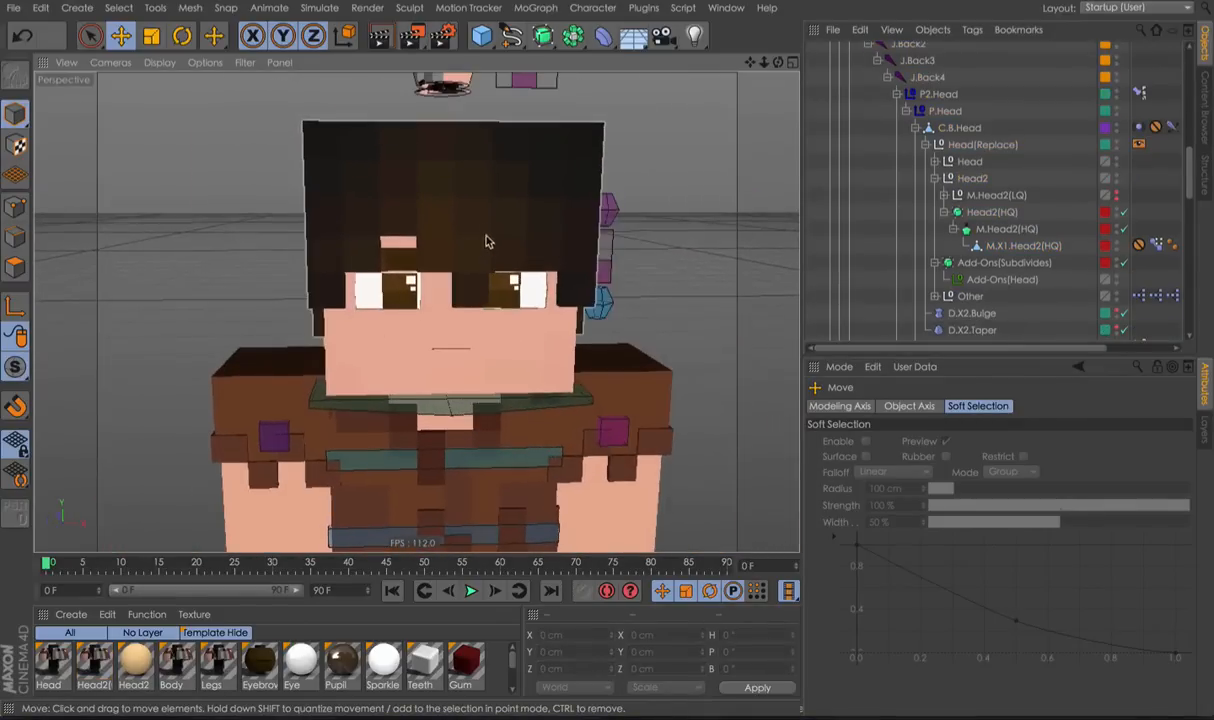
click(488, 204)
alt+middle_drag(543, 130, 558, 201)
click(534, 134)
drag(592, 130, 727, 148)
alt+drag(564, 260, 1210, 437)
Add Knife loop cuts on M.X1.Head2(HQ) close to the sides and lower edge of the hair lock between the eyes.
click(1038, 247)
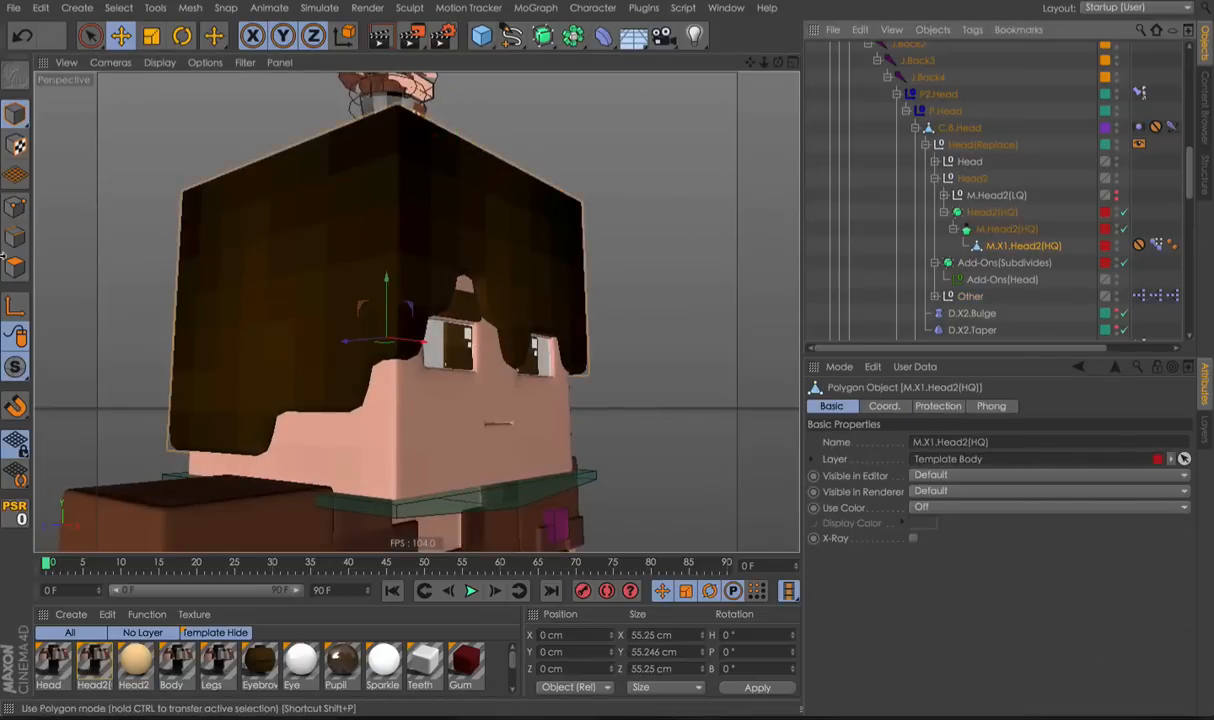
click(268, 304)
right_click(300, 300)
click(412, 221)
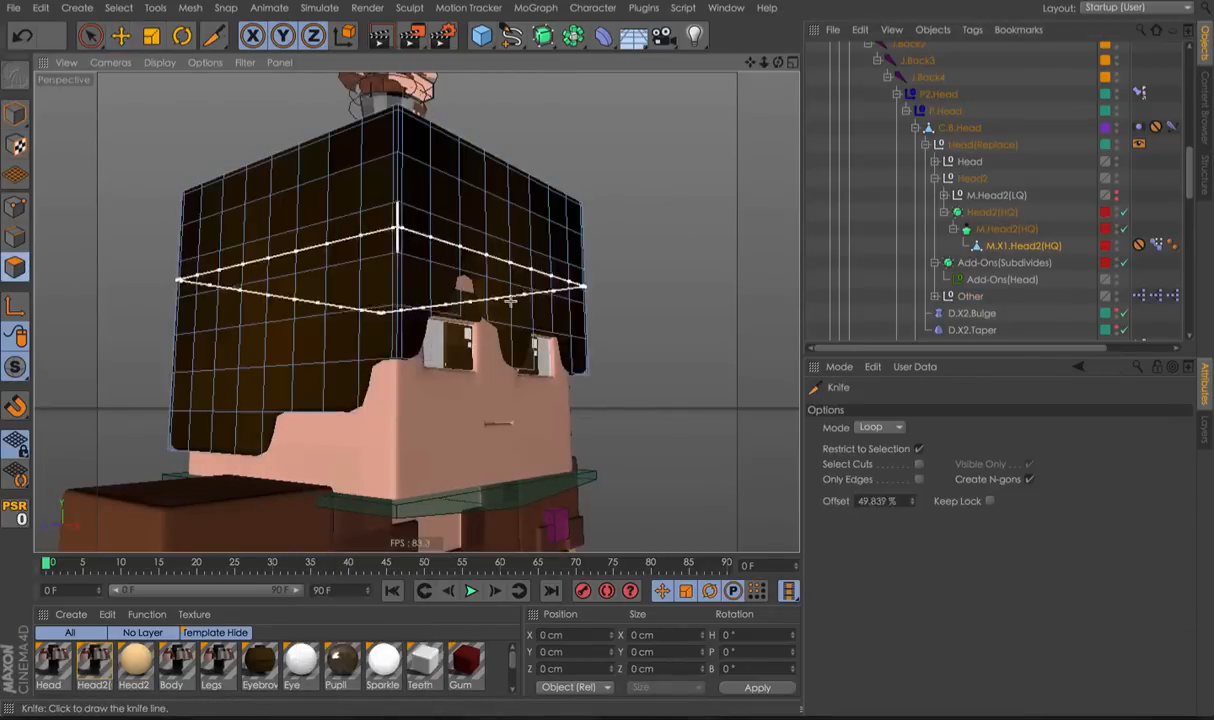
alt+drag(620, 377, 344, 363)
scroll(422, 371, up, 8)
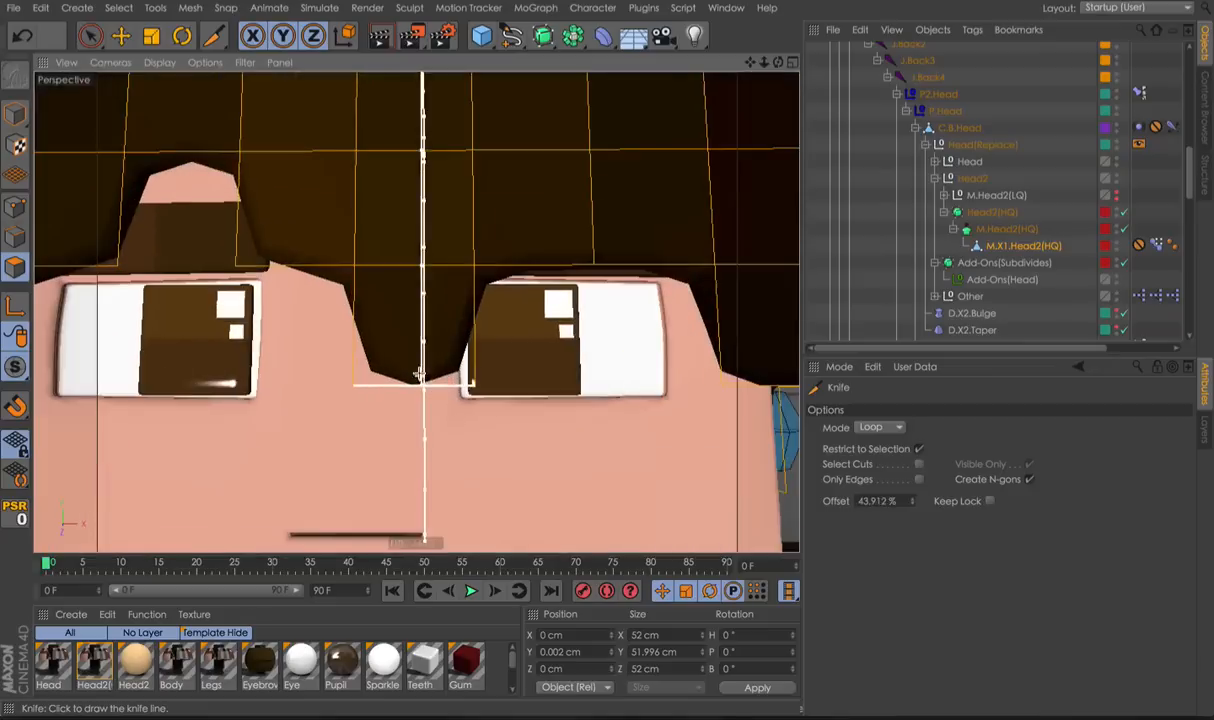
scroll(472, 378, up, 3)
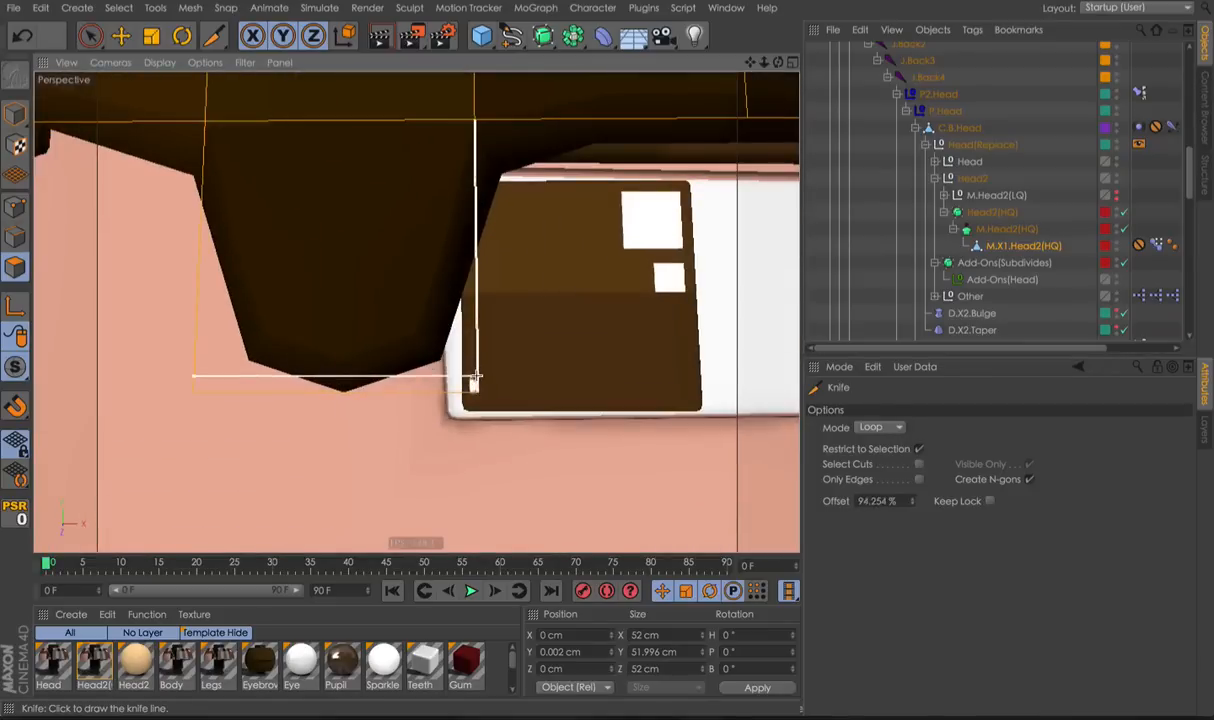
click(474, 381)
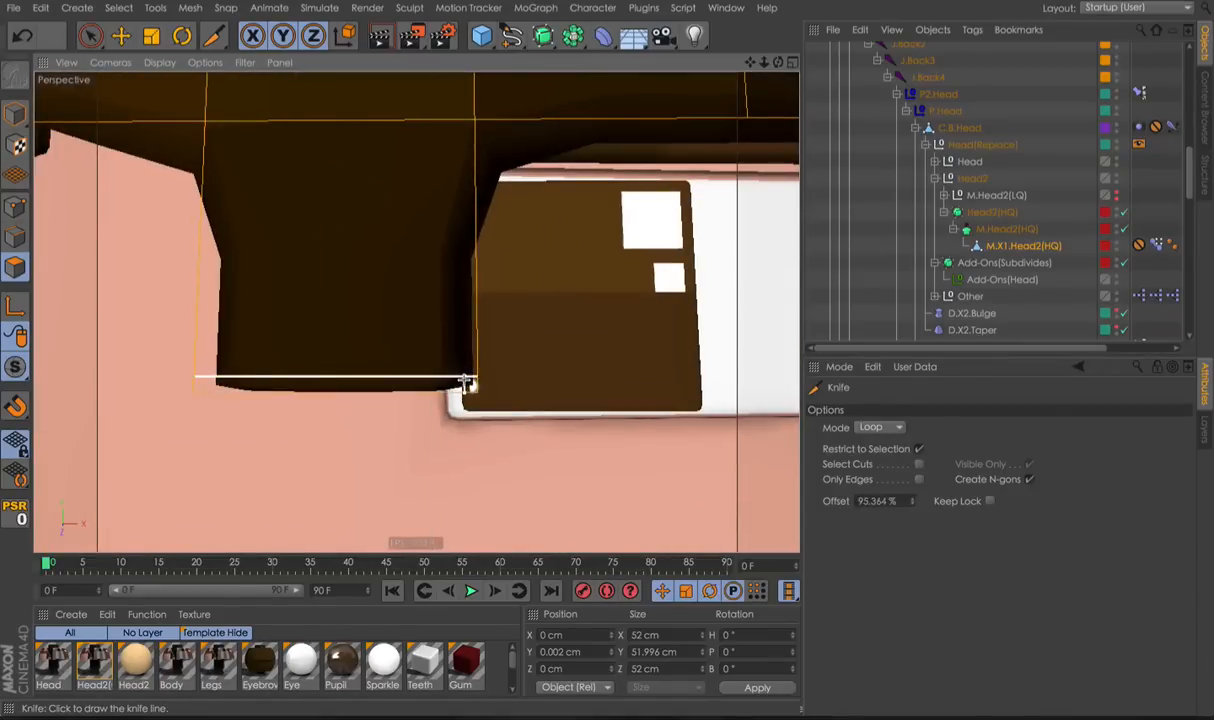
click(463, 392)
alt+middle_drag(379, 357, 532, 386)
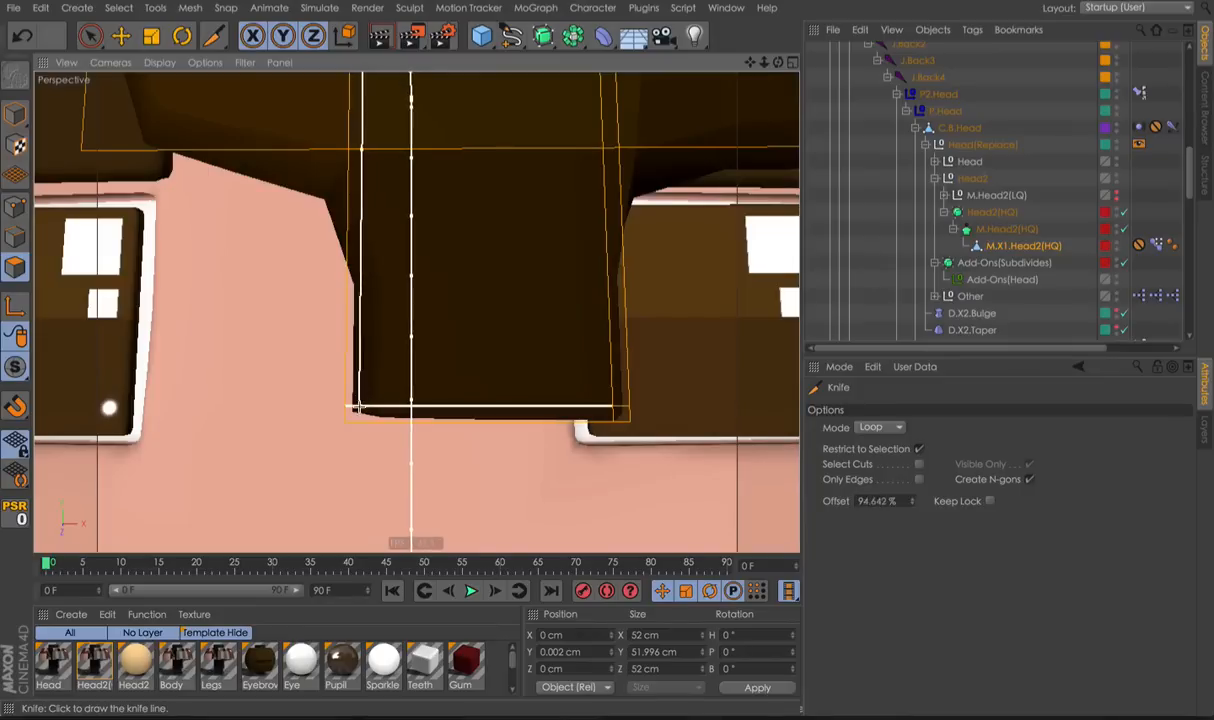
alt+middle_drag(353, 364, 376, 436)
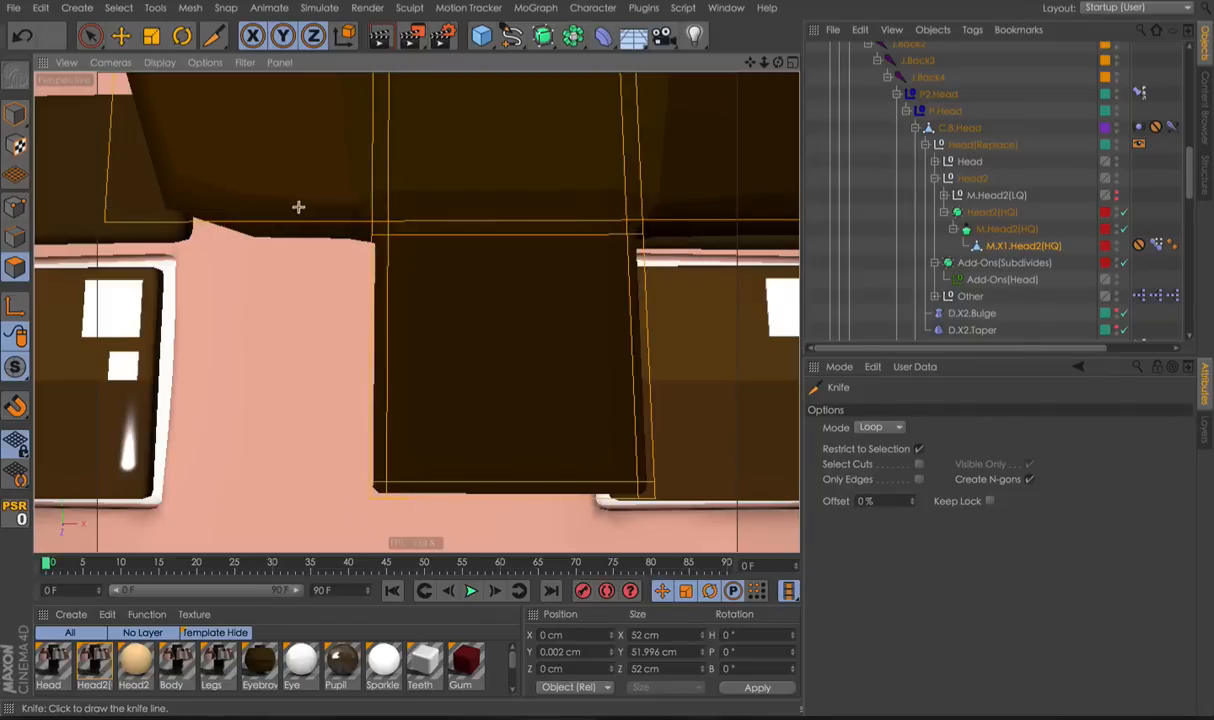
Add loop cuts close to the fringe's lower edge and around the skin-coloured gap above the eye.
scroll(372, 210, down, 4)
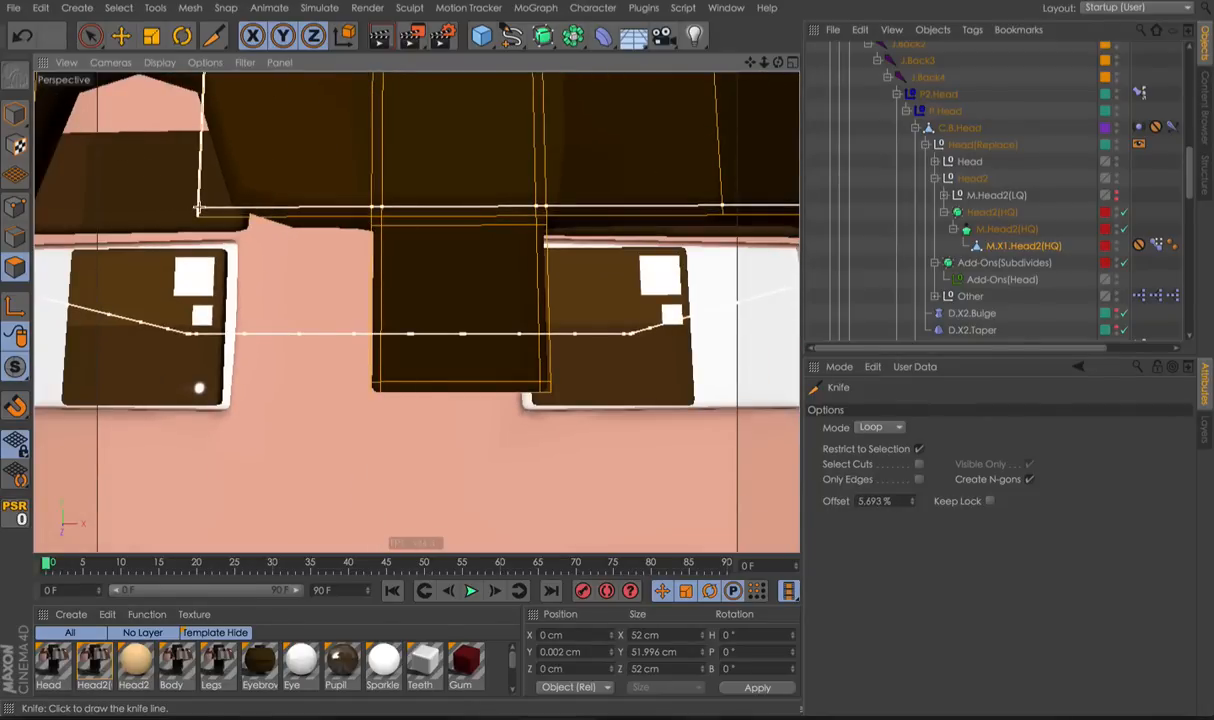
alt+middle_drag(224, 213, 456, 324)
alt+drag(438, 325, 330, 281)
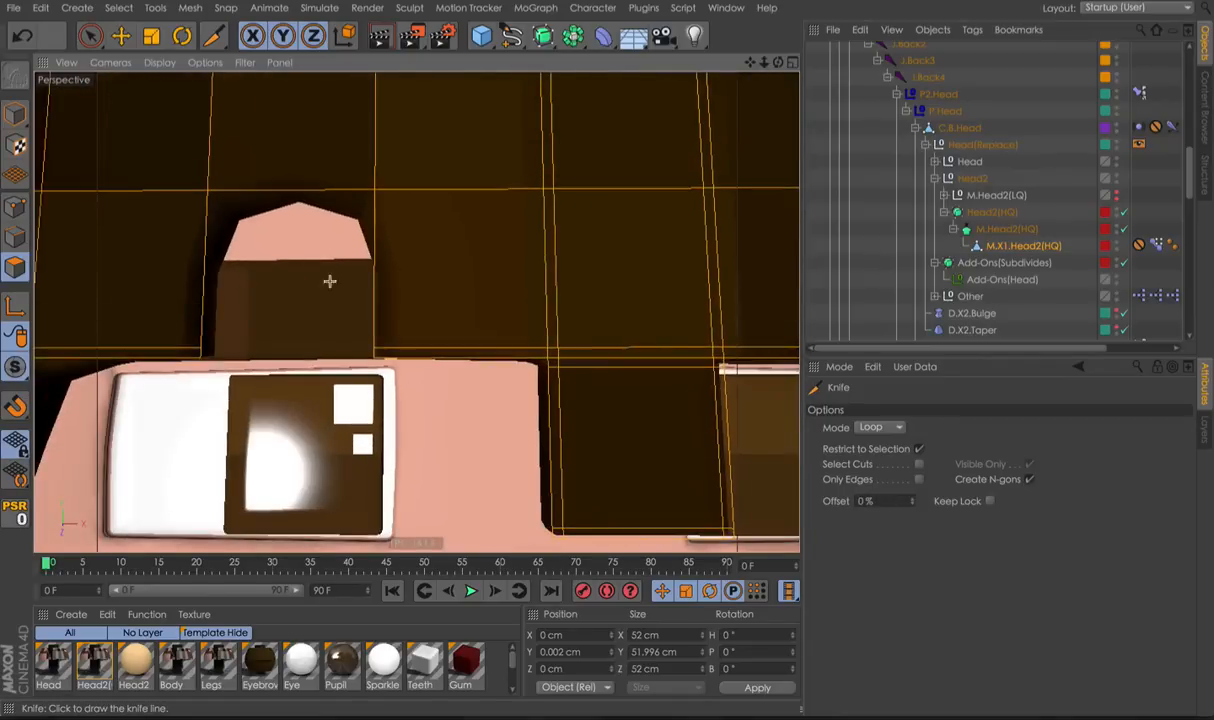
click(373, 195)
click(374, 181)
alt+middle_drag(214, 271, 452, 280)
alt+middle_drag(381, 337, 481, 323)
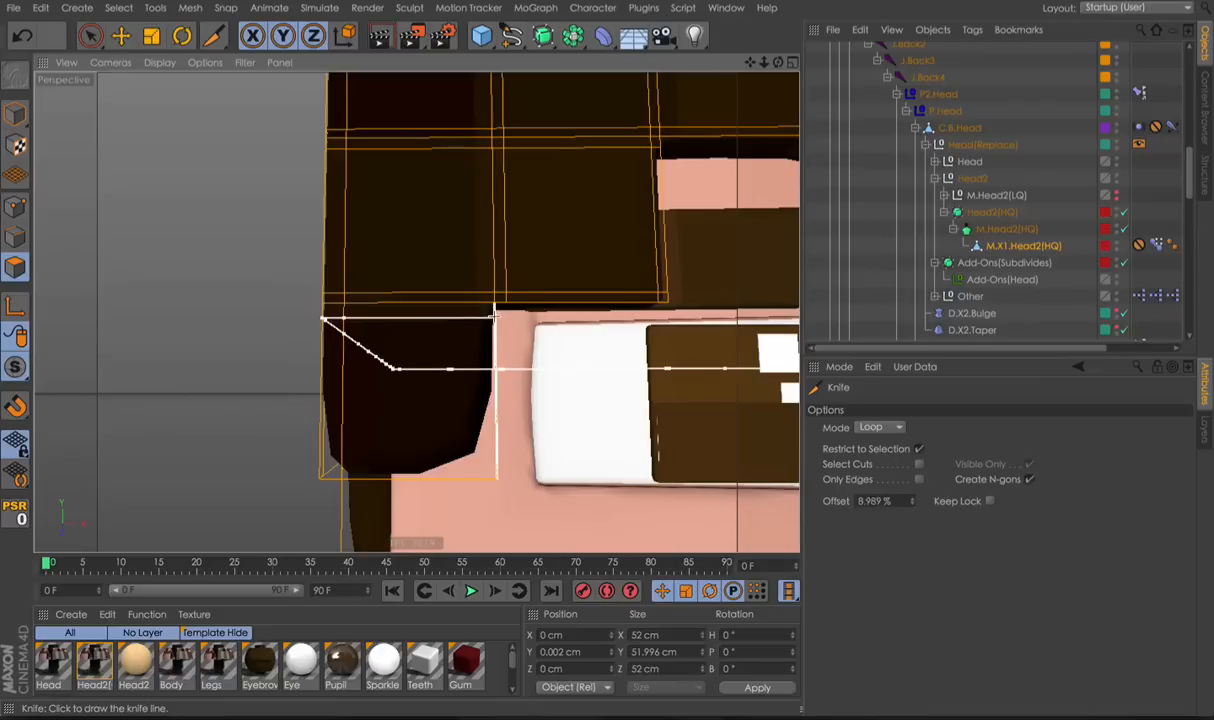
Add loop cuts close to the edges of the outer hair locks at the front of the head.
alt+middle_drag(491, 461, 515, 442)
alt+drag(526, 366, 530, 398)
alt+right_drag(575, 345, 539, 328)
alt+middle_drag(700, 305, 230, 228)
alt+middle_drag(339, 258, 417, 312)
alt+drag(417, 312, 387, 279)
alt+middle_drag(360, 274, 165, 233)
Add loop cuts along the stepped hairline on the side of the head and check the sharpened hair.
alt+middle_drag(507, 279, 464, 273)
alt+drag(464, 273, 471, 293)
alt+drag(434, 366, 320, 344)
alt+middle_drag(565, 322, 417, 312)
alt+drag(417, 312, 303, 304)
alt+middle_drag(498, 428, 449, 410)
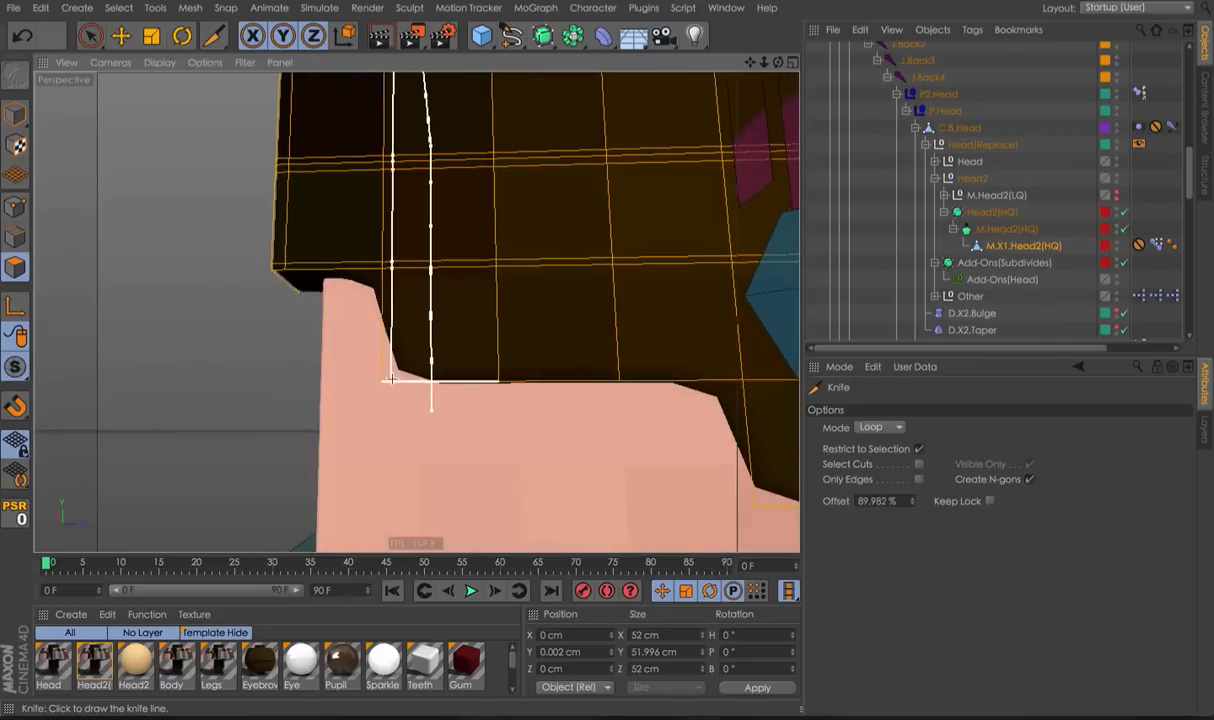
click(387, 274)
alt+drag(387, 276, 436, 279)
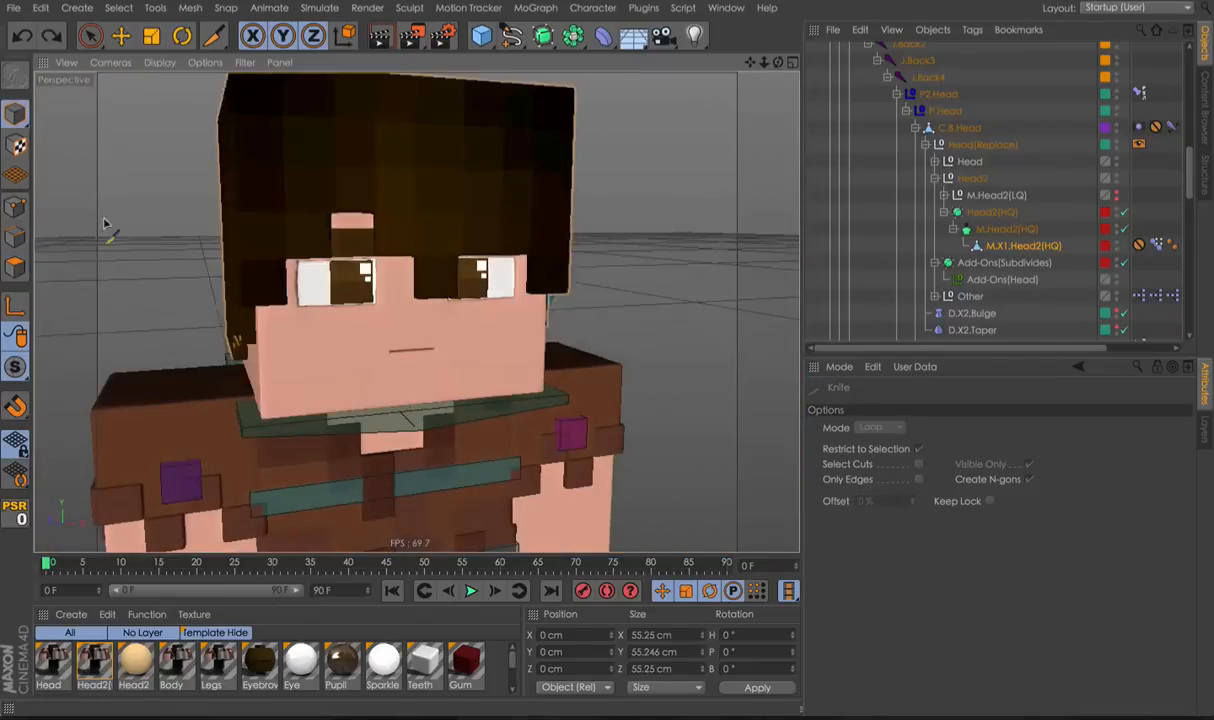
scroll(436, 279, up, 6)
click(121, 36)
right_click(194, 228)
click(202, 222)
scroll(379, 205, up, 3)
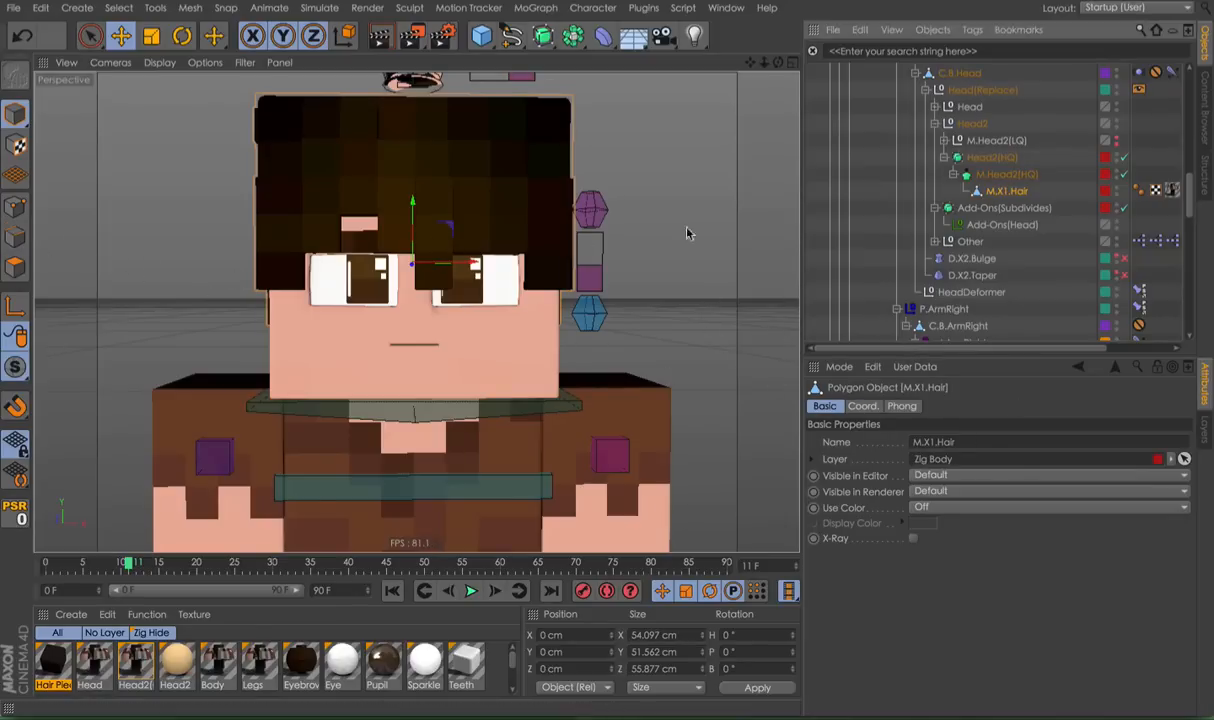
Slide the E.MeshSwitch control above the head to turn off smoothing on the hair.
click(15, 268)
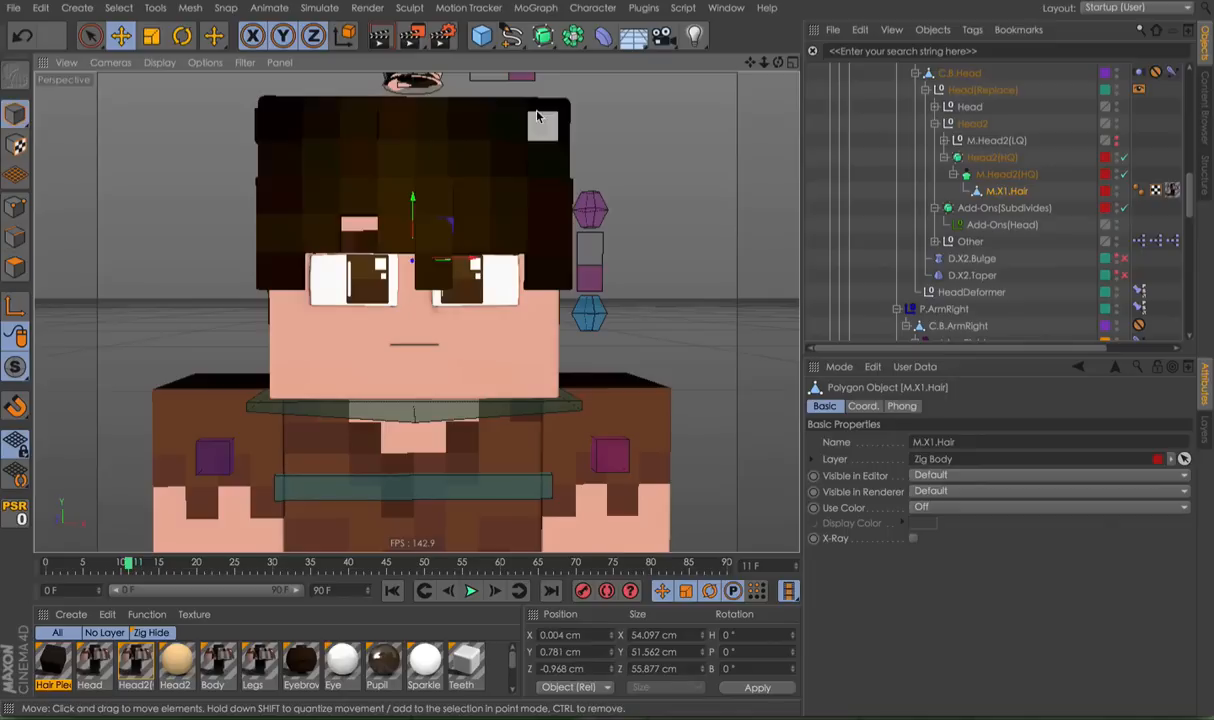
click(15, 114)
click(121, 36)
click(530, 78)
drag(549, 82, 532, 82)
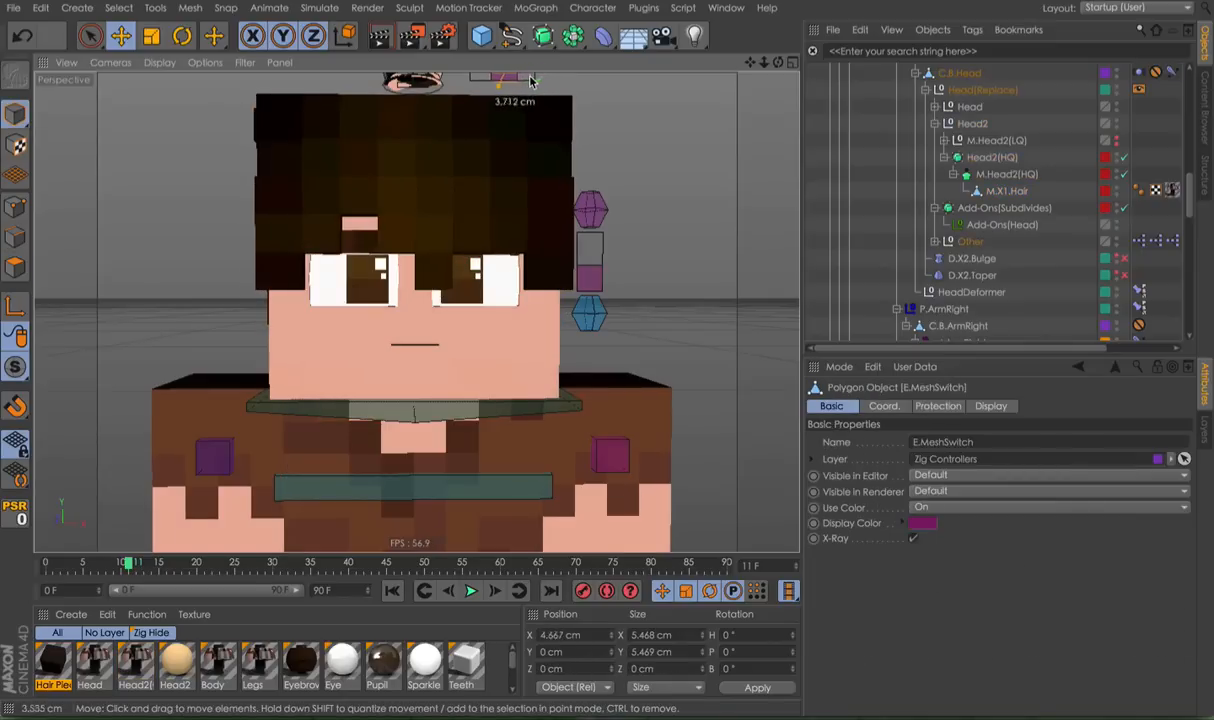
Delete all polygons of the M.X1.Hair mesh.
click(993, 157)
click(1006, 190)
click(15, 268)
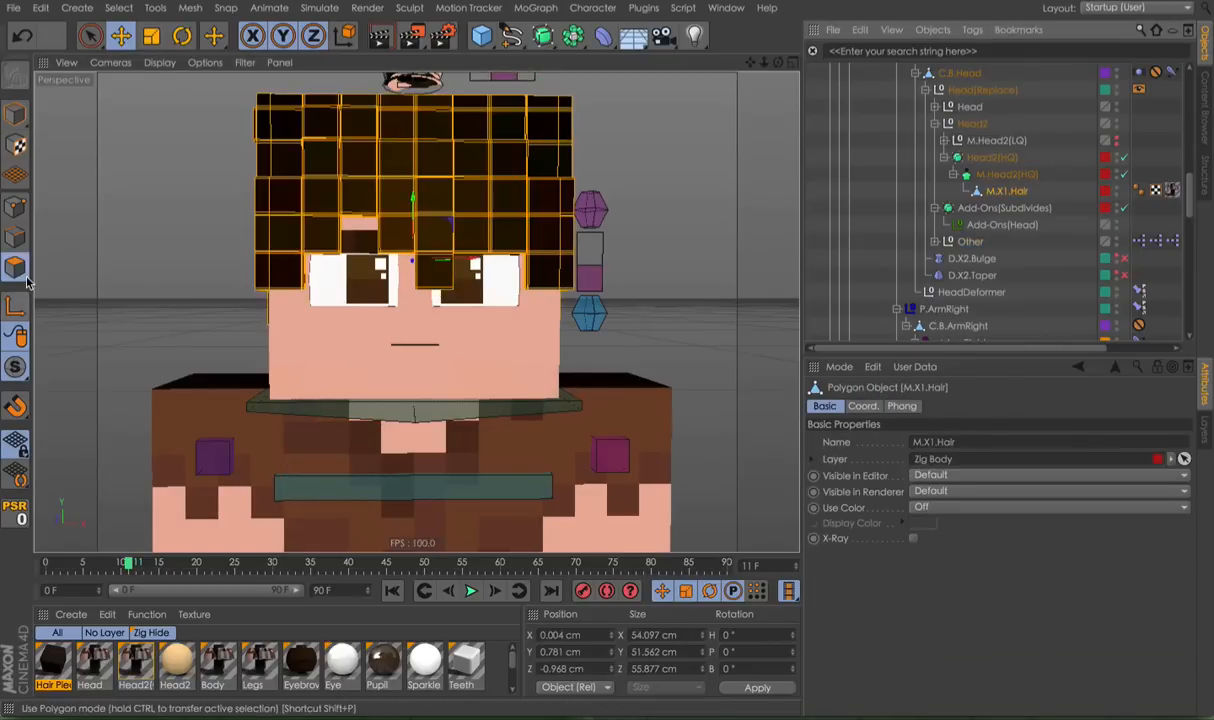
key(Delete)
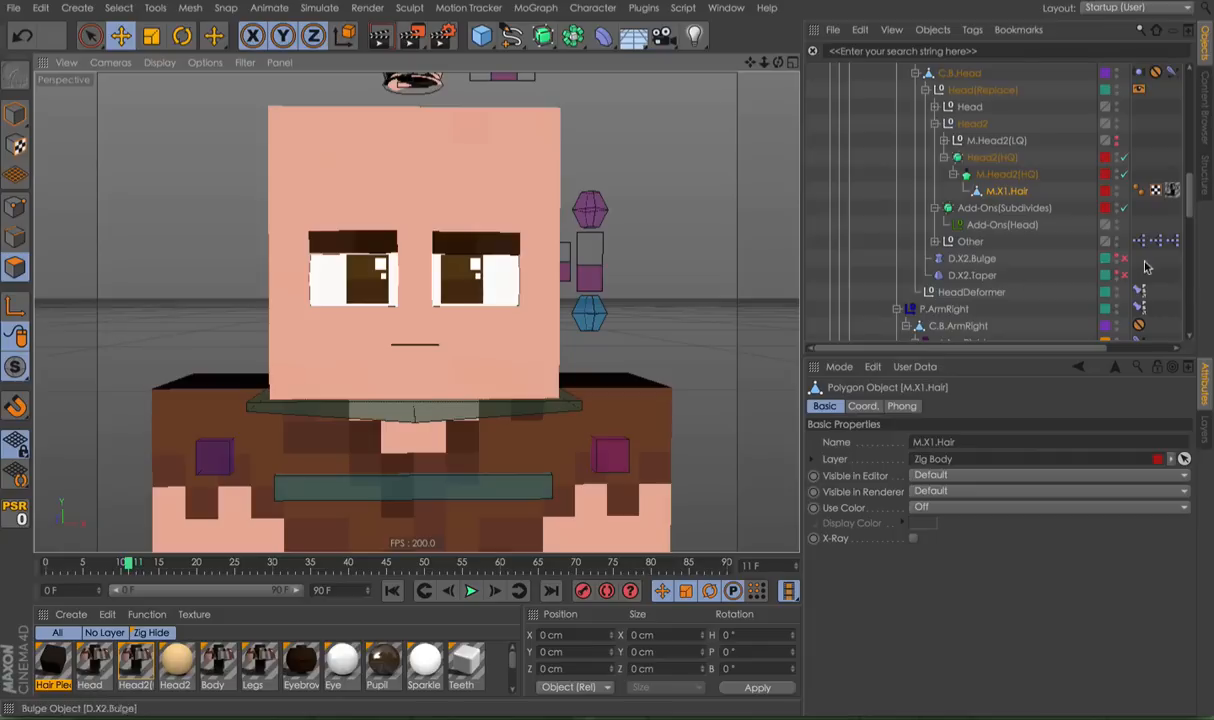
Try deleting the emptied M.X1.Hair object and undo the deletion.
key(Delete)
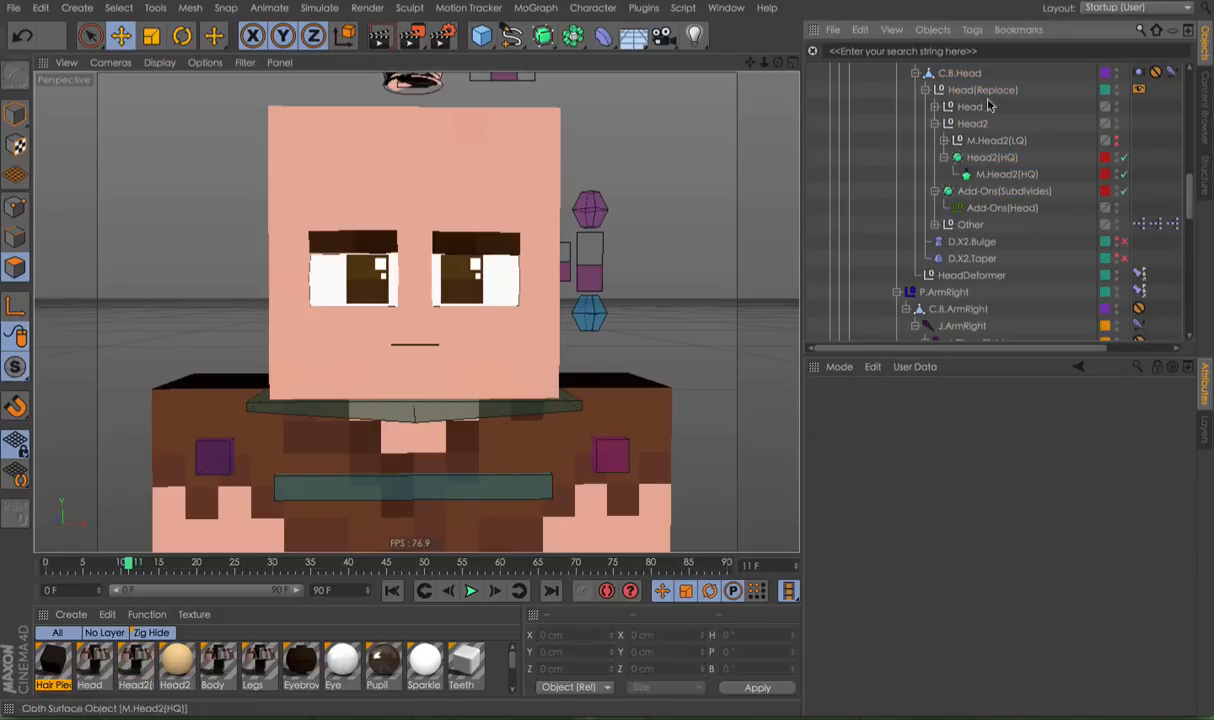
key(ctrl+z)
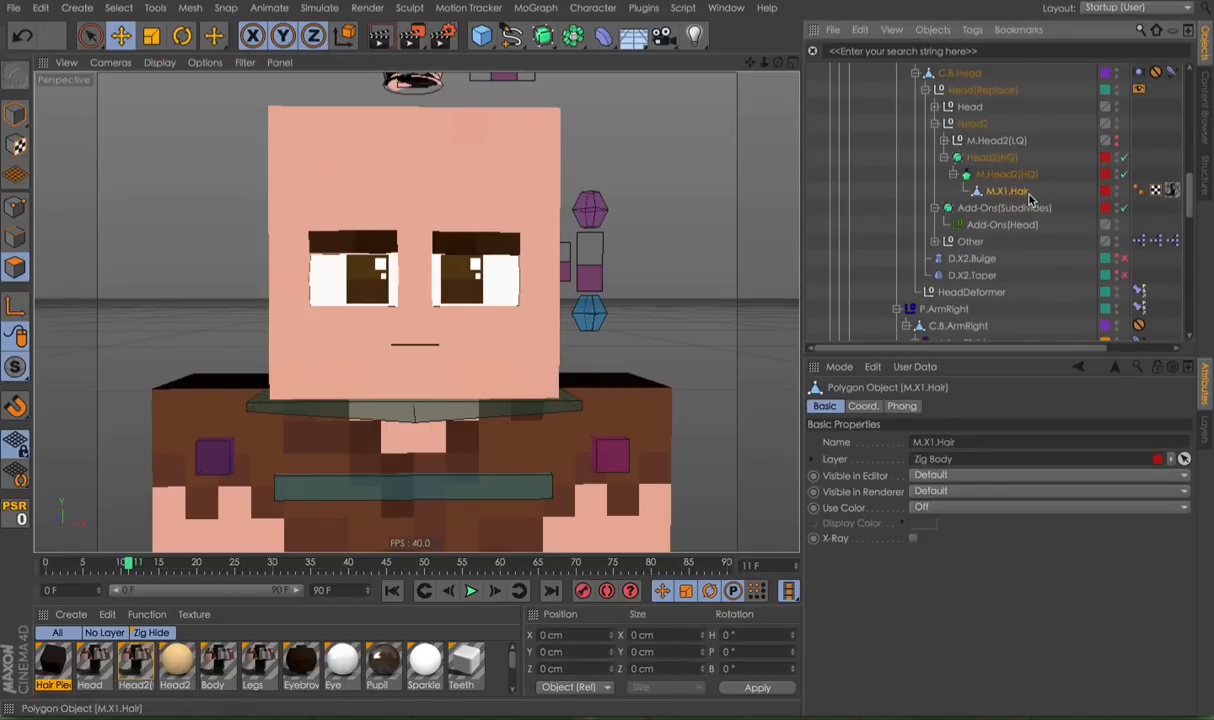
key(Delete)
key(ctrl+z)
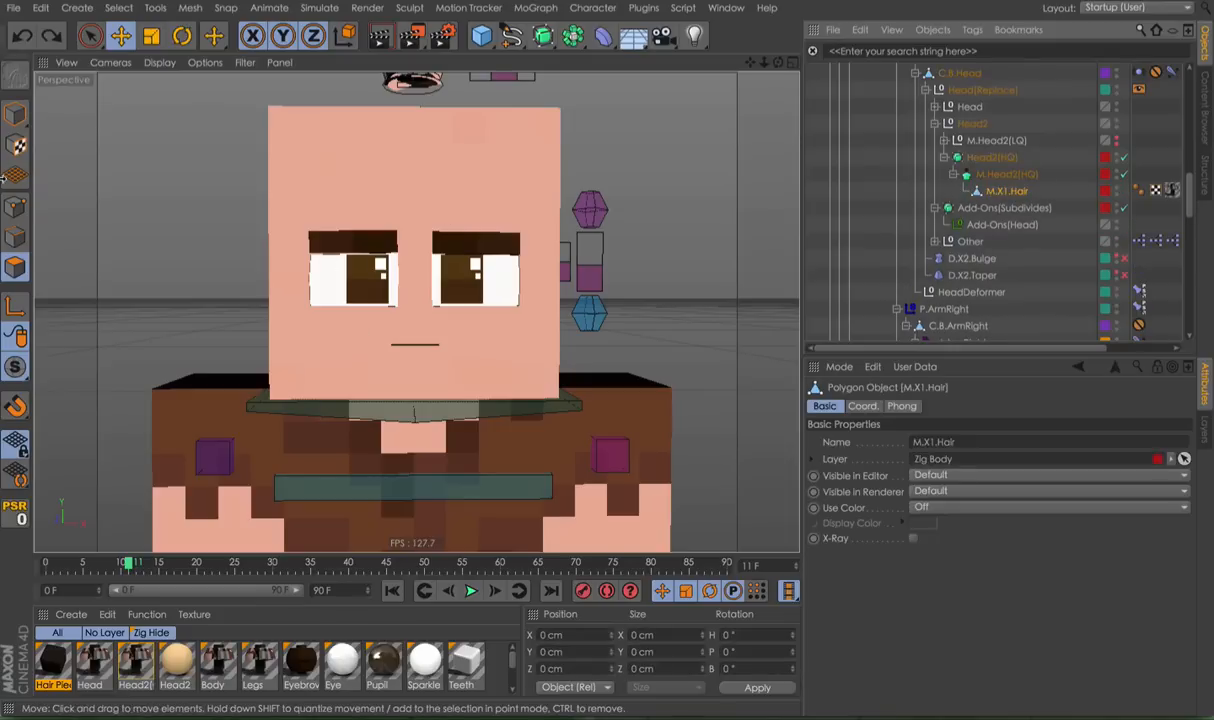
Remove the leftover points from the emptied M.X1.Hair mesh.
click(15, 206)
right_click(58, 222)
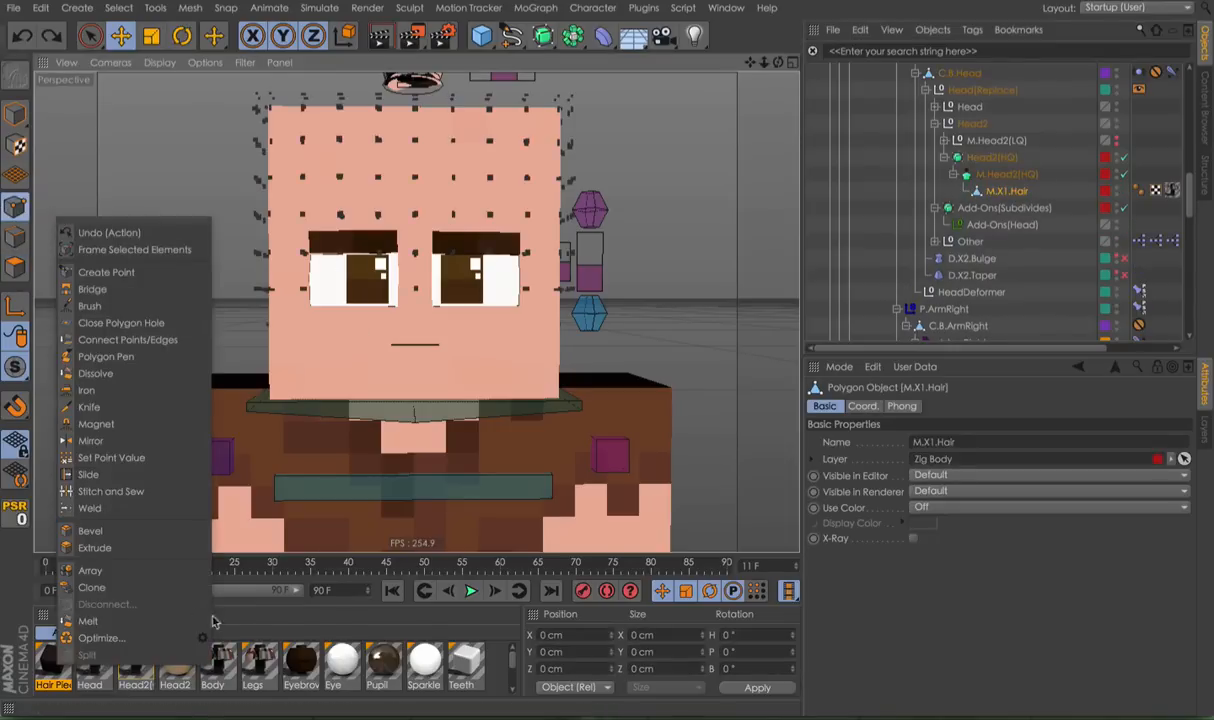
click(64, 622)
click(15, 115)
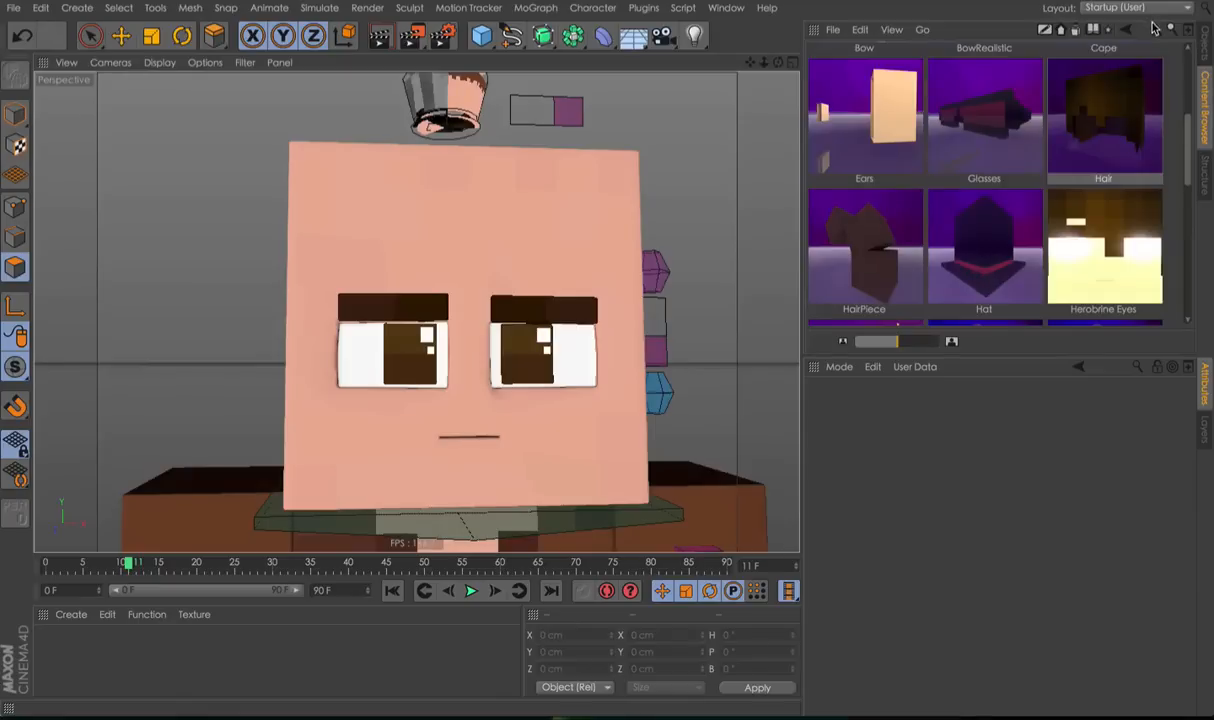
Load the Hair preset from the Extras folder of the content library into the scene.
click(1154, 27)
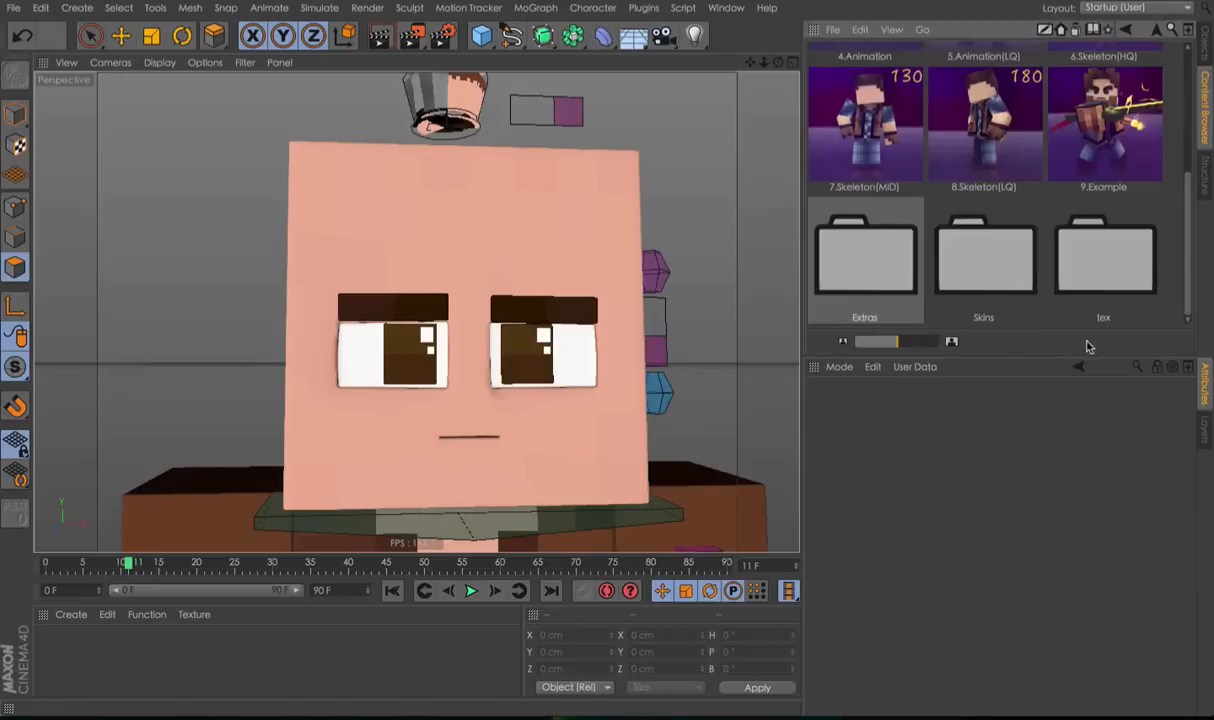
scroll(857, 250, up, 3)
scroll(857, 274, down, 3)
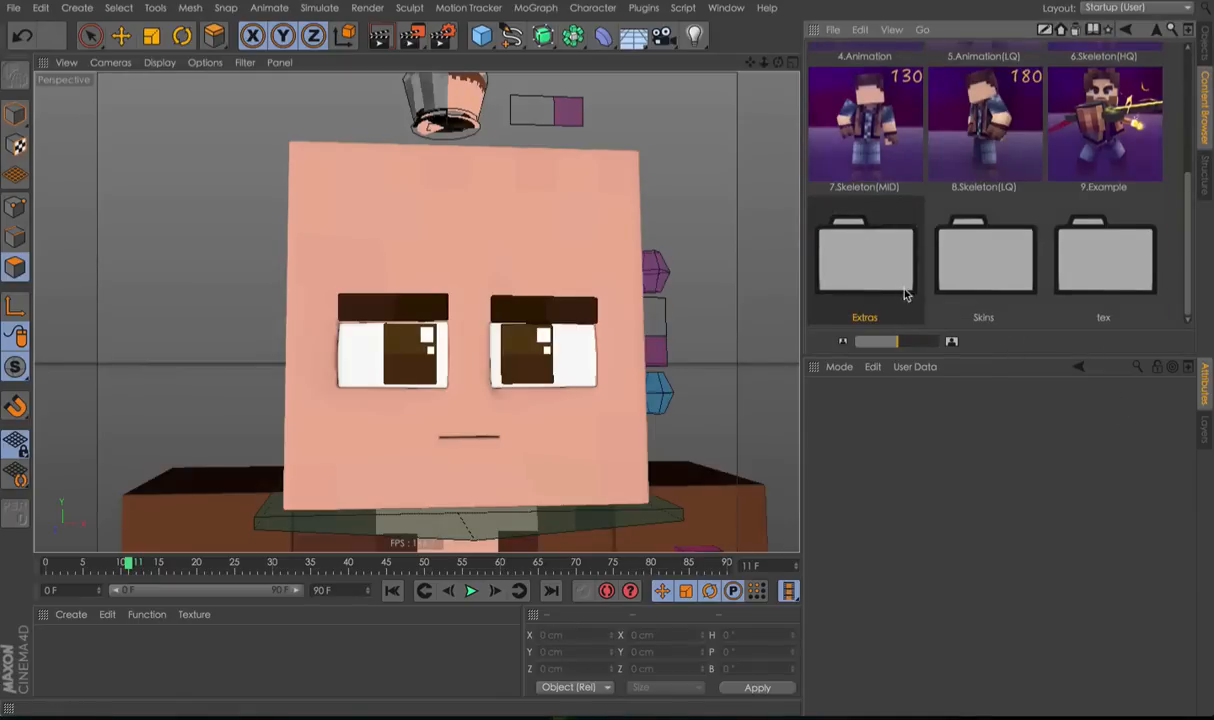
double_click(860, 262)
double_click(892, 134)
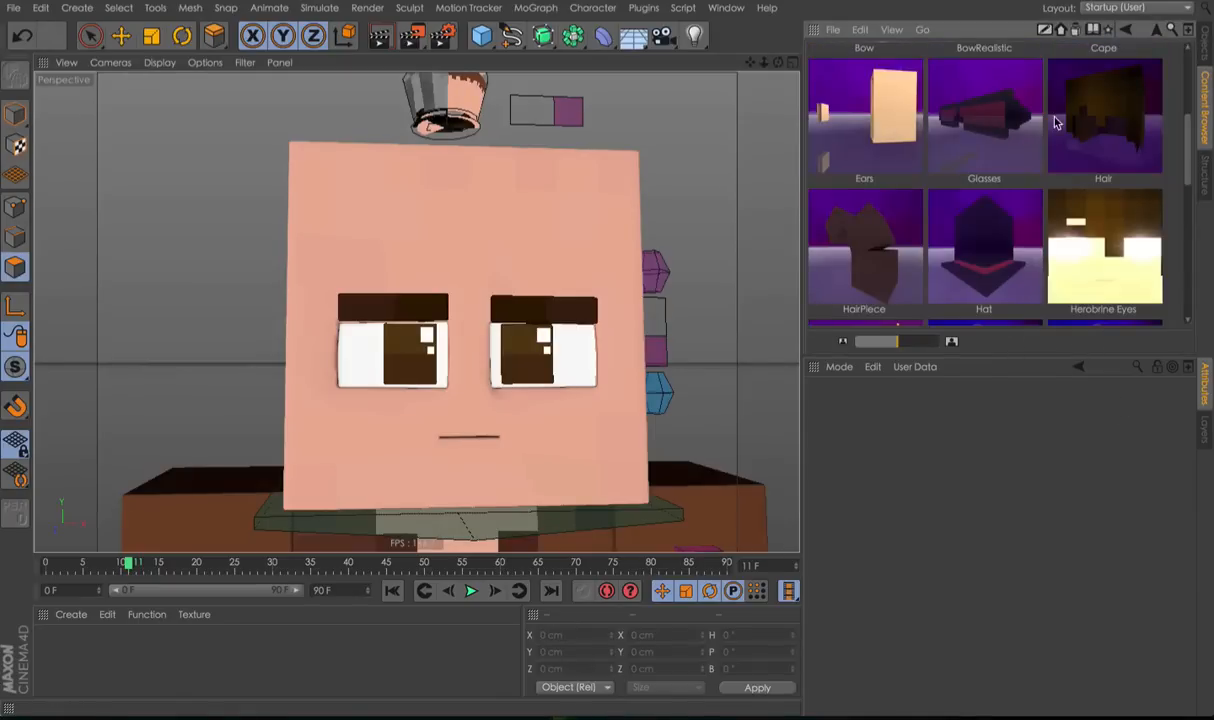
double_click(1050, 153)
Move the imported hair sideways along X so it stands clear of the character's head.
alt+drag(625, 145, 610, 190)
alt+right_drag(610, 190, 482, 249)
alt+middle_drag(482, 249, 453, 247)
key(e)
drag(401, 223, 736, 233)
alt+middle_drag(704, 245, 530, 290)
Take the M.Hair mesh out of the Delete object and place it at the top level of the hierarchy.
click(1205, 45)
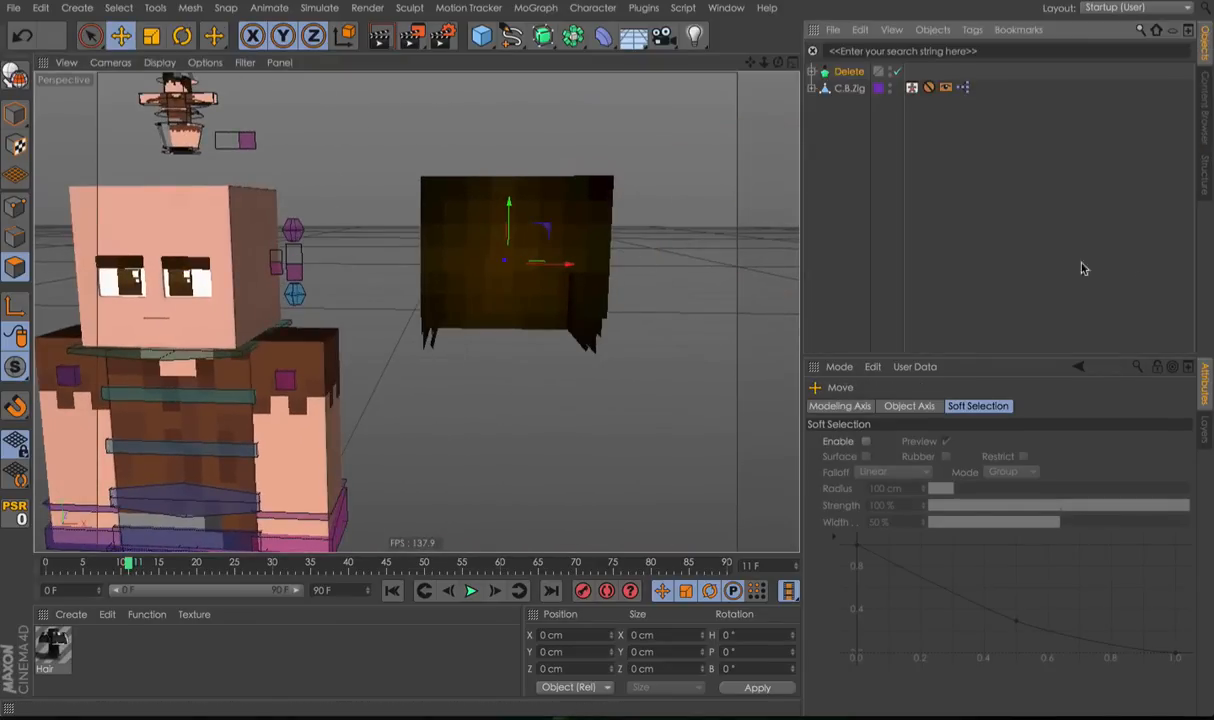
click(812, 71)
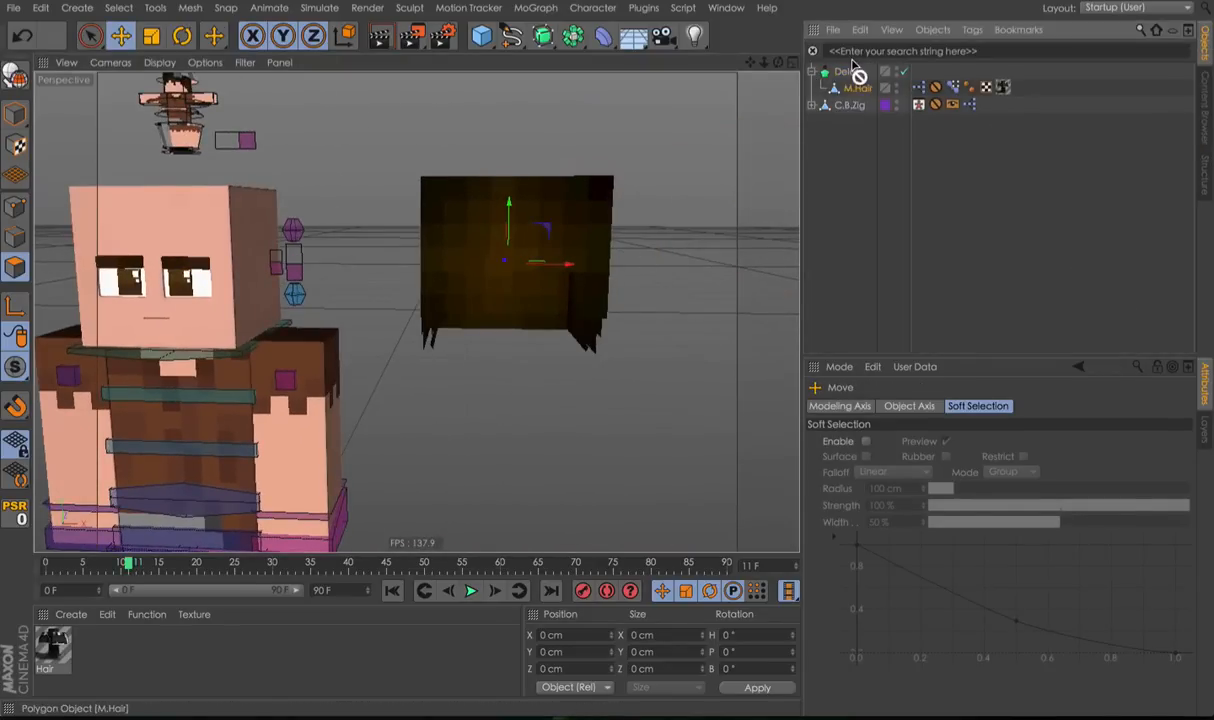
drag(852, 61, 850, 66)
click(851, 90)
click(859, 74)
alt+middle_drag(402, 386, 508, 235)
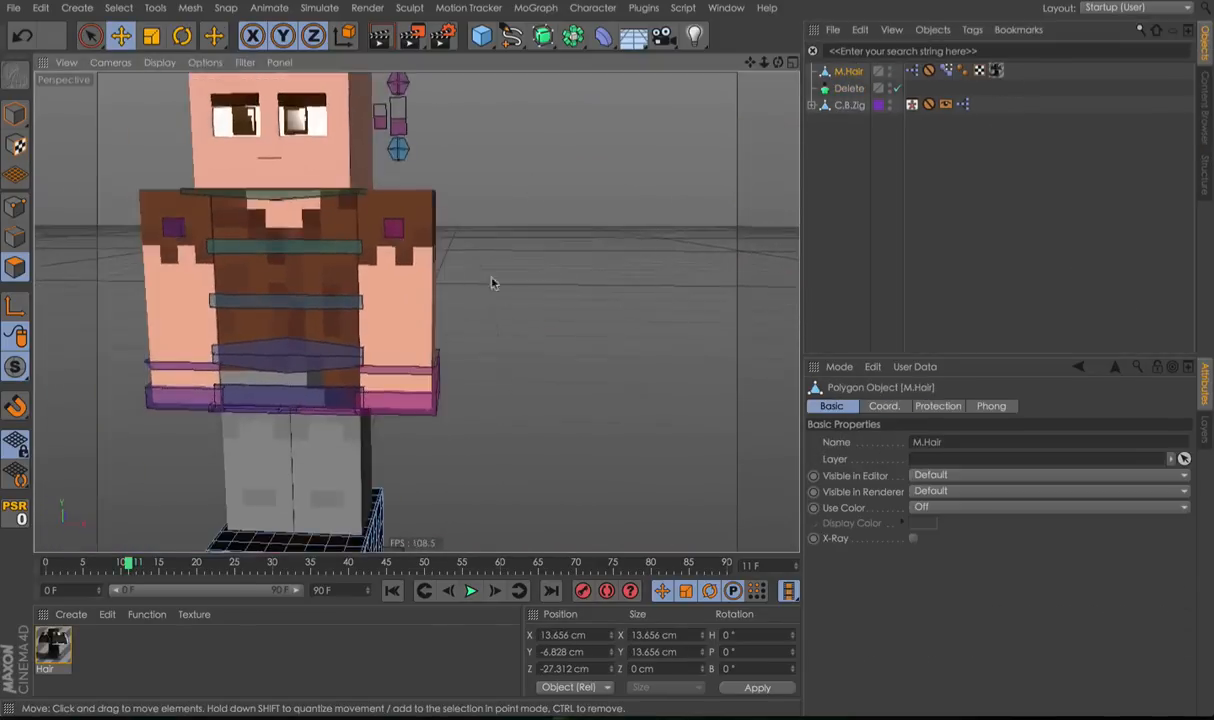
Switch to model mode and delete the protection tag from M.Hair.
scroll(470, 312, down, 5)
click(15, 145)
click(15, 115)
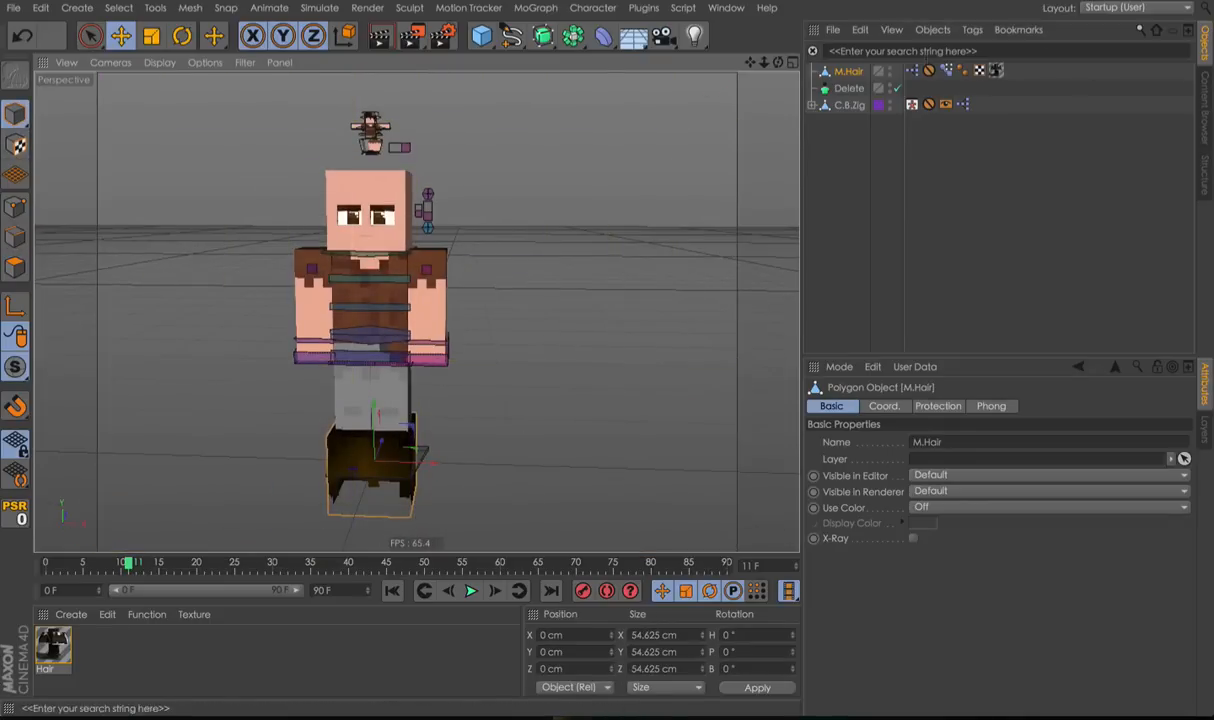
click(929, 70)
key(Delete)
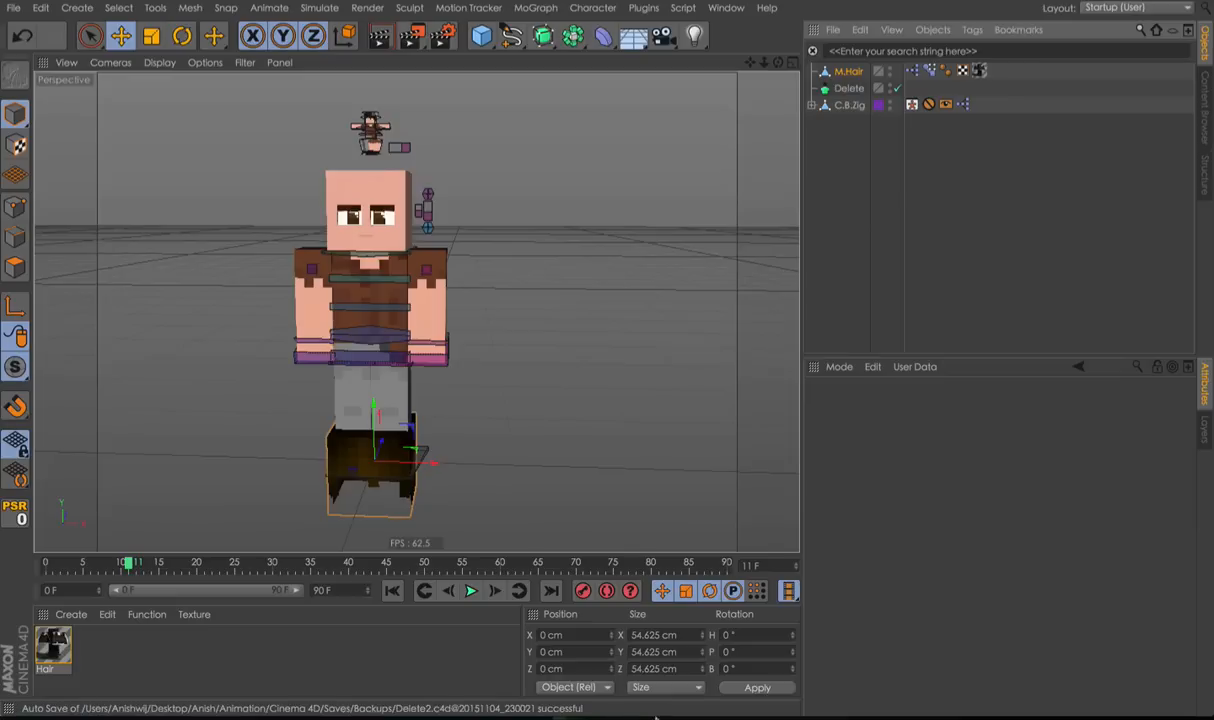
Set M.Hair's Y position to 175 cm and move it along X to 150 cm, beside the head.
click(573, 651)
text(1)
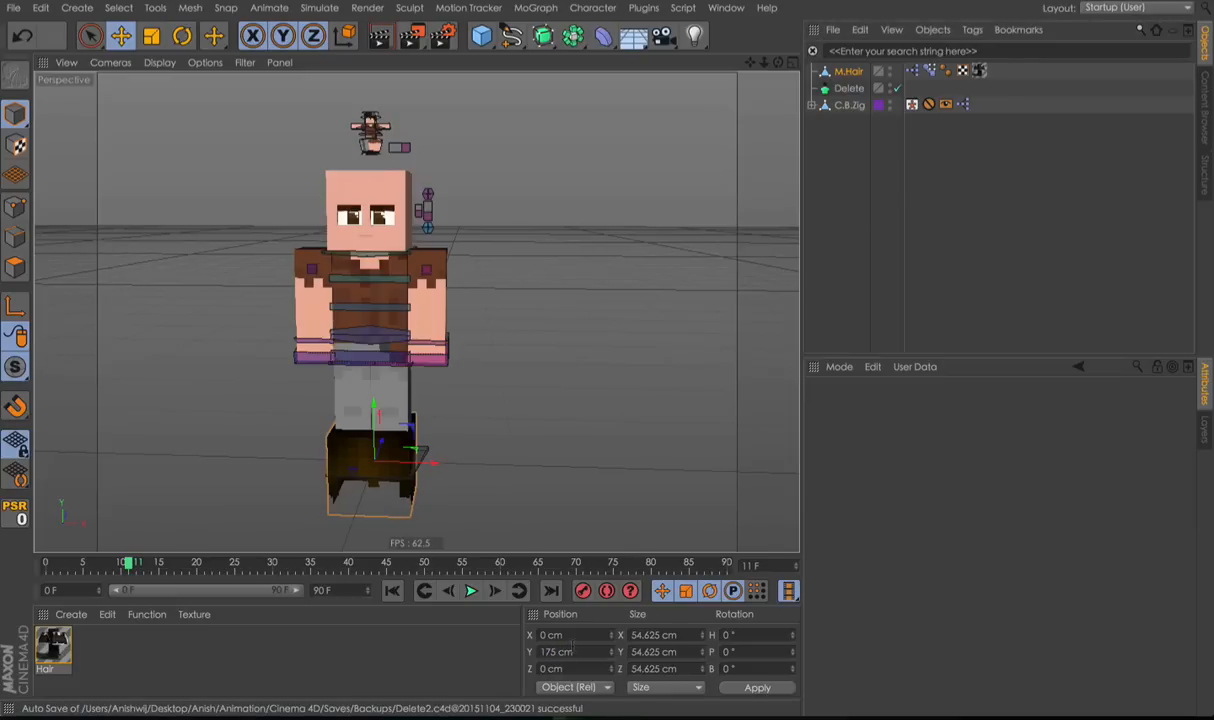
text(75)
key(Return)
drag(427, 210, 651, 230)
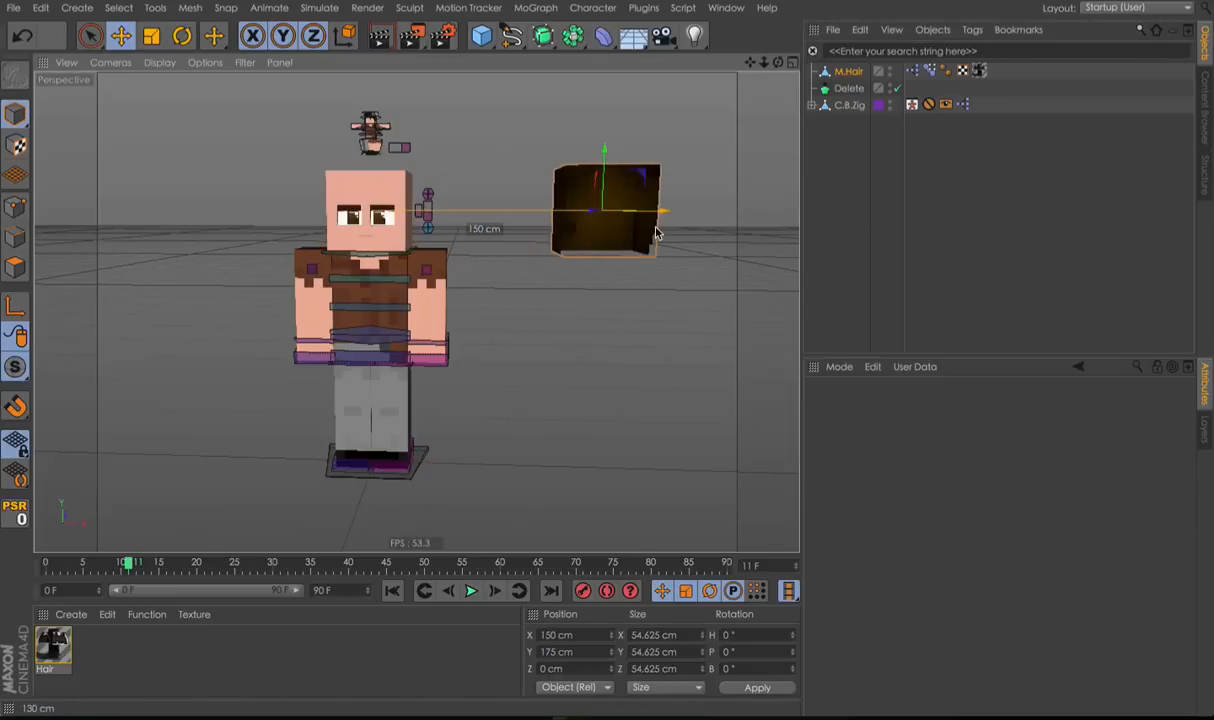
Delete the imported Hair material.
scroll(630, 245, up, 3)
scroll(630, 228, down, 4)
click(55, 650)
key(Delete)
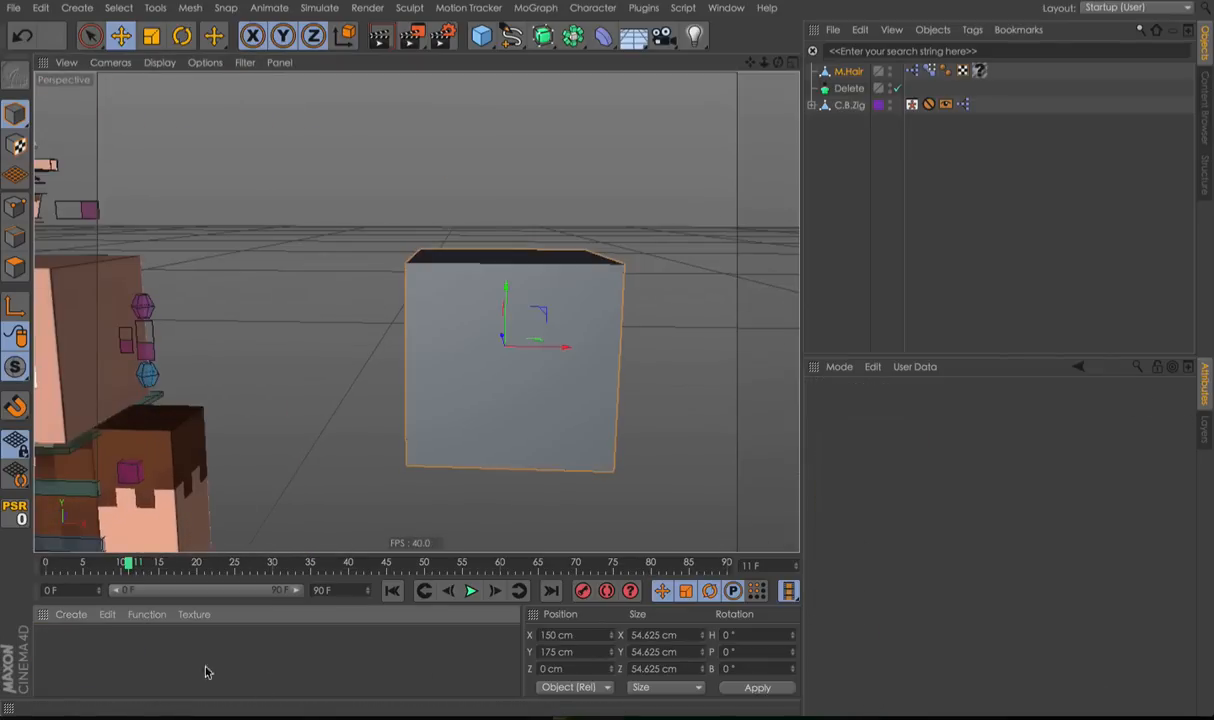
Show the Zig Hide layer's materials in the managers and assign the rig's skin-textured Head2 material to M.Hair's texture tag.
click(1205, 425)
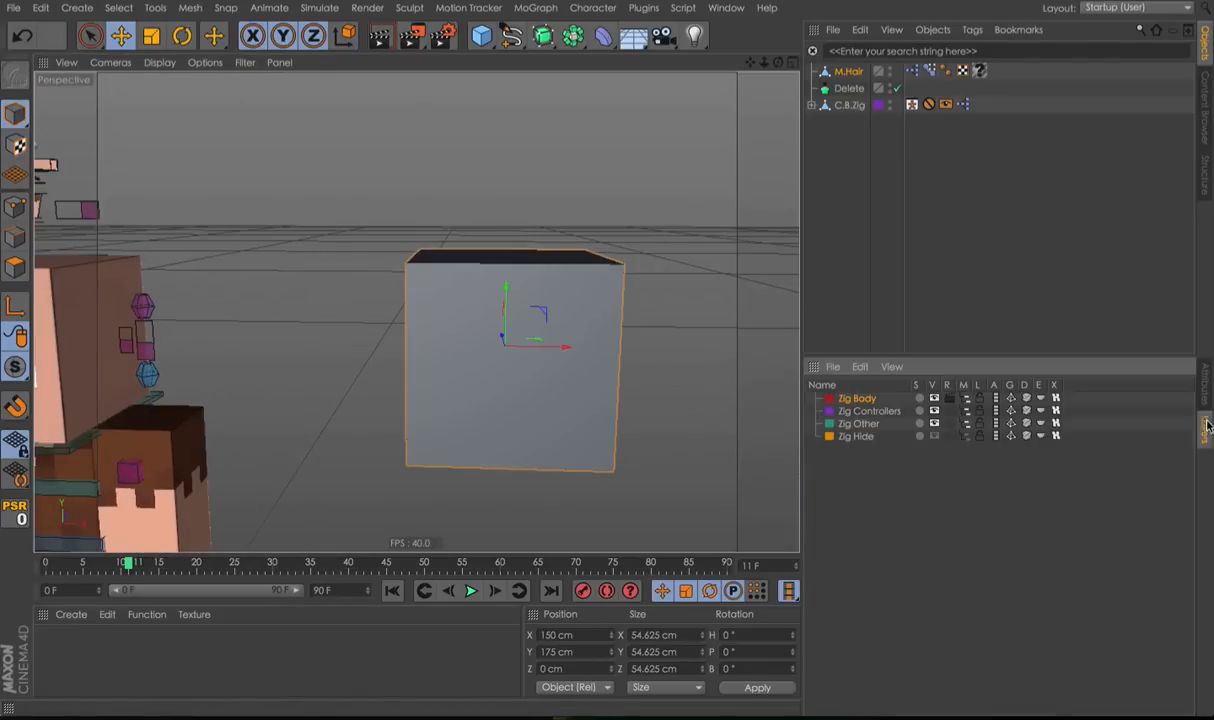
click(967, 436)
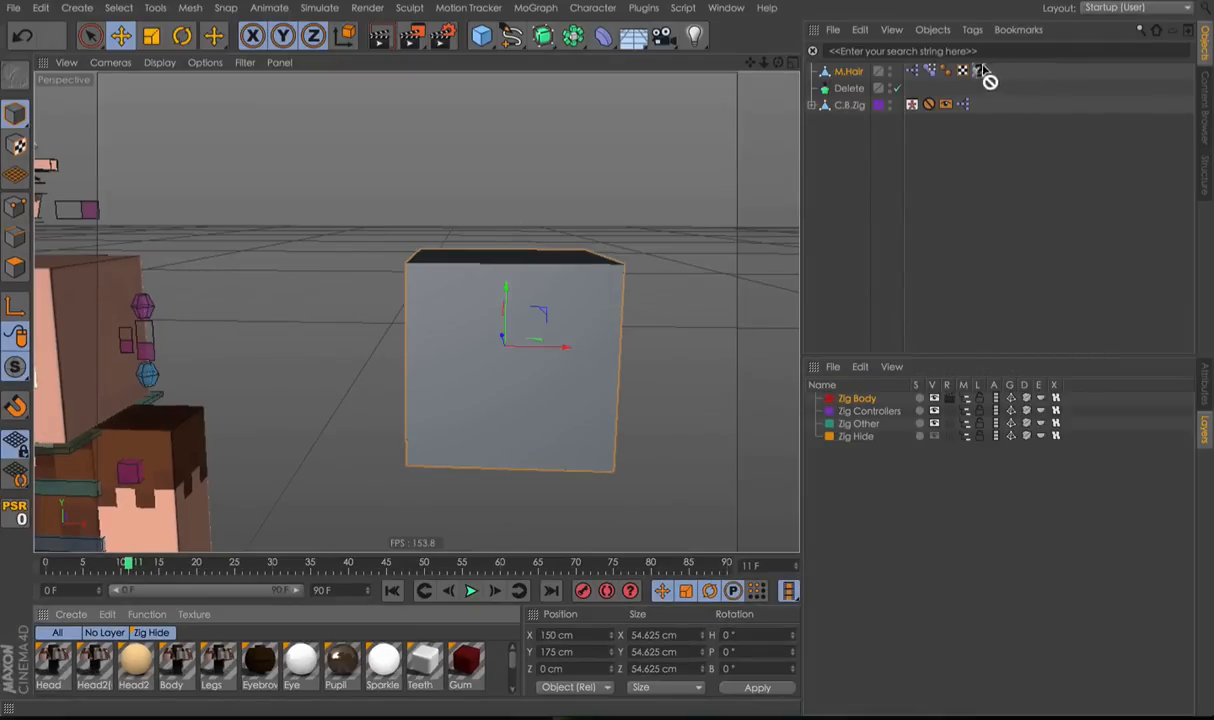
drag(985, 78, 980, 71)
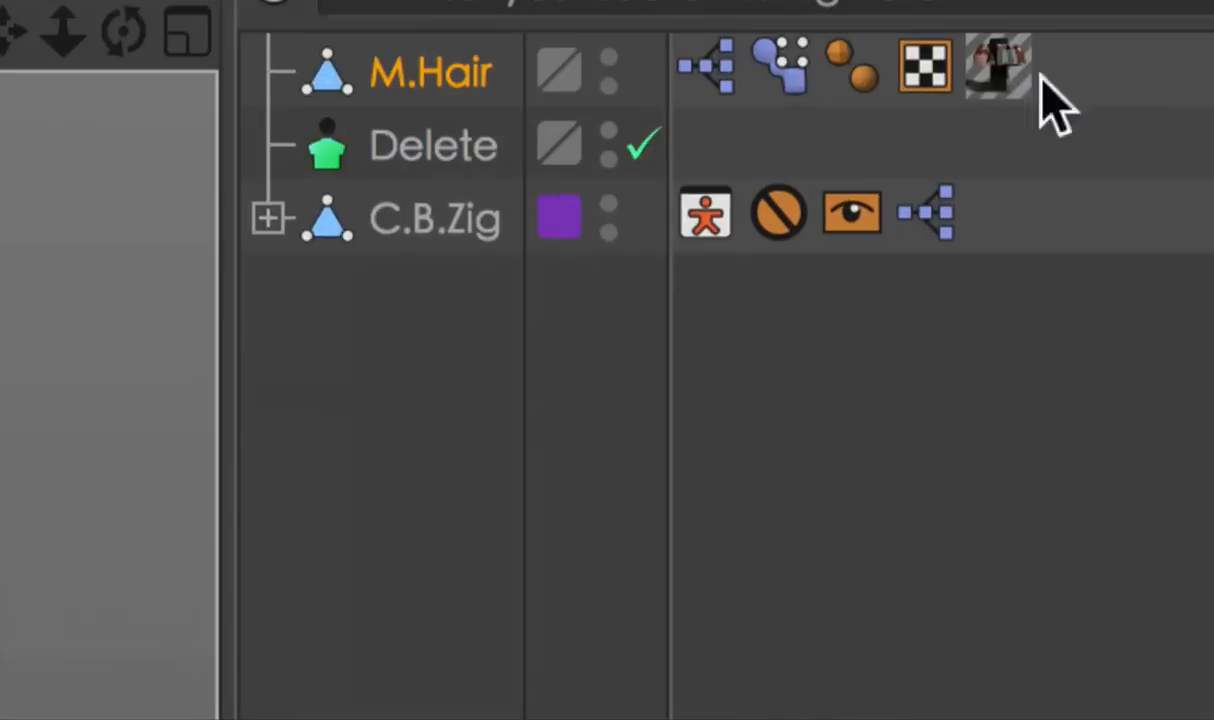
click(981, 72)
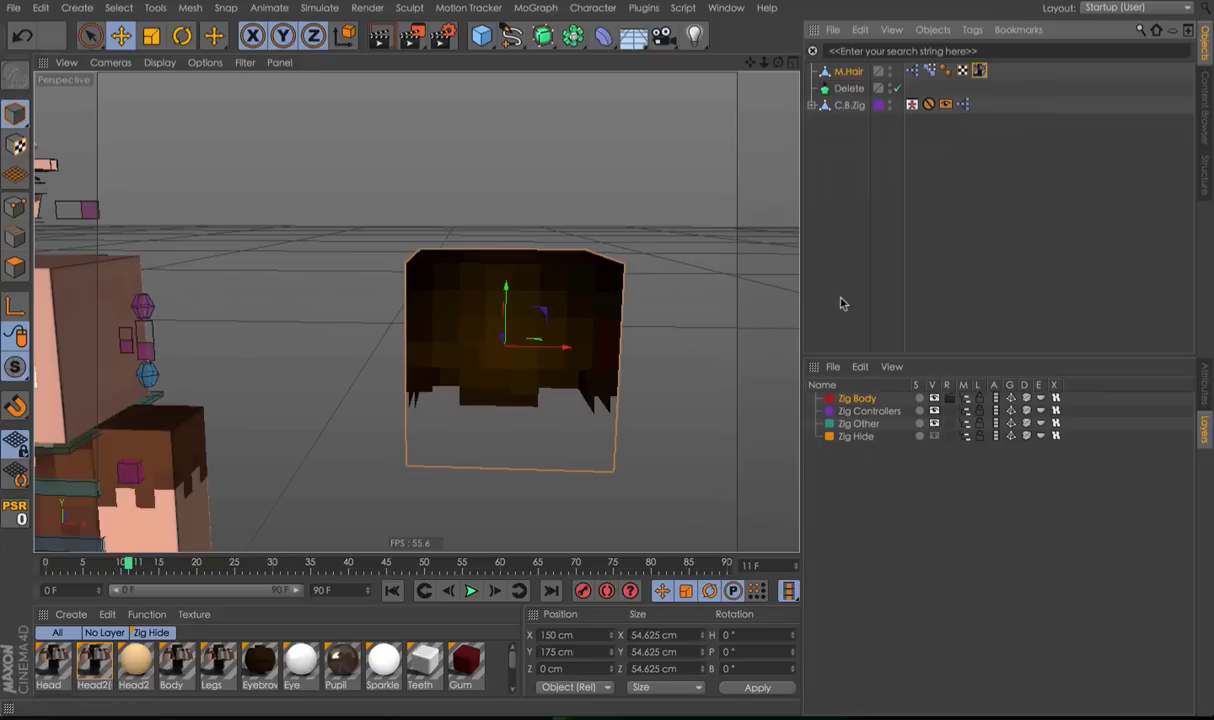
alt+drag(415, 312, 753, 357)
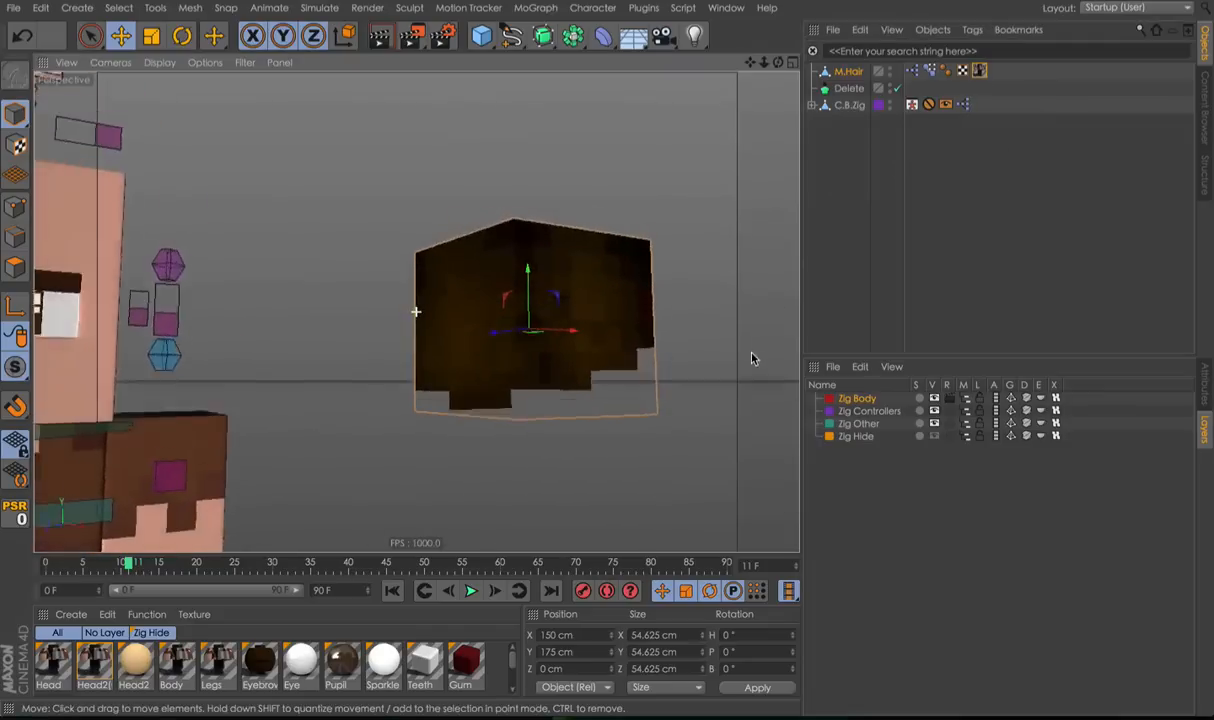
scroll(627, 334, down, 5)
scroll(640, 384, up, 3)
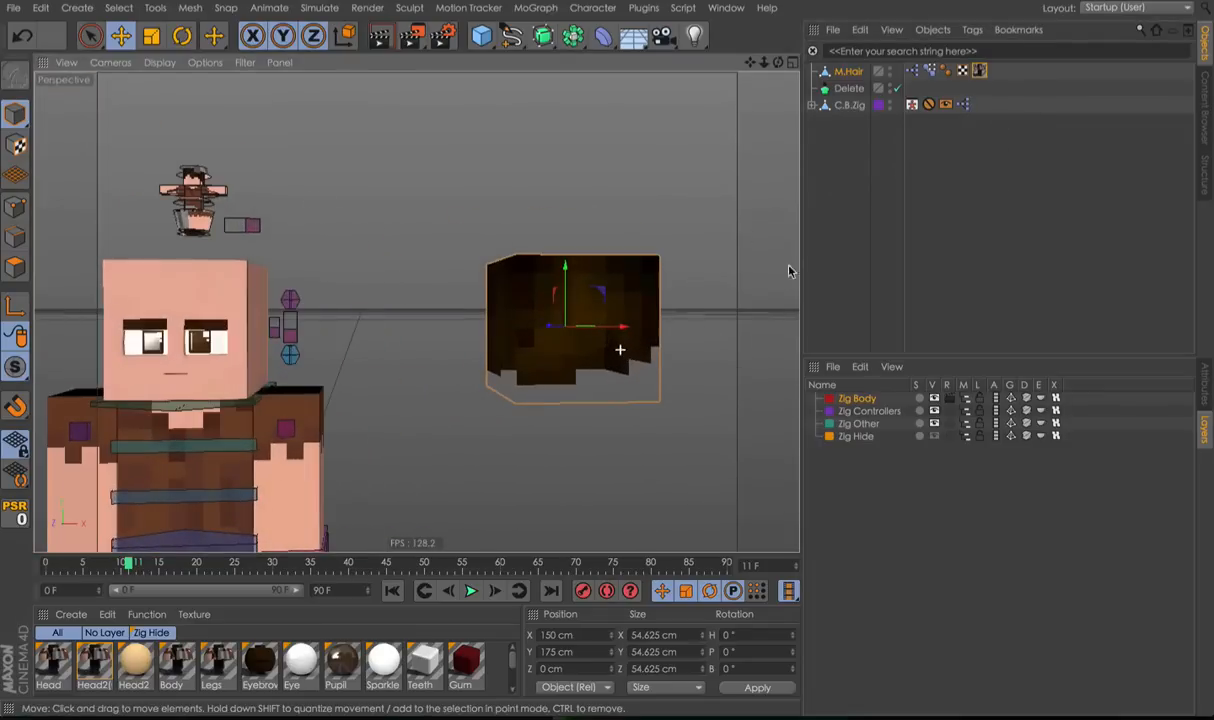
Open M.Hair's XPresso expression and relink its Customisation node to the rig's Customisation object.
double_click(912, 72)
click(901, 52)
text(cust)
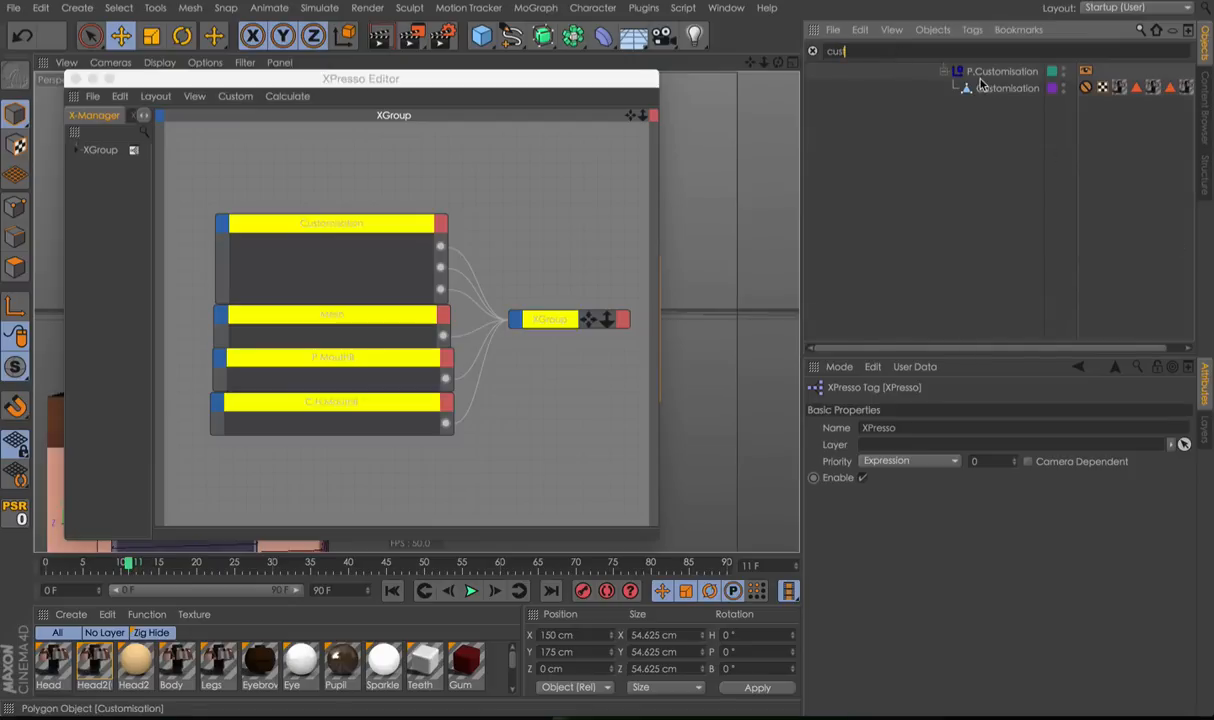
drag(498, 291, 395, 274)
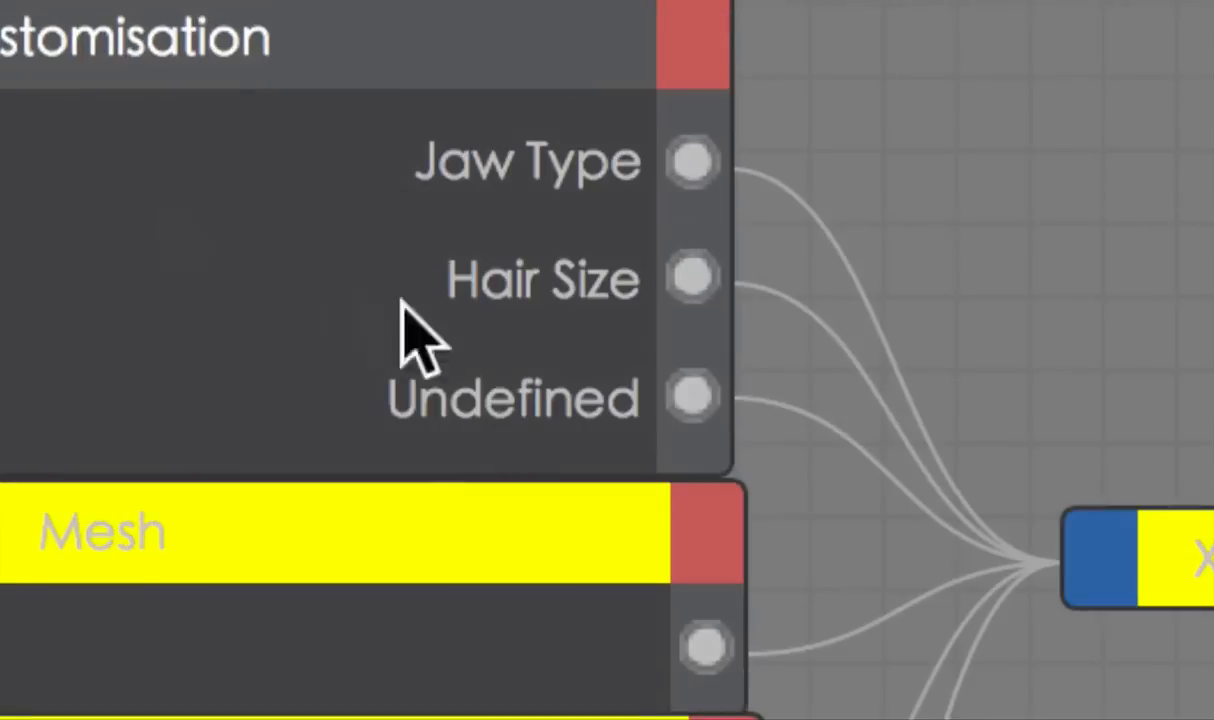
Disconnect and remove the undefined output port from the Customisation node.
click(748, 398)
click(696, 376)
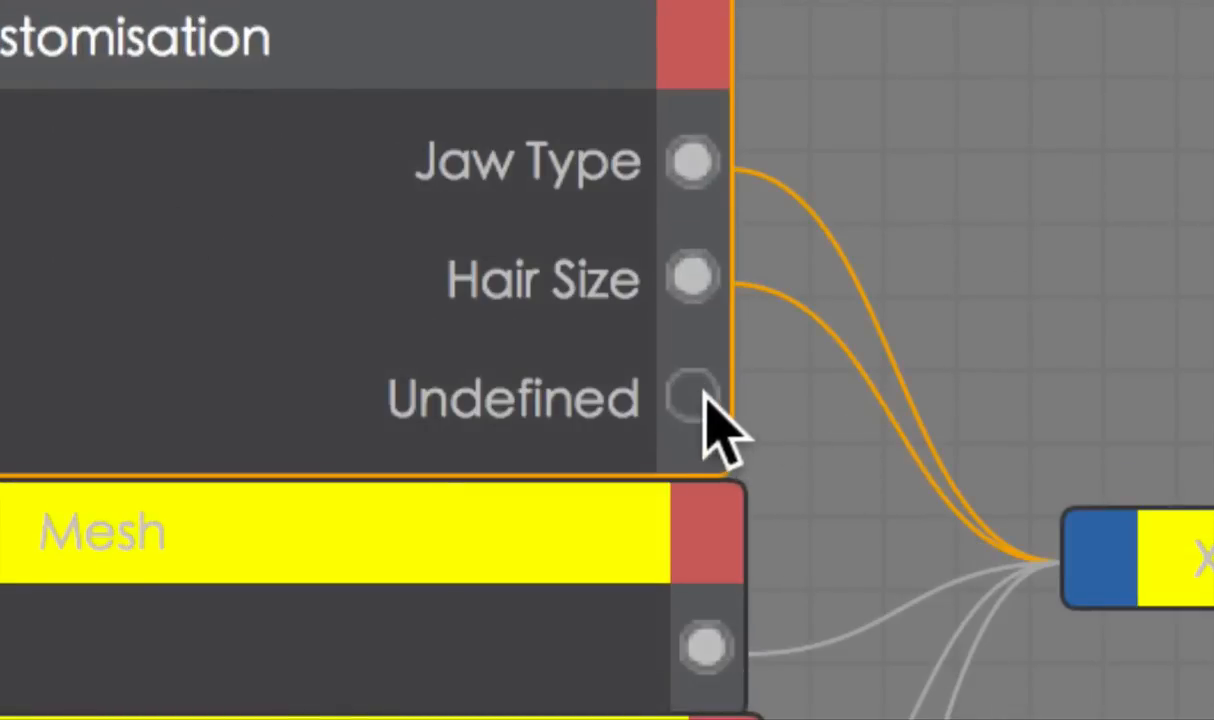
double_click(703, 395)
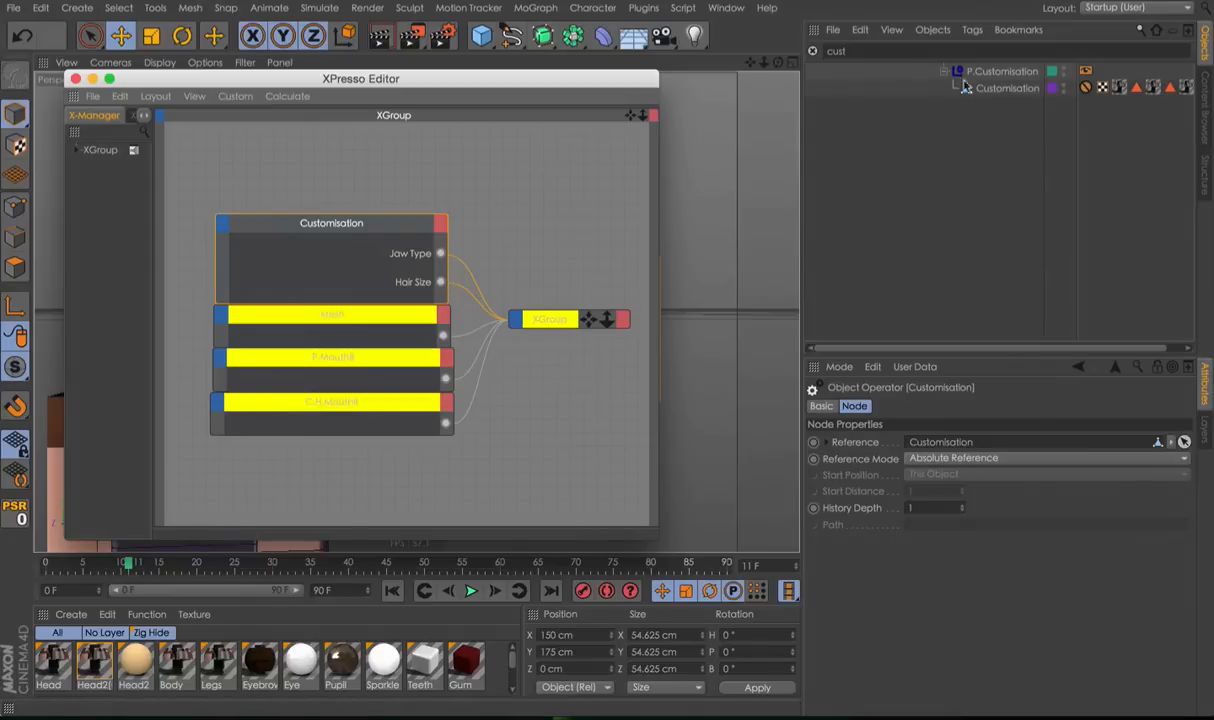
Search the objects for "mesh" and relink the Mesh node to the rig's Mesh object.
click(971, 29)
click(890, 42)
text(mer)
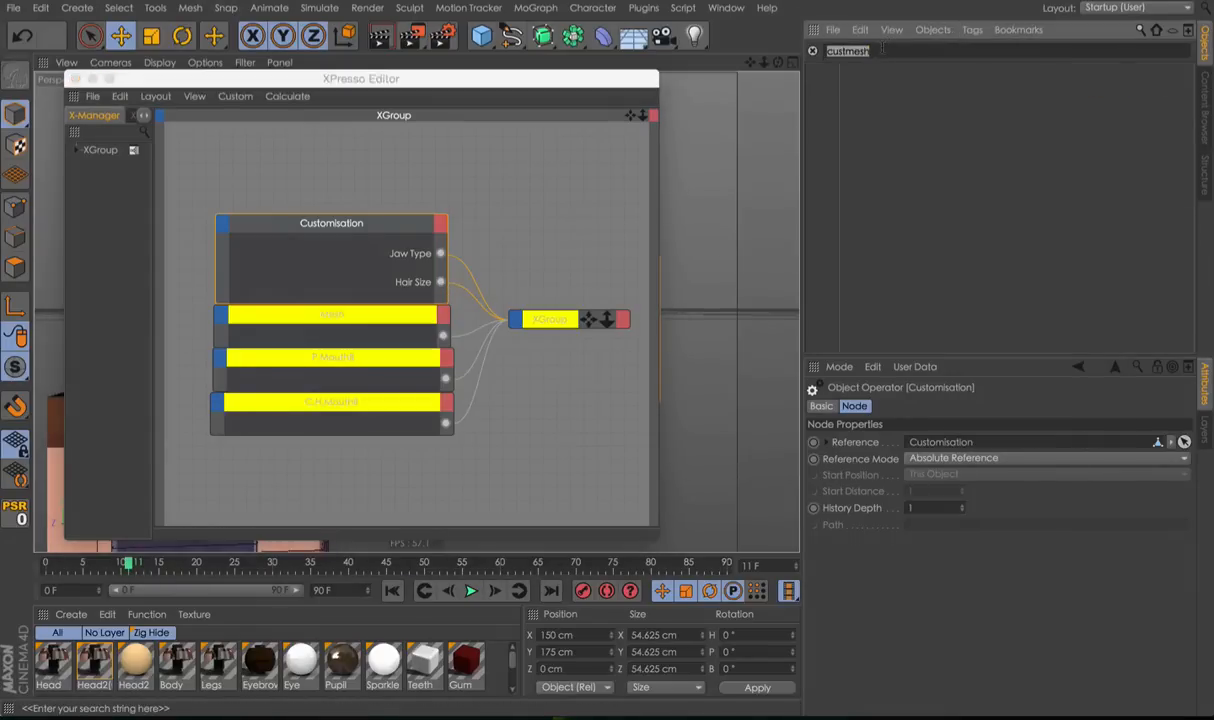
text(mesh)
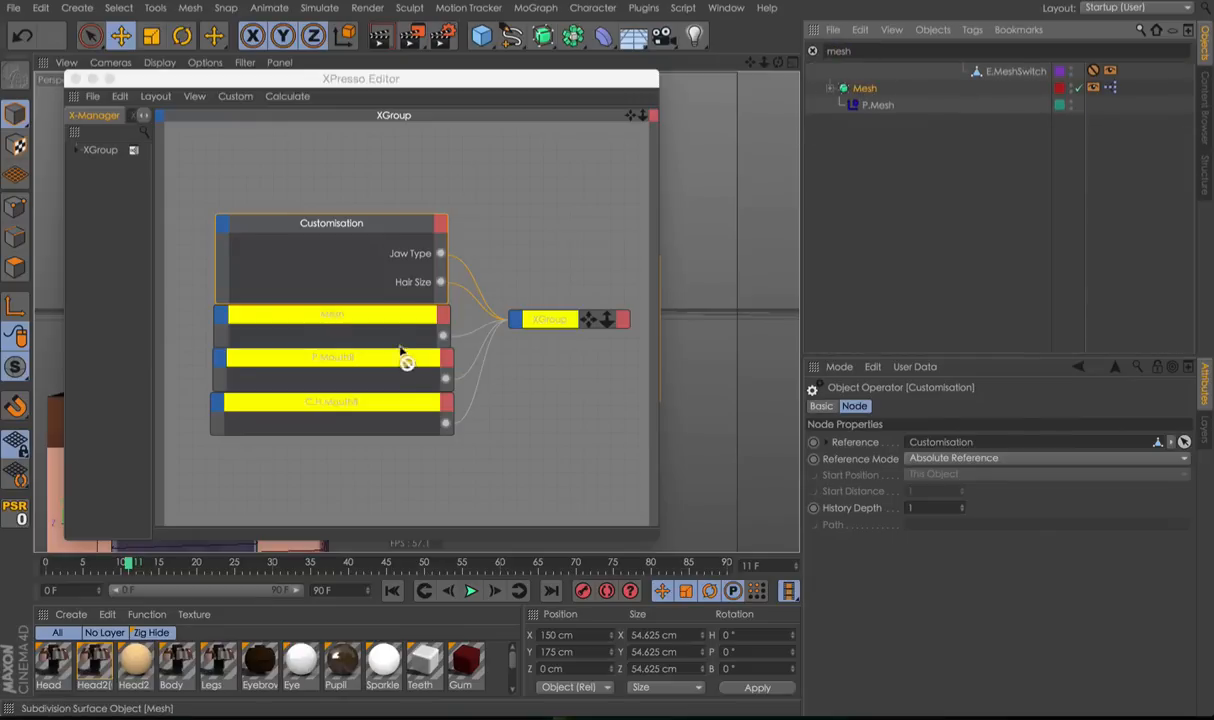
drag(401, 353, 371, 316)
Search the objects for "p.mouthb" and relink the P.MouthB node to that object.
key(BackSpace)
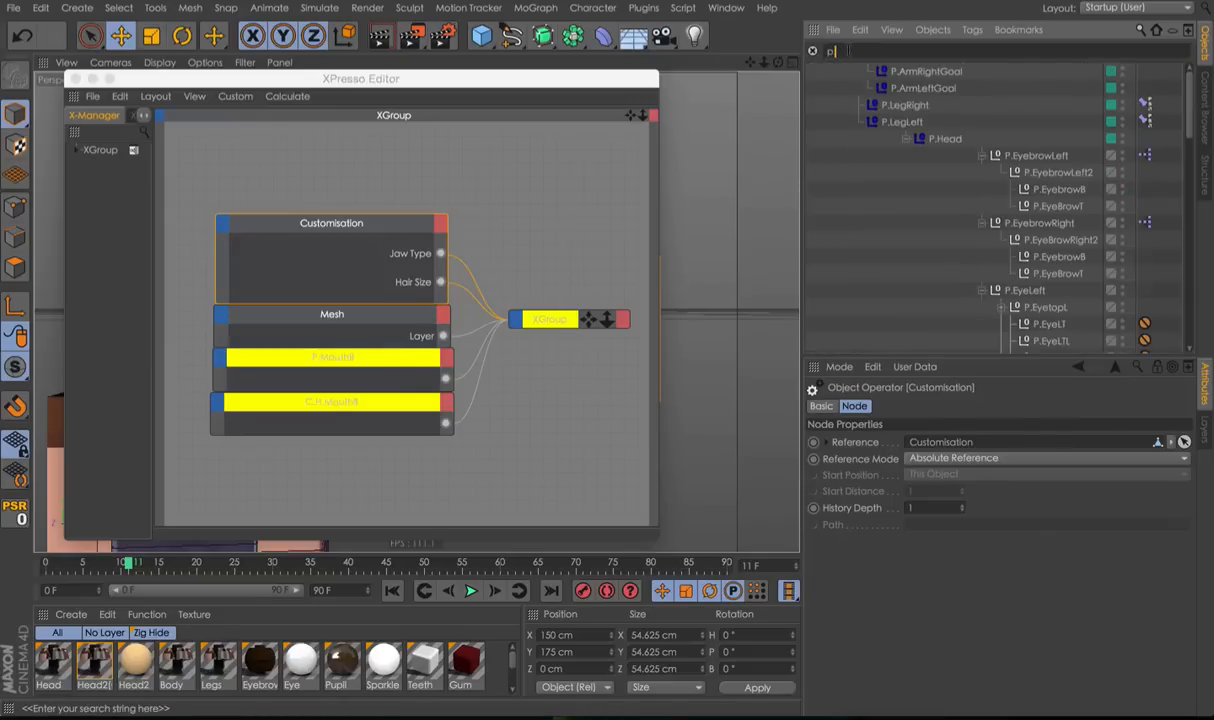
text(p.mouth)
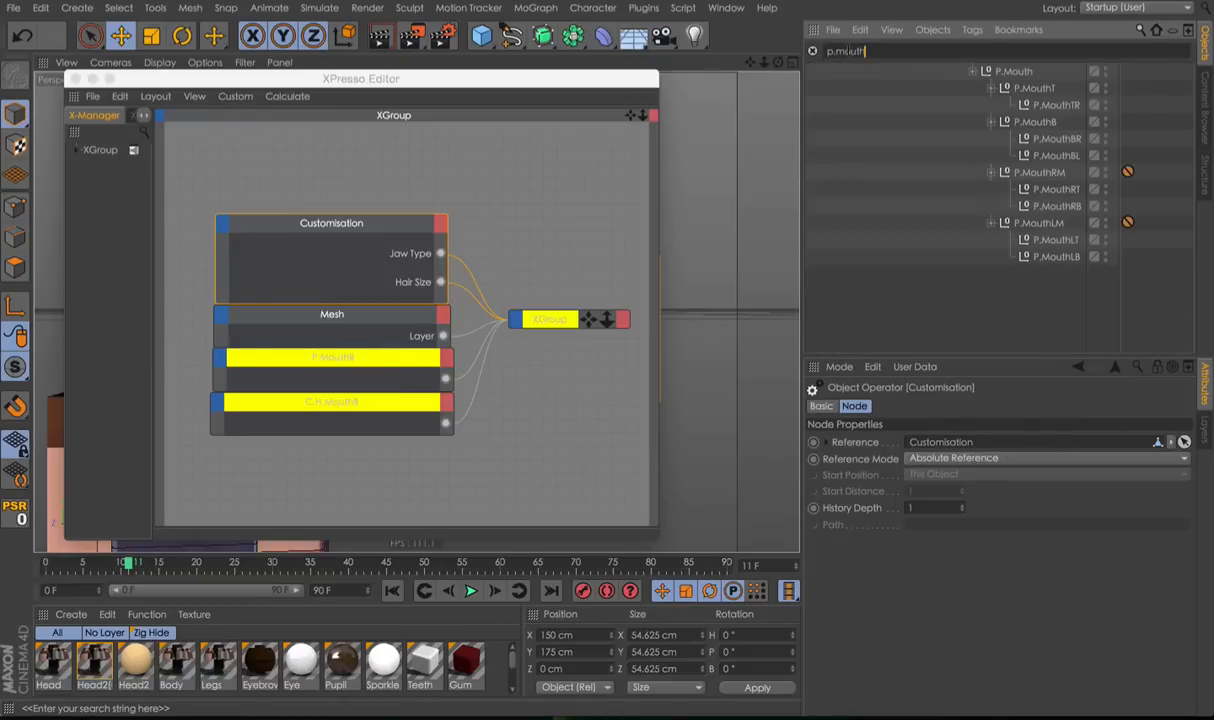
text(b)
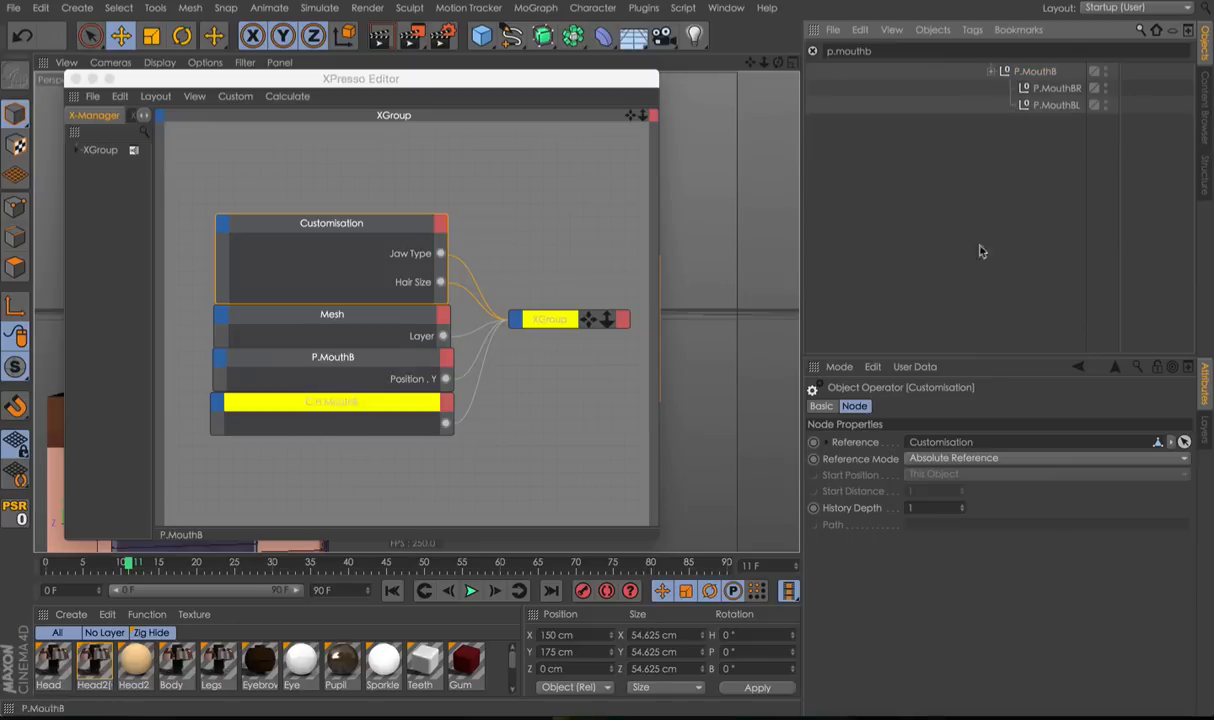
Relink the remaining node to the C.H.MouthB object, leave the XPresso editor and clear the object search.
text(c.h.)
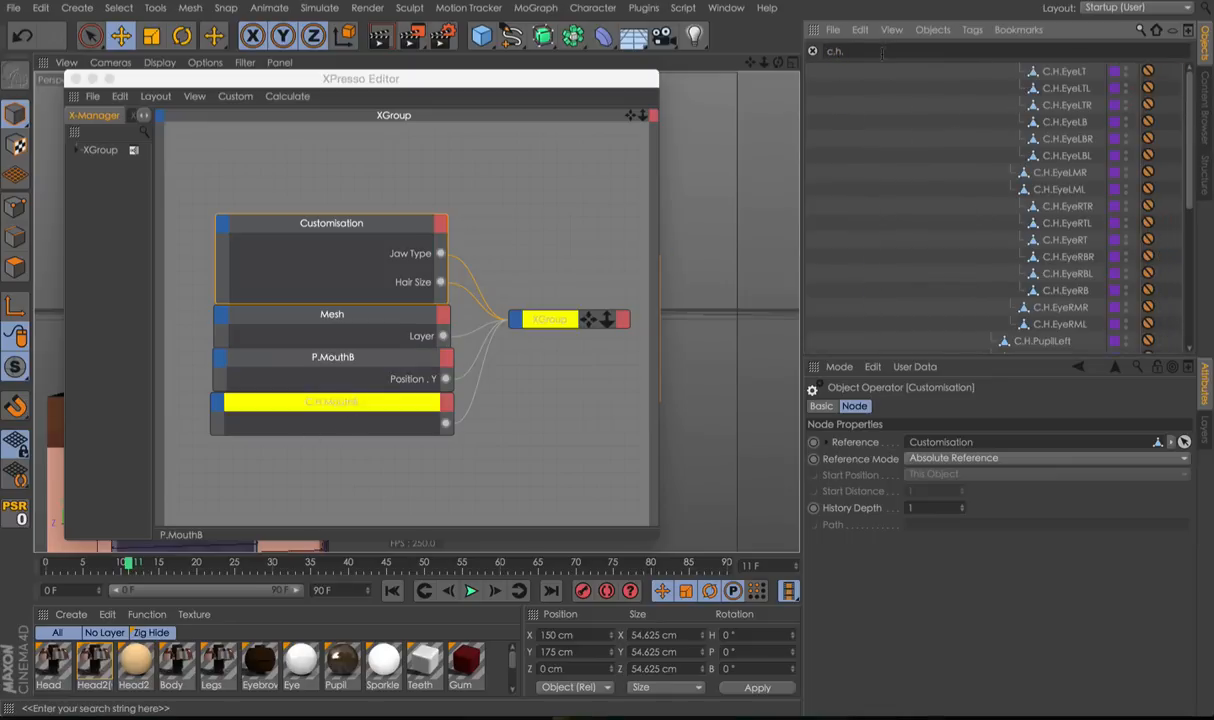
text(mouthb)
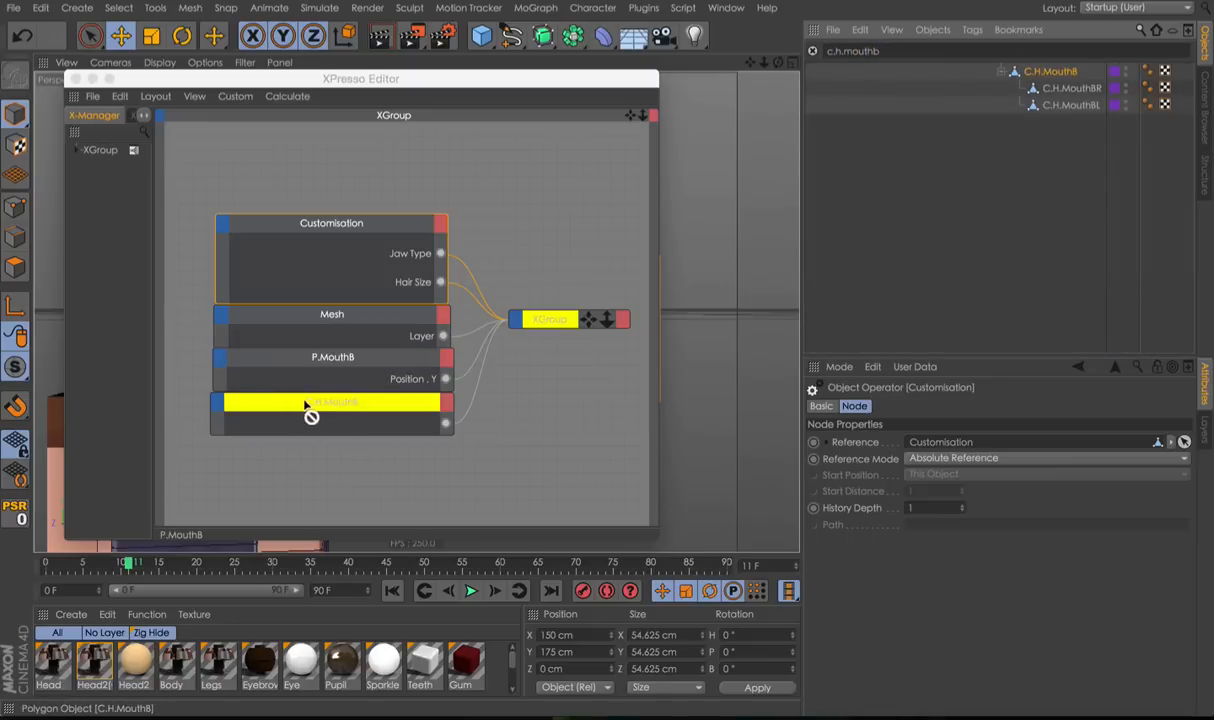
click(401, 468)
click(738, 180)
click(887, 52)
key(ctrl+a)
key(BackSpace)
click(1128, 204)
Try raising the control beside the head and moving a control in the facial panel, and undo both moves.
alt+drag(515, 160, 531, 281)
drag(340, 322, 341, 301)
drag(404, 402, 545, 390)
key(ctrl+z)
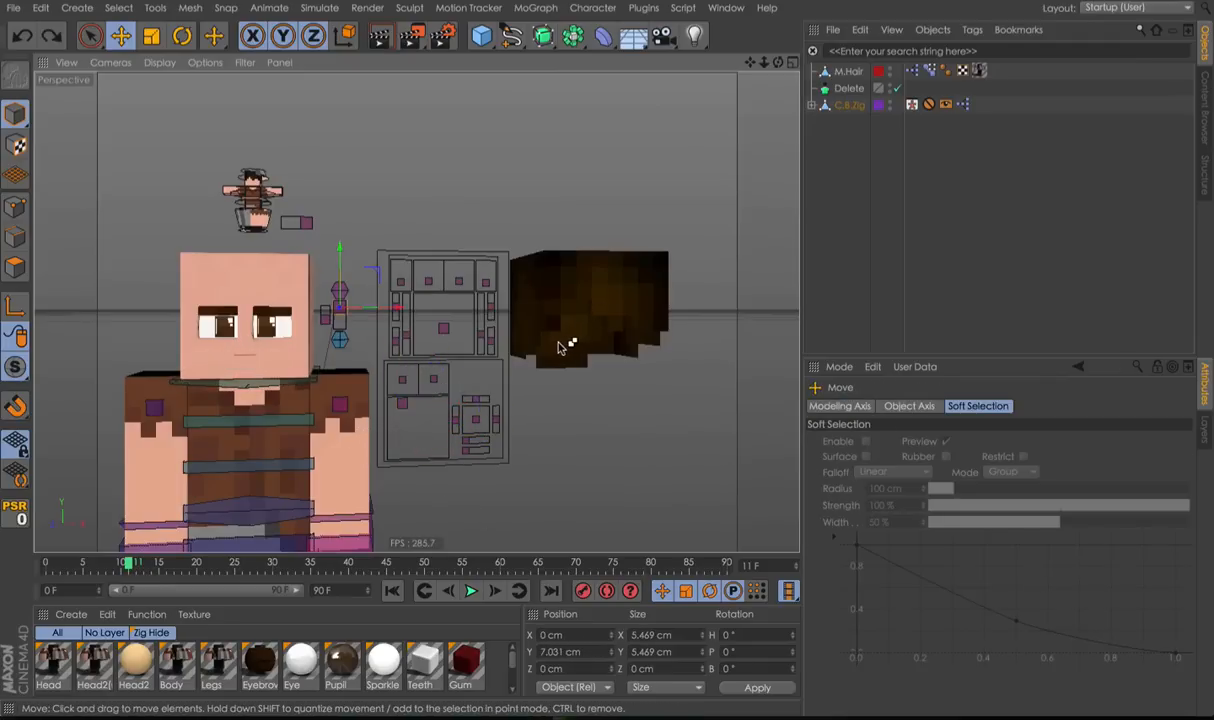
key(ctrl+z)
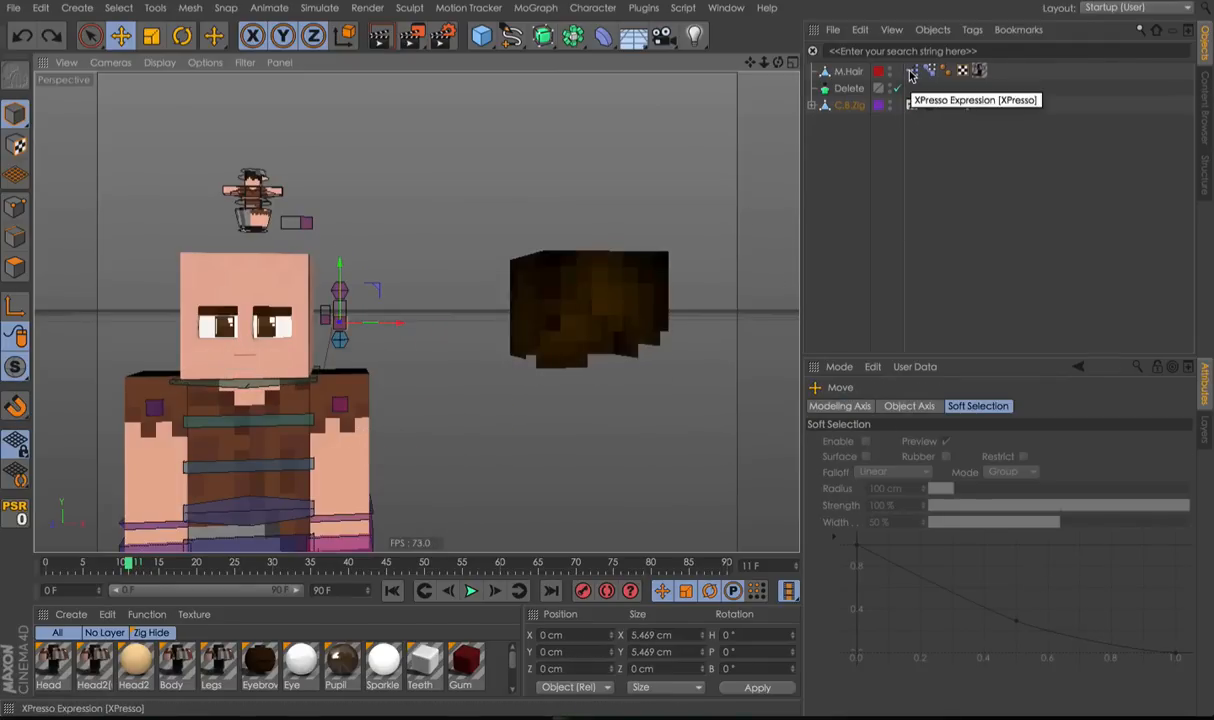
Check the sliders of M.Hair's Pose Morph tag and open the Head settings of the miniature Customisation figure.
click(862, 87)
click(860, 73)
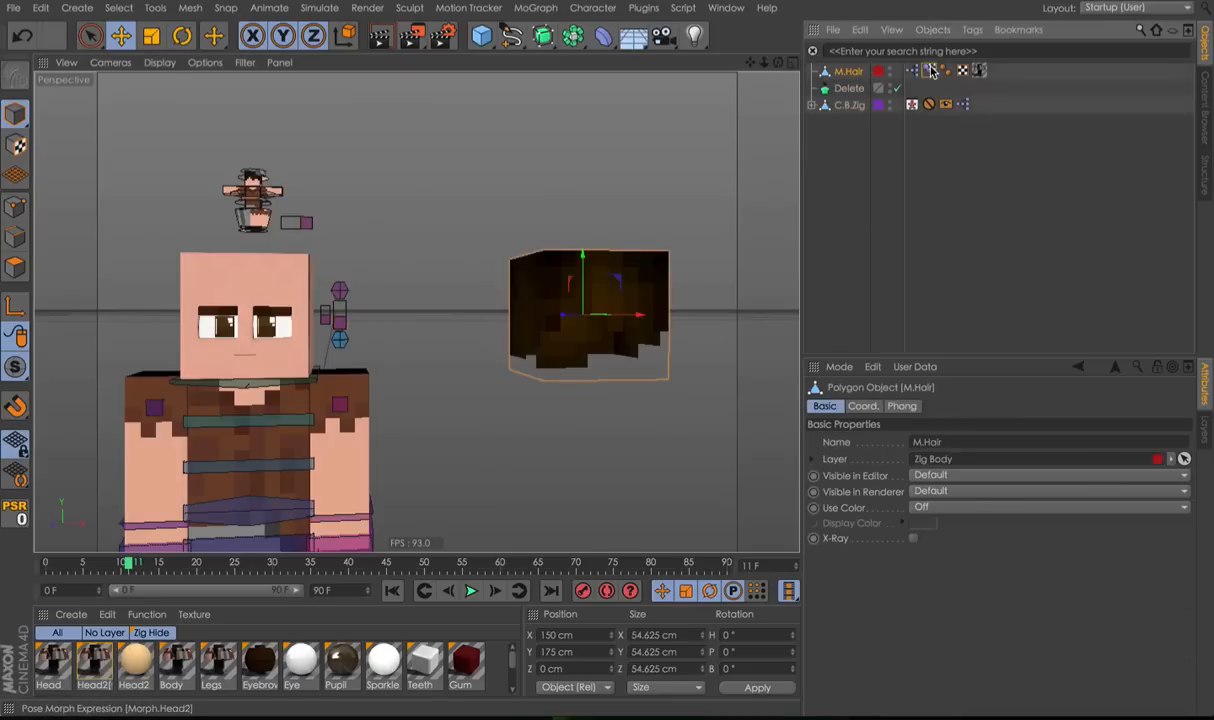
click(930, 71)
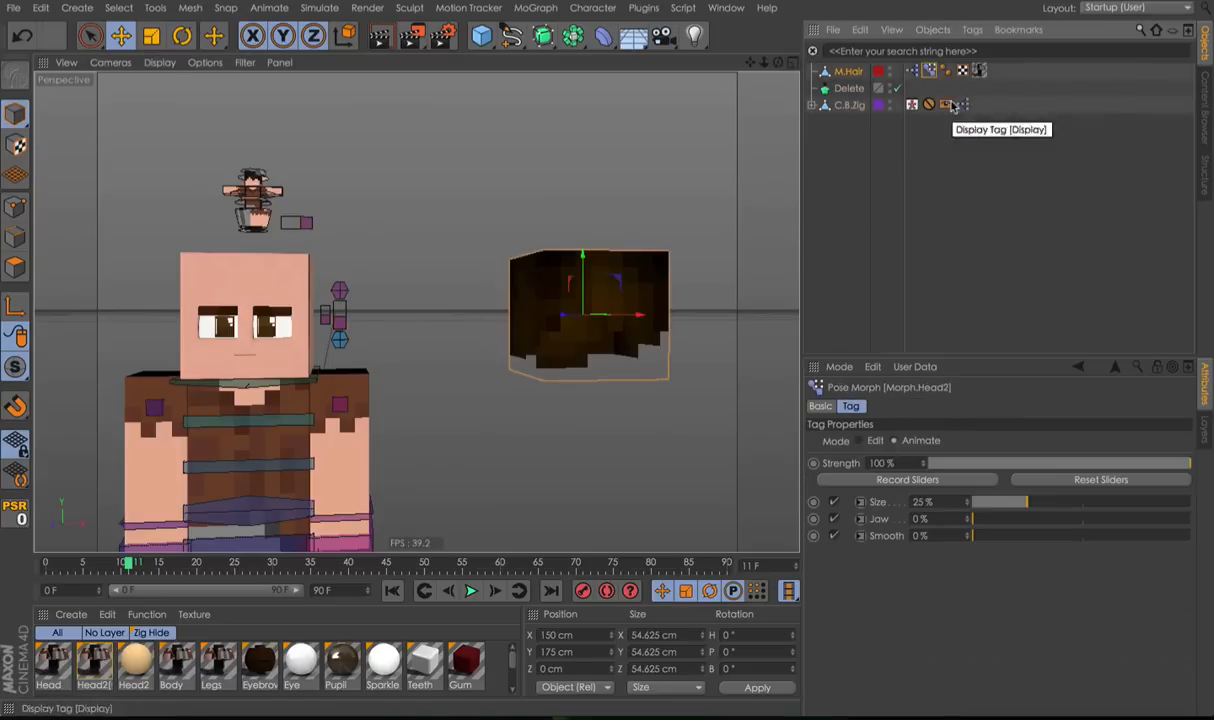
click(265, 215)
click(275, 222)
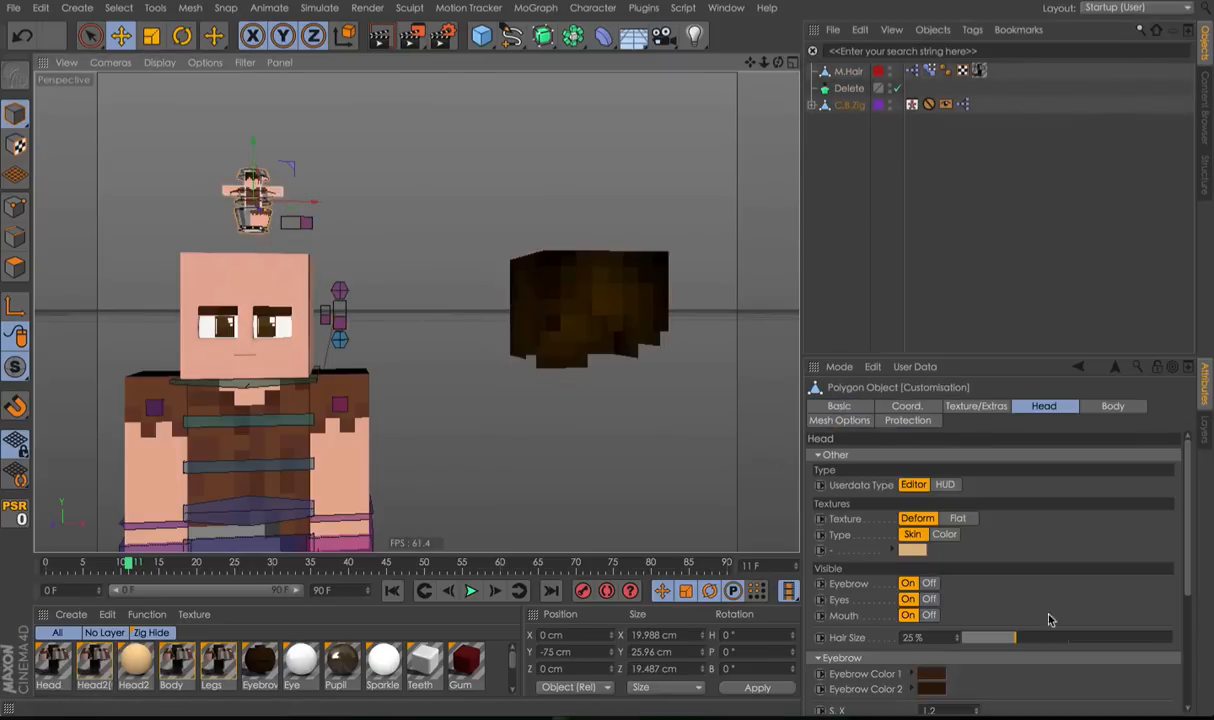
Set the Hair Size to 0% and delete the XPresso and Pose Morph tags from M.Hair.
drag(1013, 633, 490, 615)
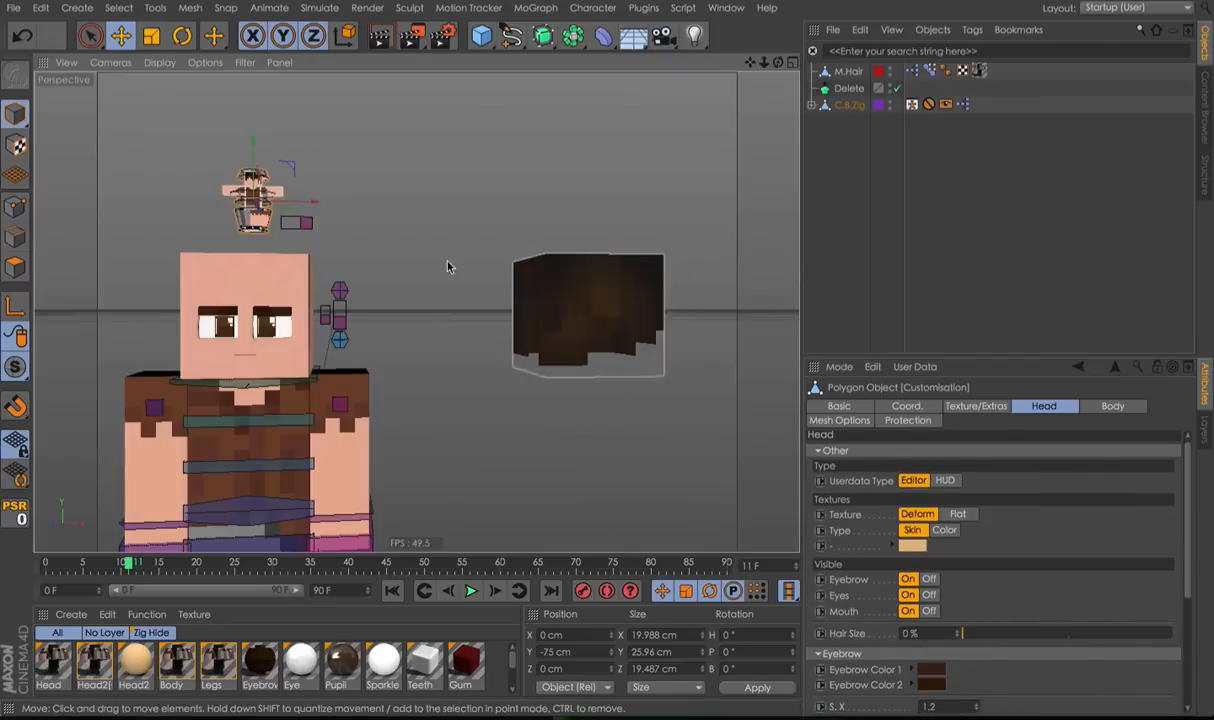
alt+drag(515, 298, 694, 280)
click(928, 102)
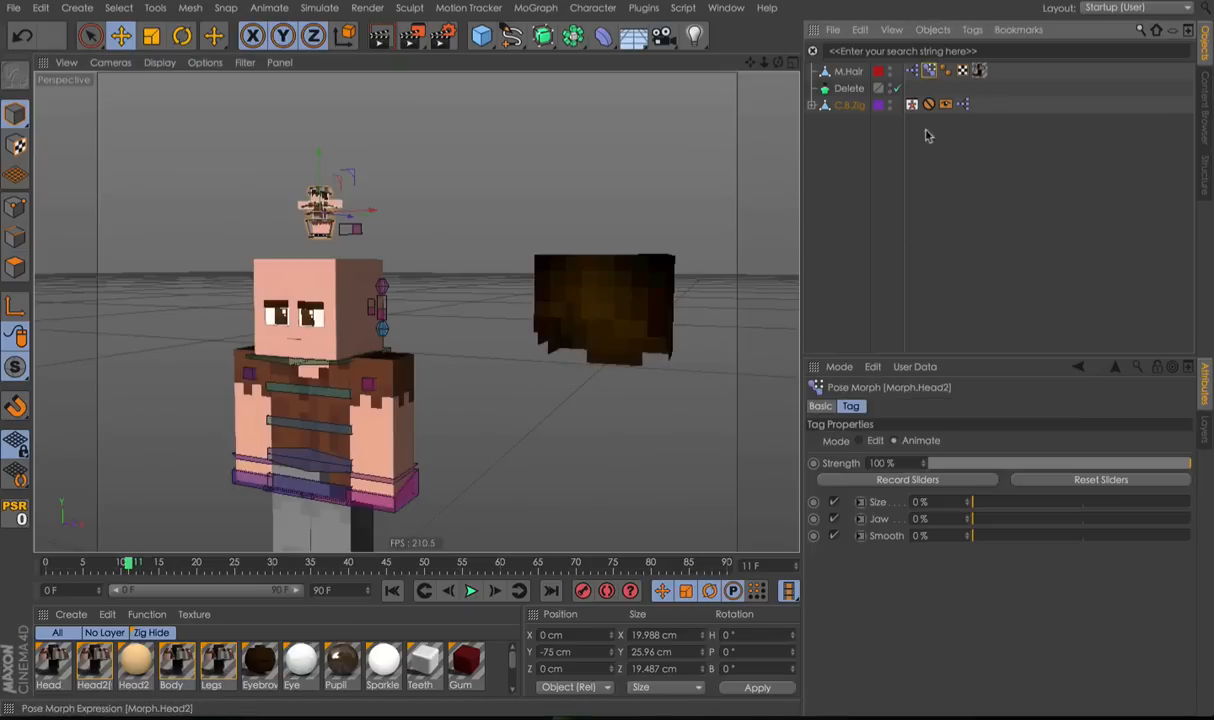
click(916, 70)
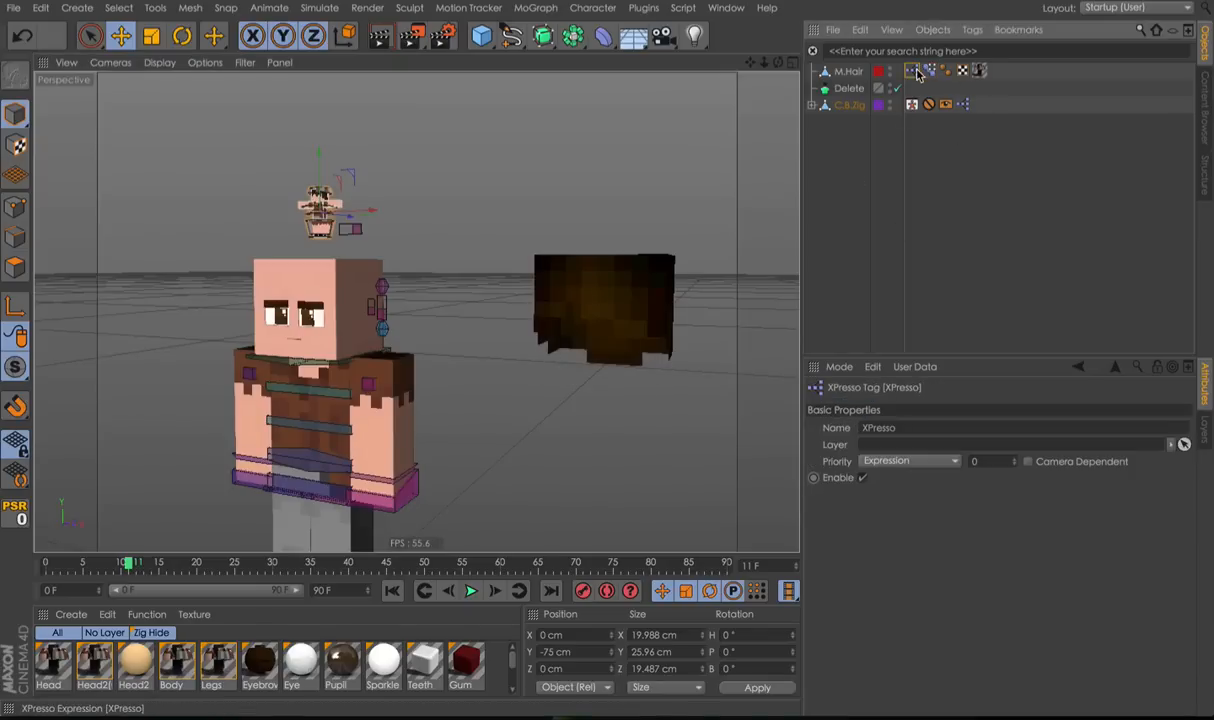
key(Delete)
click(914, 70)
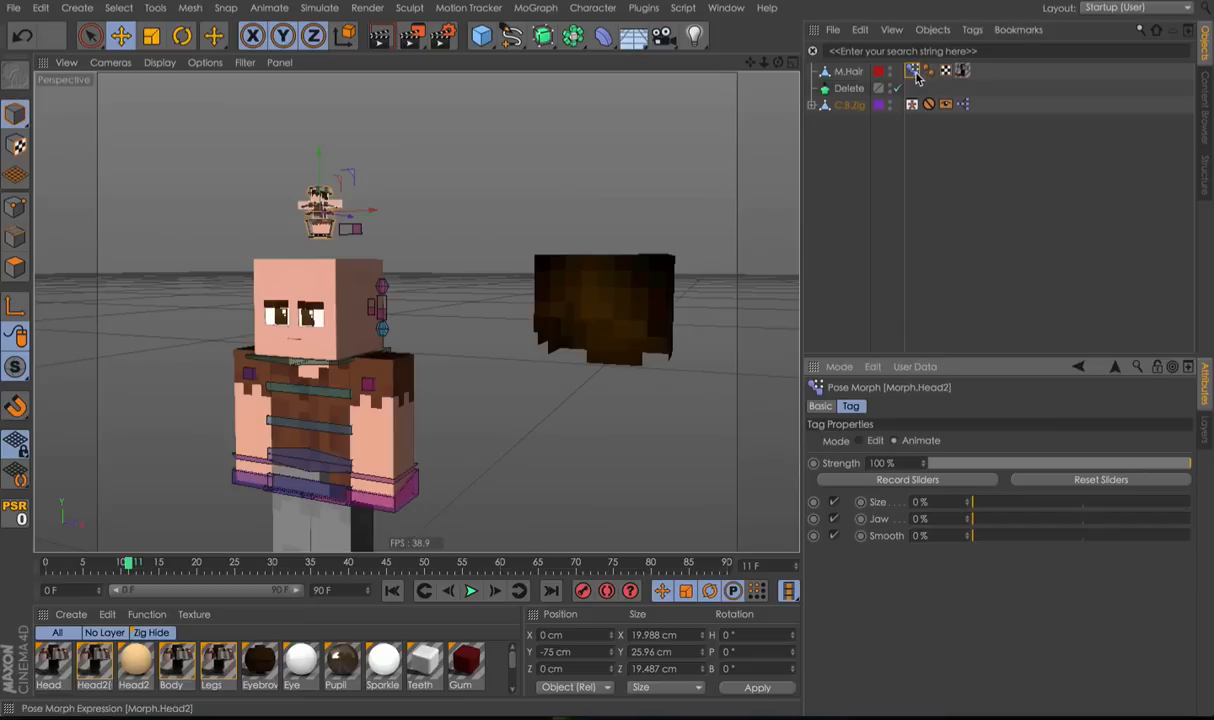
key(Delete)
Select the transparent polygons around the lower edge, sides and underside of the M.Hair mesh and delete them.
alt+drag(699, 141, 564, 312)
click(596, 298)
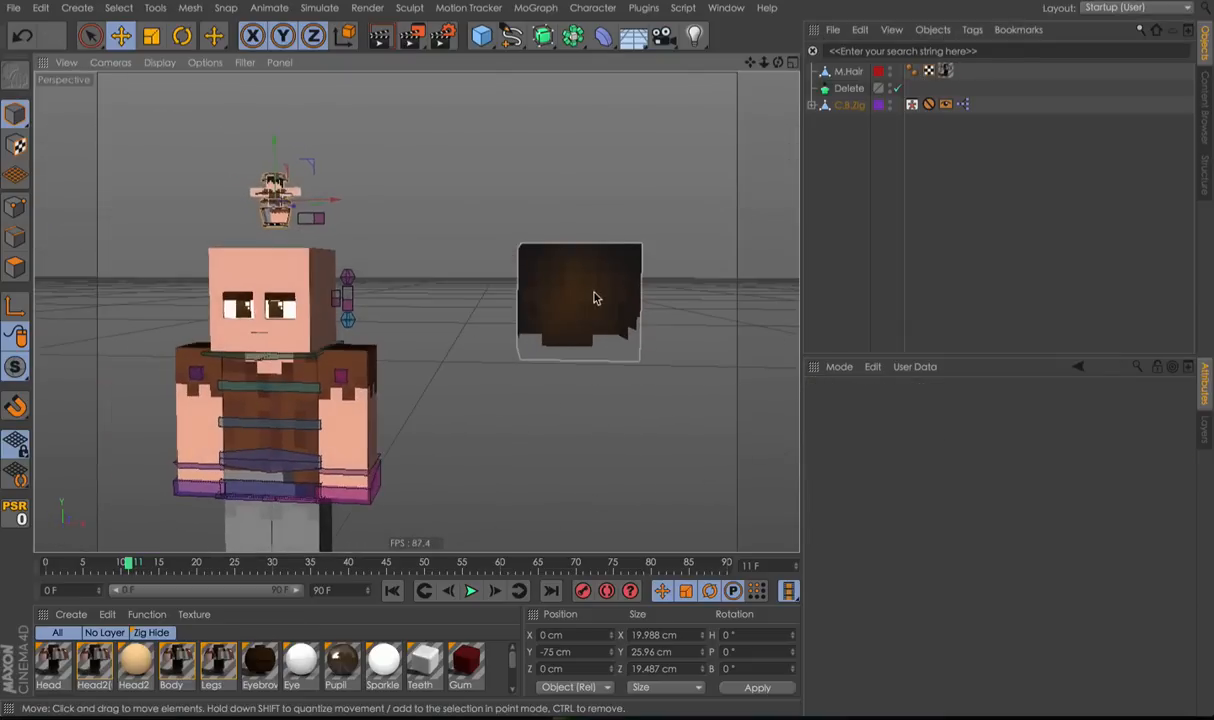
click(9, 270)
key(space)
scroll(626, 312, up, 5)
alt+drag(617, 333, 542, 303)
alt+drag(443, 374, 509, 325)
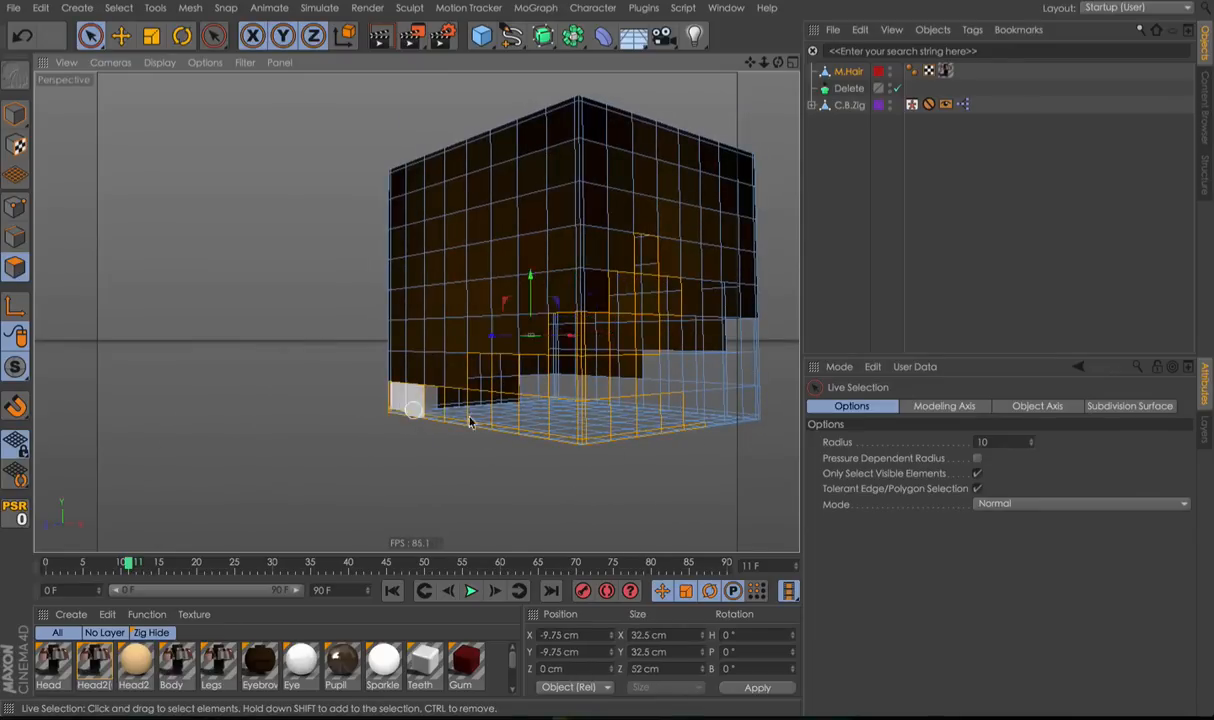
alt+drag(420, 416, 337, 393)
shift+drag(453, 298, 509, 271)
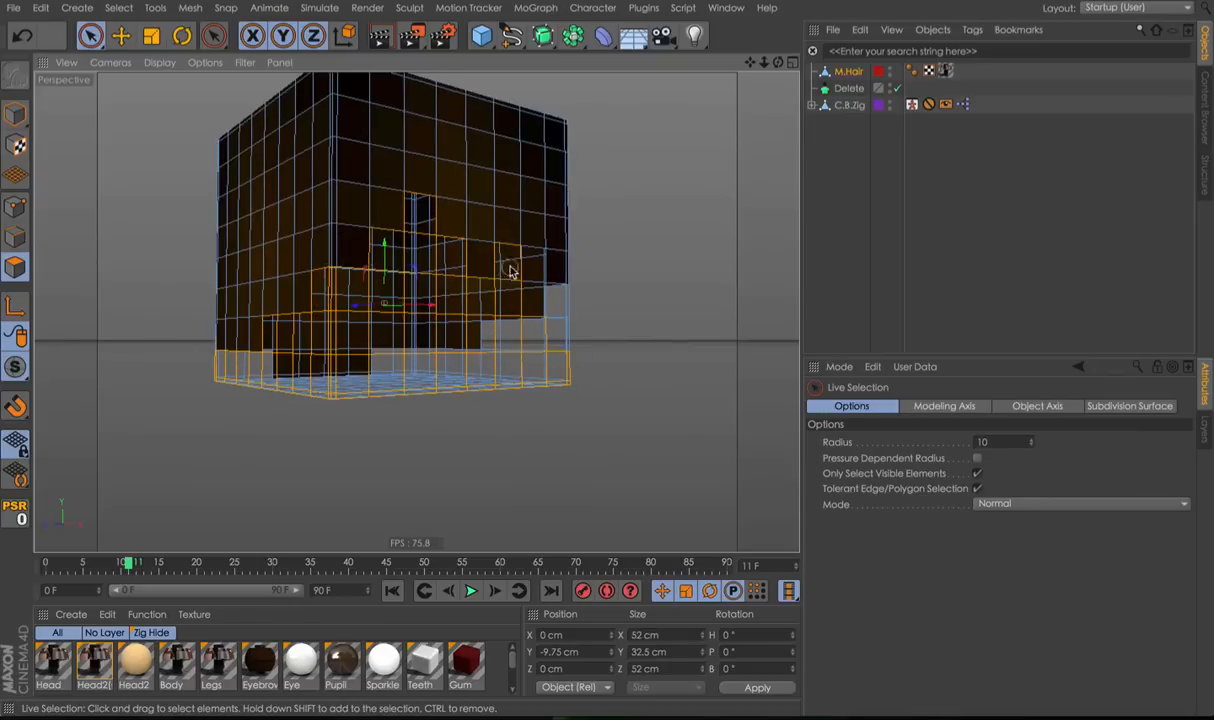
alt+drag(533, 389, 537, 352)
alt+drag(470, 408, 393, 407)
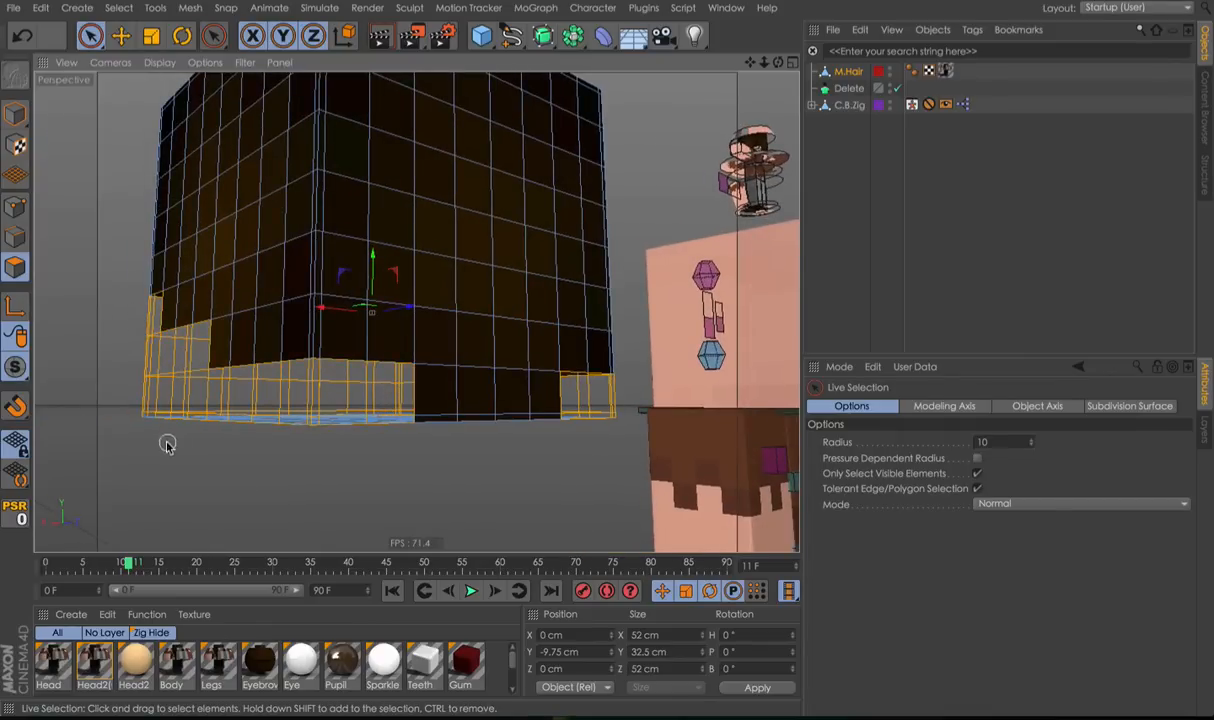
alt+drag(126, 415, 355, 401)
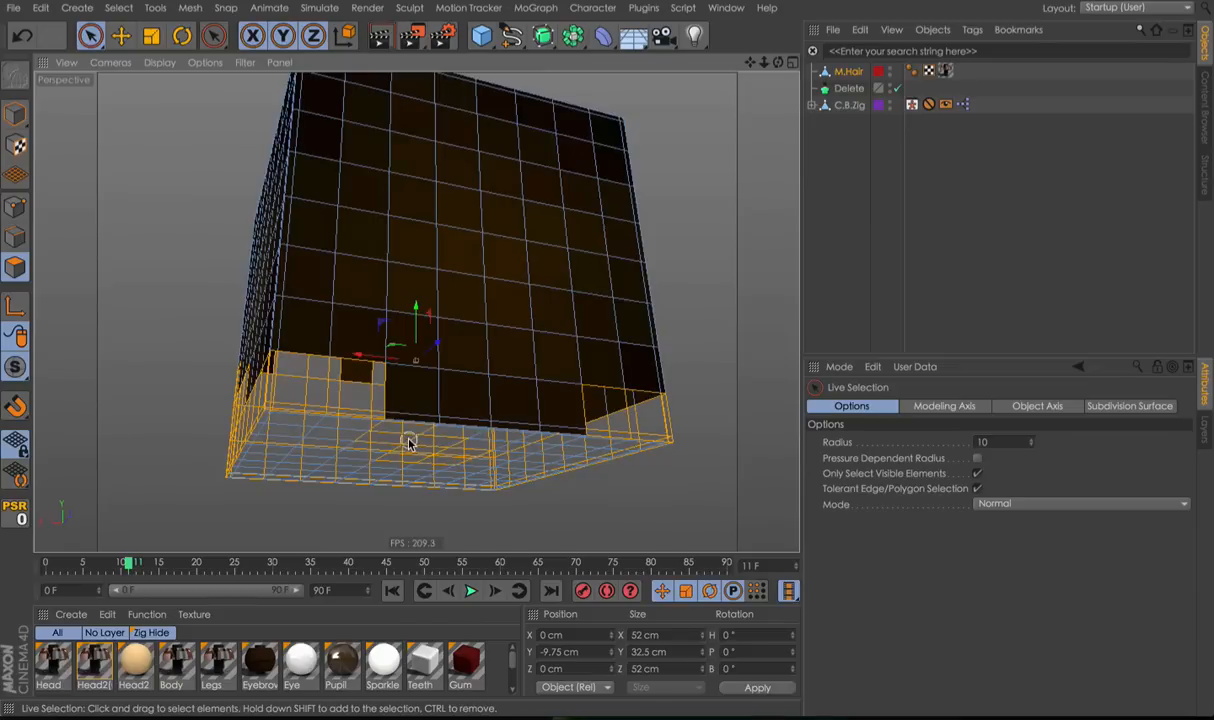
alt+drag(413, 435, 409, 400)
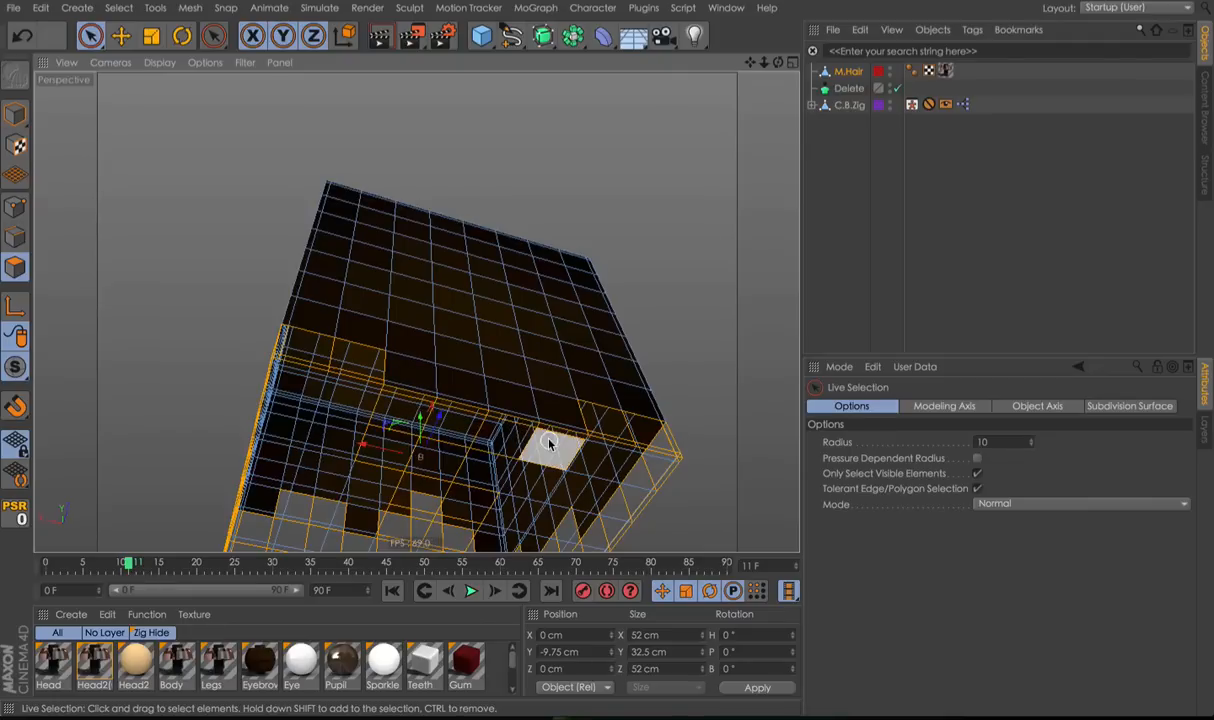
key(Delete)
key(e)
double_click(601, 499)
key(Delete)
Optimize the hair mesh in point mode to clear the stray points left below it.
alt+drag(601, 505, 338, 205)
alt+middle_drag(339, 205, 442, 206)
alt+drag(442, 206, 351, 238)
click(15, 207)
right_click(140, 318)
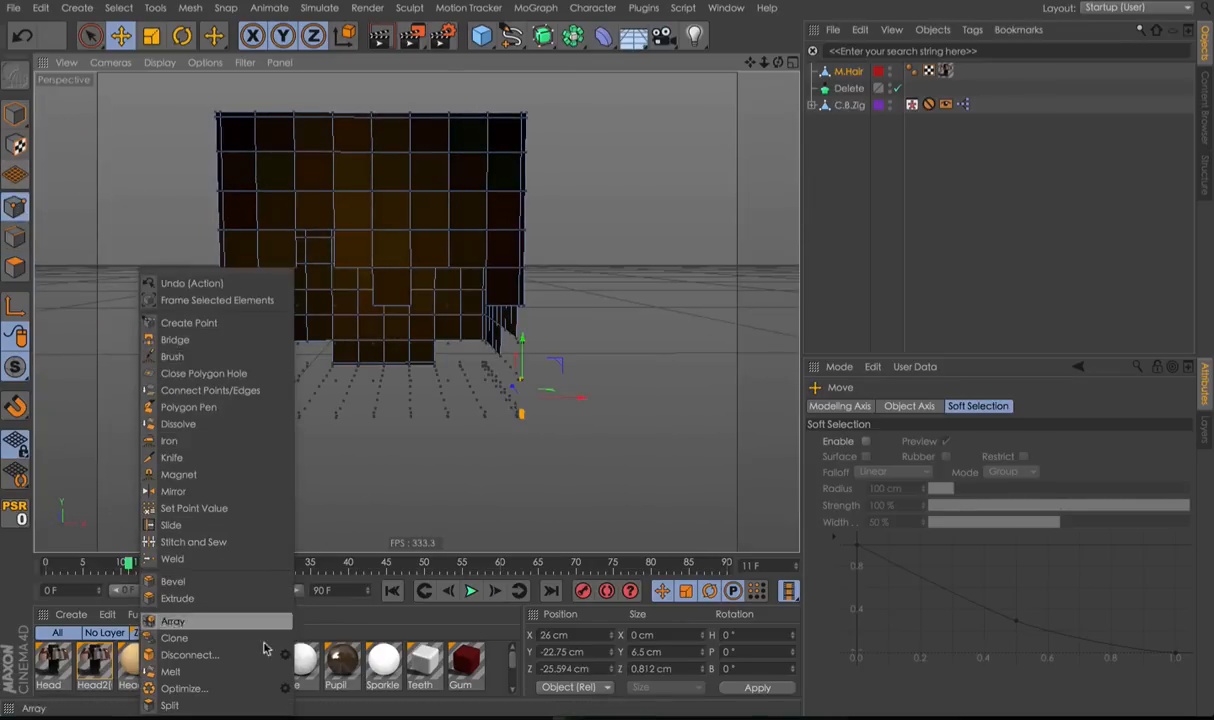
click(172, 671)
right_click(564, 438)
click(593, 689)
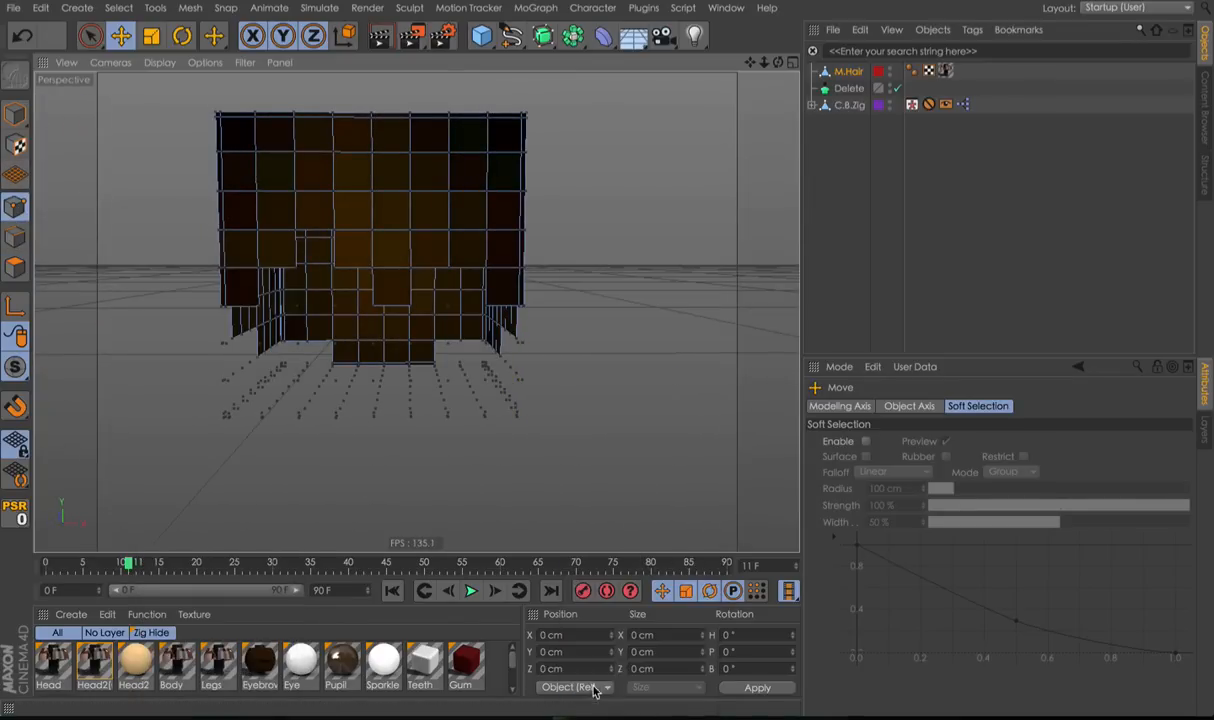
Move the hair mesh along X onto the character's head, to X 0 cm.
click(9, 119)
scroll(335, 207, down, 5)
alt+drag(334, 207, 281, 192)
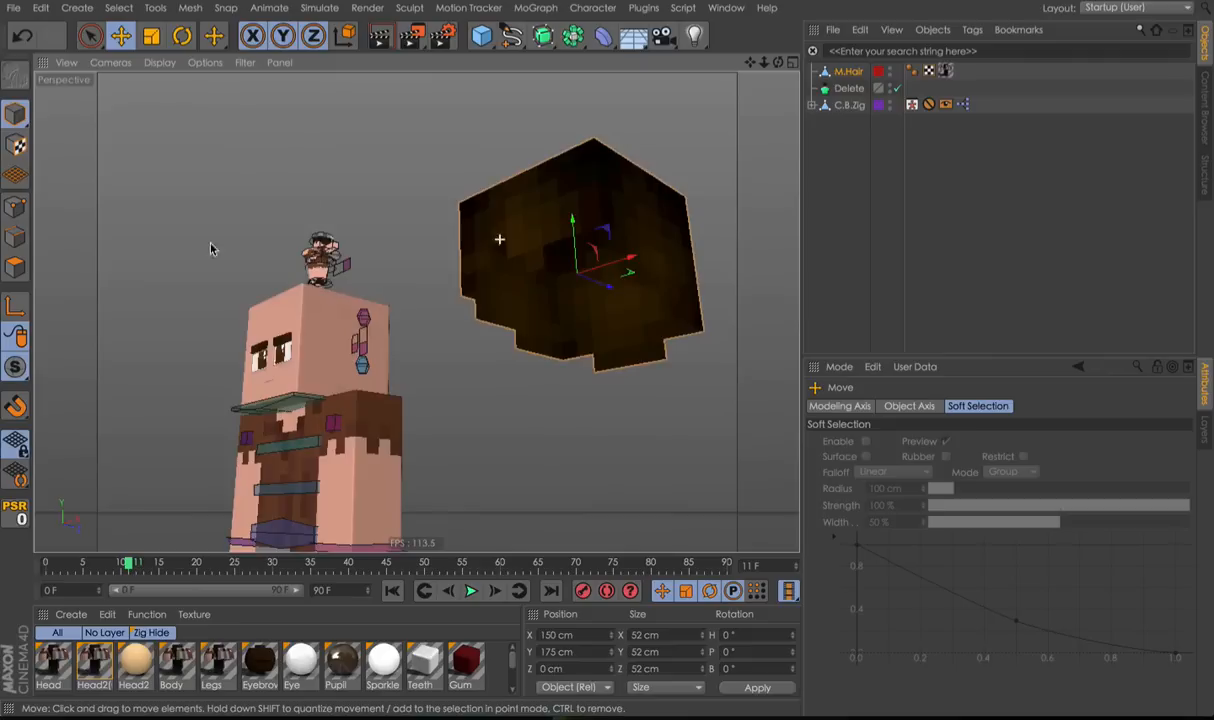
alt+drag(383, 297, 480, 346)
drag(559, 272, 175, 270)
alt+middle_drag(175, 270, 444, 269)
alt+drag(401, 258, 477, 276)
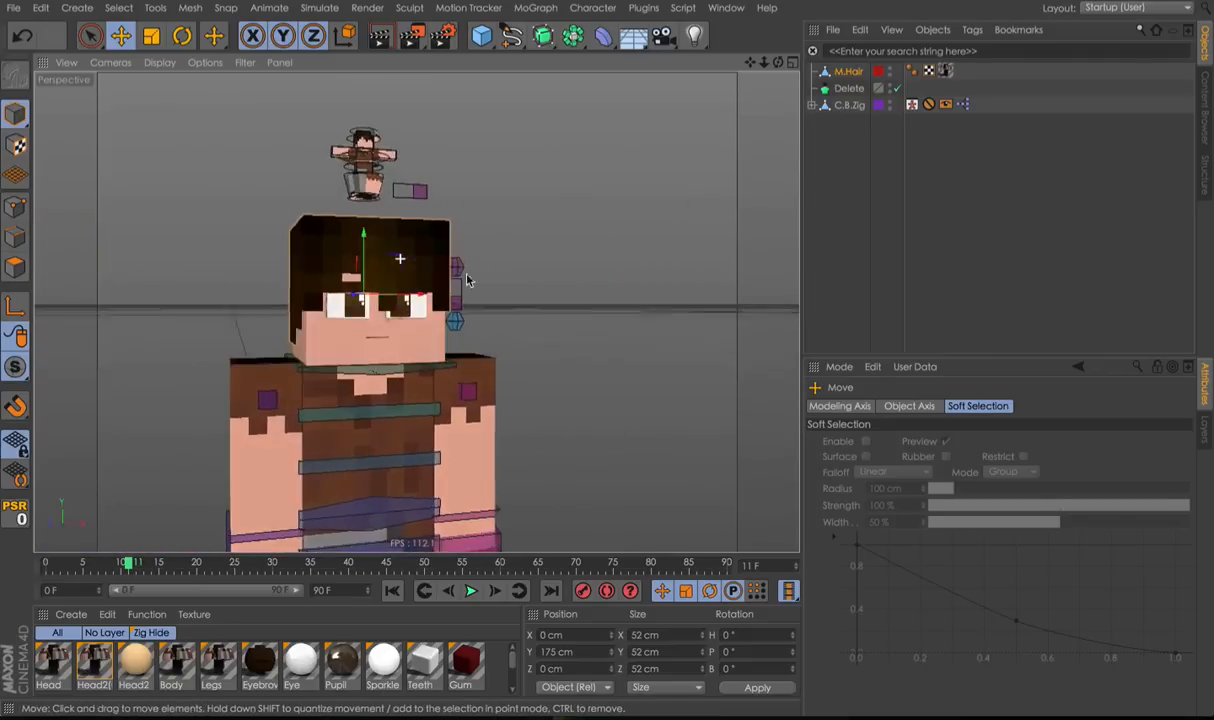
Set the hair mesh's size to 50.5 cm in X, Y and Z.
scroll(346, 262, up, 5)
alt+drag(380, 277, 483, 250)
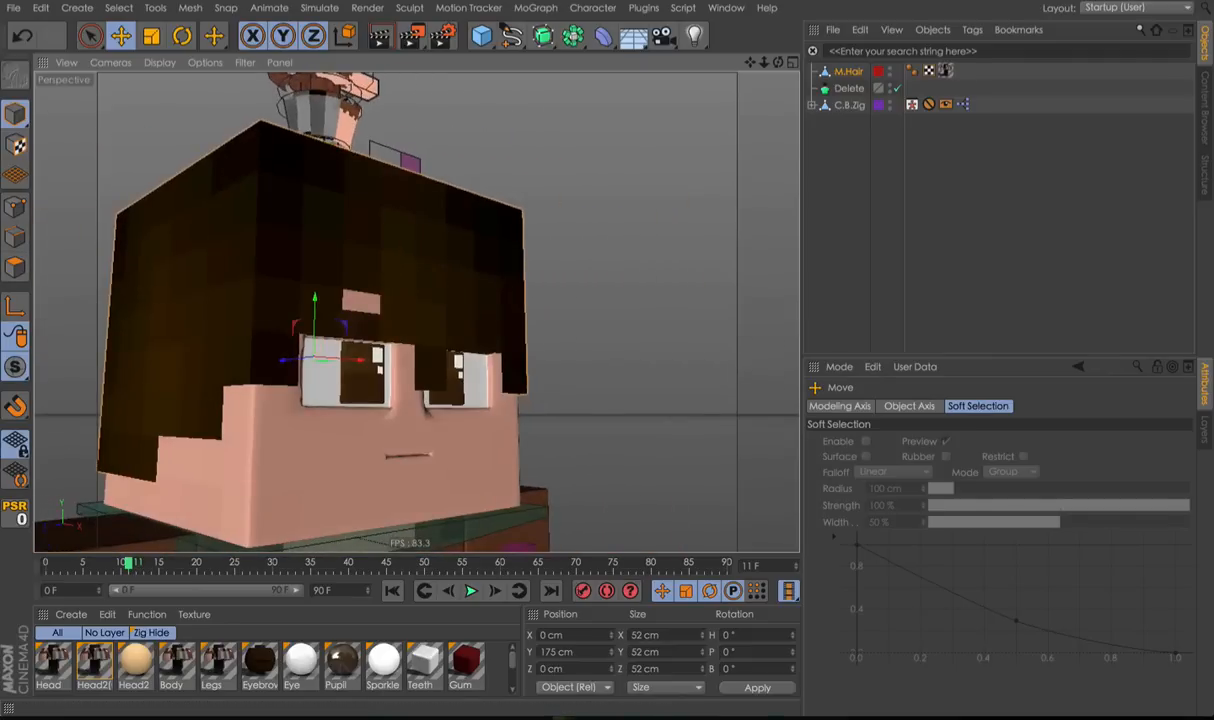
scroll(427, 474, up, 4)
click(660, 635)
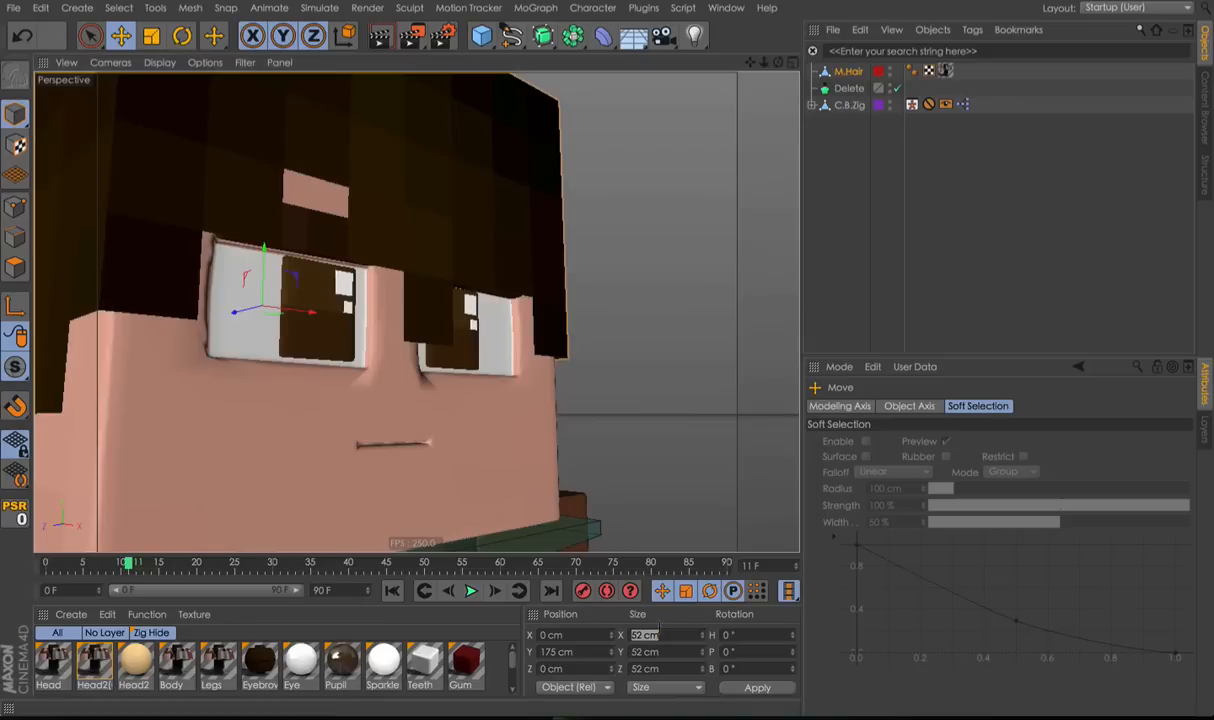
key(Return)
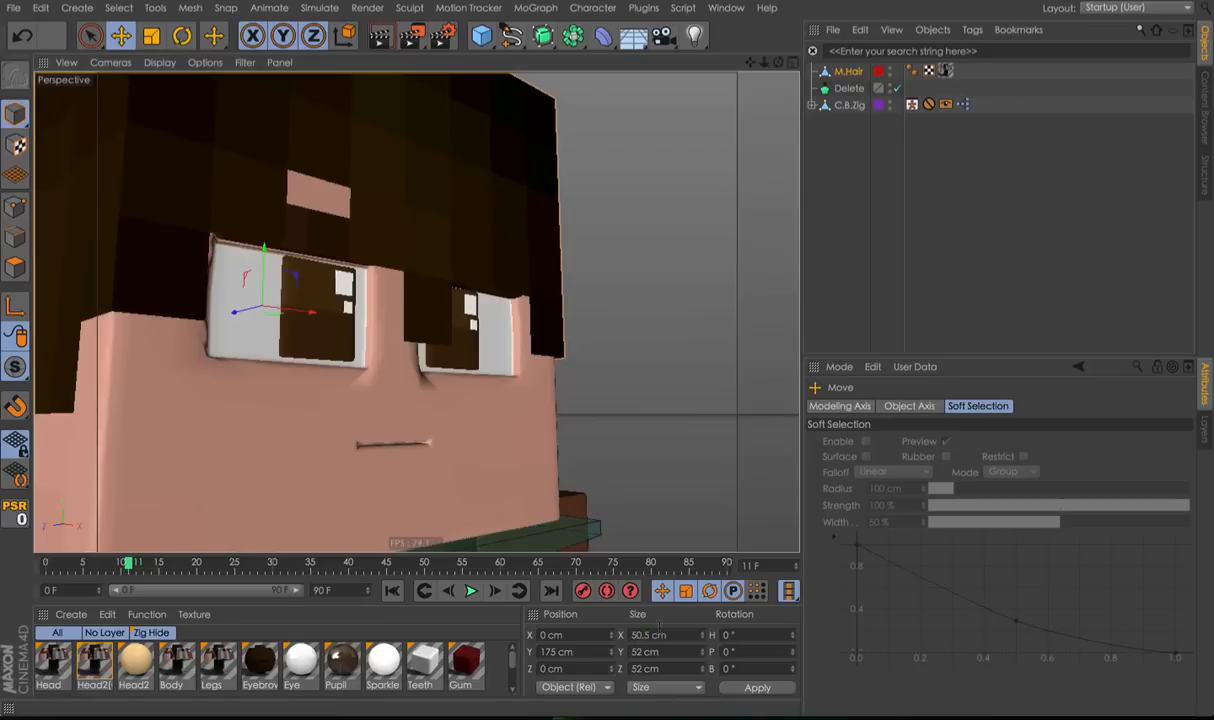
text(50.5)
key(Return)
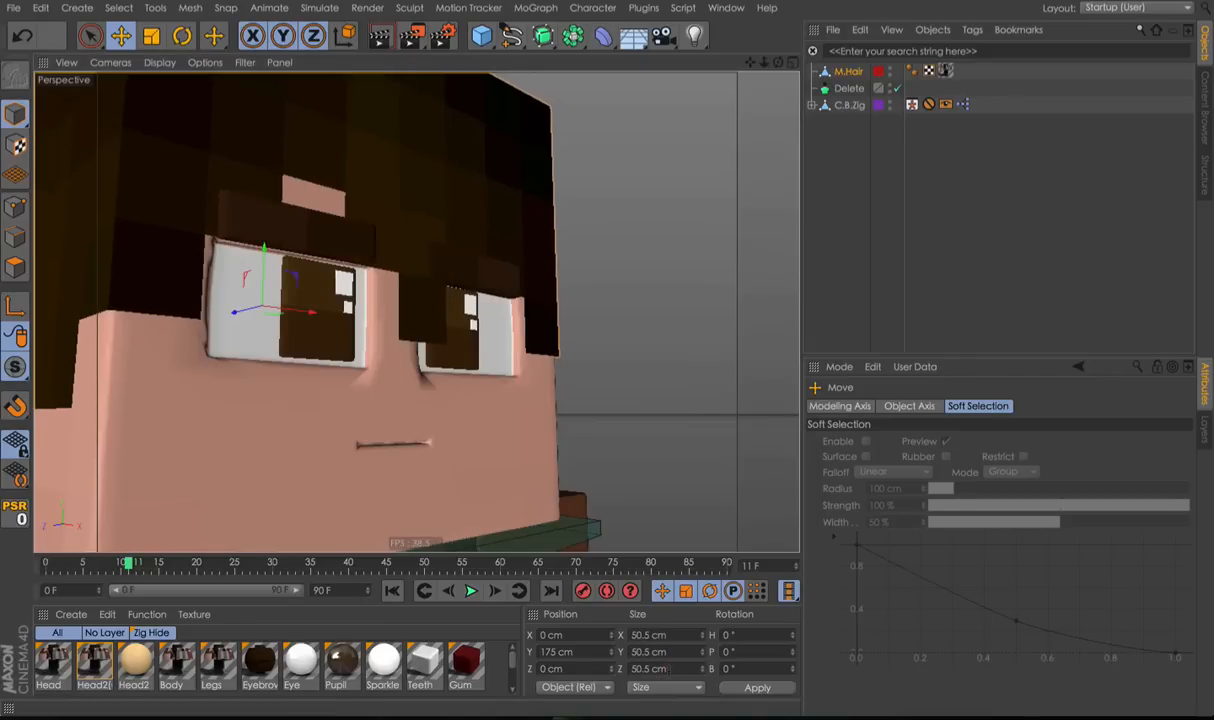
Extrude all polygons of the hair mesh with a maximum angle of 91° and an offset of 0.781 cm.
alt+drag(360, 184, 282, 211)
alt+middle_drag(568, 322, 617, 377)
click(15, 267)
key(ctrl+a)
scroll(596, 308, down, 4)
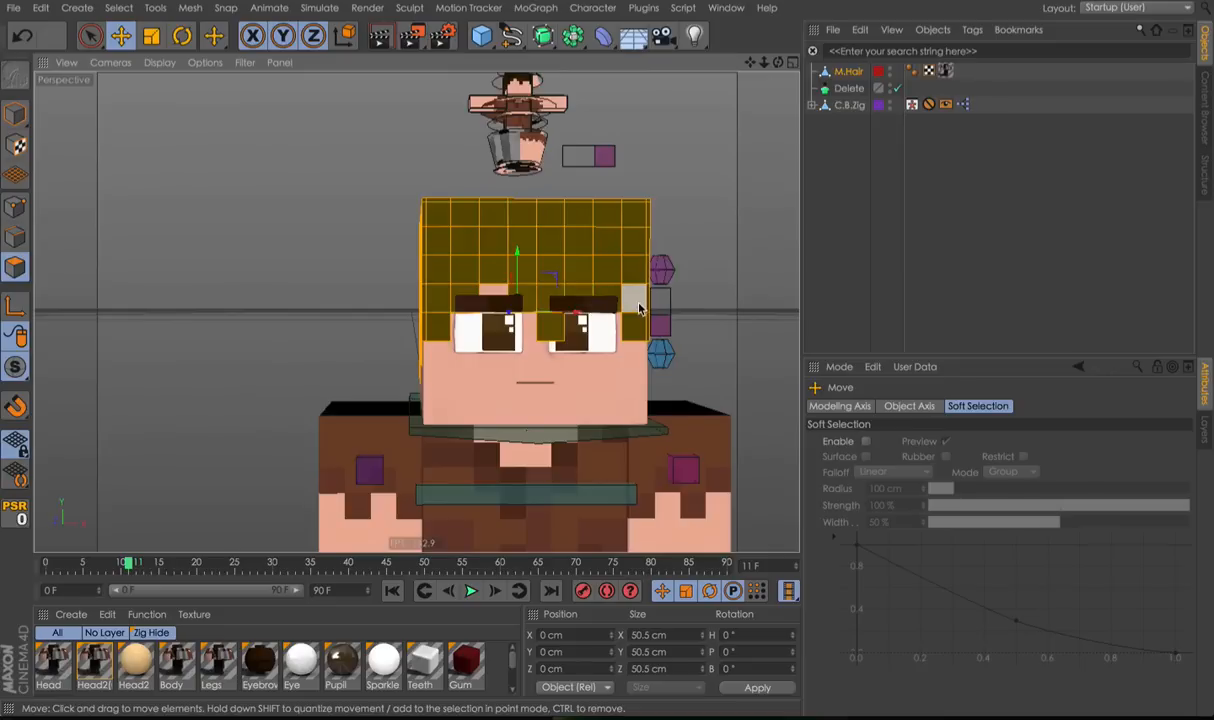
right_click(638, 305)
click(730, 352)
click(926, 442)
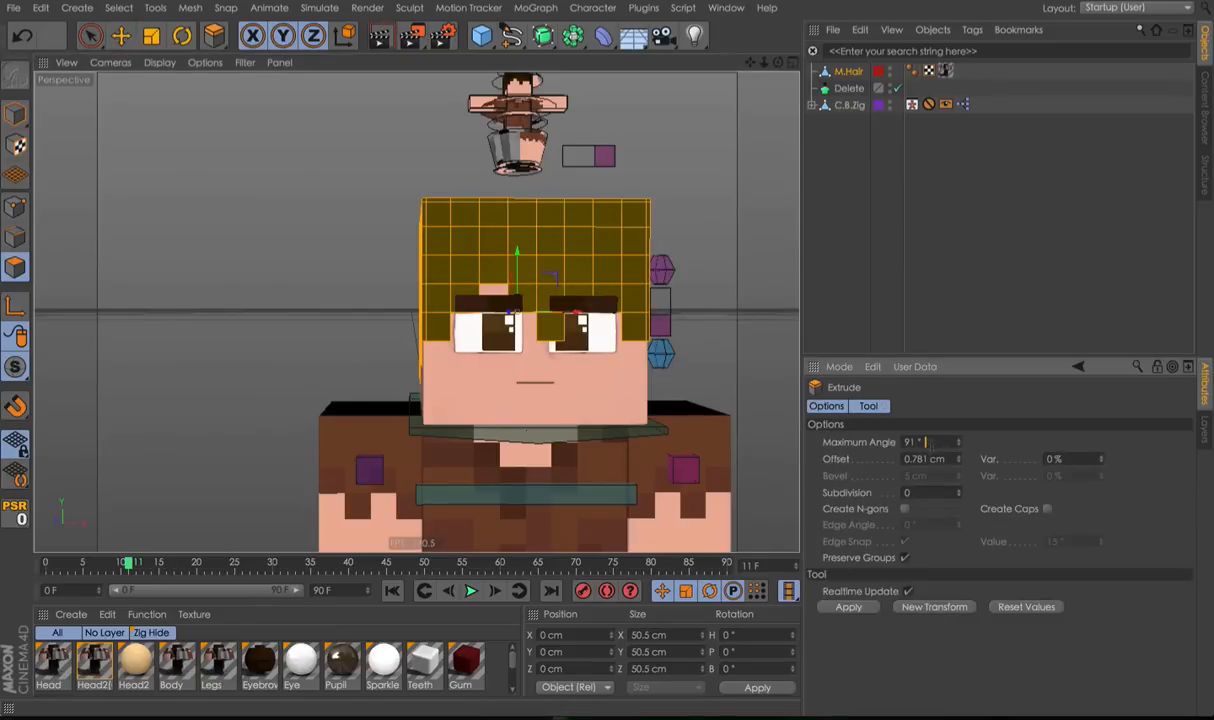
key(Return)
alt+drag(618, 382, 678, 374)
key(ctrl+z)
drag(928, 443, 907, 445)
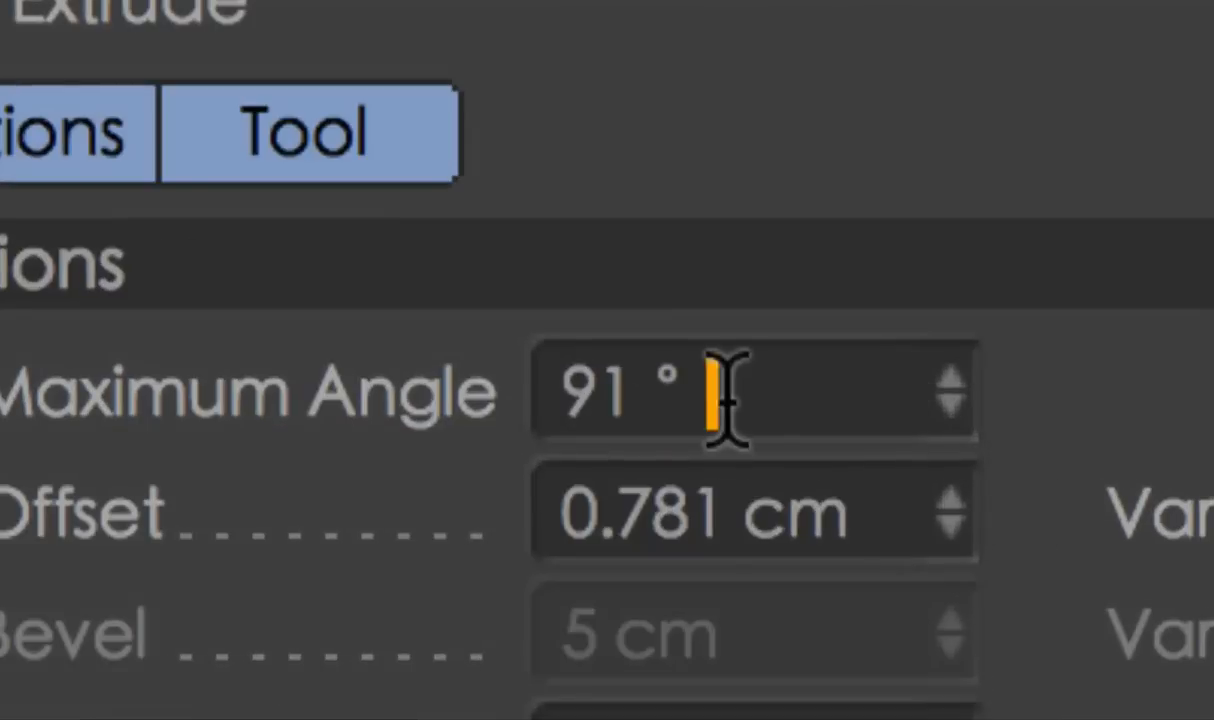
click(740, 508)
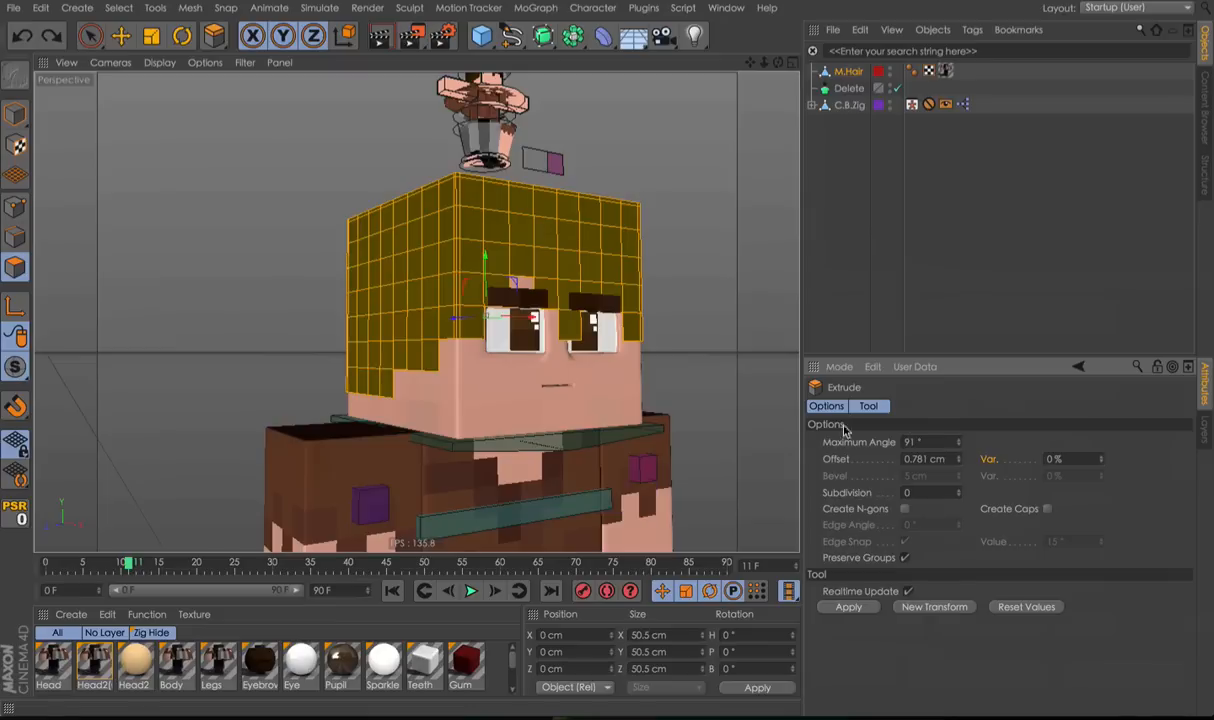
mouse_move(566, 357)
alt+mouse_down()
mouse_move(614, 338)
mouse_move(512, 290)
alt+mouse_up()
click(937, 458)
key(Return)
scroll(612, 301, up, 3)
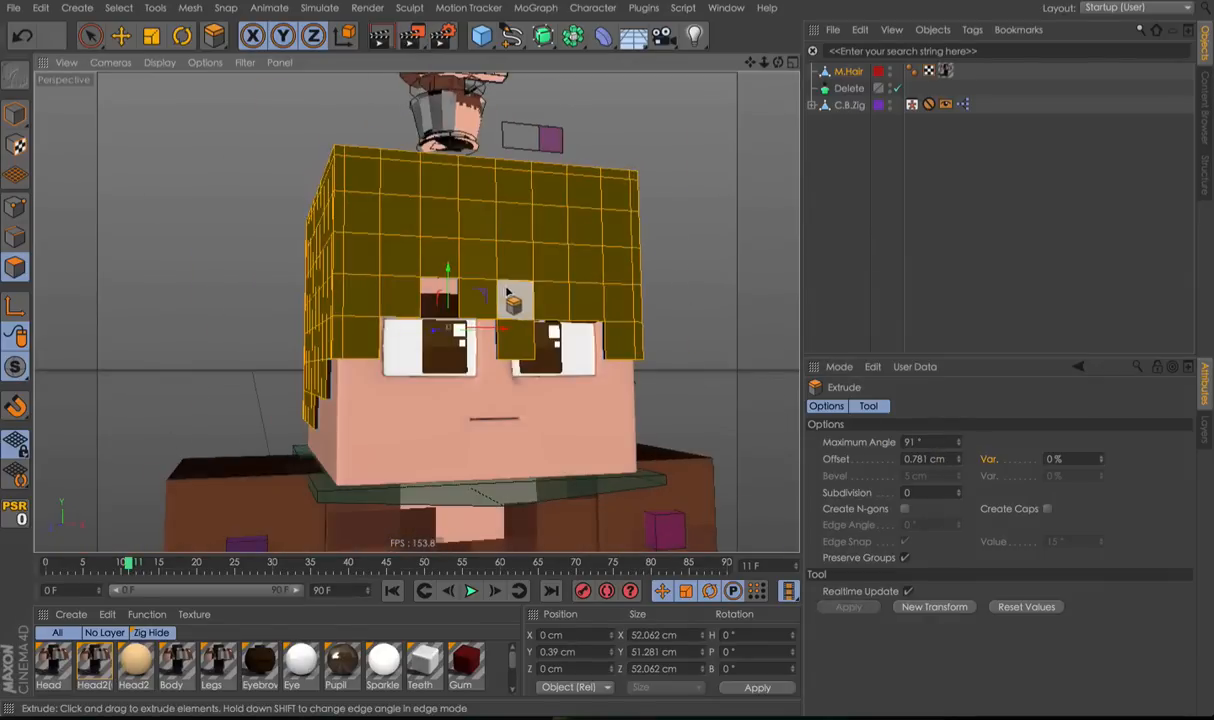
Select the stepped block of central fringe polygons above and between the eyes and extrude it.
scroll(512, 290, up, 5)
key(space)
mouse_move(512, 363)
mouse_down()
mouse_move(437, 238)
mouse_move(382, 203)
mouse_move(425, 162)
mouse_up()
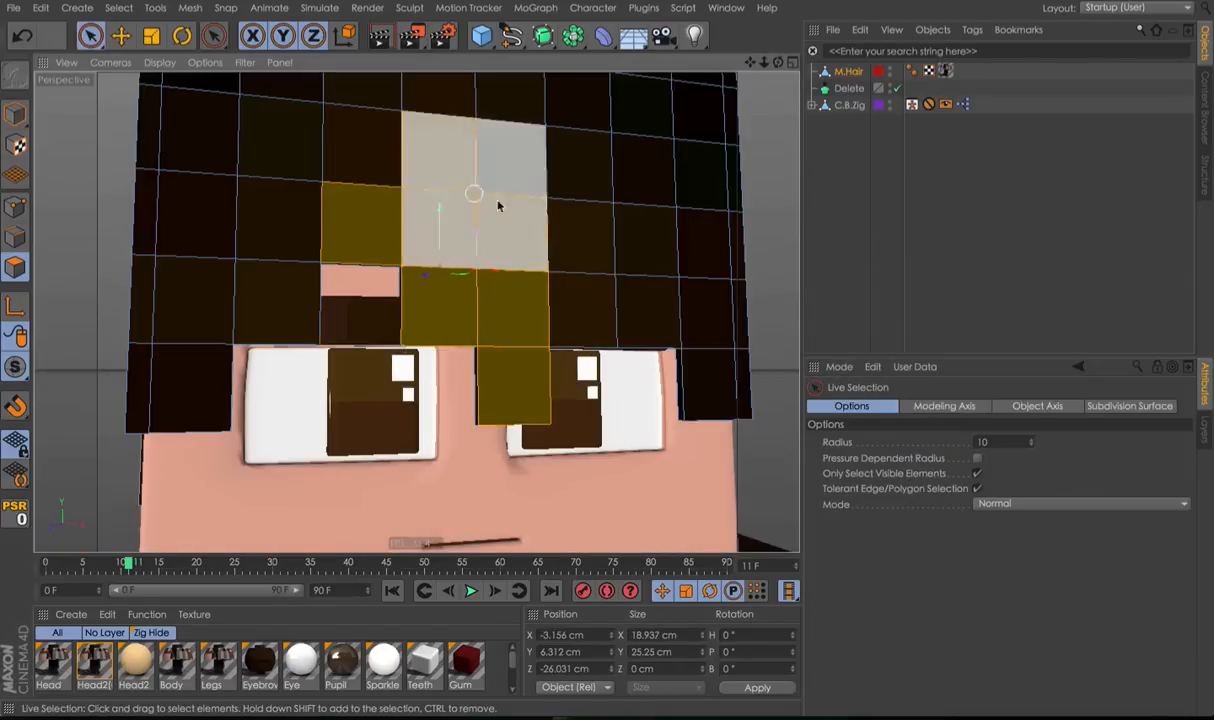
alt+drag(560, 236, 527, 280)
key(m)
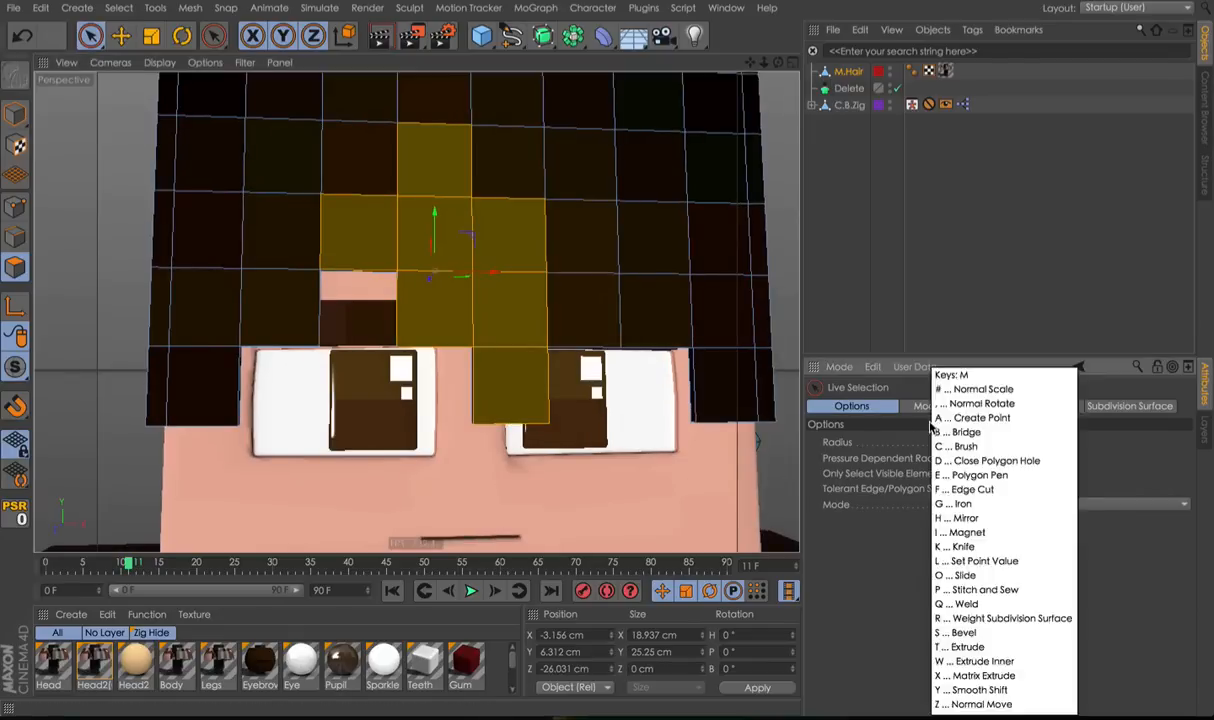
key(t)
Select the arch of front polygons around the raised fringe block and extrude it with an offset of 3.15/2.
key(space)
mouse_move(515, 238)
alt+mouse_down()
mouse_move(569, 295)
mouse_move(557, 151)
alt+mouse_up()
alt+middle_drag(557, 151, 586, 245)
drag(664, 192, 567, 195)
click(656, 260)
mouse_move(618, 395)
mouse_down()
mouse_move(472, 179)
mouse_move(404, 198)
mouse_up()
key(d)
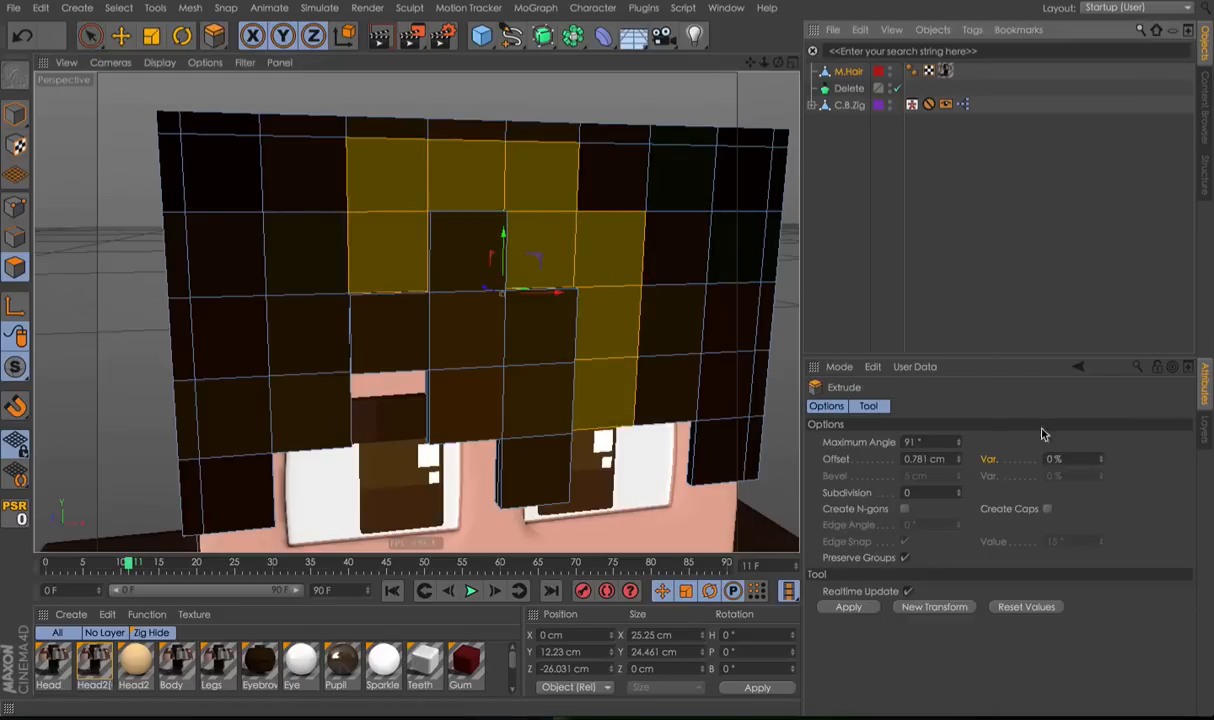
click(938, 441)
text(3.15/2)
key(Return)
alt+drag(604, 331, 606, 280)
Select the column of three front hair polygons beside the forehead gap and extrude it.
key(space)
click(311, 274)
drag(311, 274, 312, 400)
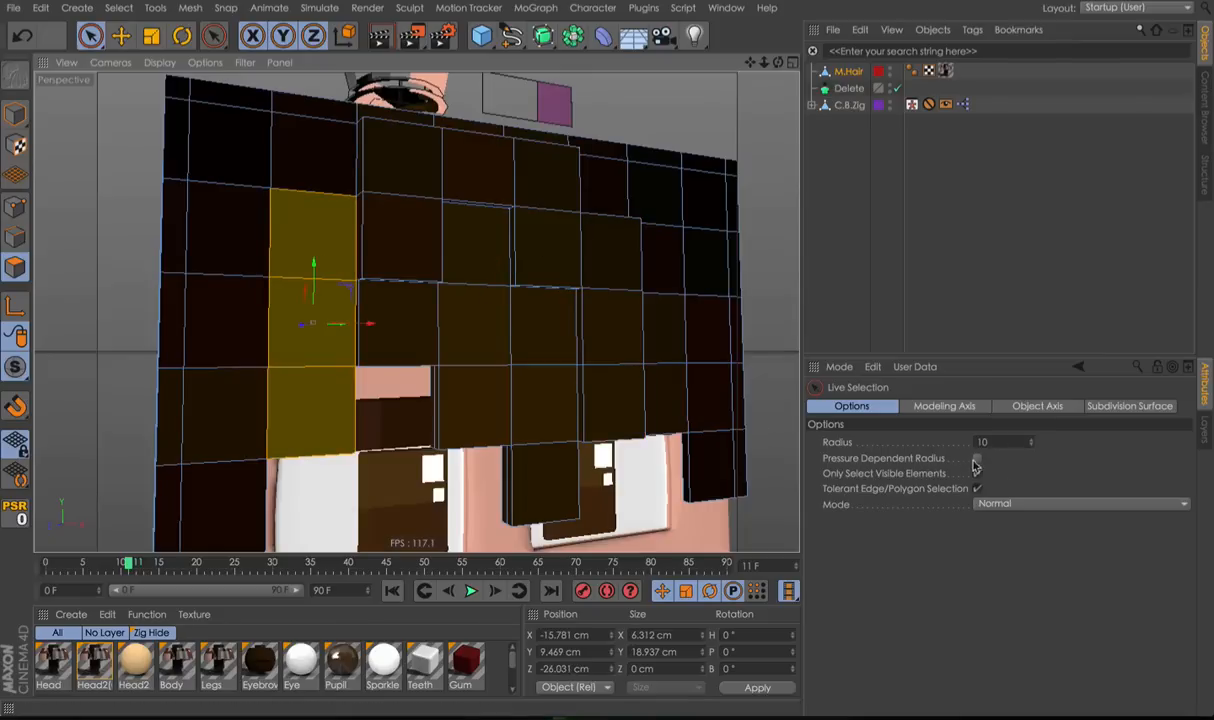
key(d)
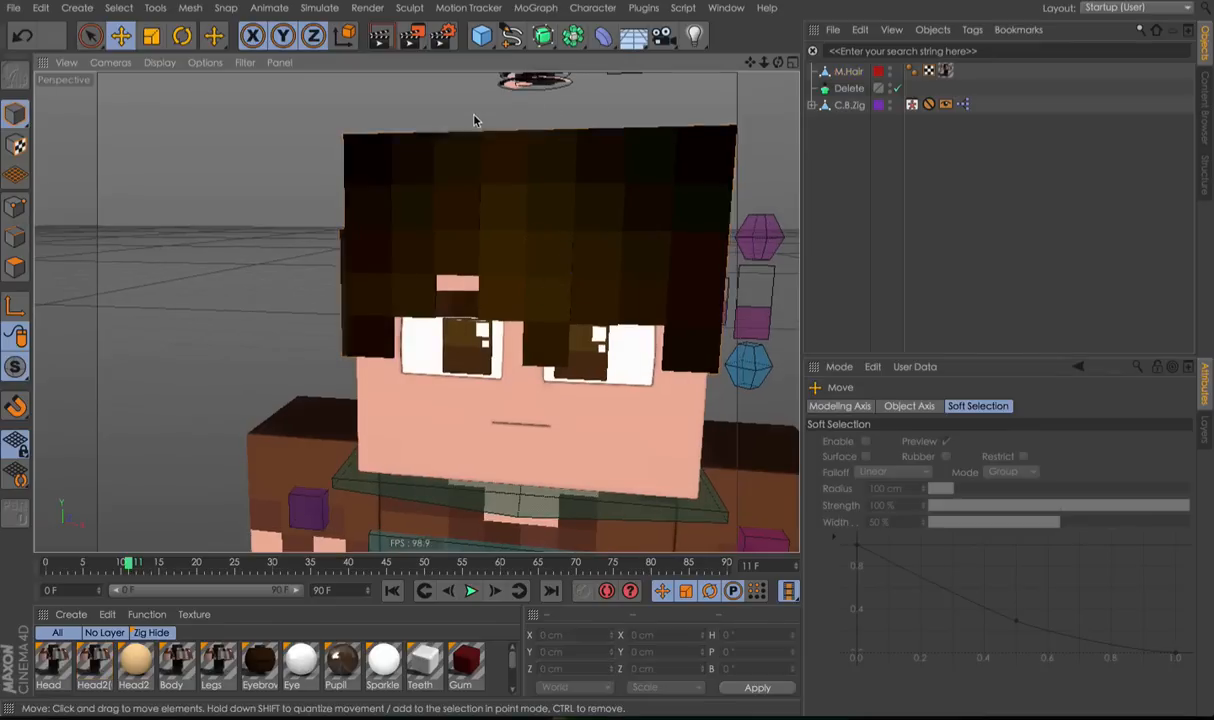
Remove the object named Delete from the scene.
alt+drag(477, 119, 485, 193)
click(508, 372)
alt+middle_drag(596, 208, 603, 304)
alt+drag(603, 304, 602, 258)
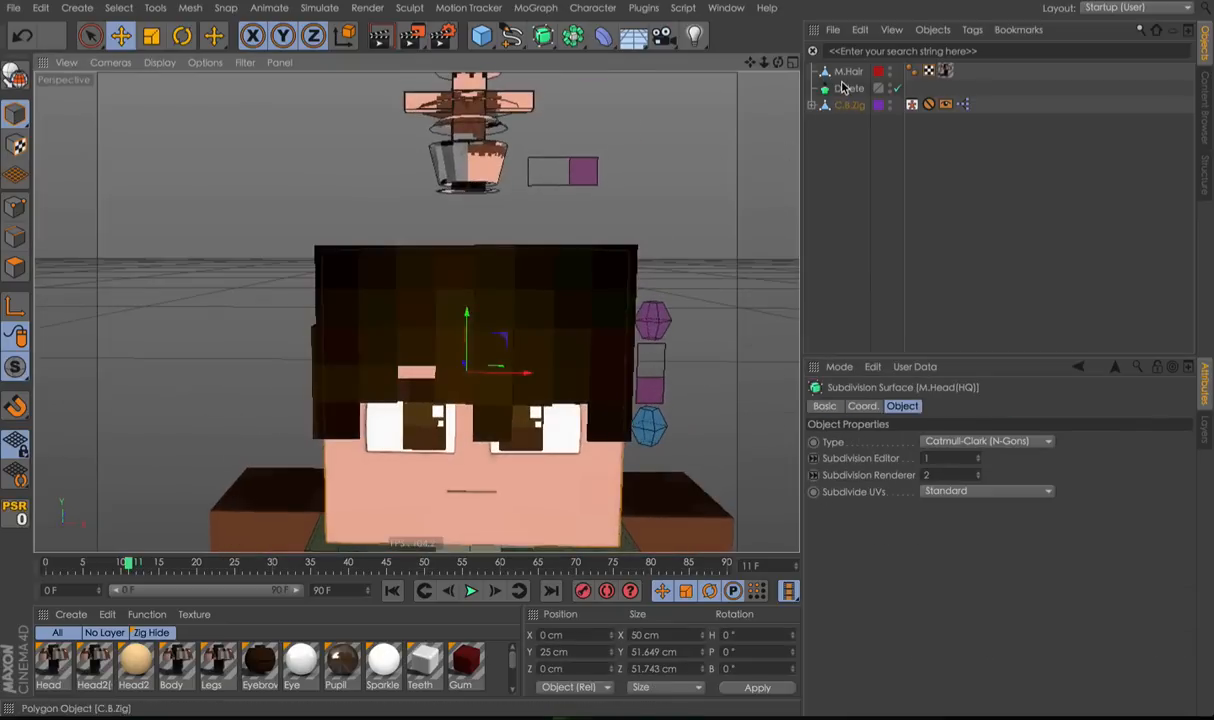
click(846, 89)
click(845, 73)
click(820, 125)
click(846, 88)
key(Delete)
Expand the C.B.Zig hierarchy and place M.Hair inside M.Head2(HQ), above M.X1.Head2(HQ).
click(812, 89)
drag(942, 355, 978, 260)
drag(985, 196, 986, 194)
alt+drag(602, 393, 905, 233)
drag(1020, 207, 988, 179)
key(ctrl+z)
key(ctrl+z)
drag(561, 348, 355, 241)
key(ctrl+z)
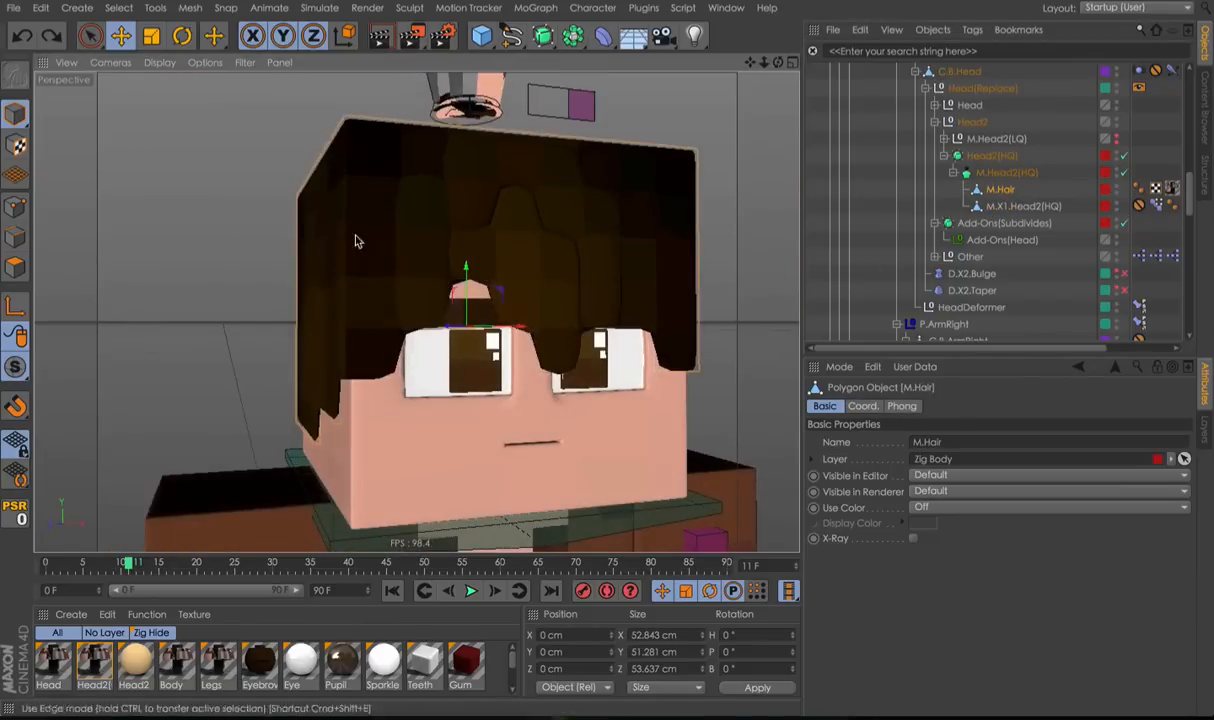
Try sliding the E.MeshSwitch control to X 4.192 cm and undo the move.
click(20, 266)
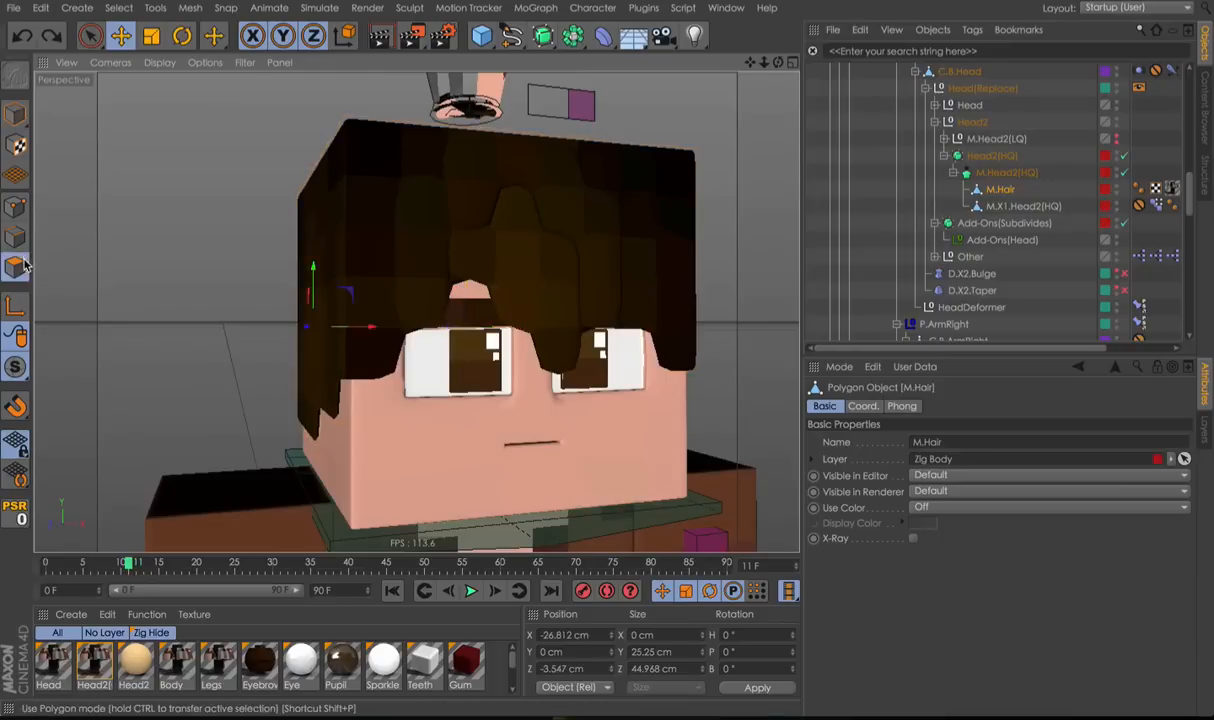
click(583, 112)
drag(600, 105, 576, 118)
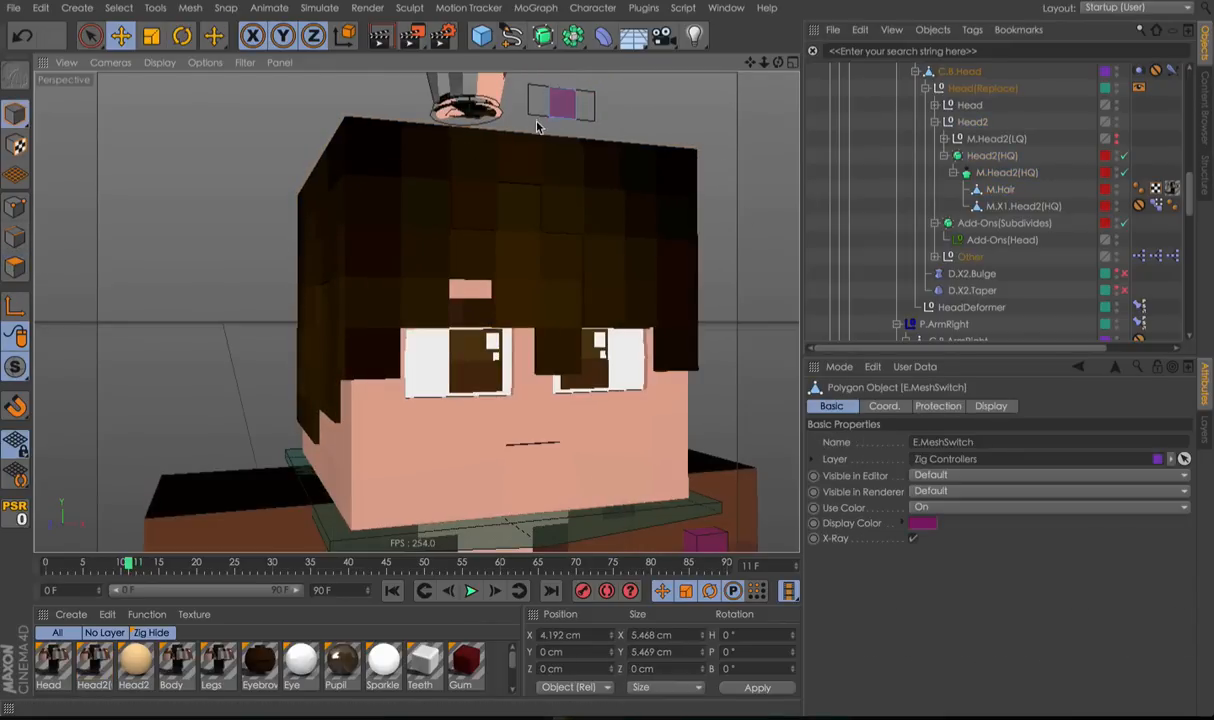
key(ctrl+z)
Select the M.Hair object inside M.Head2(HQ) and activate the Knife tool for it.
click(15, 266)
right_click(330, 265)
click(1035, 208)
click(992, 190)
right_click(592, 297)
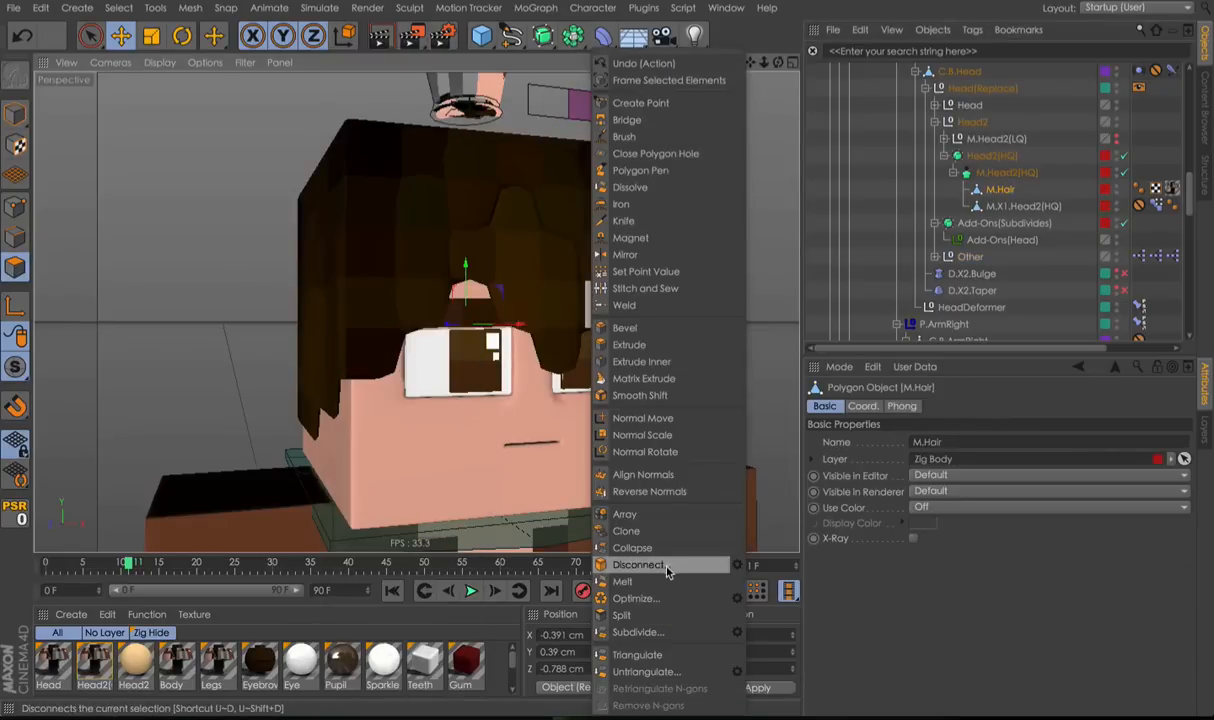
click(624, 222)
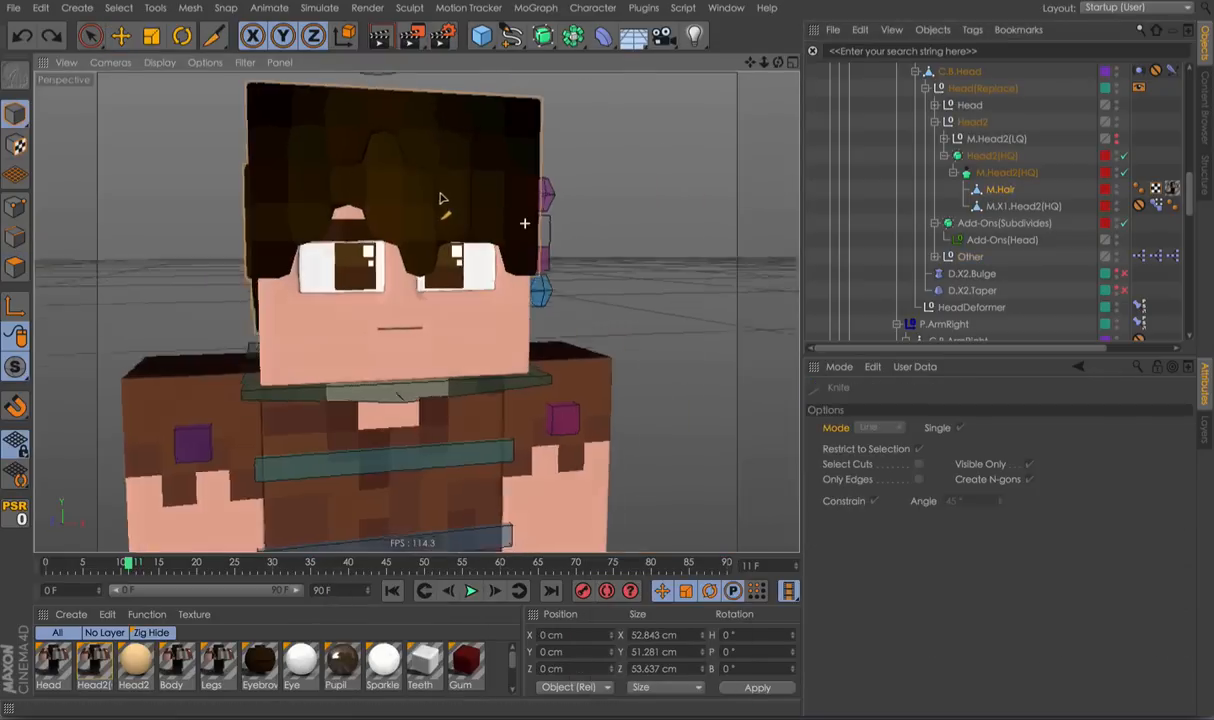
alt+drag(442, 199, 431, 187)
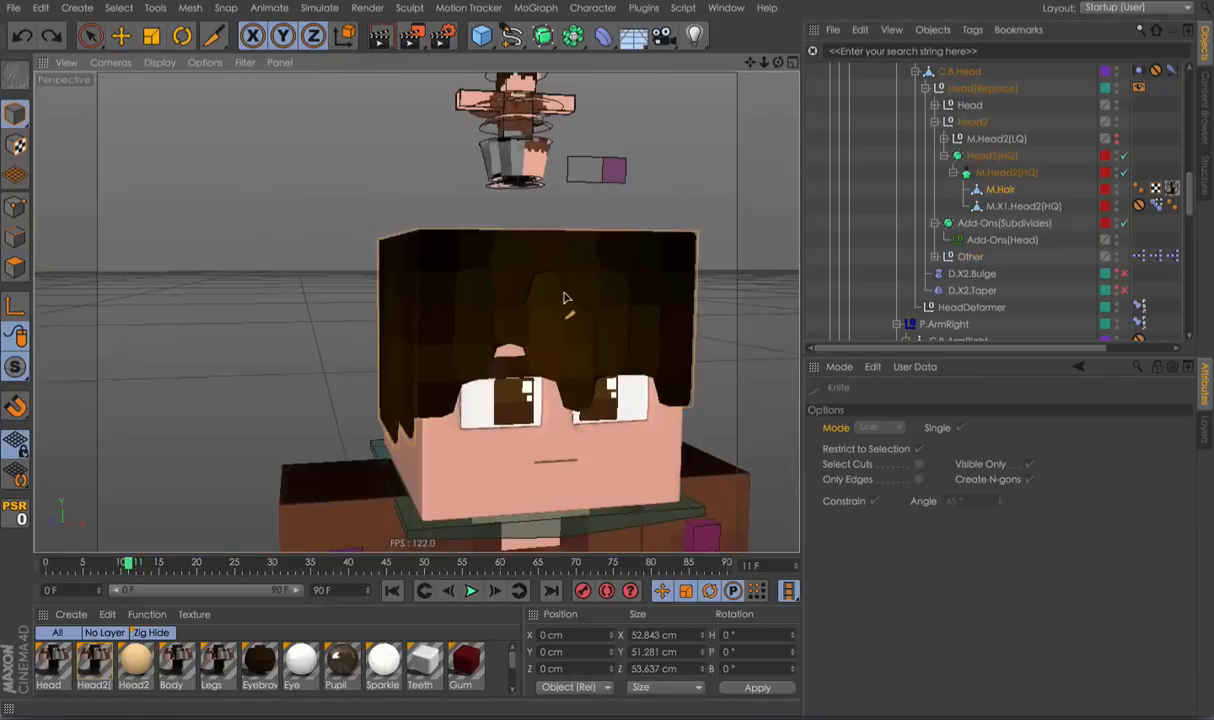
alt+drag(640, 291, 535, 257)
Switch M.Hair to polygon editing and set the Knife tool to Loop mode.
click(15, 267)
right_click(305, 255)
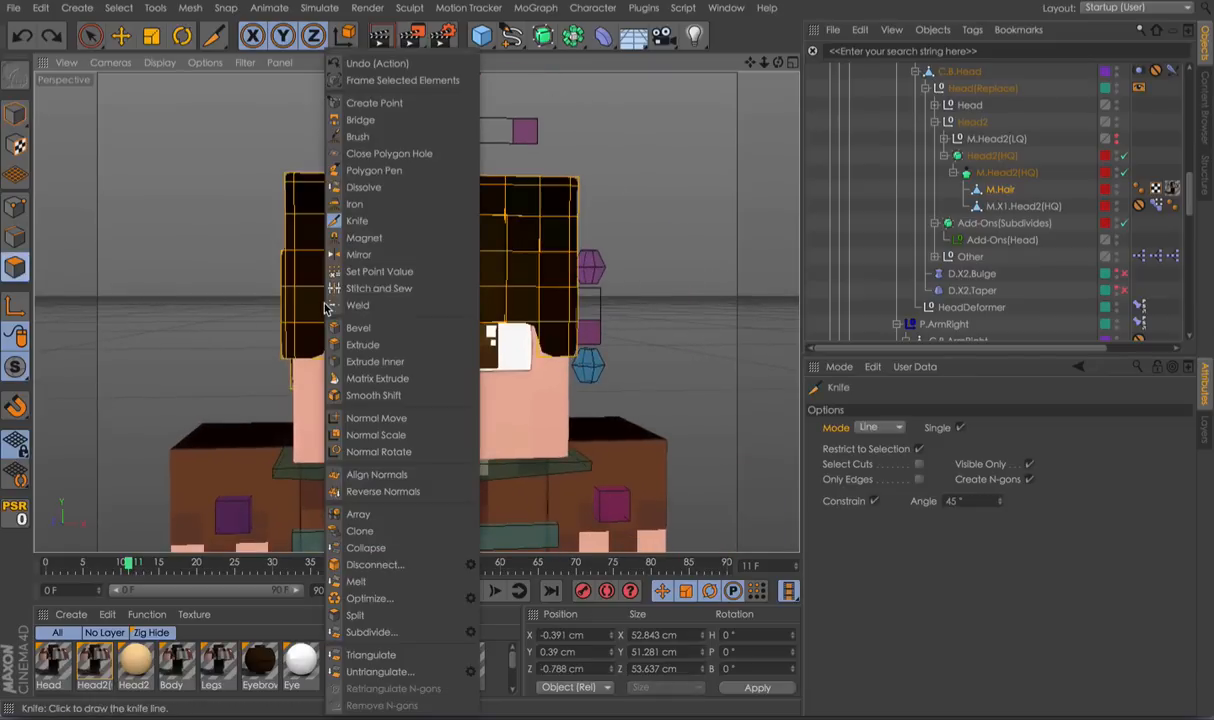
click(380, 223)
click(918, 449)
alt+drag(600, 360, 524, 345)
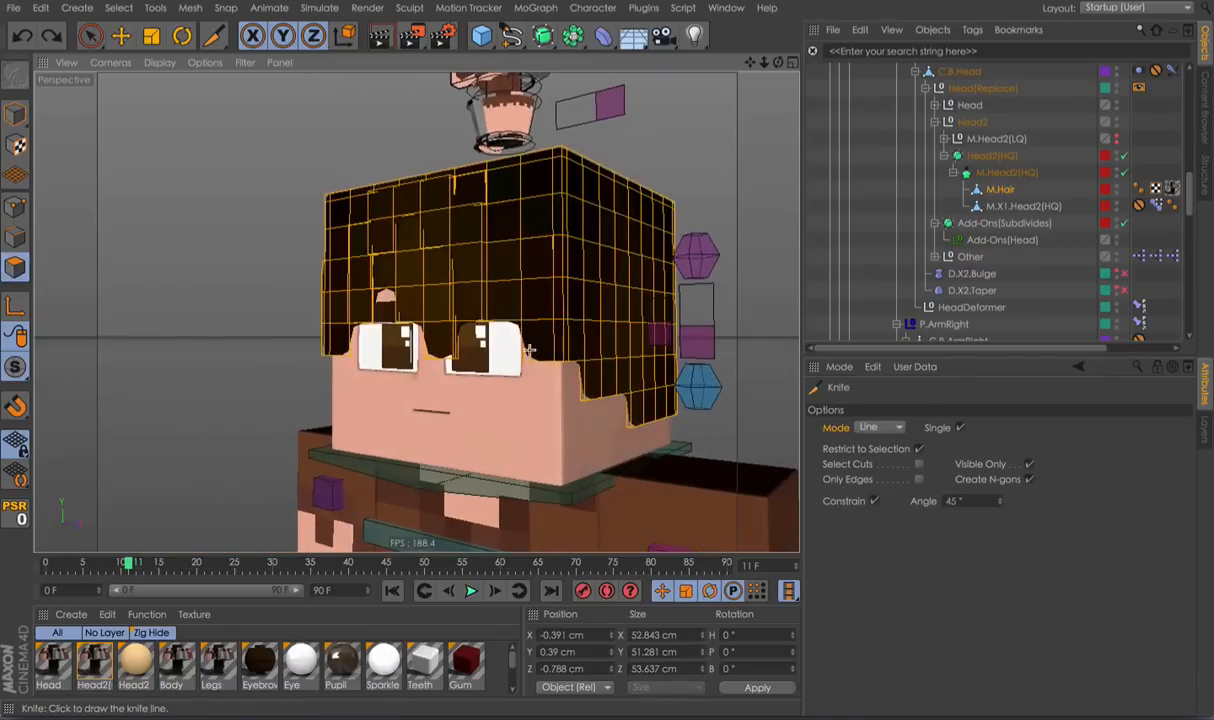
scroll(432, 355, up, 4)
click(878, 427)
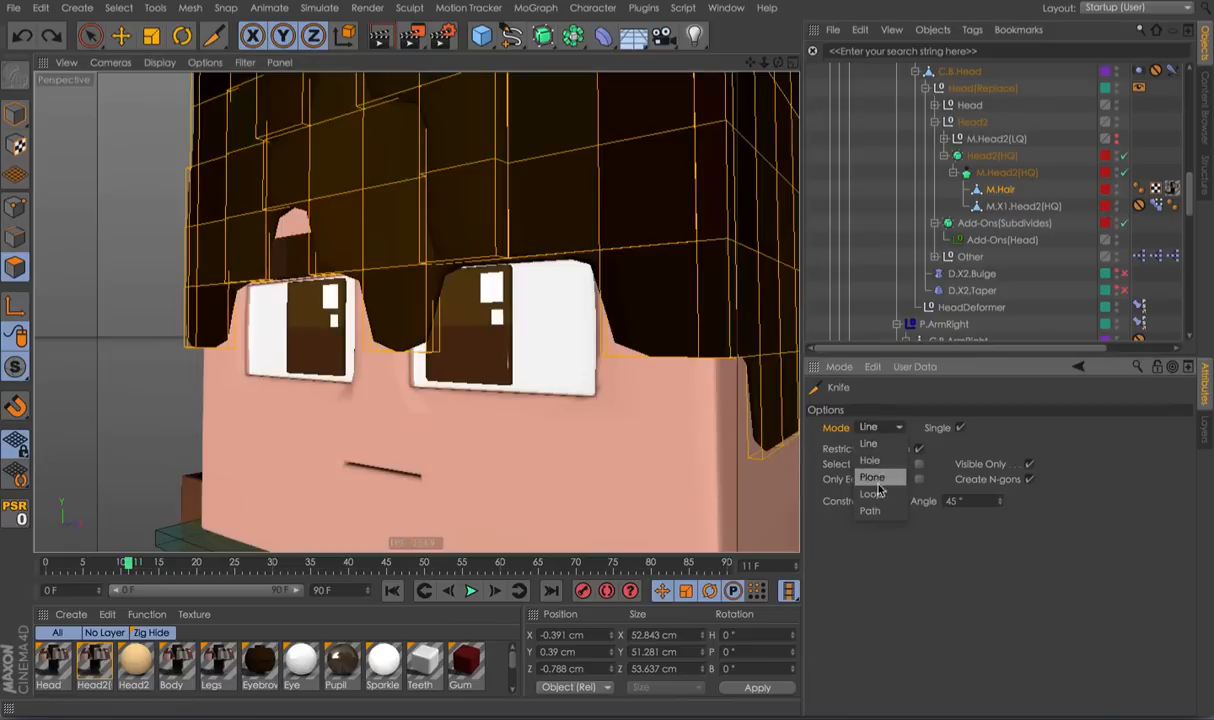
click(872, 493)
Cut supporting edge loops close to the edges of the front hair strand between the eyes and around the forehead gap.
scroll(436, 350, up, 5)
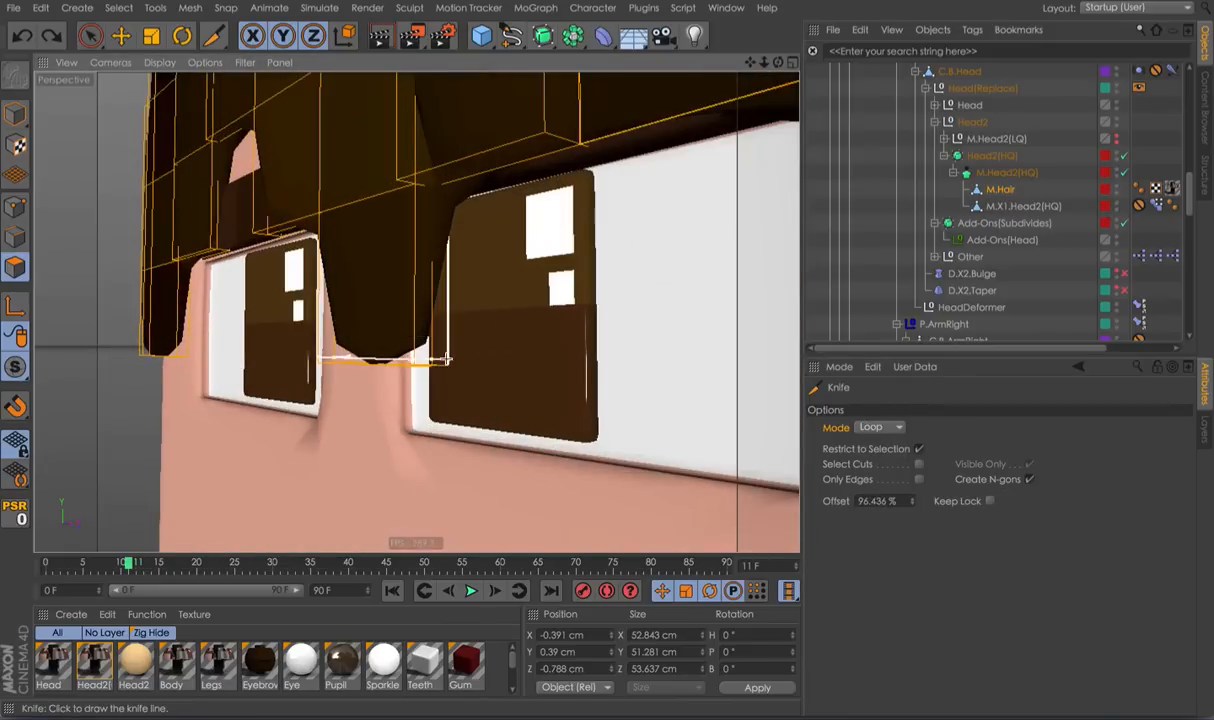
alt+drag(443, 322, 409, 306)
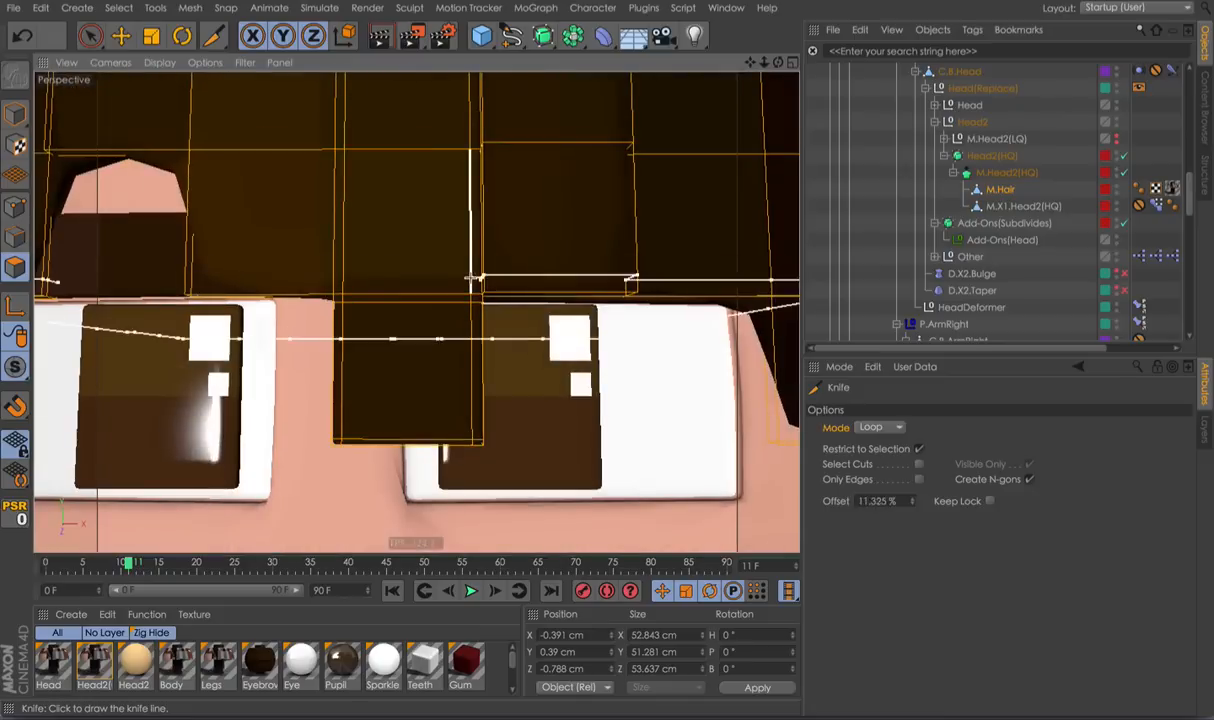
alt+drag(186, 287, 376, 300)
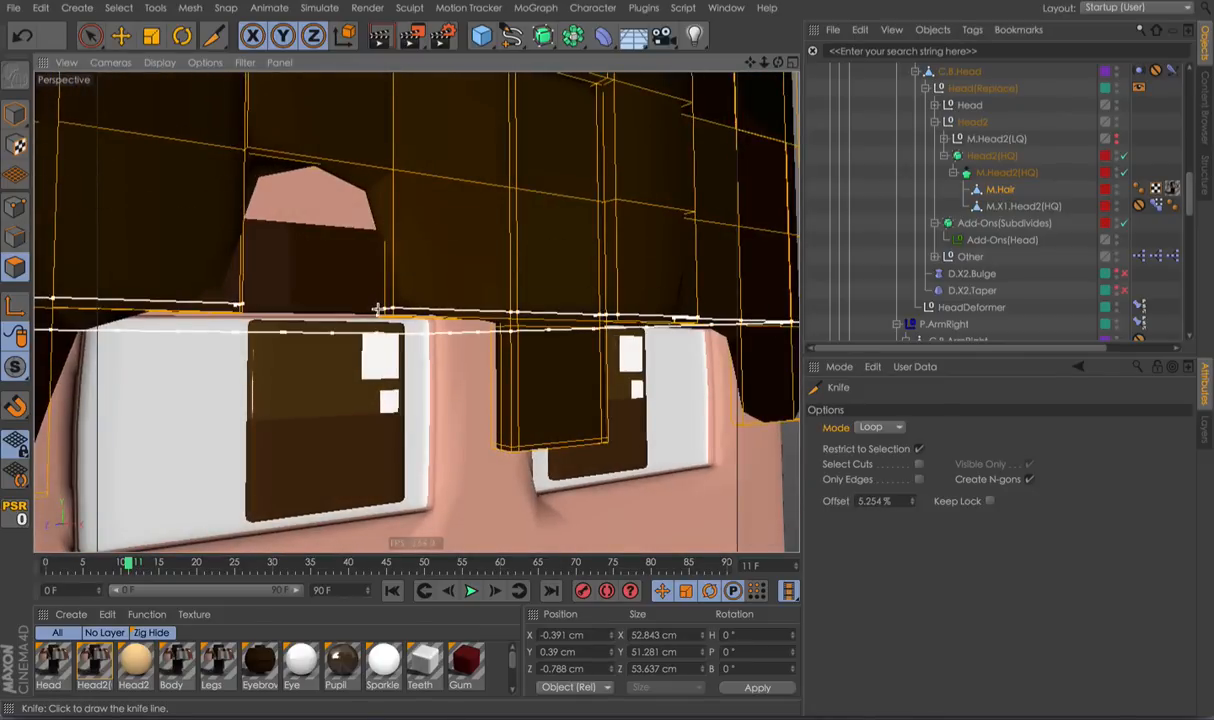
alt+drag(378, 309, 406, 267)
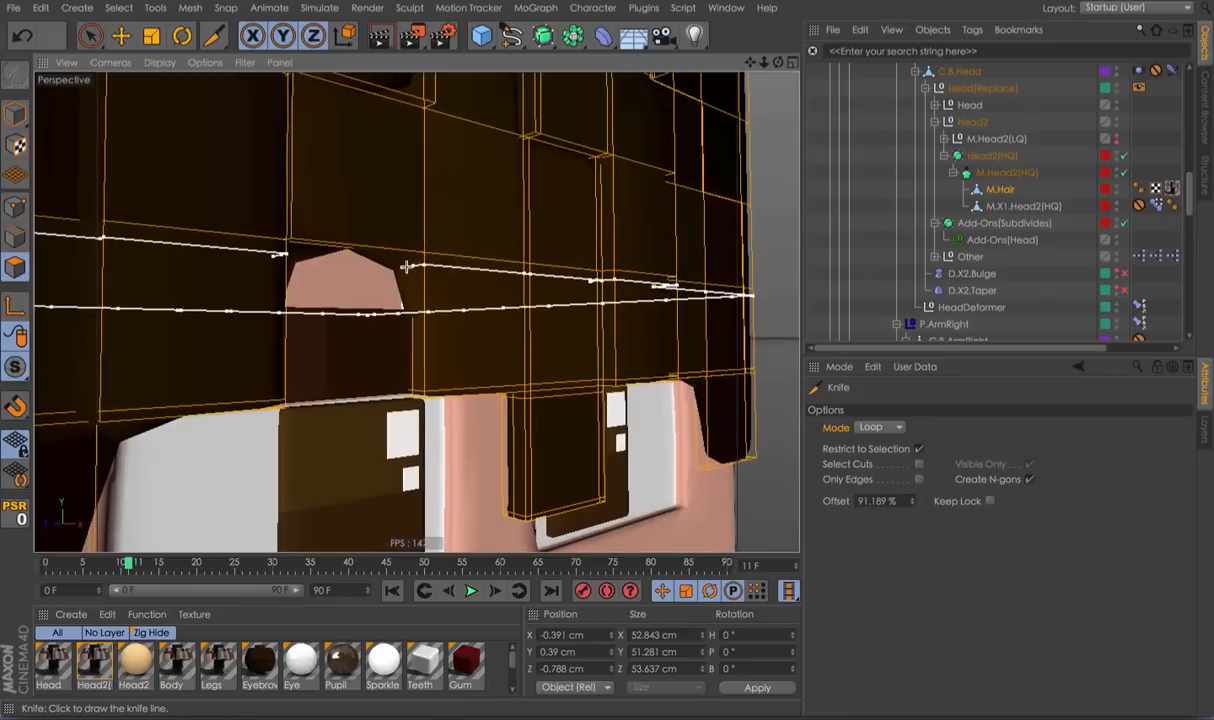
Cut edge loops close to the horizontal edges of the M.Hair mesh above the eyes with the Knife's Loop mode.
click(424, 244)
alt+drag(438, 249, 378, 359)
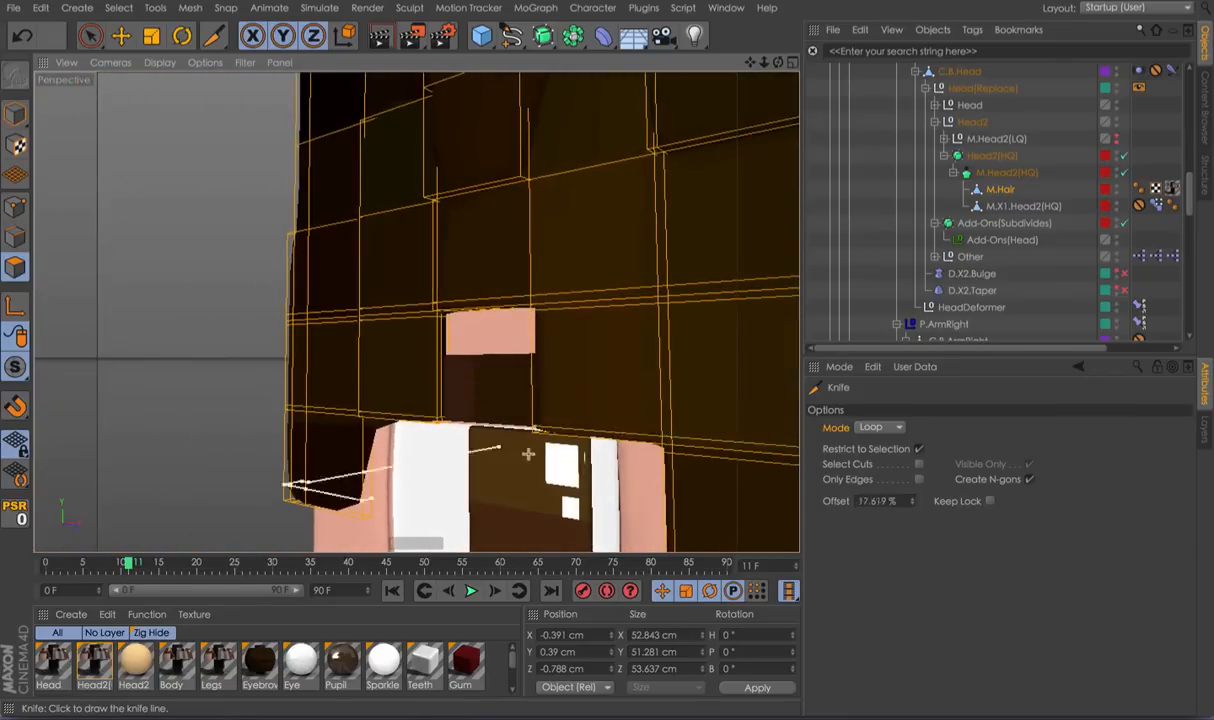
alt+drag(466, 404, 580, 406)
alt+drag(417, 312, 440, 450)
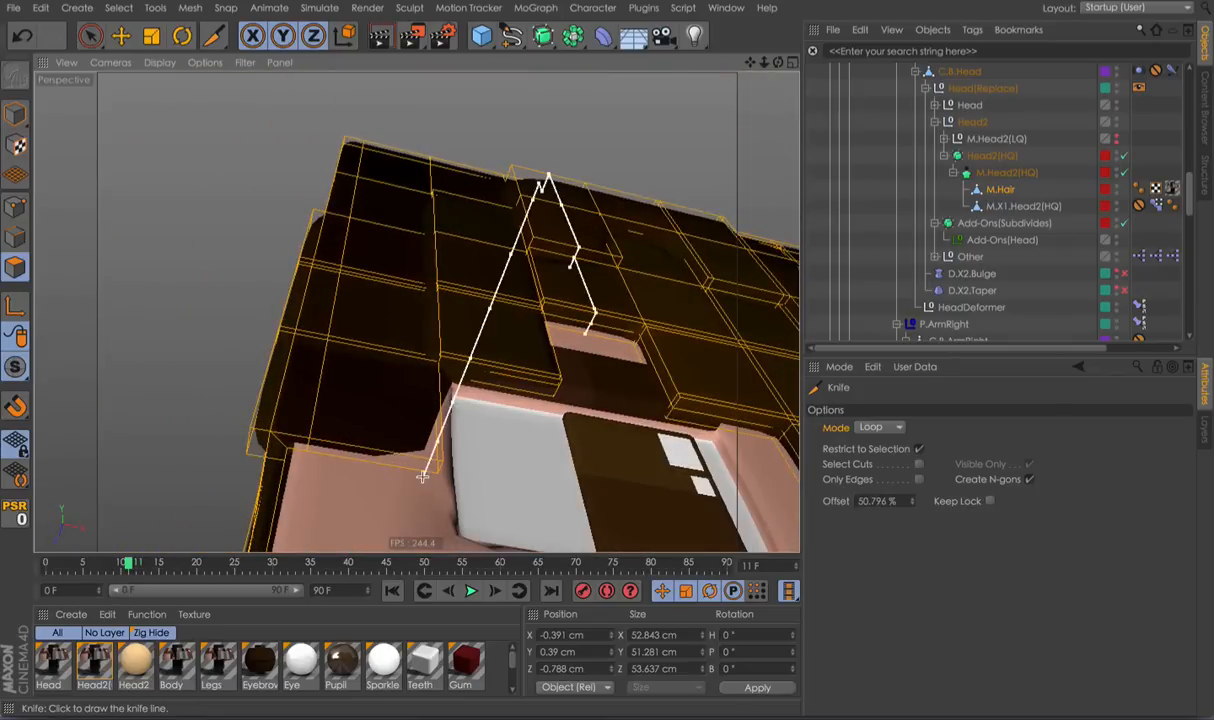
Add supporting loop cuts beside the edges of the hair blocks along the front fringe.
alt+drag(422, 473, 417, 409)
alt+drag(422, 468, 405, 401)
alt+drag(436, 333, 482, 396)
alt+middle_drag(405, 304, 437, 317)
alt+drag(428, 314, 461, 306)
alt+right_drag(417, 313, 395, 350)
alt+middle_drag(505, 200, 420, 355)
mouse_move(440, 350)
alt+right_down()
mouse_move(515, 377)
mouse_move(450, 360)
alt+right_up()
alt+drag(474, 179, 486, 325)
alt+drag(508, 322, 488, 329)
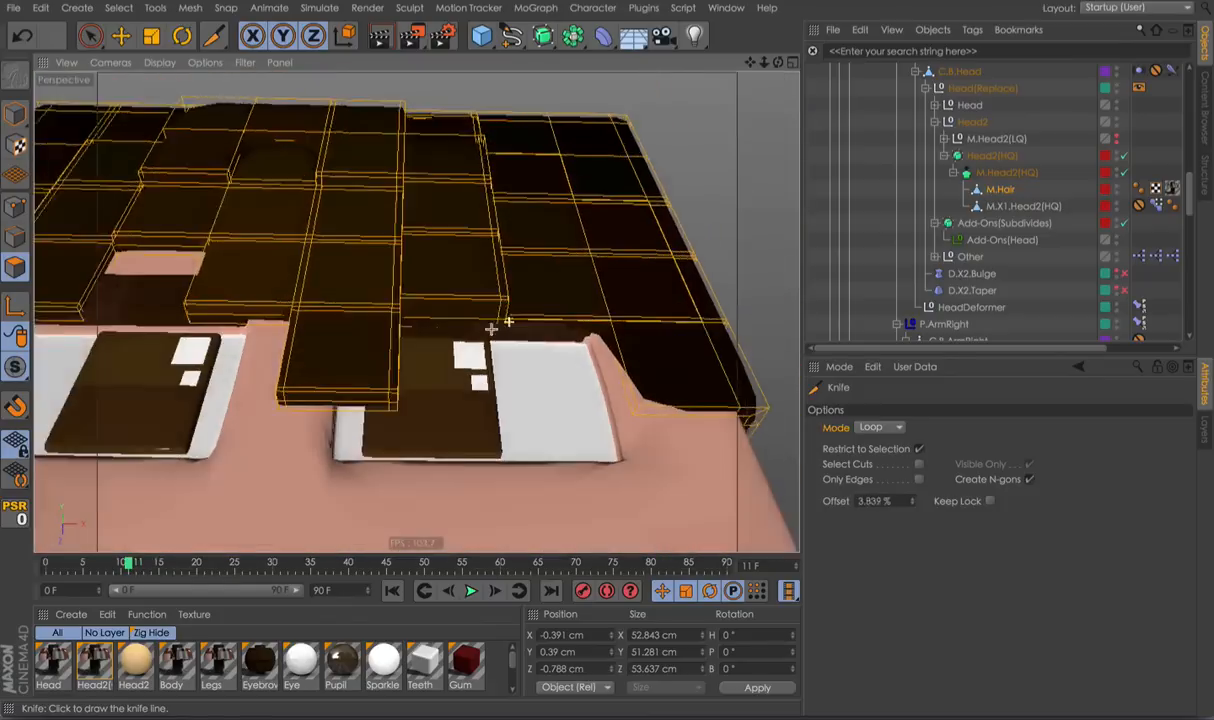
Add loop cuts next to the vertical edges of the hair section at the outer corner of the eye.
alt+right_drag(488, 329, 518, 330)
alt+middle_drag(509, 316, 461, 306)
alt+right_drag(461, 308, 415, 315)
alt+drag(465, 320, 488, 379)
alt+middle_drag(540, 322, 493, 281)
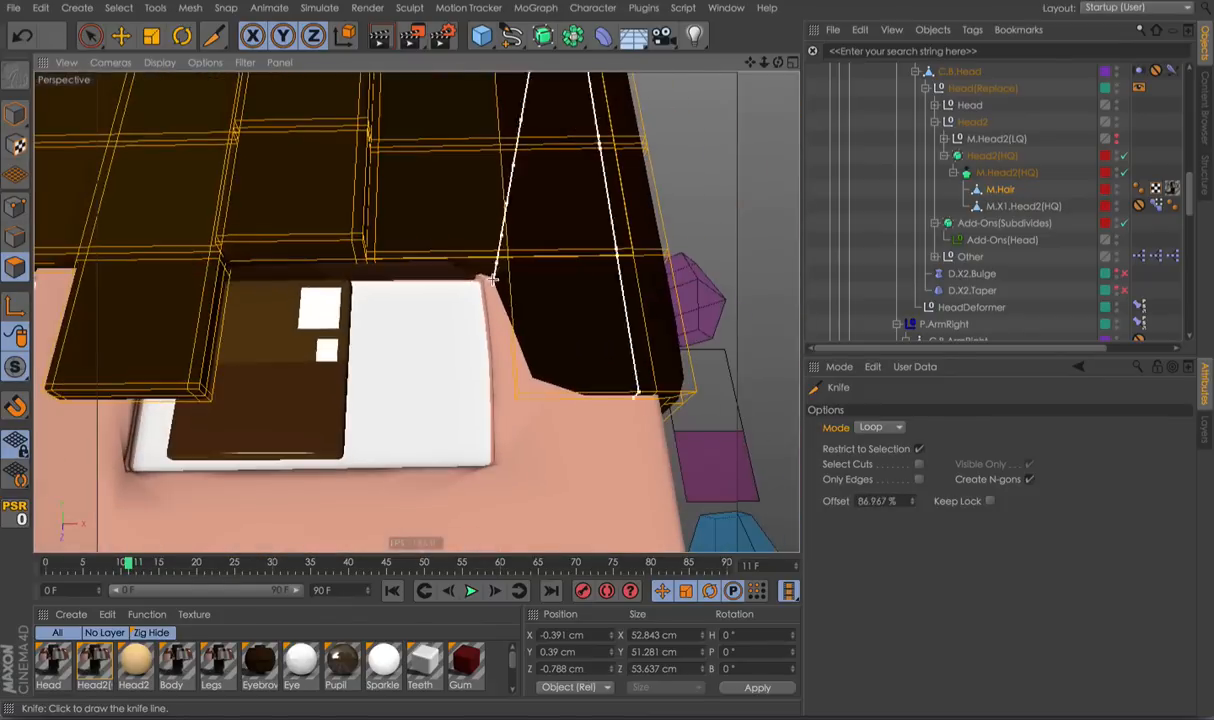
alt+drag(517, 290, 534, 347)
alt+right_drag(534, 347, 480, 352)
alt+drag(500, 430, 578, 221)
alt+middle_drag(266, 268, 569, 290)
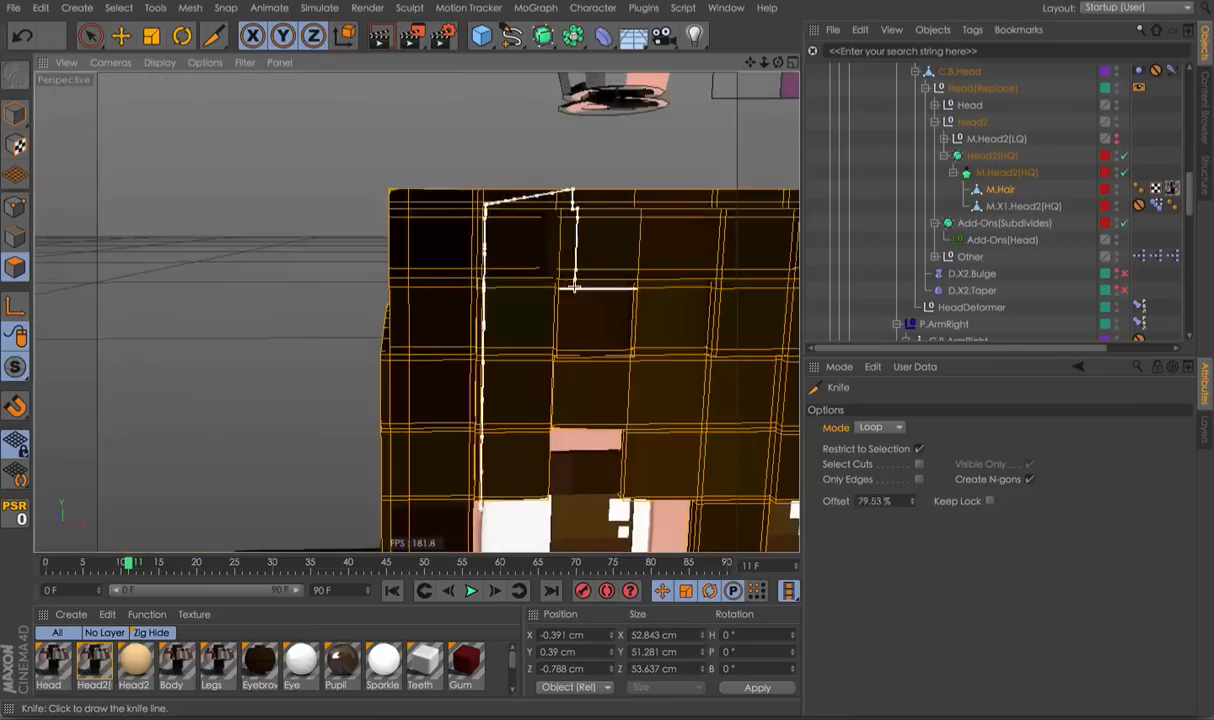
Finish the supporting loop cuts beside the vertical edges on the opposite part of the hair, and leave the Knife tool.
alt+drag(594, 355, 585, 247)
alt+right_drag(569, 327, 655, 327)
alt+drag(548, 325, 560, 265)
alt+right_drag(580, 210, 513, 204)
alt+drag(513, 204, 425, 306)
key(Return)
mouse_move(526, 366)
alt+right_down()
mouse_move(444, 312)
mouse_move(519, 364)
alt+right_up()
alt+middle_drag(570, 405, 565, 355)
alt+drag(517, 293, 490, 316)
alt+middle_drag(488, 235, 465, 309)
alt+drag(475, 308, 283, 408)
alt+drag(350, 369, 428, 306)
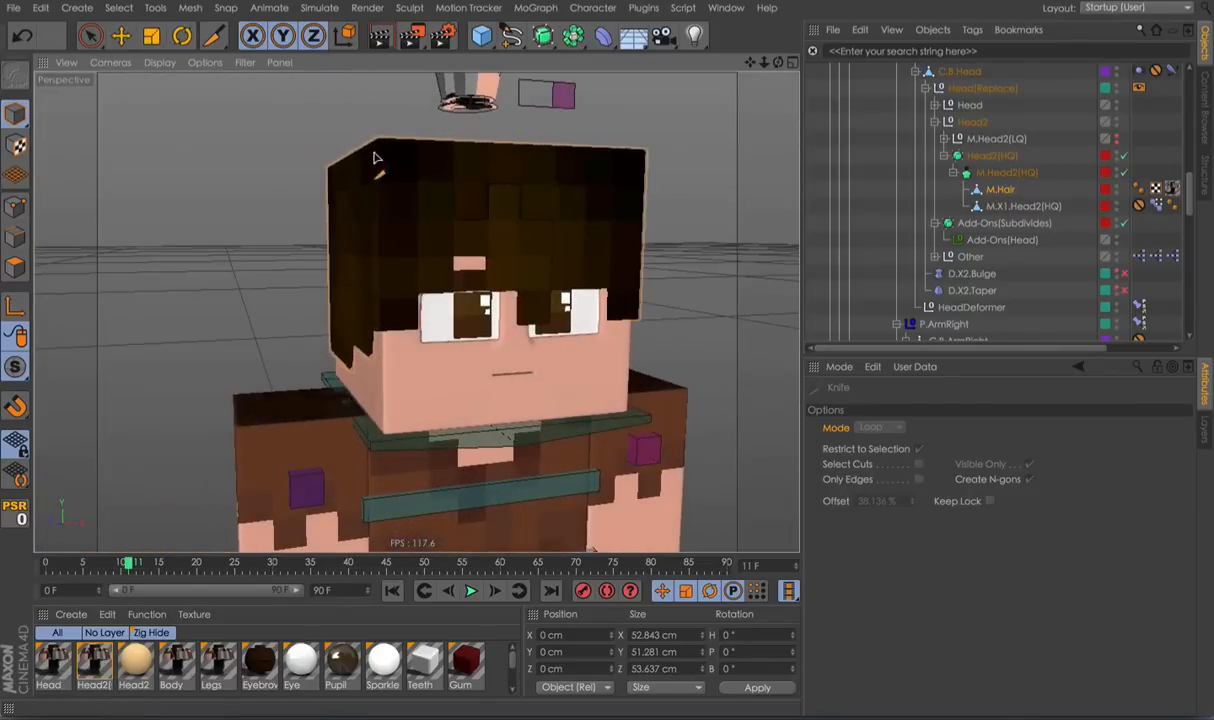
Close the hair modelling project and return to the project containing the C.B.Zig rig.
key(super+w)
click(566, 245)
alt+right_drag(499, 160, 615, 146)
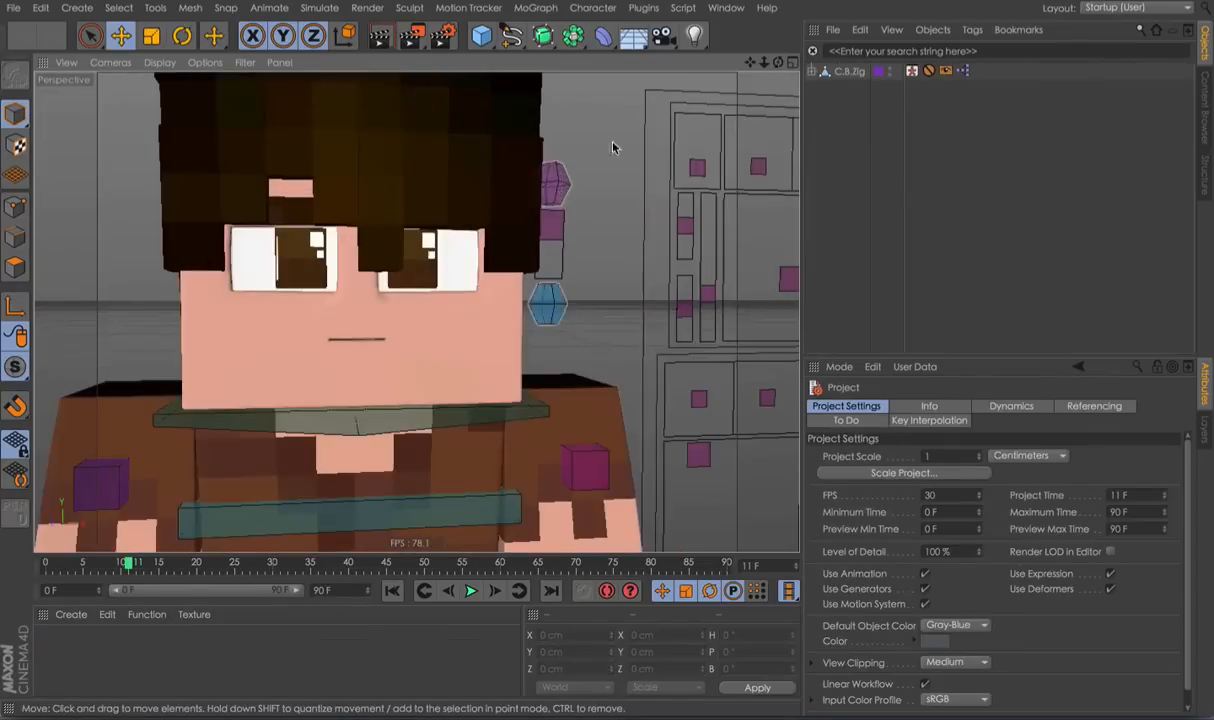
alt+drag(615, 146, 444, 168)
alt+middle_drag(444, 168, 474, 328)
alt+drag(474, 328, 561, 233)
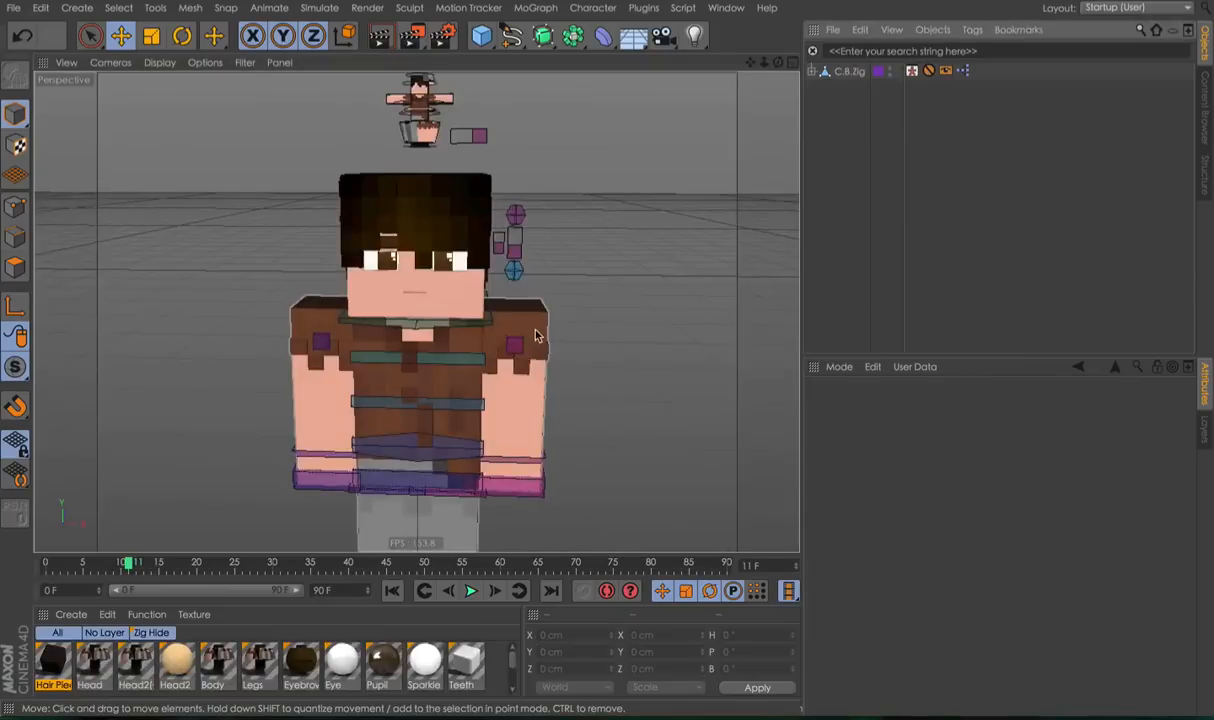
alt+drag(535, 335, 466, 304)
alt+middle_drag(466, 304, 453, 236)
Select the rig's Customisation object and set the Head taper deformer's strength to 5 % in its mesh options.
click(403, 88)
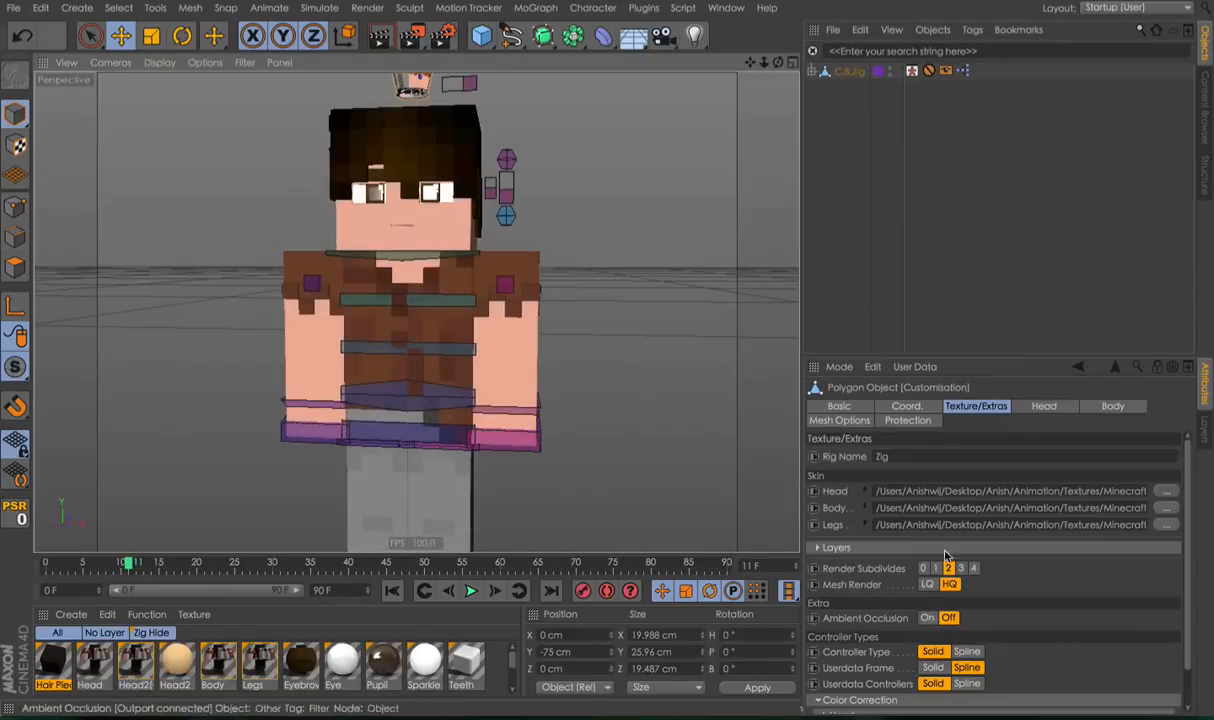
scroll(895, 608, down, 1)
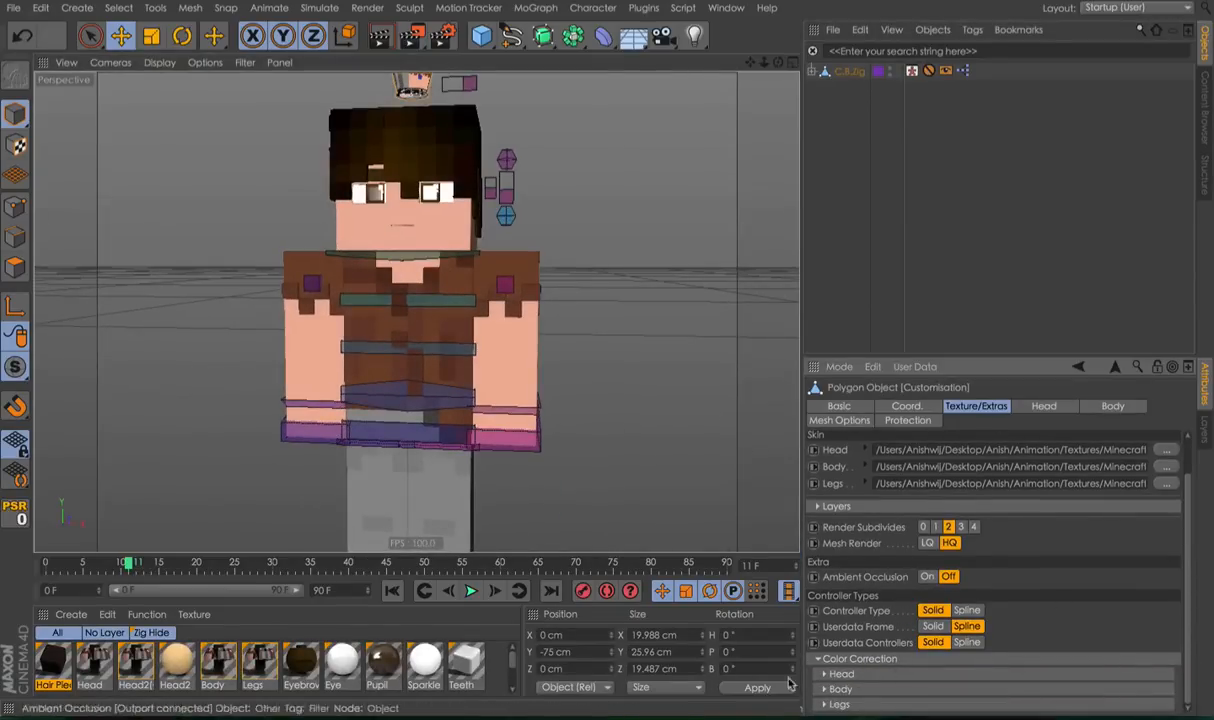
click(839, 420)
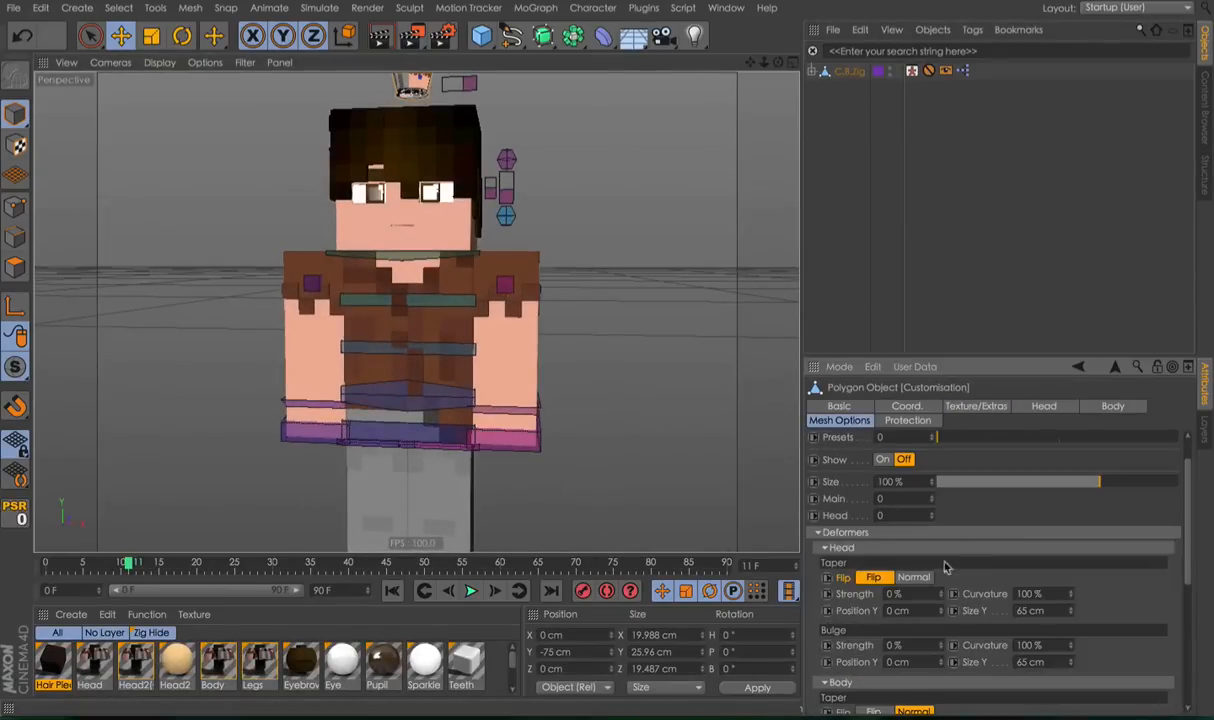
click(848, 549)
click(846, 564)
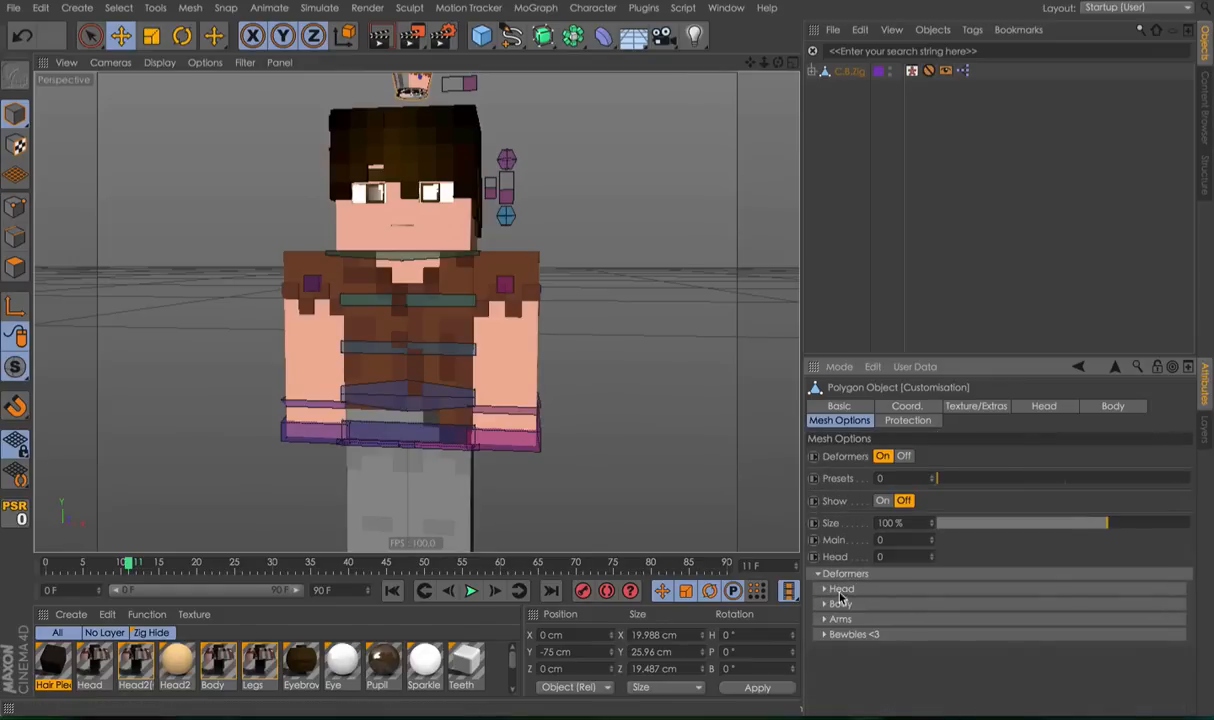
click(841, 590)
scroll(885, 620, down, 1)
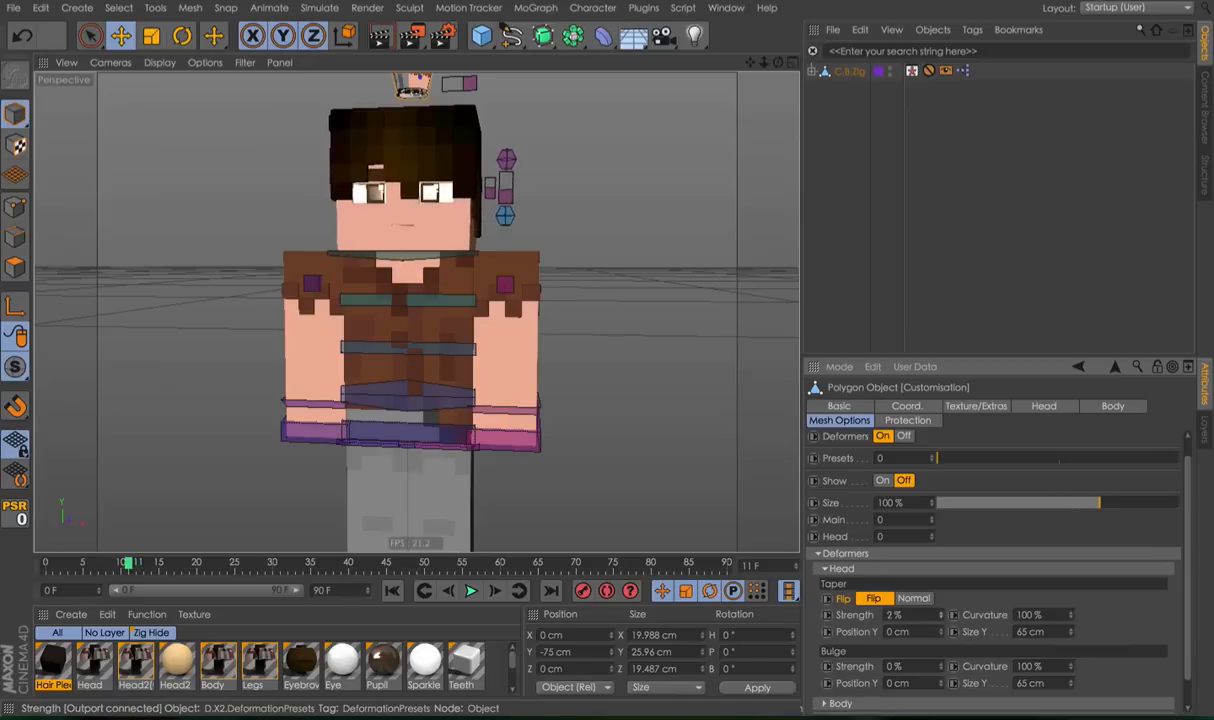
scroll(872, 645, down, 1)
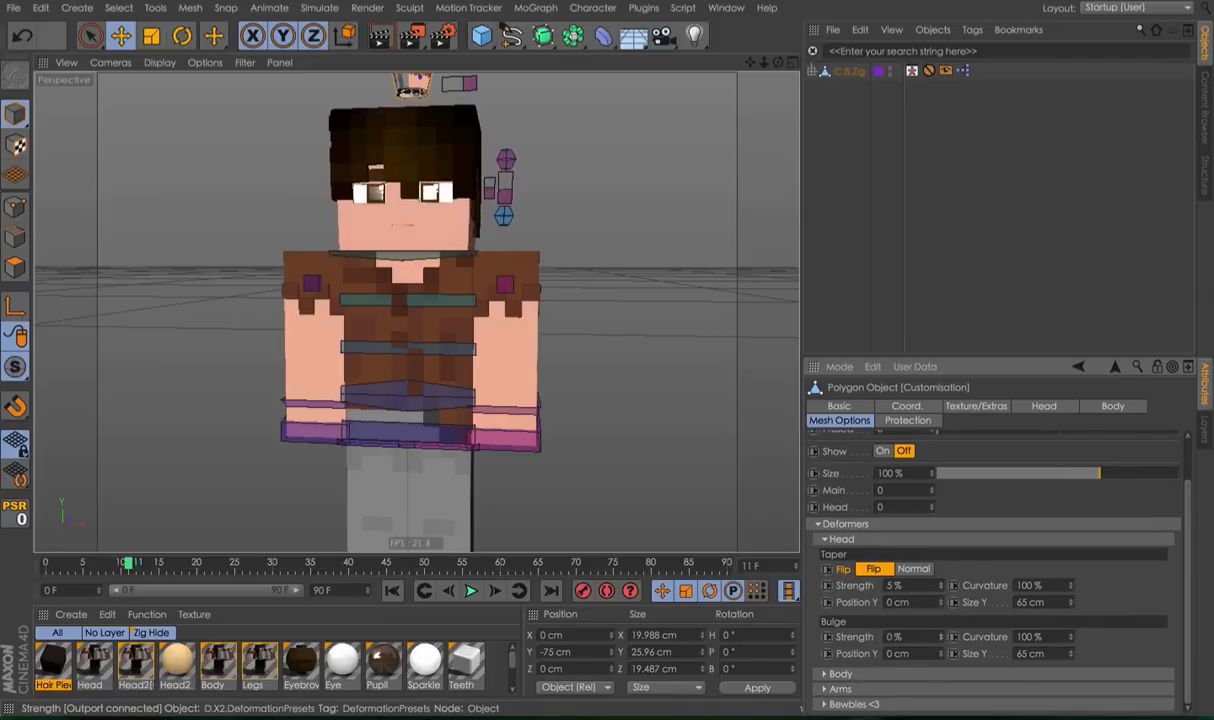
Set the Body taper deformer's strength to -15 %.
click(841, 674)
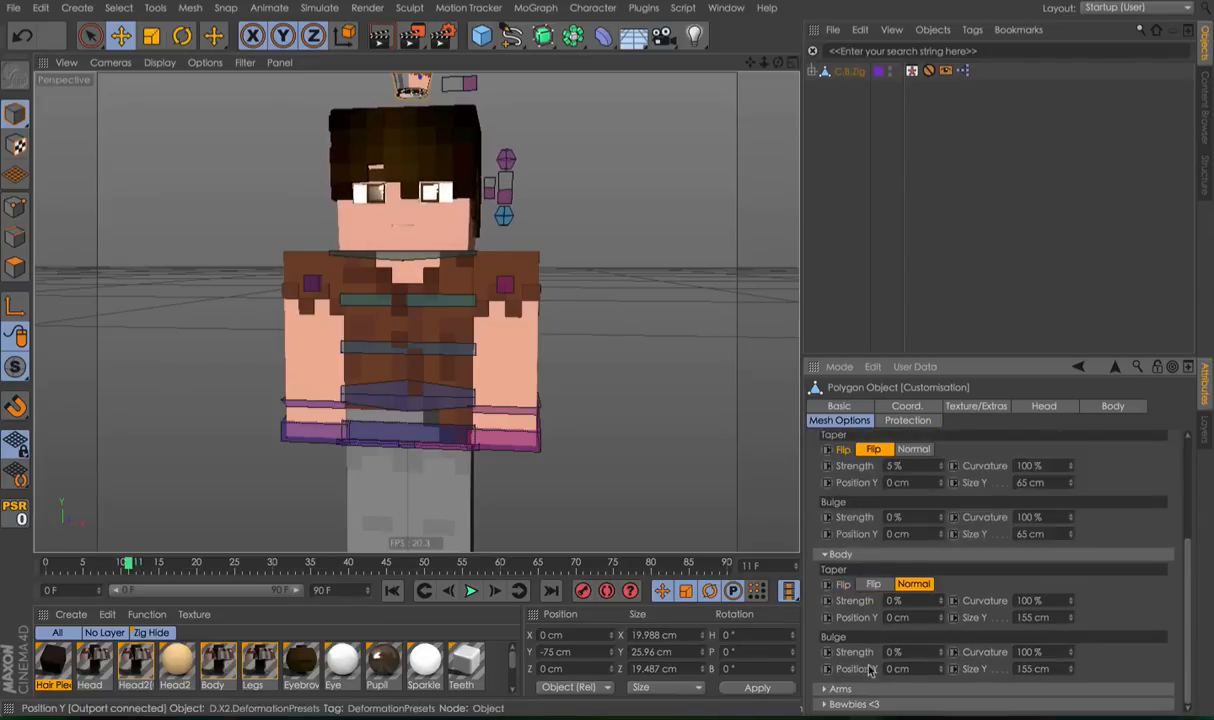
drag(941, 601, 941, 650)
scroll(580, 415, down, 3)
alt+middle_drag(503, 360, 506, 247)
key(ctrl+z)
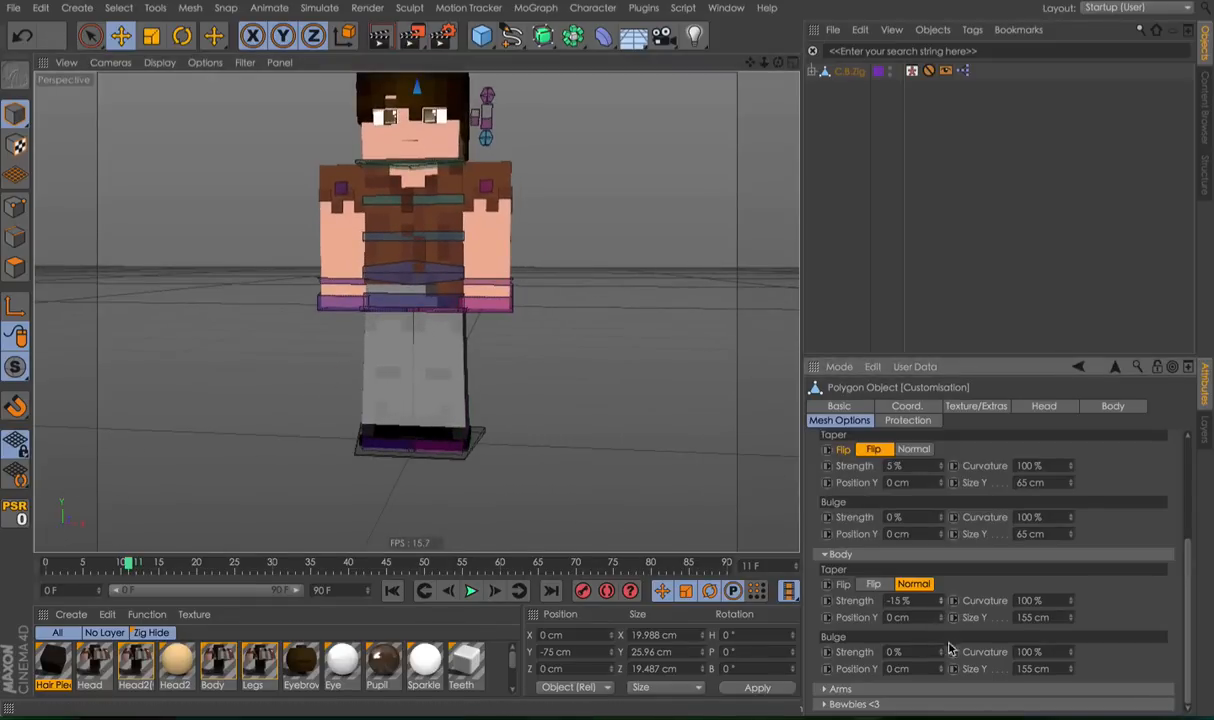
Set the Body bulge strength to -10 % and the Arms taper strength to 23 %.
click(870, 688)
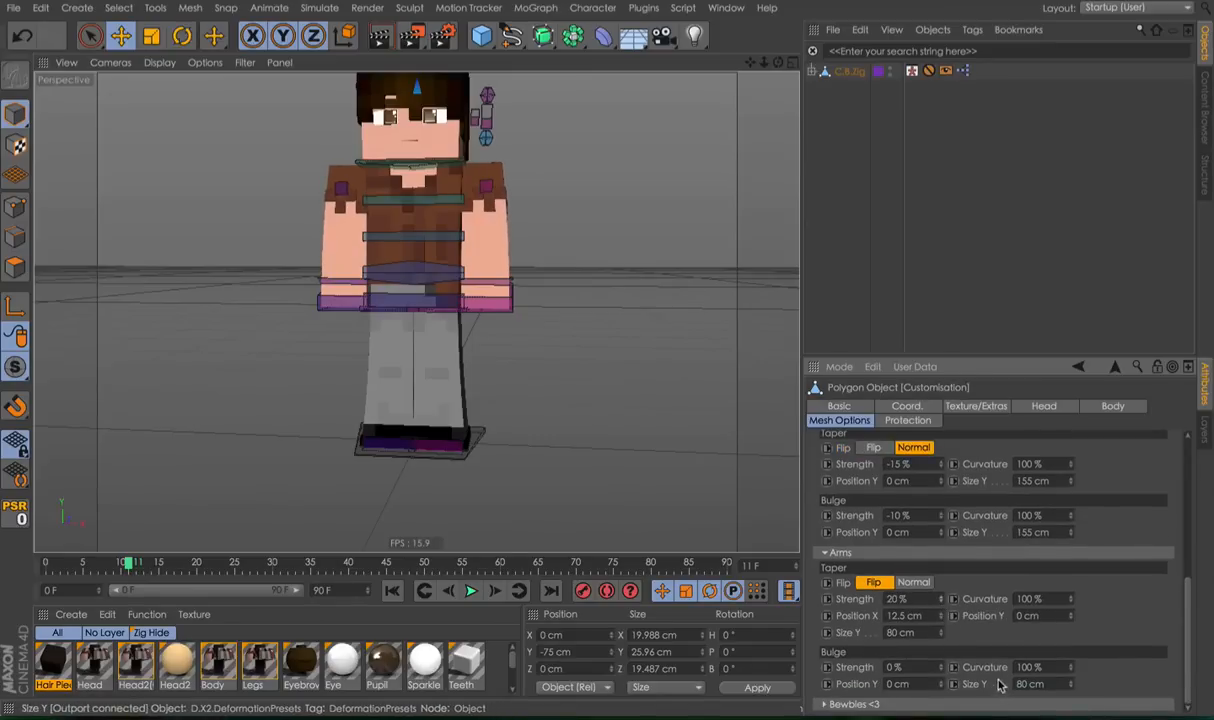
alt+middle_drag(434, 316, 444, 360)
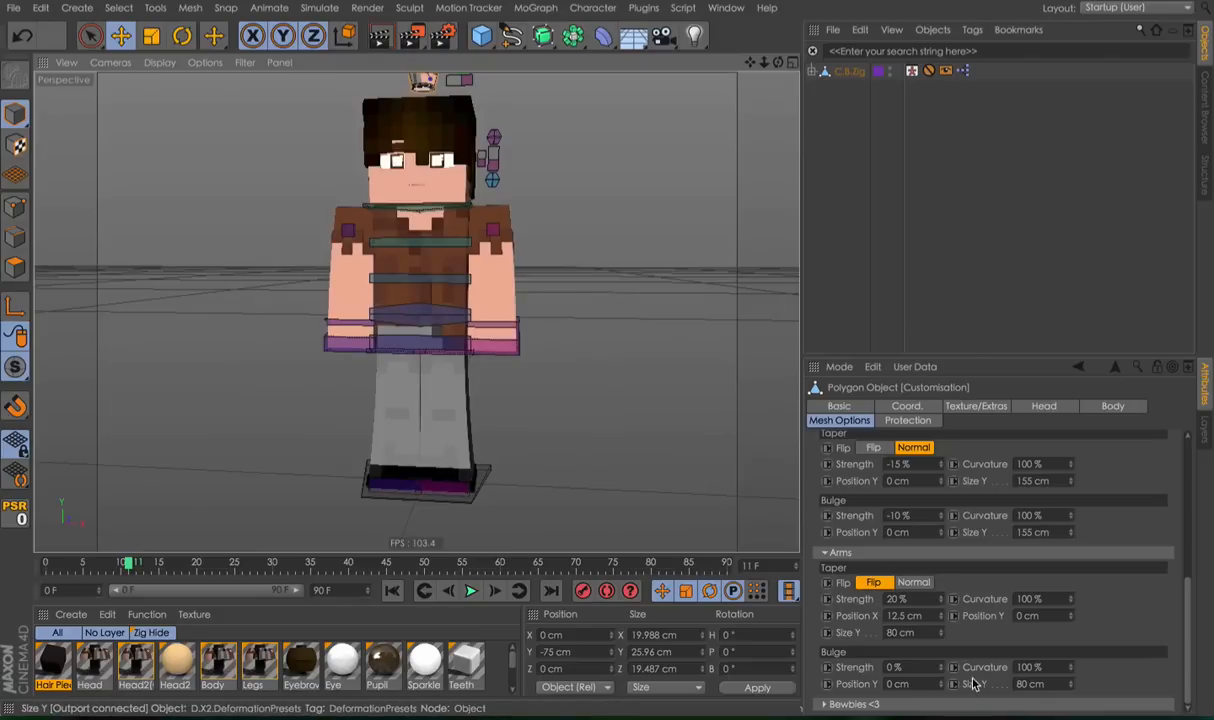
scroll(828, 530, up, 5)
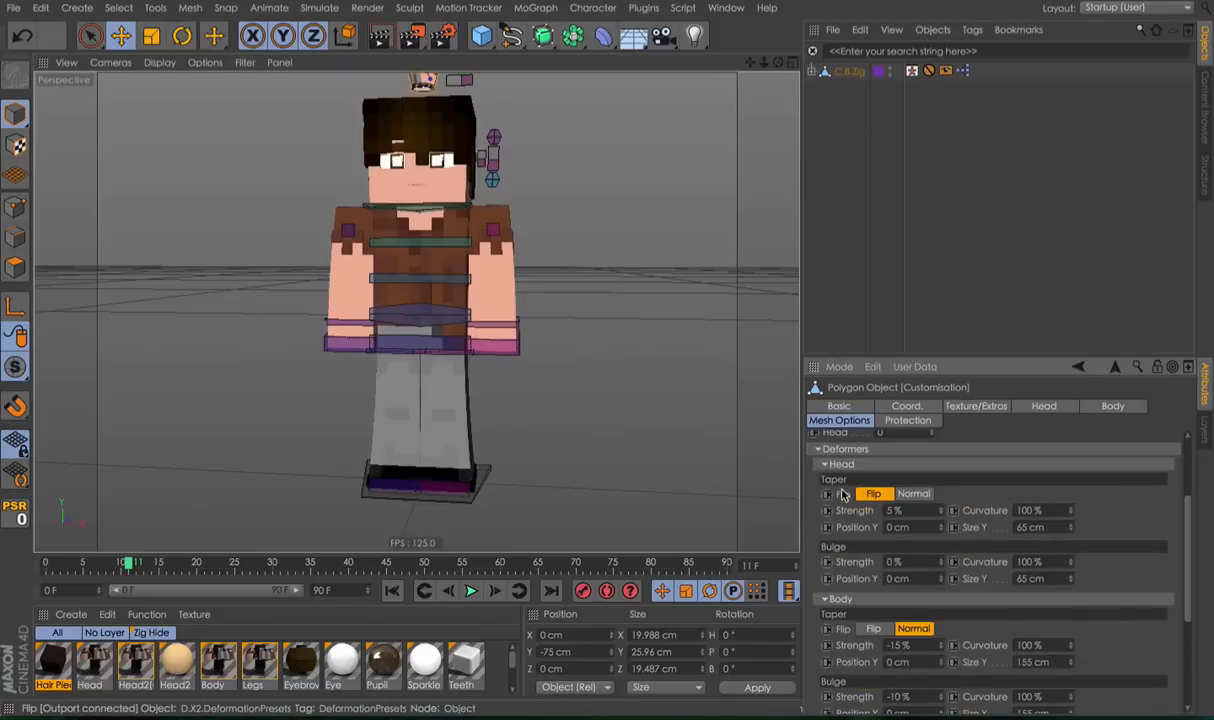
right_click(843, 494)
click(876, 533)
Deselect the Customisation object and examine the deformed head, body and arms of the character from several angles.
alt+drag(546, 292, 542, 317)
alt+middle_drag(443, 262, 466, 316)
alt+drag(466, 316, 472, 288)
click(567, 340)
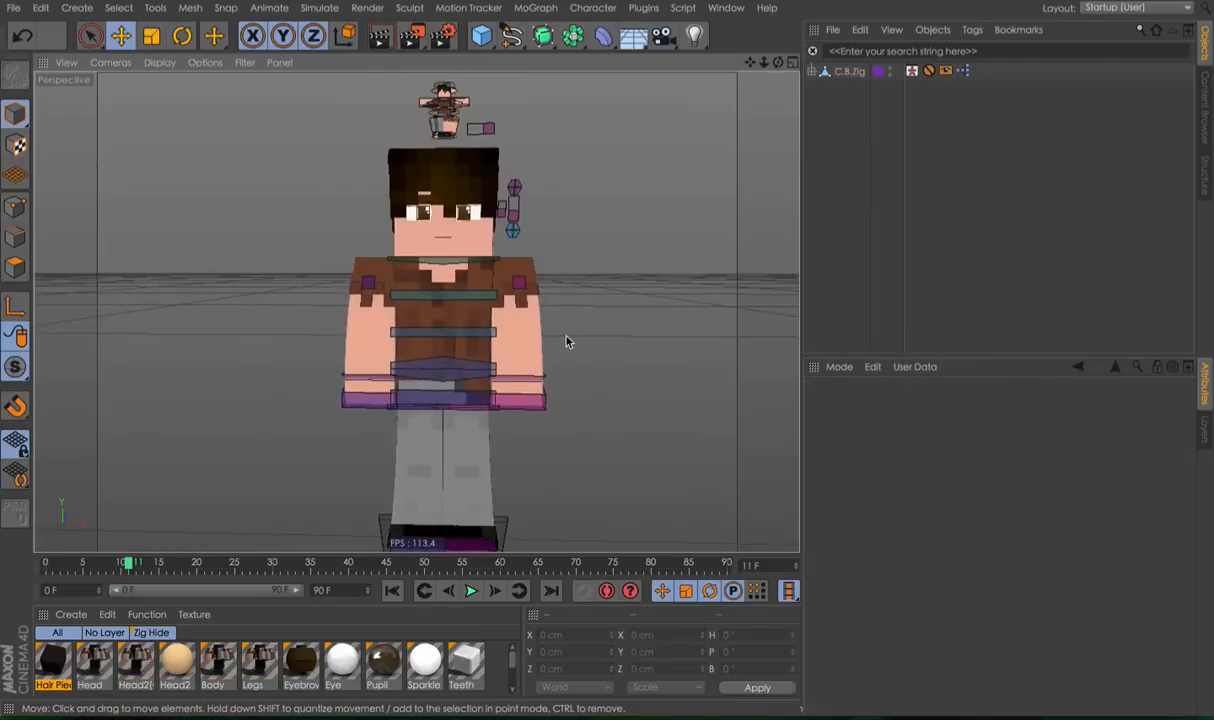
alt+right_drag(473, 277, 520, 303)
alt+drag(520, 303, 493, 300)
alt+right_drag(493, 300, 472, 302)
alt+middle_drag(496, 304, 525, 274)
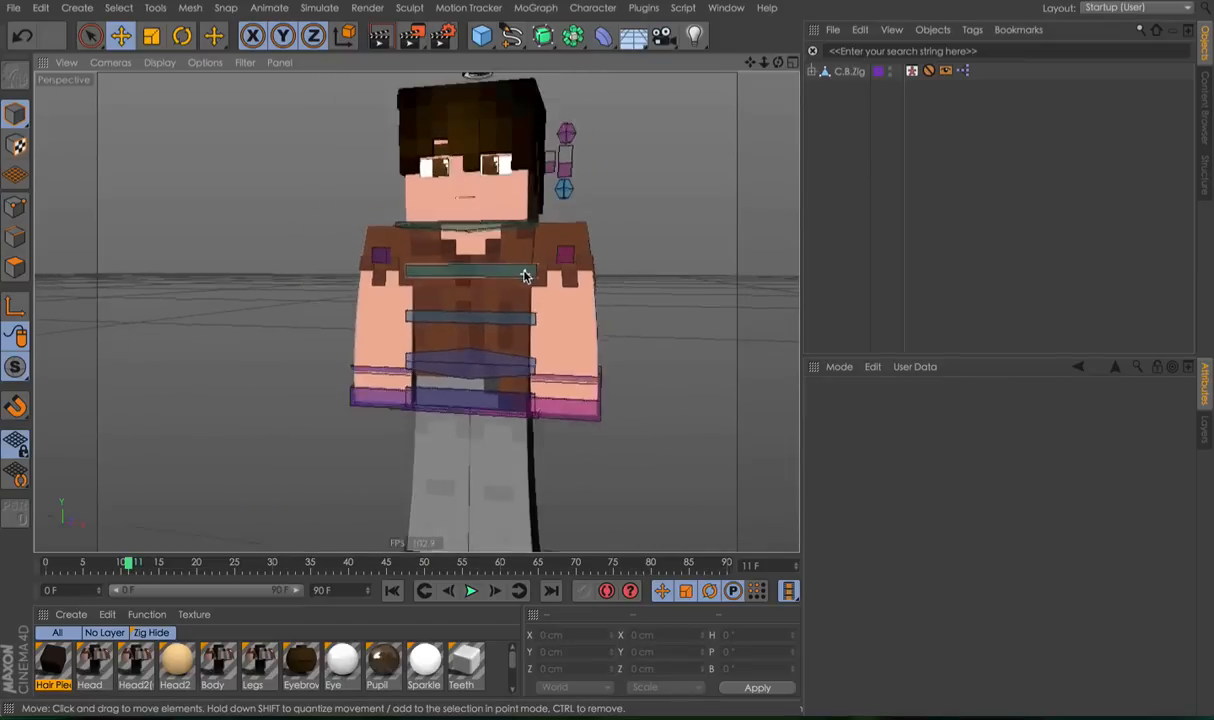
alt+right_drag(525, 276, 588, 307)
mouse_move(538, 278)
alt+mouse_down()
mouse_move(618, 284)
mouse_move(435, 262)
mouse_move(539, 265)
mouse_move(561, 282)
alt+mouse_up()
alt+middle_drag(555, 195, 513, 259)
alt+right_drag(466, 209, 560, 214)
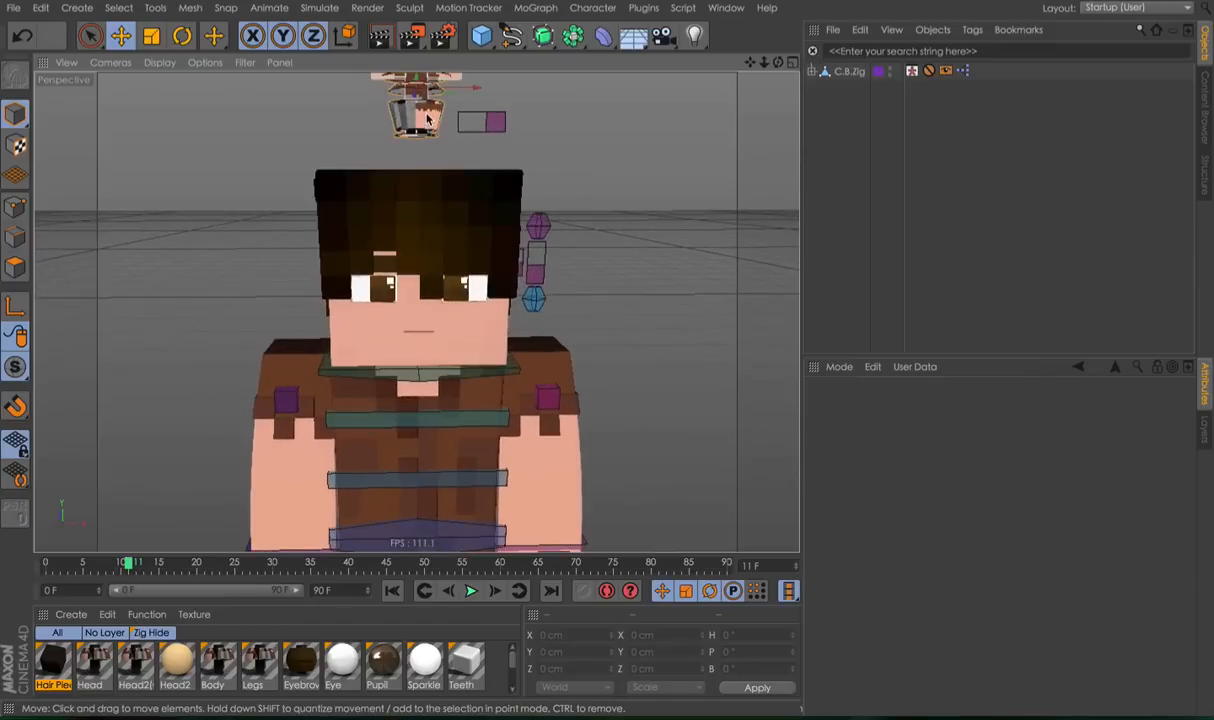
Reopen the Customisation settings, collapse the deformer groups and view the Head options.
click(426, 119)
click(840, 604)
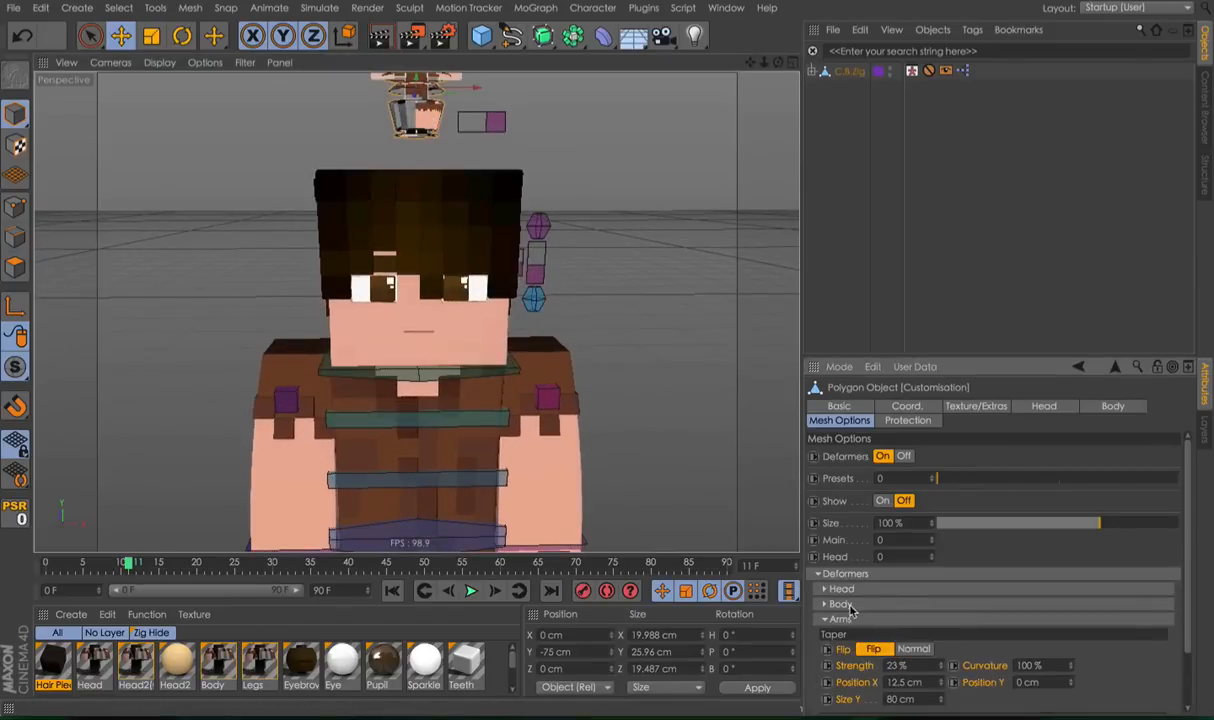
click(843, 575)
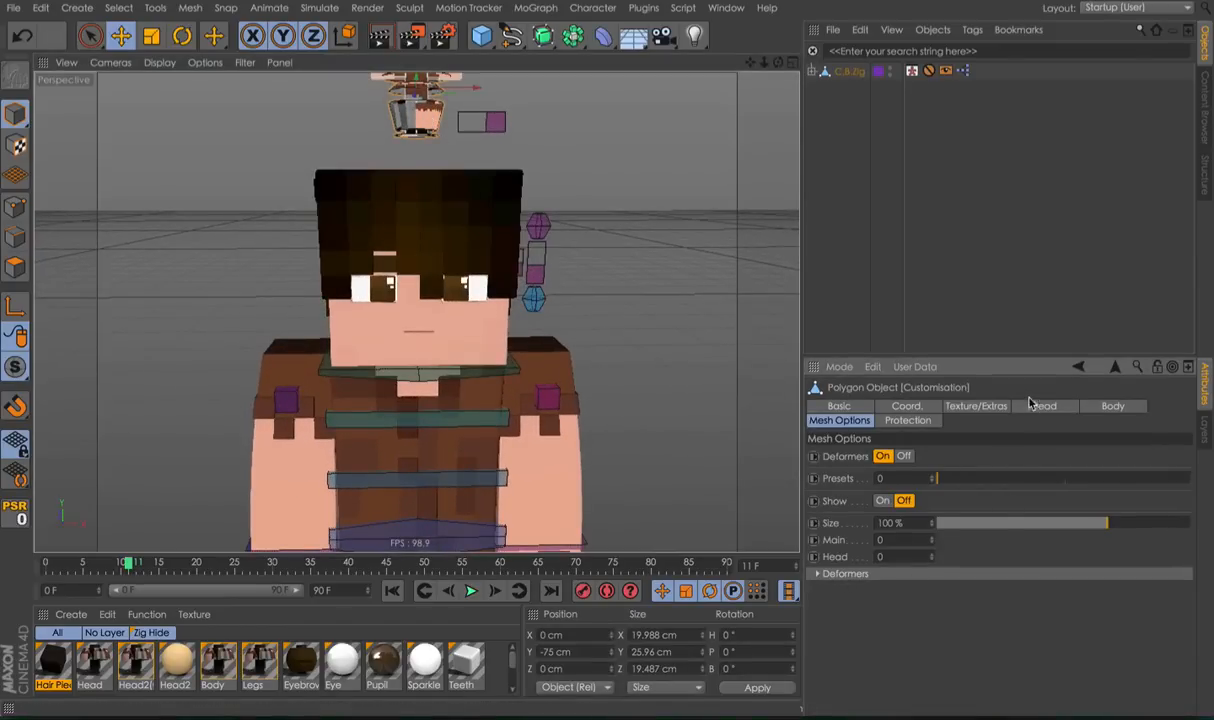
click(1043, 405)
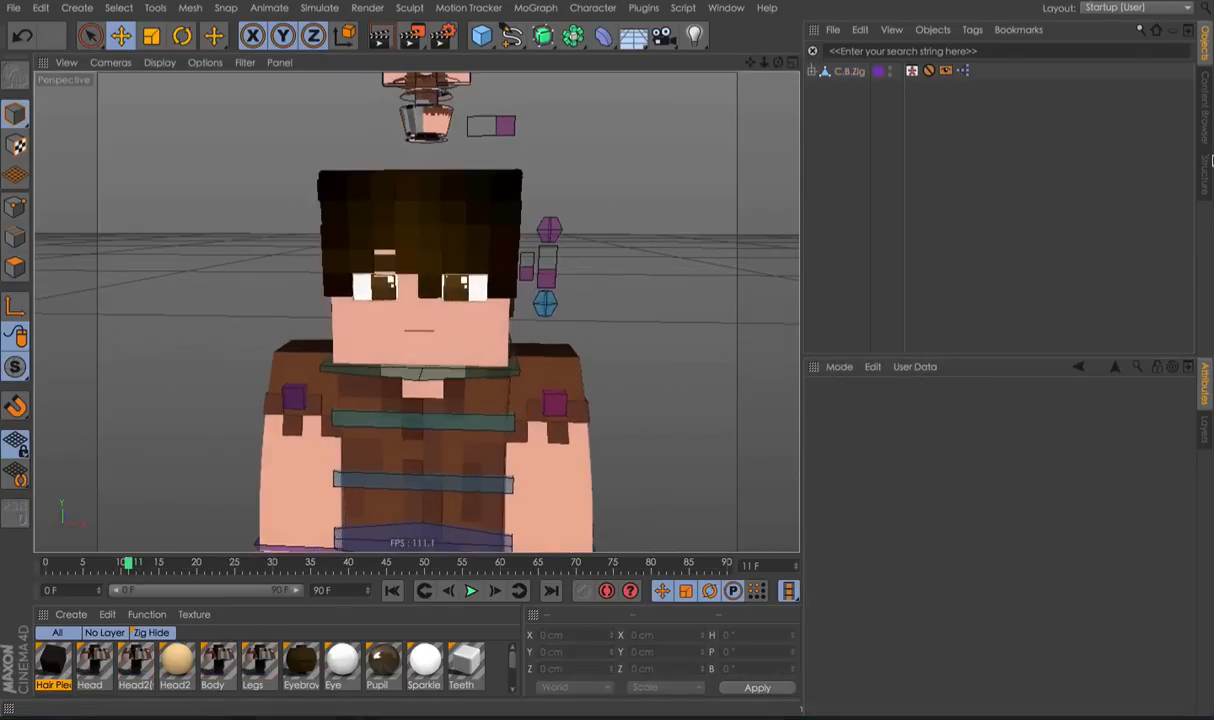
Load the HairPiece preset from the content library into the scene.
click(1207, 110)
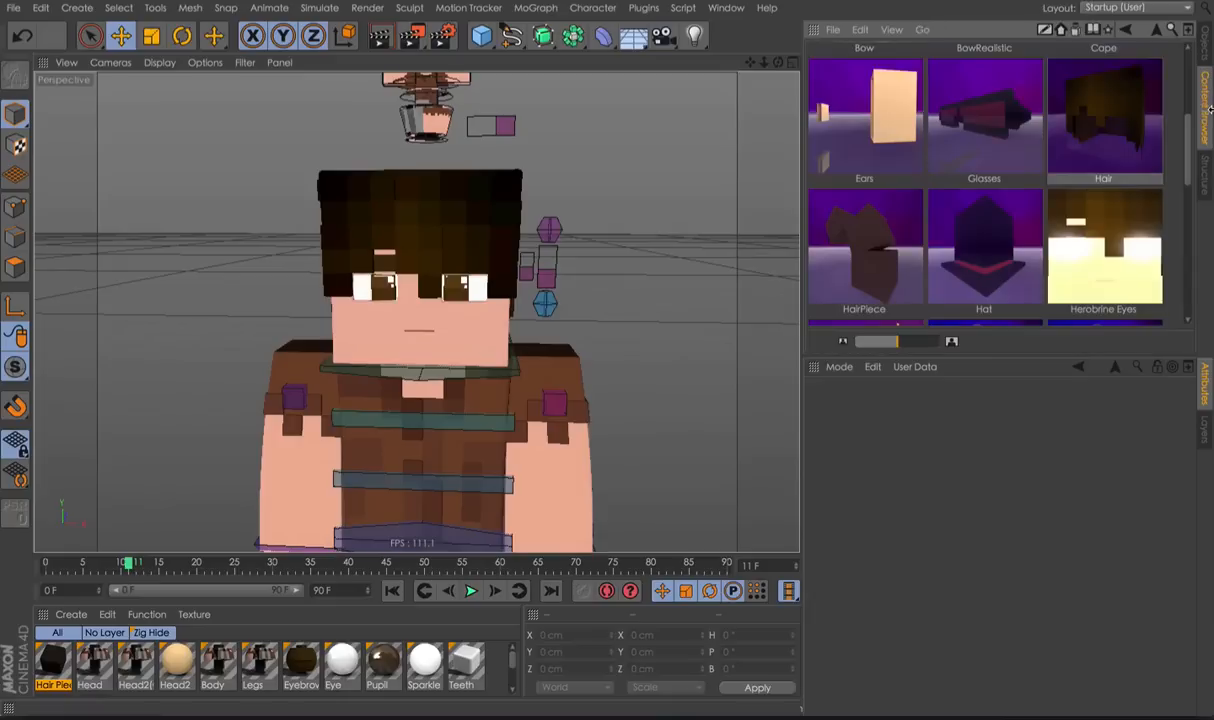
scroll(1108, 148, down, 2)
double_click(895, 160)
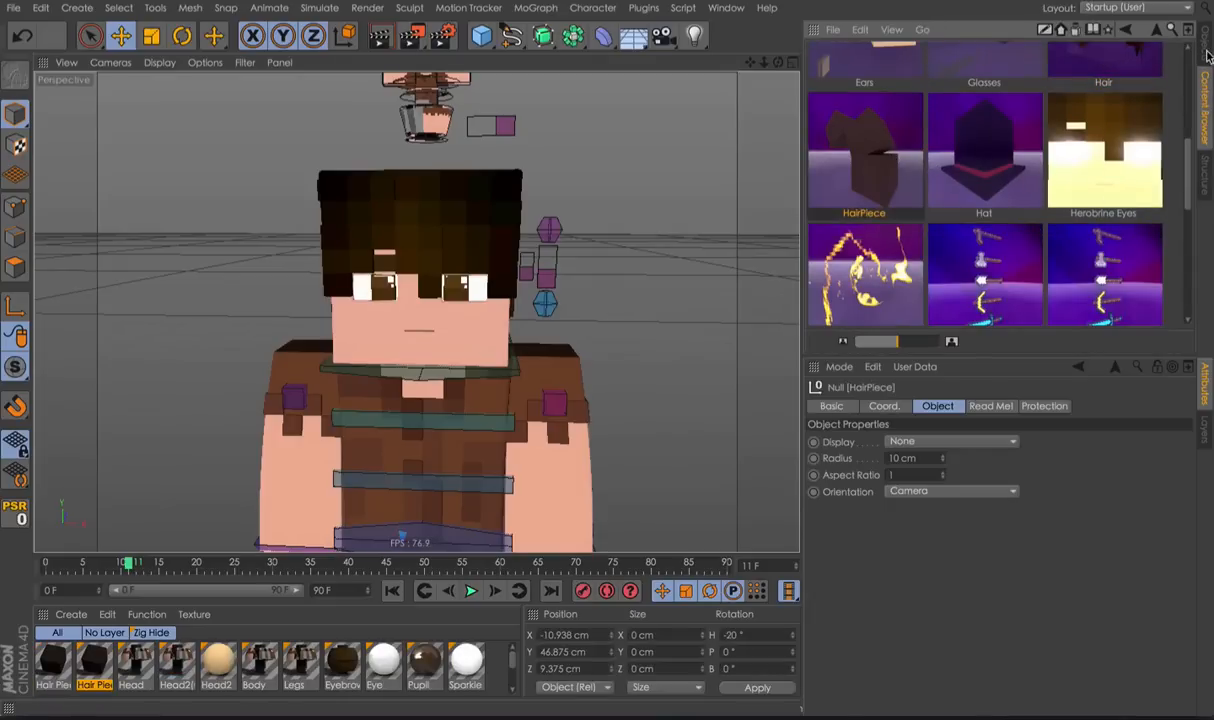
Open the HairPiece's XPresso setup, find the rig's Add-Ons object and assign it to the Add-Ons node.
double_click(937, 73)
click(935, 50)
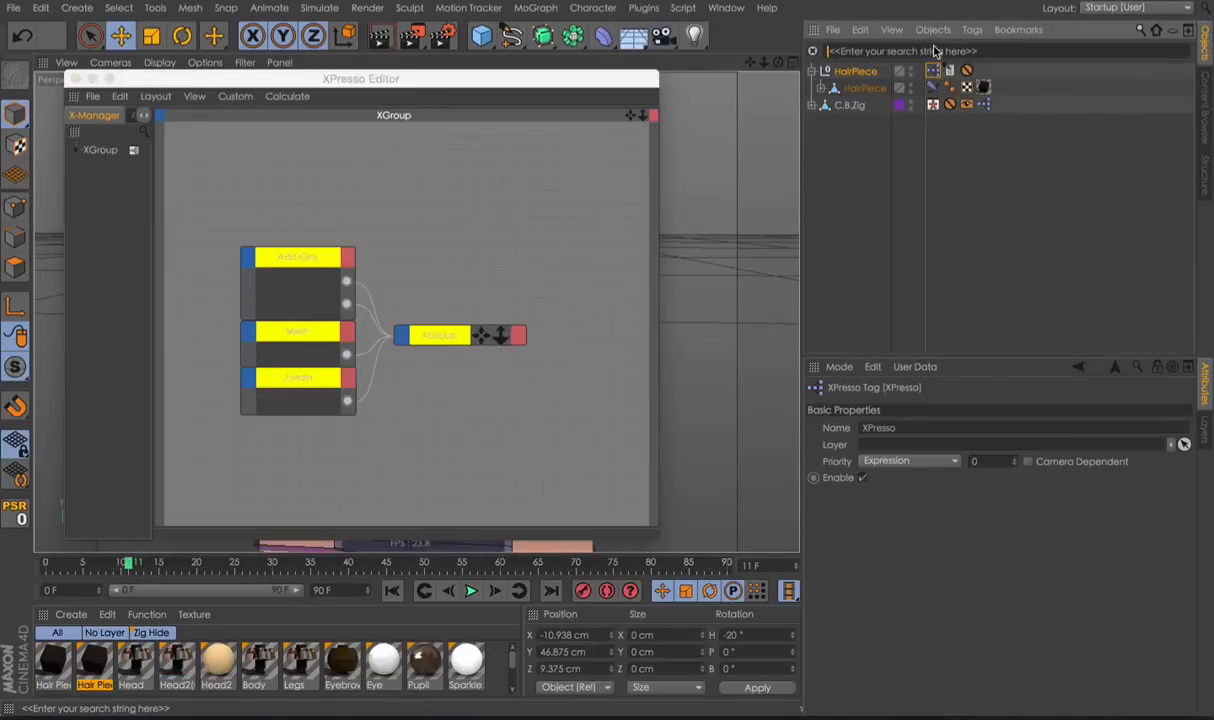
text(add)
drag(344, 268, 336, 285)
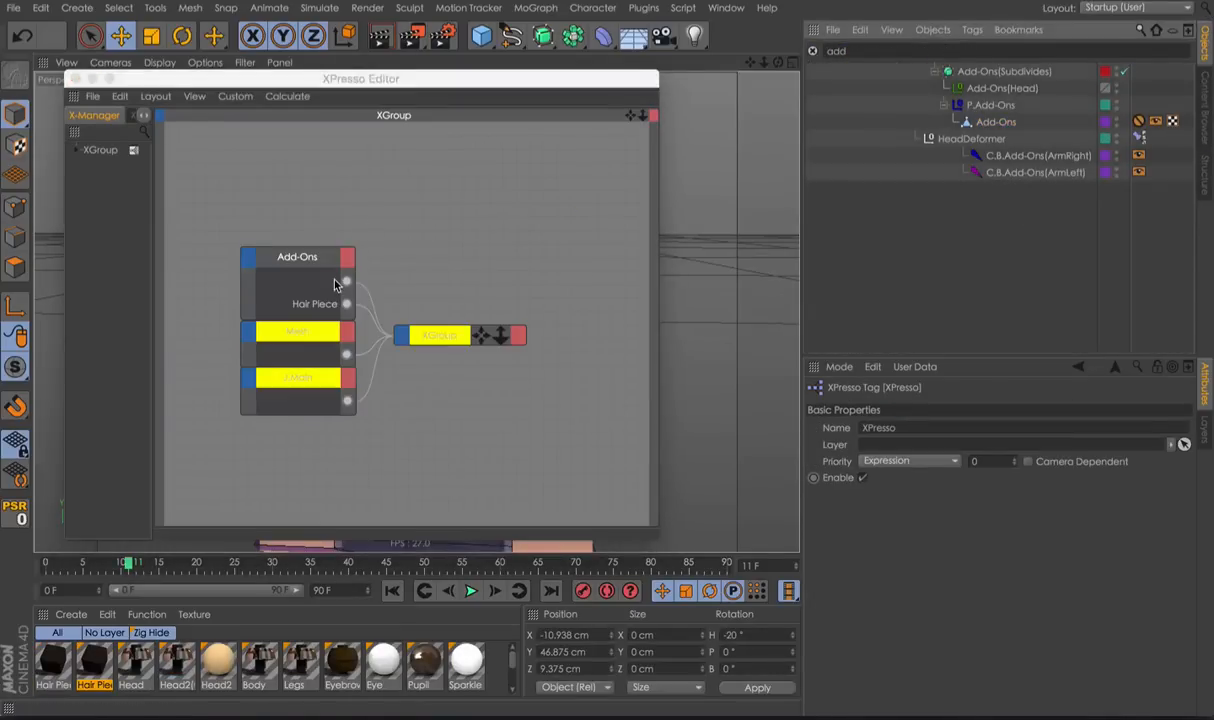
Find the rig's Mesh and J.Main objects and assign them to the matching XPresso nodes.
key(BackSpace)
text(mes)
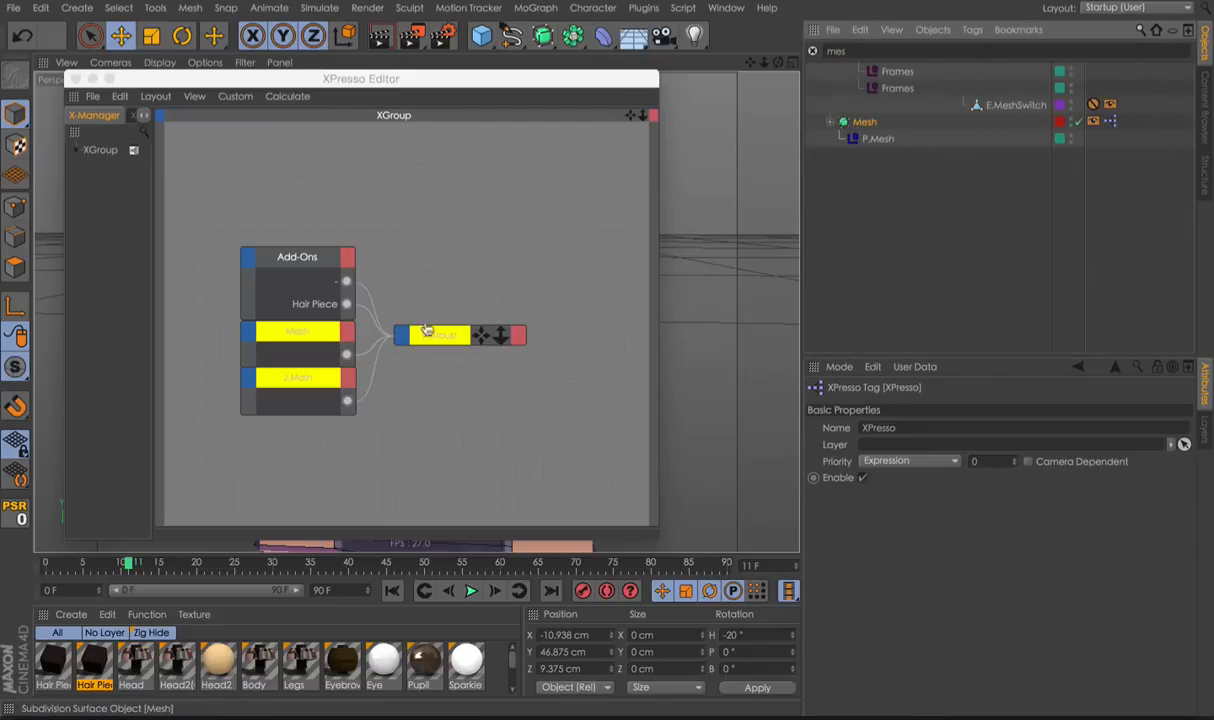
drag(282, 352, 268, 334)
text(j.ma)
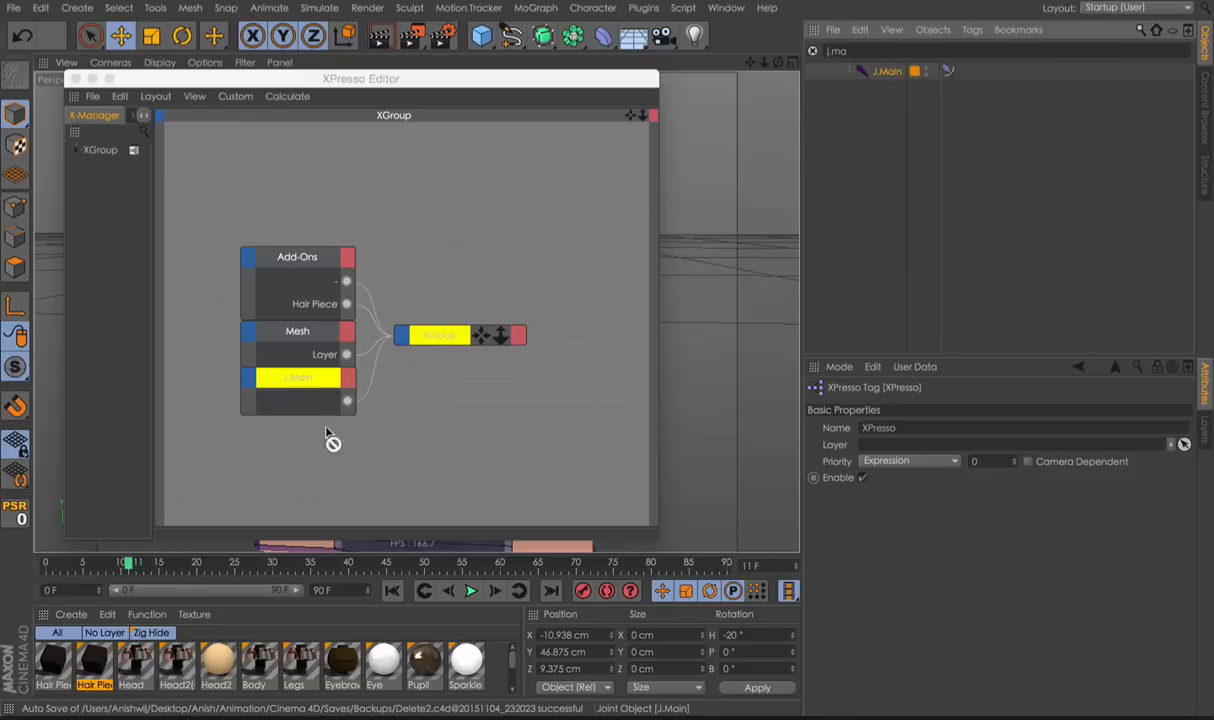
drag(312, 400, 307, 390)
Clear the object search, expand the C.B.Zig hierarchy and move the HairPiece under Add-Ons(Head).
click(882, 50)
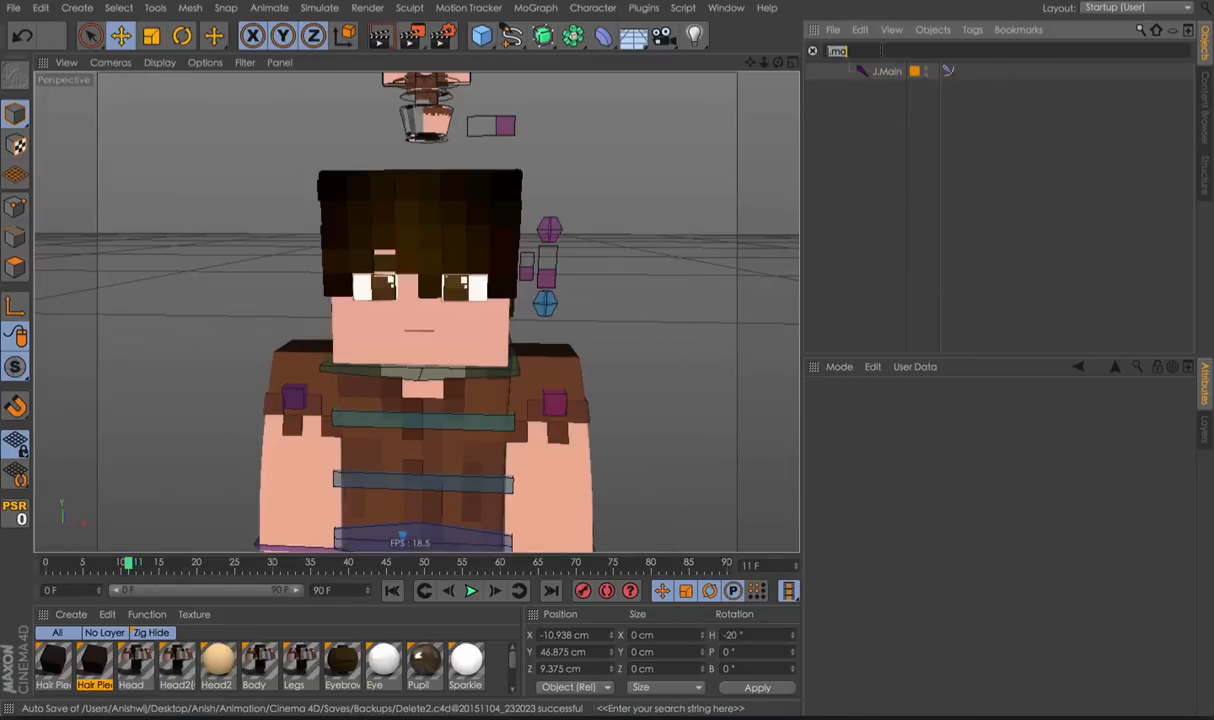
key(BackSpace)
click(813, 105)
click(820, 156)
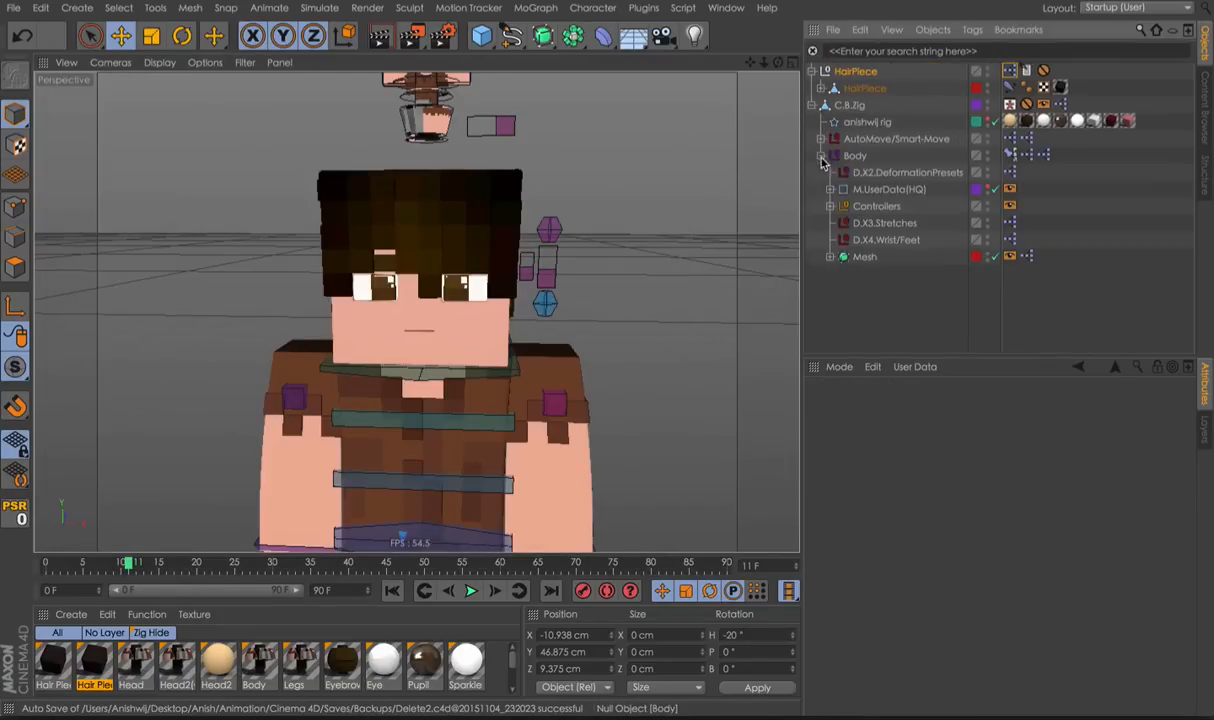
click(831, 206)
drag(998, 338, 970, 87)
scroll(980, 100, up, 1)
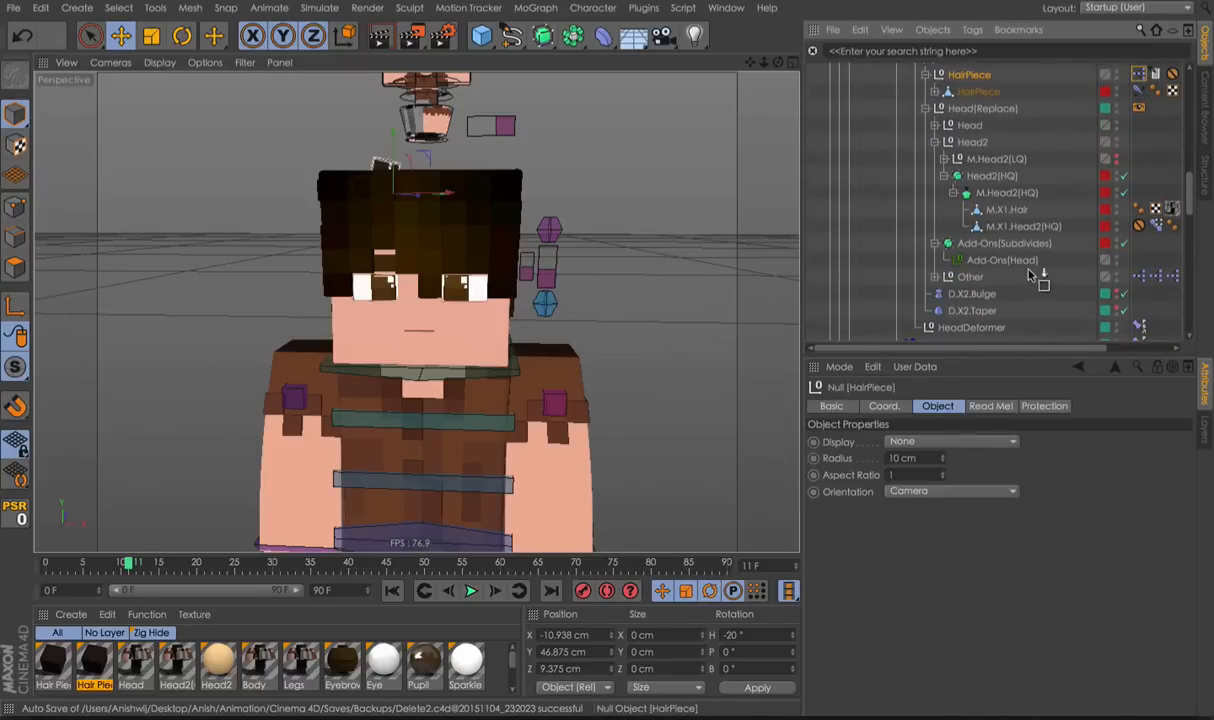
drag(1010, 258, 1010, 257)
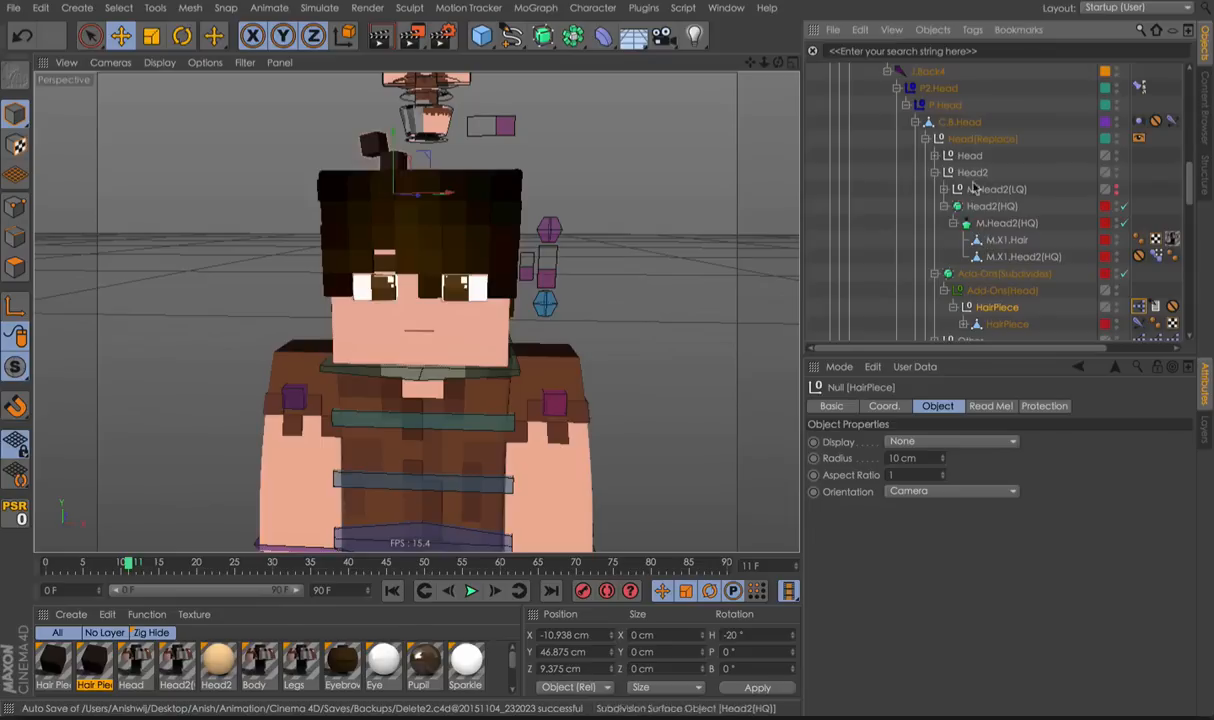
Collapse the C.B.Head, Controllers and Body branches and the whole C.B.Zig hierarchy.
click(915, 122)
scroll(930, 154, up, 10)
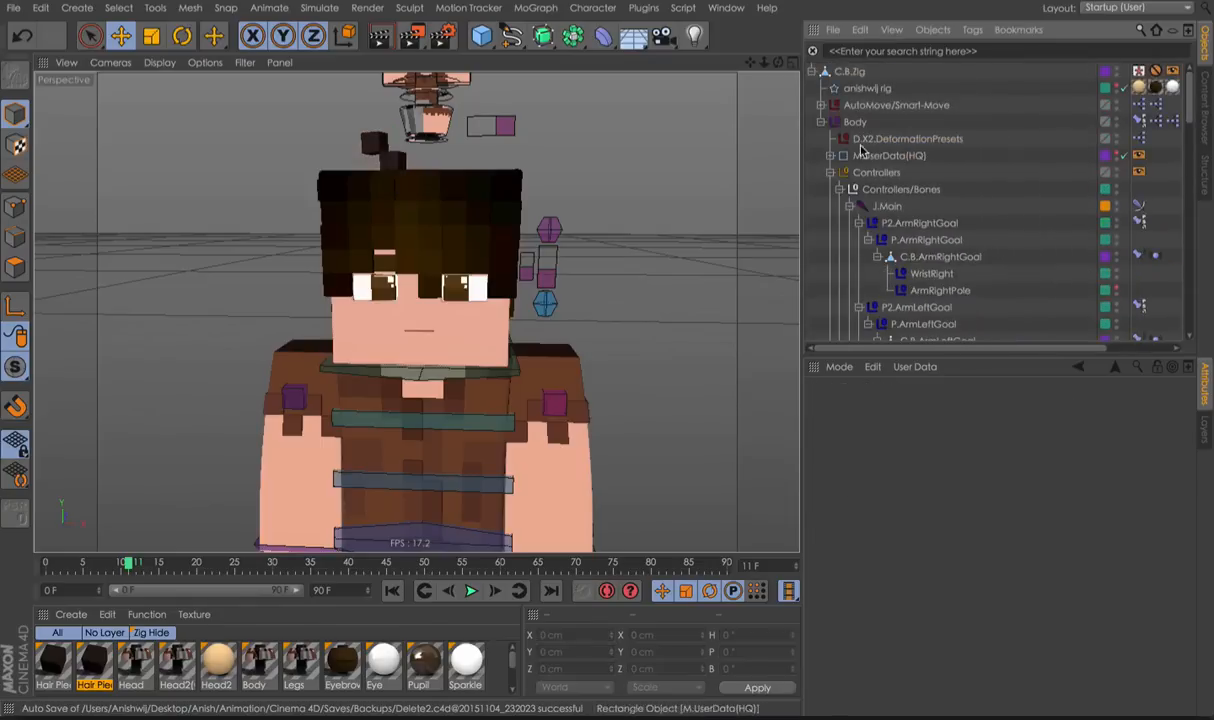
click(830, 172)
click(821, 122)
click(811, 71)
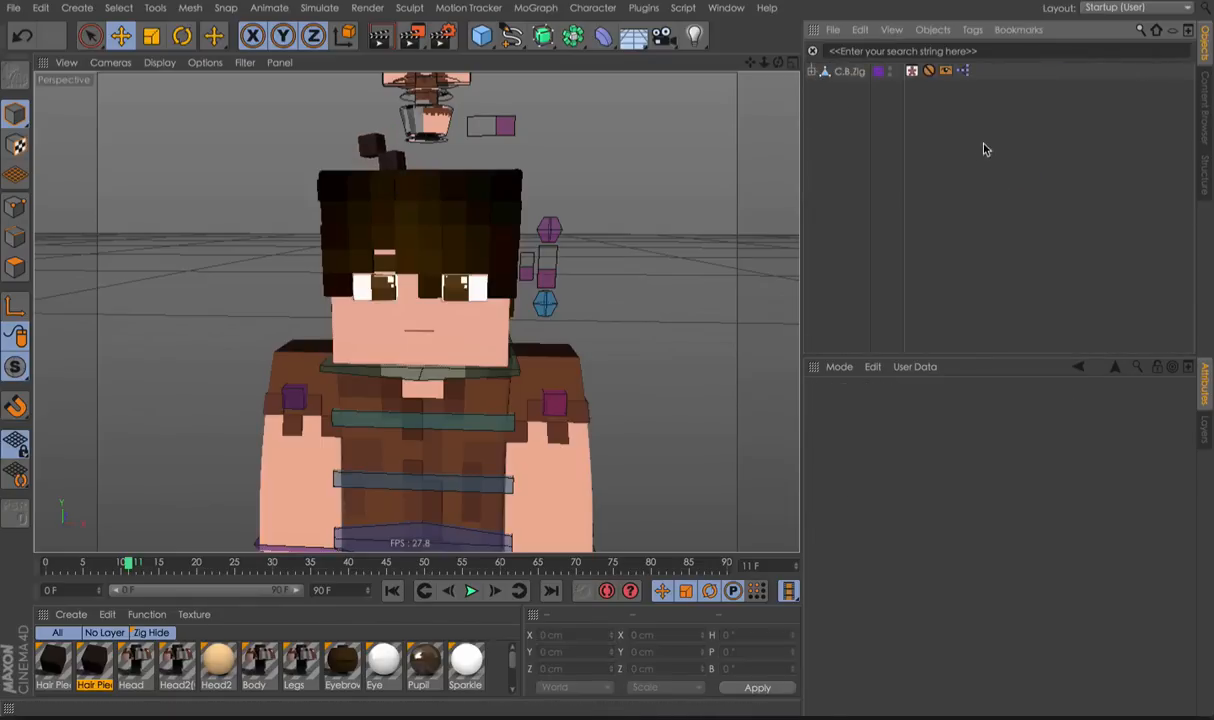
Select the rig's Customisation object and paste the copied face settings onto its Head parameters.
click(400, 110)
click(976, 406)
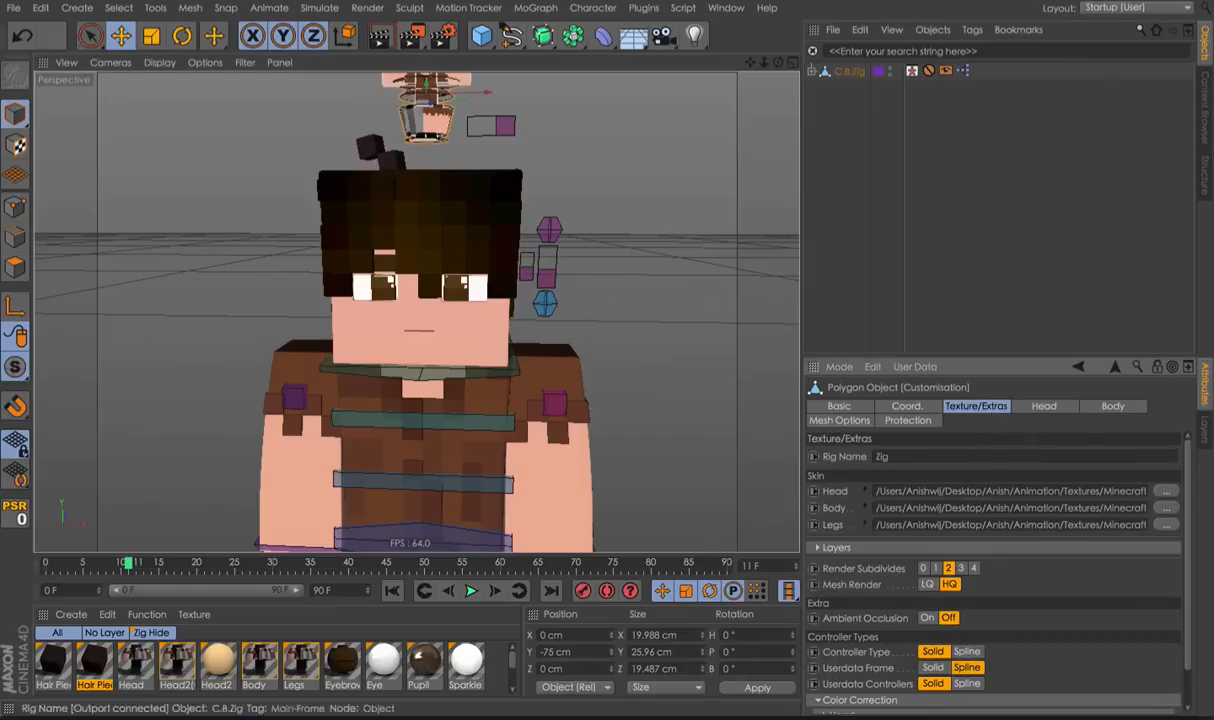
click(1044, 406)
scroll(960, 490, down, 3)
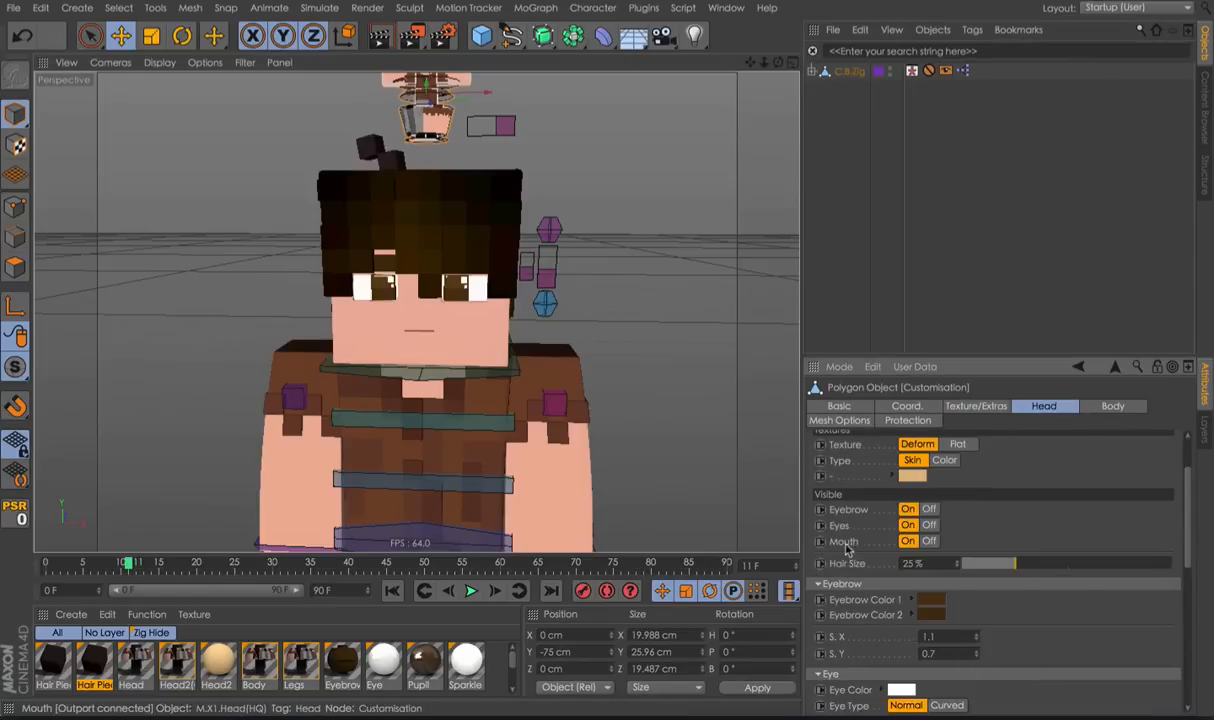
scroll(902, 531, down, 2)
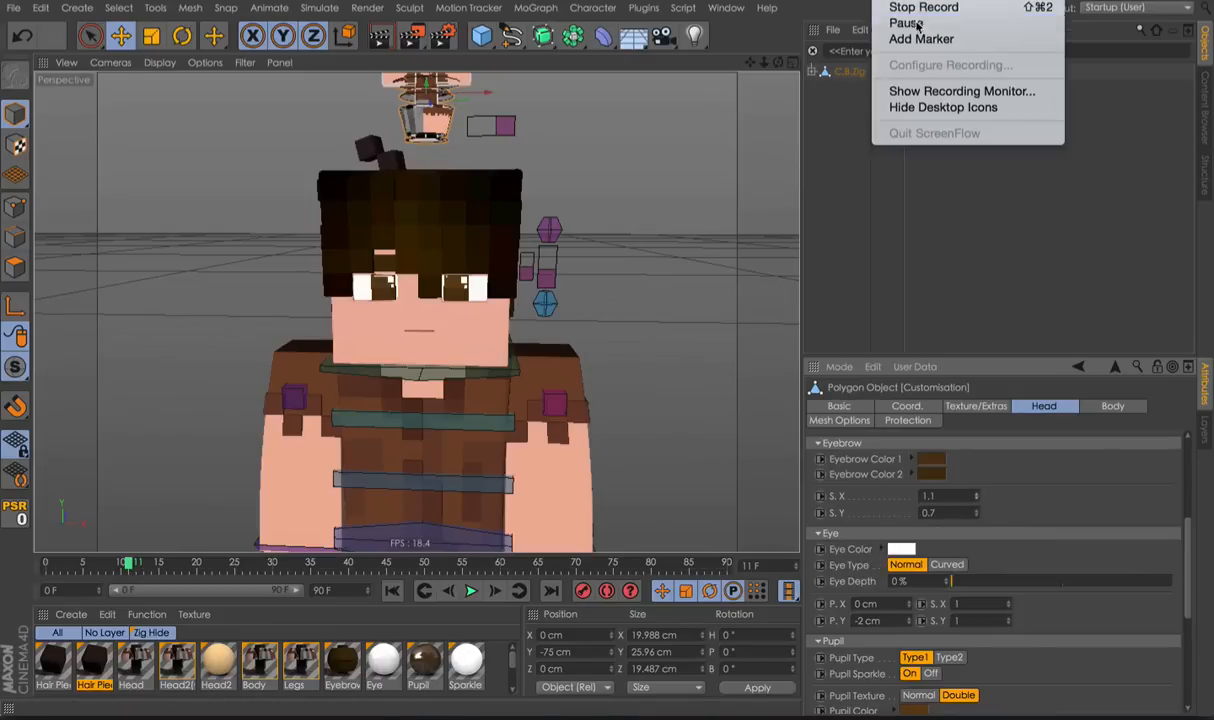
click(827, 22)
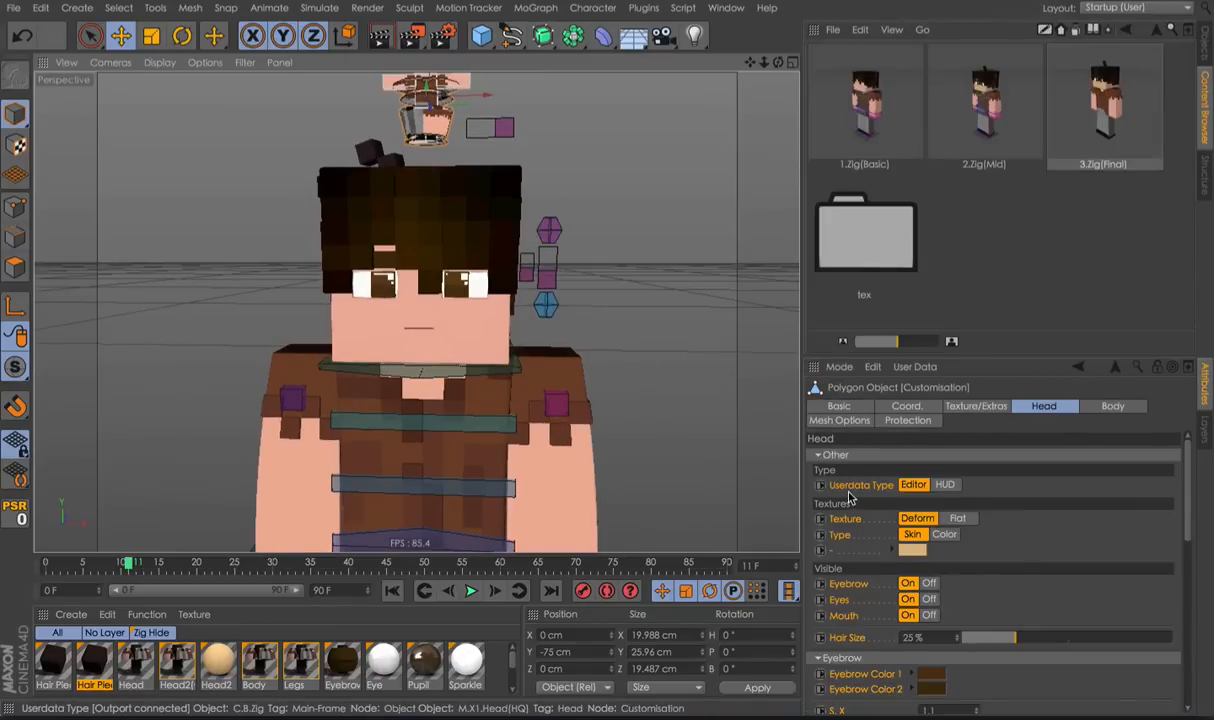
right_click(860, 450)
click(900, 548)
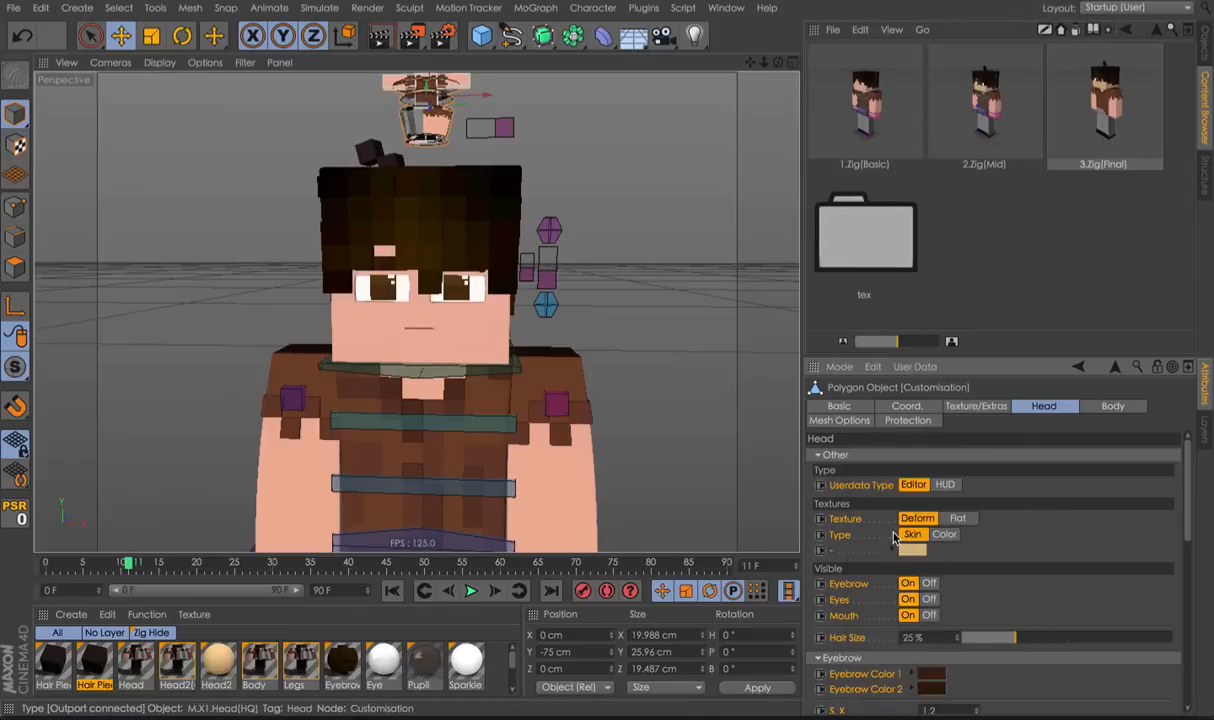
Bring up the facial control panel beside the character with the rig's E.Enable UserData slider.
click(567, 301)
alt+drag(546, 293, 588, 242)
click(546, 290)
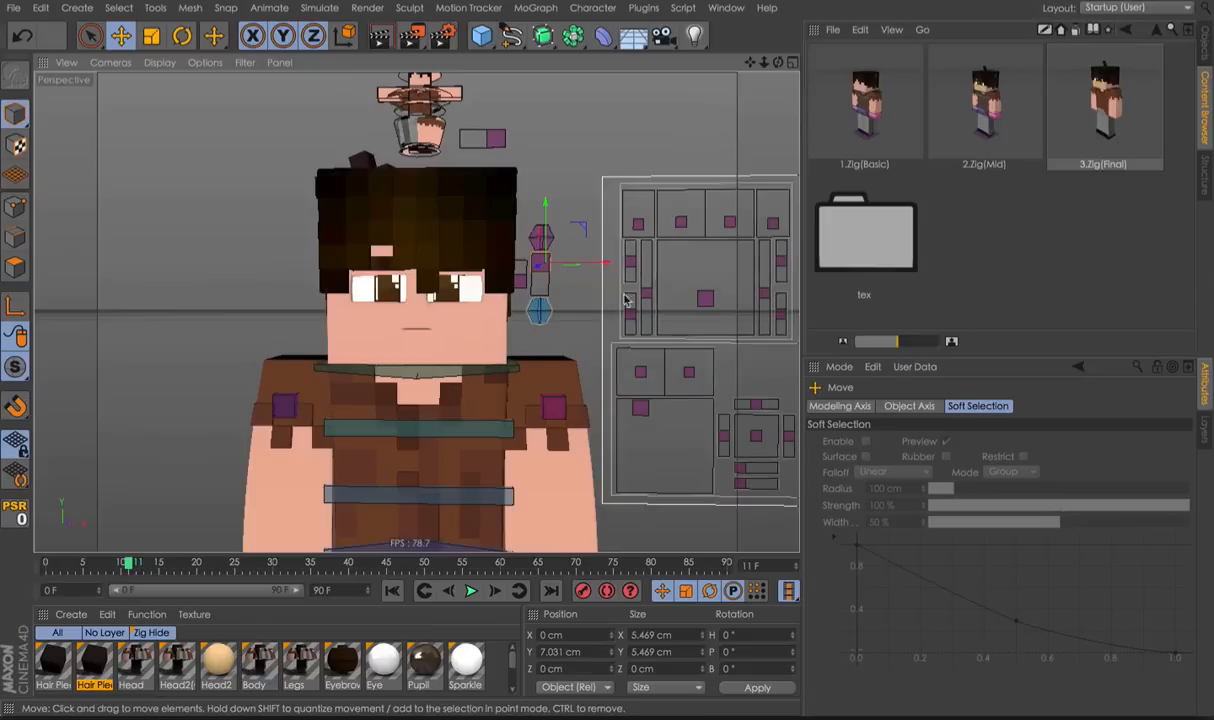
Adjust the character's gaze by moving the C.U.Eyes controller to about -2.7 cm in Y.
click(705, 299)
drag(703, 278, 708, 287)
click(765, 294)
shift+click(650, 294)
click(705, 297)
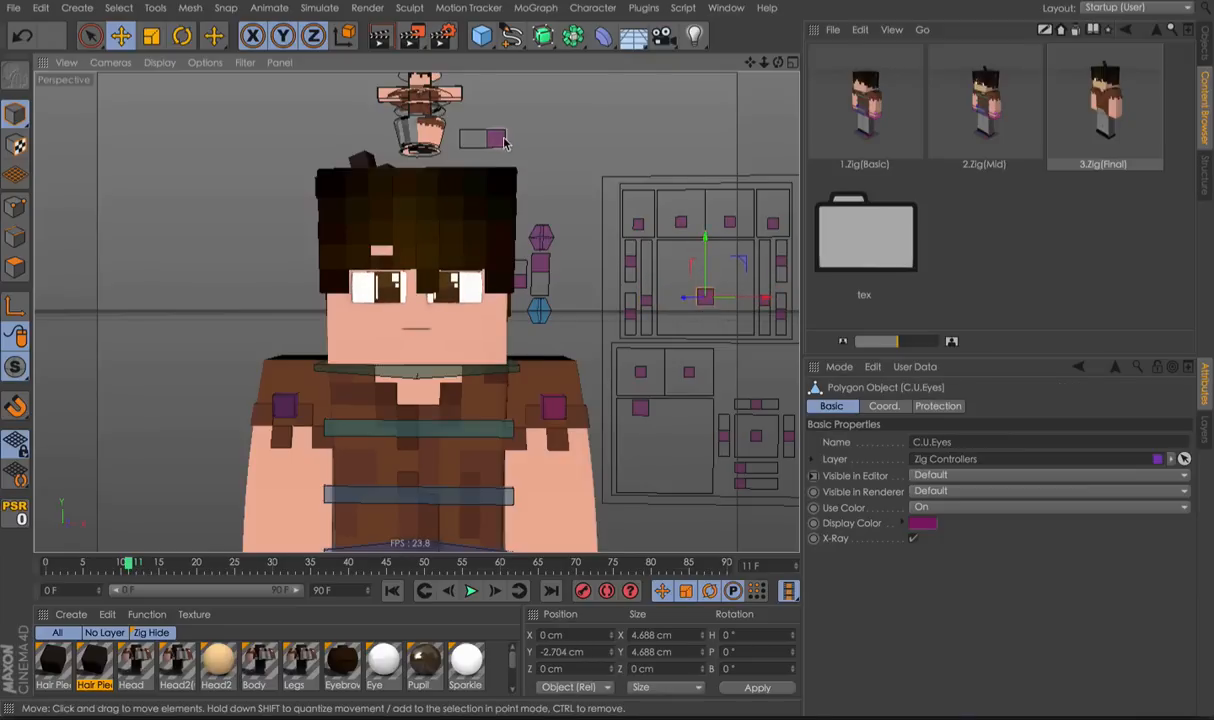
Look at the Automate controller's options and hide the facial control panel with the E.Enable UserData slider.
click(553, 157)
alt+drag(553, 157, 515, 167)
click(516, 132)
click(566, 237)
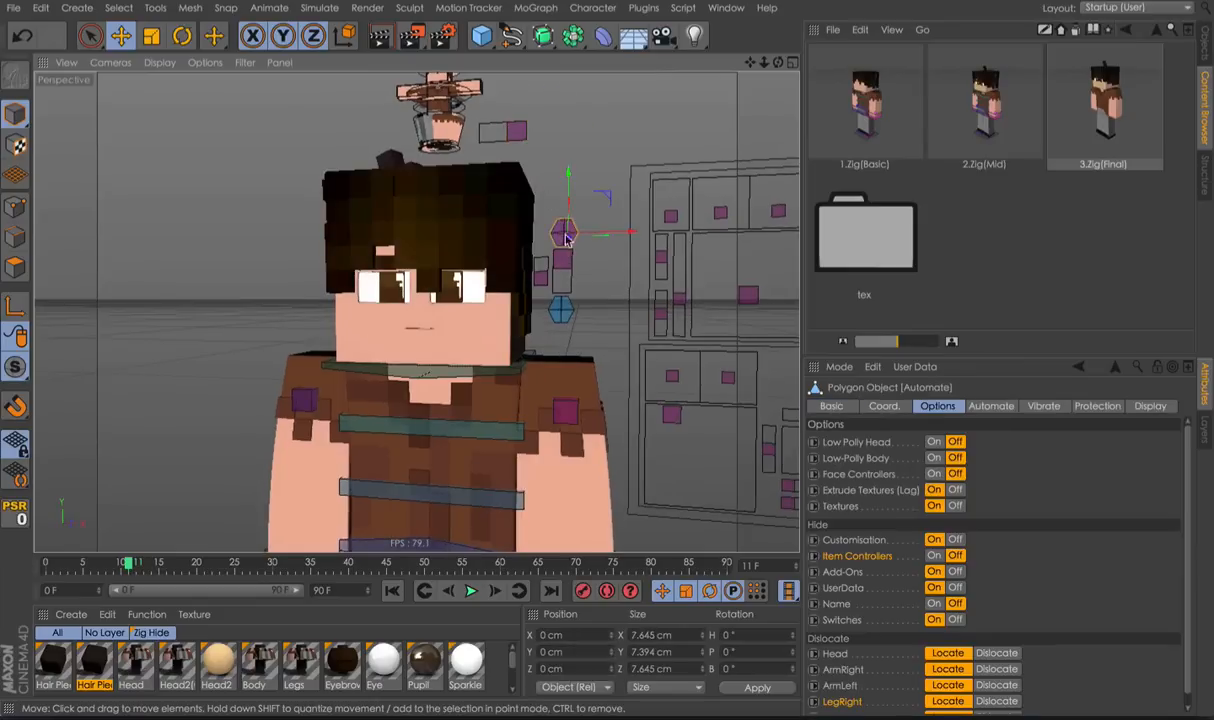
click(568, 263)
click(560, 260)
drag(565, 255, 568, 300)
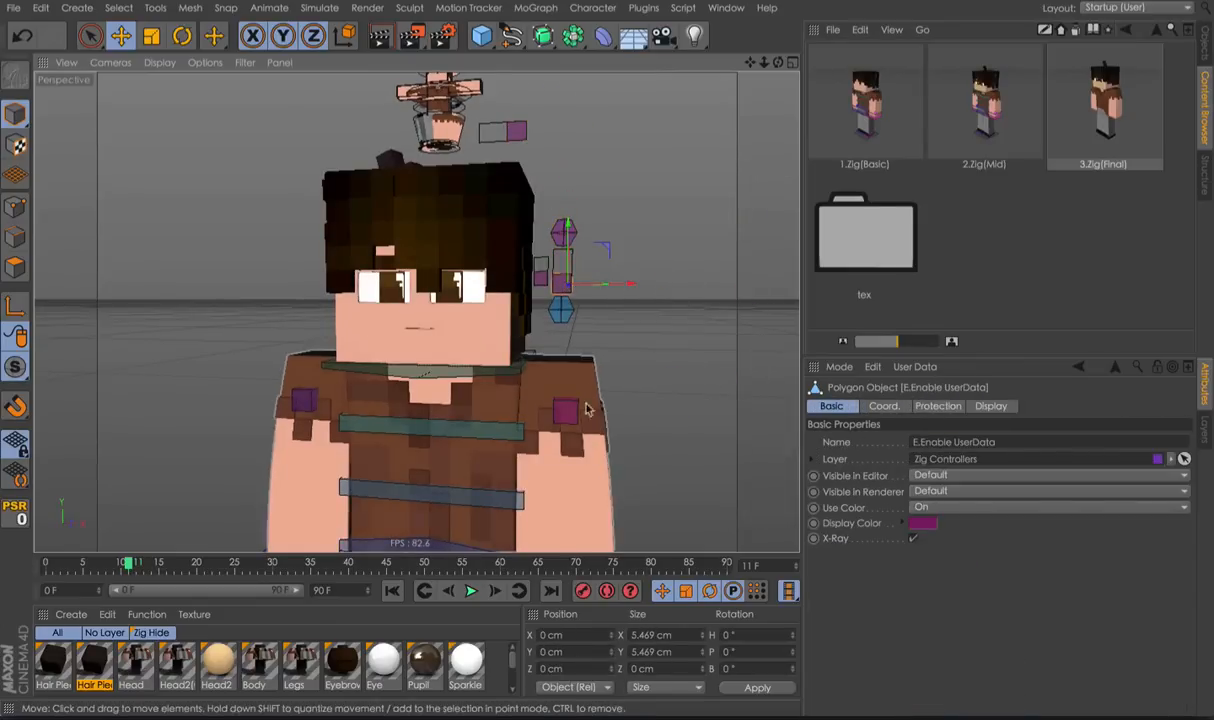
alt+middle_drag(556, 382, 537, 310)
alt+drag(497, 366, 546, 369)
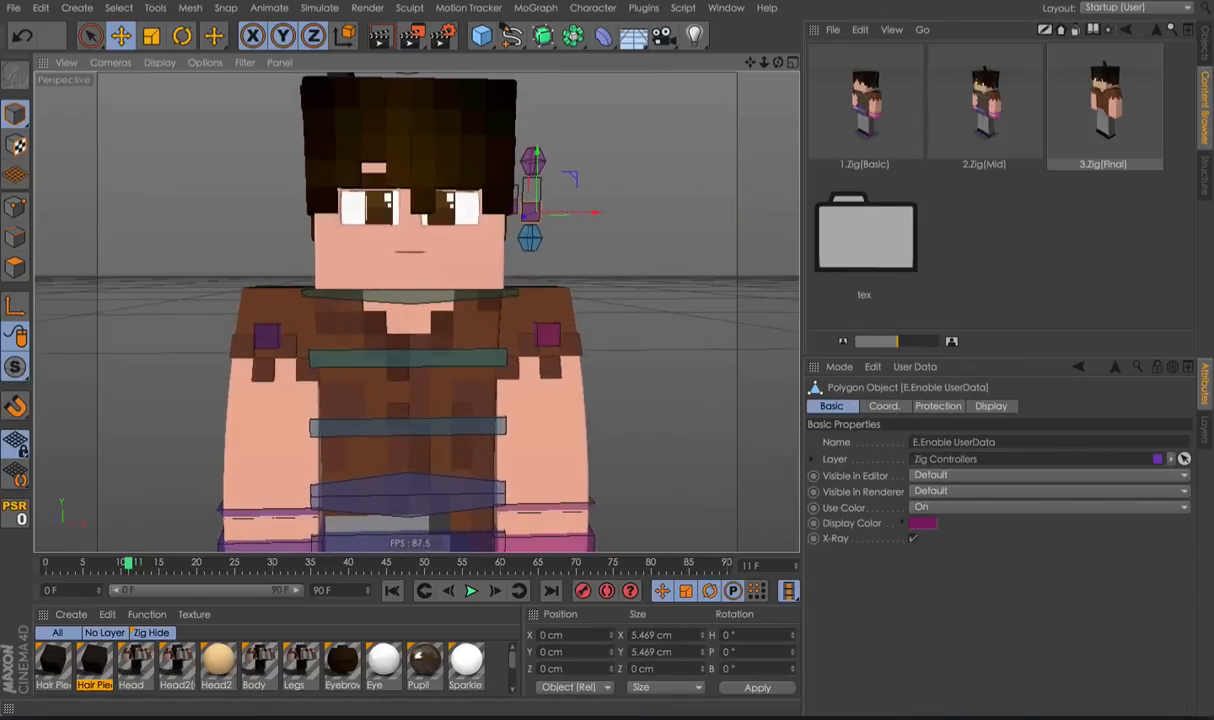
click(902, 24)
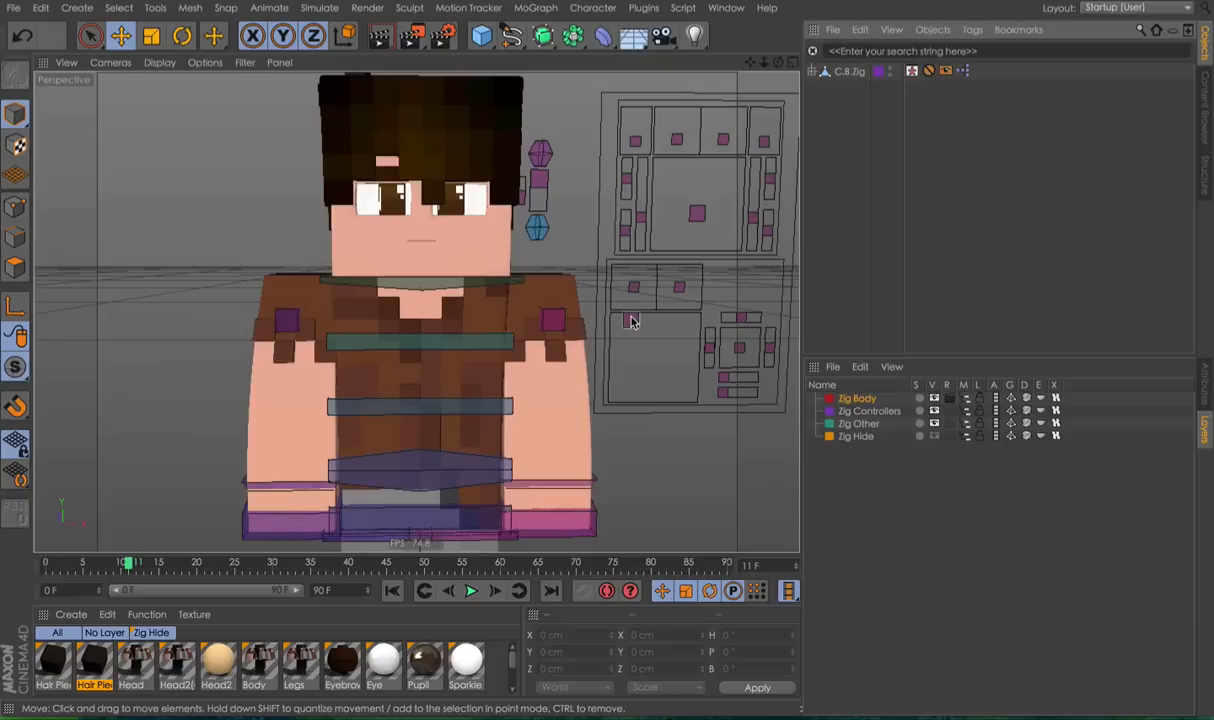
Try opening the mouth wide with the main mouth controller and the two small controllers above it.
click(630, 320)
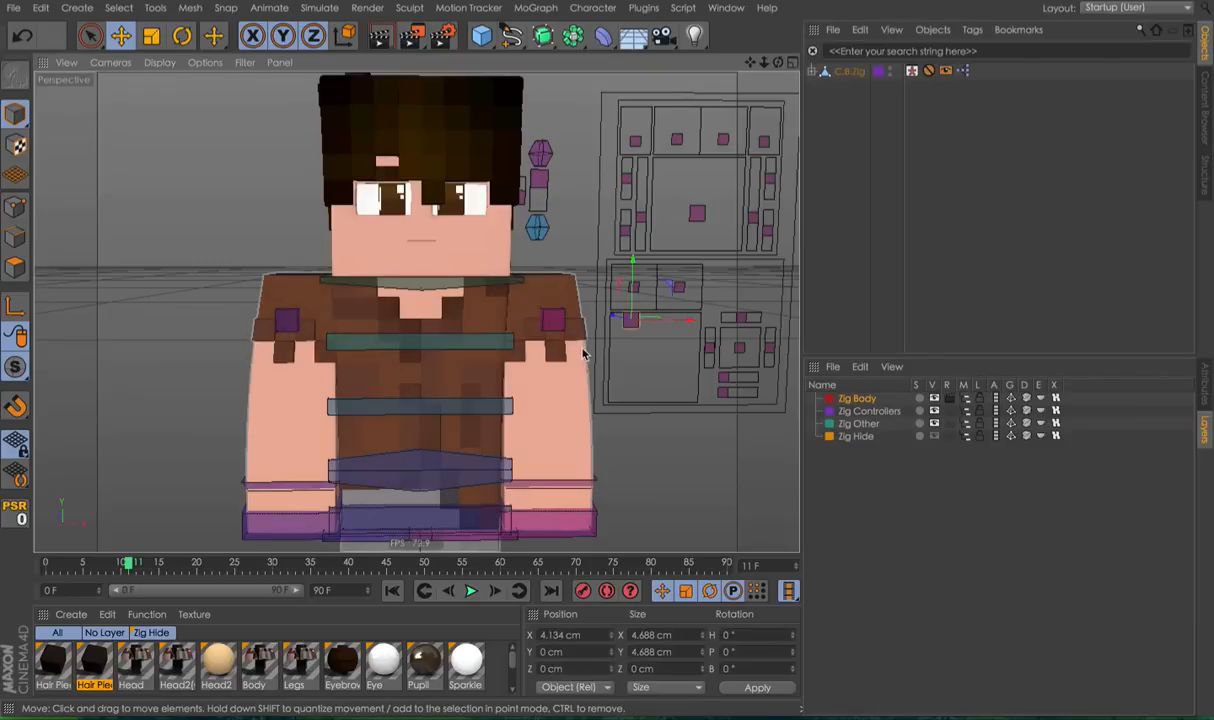
drag(648, 375, 606, 380)
click(680, 287)
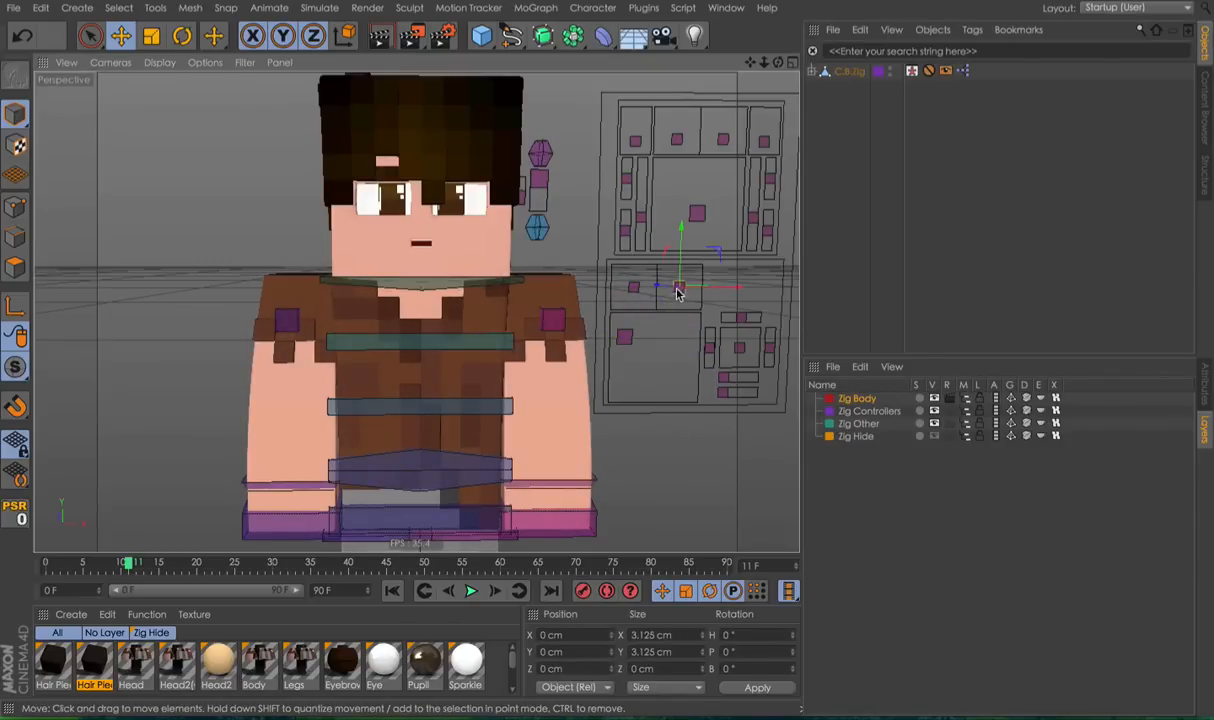
shift+click(634, 287)
drag(650, 338, 718, 340)
click(626, 339)
drag(631, 352, 711, 357)
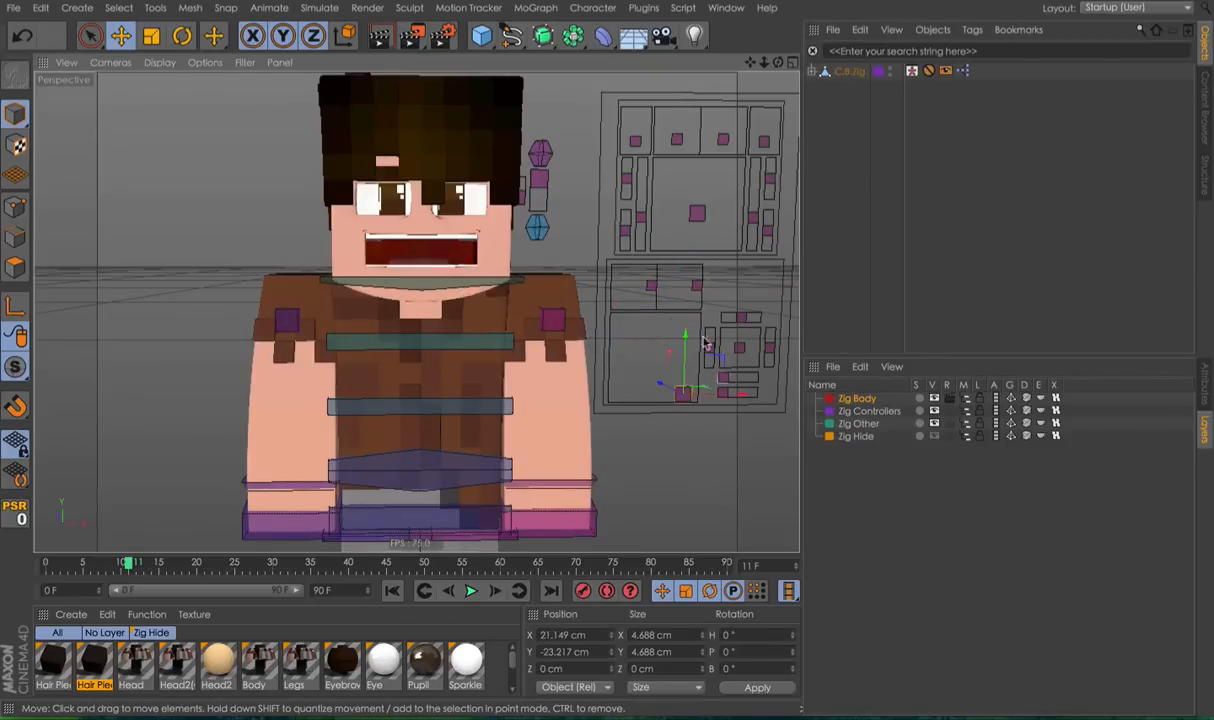
Undo the last mouth move and try reshaping the mouth by moving its two small upper controllers together.
key(ctrl+z)
click(696, 286)
shift+click(652, 286)
drag(658, 325, 705, 408)
click(628, 340)
click(697, 287)
shift+click(653, 286)
drag(669, 338, 681, 325)
Undo all the test moves of the mouth controllers and clear the selection.
key(ctrl+z)
key(ctrl+z)
key(ctrl+z)
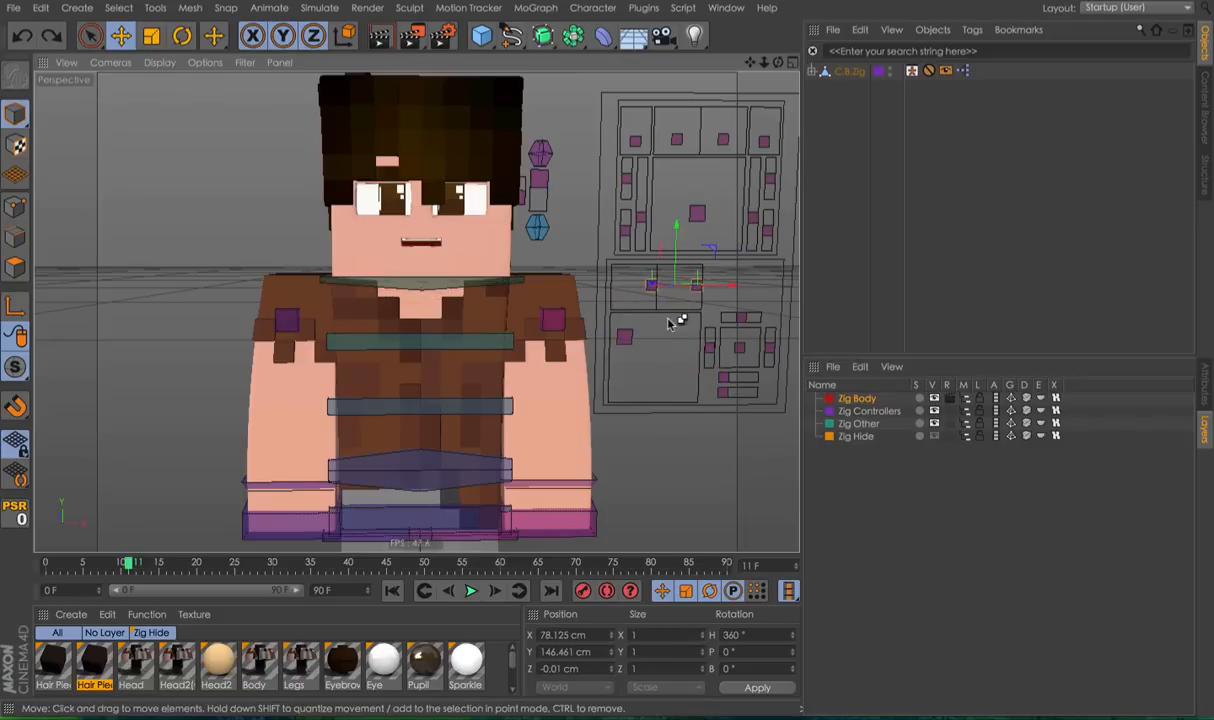
key(ctrl+z)
key(ctrl+z)
key(ctrl+z)
key(ctrl+z)
key(ctrl+z)
key(ctrl+z)
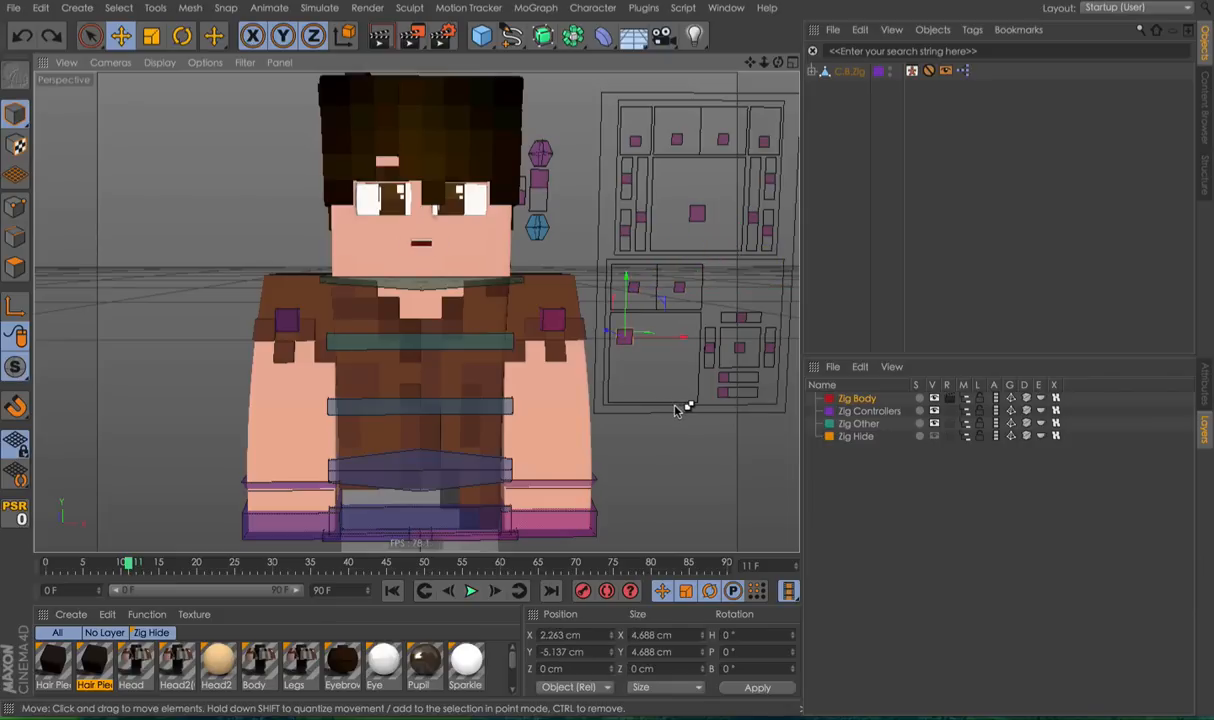
click(643, 453)
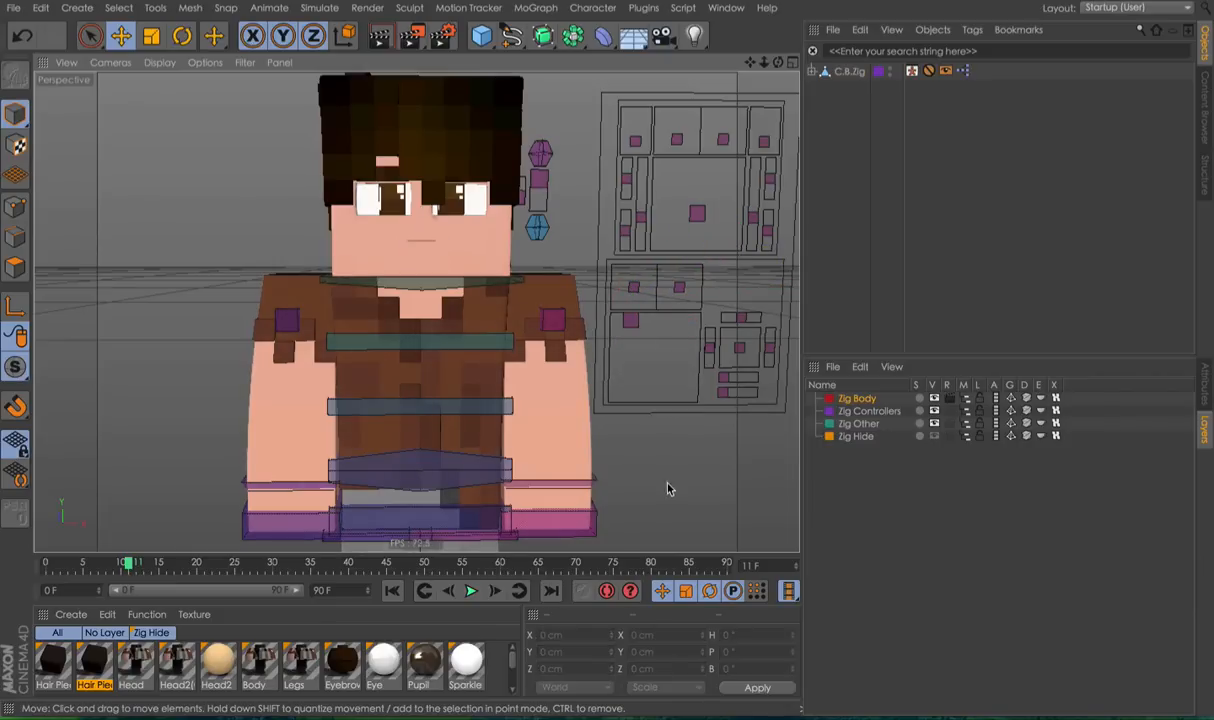
Try posing the character's left arm by moving its hand controller, and undo the move.
click(592, 510)
drag(667, 498, 771, 423)
key(ctrl+z)
key(ctrl+z)
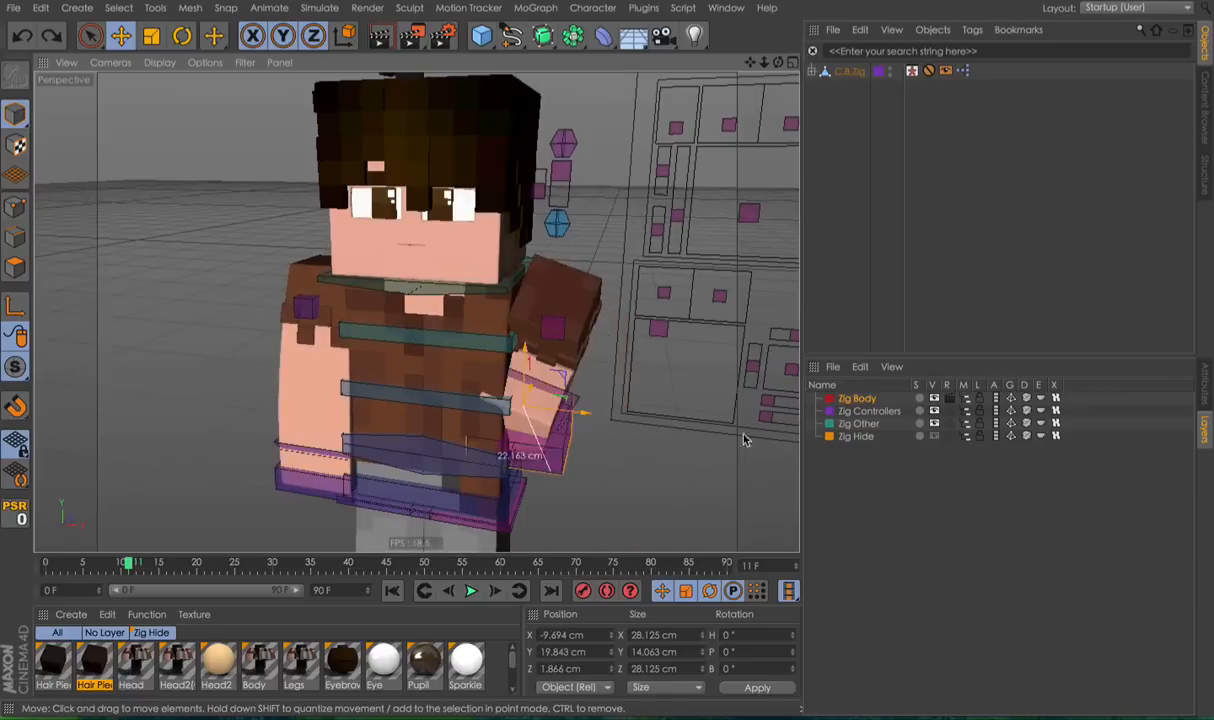
alt+drag(518, 217, 556, 196)
Switch to Notes, read the rig protocol checklist and return to Cinema 4D.
key(ctrl+Up)
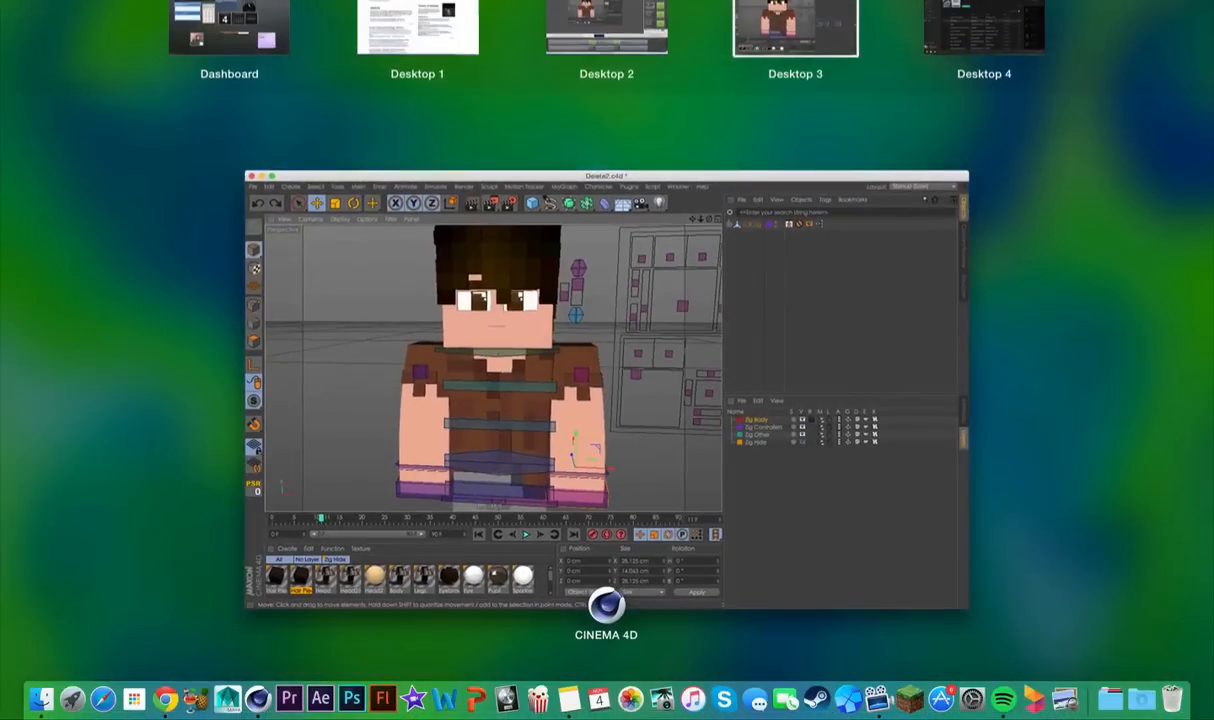
click(602, 68)
key(ctrl+Up)
click(320, 274)
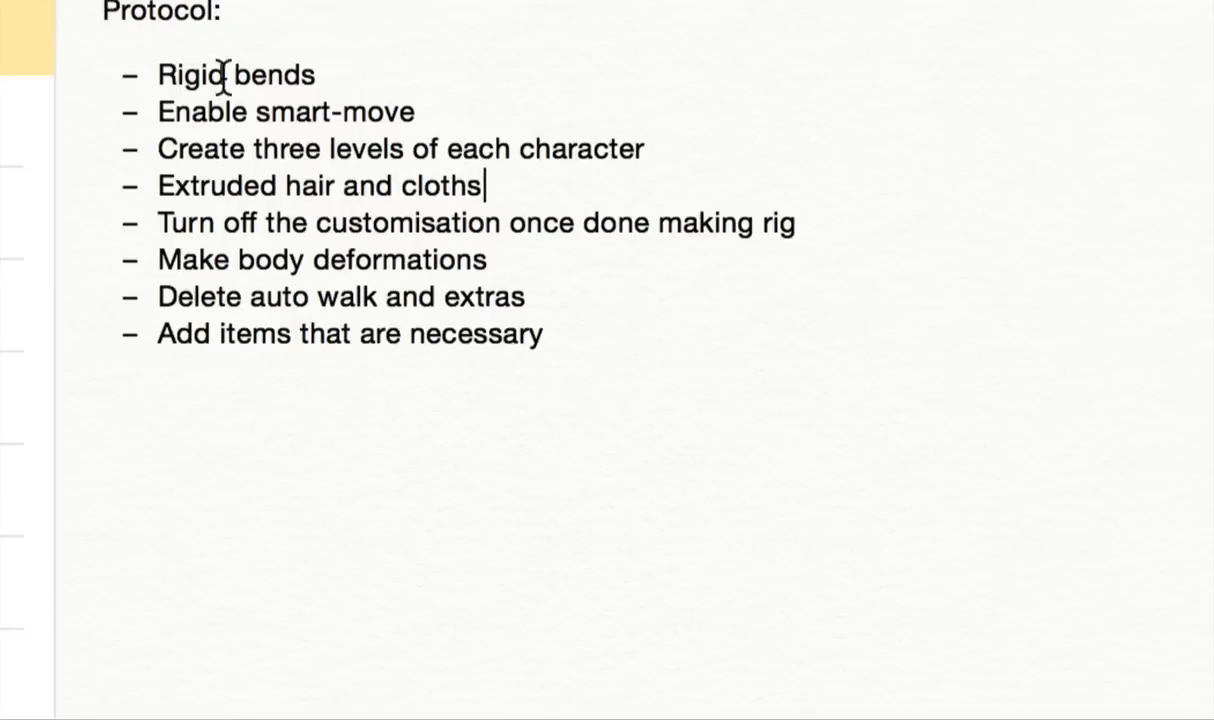
key(ctrl+Up)
click(843, 49)
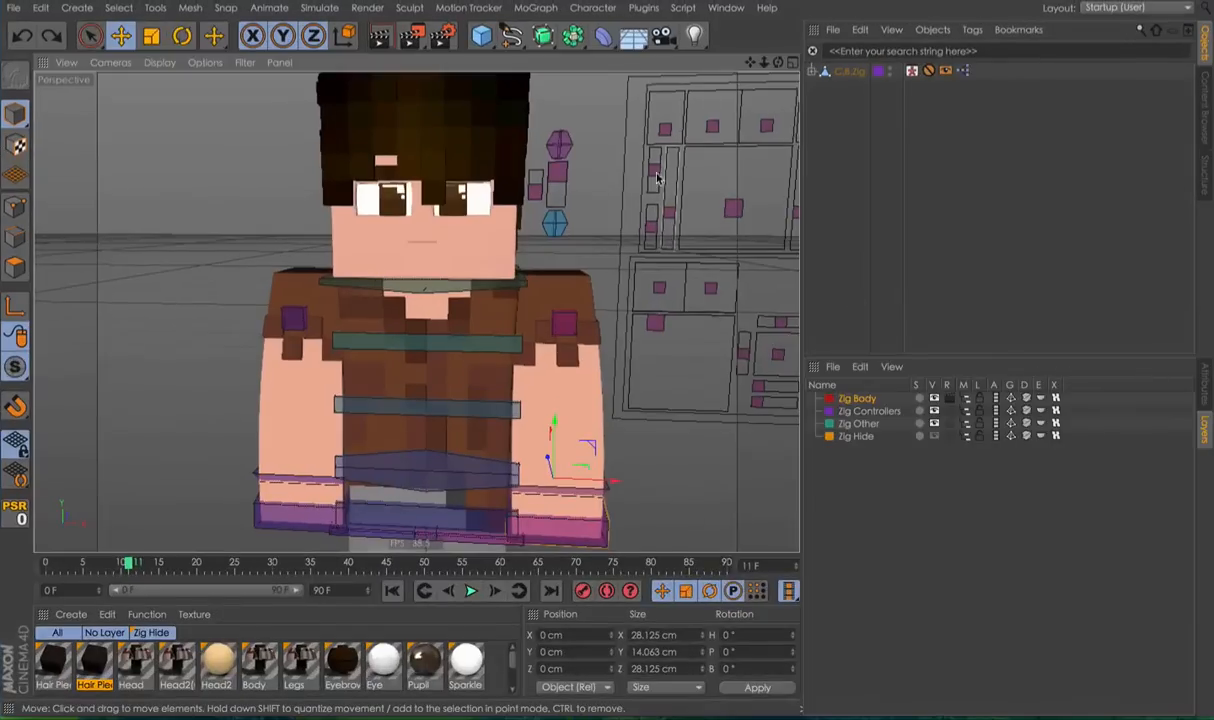
Select the Automate controller and check its Smart-Move settings.
click(558, 145)
click(1201, 385)
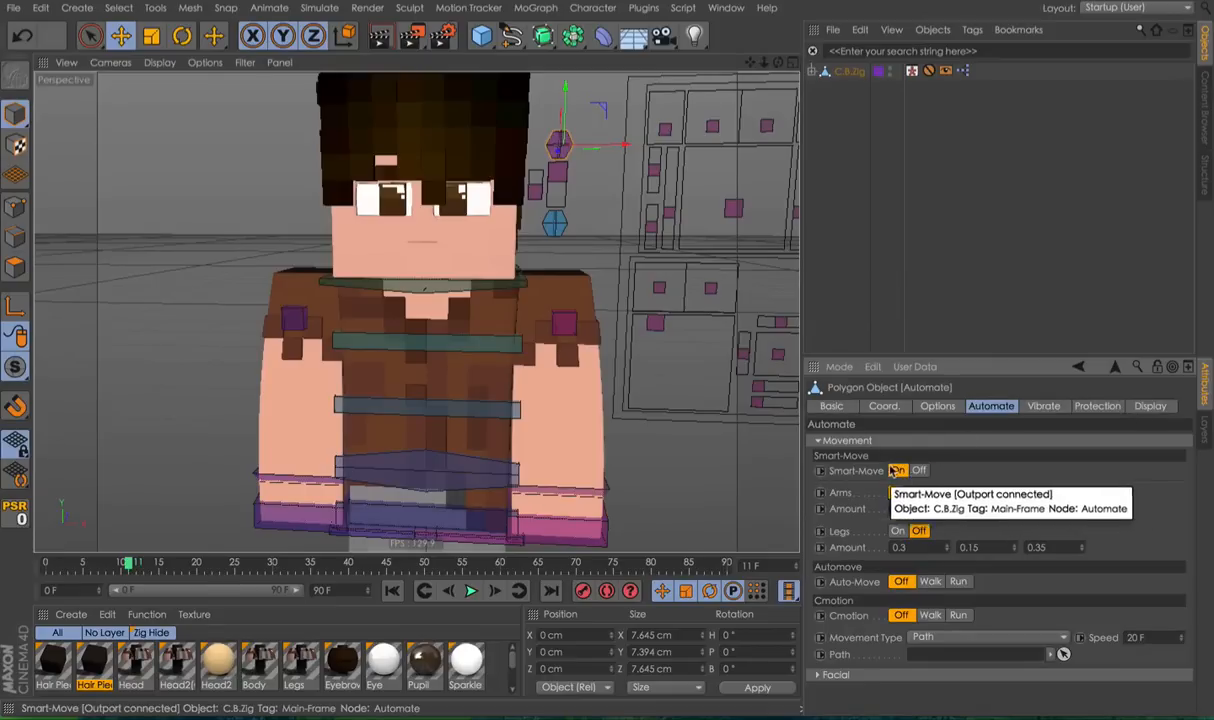
alt+middle_drag(681, 245, 645, 268)
alt+right_drag(645, 260, 572, 247)
Review the next protocol items in Notes, switch back to Cinema 4D and deselect everything.
key(ctrl+Up)
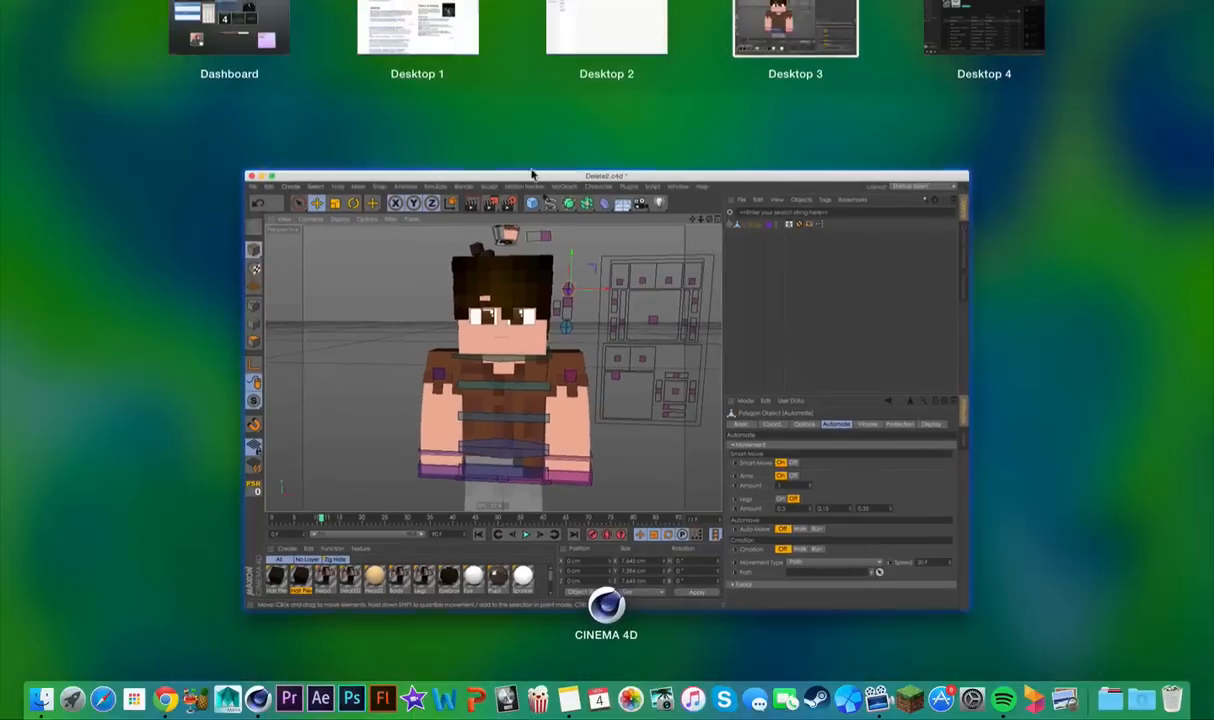
click(420, 35)
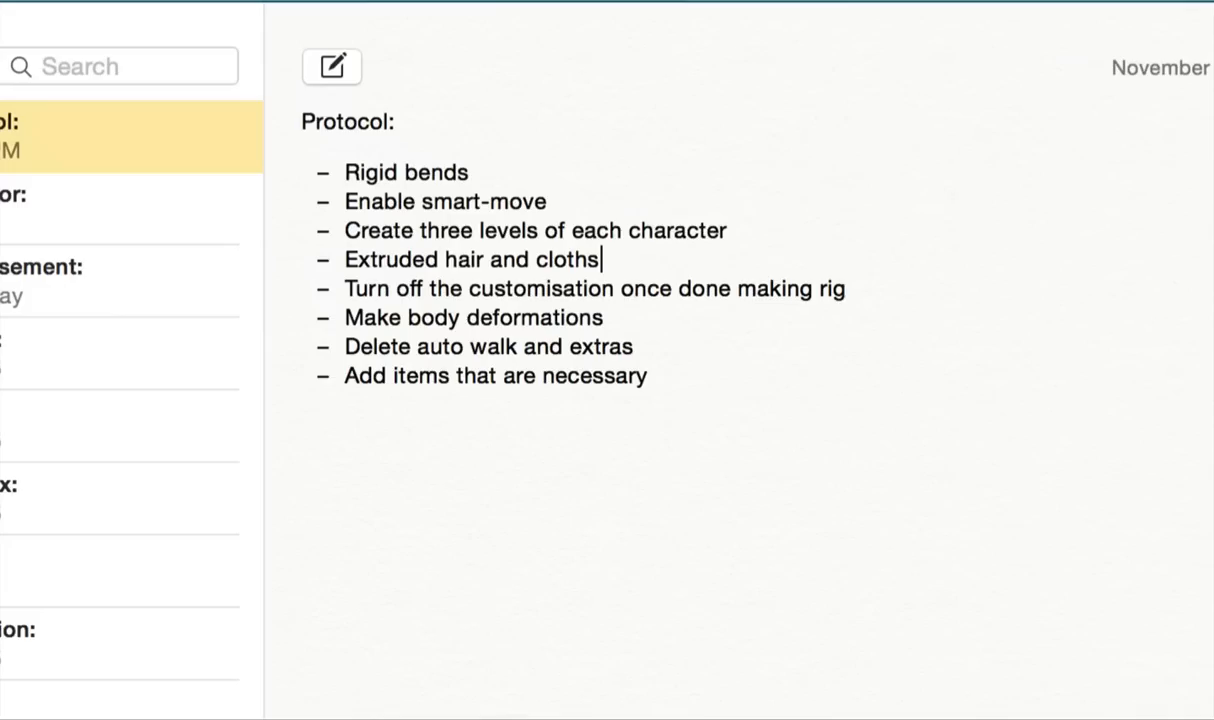
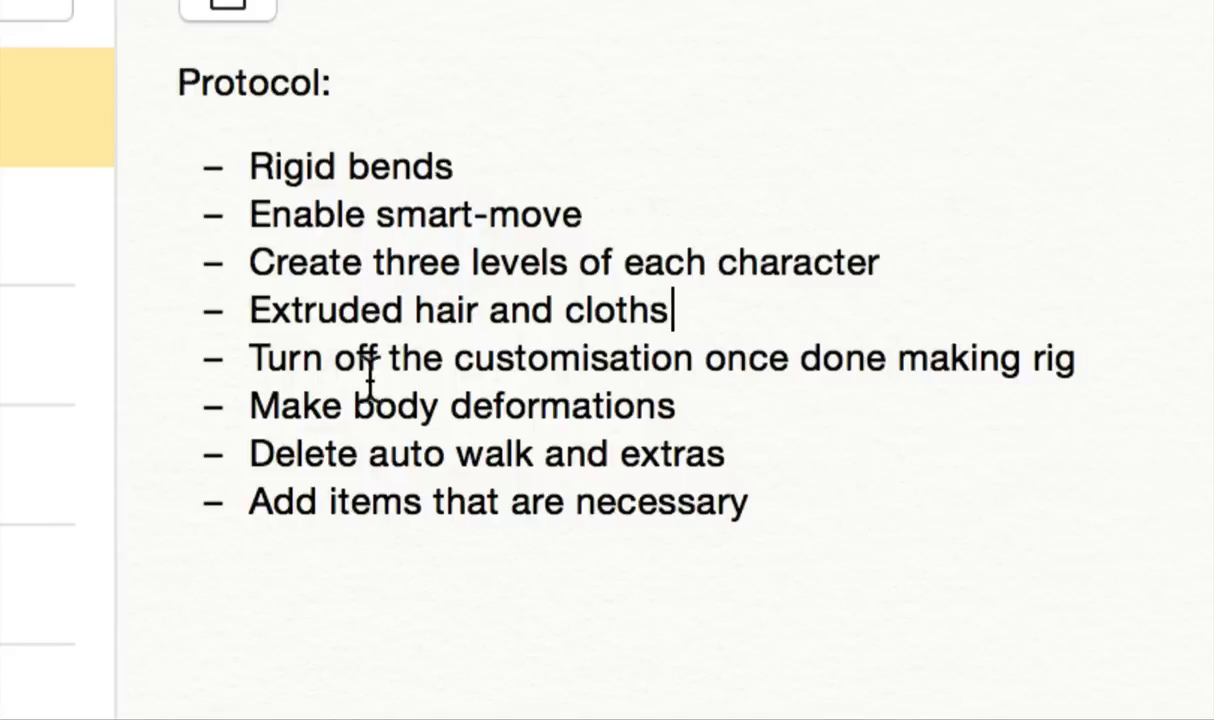
key(ctrl+Up)
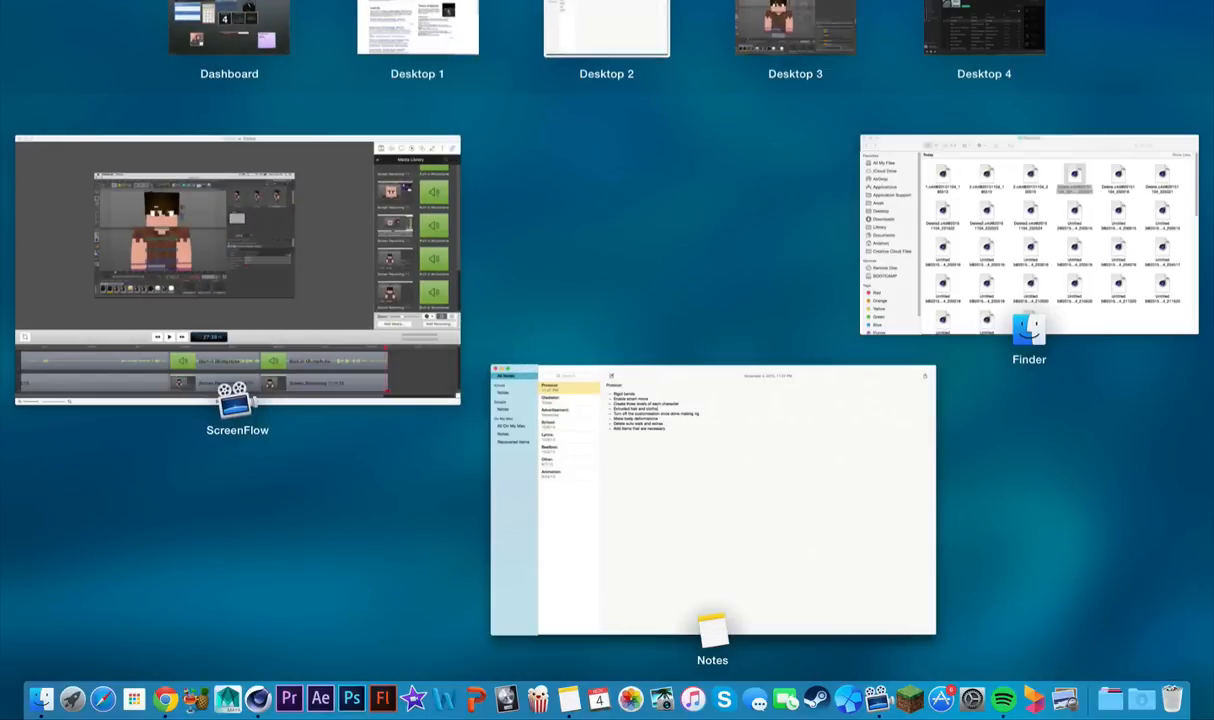
click(795, 28)
click(951, 112)
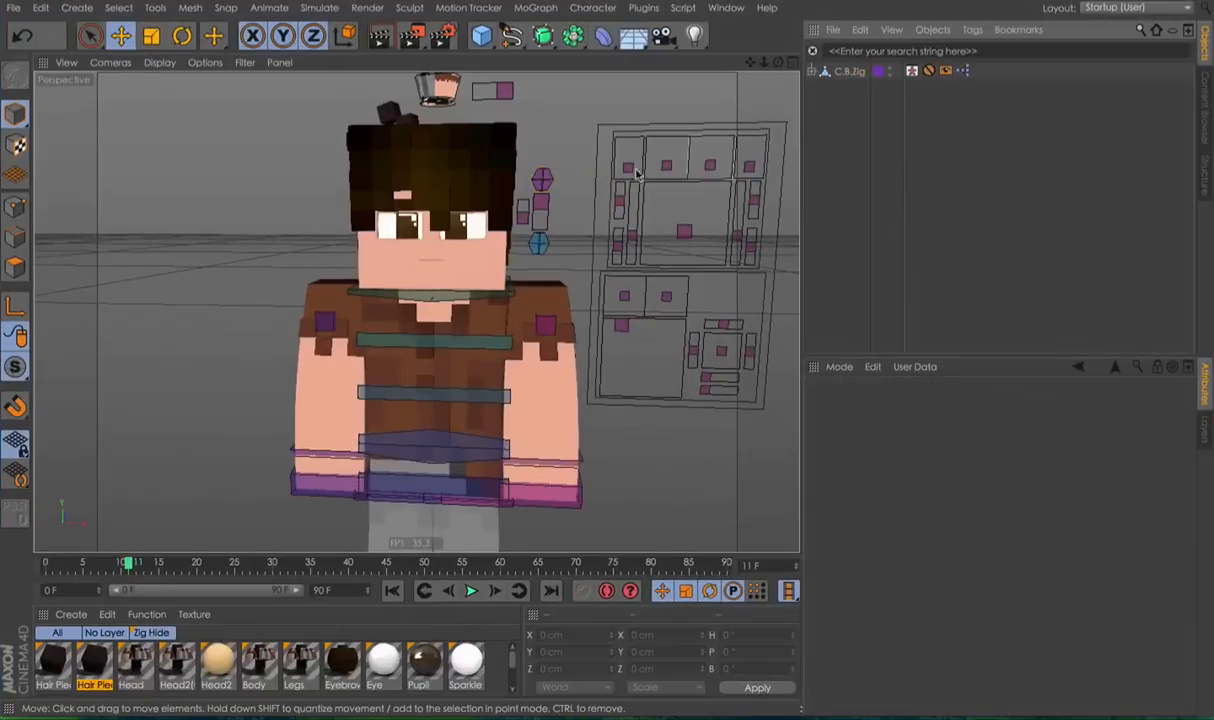
Hide the facial control panel with the E.Enable UserData slider and set Customisation to Off in the Automate controller's options.
click(540, 182)
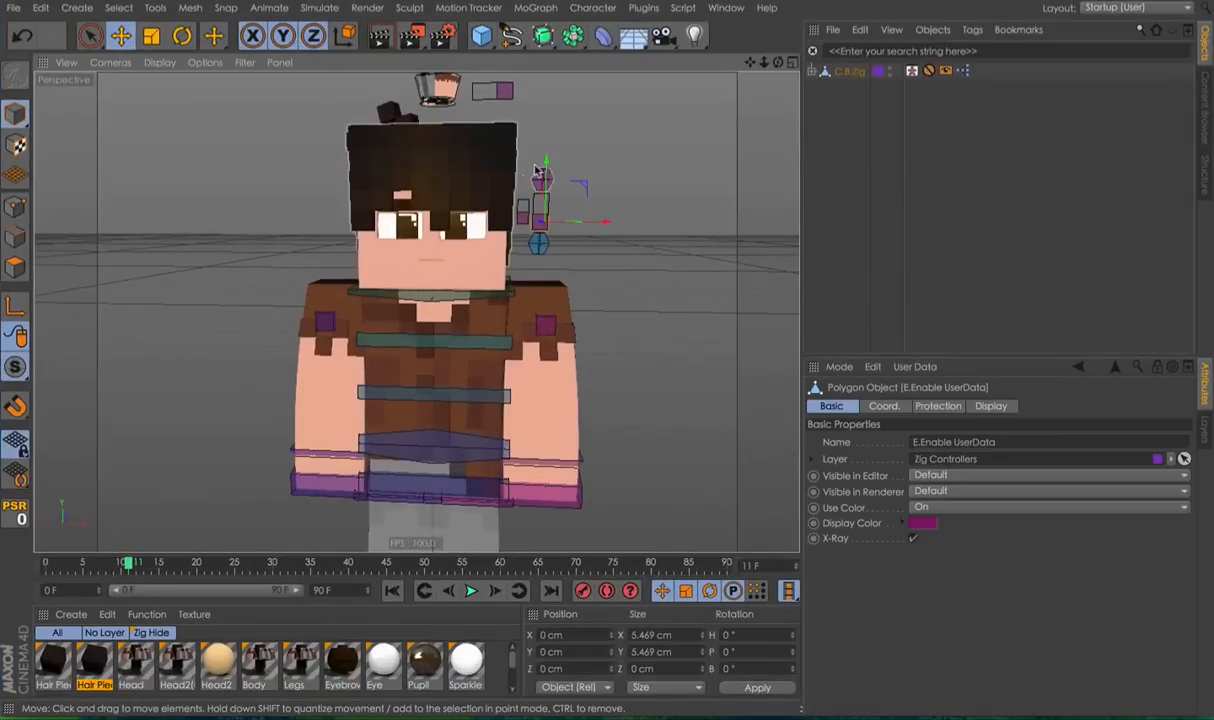
click(538, 178)
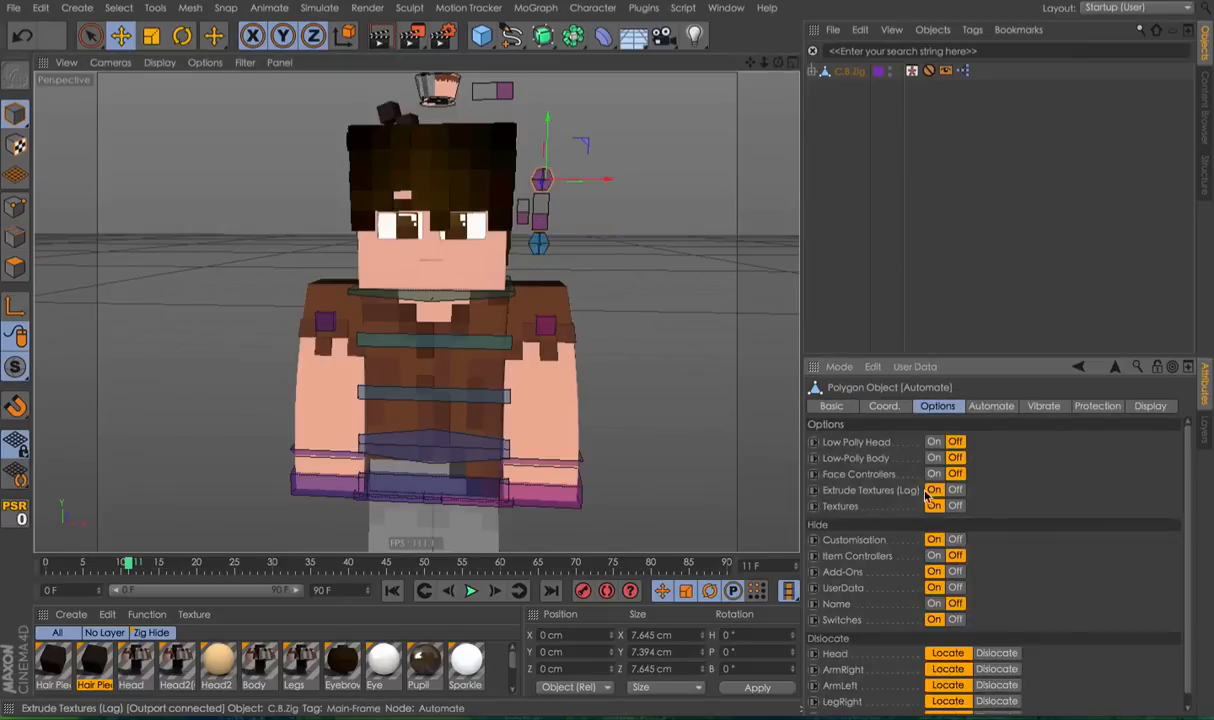
click(955, 540)
scroll(446, 262, down, 3)
Check the remaining protocol items in Notes and switch back to Cinema 4D.
key(ctrl+Up)
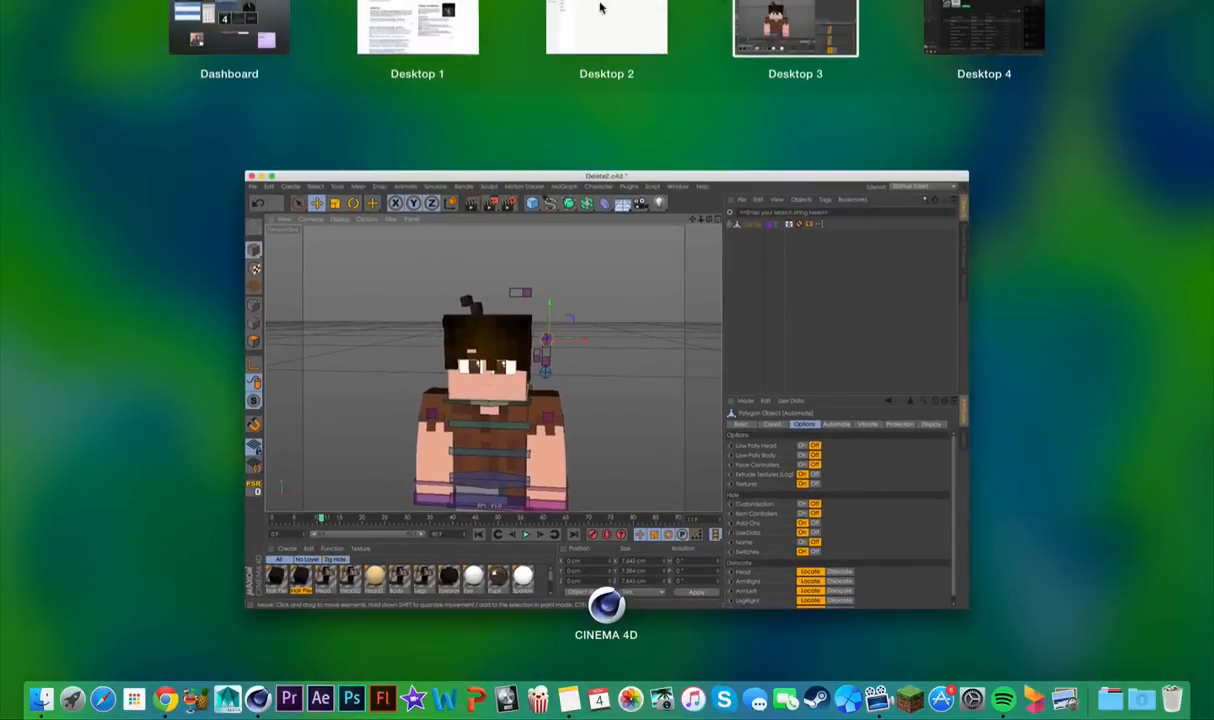
click(618, 45)
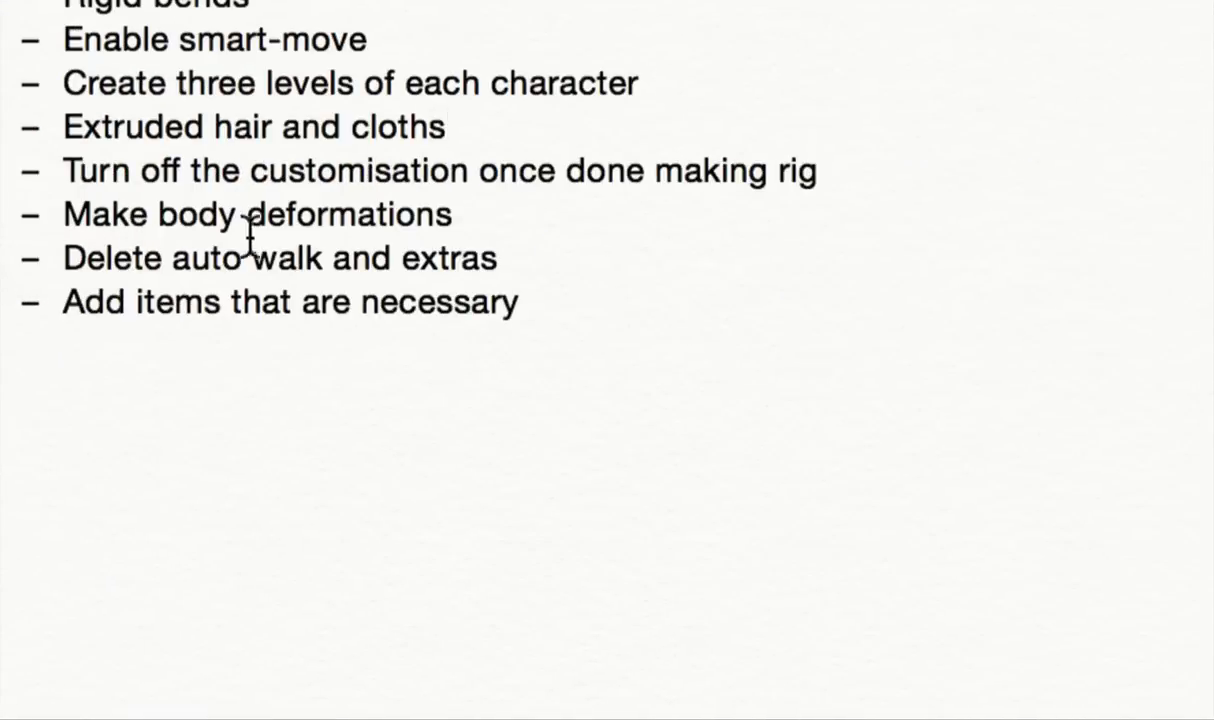
key(ctrl+Up)
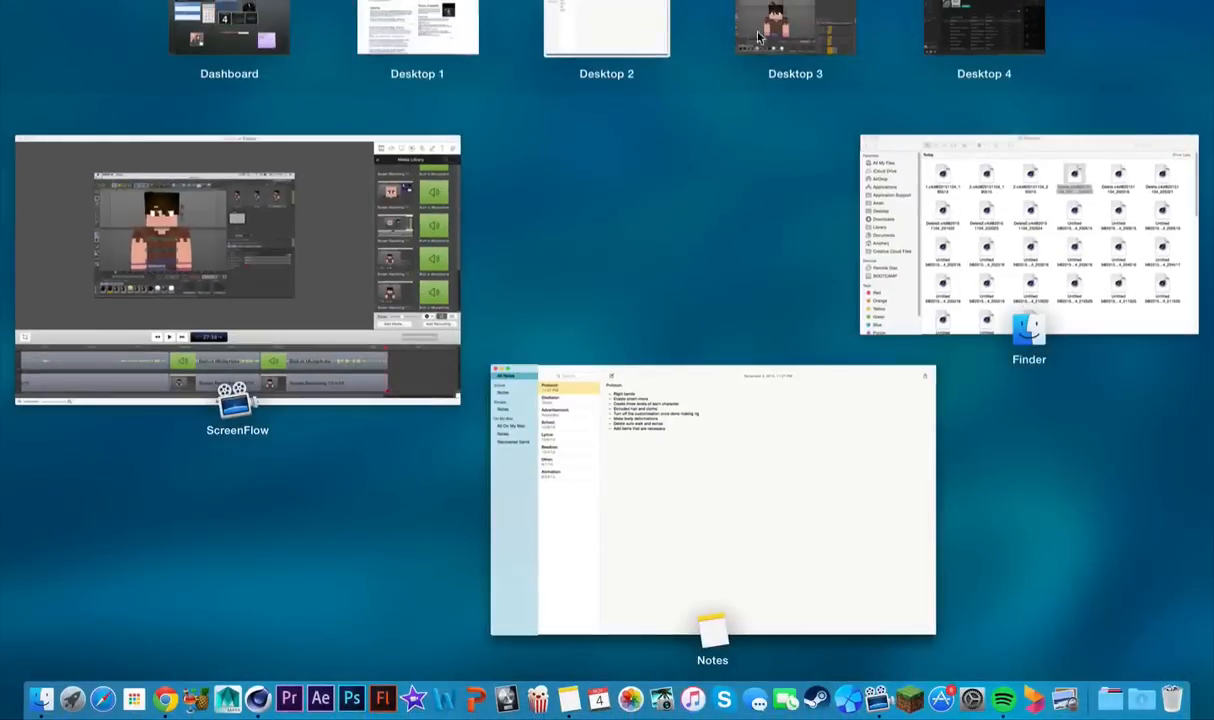
click(797, 27)
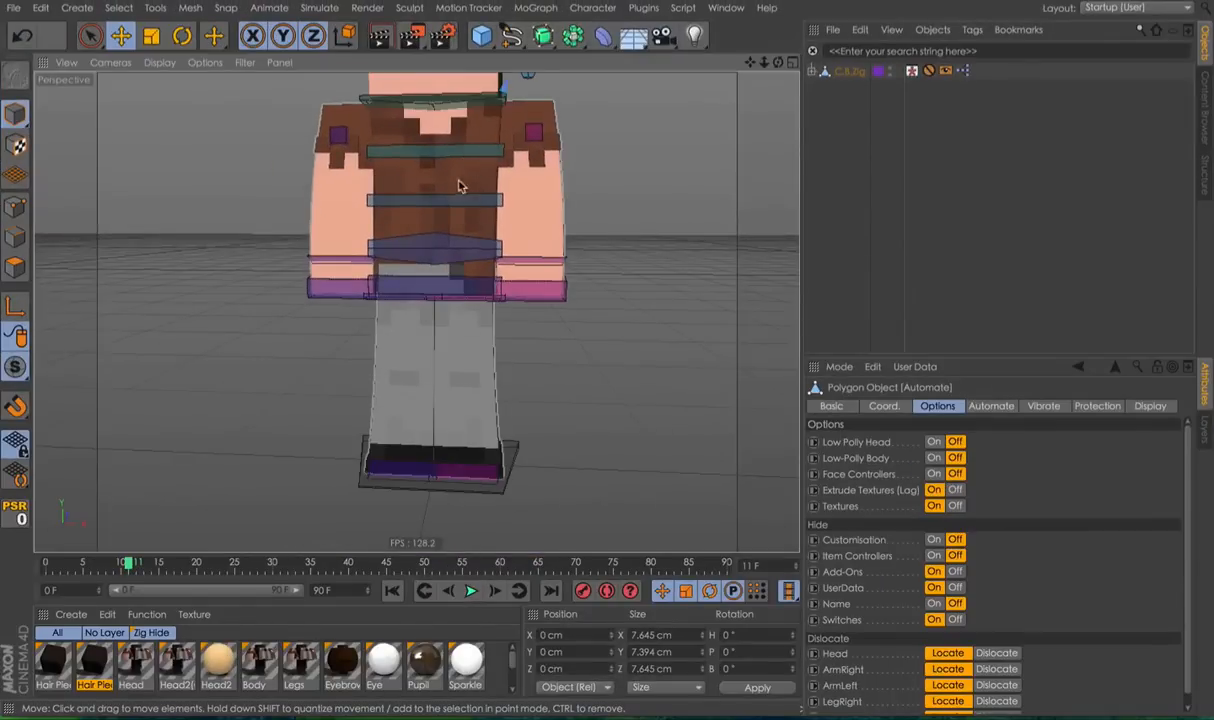
Look up the protocol item on deleting auto walk and extras in Notes and return to Cinema 4D.
key(ctrl+Up)
click(621, 12)
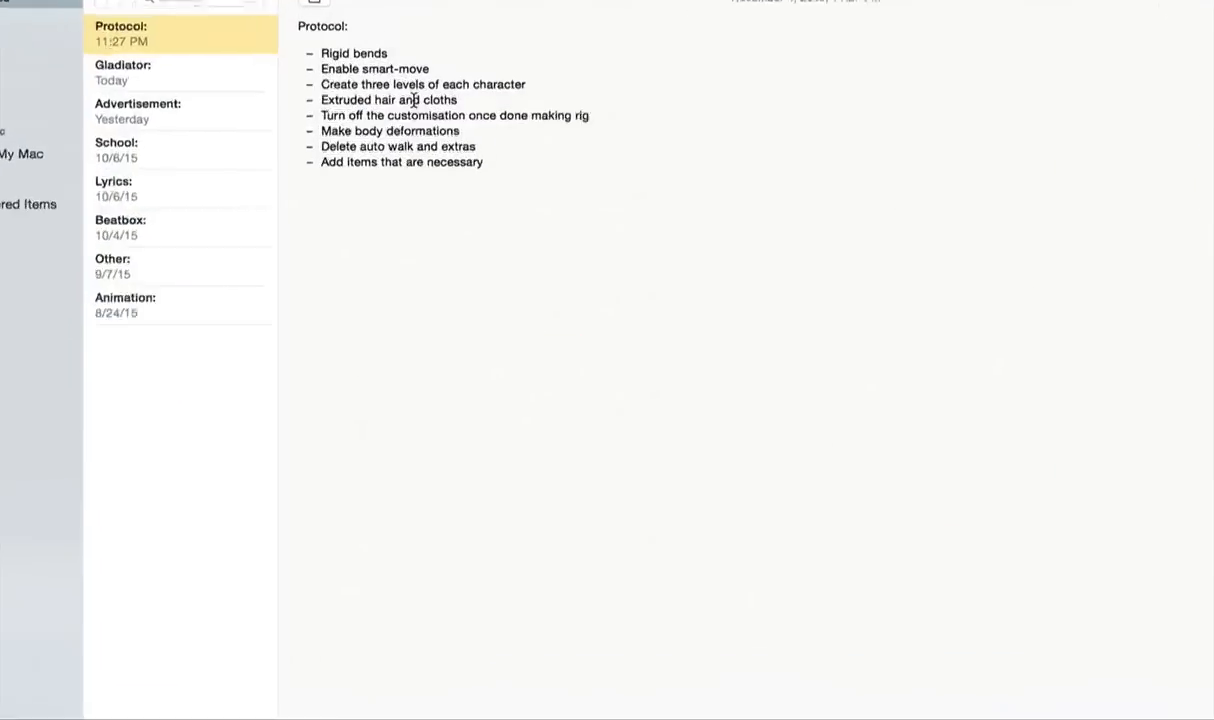
key(ctrl+Up)
click(797, 27)
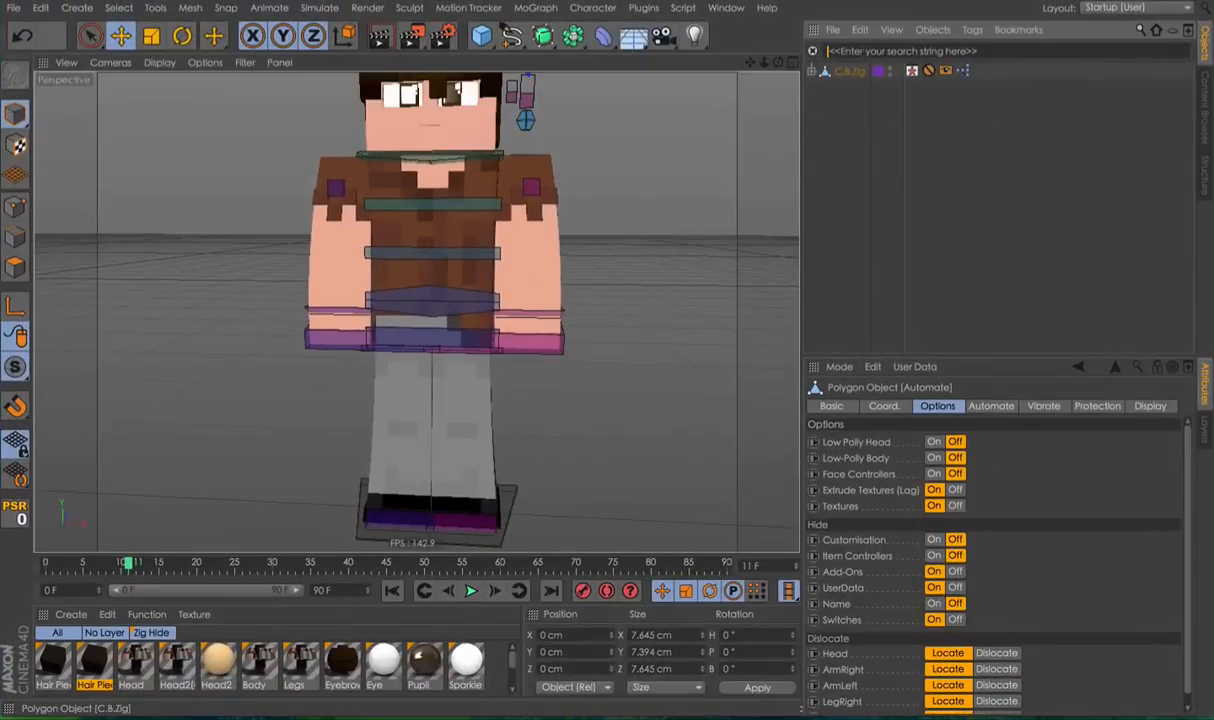
Expand the C.B.Zig hierarchy and delete its AutoMove/Smart-Move null.
click(812, 71)
click(875, 106)
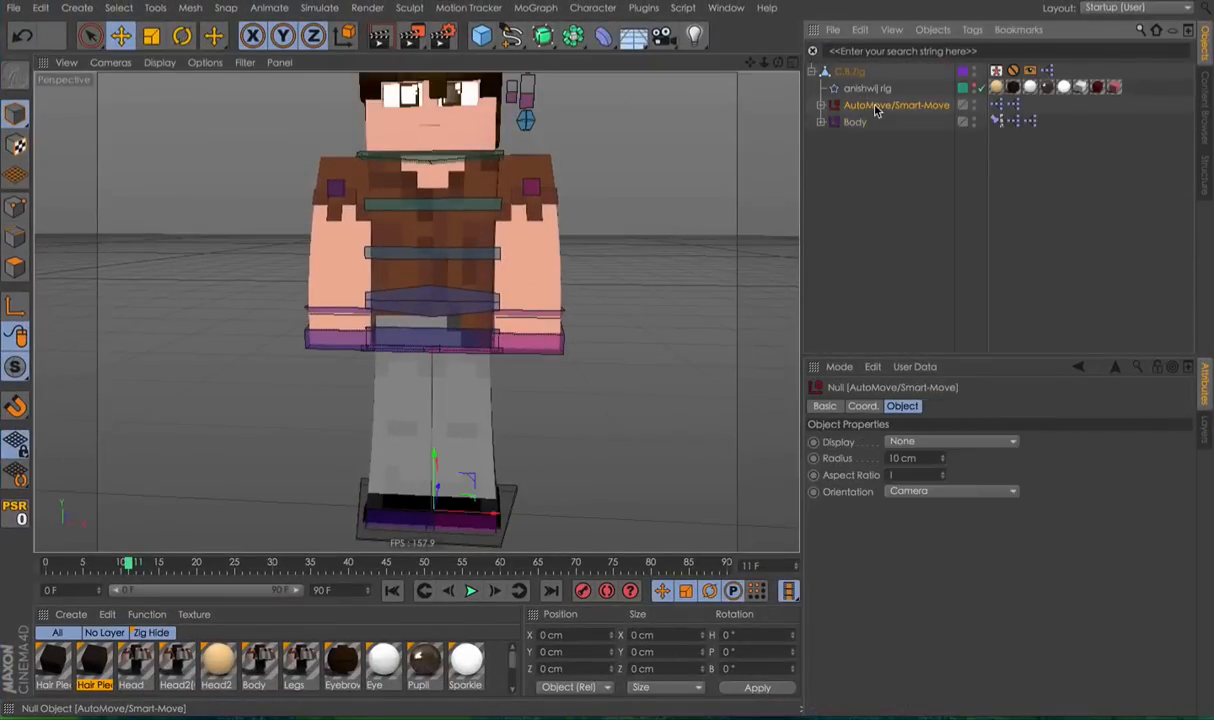
key(Delete)
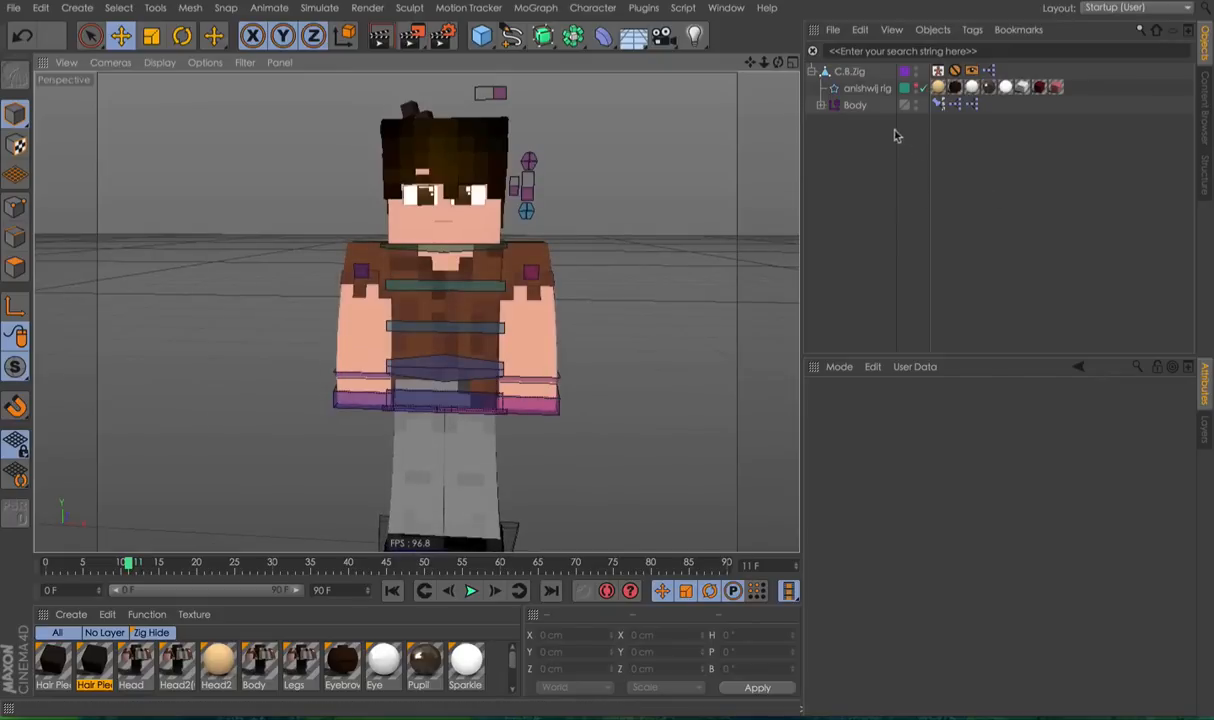
key(ctrl+z)
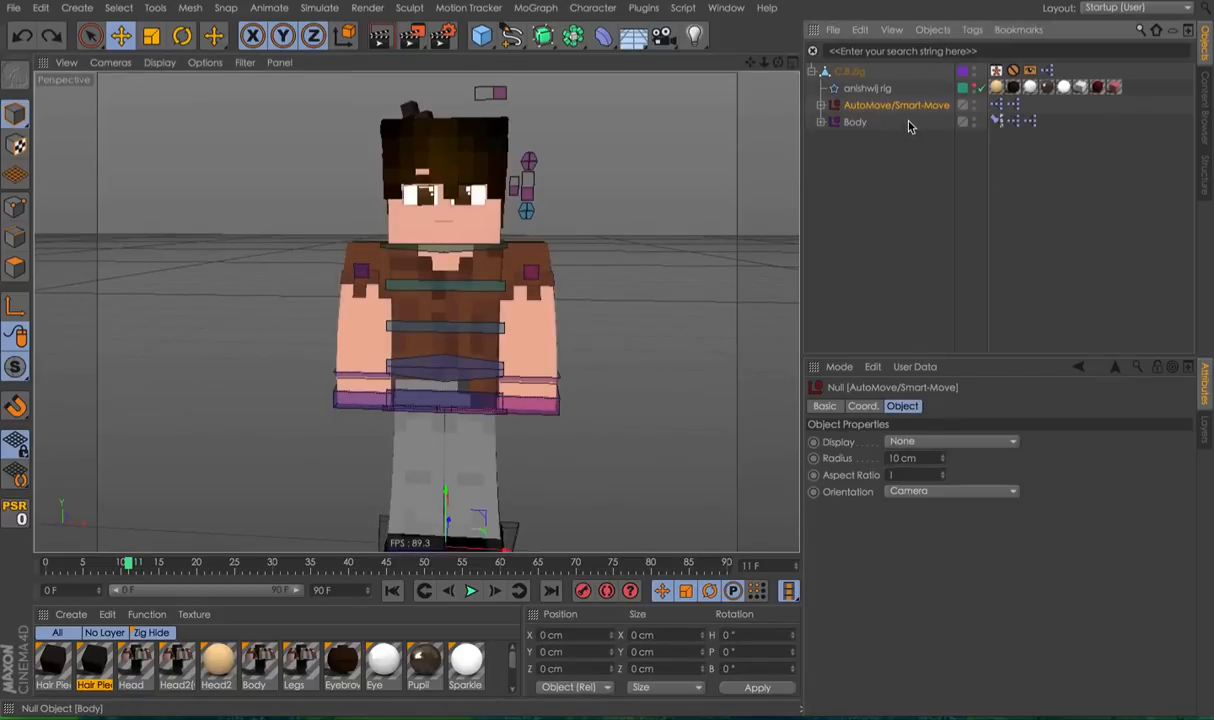
key(Delete)
Read the last protocol item about adding necessary items in Notes and return to Cinema 4D.
key(ctrl+Up)
click(602, 28)
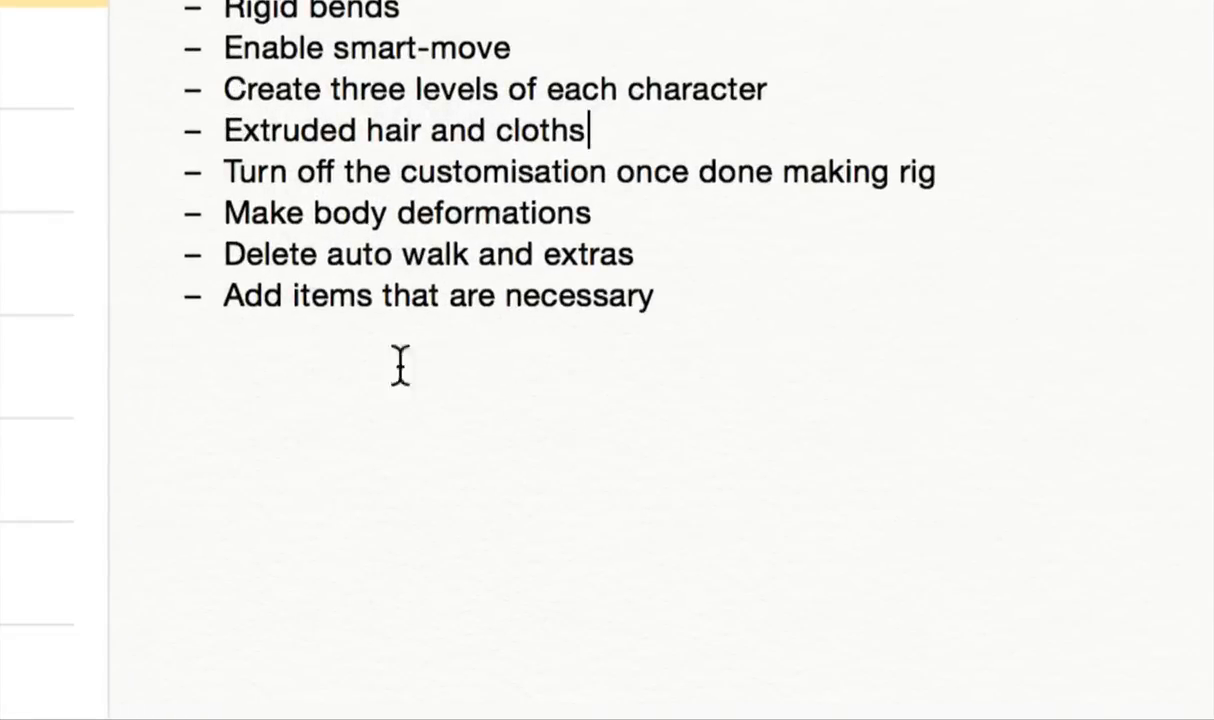
key(ctrl+Up)
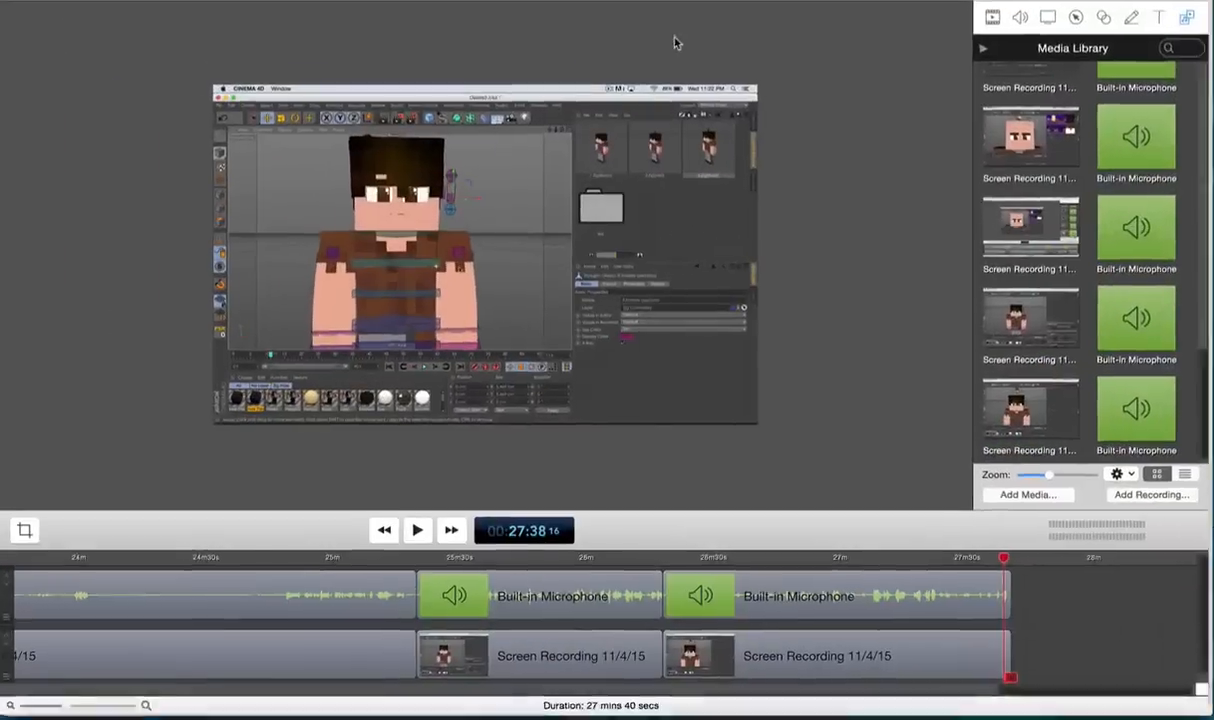
key(ctrl+Up)
click(802, 27)
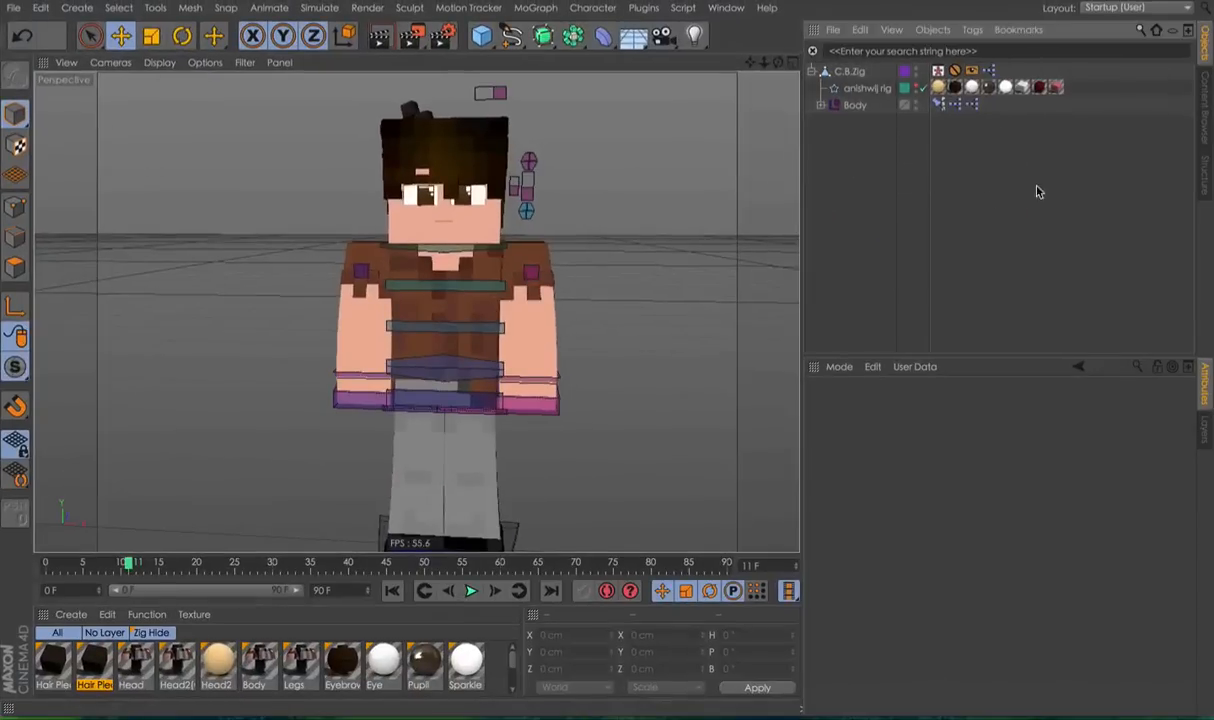
Hide the Zig Controllers and Zig Other layers in the viewport, and hide Zig Other and Zig Hide from the object list.
alt+drag(772, 254, 758, 257)
alt+drag(444, 275, 537, 303)
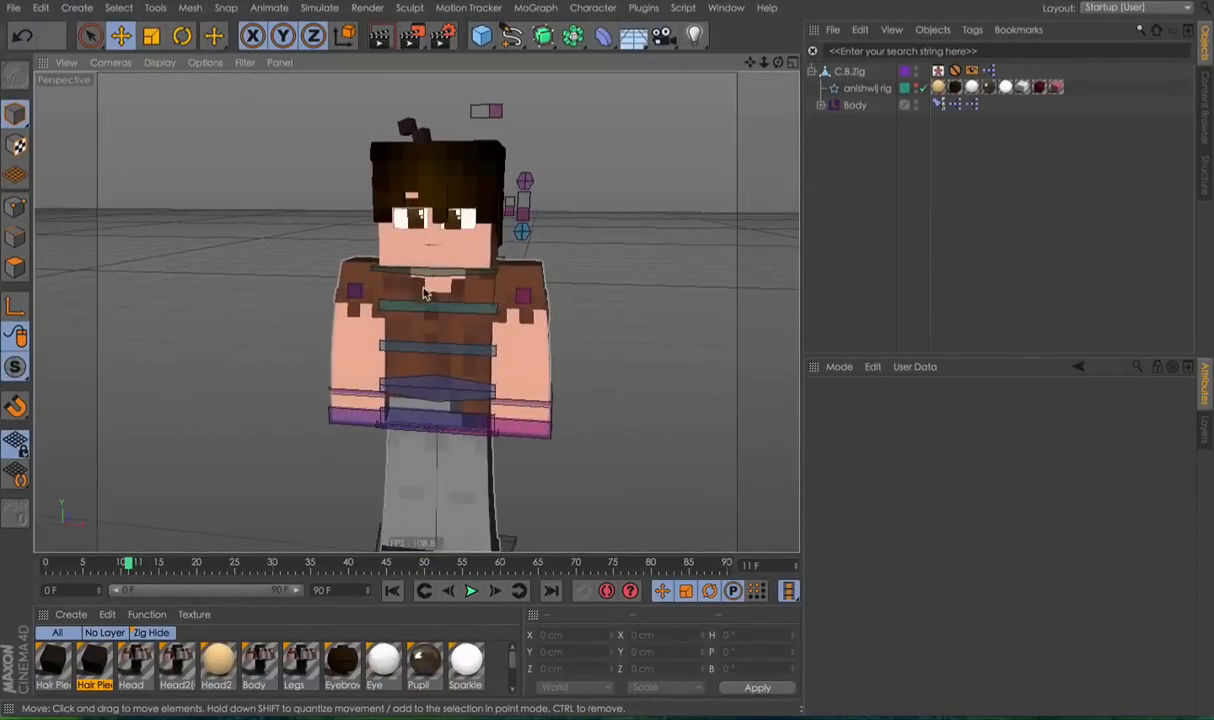
scroll(423, 291, down, 2)
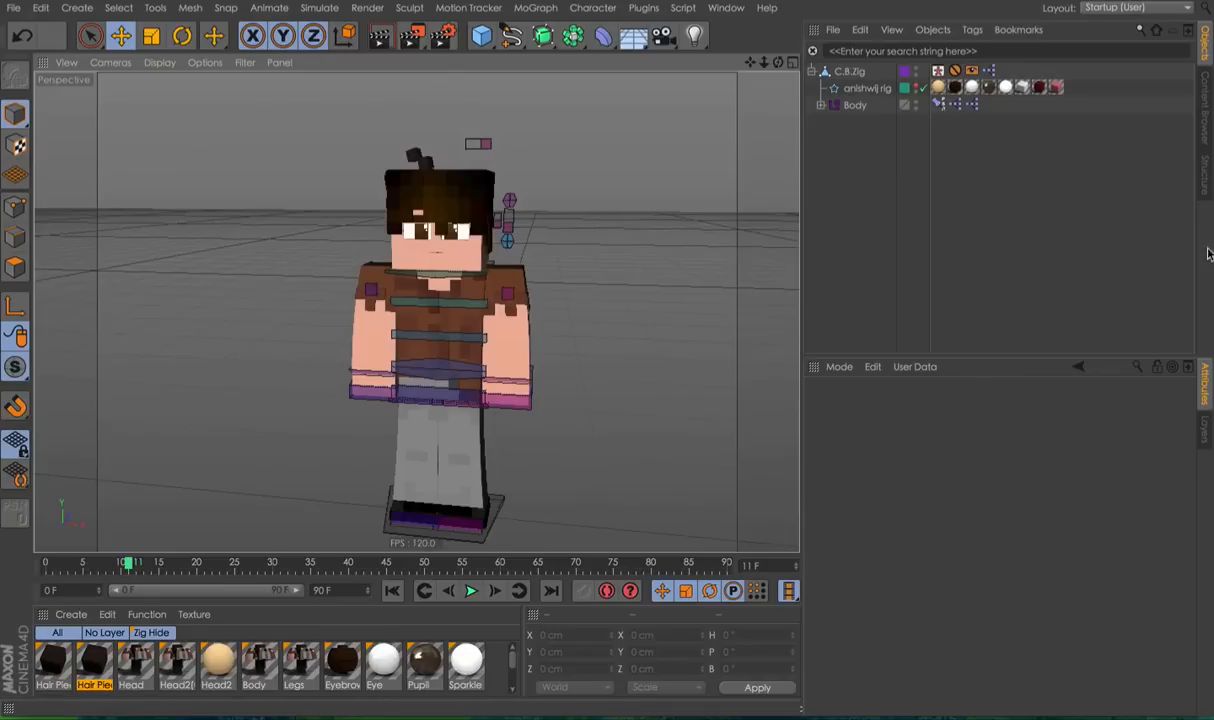
alt+drag(371, 248, 585, 337)
scroll(454, 308, up, 3)
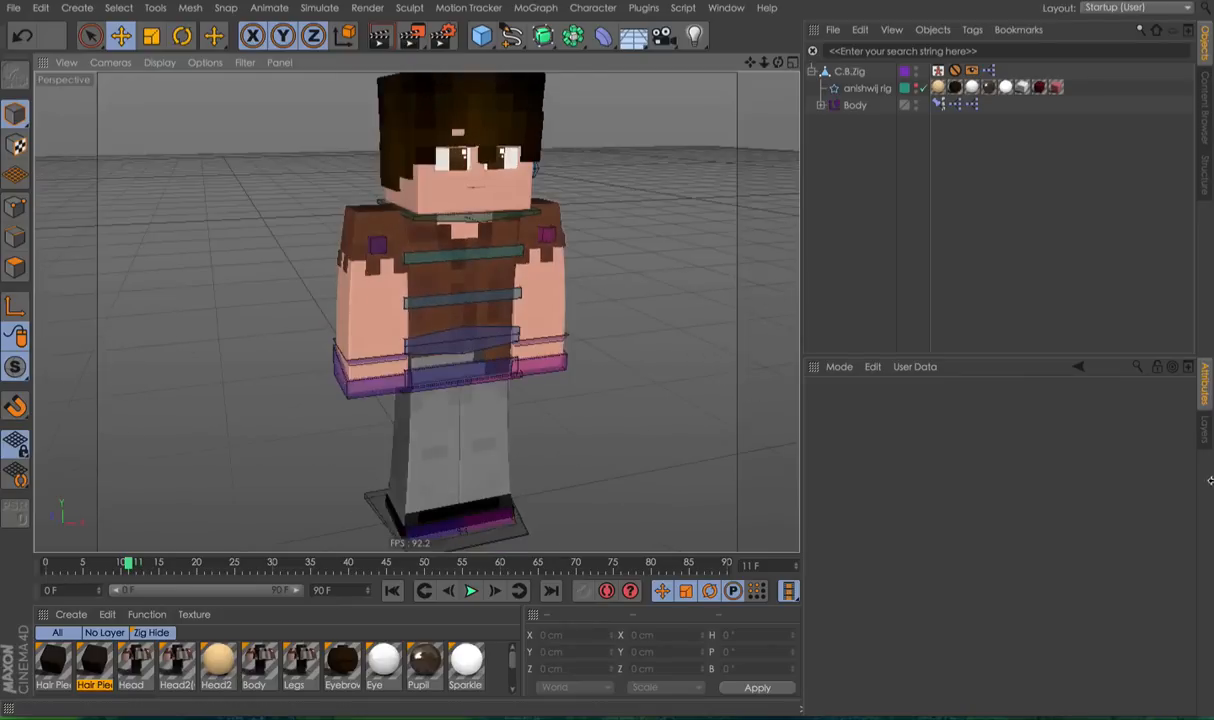
click(1204, 431)
drag(934, 411, 934, 424)
alt+drag(784, 446, 650, 385)
alt+drag(543, 296, 460, 345)
drag(966, 424, 966, 436)
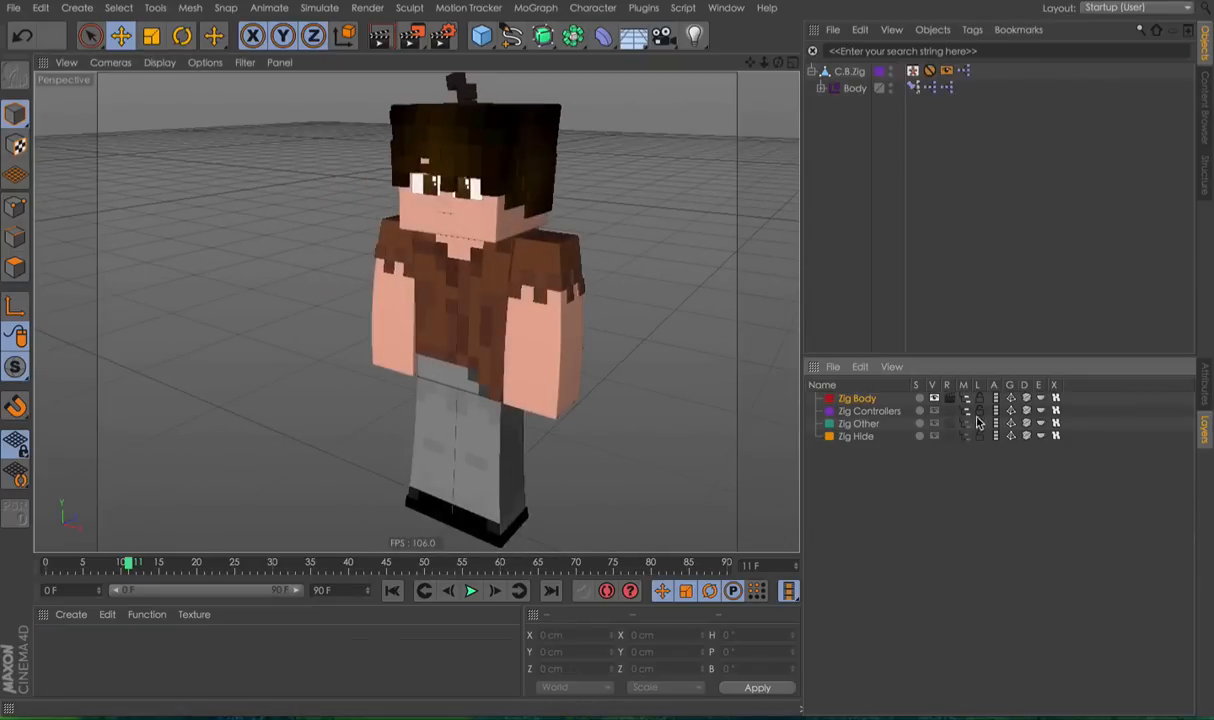
Filter the objects by "c.b.", select all controllers from C.B.Zig to C.B.Body3, and clear the selection and the filter.
click(811, 71)
alt+drag(450, 185, 952, 110)
click(925, 51)
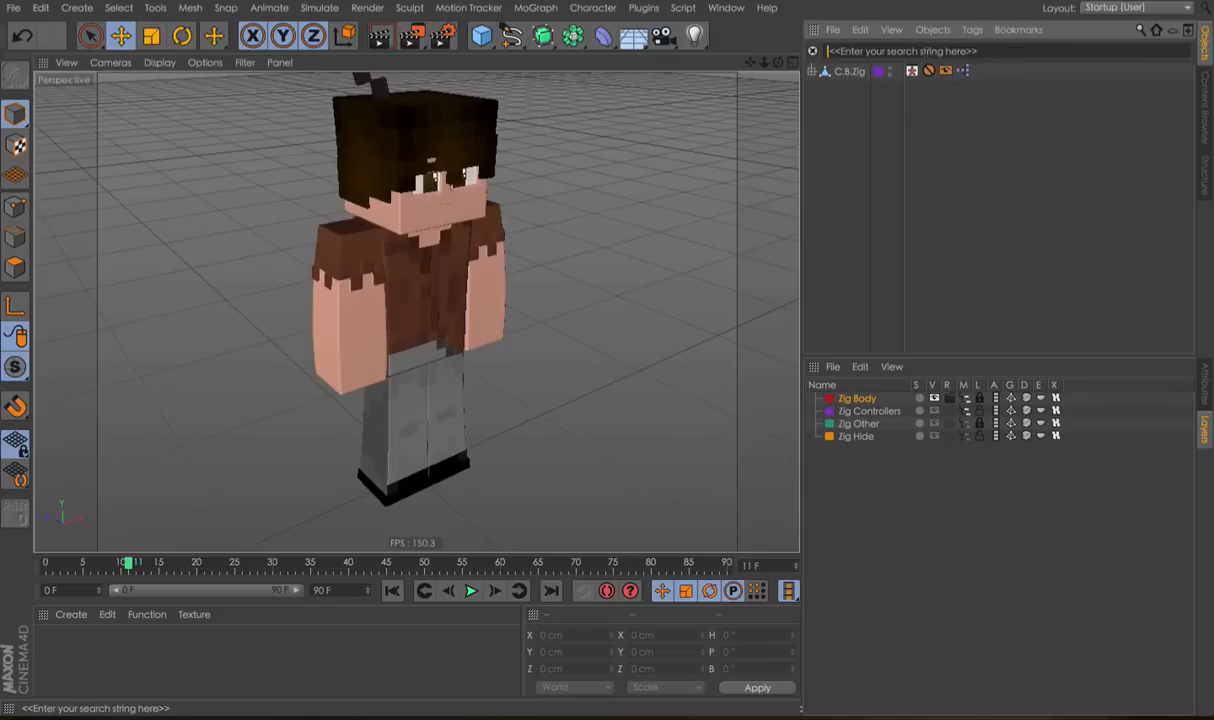
text(c.b)
click(851, 72)
scroll(1019, 241, down, 3)
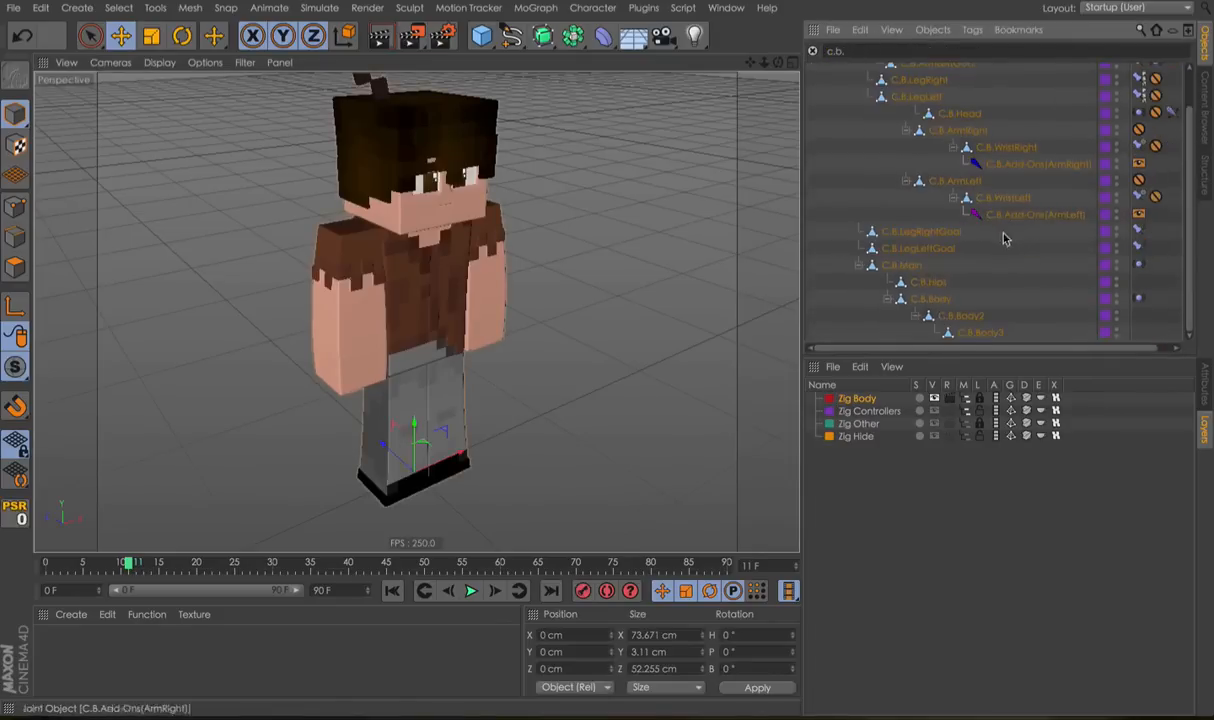
shift+click(989, 334)
alt+drag(460, 230, 605, 226)
click(605, 226)
scroll(1000, 200, up, 3)
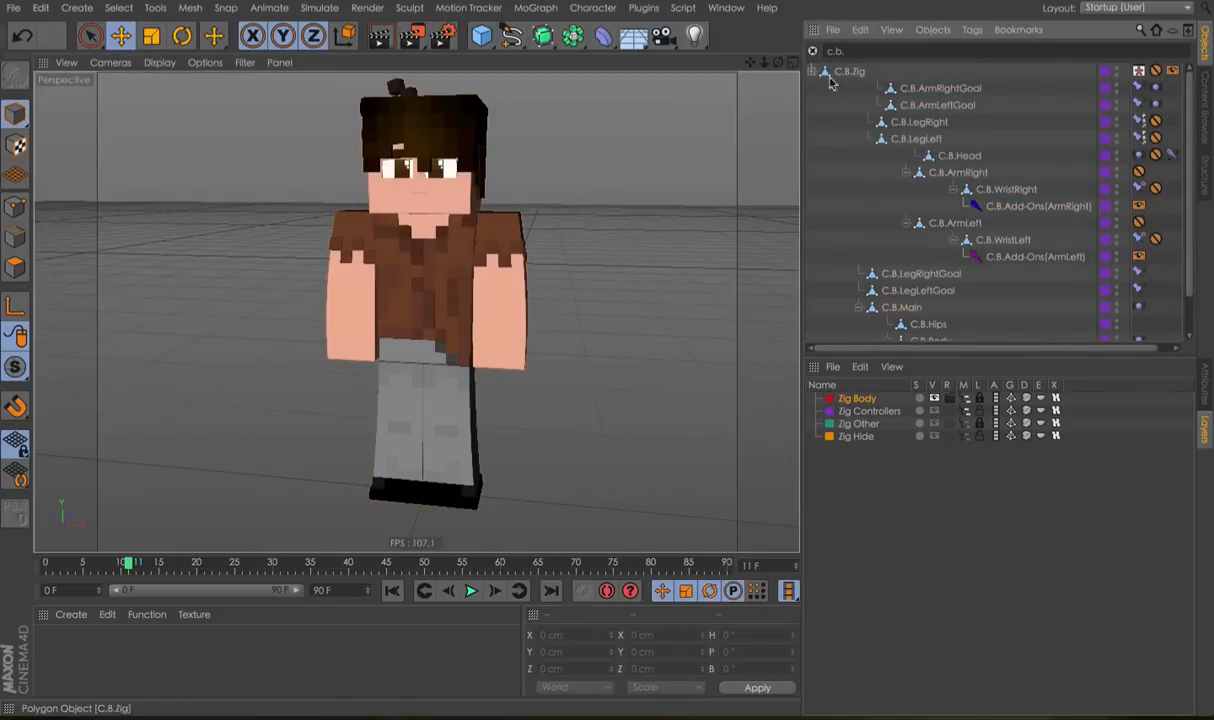
key(BackSpace)
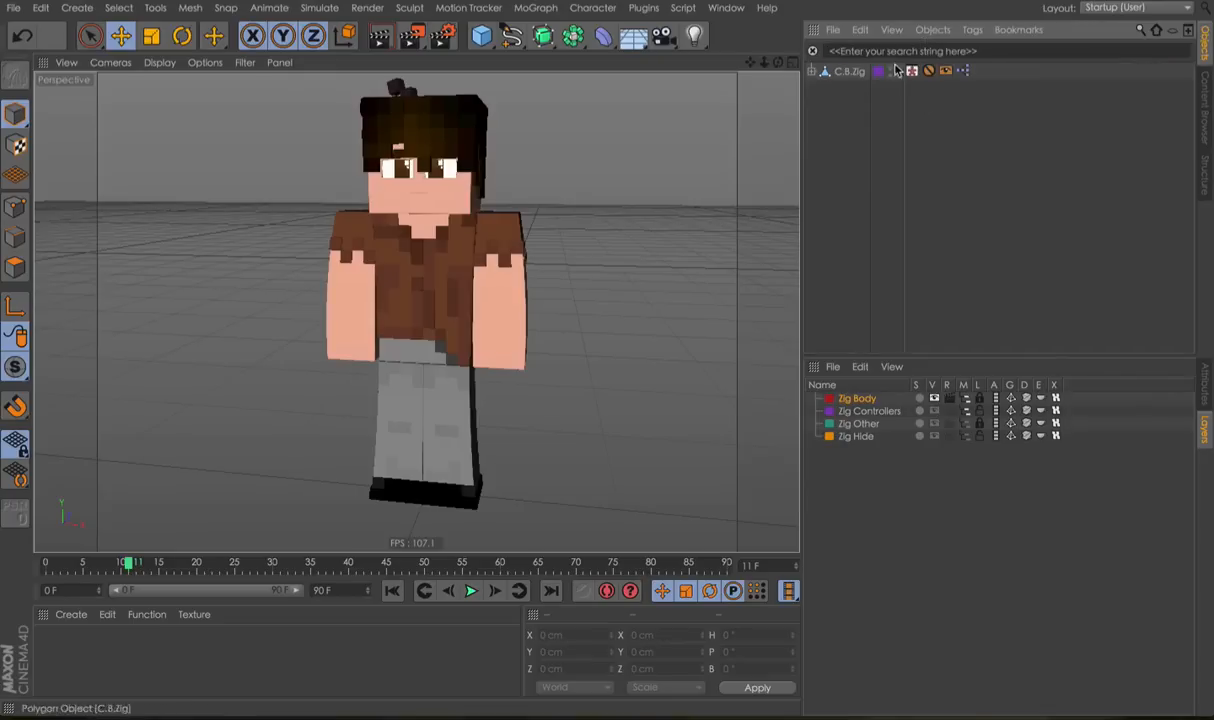
Delete the stored 1.Zig(Basic), 2.Zig(Mid) and 3.Zig(Final) presets together with the tex folder.
click(1206, 130)
click(1089, 134)
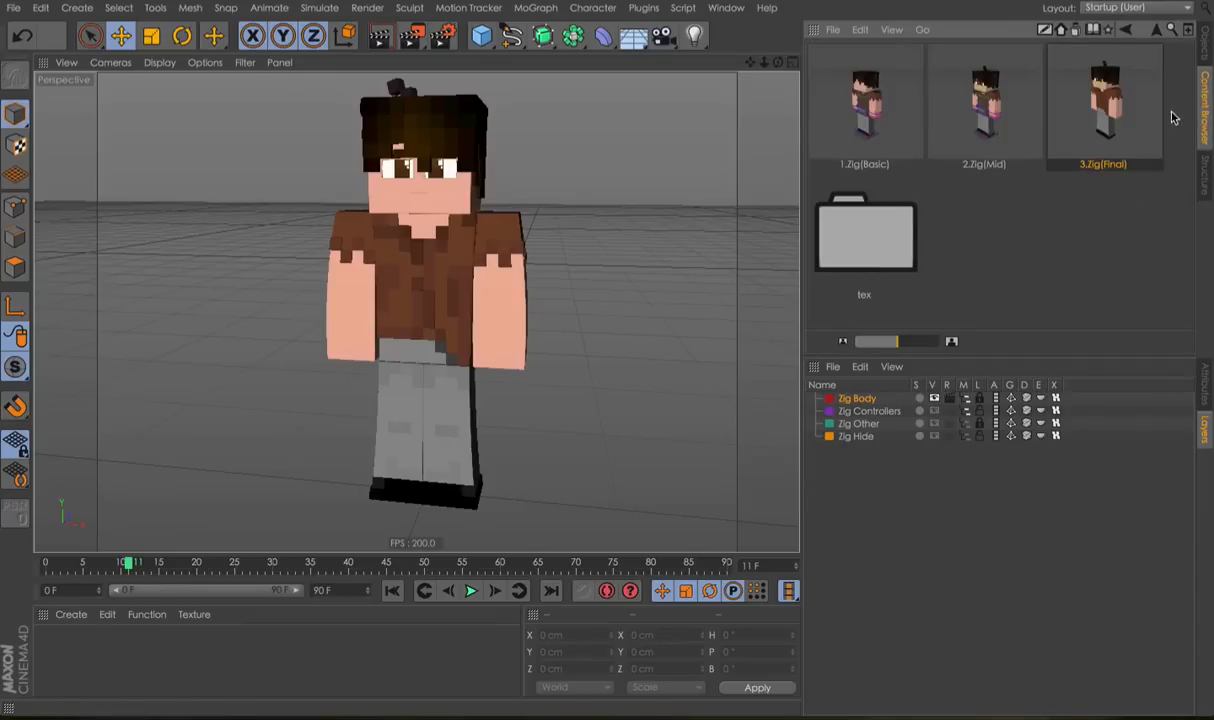
drag(1174, 118, 808, 80)
right_click(810, 95)
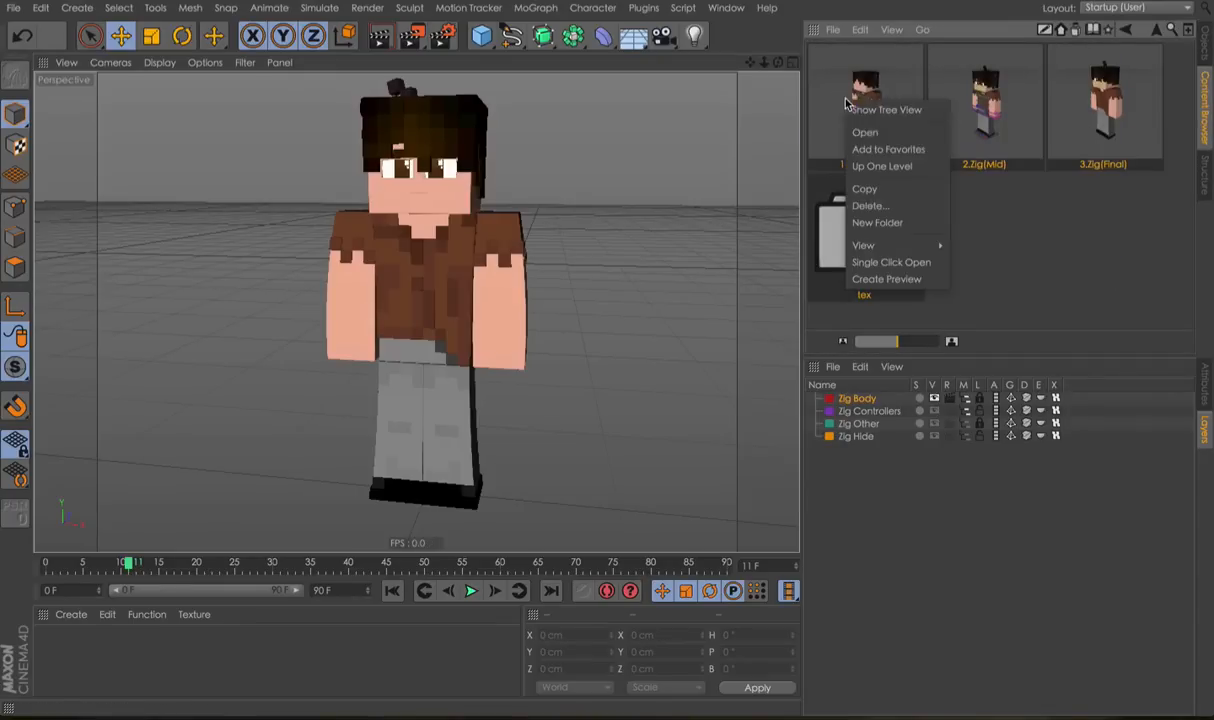
click(900, 197)
click(744, 240)
Store the C.B.Zig rig as a preset in the emptied library folder and rename it 3.Zig(High).
click(1206, 48)
click(1207, 120)
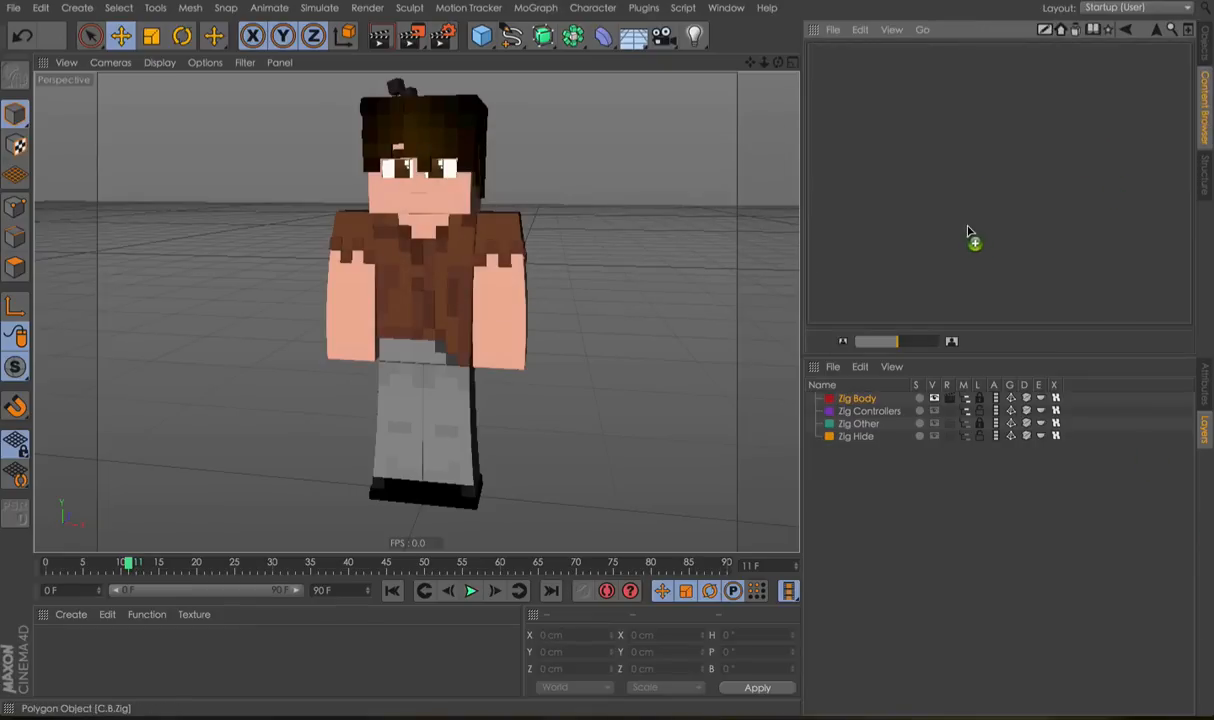
drag(967, 226, 989, 234)
double_click(877, 121)
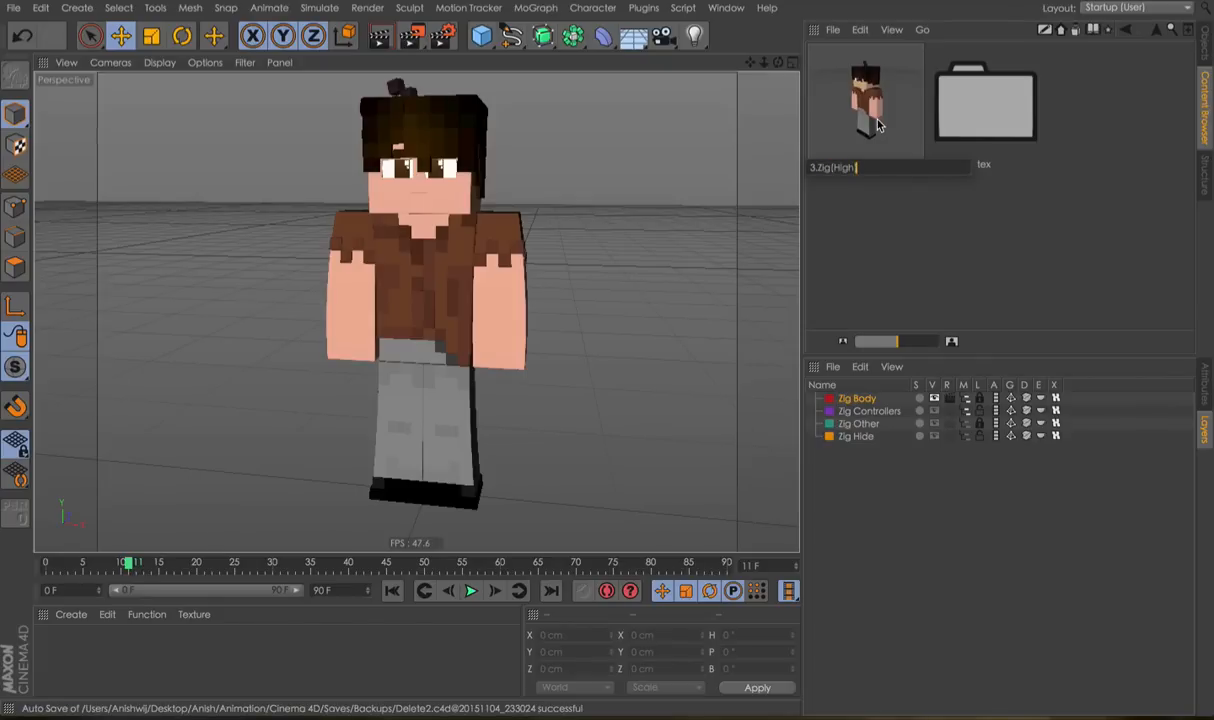
text())
key(Return)
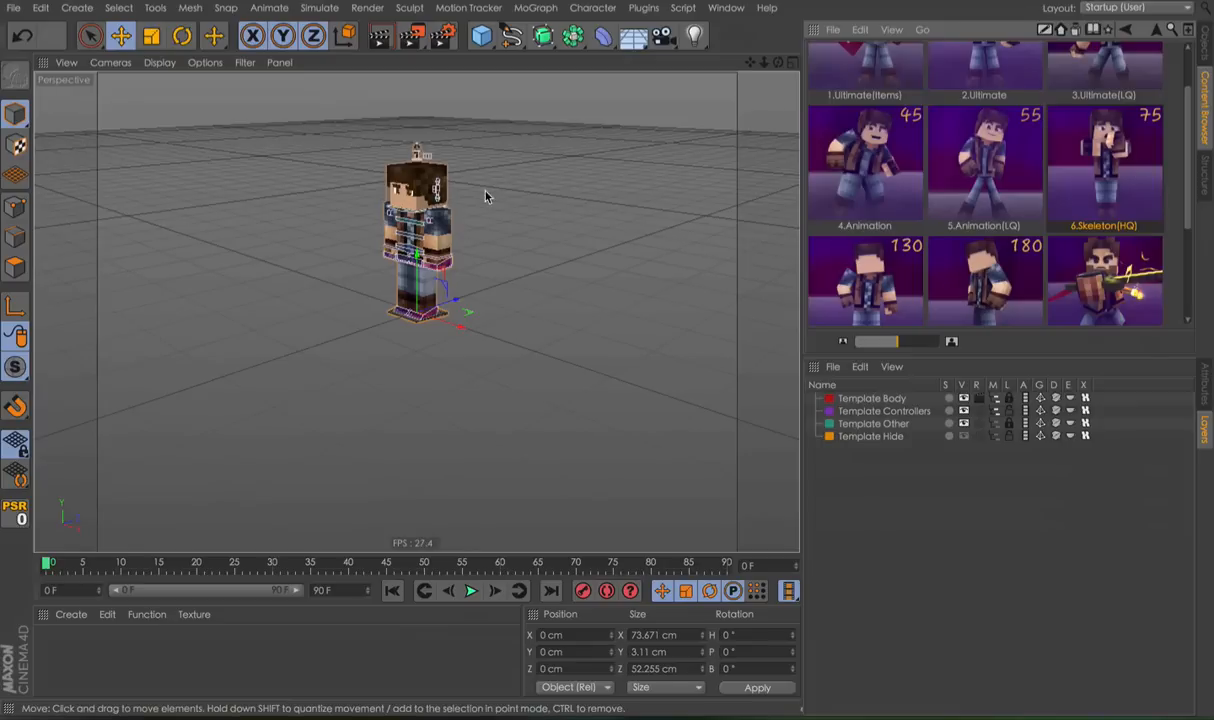
Try moving the hand controller of the newly loaded template rig and undo the move.
click(487, 193)
scroll(481, 176, up, 5)
scroll(458, 160, up, 5)
alt+drag(472, 246, 555, 190)
scroll(560, 192, down, 5)
click(566, 342)
drag(680, 356, 518, 112)
key(ctrl+z)
Slide the template rig's switch controller above the head to X 4.188 cm and view the character from the front.
scroll(518, 116, up, 3)
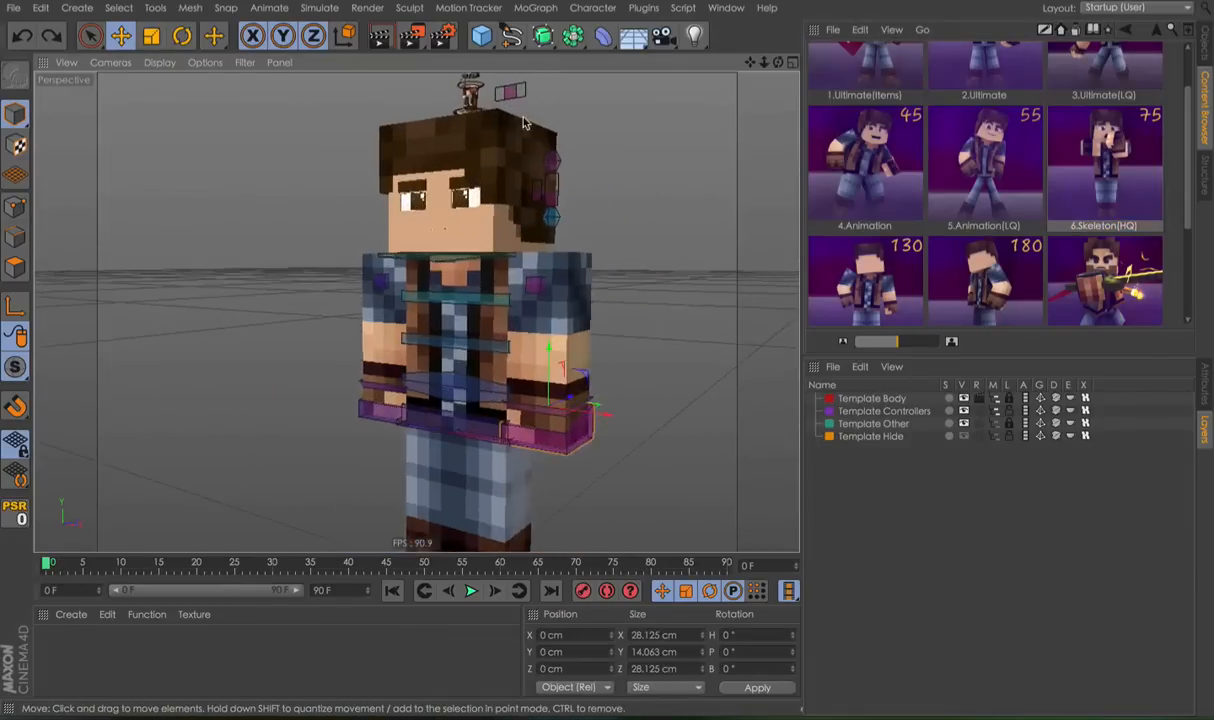
alt+middle_drag(486, 97, 512, 140)
click(535, 128)
drag(573, 127, 683, 168)
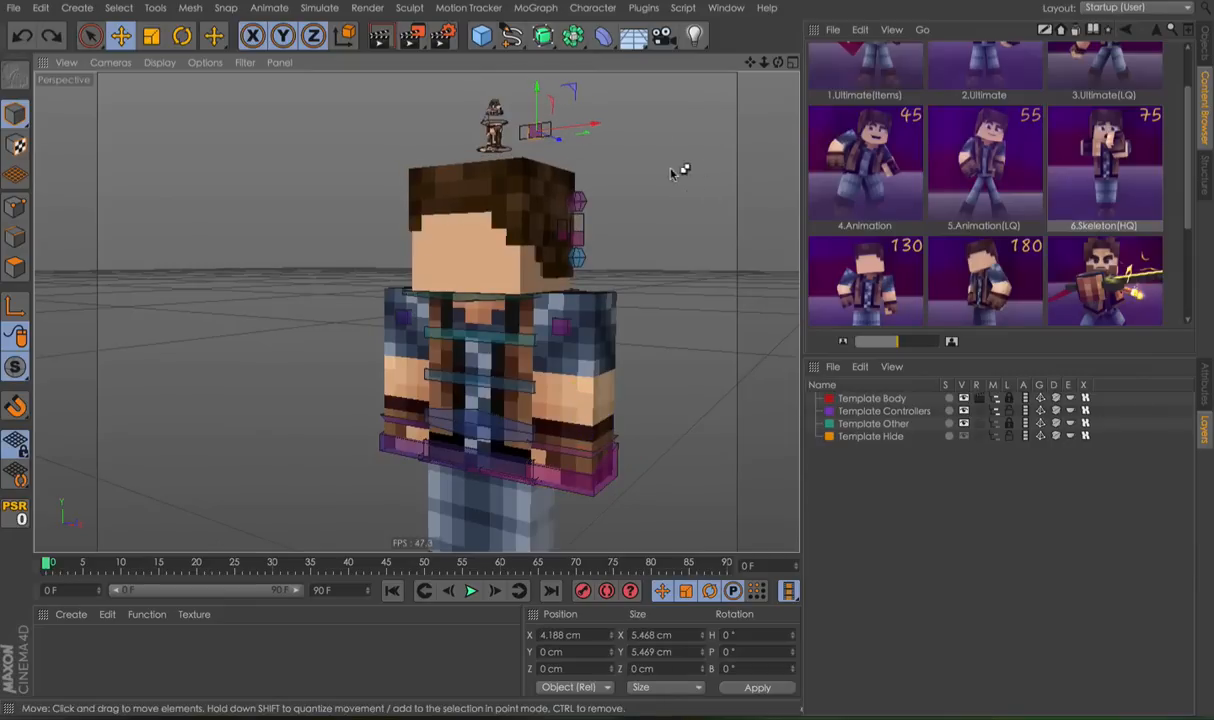
alt+drag(612, 248, 697, 290)
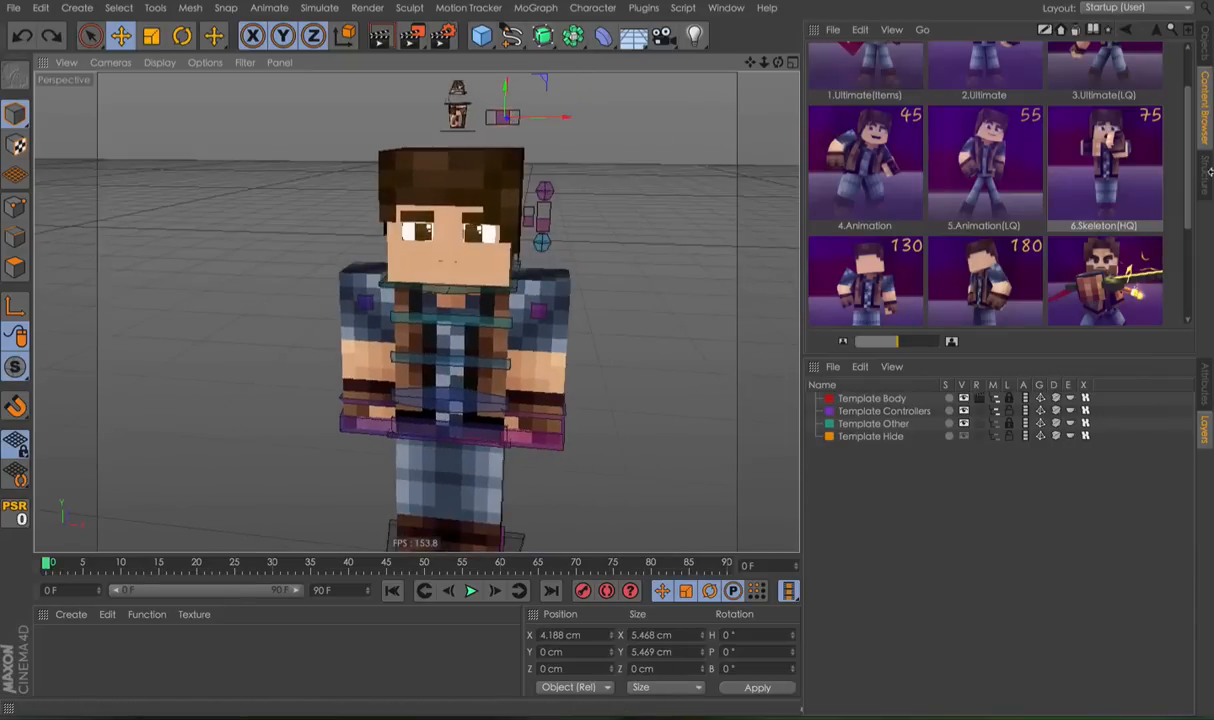
Browse the preset library to the Zig folder inside 2.AnimatedRigs.
click(1155, 36)
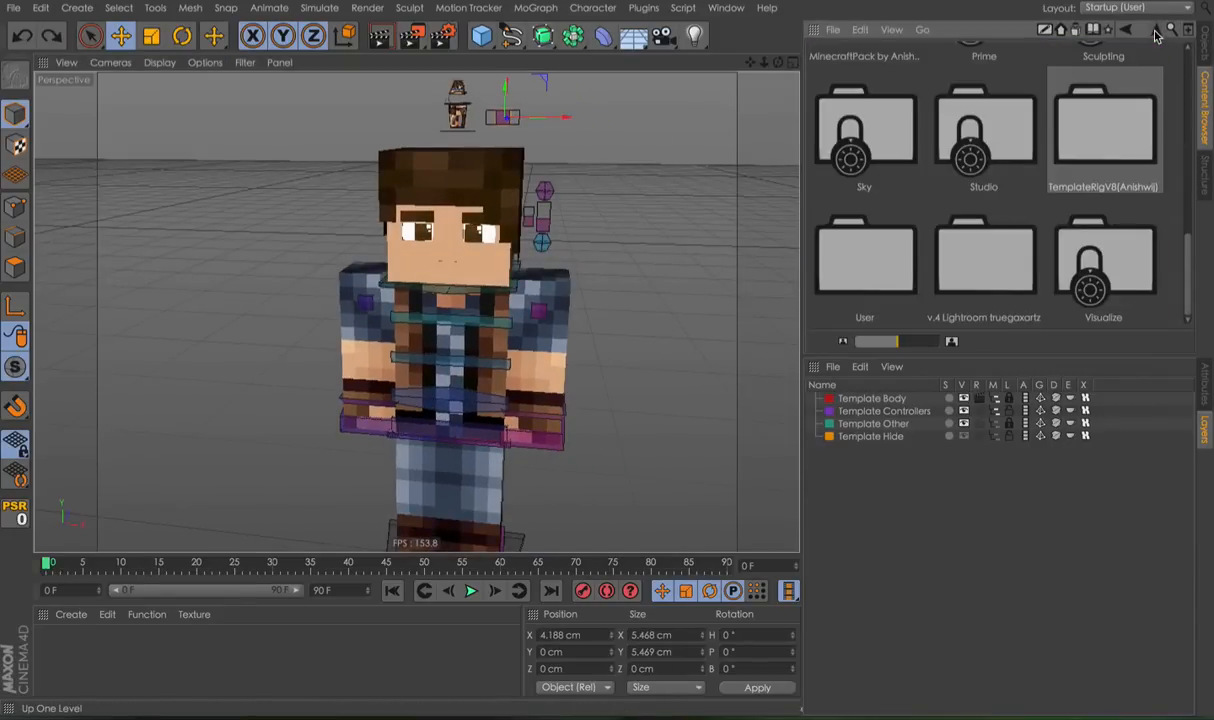
scroll(1065, 165, up, 4)
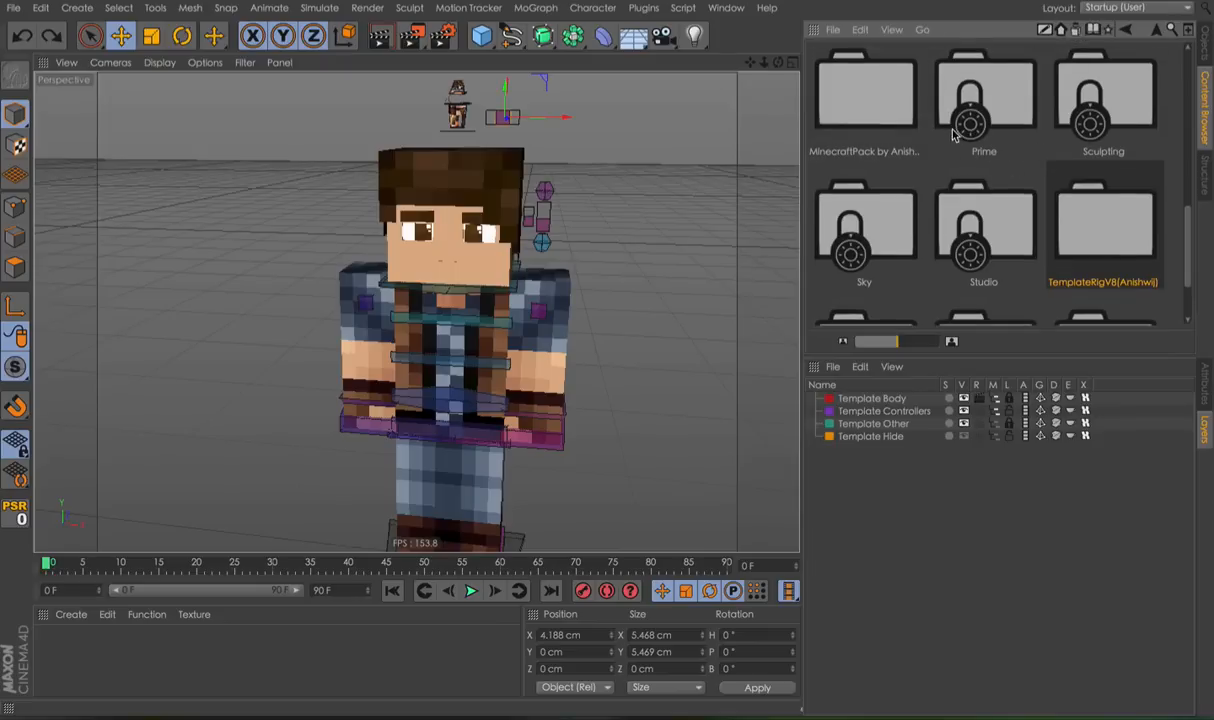
double_click(1104, 90)
double_click(860, 105)
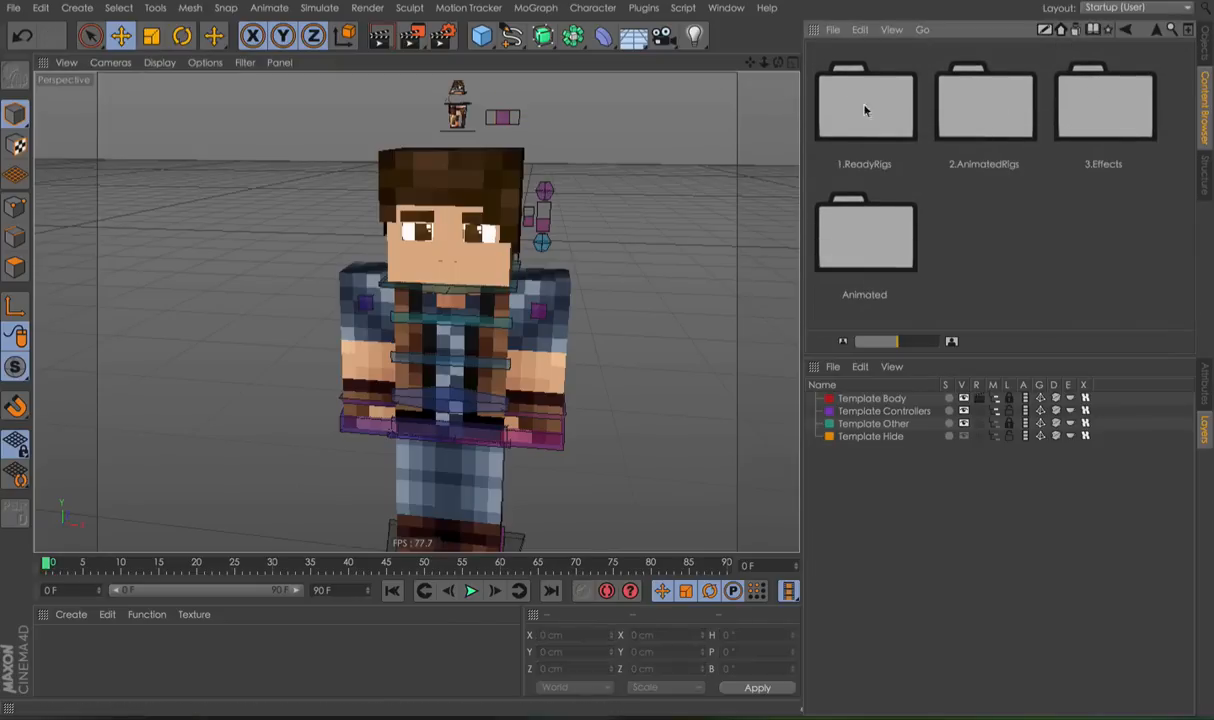
double_click(954, 117)
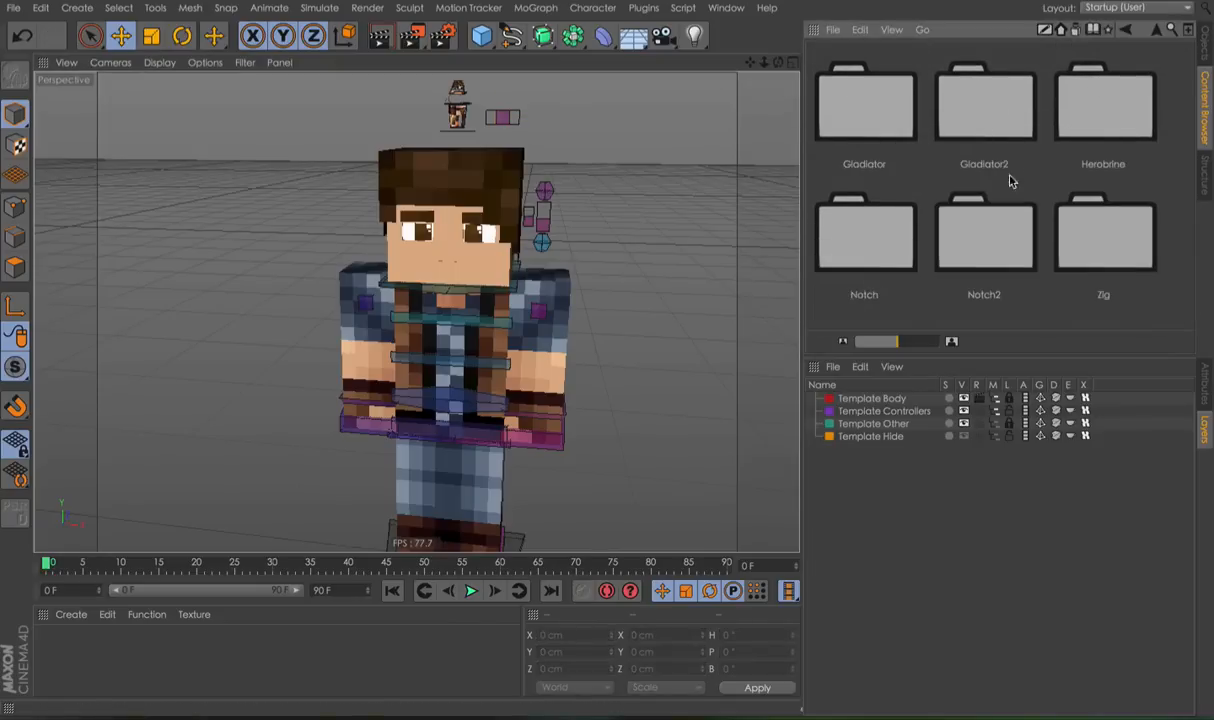
double_click(1068, 254)
Add the C.B.Zig preset to the scene and place it beside the template rig at about X 204.5 cm.
drag(865, 105, 727, 436)
alt+drag(727, 436, 707, 415)
scroll(707, 415, up, 3)
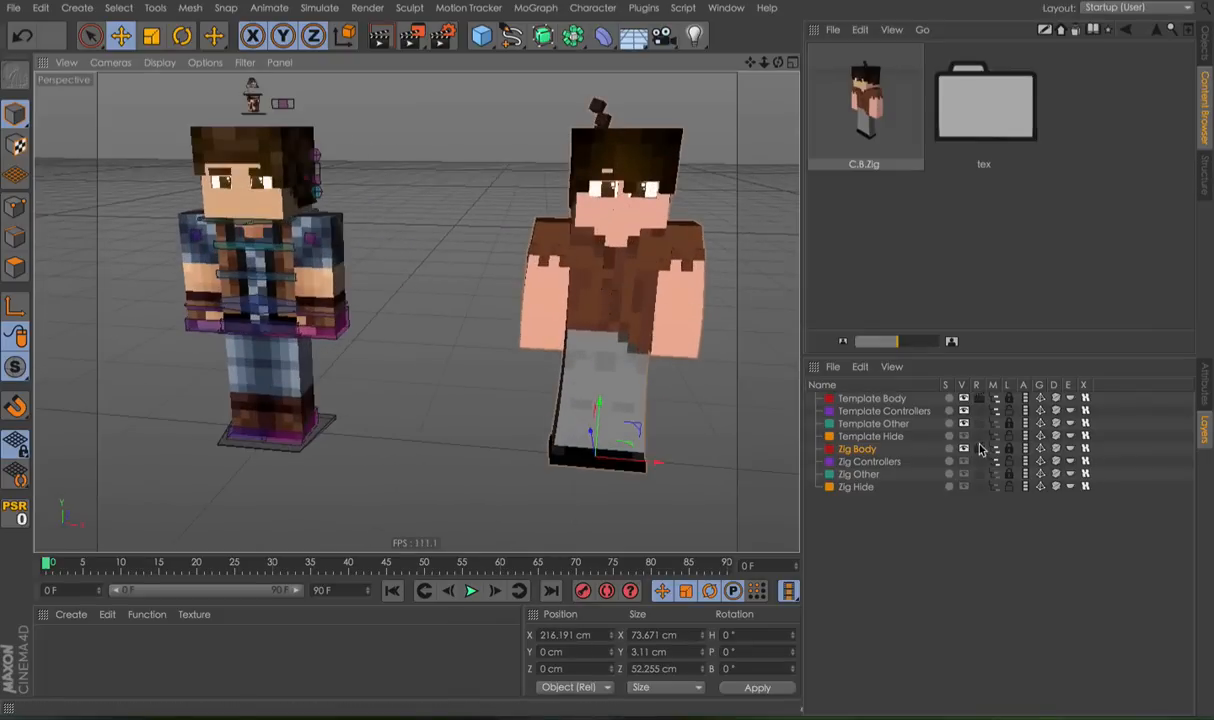
alt+middle_drag(688, 344, 663, 347)
drag(588, 322, 567, 320)
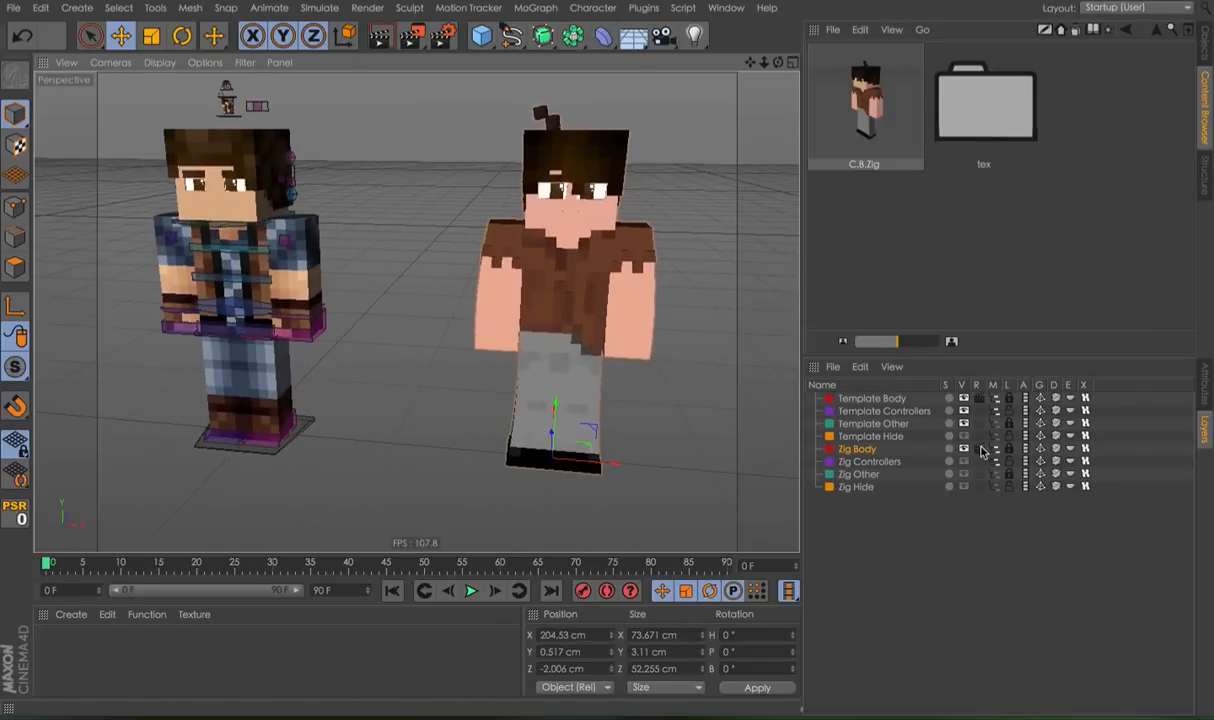
Show the Zig Controllers layer and set Customisation to On in the Zig rig's Automate controller options.
click(964, 461)
click(638, 159)
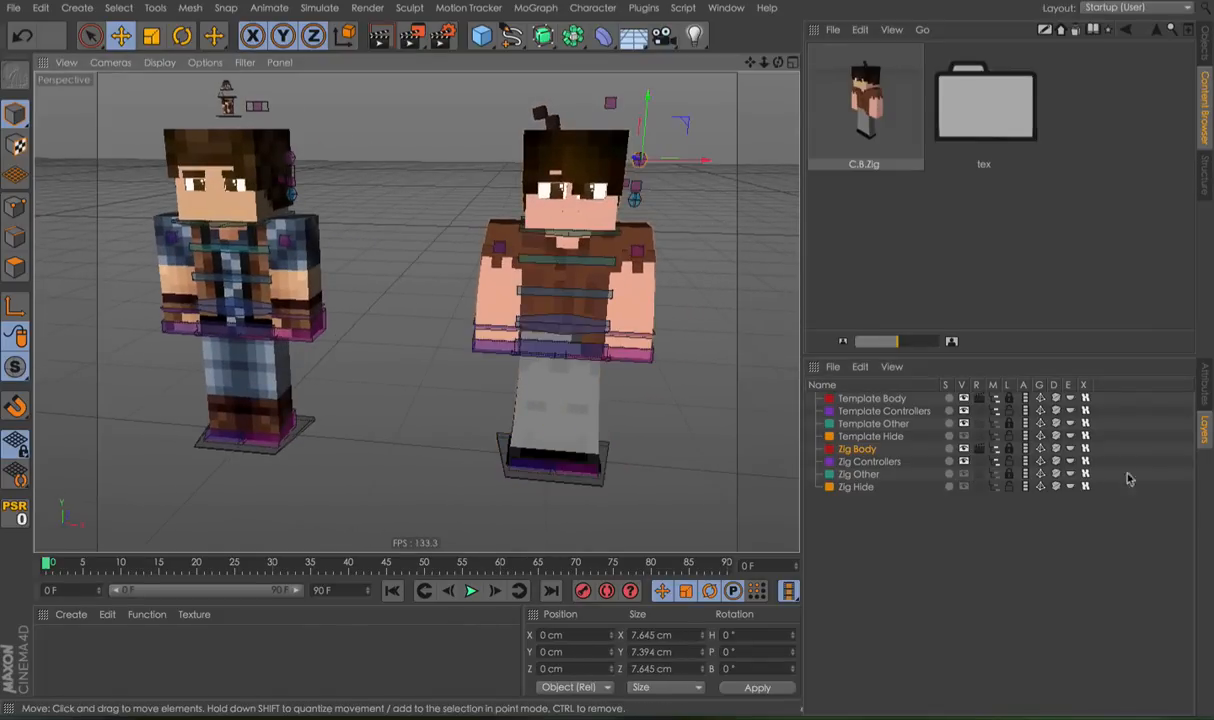
click(1206, 402)
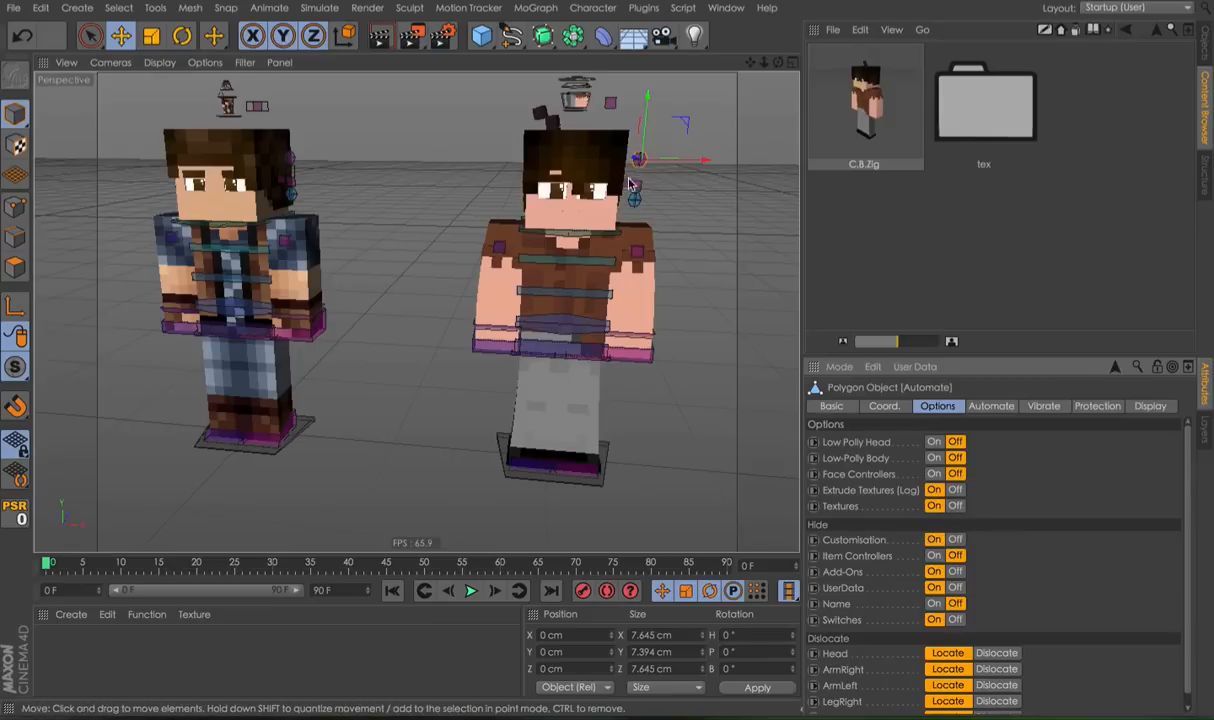
Copy all Texture/Extras settings from the Zig rig's Customisation controller and paste them onto the template rig's Customisation controller.
click(580, 105)
click(976, 406)
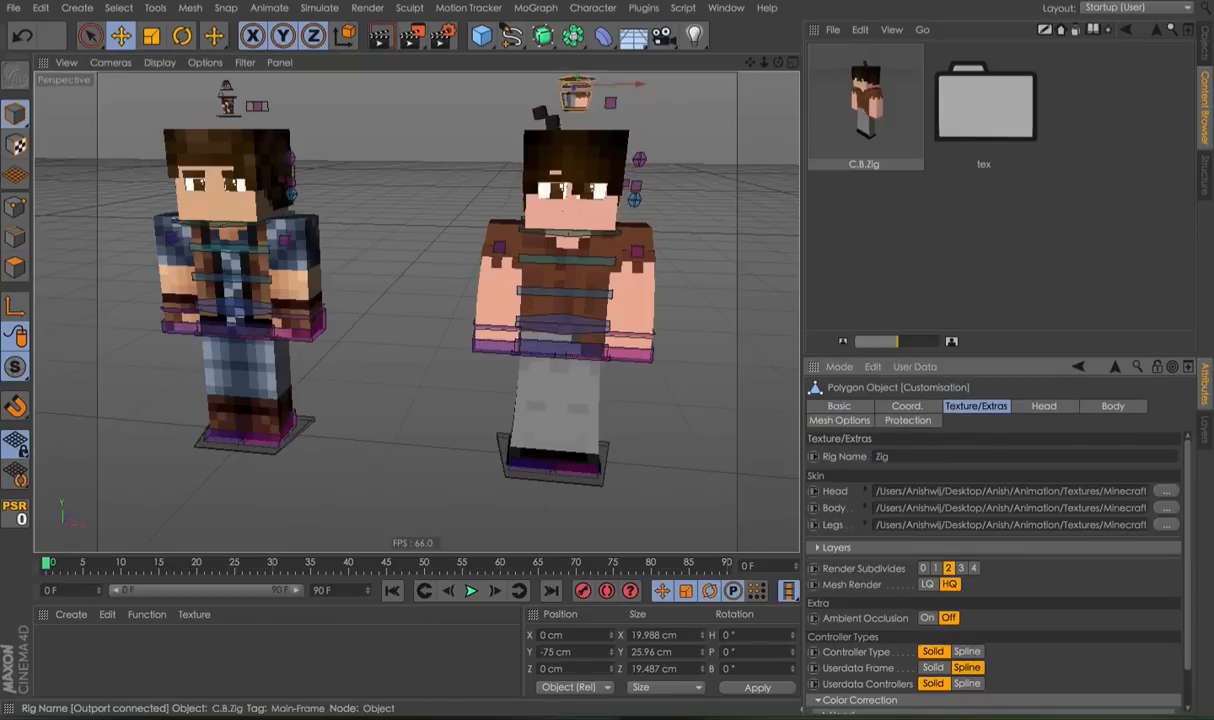
drag(869, 467, 873, 652)
right_click(872, 634)
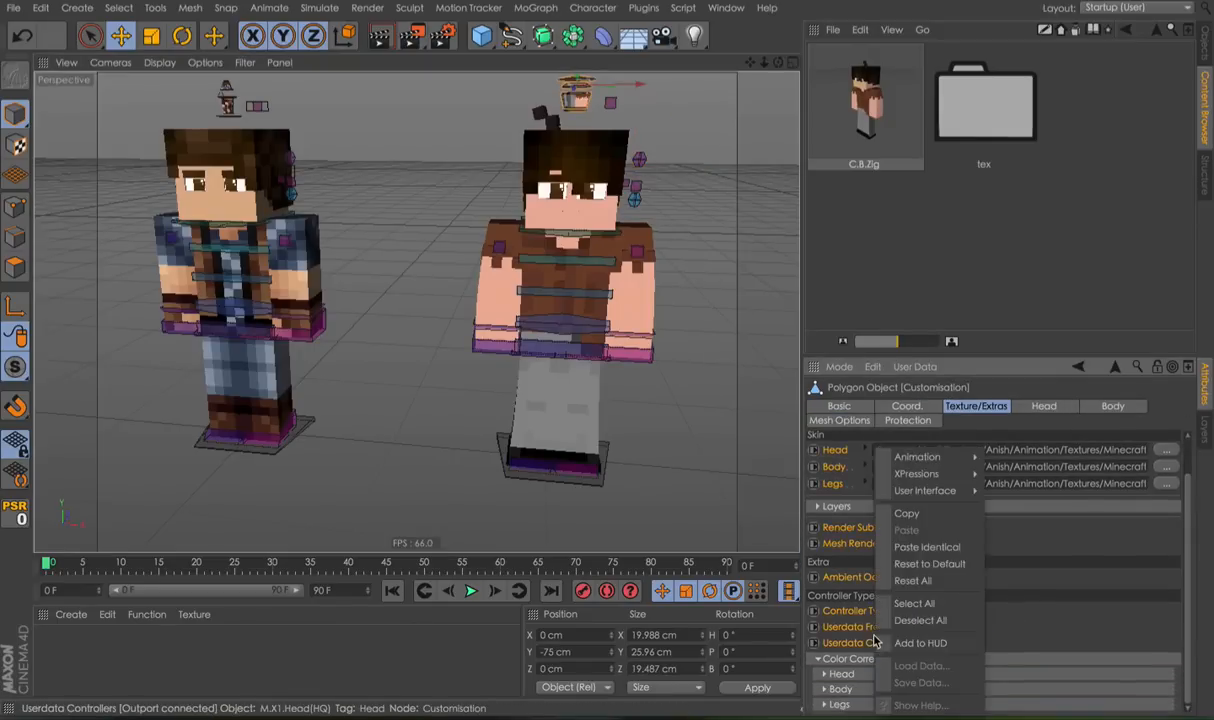
click(914, 516)
alt+middle_drag(438, 310, 586, 392)
click(418, 201)
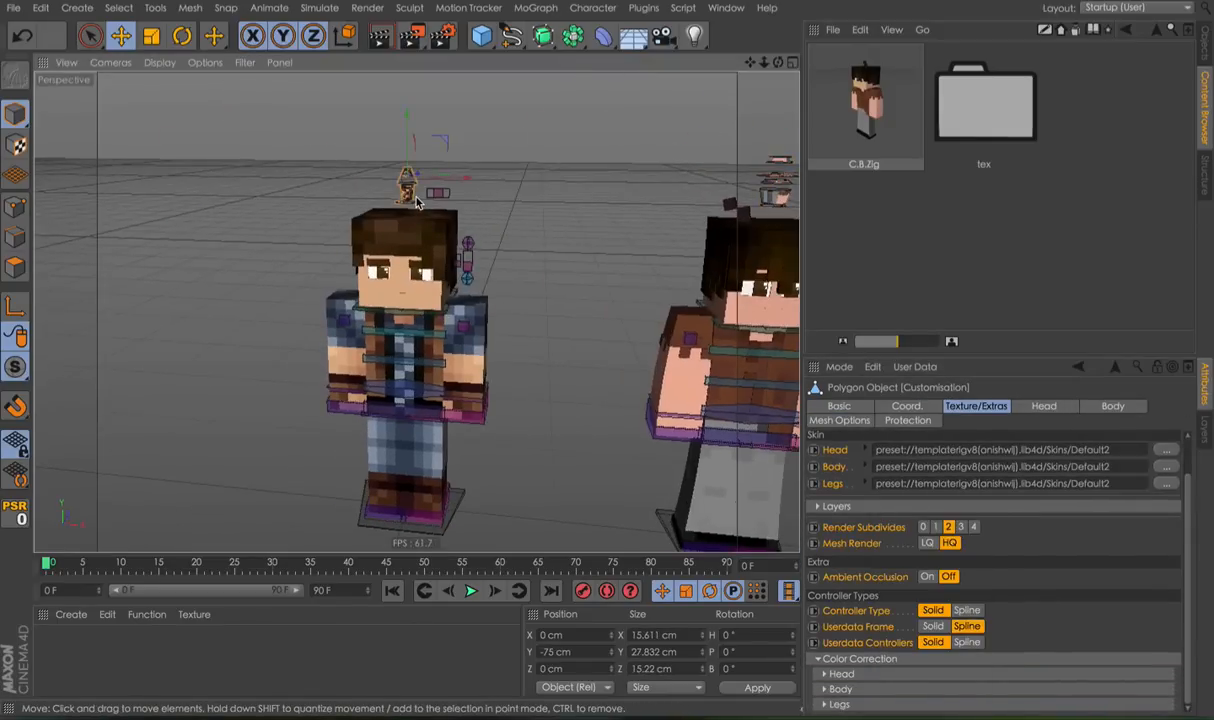
right_click(835, 466)
click(862, 508)
Copy all Head settings from the Zig rig's Customisation controller and paste them onto the template rig's Customisation controller.
alt+middle_drag(600, 387, 474, 350)
click(637, 154)
click(1036, 405)
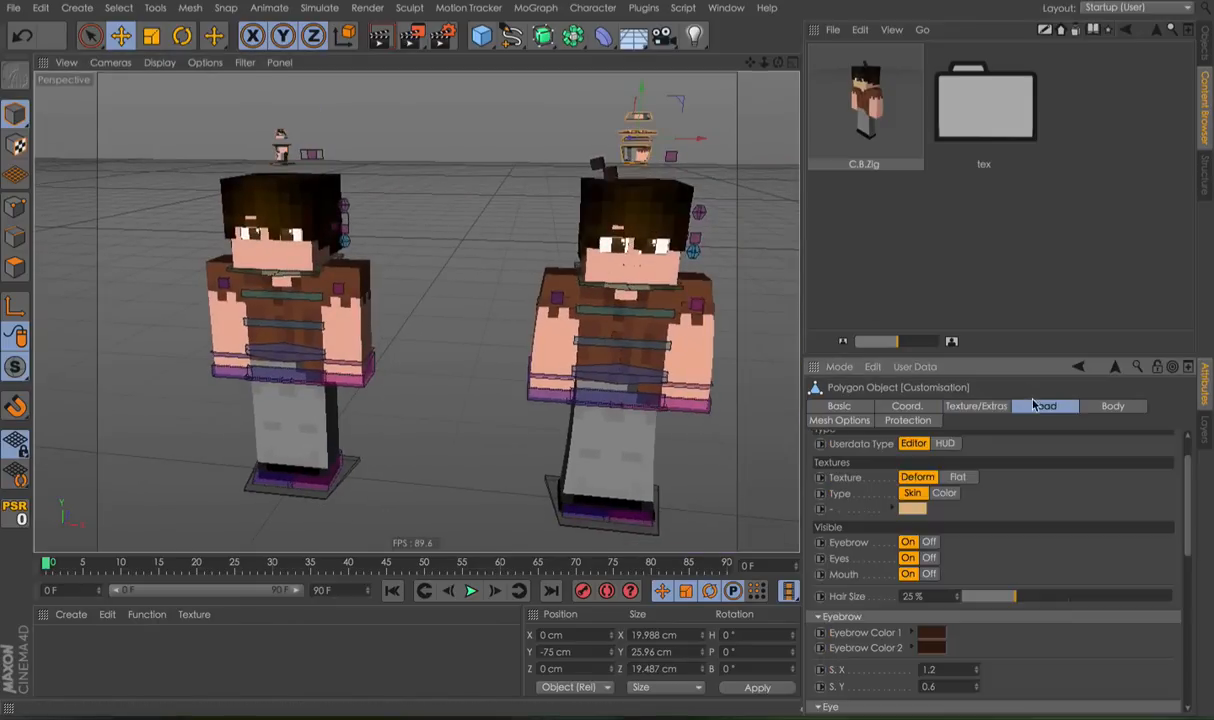
scroll(867, 465, down, 3)
scroll(862, 570, down, 4)
right_click(881, 690)
click(915, 514)
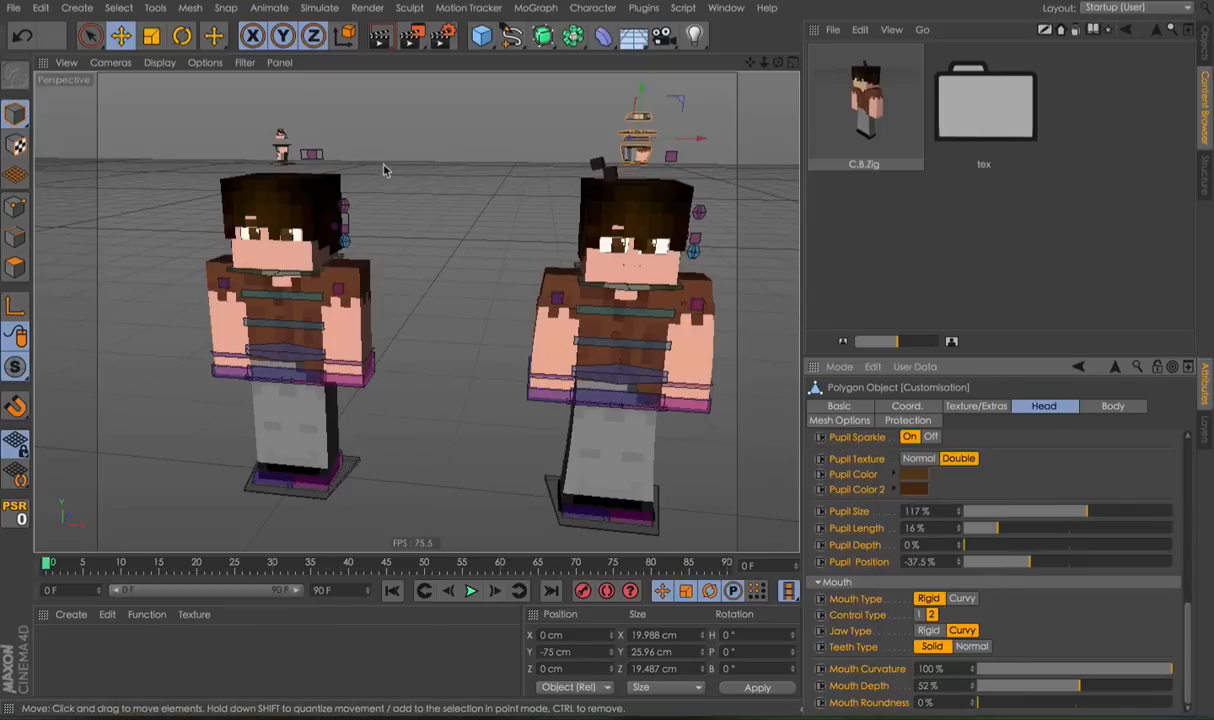
click(286, 155)
right_click(851, 513)
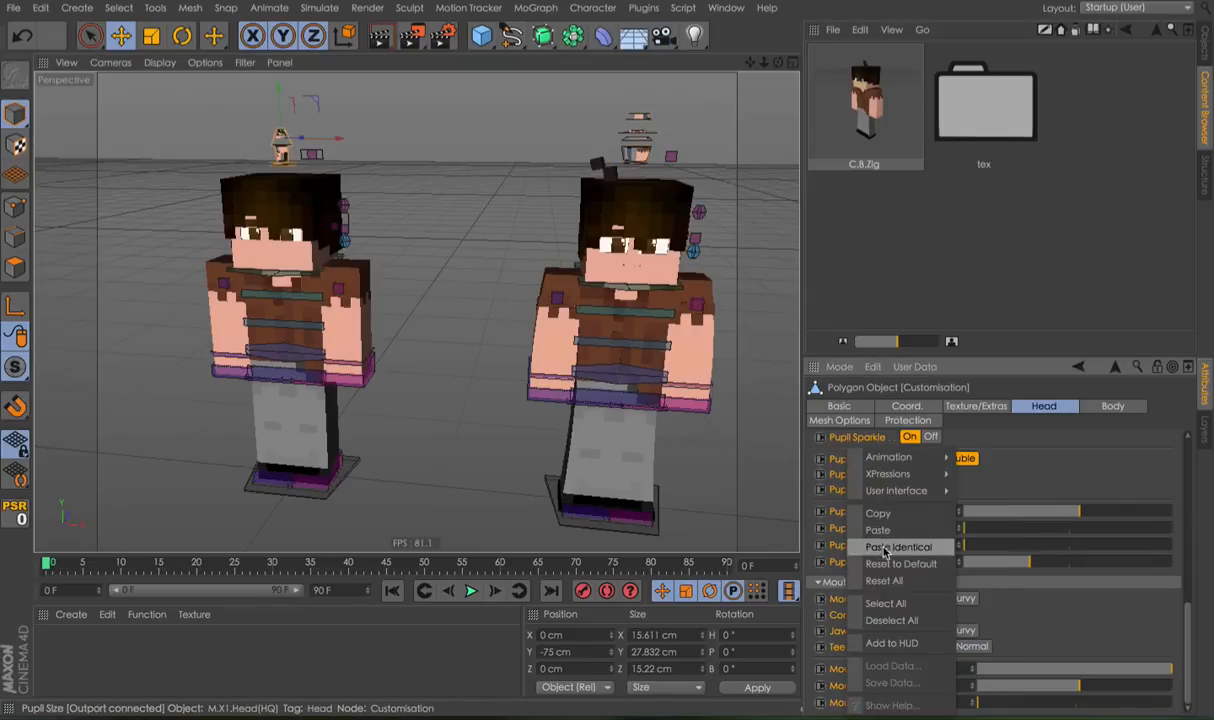
click(878, 532)
Show the Zig rig's Mesh Options and expand the Head, Body and Arms deformer groups.
click(1112, 406)
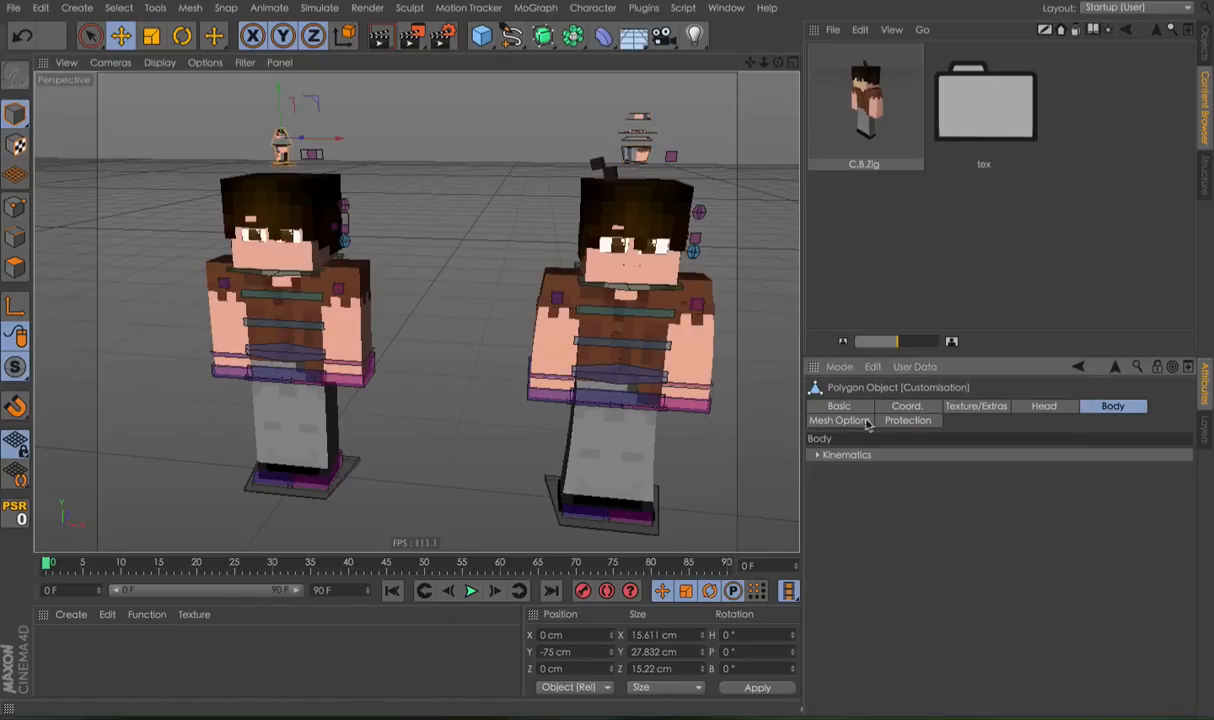
click(863, 457)
click(852, 421)
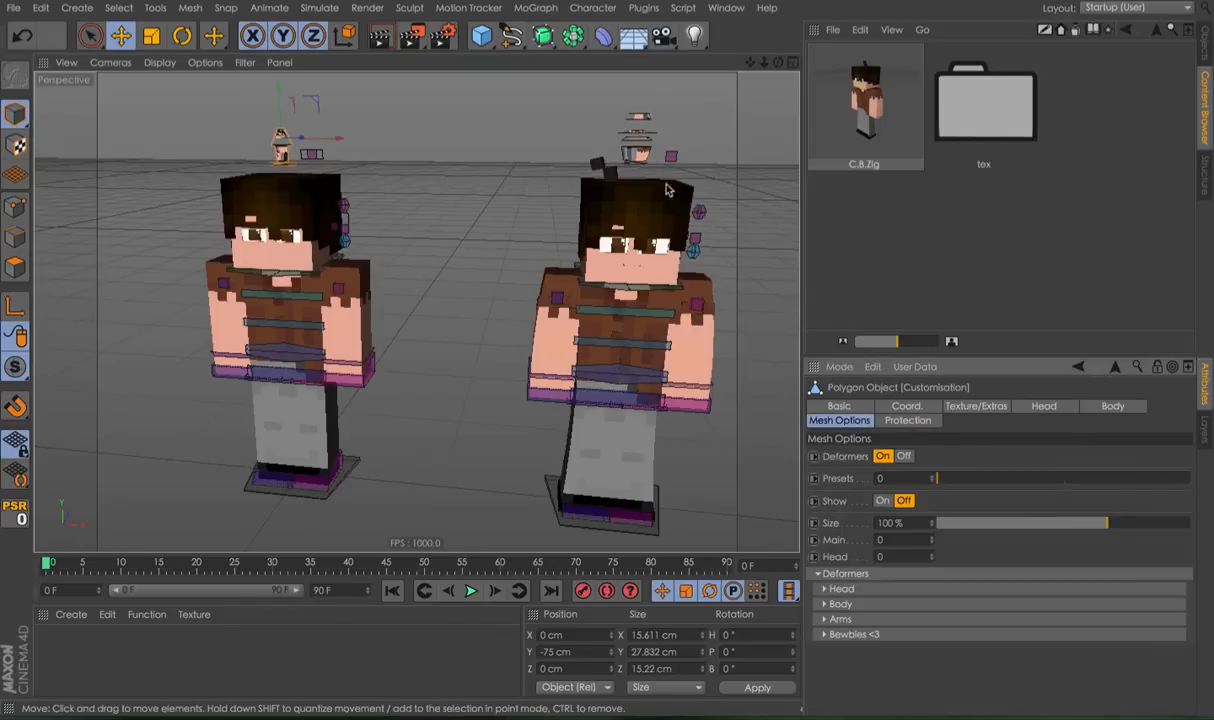
click(637, 153)
click(841, 589)
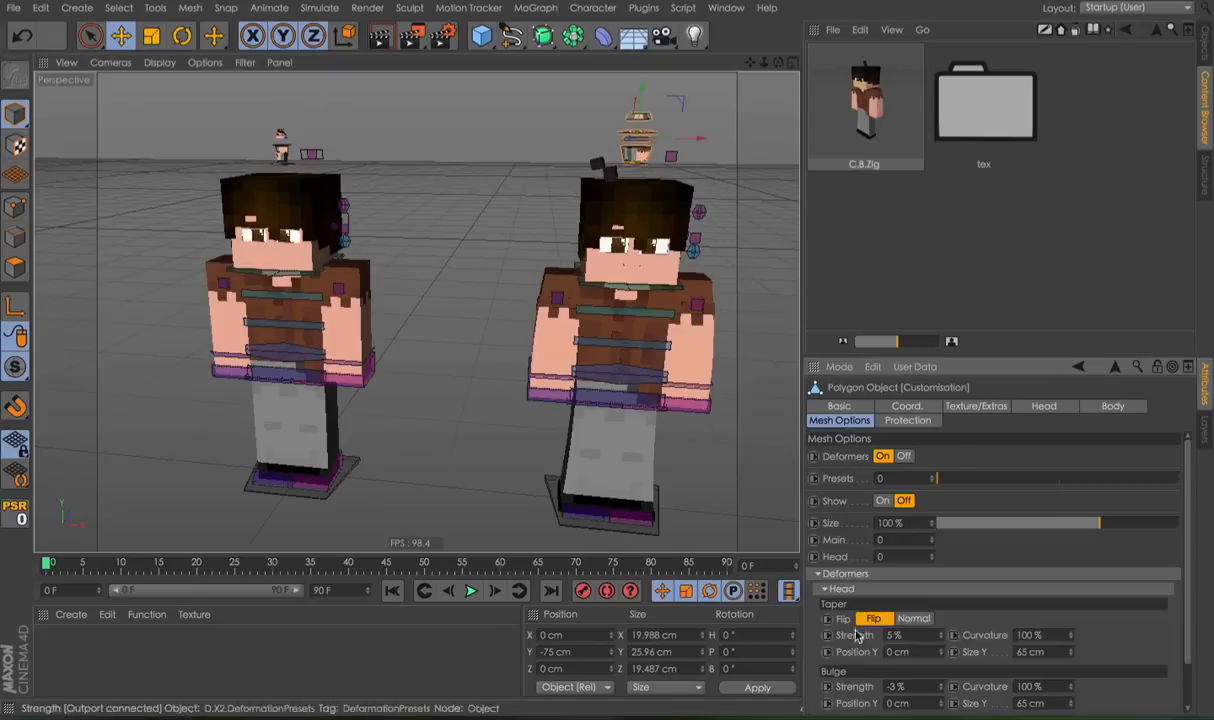
scroll(866, 660, down, 1)
click(866, 672)
scroll(860, 670, down, 2)
click(855, 690)
scroll(916, 686, down, 1)
scroll(916, 660, down, 2)
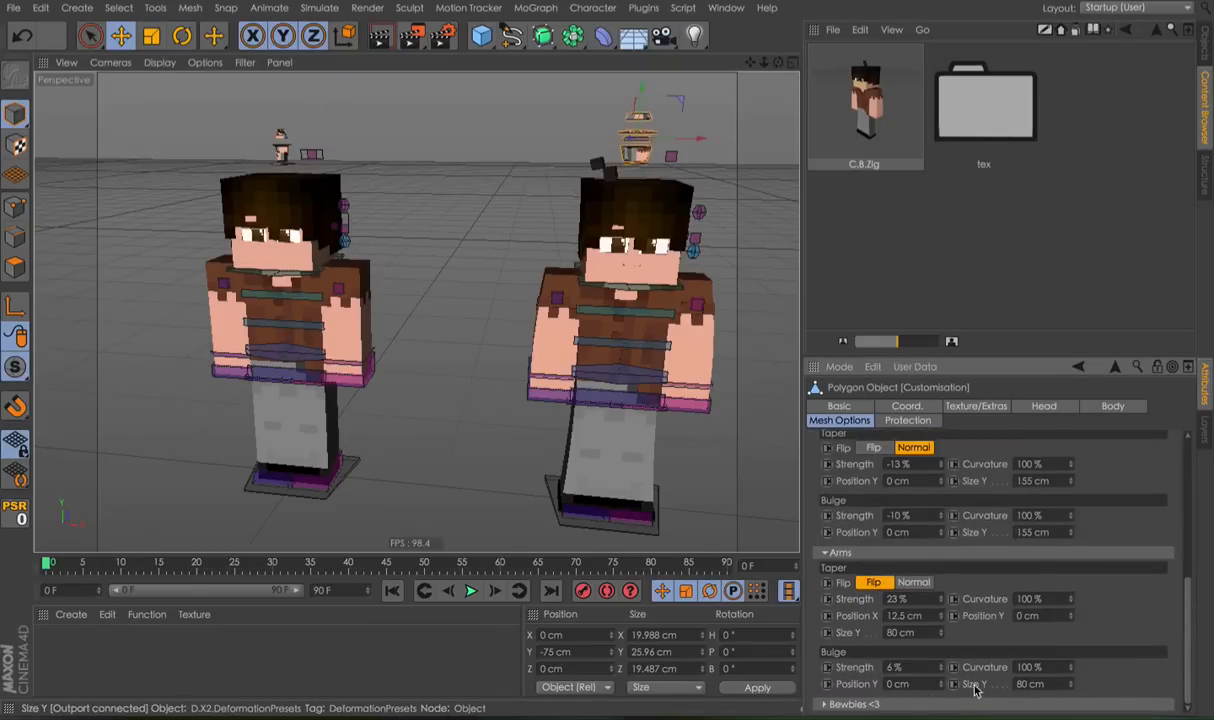
Copy all Mesh Options settings from the Zig rig's Customisation controller and paste them onto the template rig.
scroll(828, 511, up, 5)
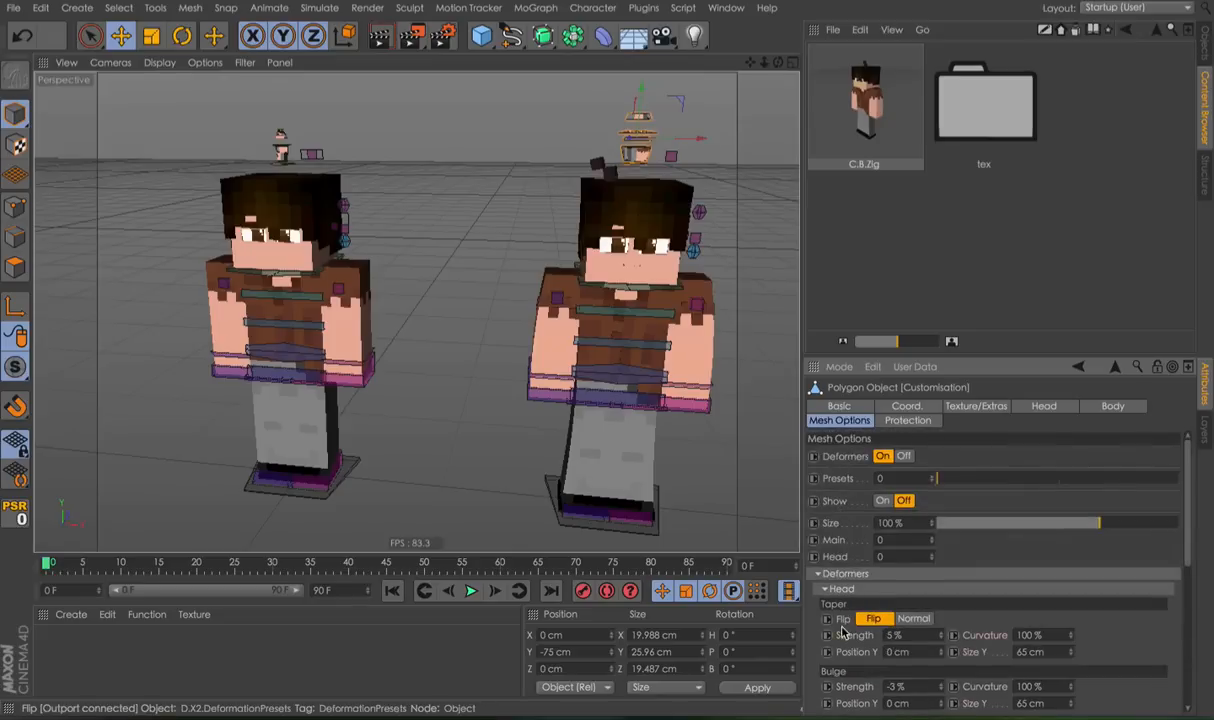
click(905, 478)
click(873, 506)
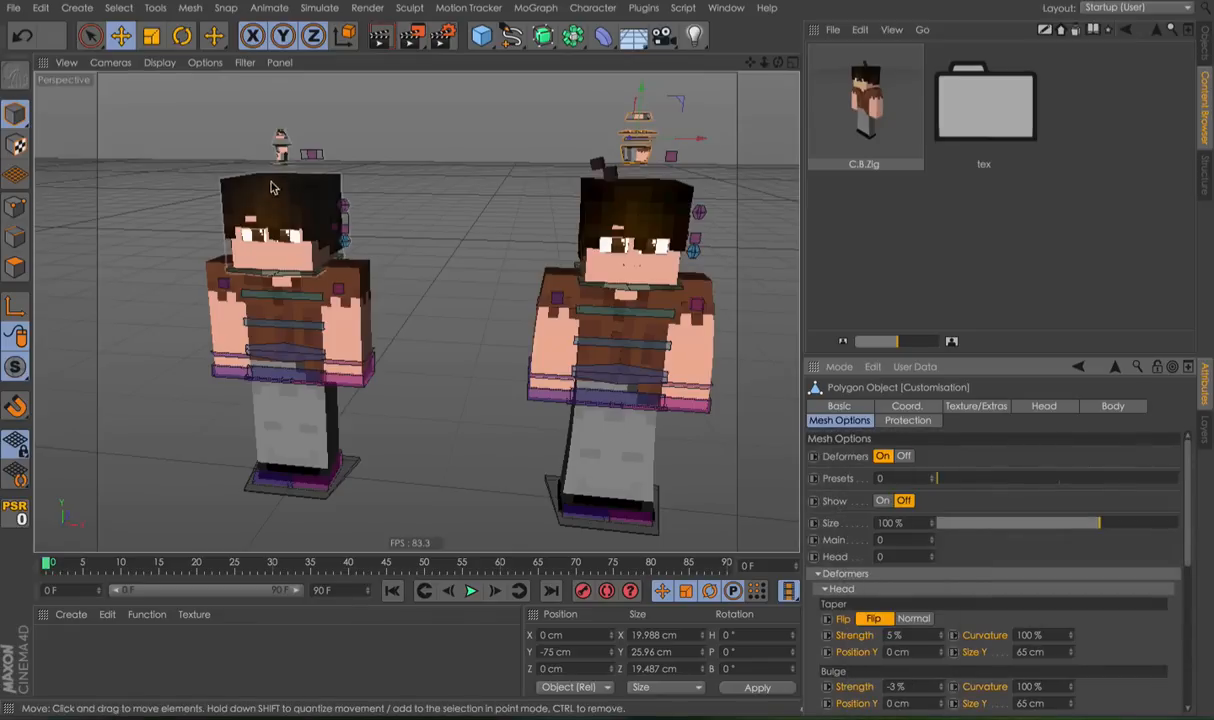
right_click(705, 490)
click(697, 482)
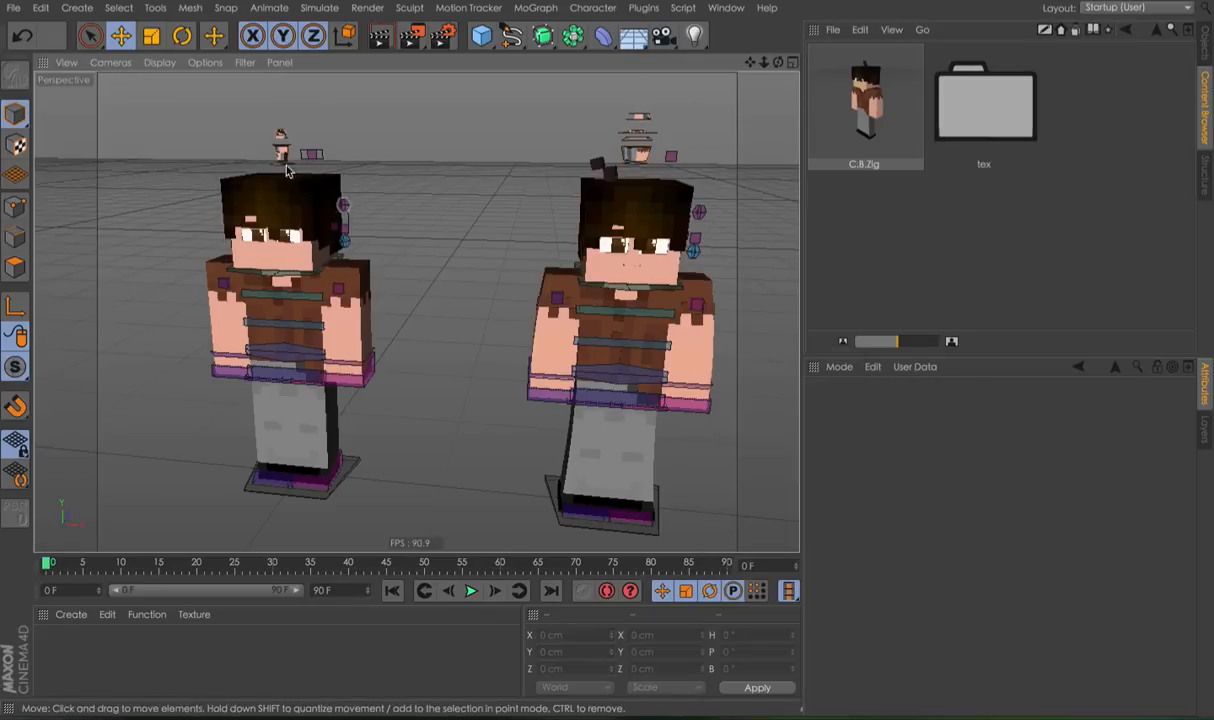
click(281, 149)
right_click(849, 636)
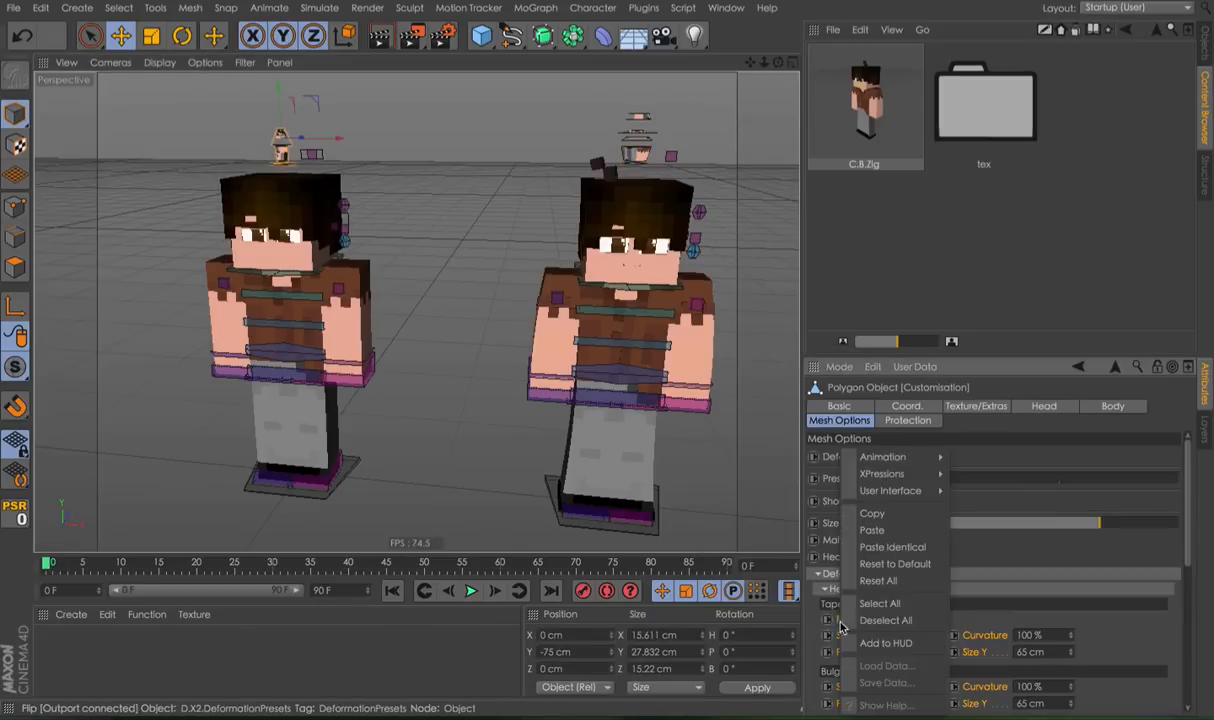
click(865, 532)
click(500, 176)
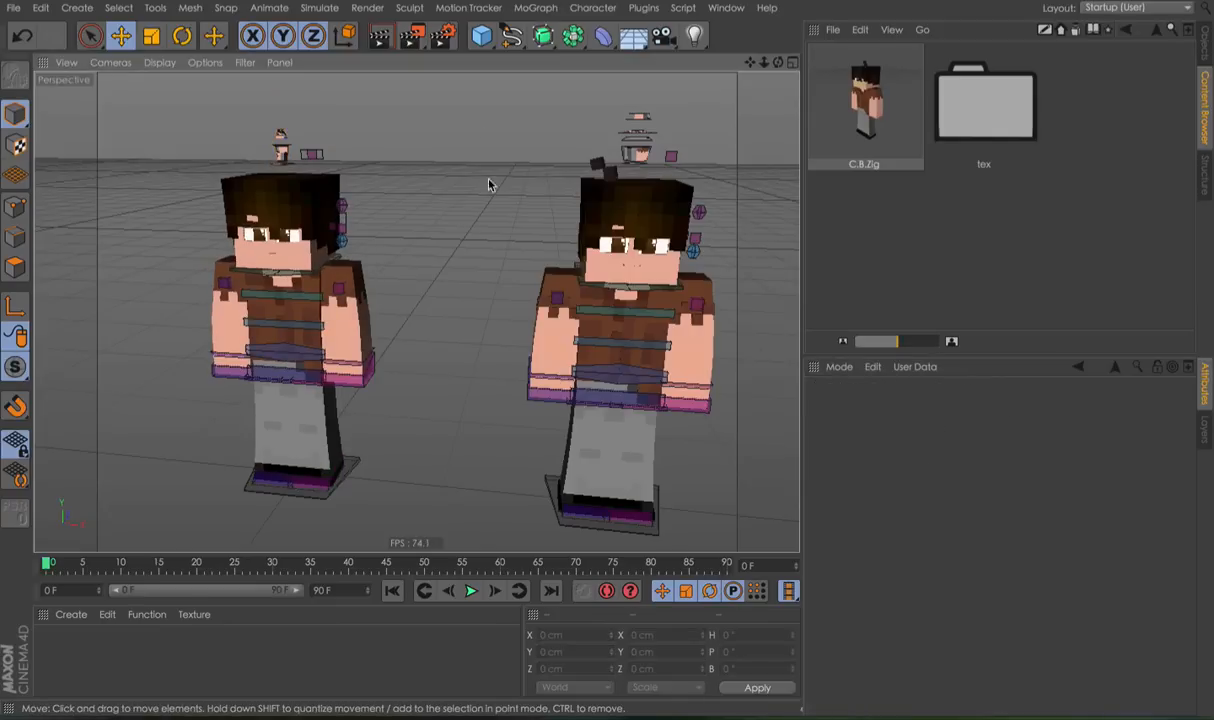
Try out the eye and blink controllers on the template rig's facial control panel.
alt+drag(298, 243, 322, 218)
scroll(298, 240, up, 5)
drag(389, 238, 407, 191)
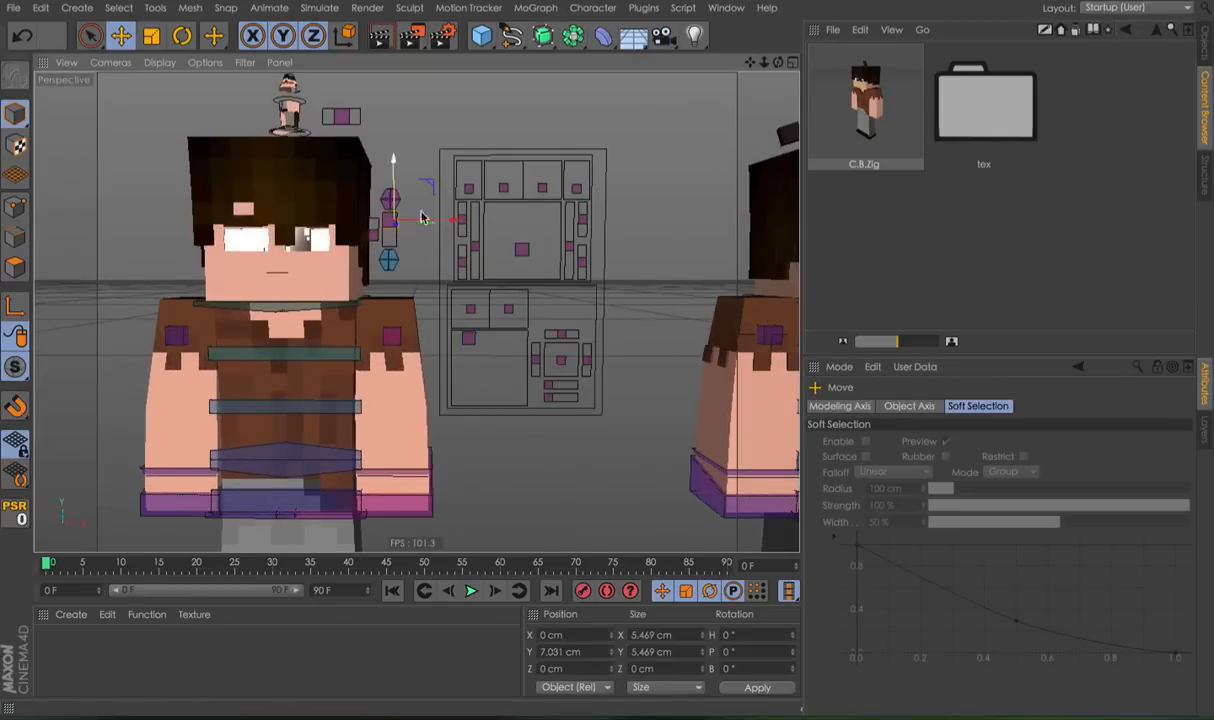
click(500, 237)
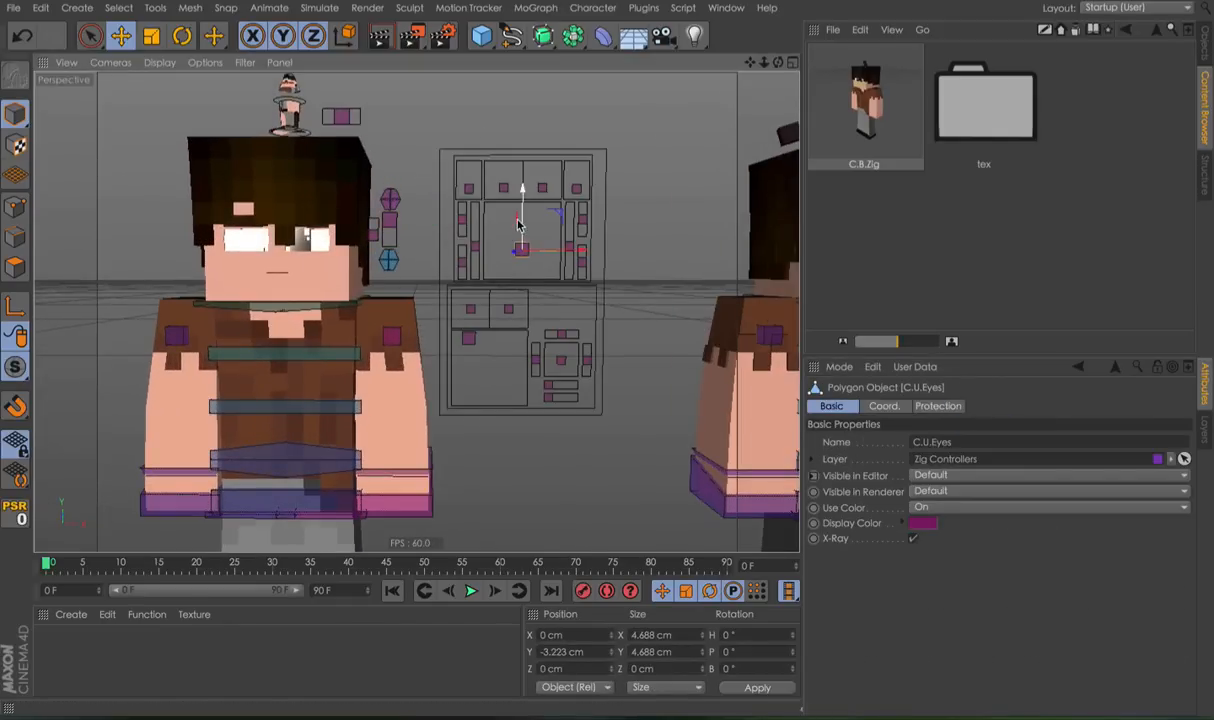
click(570, 246)
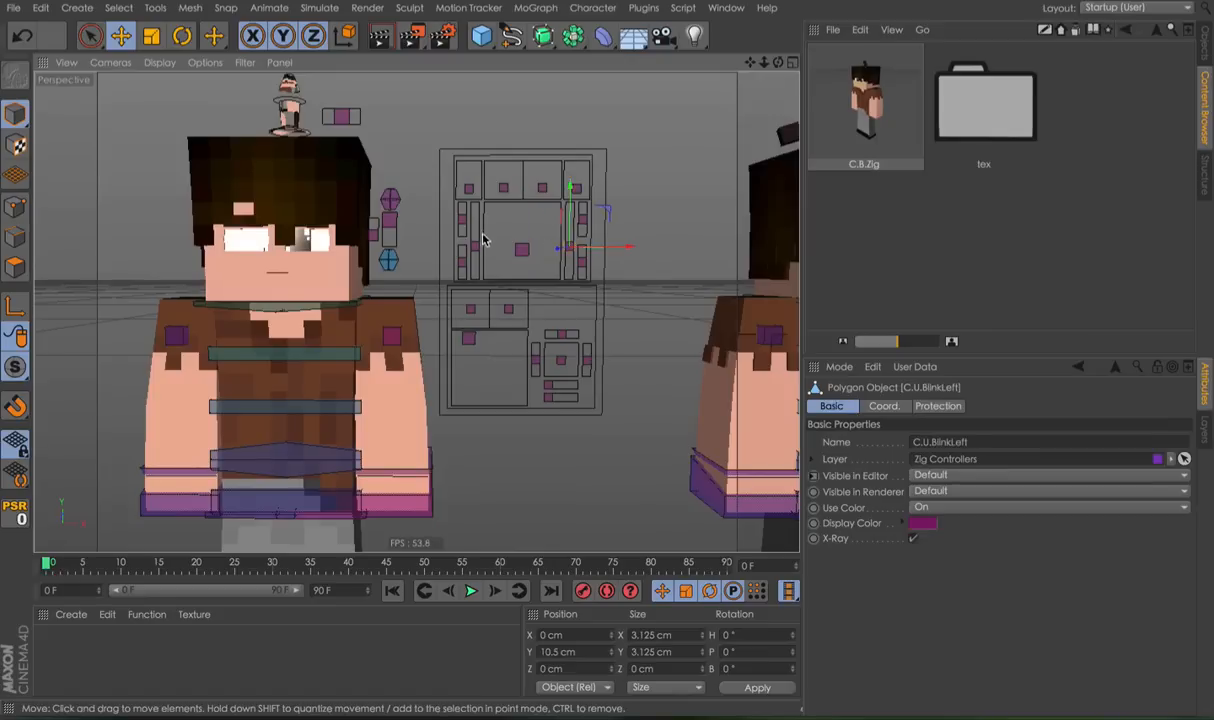
shift+click(475, 246)
drag(520, 218, 523, 241)
click(528, 243)
click(524, 248)
click(390, 219)
drag(391, 202, 342, 332)
Set Smart-Move to On in the template rig's Automate controller, following the Protocol list in Notes.
click(439, 204)
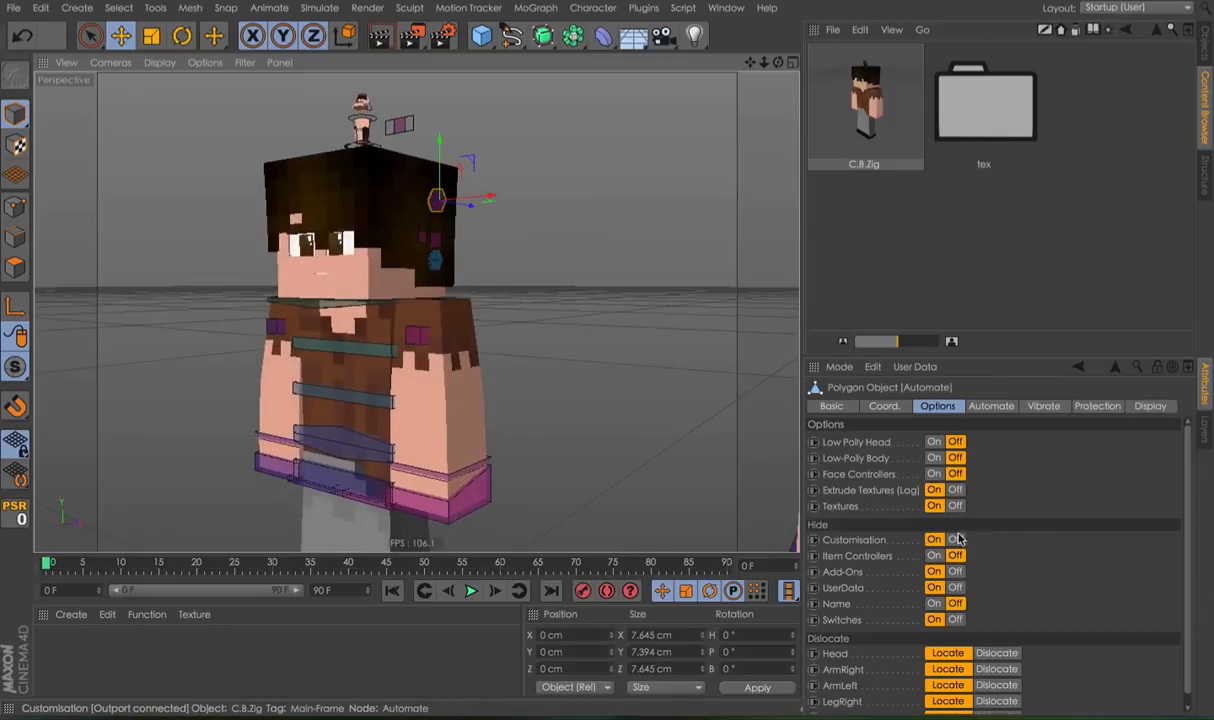
click(990, 406)
key(ctrl+Up)
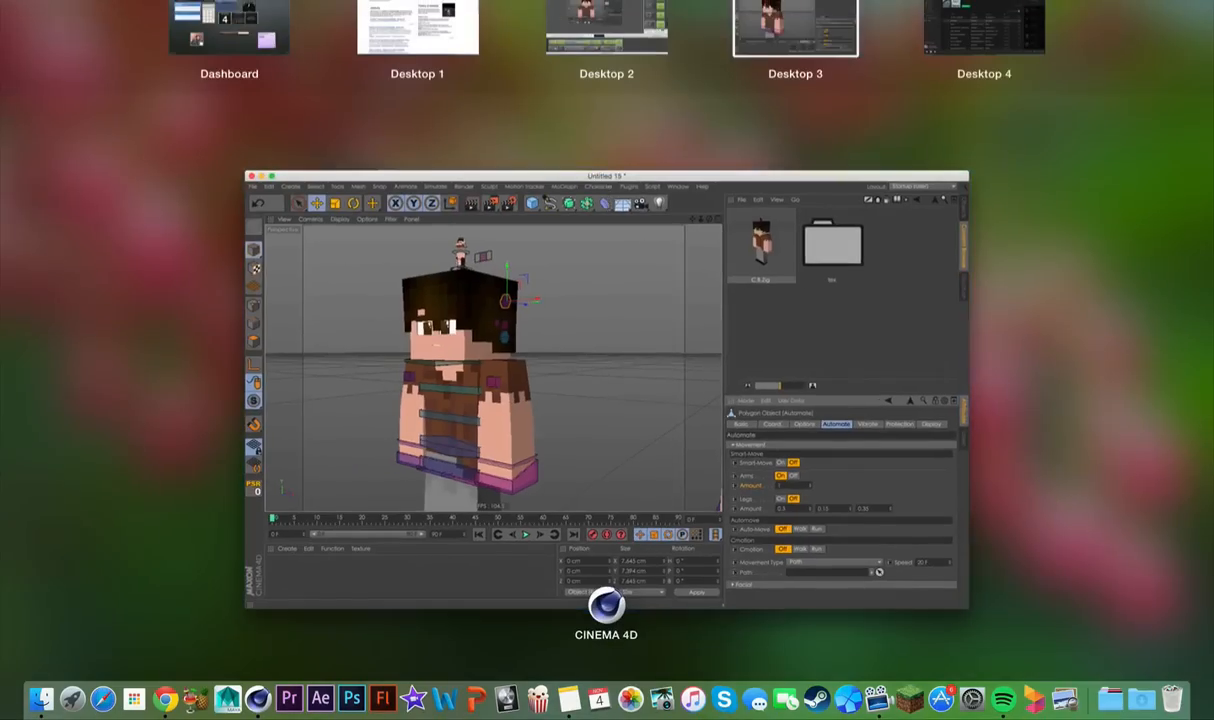
click(617, 57)
key(ctrl+Up)
click(398, 203)
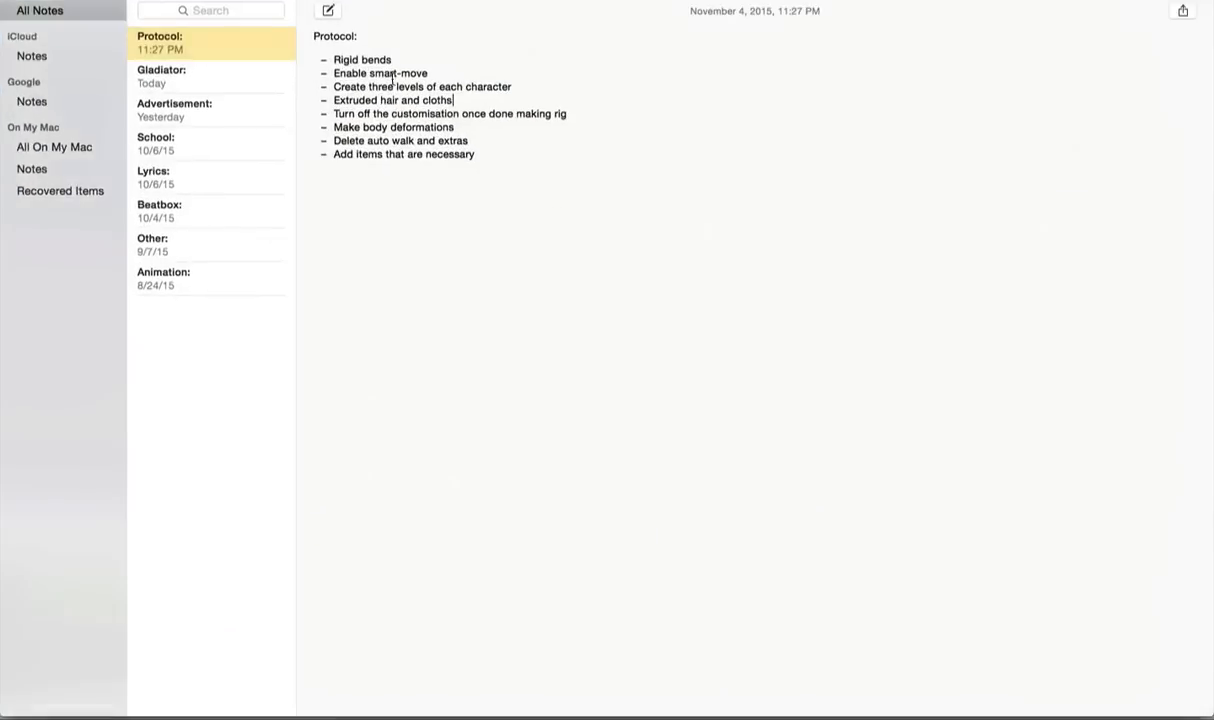
key(ctrl+Up)
click(789, 30)
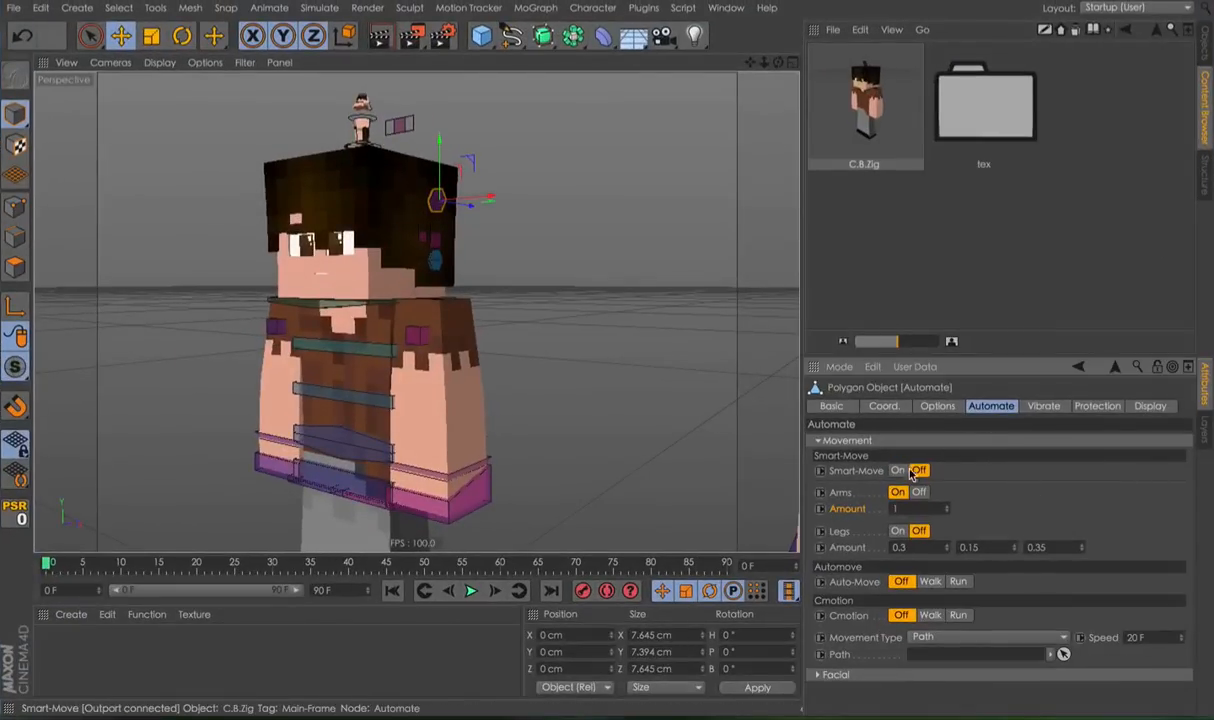
alt+drag(528, 355, 577, 364)
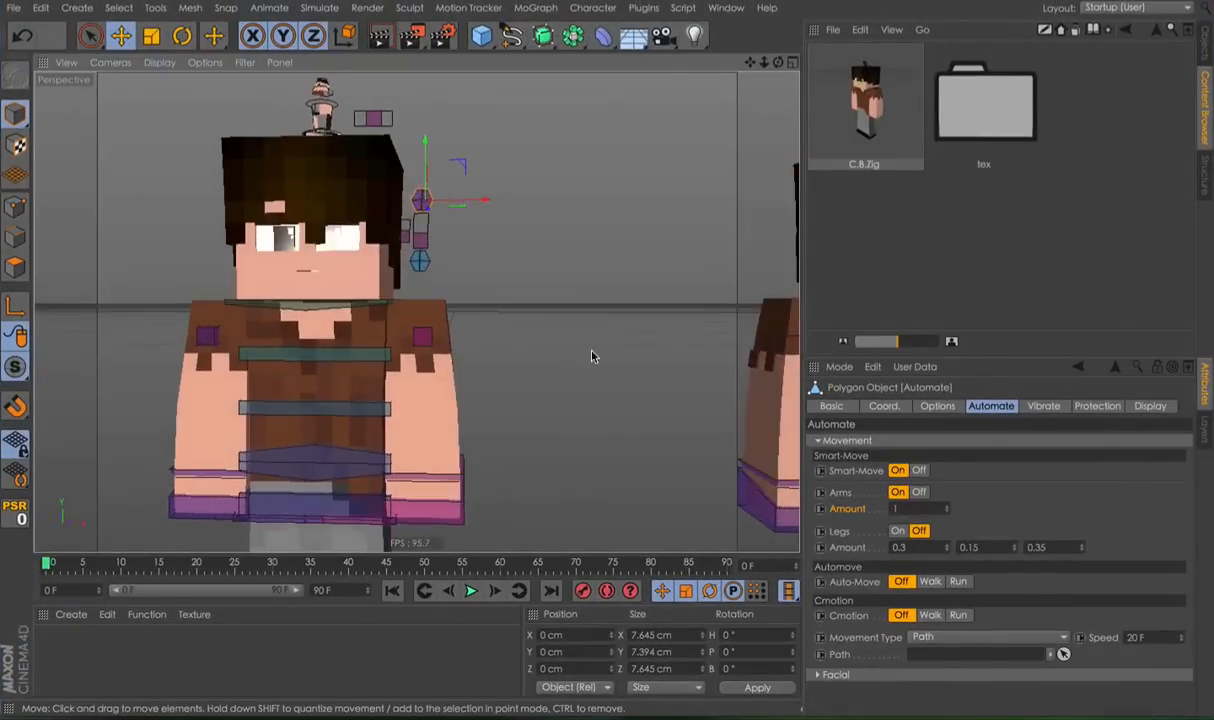
Switch to Notes, review the remaining items of the Protocol list, and return to Cinema 4D.
key(ctrl+Up)
click(575, 40)
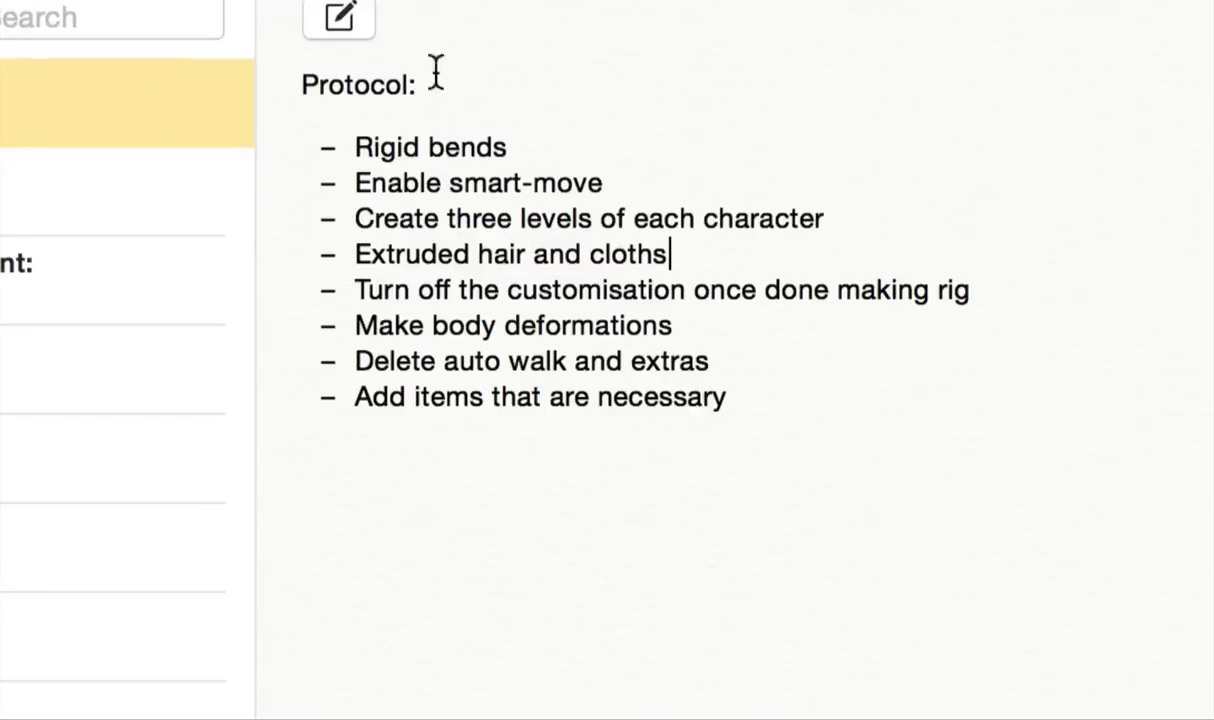
key(Up)
key(Up)
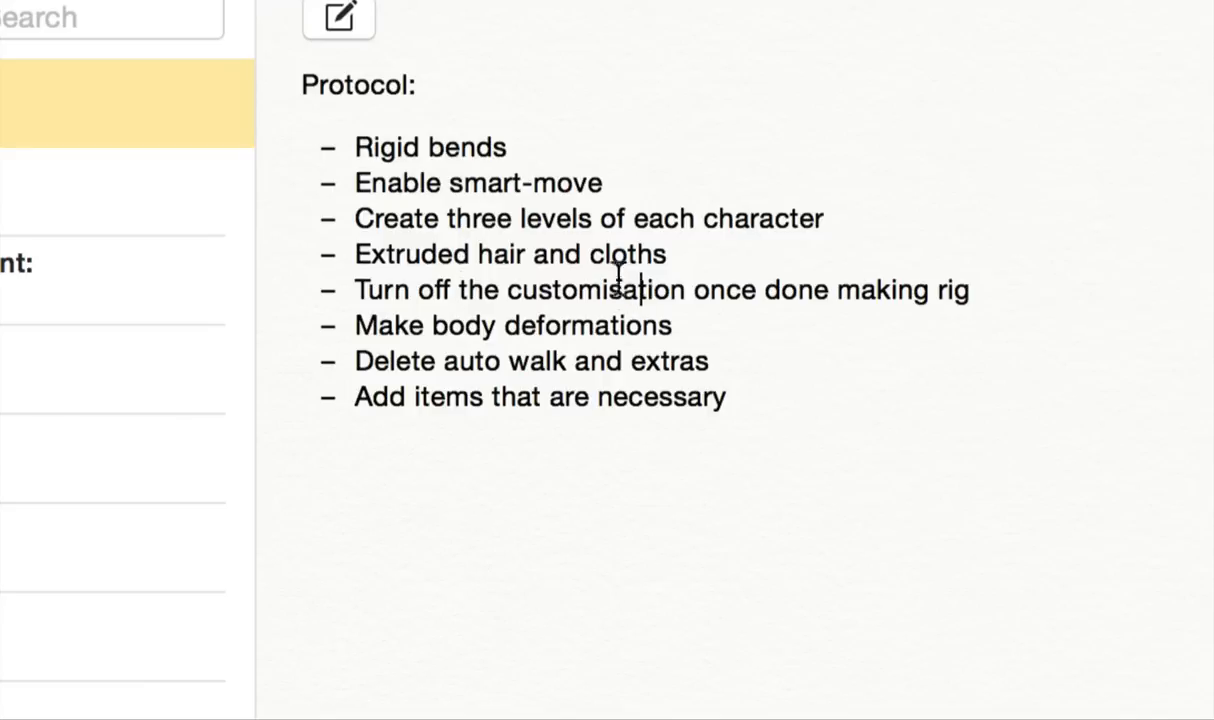
click(468, 255)
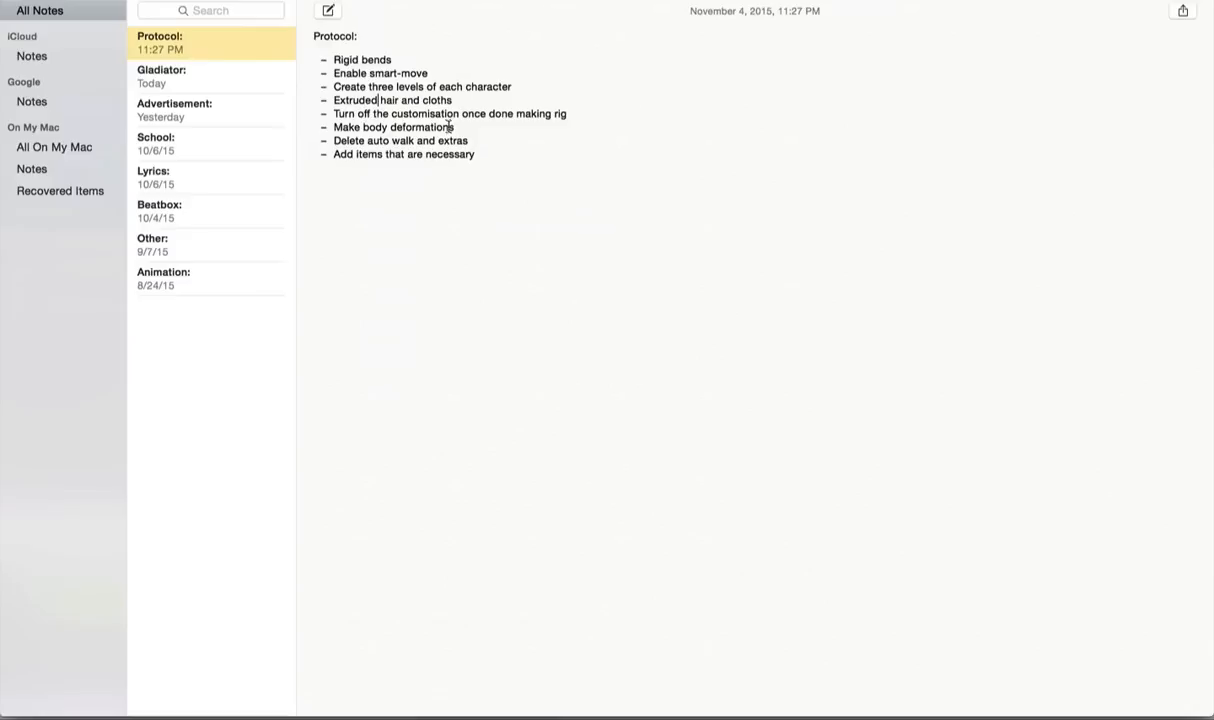
key(ctrl+Up)
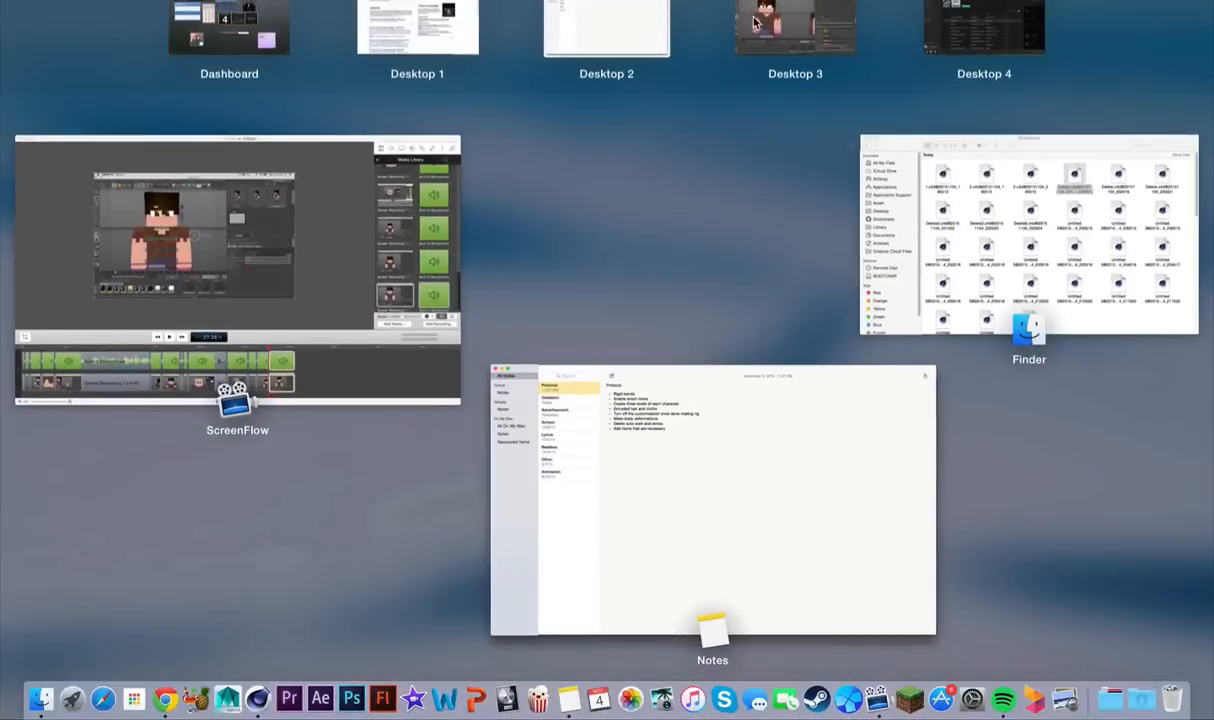
click(755, 22)
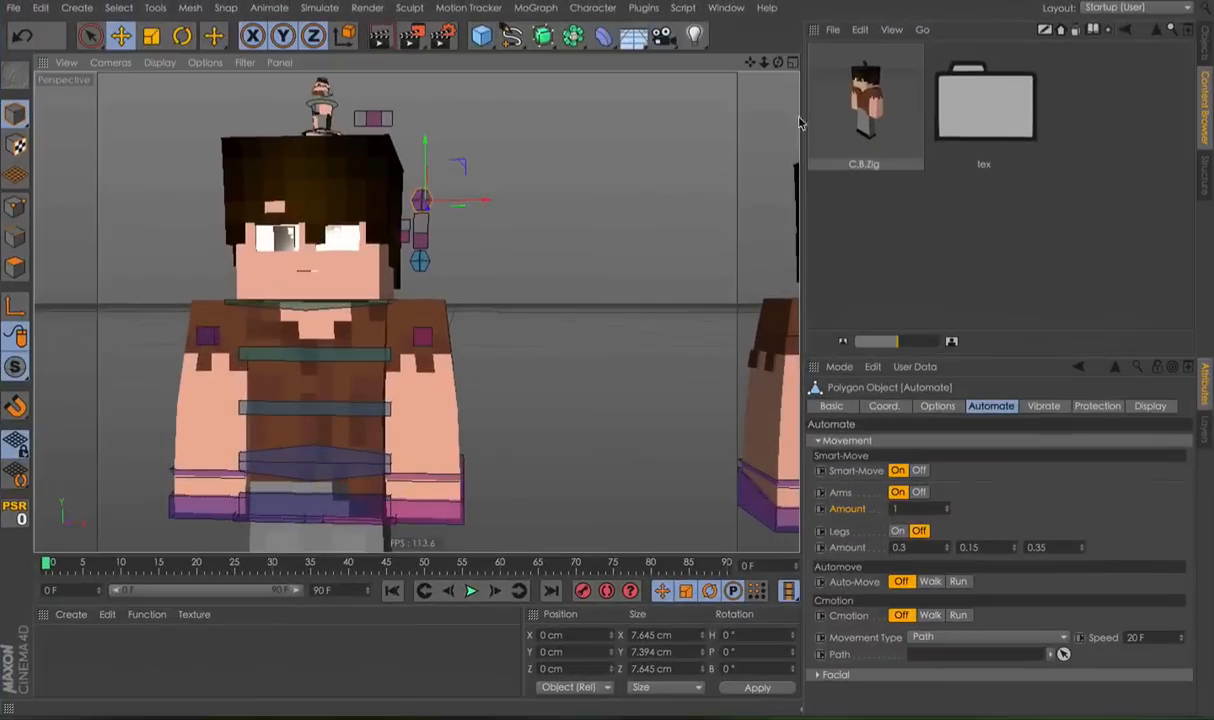
Delete the added C.B.Zig source rig from the scene and clean up its leftover layers.
click(1206, 42)
click(840, 48)
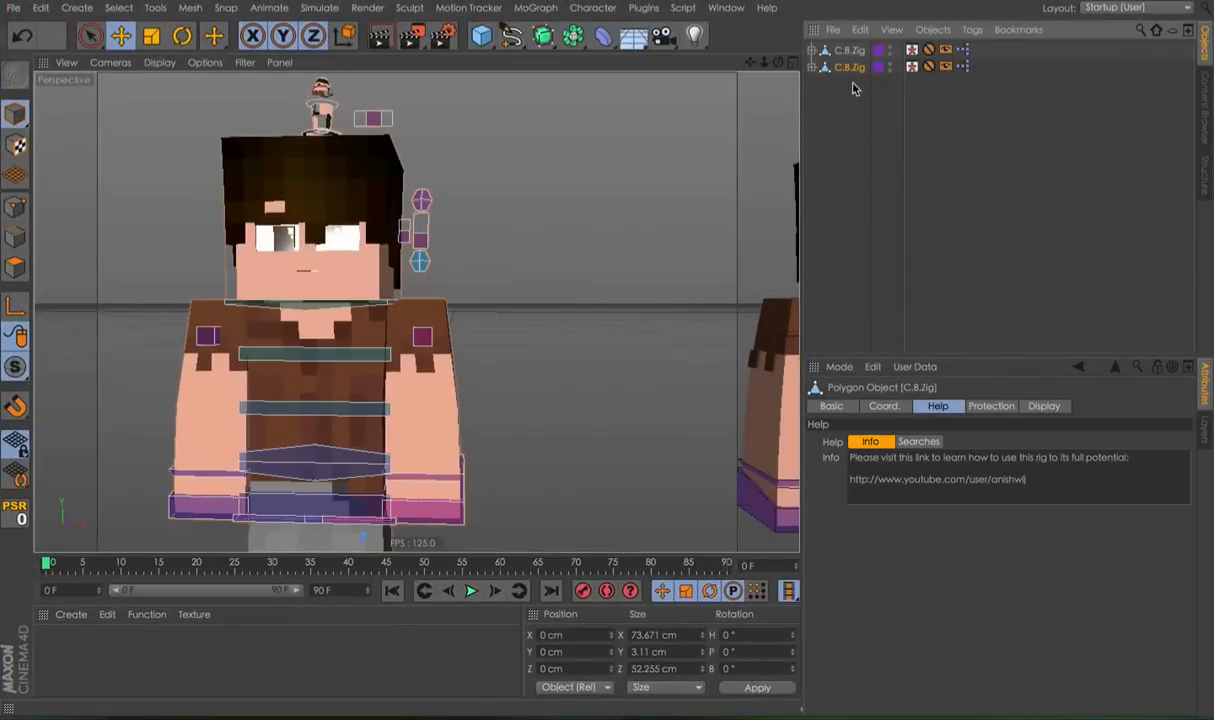
key(Delete)
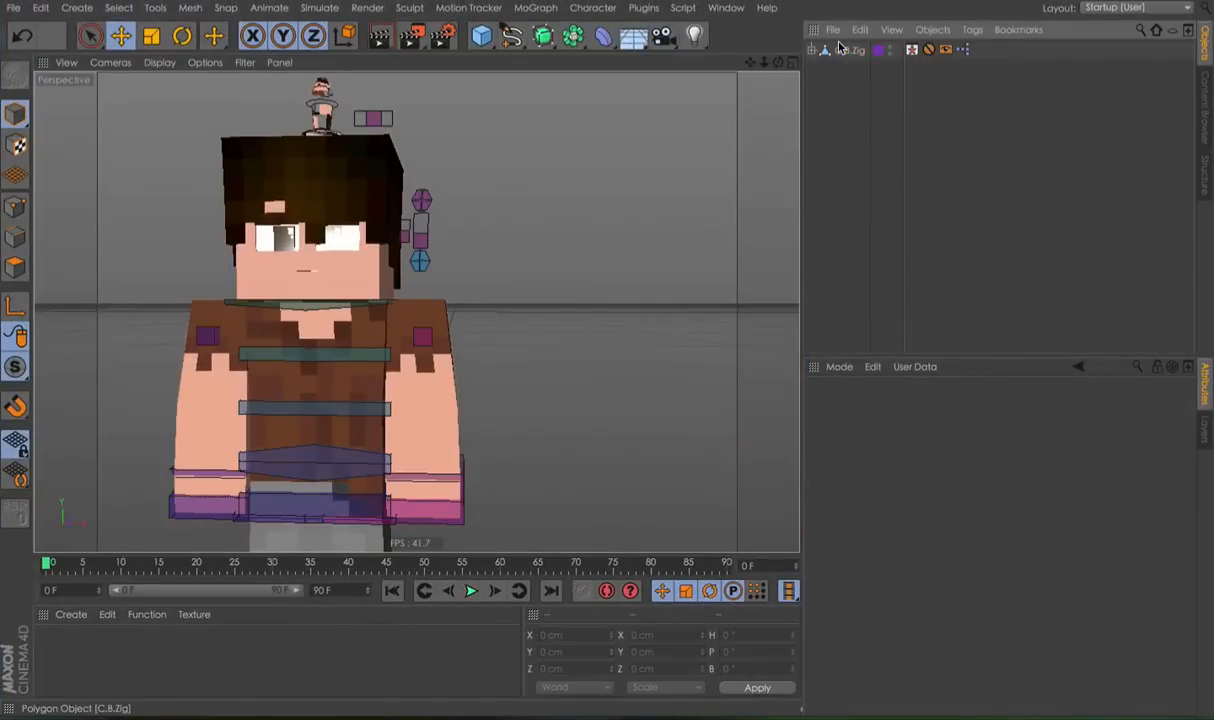
click(1207, 425)
key(Delete)
right_click(255, 651)
click(300, 688)
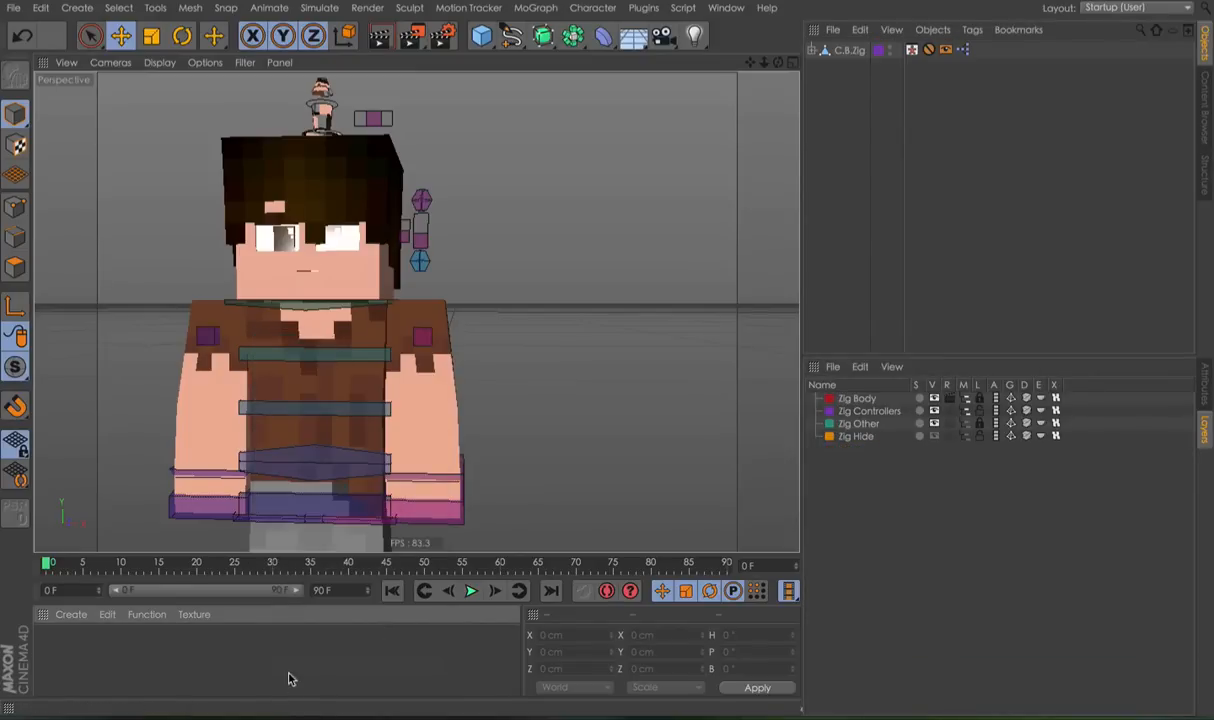
Set Customisation to Off in the remaining rig's Automate controller options and show the layer list.
alt+middle_drag(432, 406, 470, 382)
alt+drag(471, 382, 472, 402)
alt+middle_drag(385, 82, 393, 146)
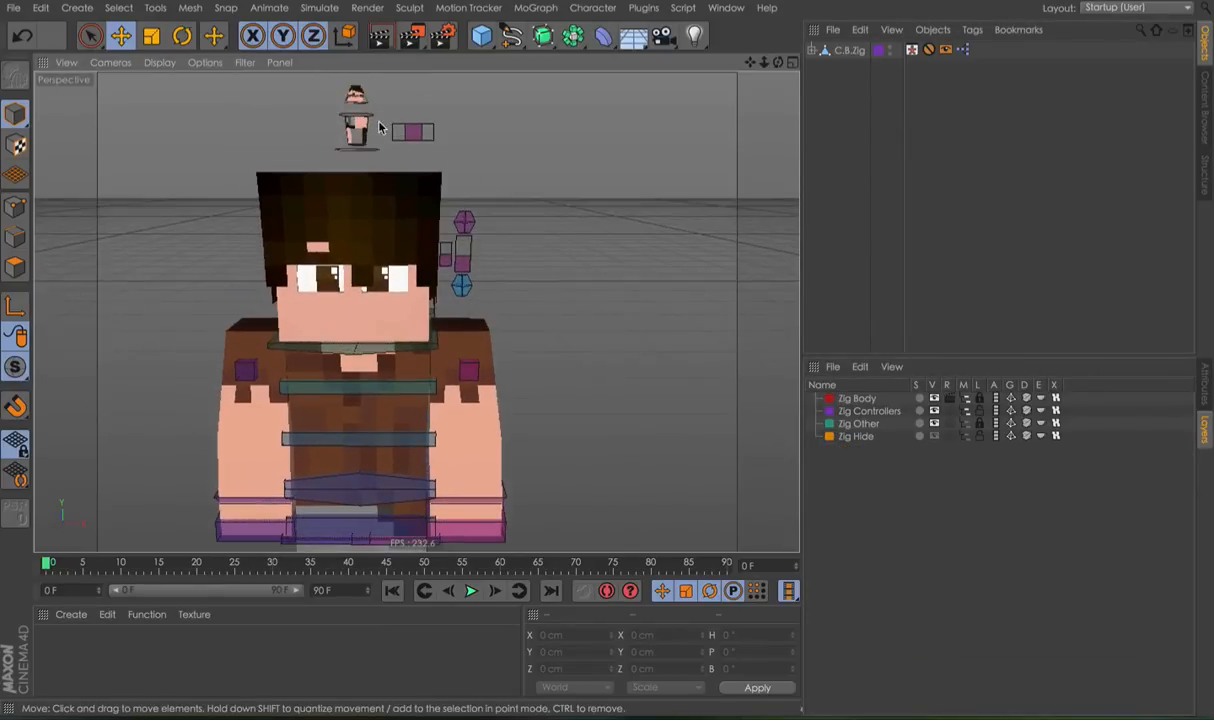
click(465, 221)
click(1204, 375)
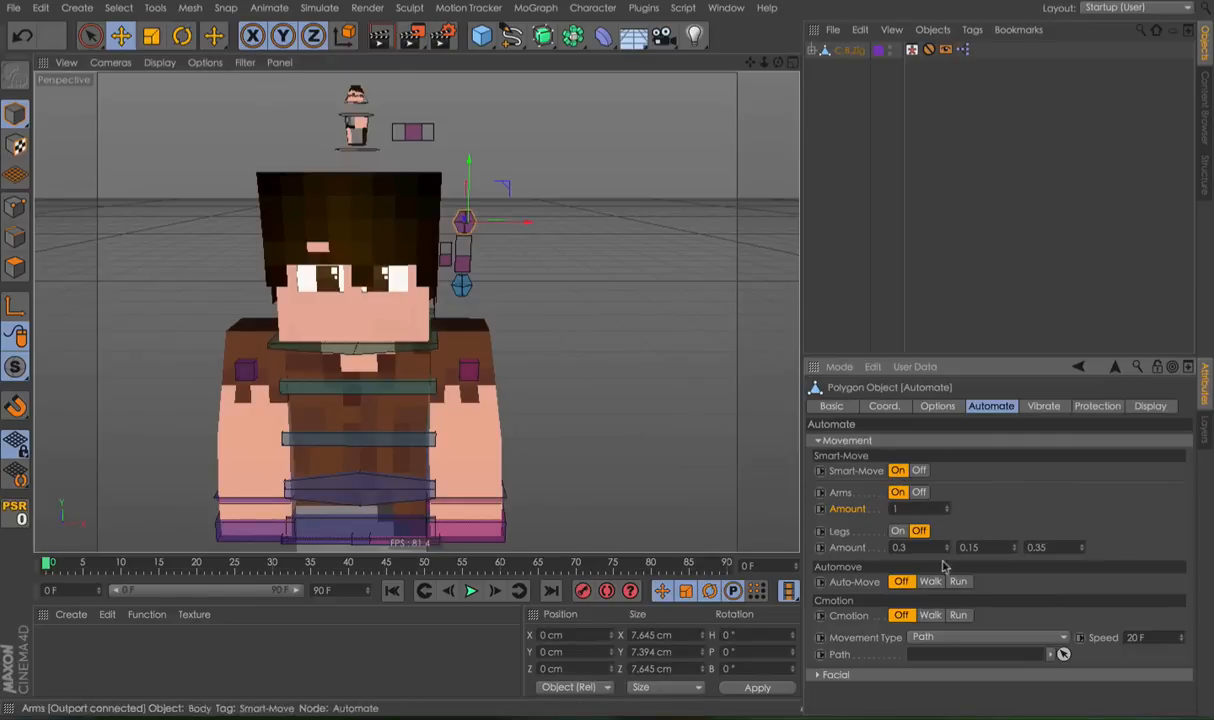
click(955, 406)
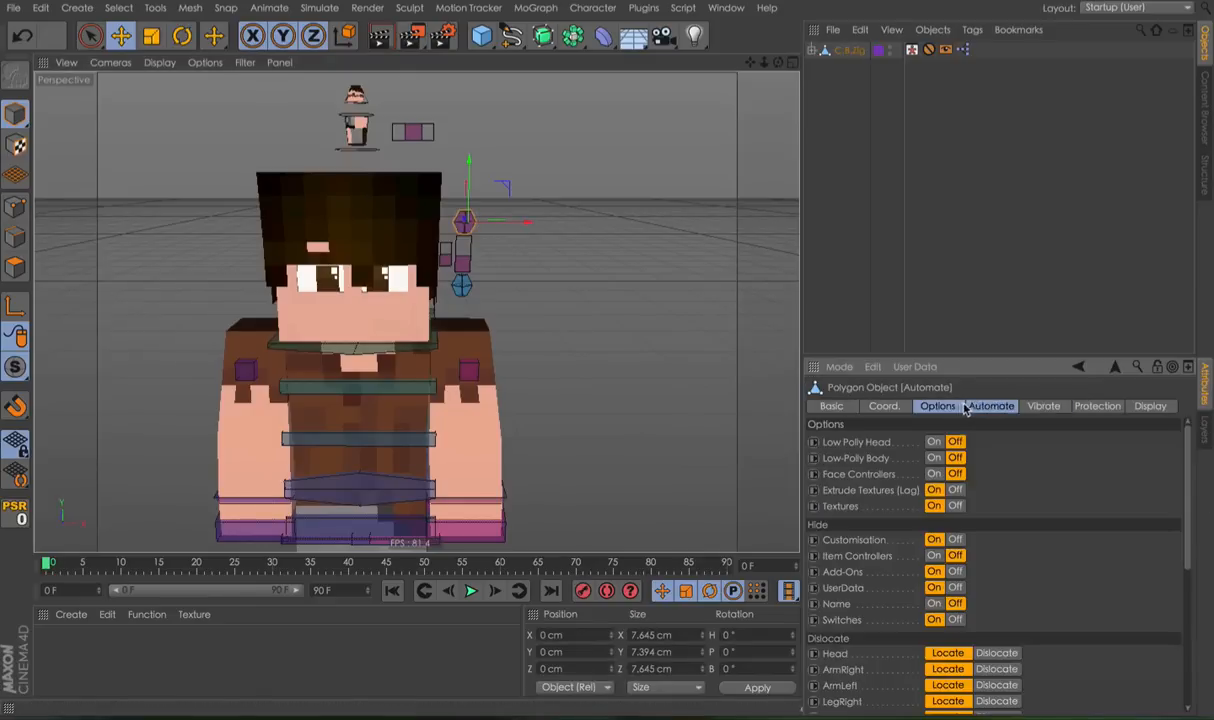
click(955, 539)
click(1204, 428)
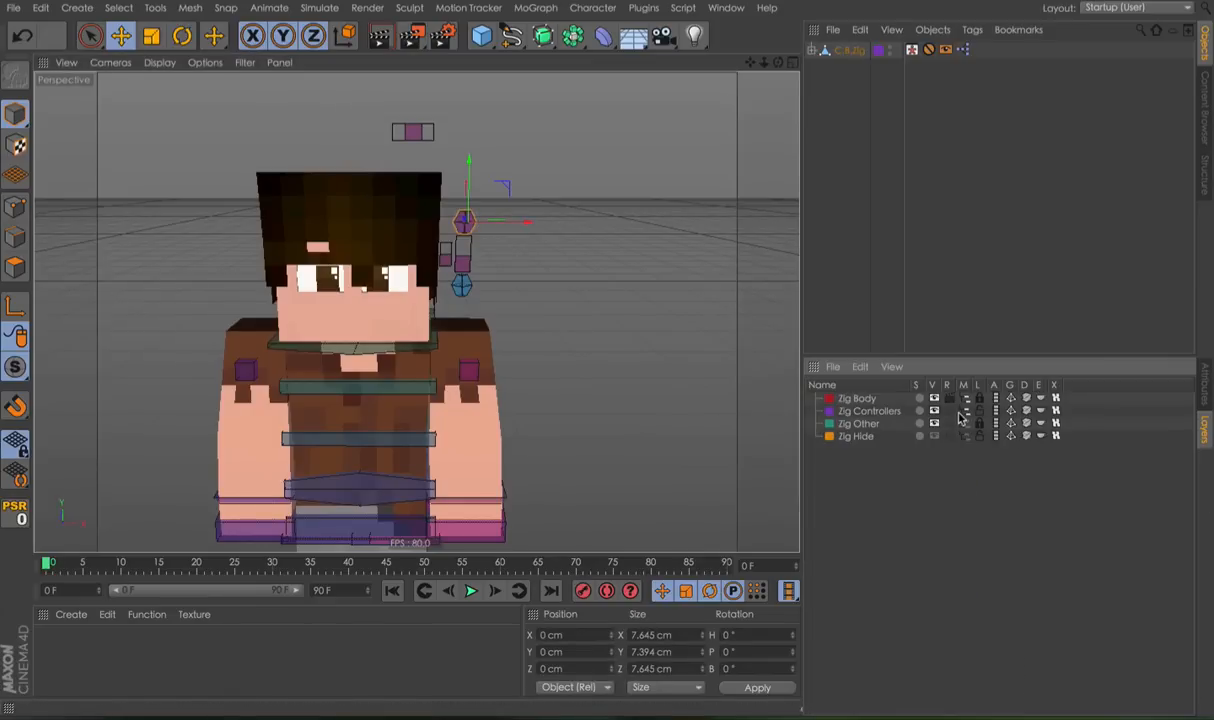
Hide and restore the rig's controllers through the Zig Controllers layer to inspect the bare character, and review the full body.
click(934, 411)
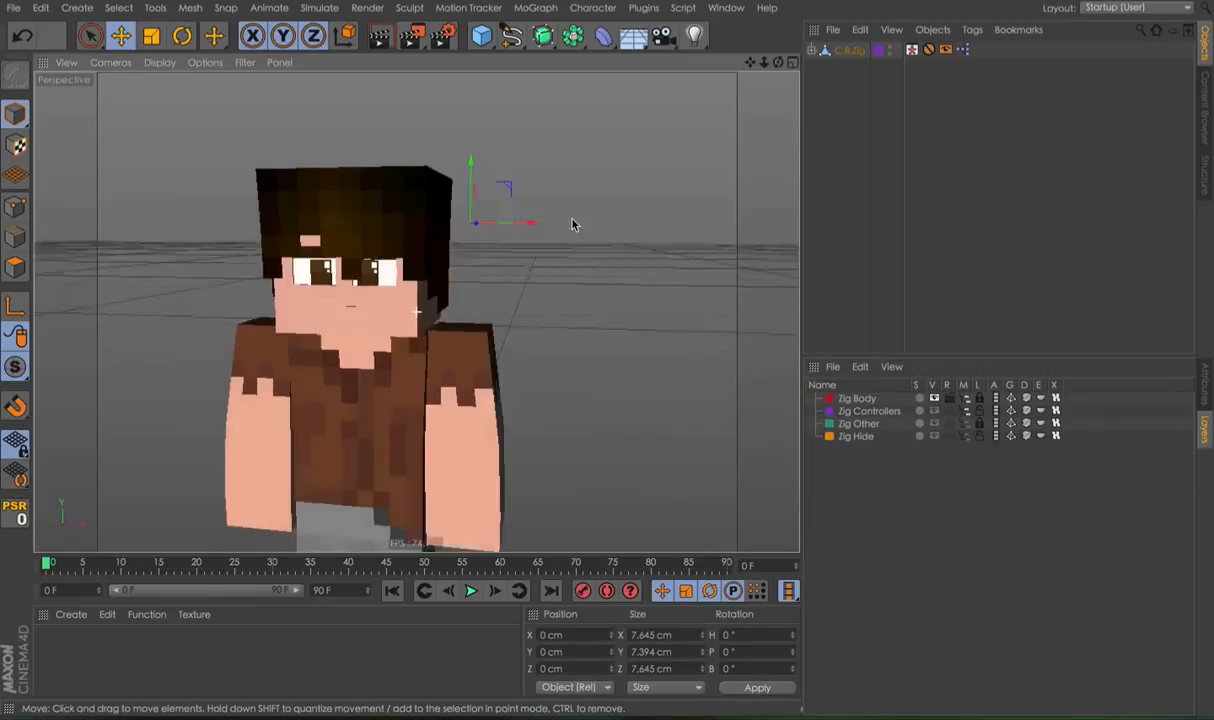
click(934, 411)
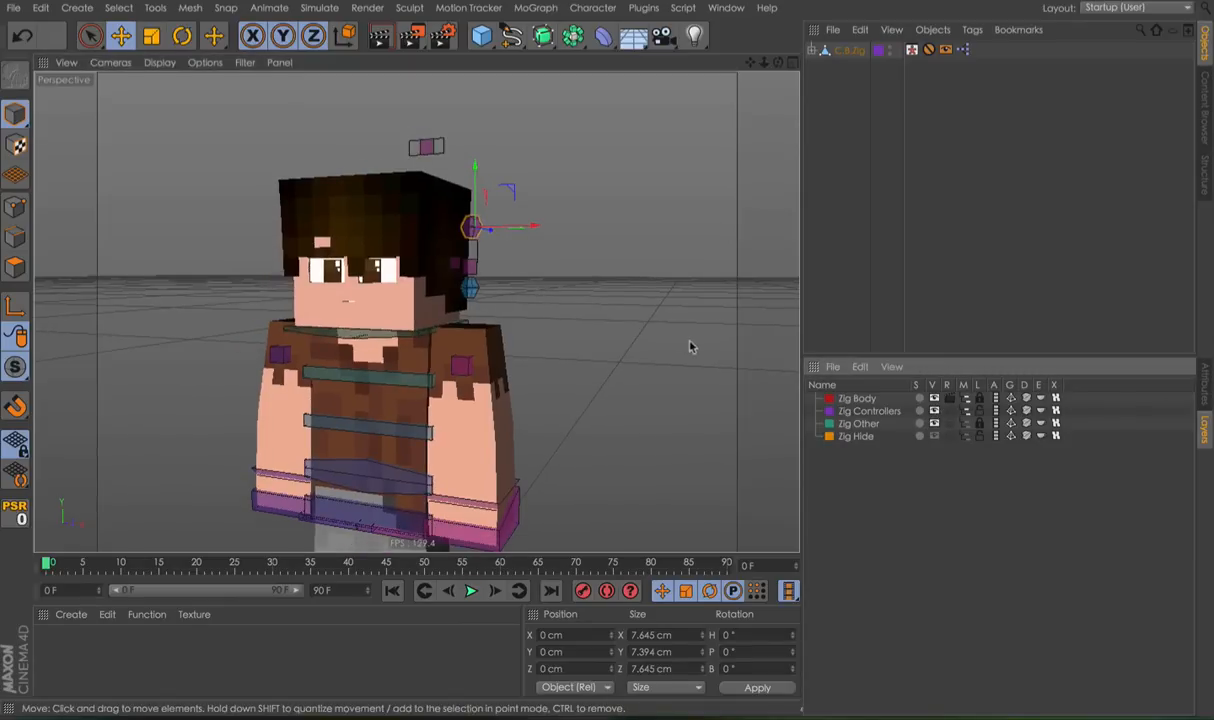
scroll(703, 350, down, 3)
alt+middle_drag(600, 312, 564, 294)
scroll(560, 270, down, 4)
scroll(539, 298, up, 5)
scroll(583, 319, down, 2)
Save the scene's C.B.Zig rig into the Content Browser folder that holds the existing C.B.Zig preset.
click(1100, 163)
click(1203, 116)
click(1203, 45)
drag(851, 49, 1208, 237)
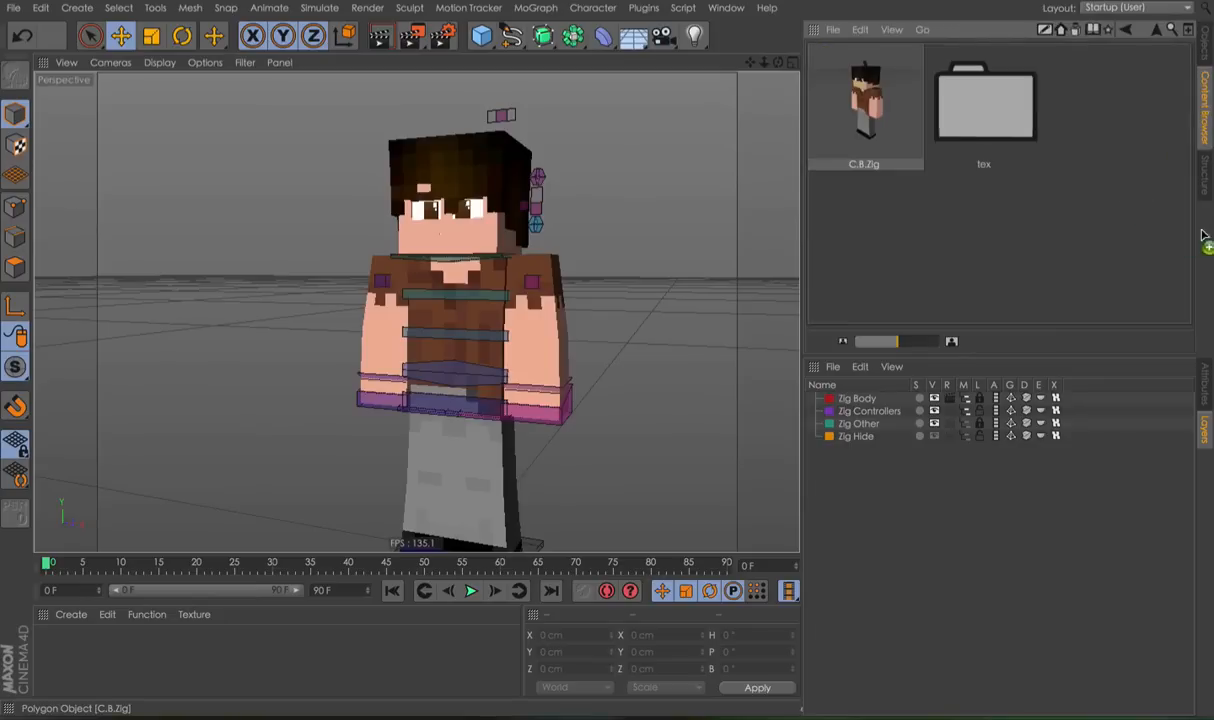
drag(1115, 232, 1016, 135)
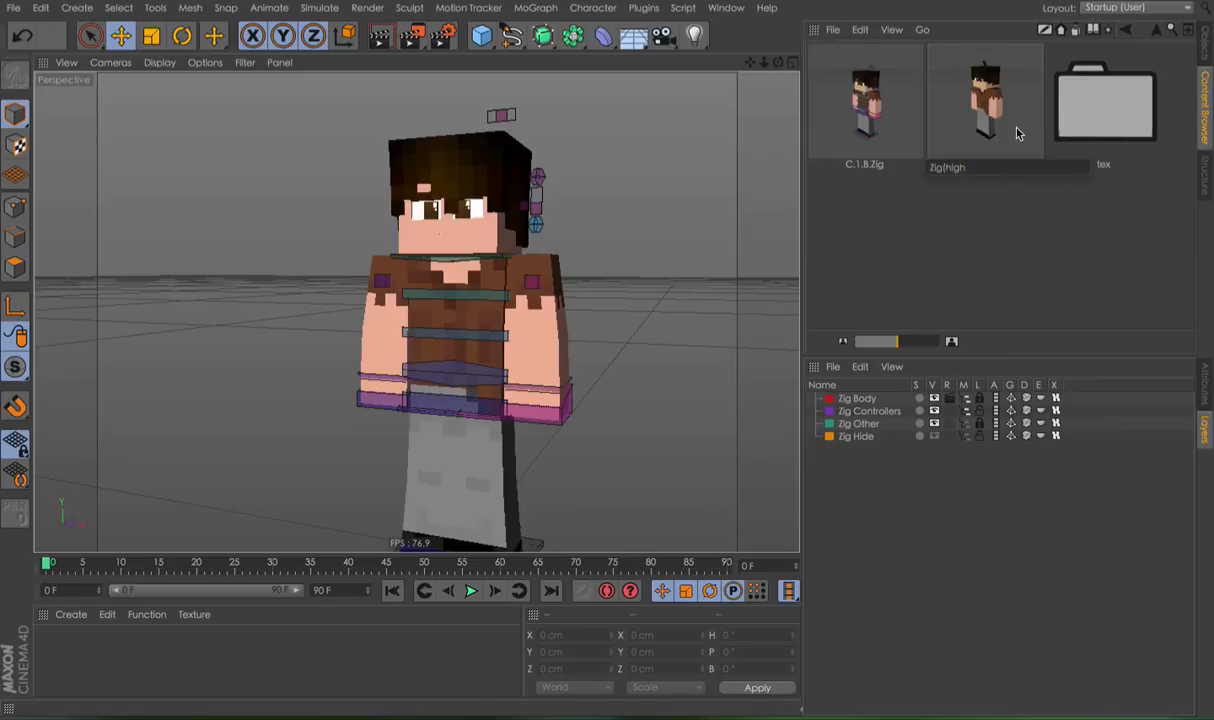
Rename the original Zig preset as Zig(High) and the newly saved preset as Zig(Med).
text(Zig(High))
key(Return)
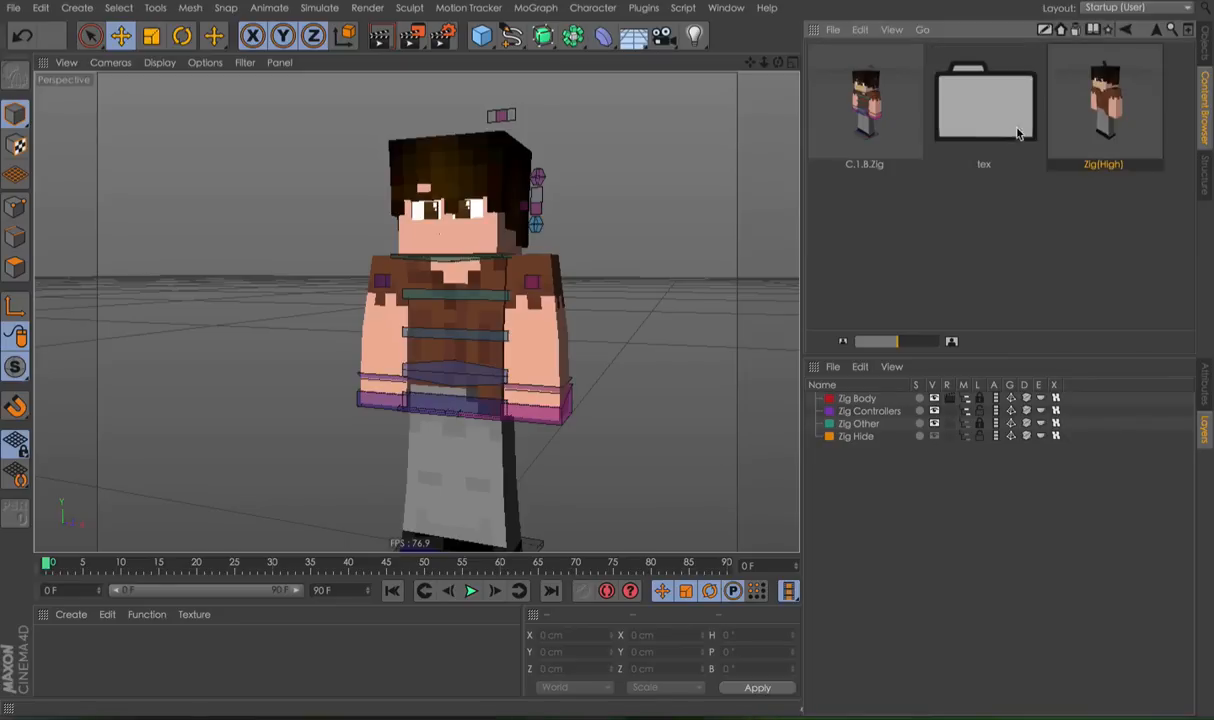
double_click(888, 115)
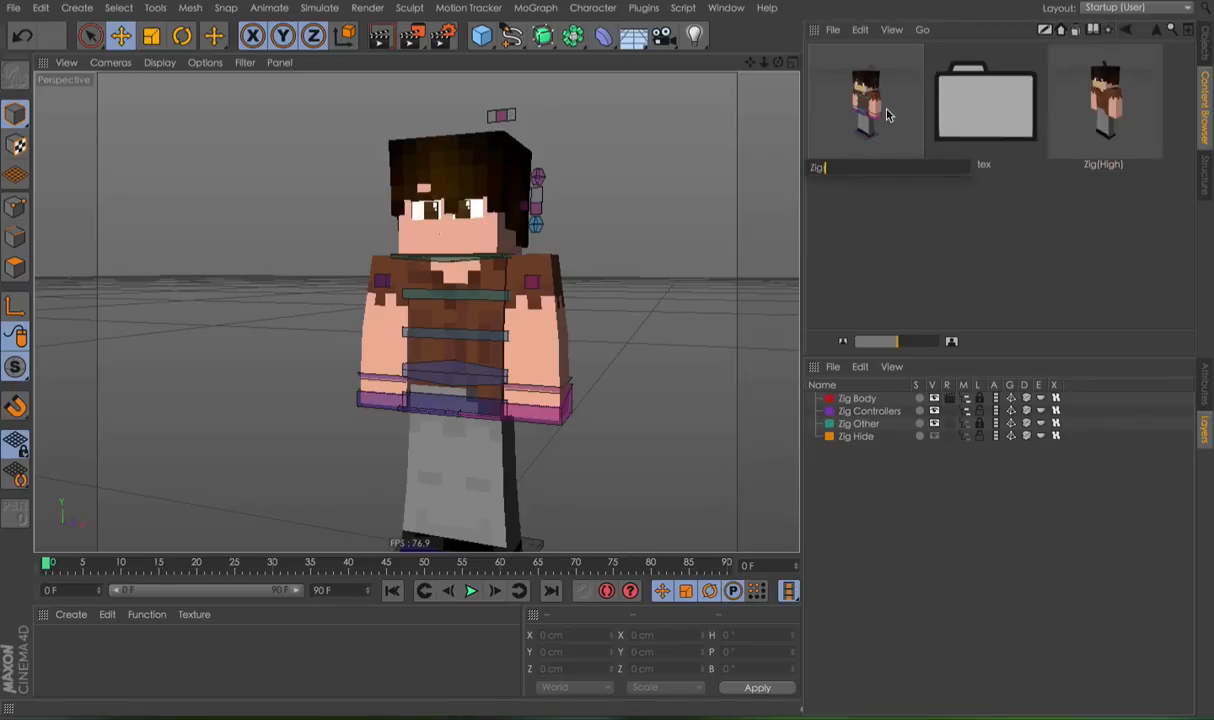
text(Zig(Med))
key(Return)
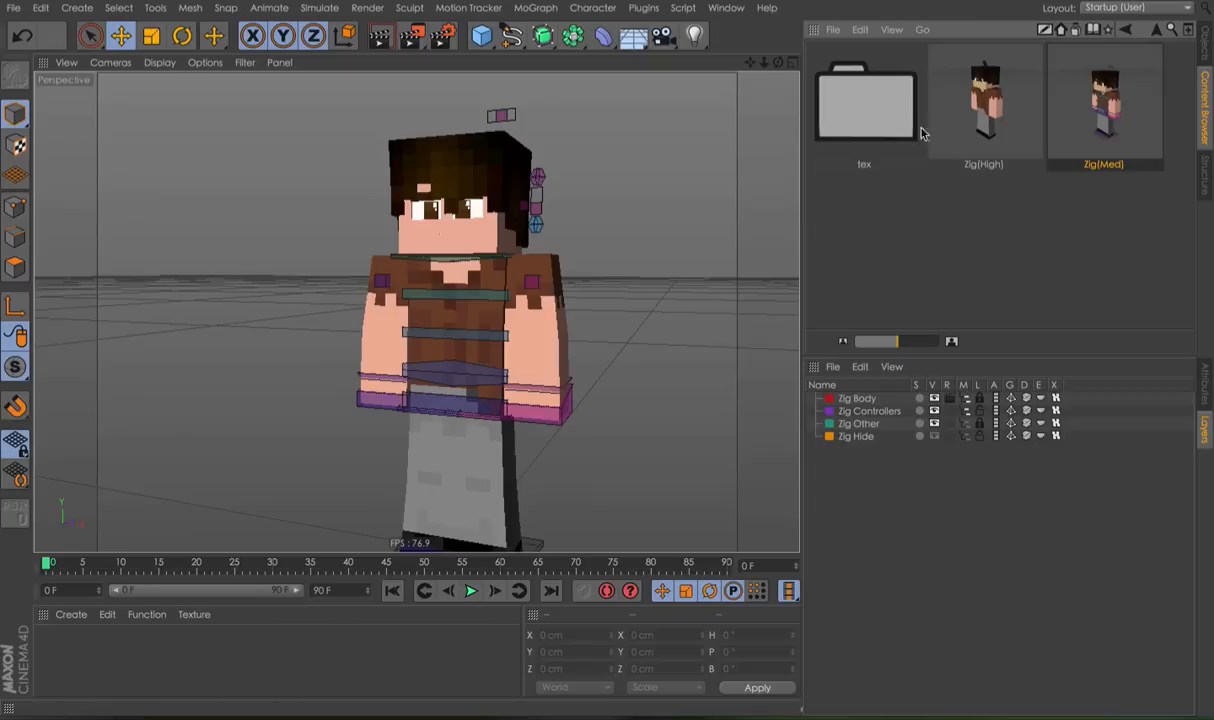
Number the two presets by renaming them 3.Zig(High) and 2.Zig(Med).
double_click(1012, 129)
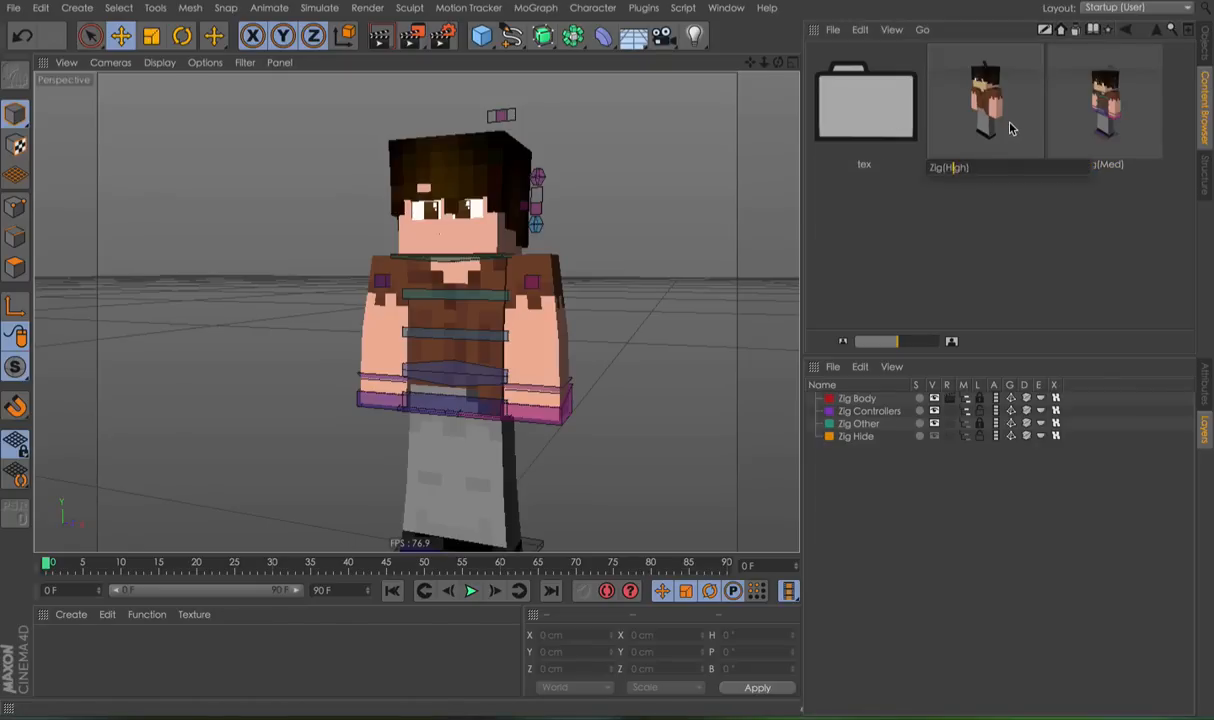
text(3.)
key(Return)
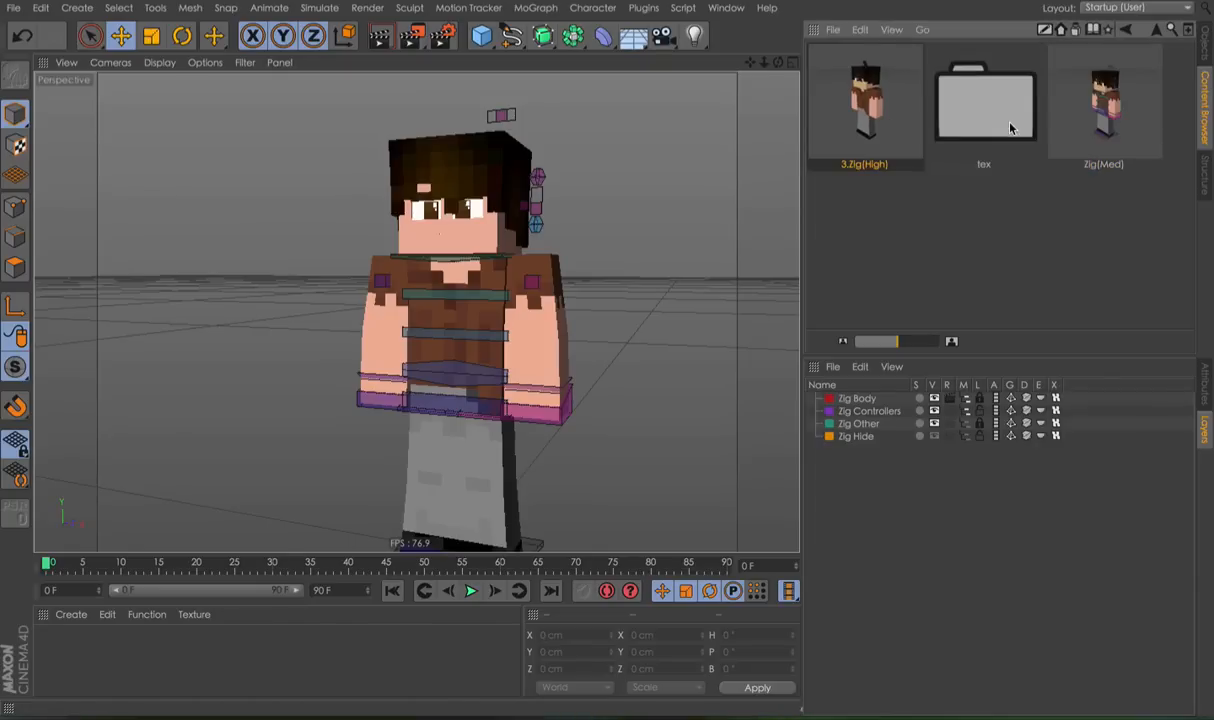
double_click(1090, 149)
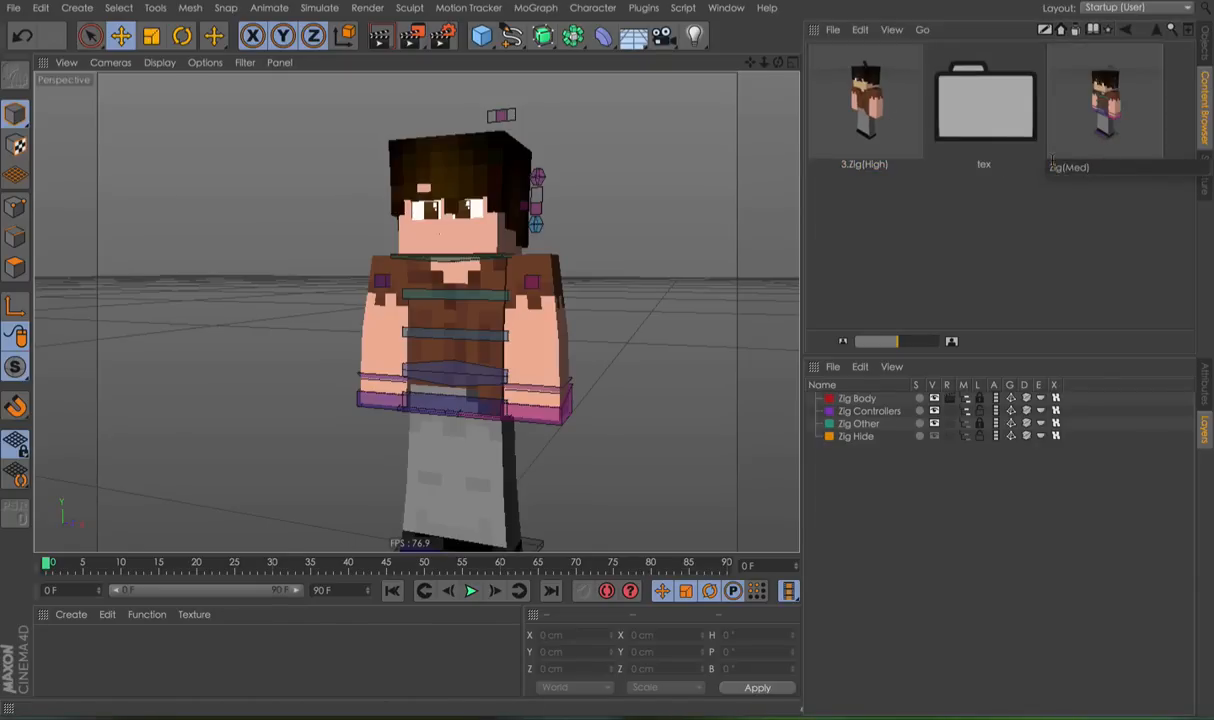
text(2.)
key(Return)
click(1072, 246)
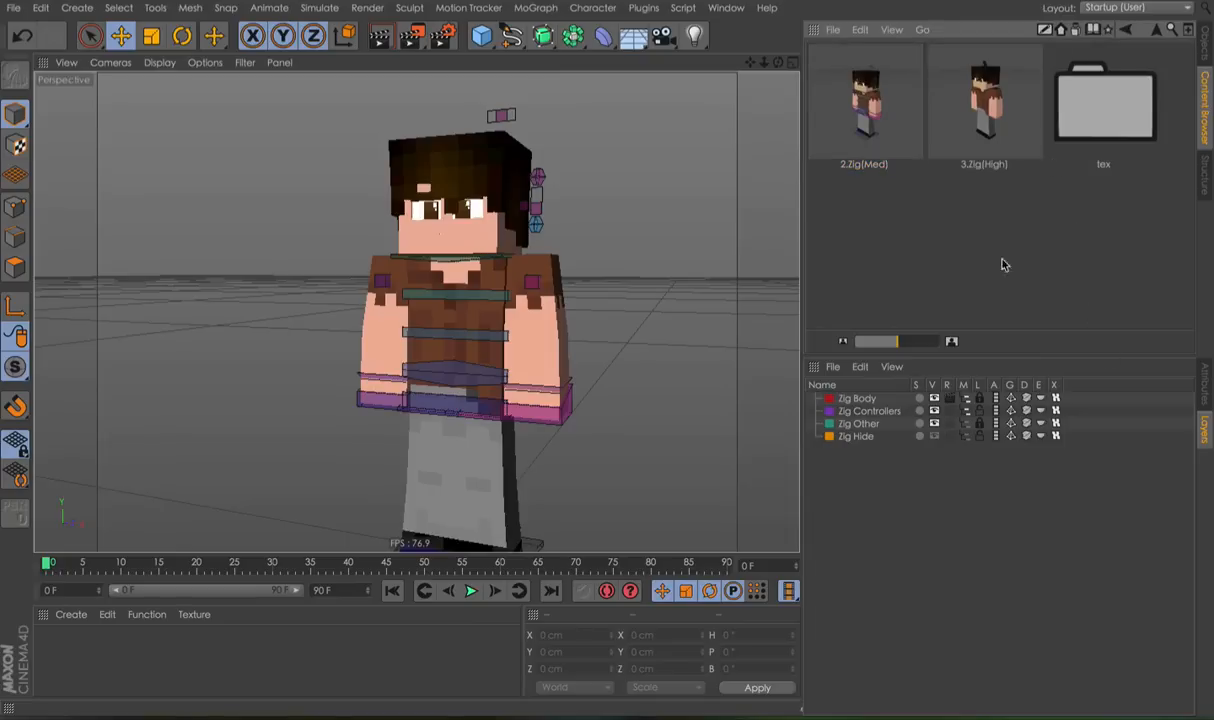
Close the medium rig's scene without saving it and create a new empty scene.
key(super+w)
click(547, 240)
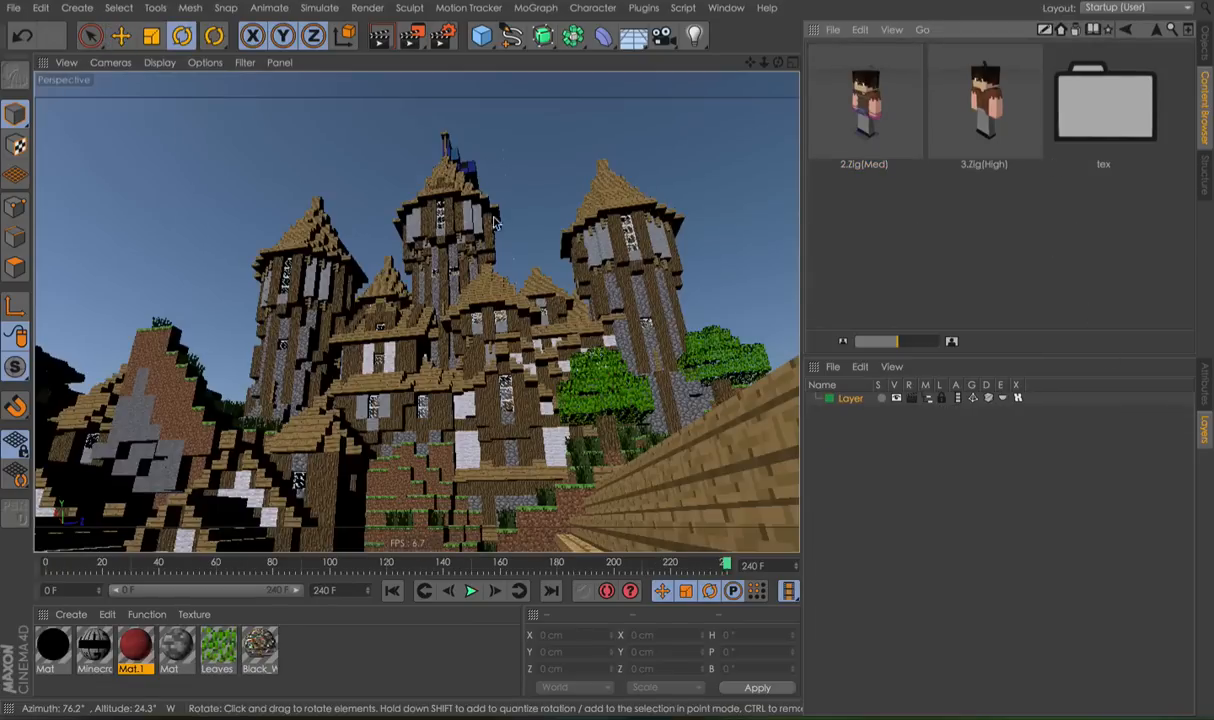
click(14, 8)
click(28, 33)
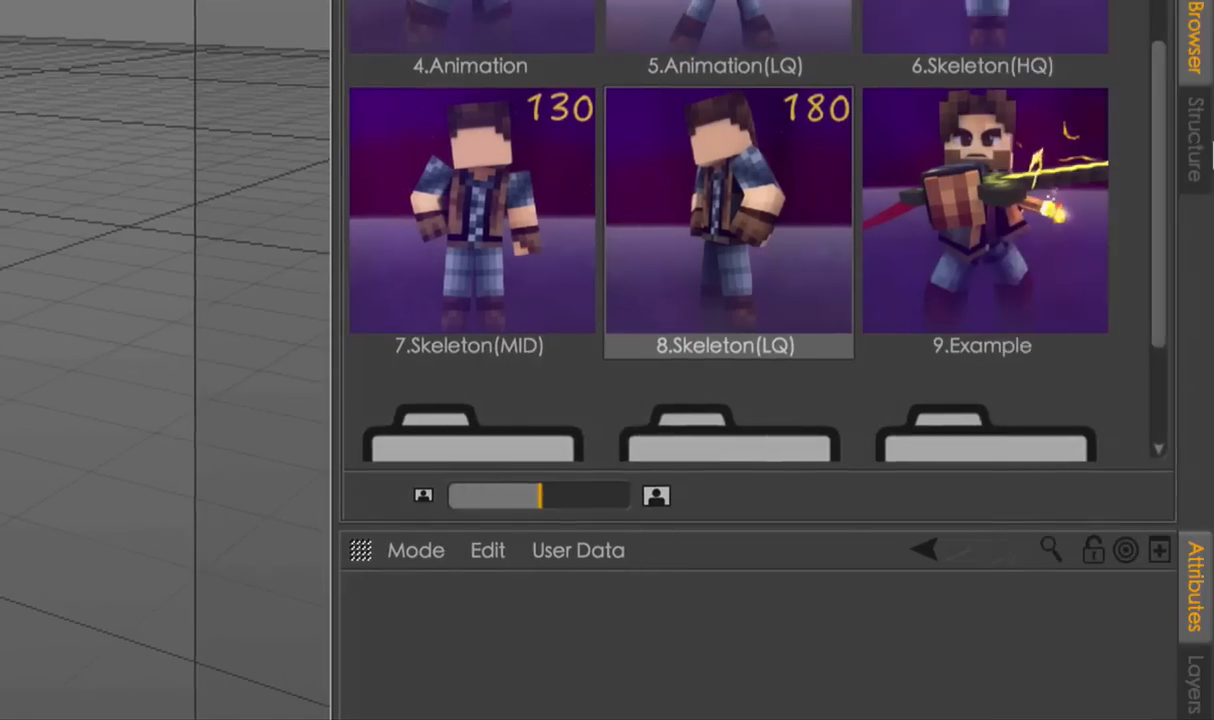
Load the 8.Skeleton(LQ) preset from the template rig library into the new scene.
click(808, 167)
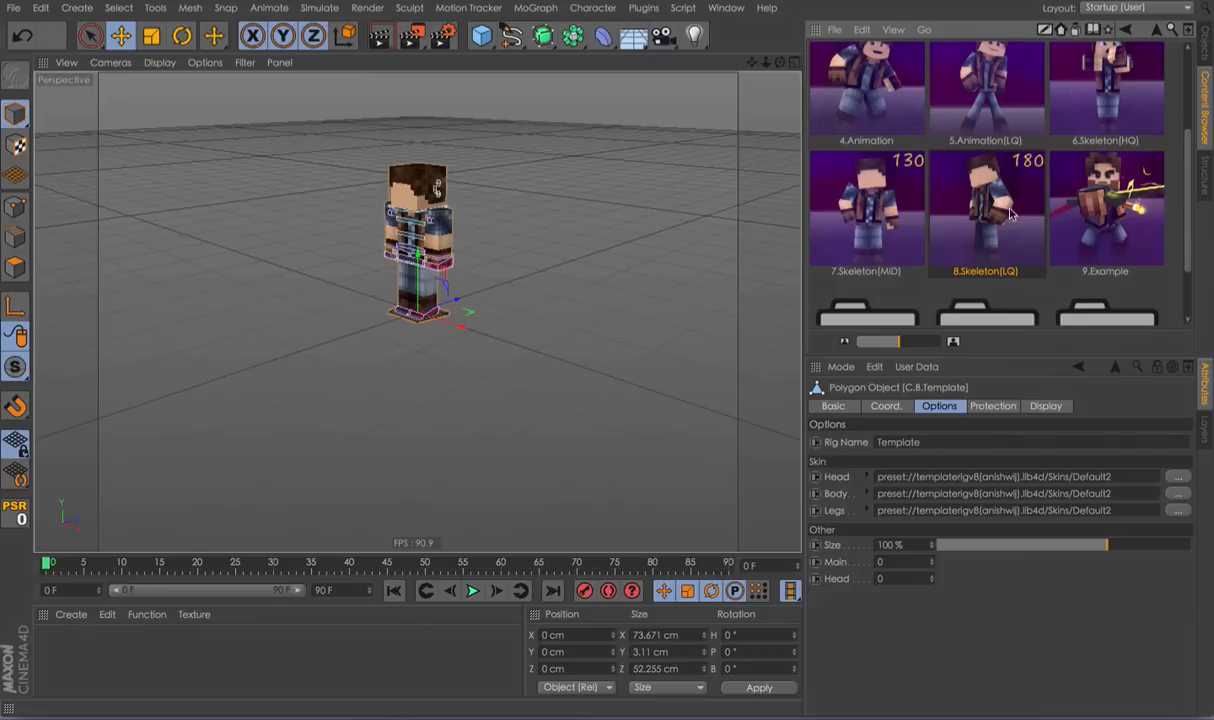
click(597, 267)
alt+right_drag(455, 204, 578, 211)
alt+drag(343, 157, 392, 161)
alt+middle_drag(392, 161, 485, 190)
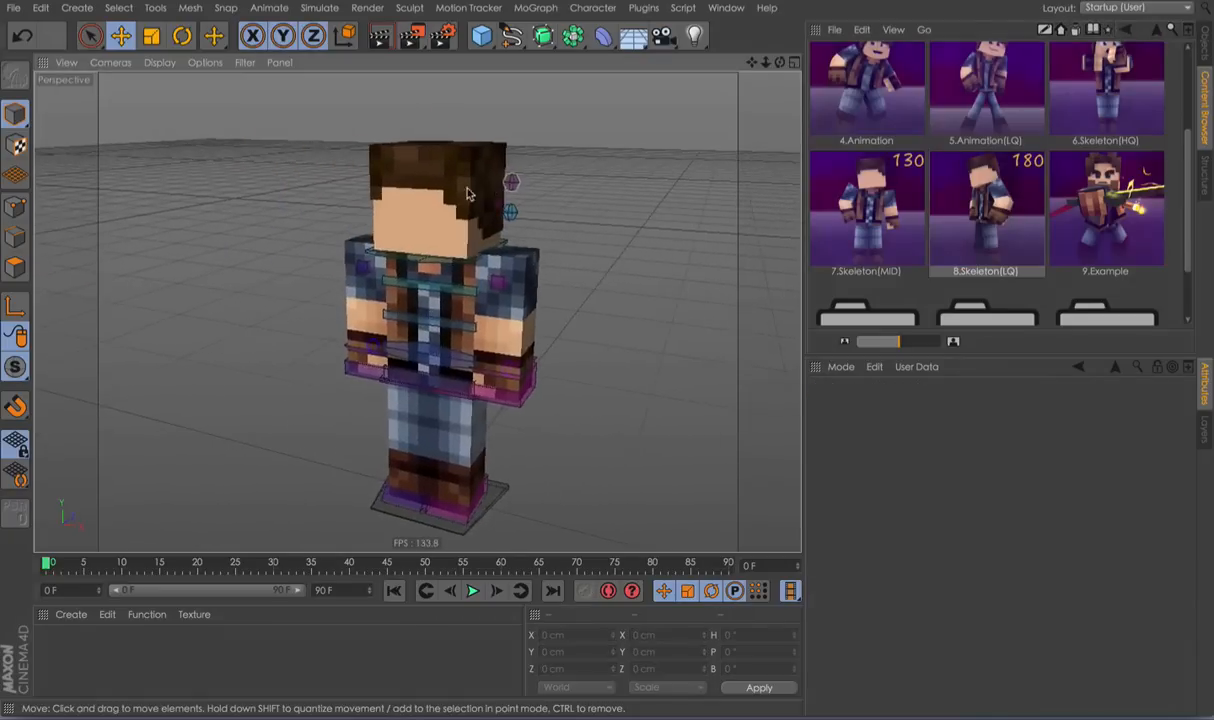
alt+right_drag(485, 190, 499, 181)
alt+drag(475, 209, 485, 200)
alt+middle_drag(488, 230, 496, 181)
Set the template rig's Head, Body and Legs skins to the Zig.png texture and its Rig Name to Zig.
click(519, 130)
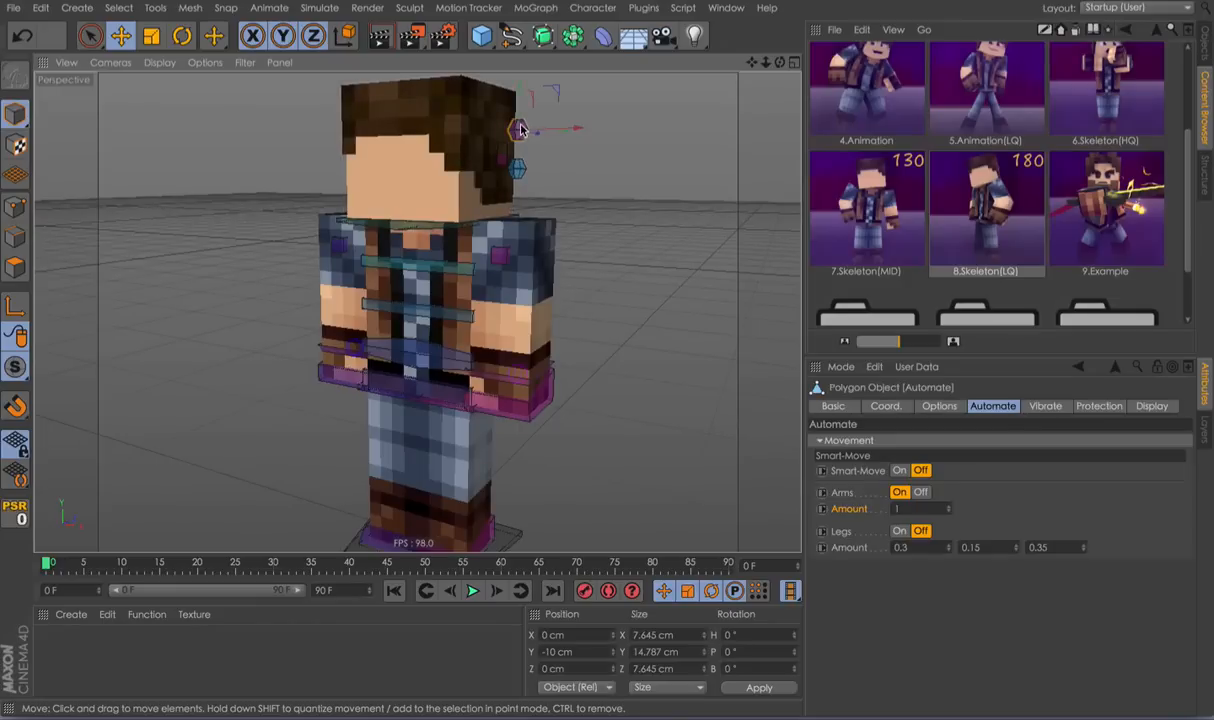
click(602, 221)
click(511, 535)
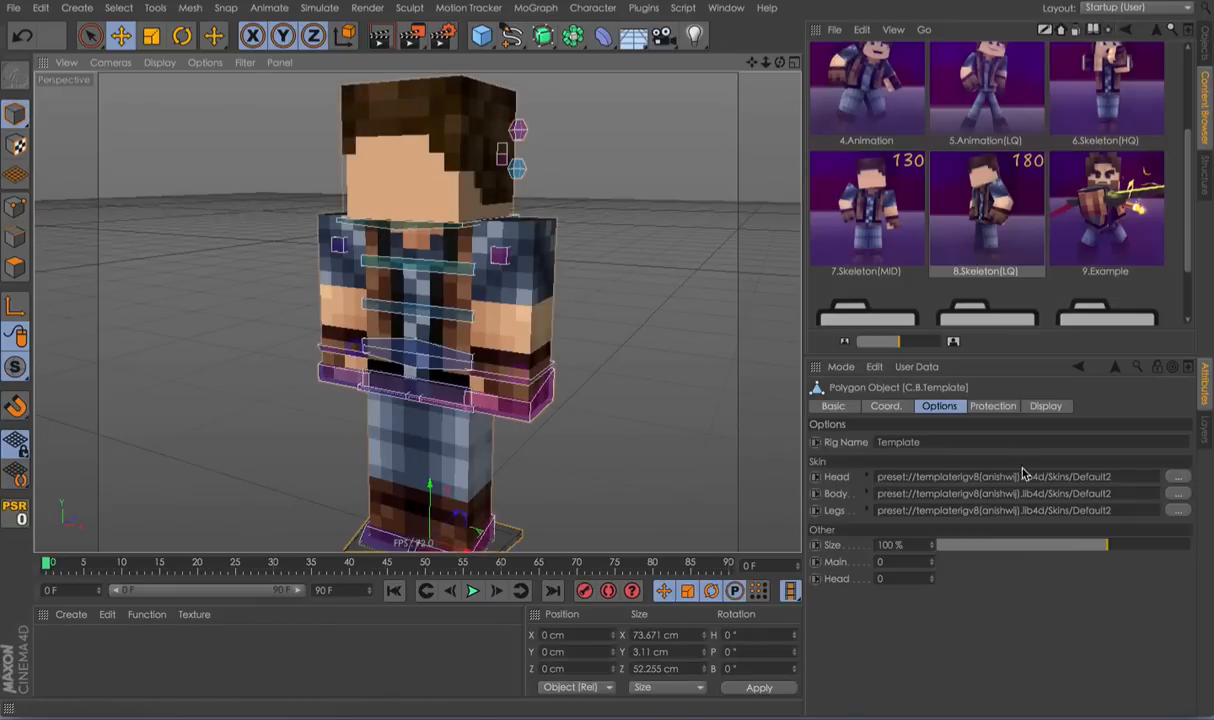
double_click(1068, 493)
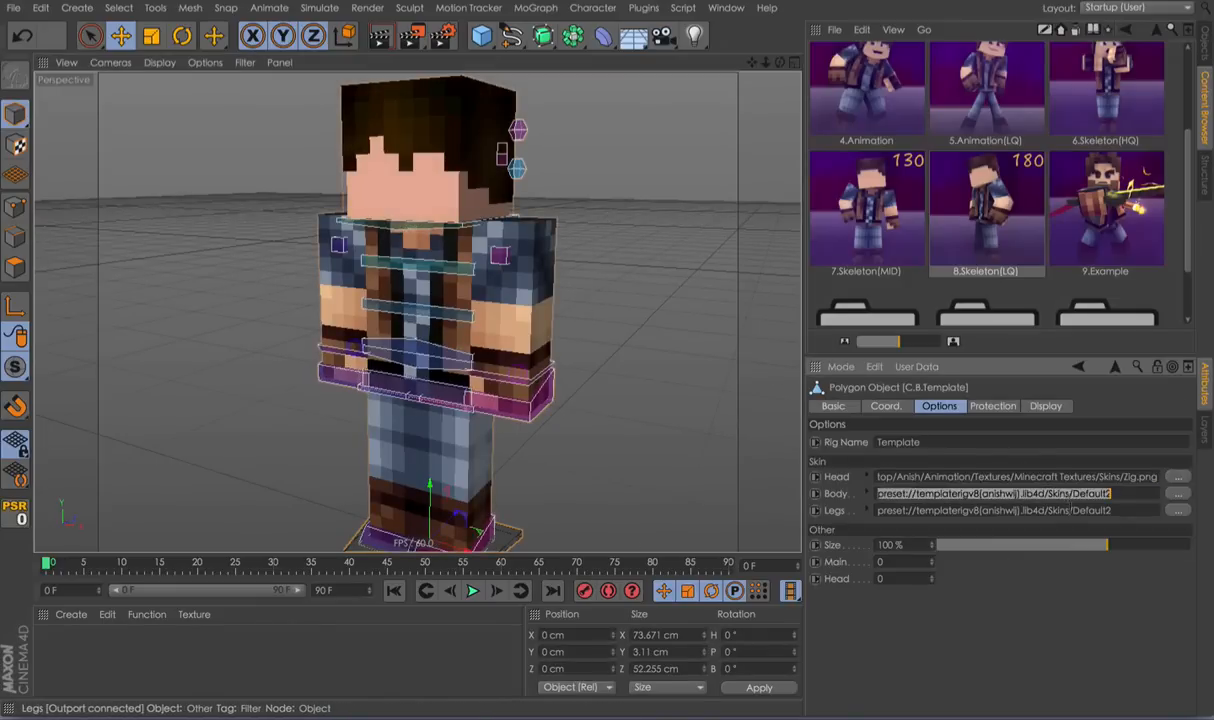
key(ctrl+v)
double_click(1068, 509)
key(ctrl+v)
key(Return)
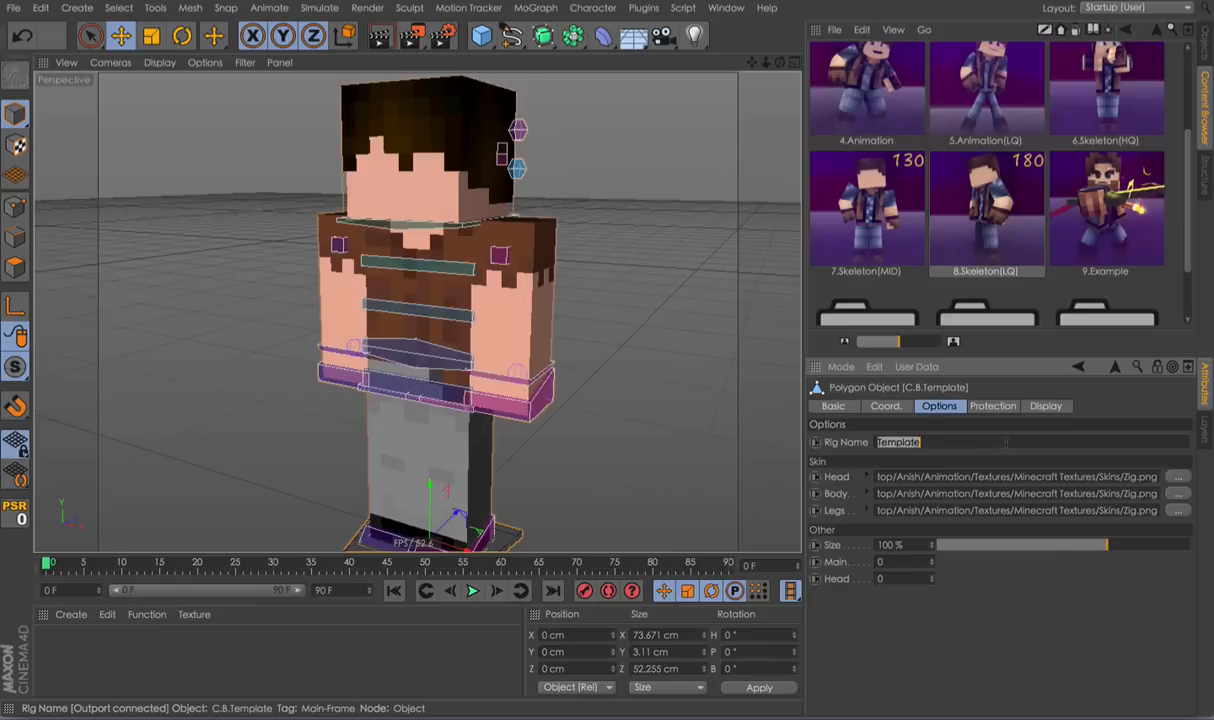
scroll(757, 424, down, 2)
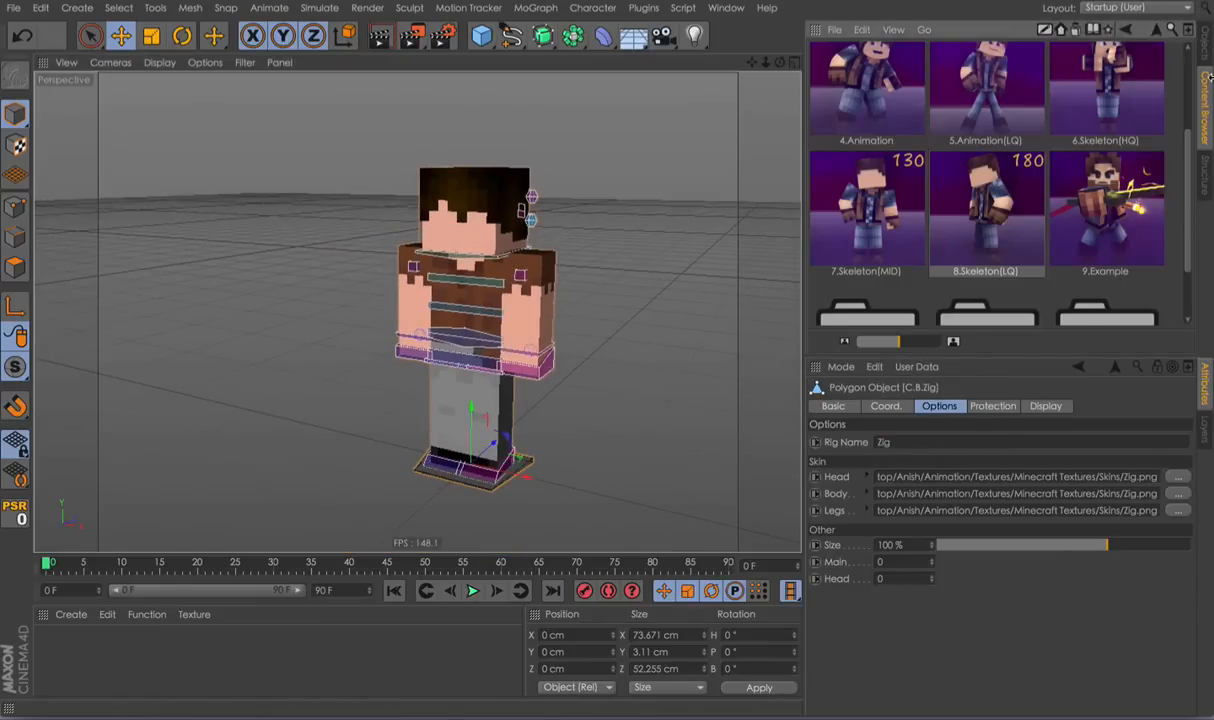
click(672, 190)
Check the Protocol list in Notes against the low-quality rig, and go back to Cinema 4D.
key(ctrl+Up)
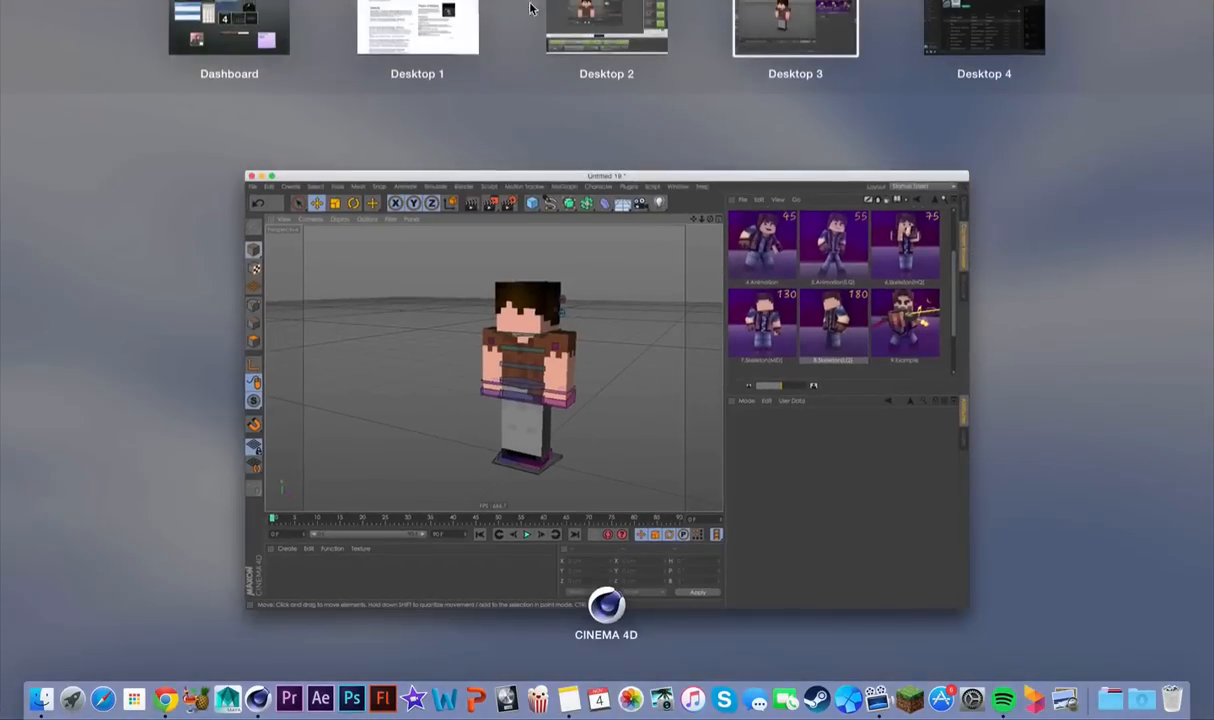
click(575, 20)
key(ctrl+Up)
click(428, 215)
ctrl+scroll(386, 38, up, 5)
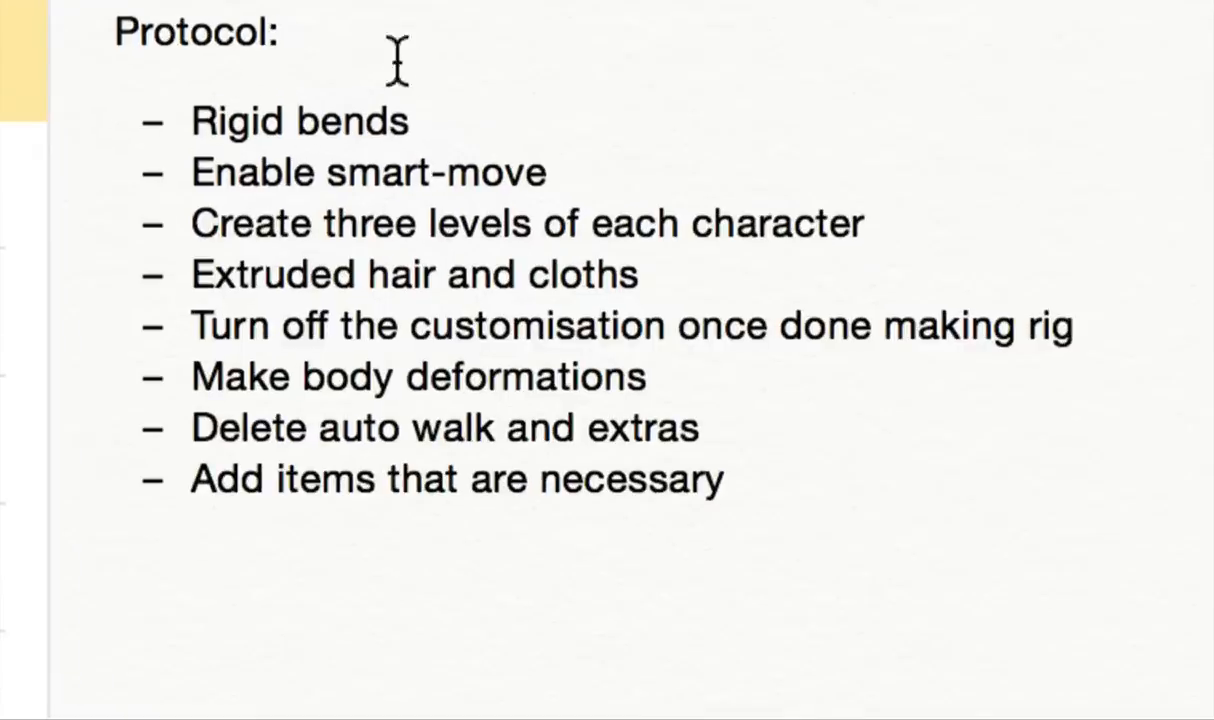
key(ctrl+Up)
ctrl+scroll(948, 195, down, 5)
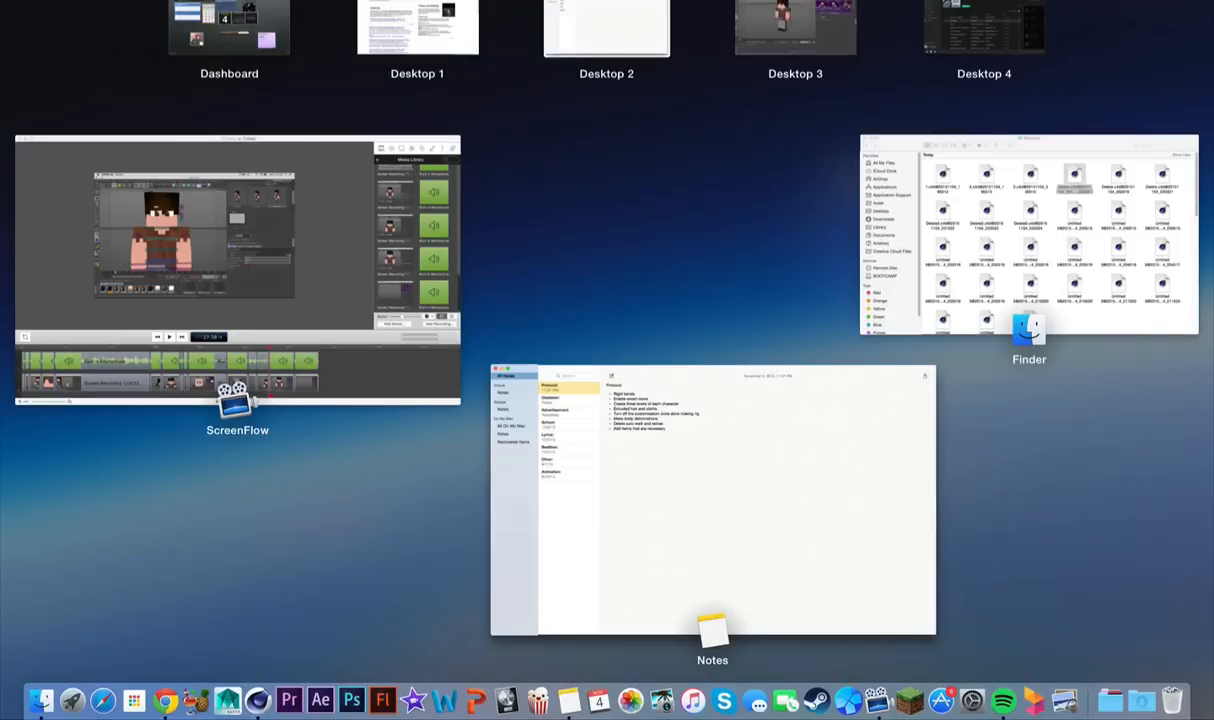
click(795, 22)
Check the Automate controller's movement and Vibrate settings on the low-quality rig.
click(534, 201)
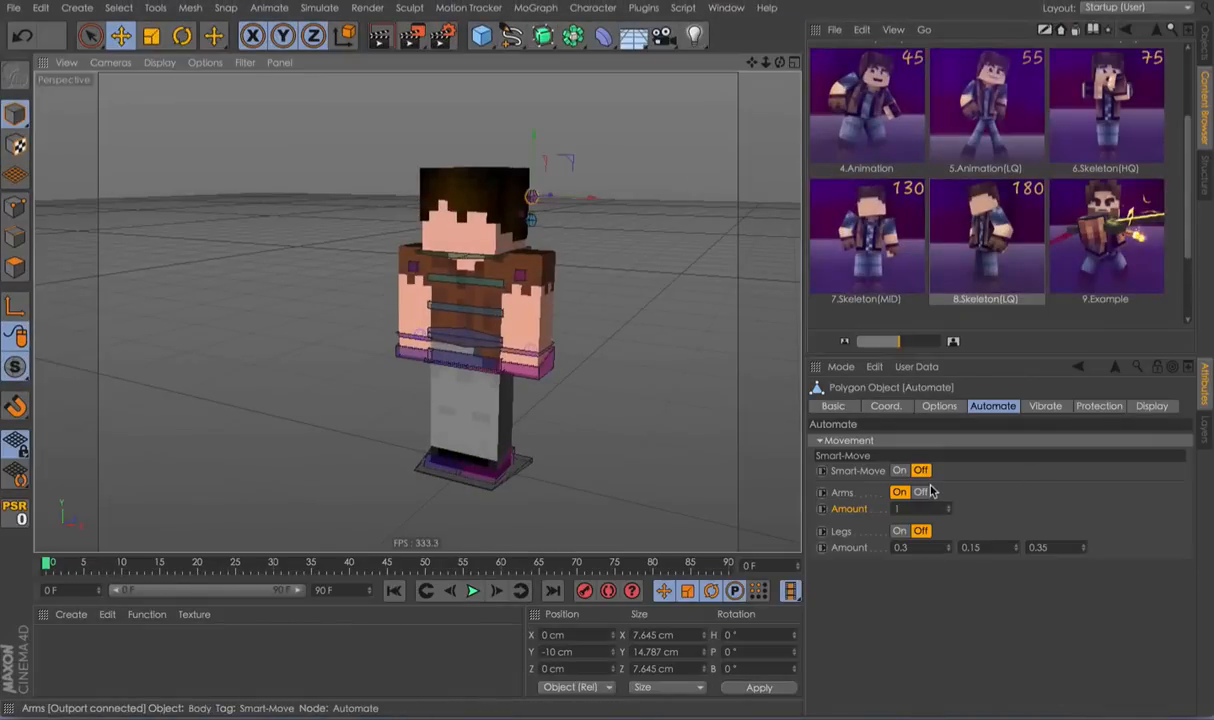
click(940, 405)
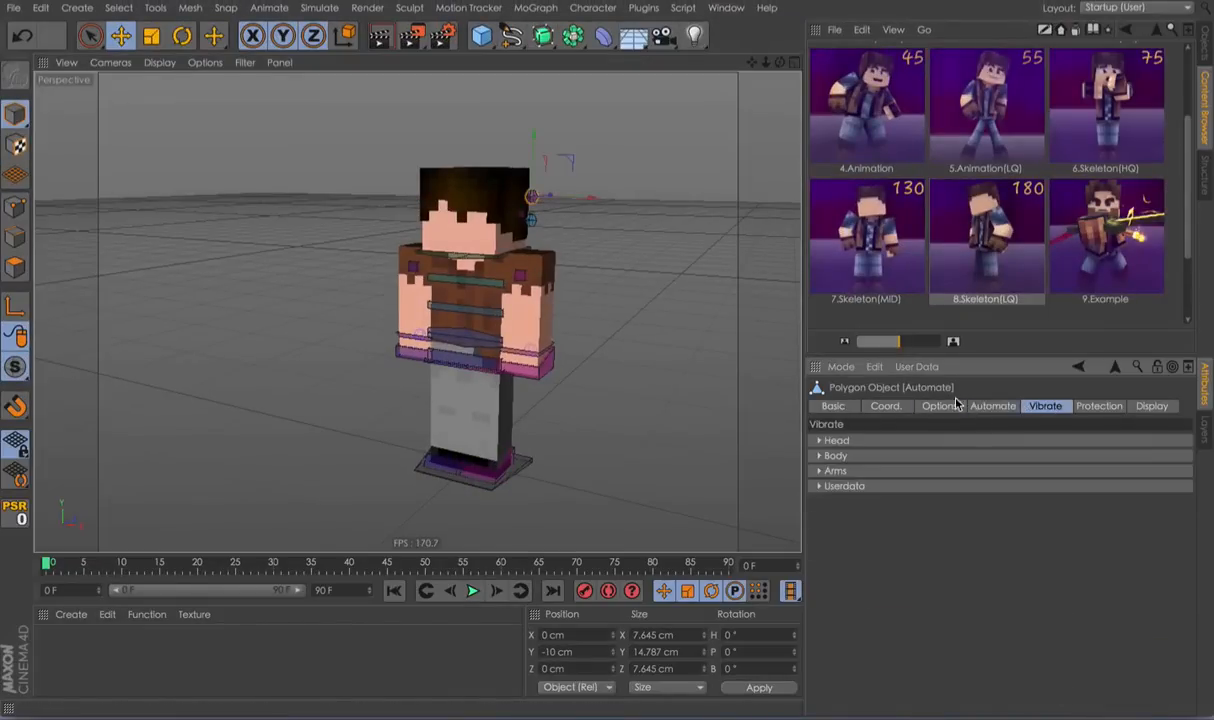
click(886, 406)
click(1205, 41)
click(1150, 120)
Go to the Zig presets under 1.ReadyRigs in the Content Browser and save the scene's C.B.Zig rig beside 2.Zig(Med) and 3.Zig(High).
click(1205, 106)
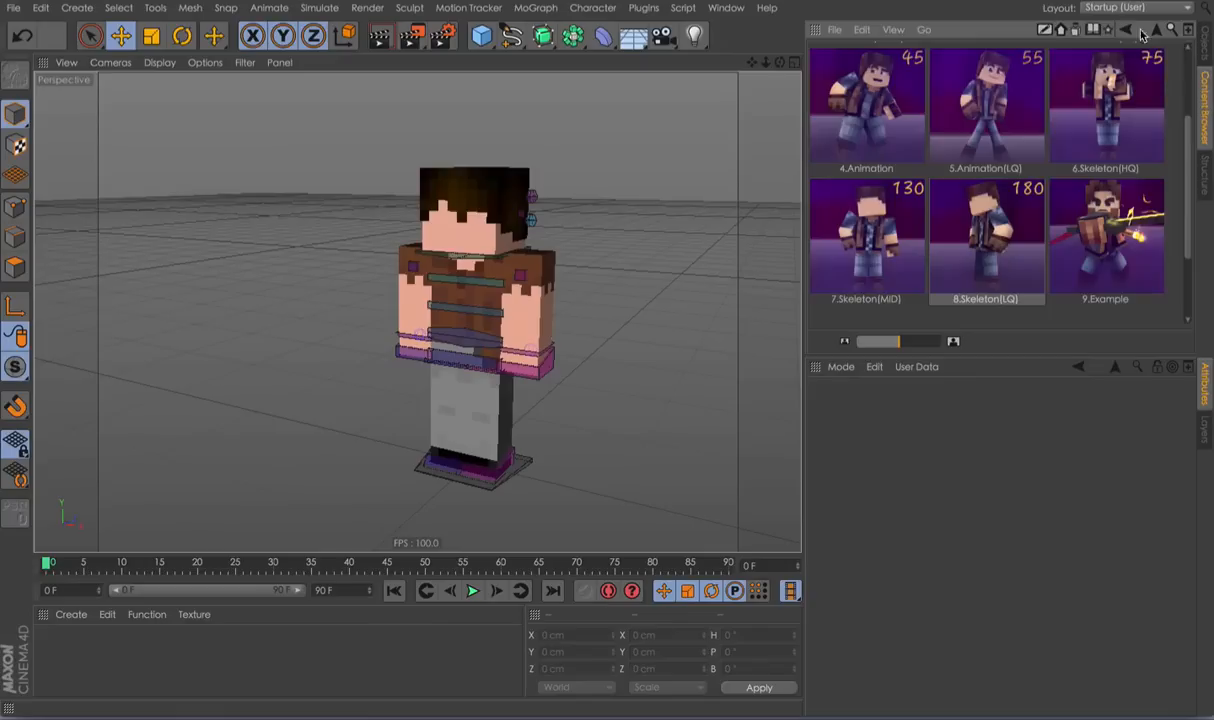
click(1153, 28)
double_click(808, 227)
scroll(1120, 185, down, 3)
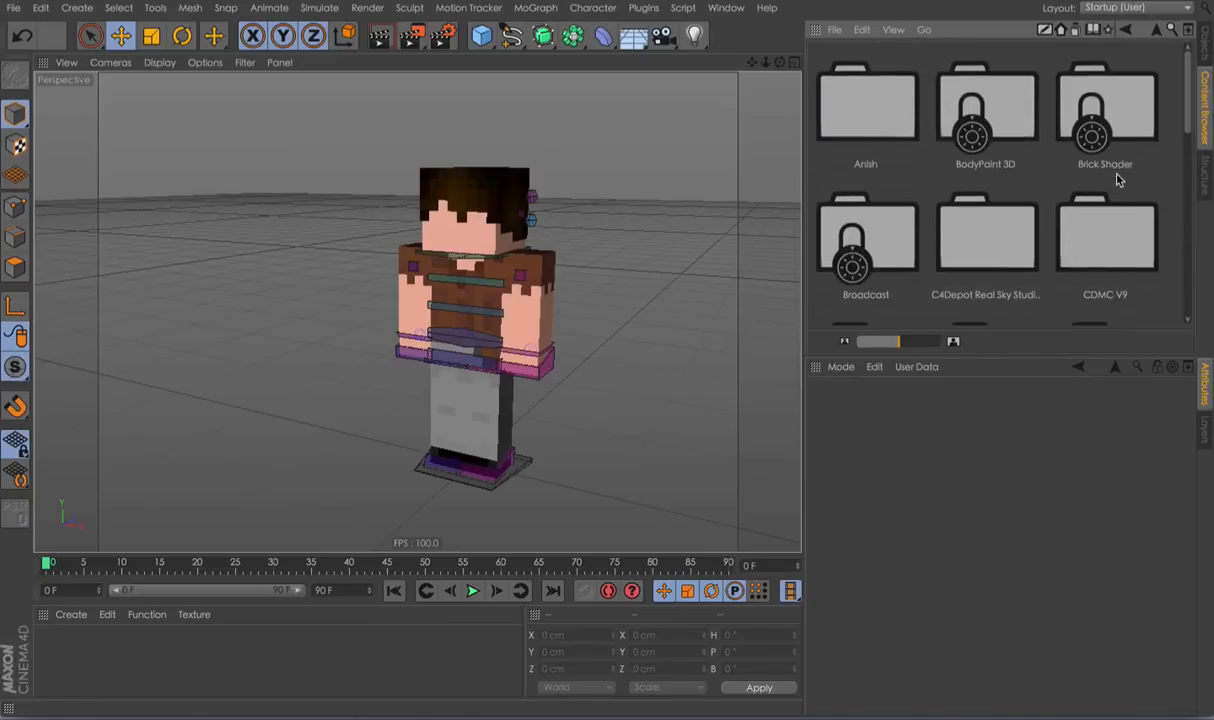
double_click(1075, 57)
double_click(897, 84)
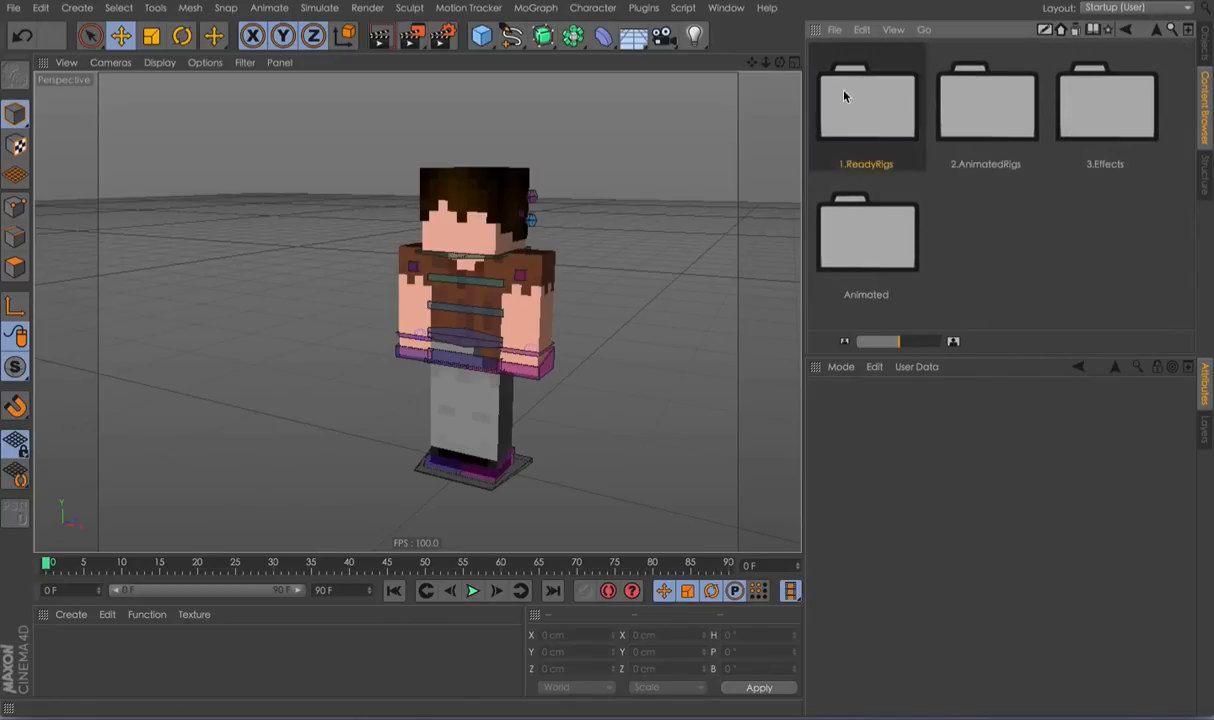
double_click(840, 95)
click(1104, 231)
double_click(1104, 231)
click(1189, 31)
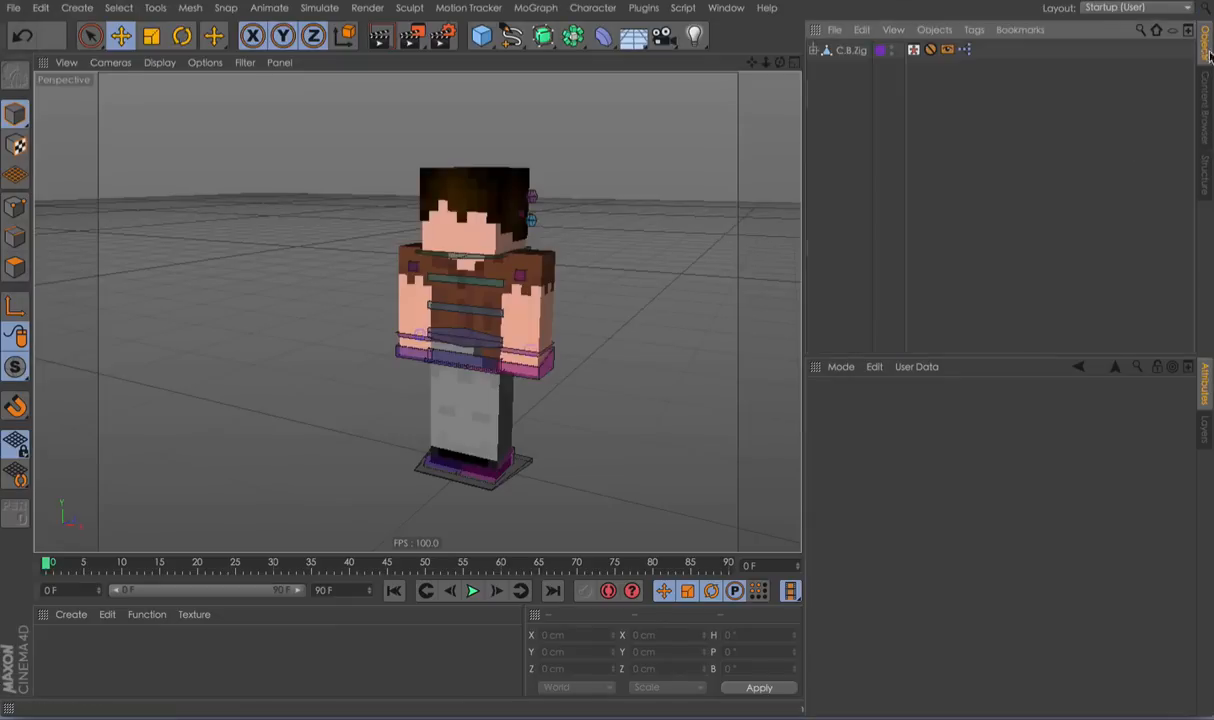
click(1206, 120)
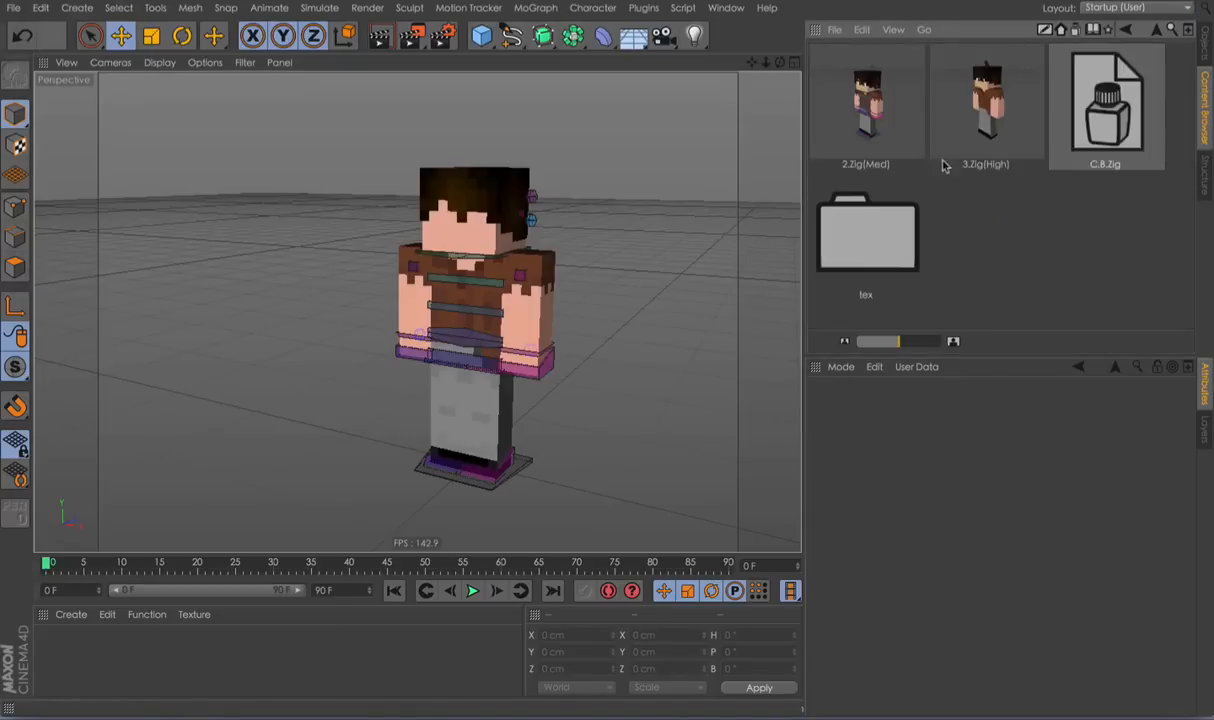
Rename the newly saved C.B.Zig preset as 1.Zig(Low).
double_click(1139, 163)
text(1)
key(Return)
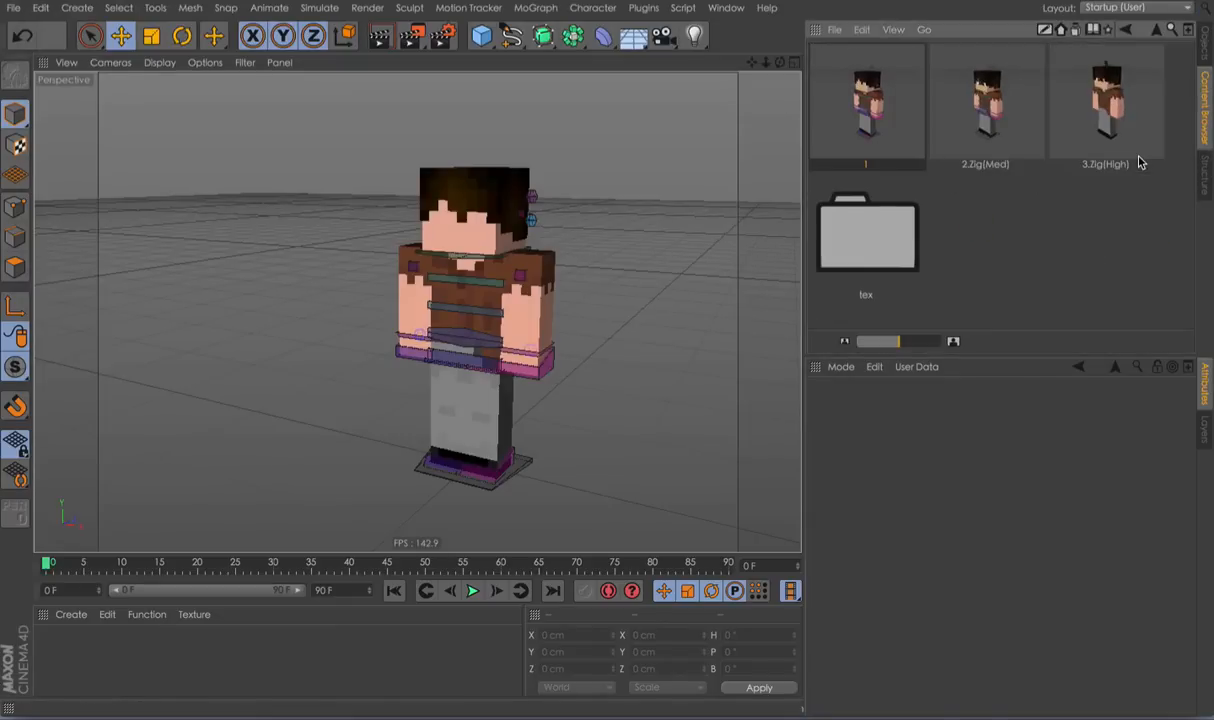
key(F2)
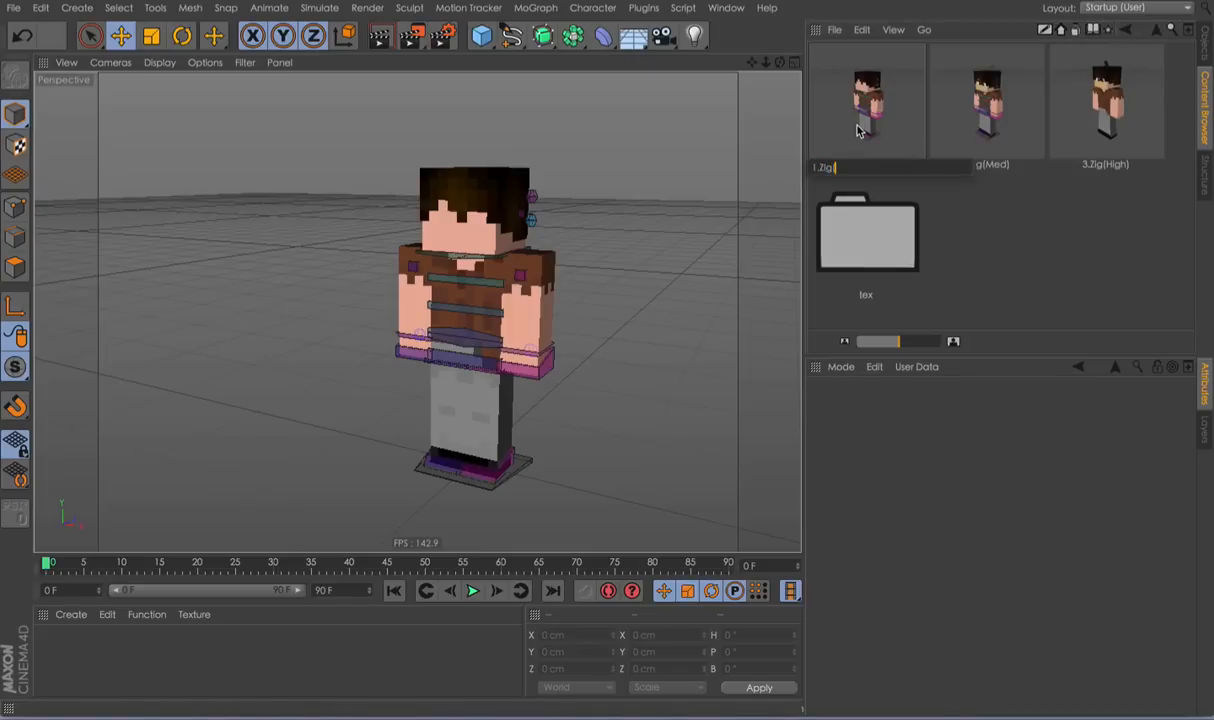
text(1.Zig(Low))
key(Return)
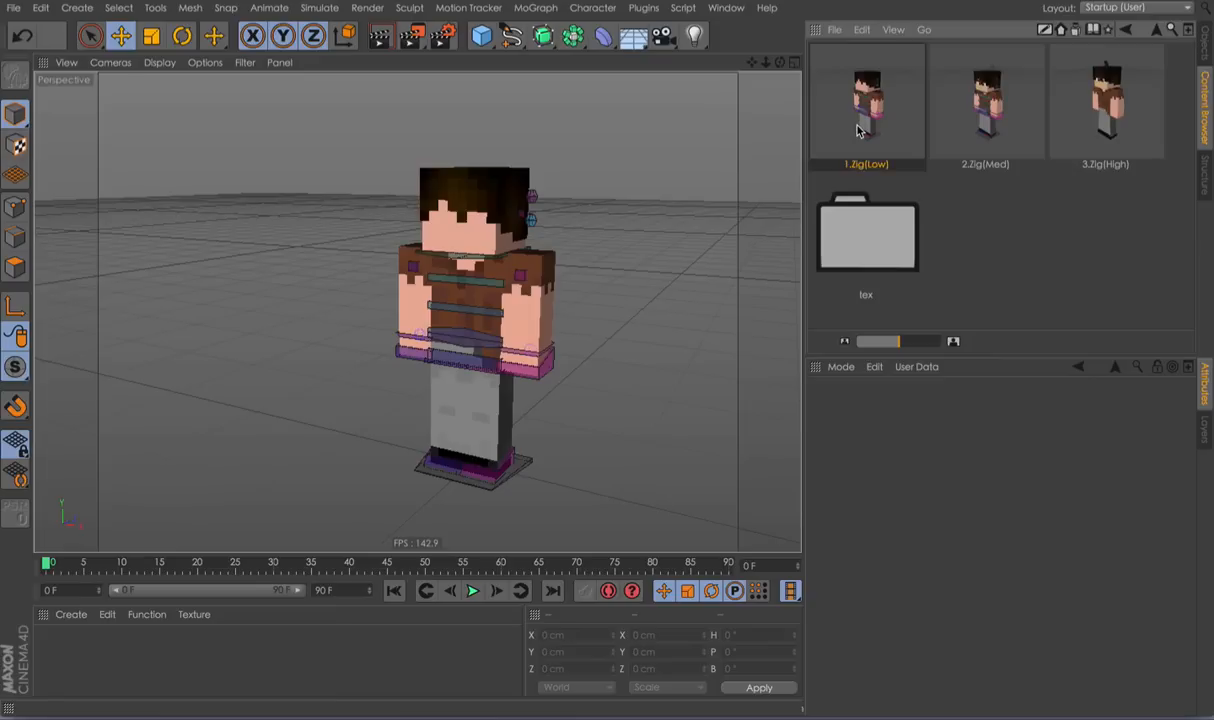
Close the low rig's scene without saving it and start another empty scene.
key(super+w)
click(546, 238)
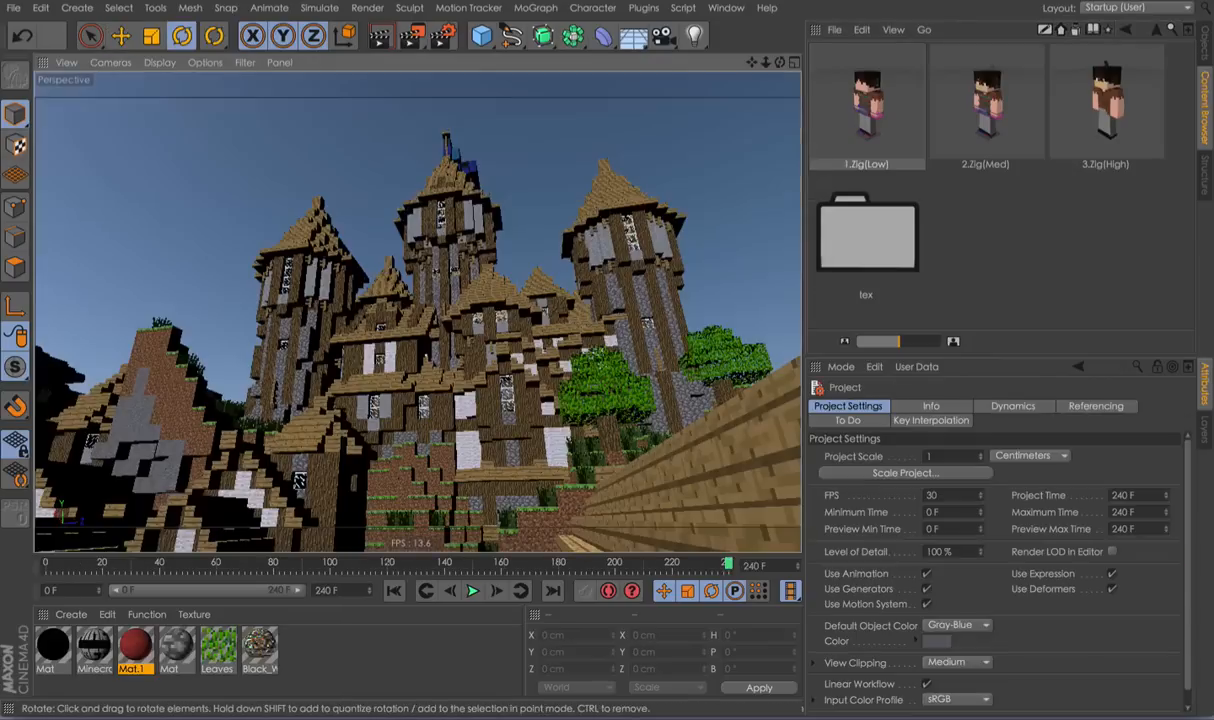
click(15, 12)
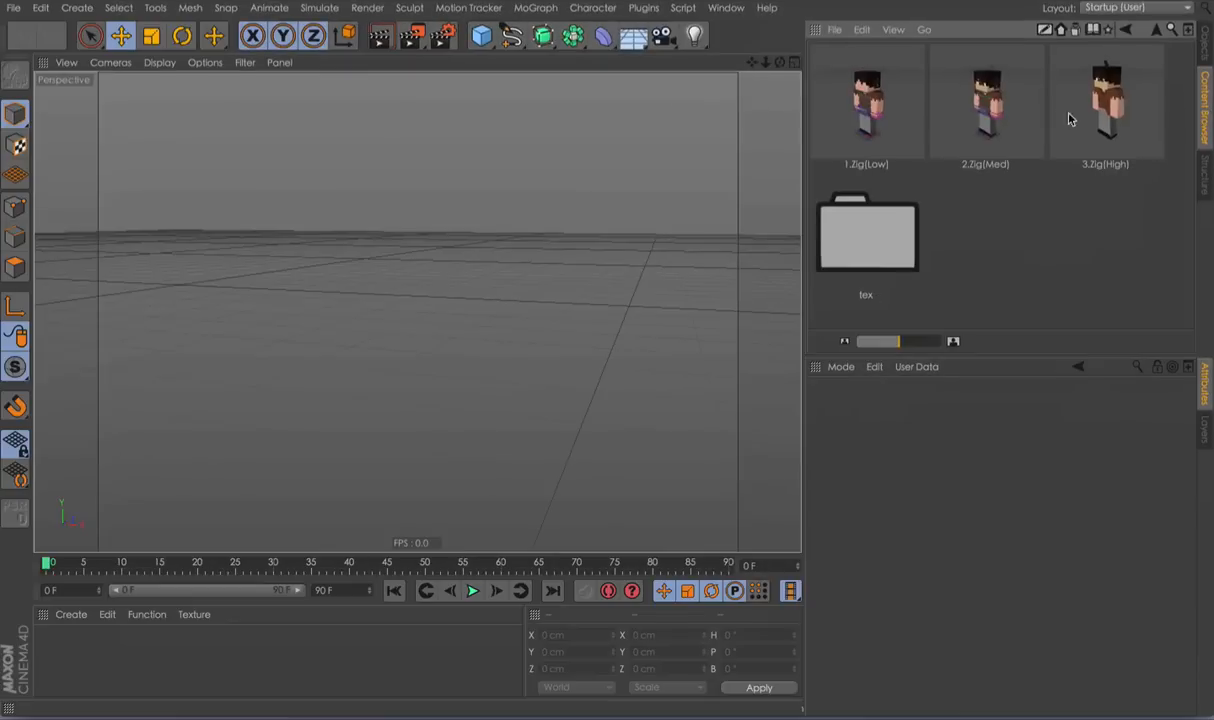
Load the 1.Zig(Low) preset into the empty scene and inspect the whole rig.
double_click(939, 138)
key(super+z)
double_click(863, 127)
scroll(513, 281, down, 5)
alt+middle_drag(513, 281, 480, 264)
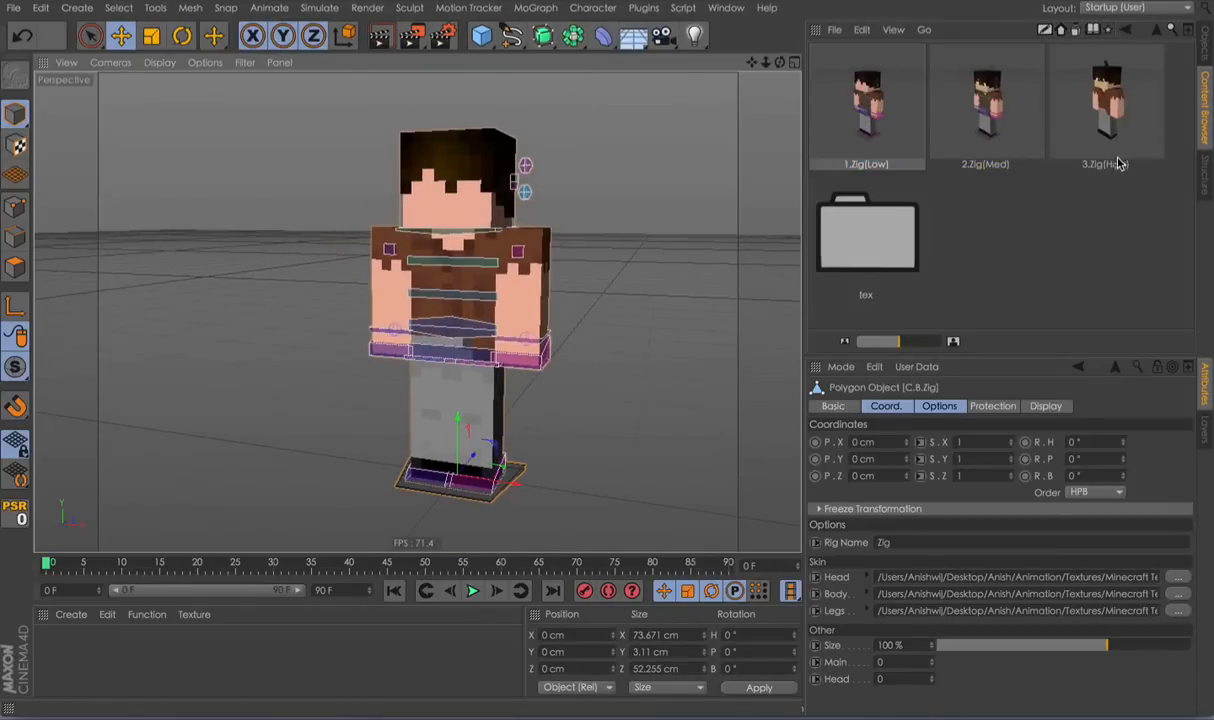
Load the 2.Zig(Med) preset in place of the low one and examine its face up close.
double_click(1013, 122)
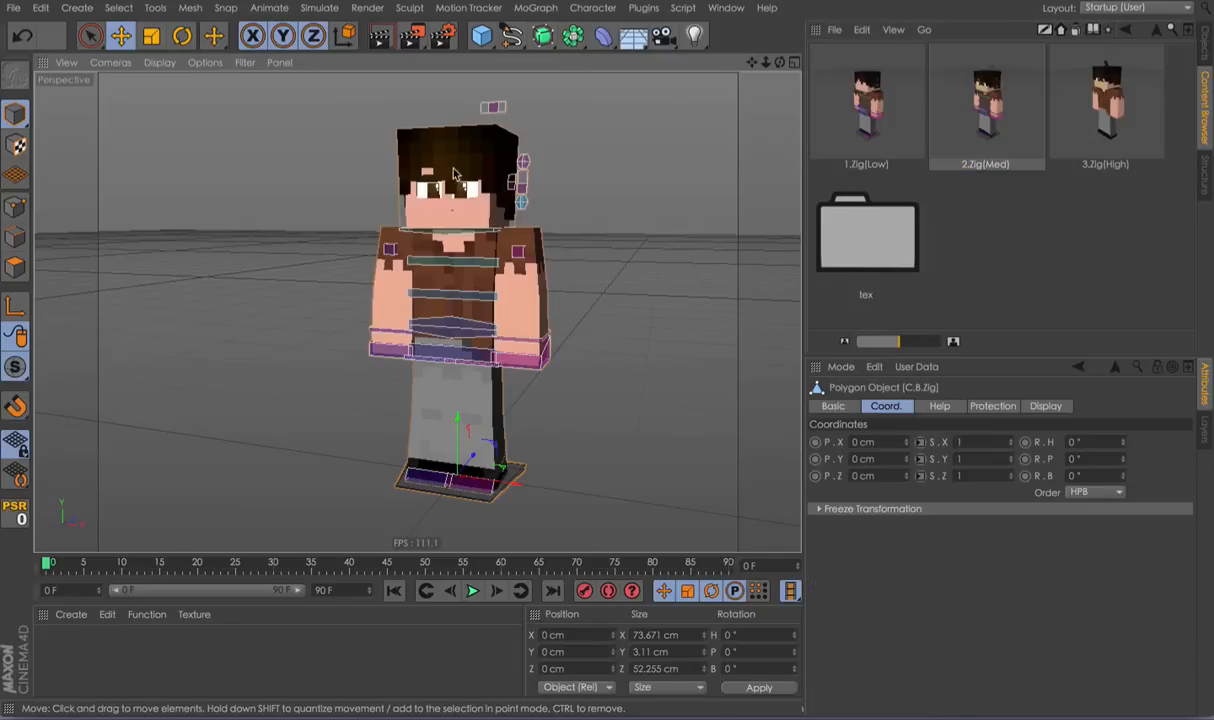
scroll(482, 188, up, 2)
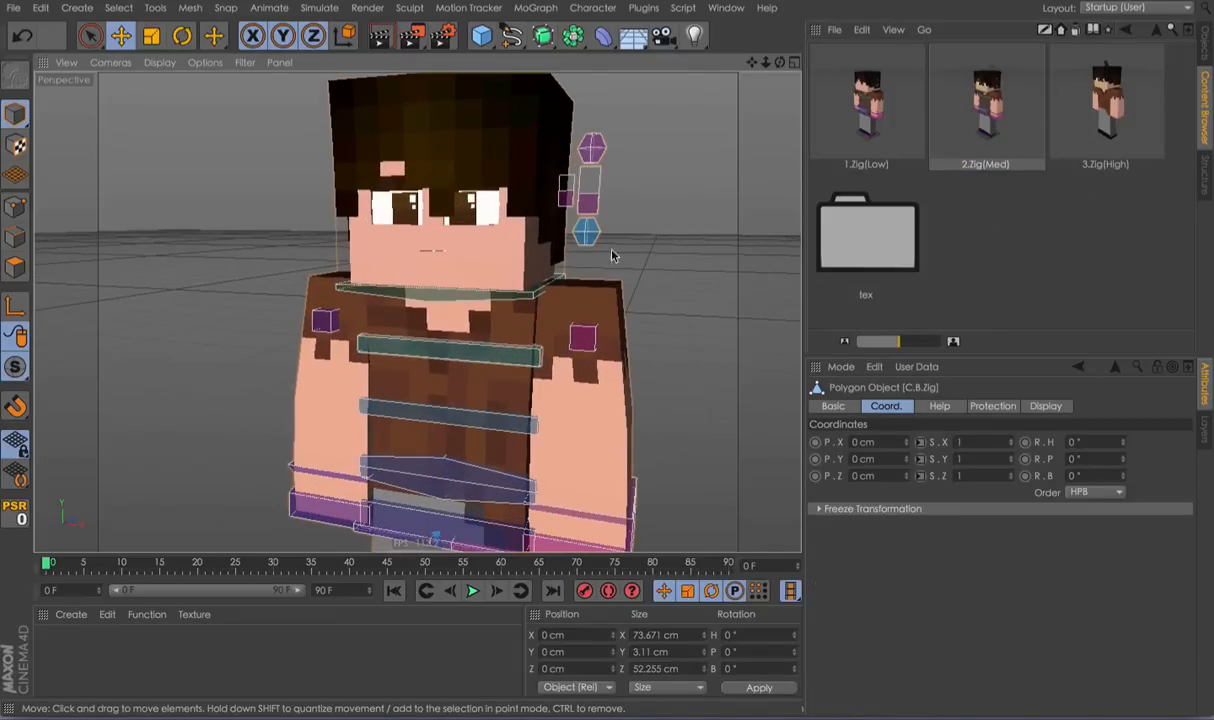
alt+drag(610, 388, 700, 390)
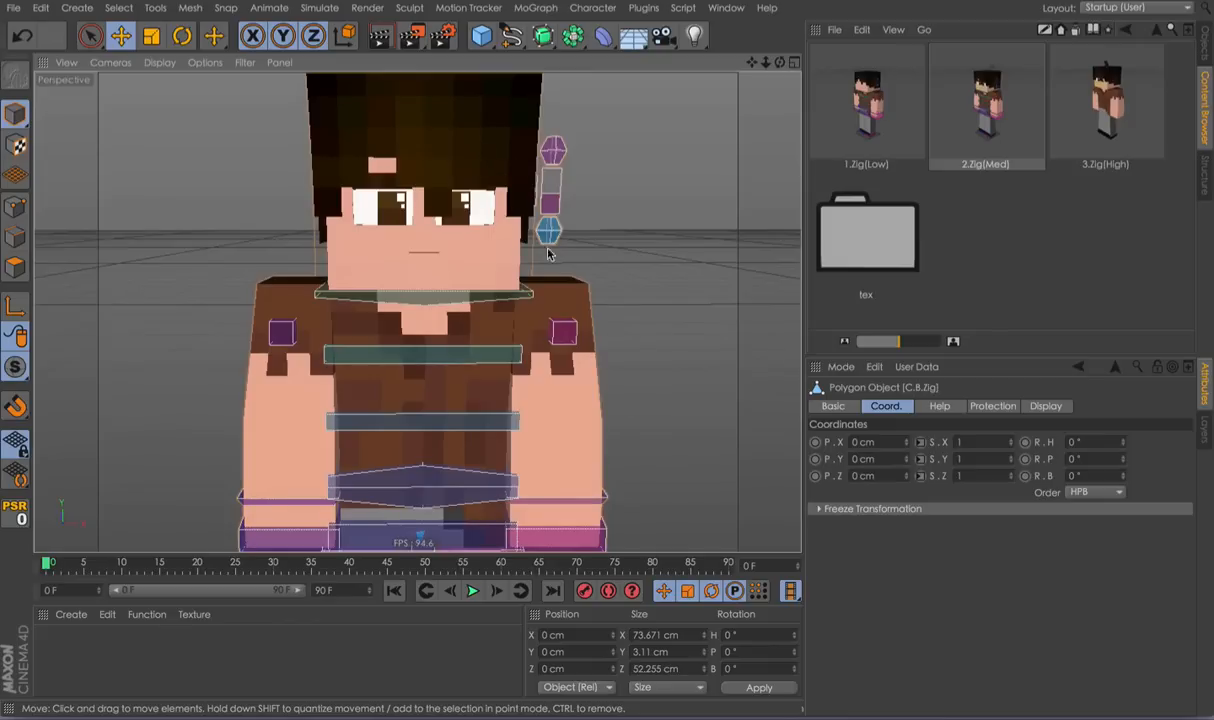
Load the 3.Zig(High) preset in place of the medium one and inspect it from several angles.
double_click(1127, 145)
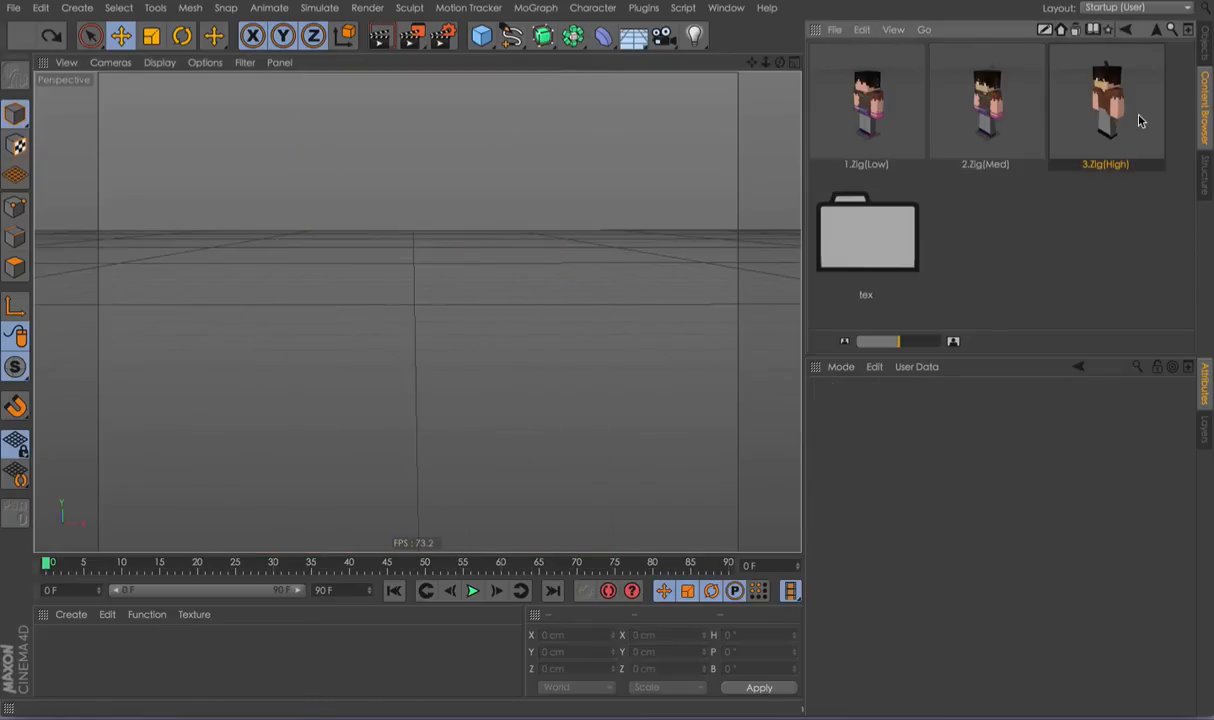
alt+drag(367, 138, 568, 230)
alt+right_drag(568, 230, 447, 240)
alt+middle_drag(447, 240, 447, 310)
alt+right_drag(447, 310, 531, 298)
alt+drag(590, 268, 444, 204)
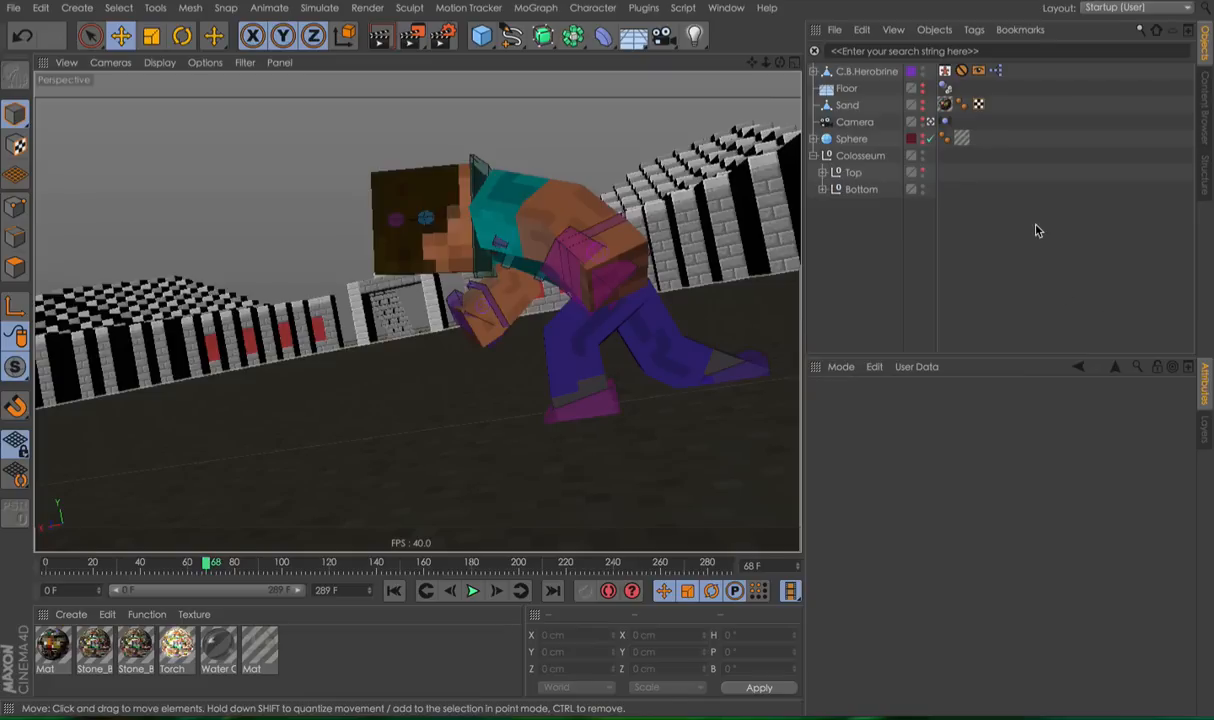
Filter the Colosseum scene's objects by "c." and select all of the C.B.Herobrine rig's controllers.
click(1025, 52)
text(c.)
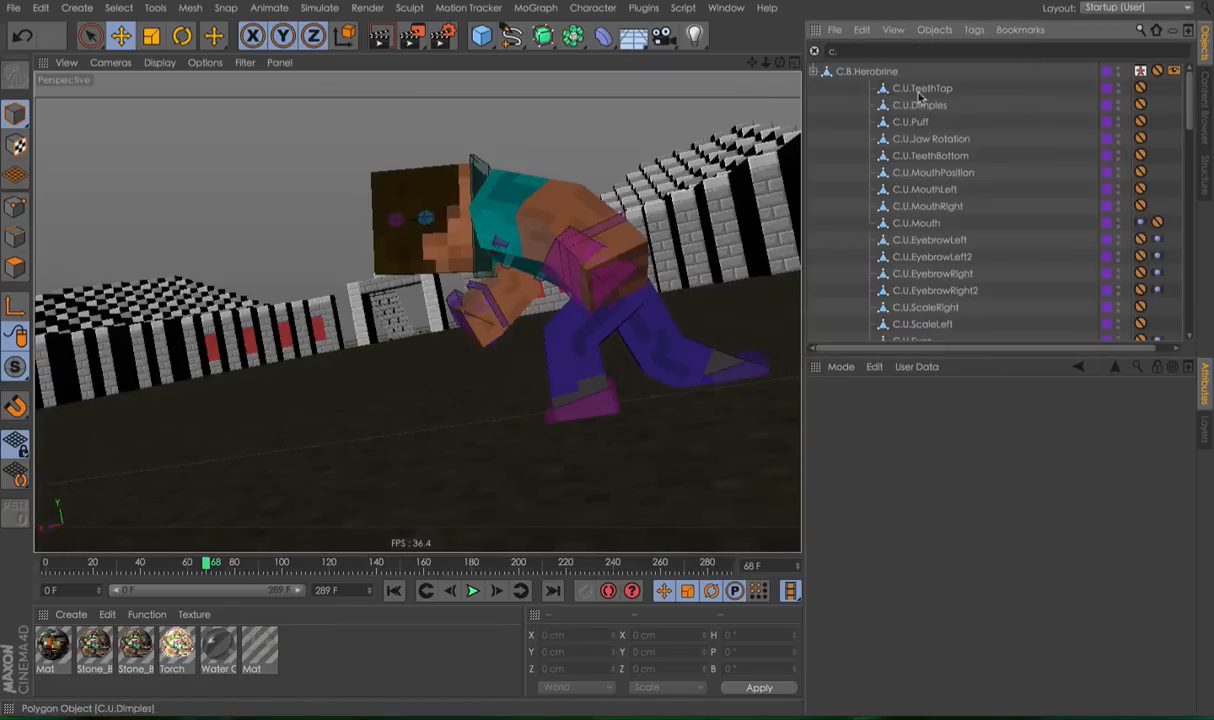
click(872, 73)
scroll(890, 100, down, 15)
shift+click(990, 333)
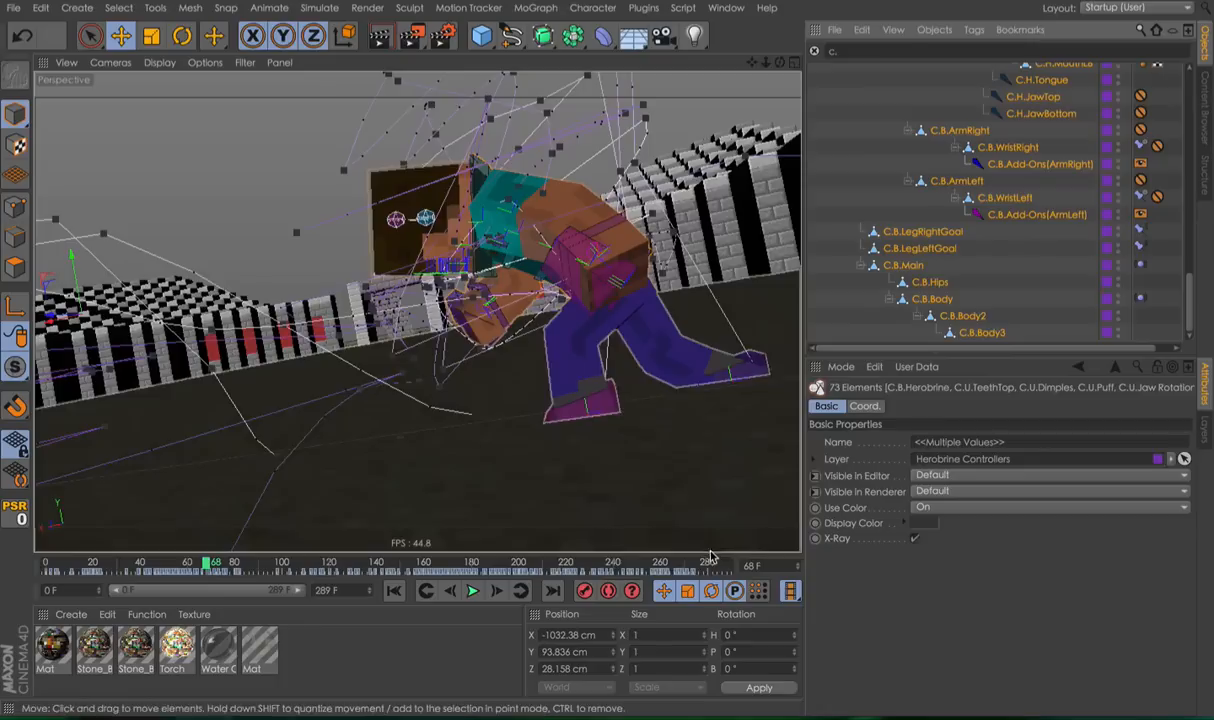
Copy all keyframes of the selected Herobrine controllers across the whole timeline.
drag(711, 570, 45, 571)
right_click(248, 563)
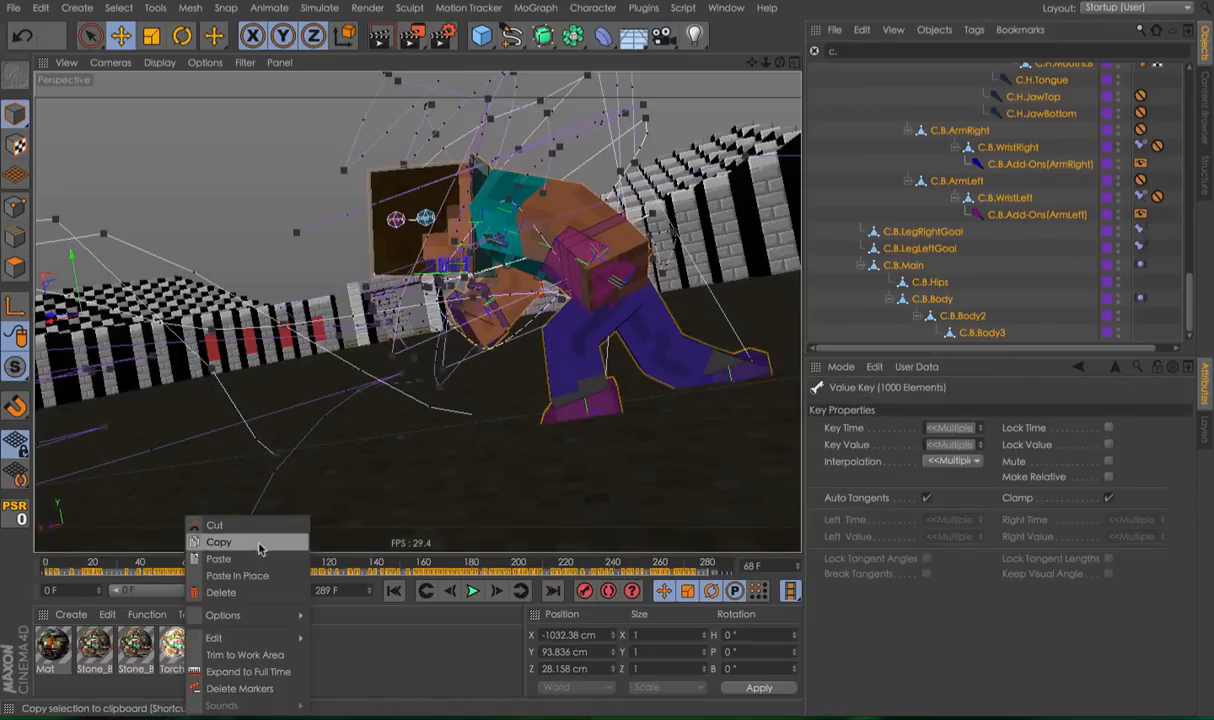
click(256, 543)
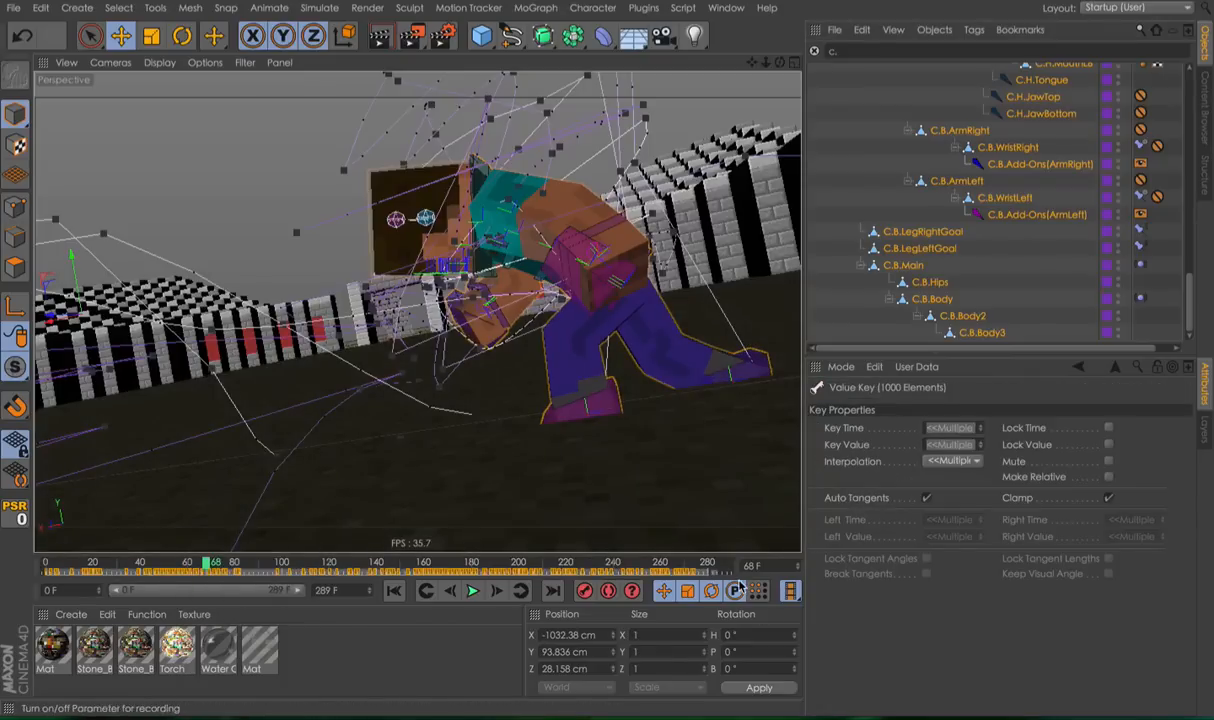
Clear the object filter and delete the C.B.Herobrine rig from the scene.
double_click(836, 52)
key(BackSpace)
key(Return)
click(945, 240)
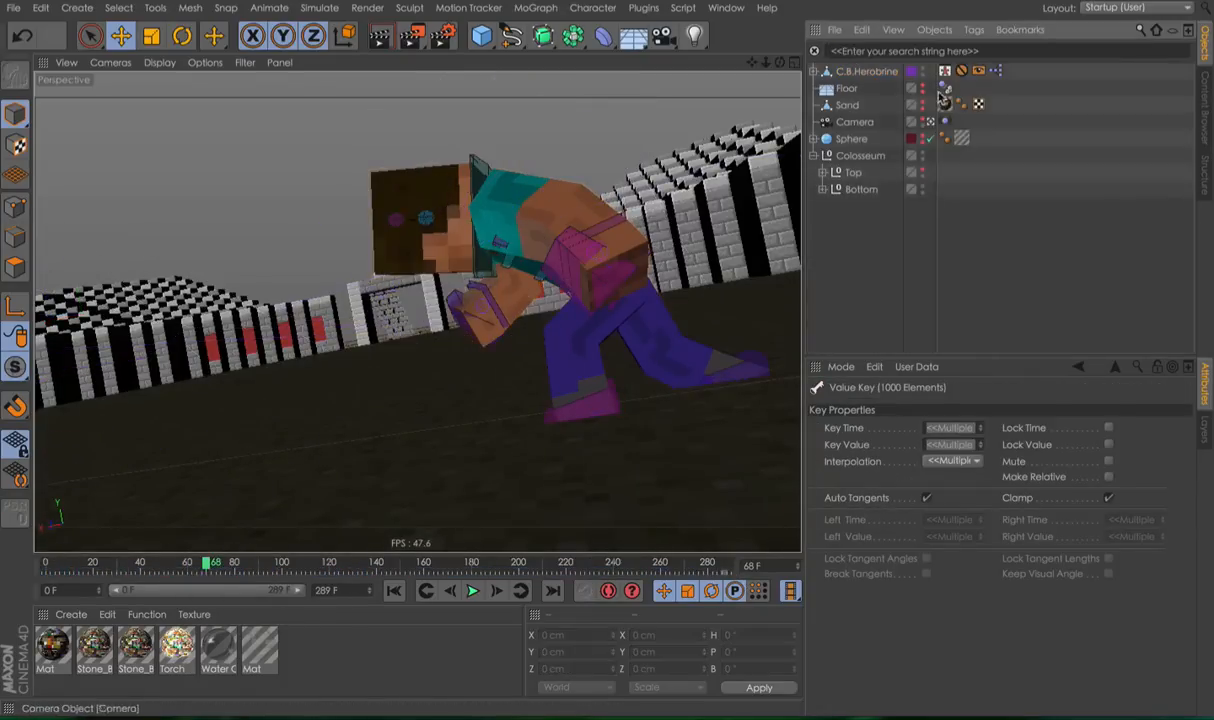
click(885, 73)
key(Delete)
Load the Zig rig preset from the Content Browser into the Colosseum scene and return to the object list.
click(1206, 430)
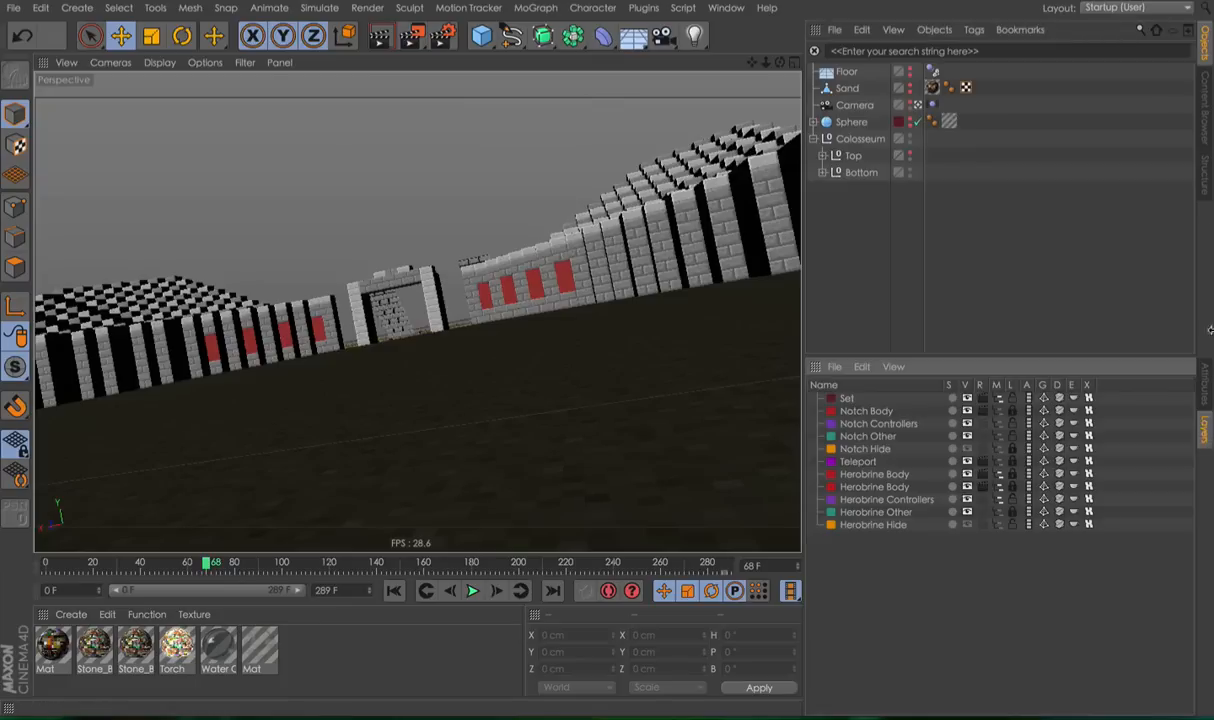
click(1206, 104)
click(1155, 30)
double_click(1048, 233)
double_click(1037, 104)
click(1207, 48)
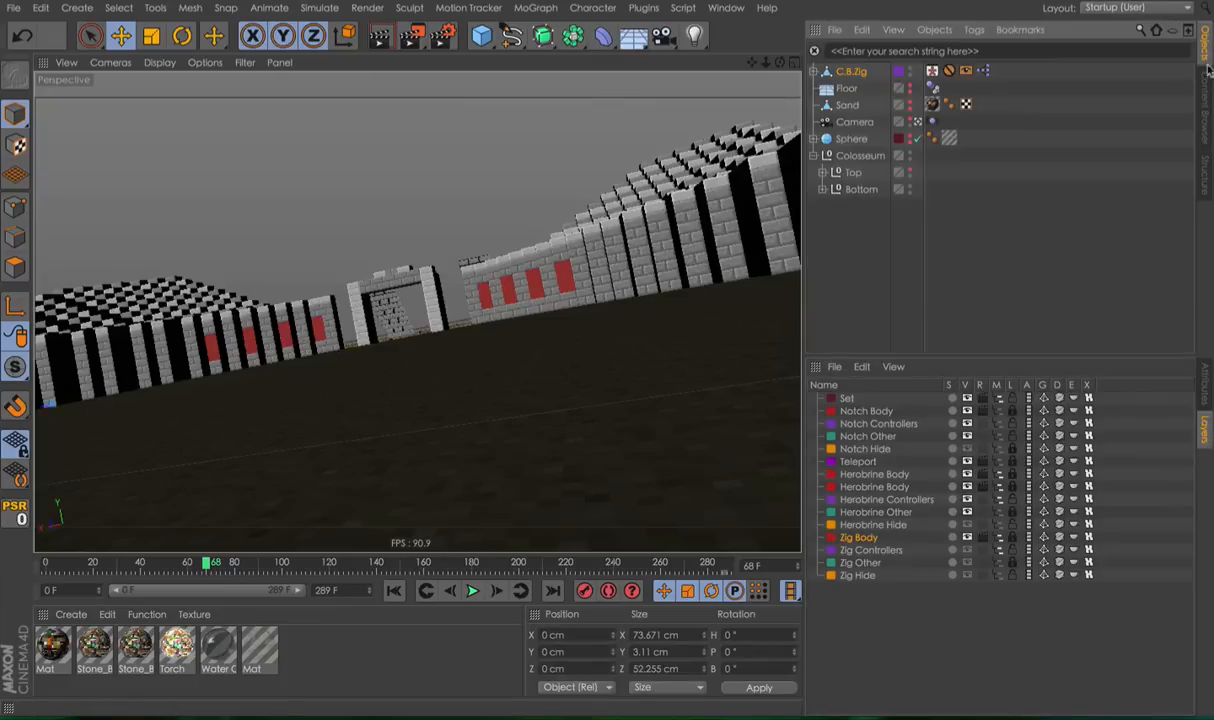
Go to frame 0, filter the objects by "c." and select all of the C.B.Zig rig's controllers.
drag(601, 561, 45, 563)
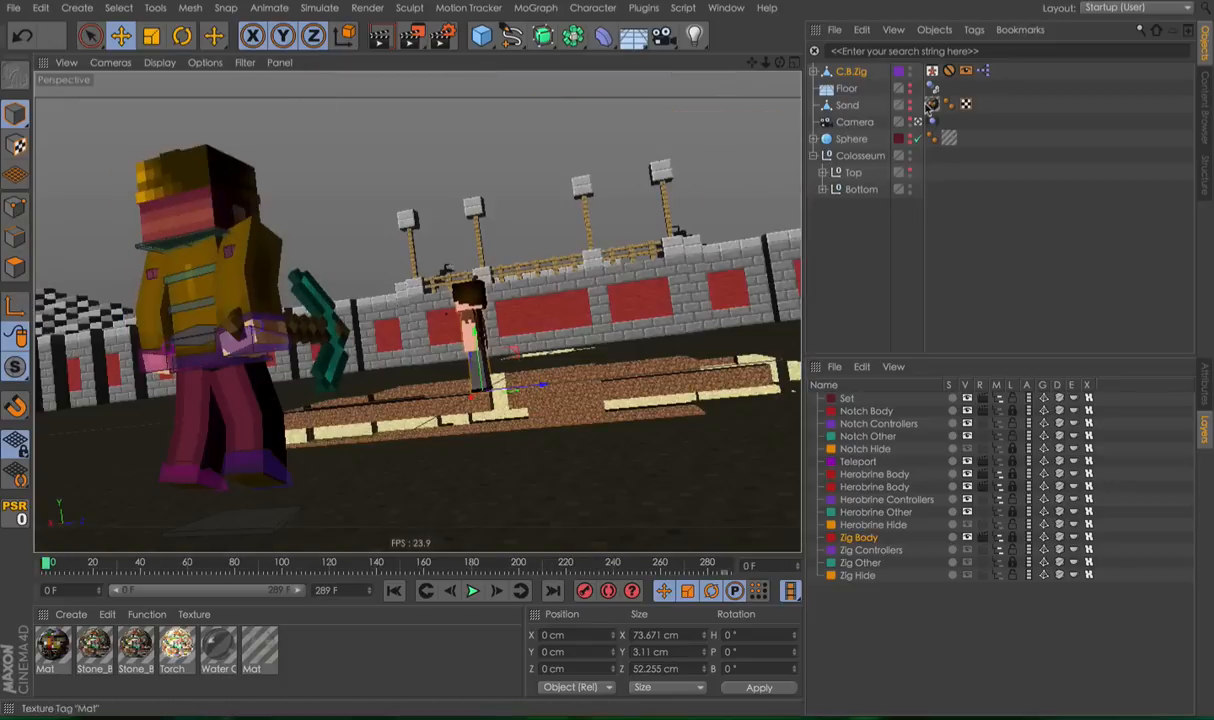
click(905, 51)
text(c.)
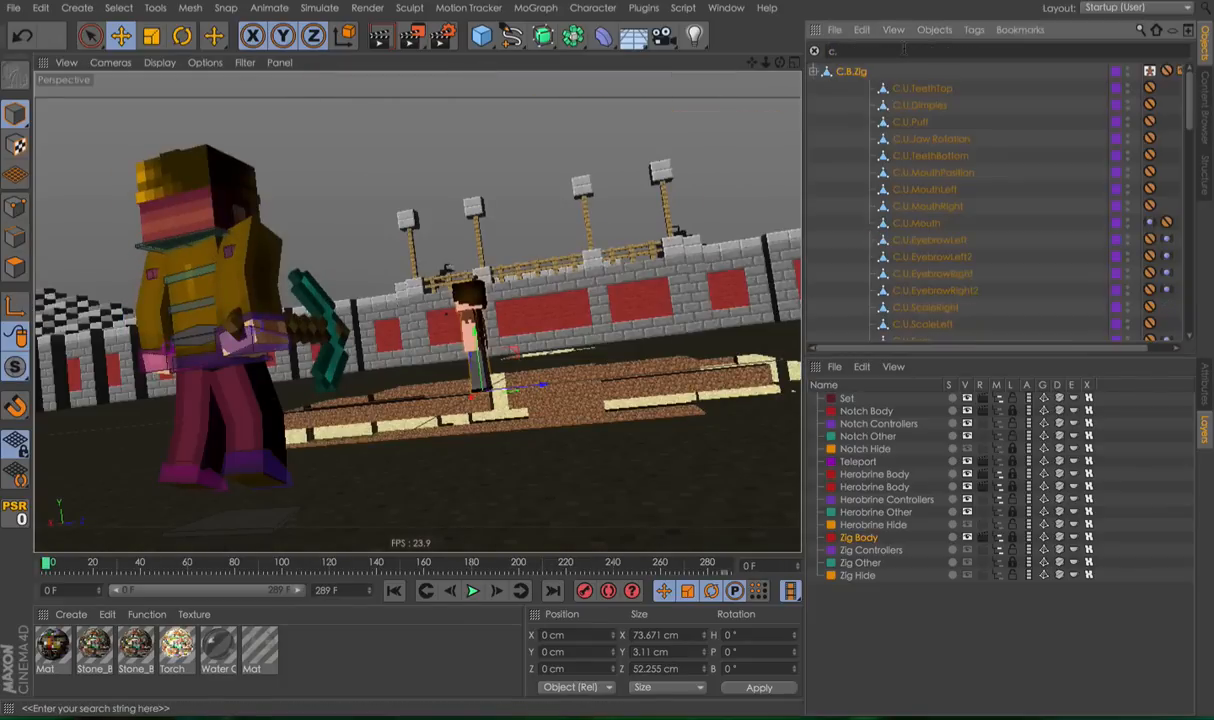
scroll(900, 200, down, 20)
shift+click(978, 333)
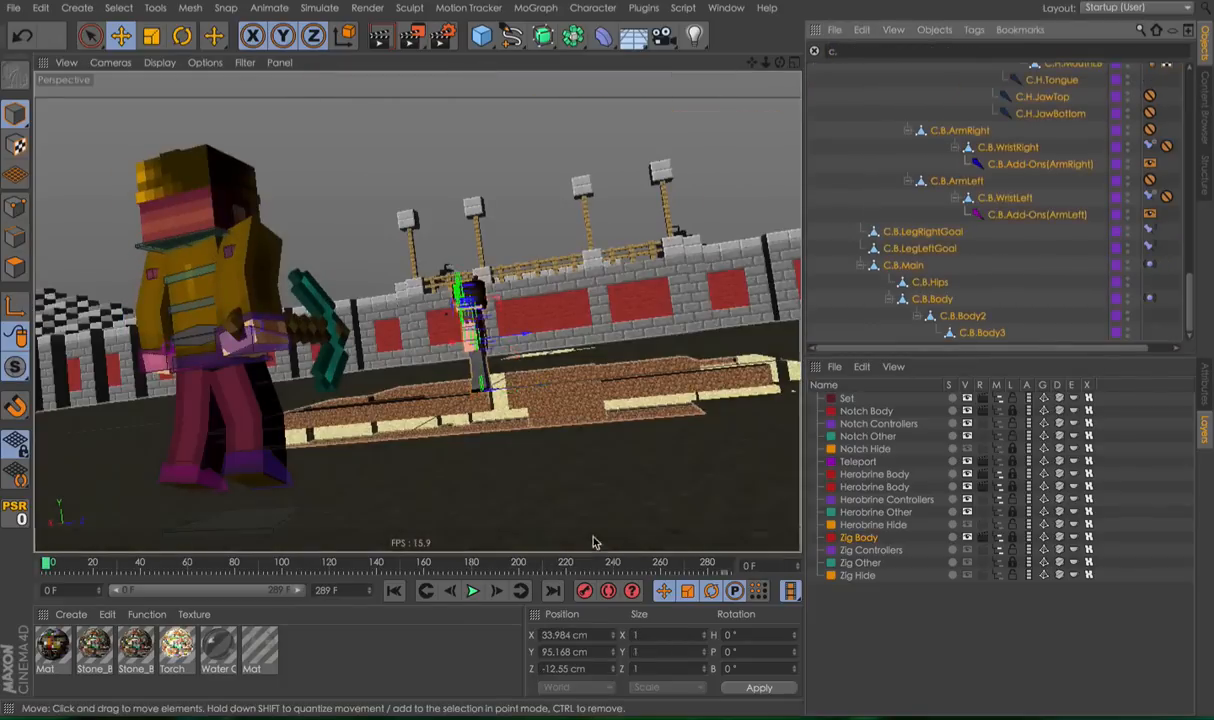
Paste the copied keyframes onto the Zig controllers starting at frame 0 and play the animation.
right_click(568, 561)
click(574, 561)
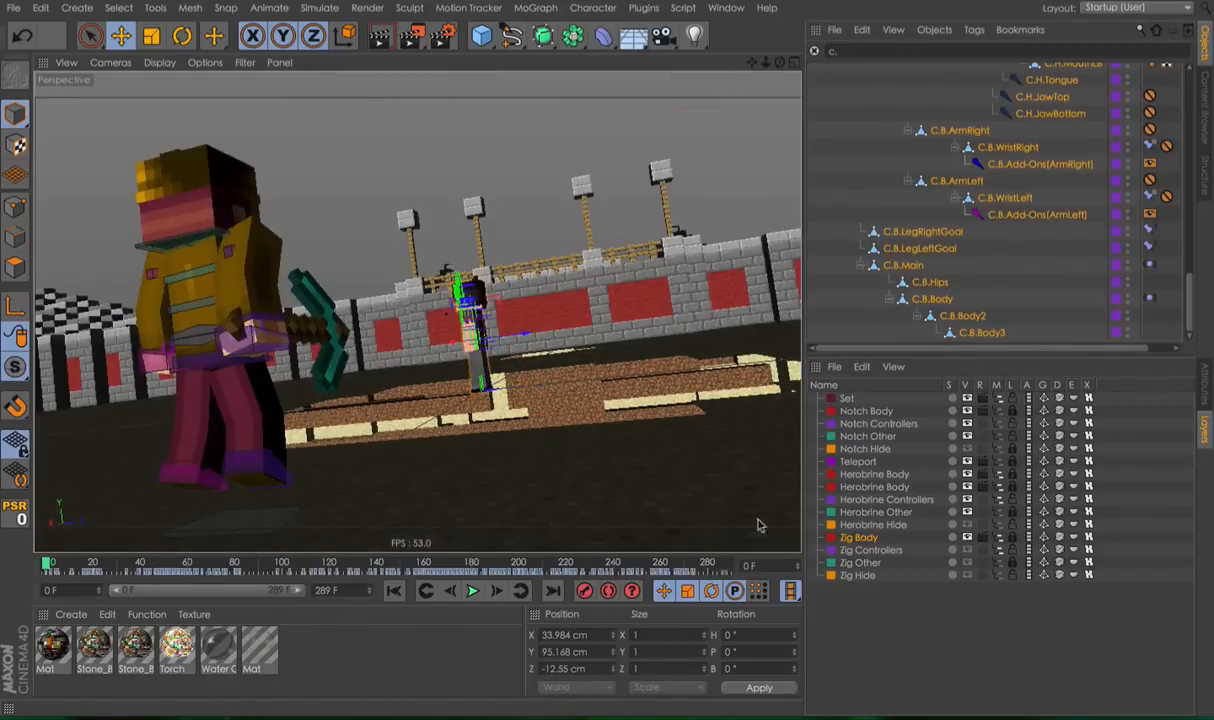
click(1079, 292)
key(F8)
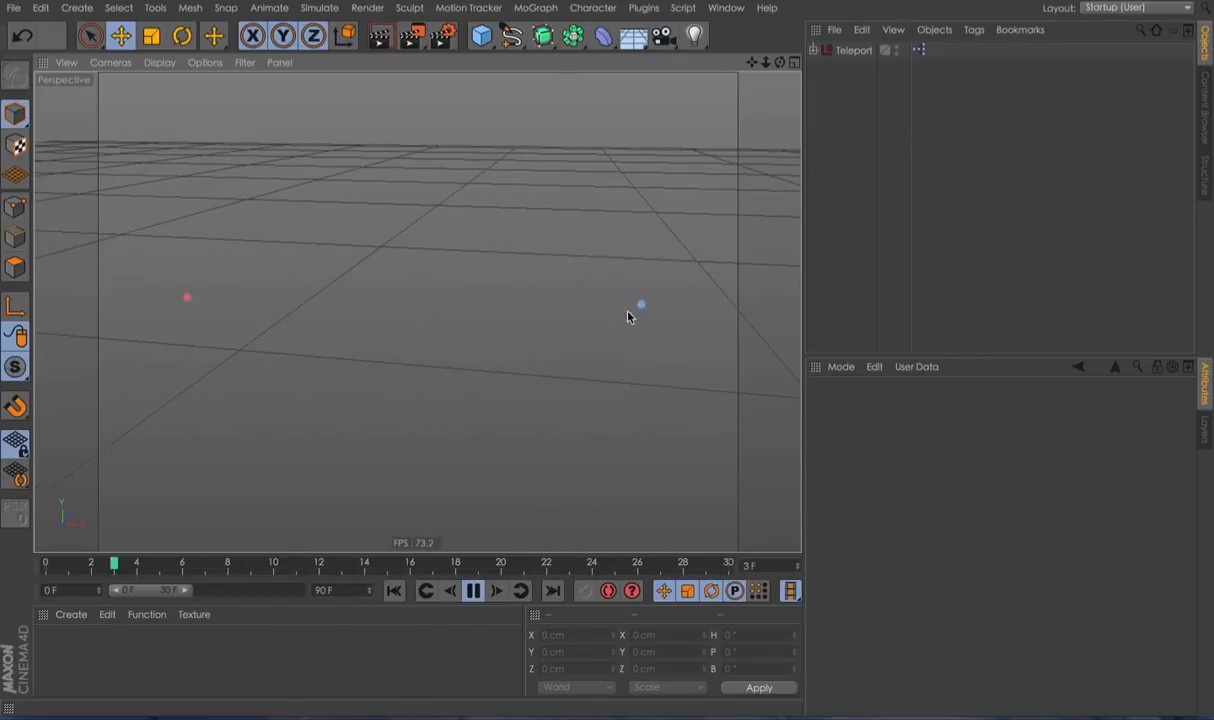
Select the Teleport null and raise its Begin frame in the Option settings.
click(640, 305)
drag(675, 390, 600, 354)
click(862, 51)
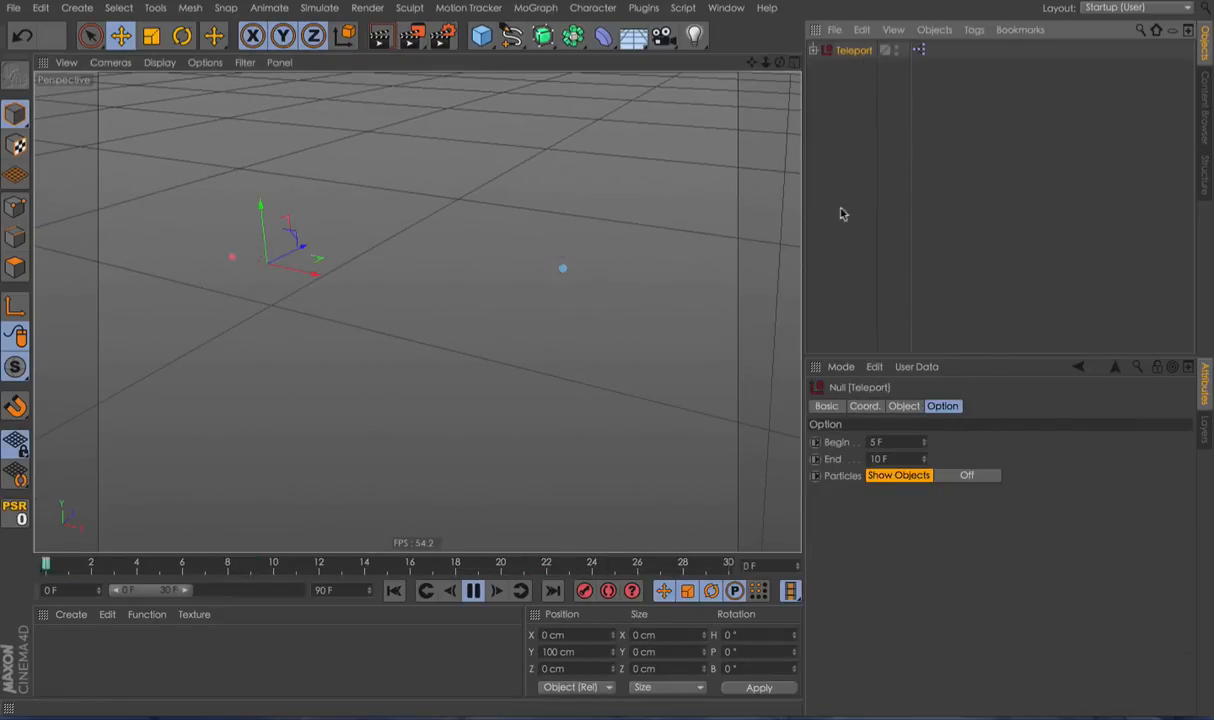
drag(924, 443, 924, 432)
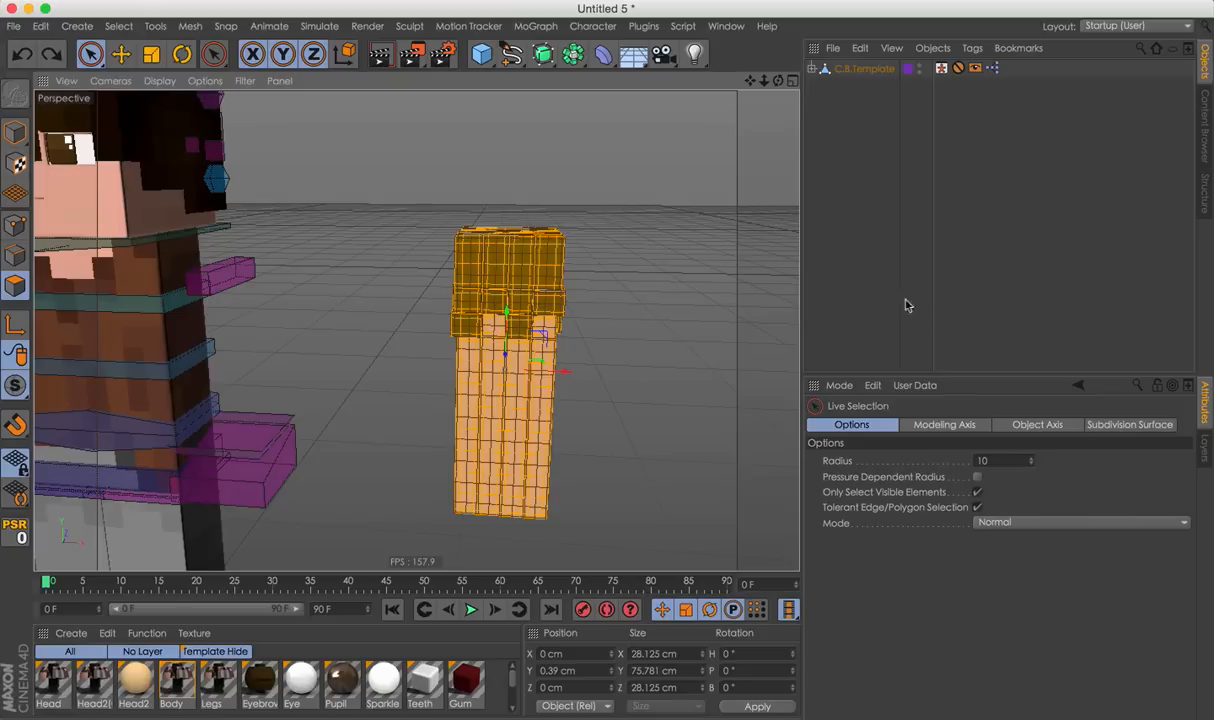
Select the shirt-coloured polygons on the front of the template rig's torso with Live Selection.
alt+drag(618, 242, 700, 225)
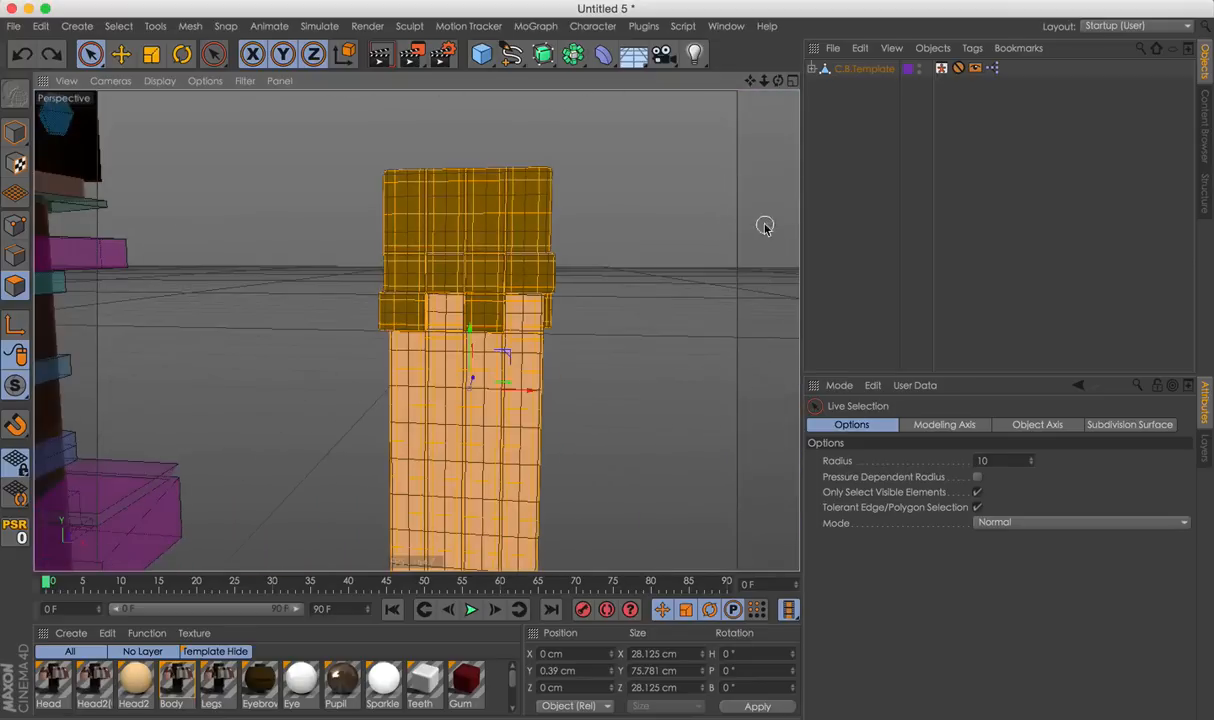
scroll(388, 326, down, 5)
scroll(377, 322, up, 5)
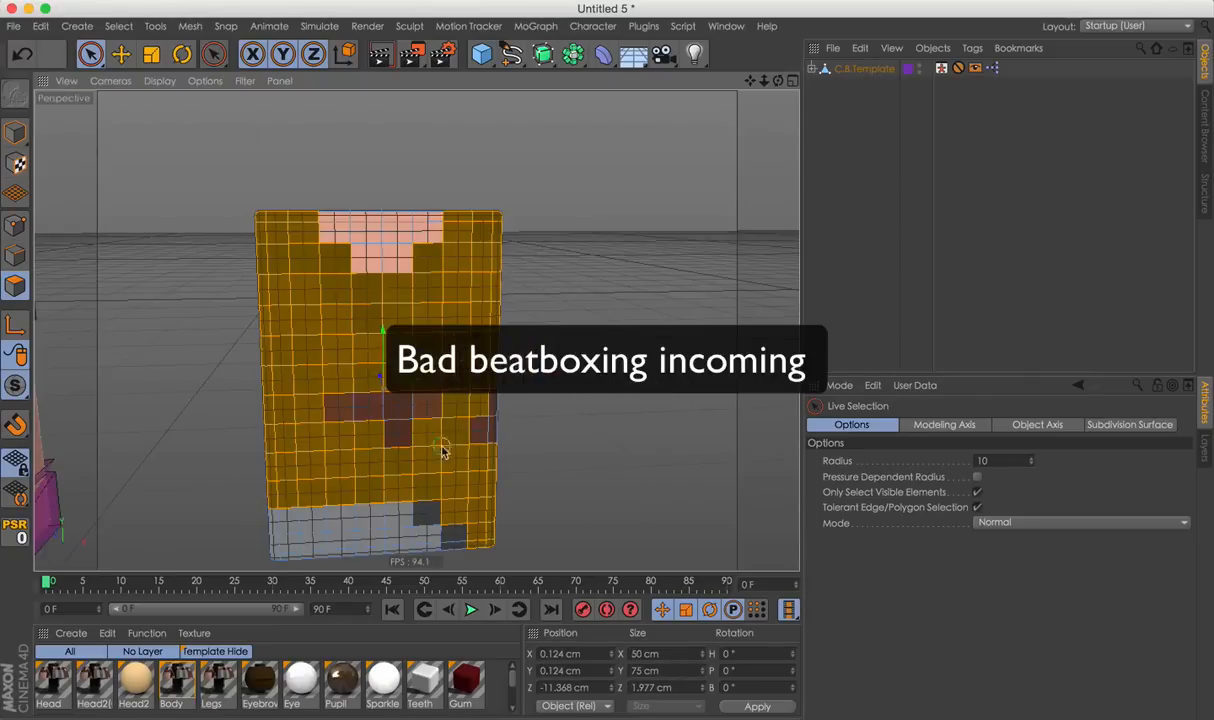
mouse_move(443, 452)
mouse_down()
mouse_move(475, 424)
mouse_move(428, 404)
mouse_up()
mouse_move(617, 431)
mouse_down()
mouse_move(501, 439)
mouse_move(482, 523)
mouse_move(588, 476)
mouse_up()
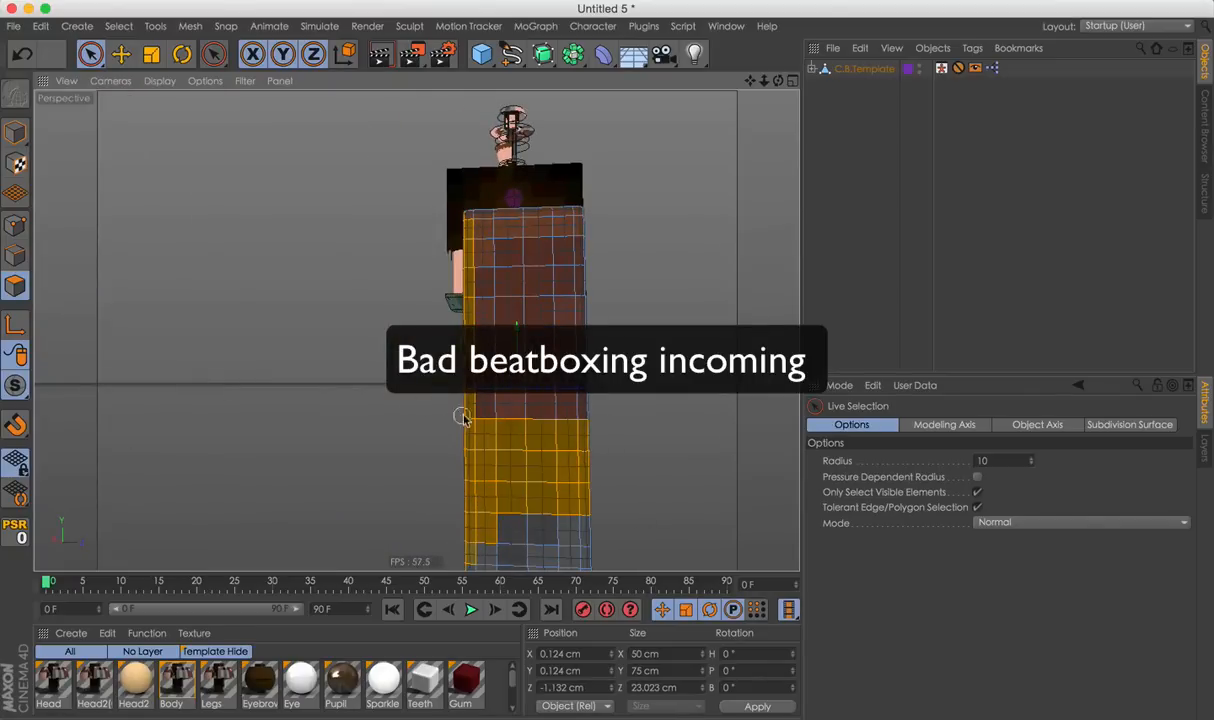
Add the shirt squares on the torso's sides and back to the polygon selection.
mouse_move(520, 320)
mouse_down()
mouse_move(535, 300)
mouse_move(562, 302)
mouse_move(485, 266)
mouse_move(458, 226)
mouse_up()
mouse_move(557, 210)
alt+mouse_down()
mouse_move(572, 309)
mouse_move(452, 274)
alt+mouse_up()
shift+drag(692, 316, 288, 265)
shift+drag(168, 242, 200, 275)
alt+drag(469, 290, 445, 288)
mouse_move(449, 432)
shift+mouse_down()
mouse_move(330, 410)
mouse_move(271, 425)
mouse_move(252, 466)
mouse_move(305, 488)
shift+mouse_up()
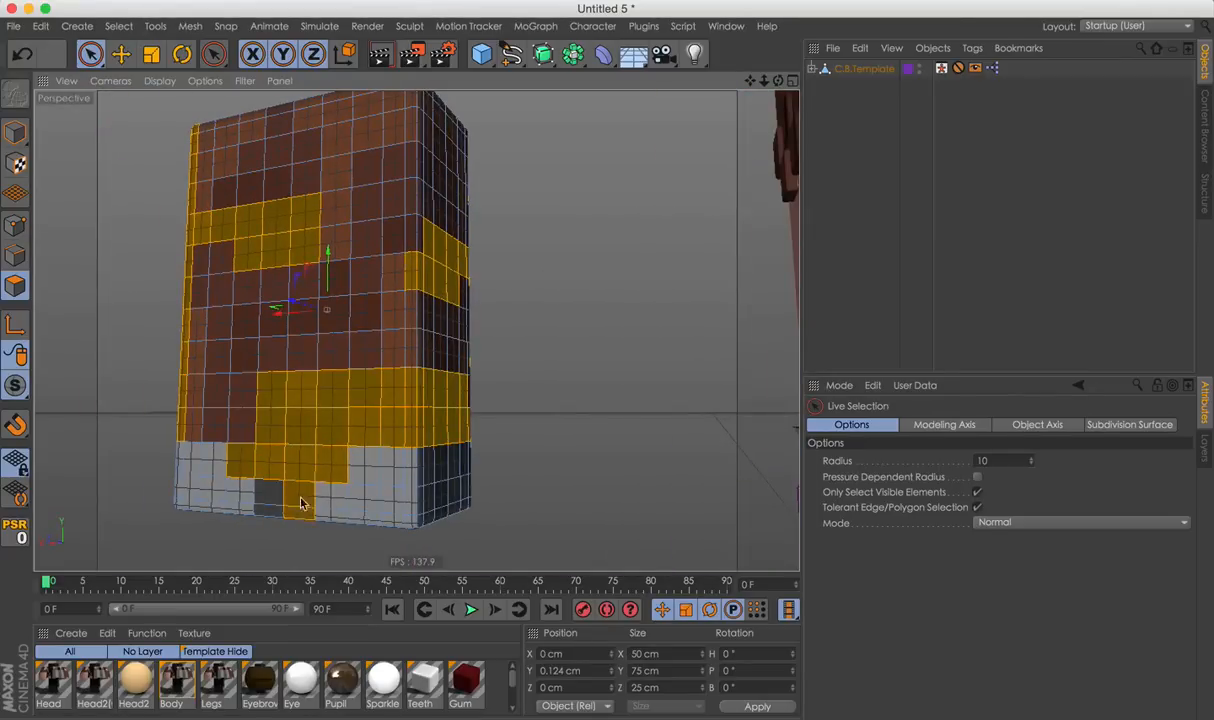
alt+middle_drag(338, 397, 423, 480)
mouse_move(346, 475)
shift+mouse_down()
mouse_move(292, 508)
mouse_move(599, 463)
shift+mouse_up()
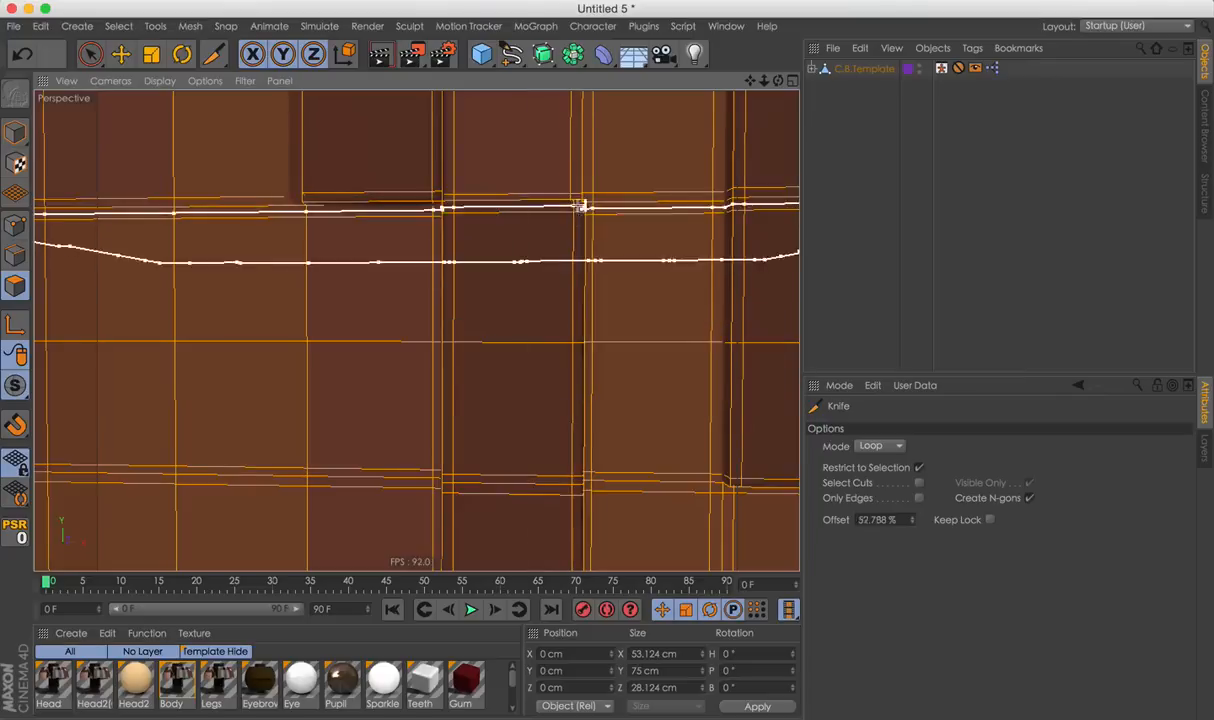
Add a horizontal Knife loop cut close to the edge of the raised shirt squares on the torso.
alt+drag(371, 222, 423, 249)
click(376, 258)
alt+middle_drag(402, 218, 415, 271)
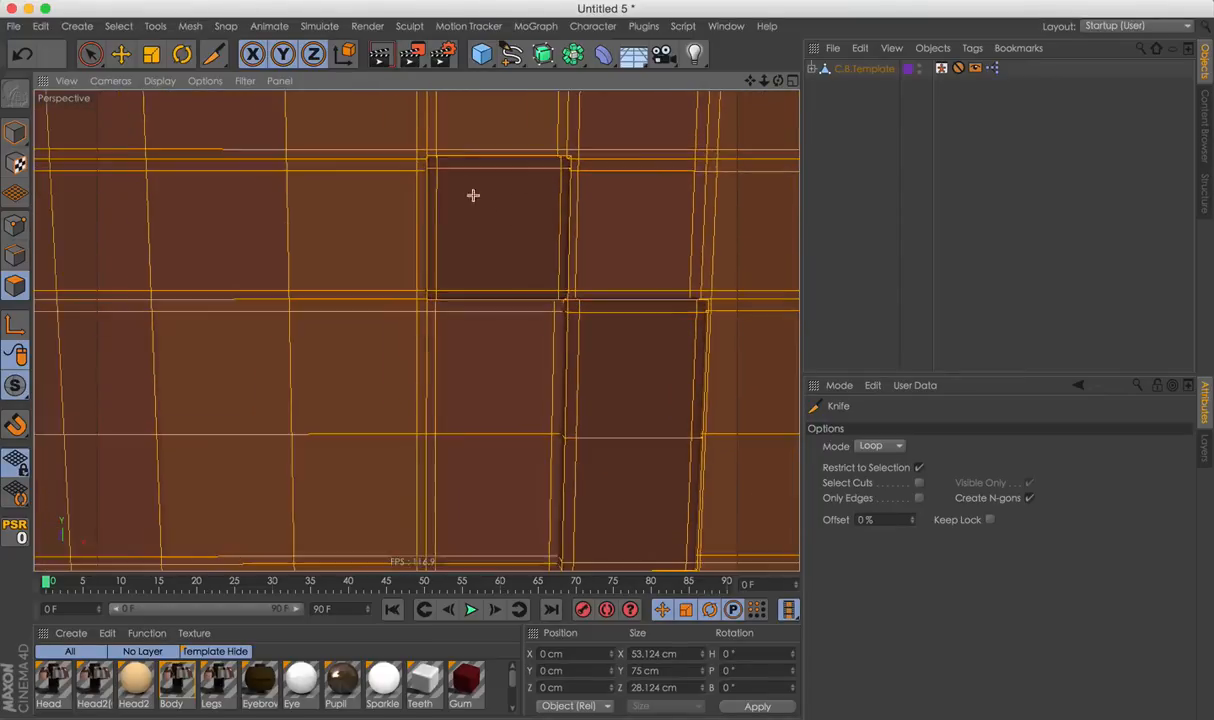
scroll(547, 285, down, 5)
alt+middle_drag(461, 288, 425, 301)
alt+drag(300, 300, 368, 332)
alt+middle_drag(358, 310, 274, 468)
alt+drag(296, 318, 308, 360)
alt+drag(322, 374, 255, 268)
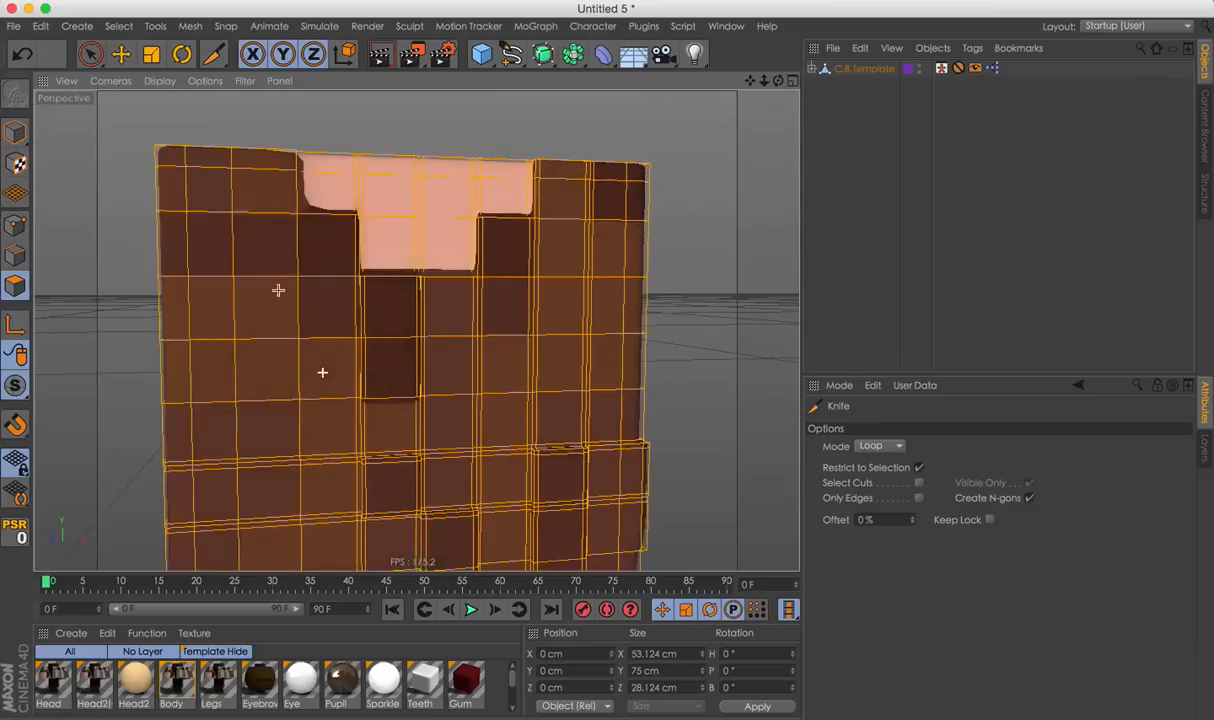
Add horizontal loop cuts near the upper and lower ends of the dark recessed strip below the neckline.
alt+middle_drag(255, 268, 227, 270)
alt+right_drag(347, 250, 428, 320)
click(416, 296)
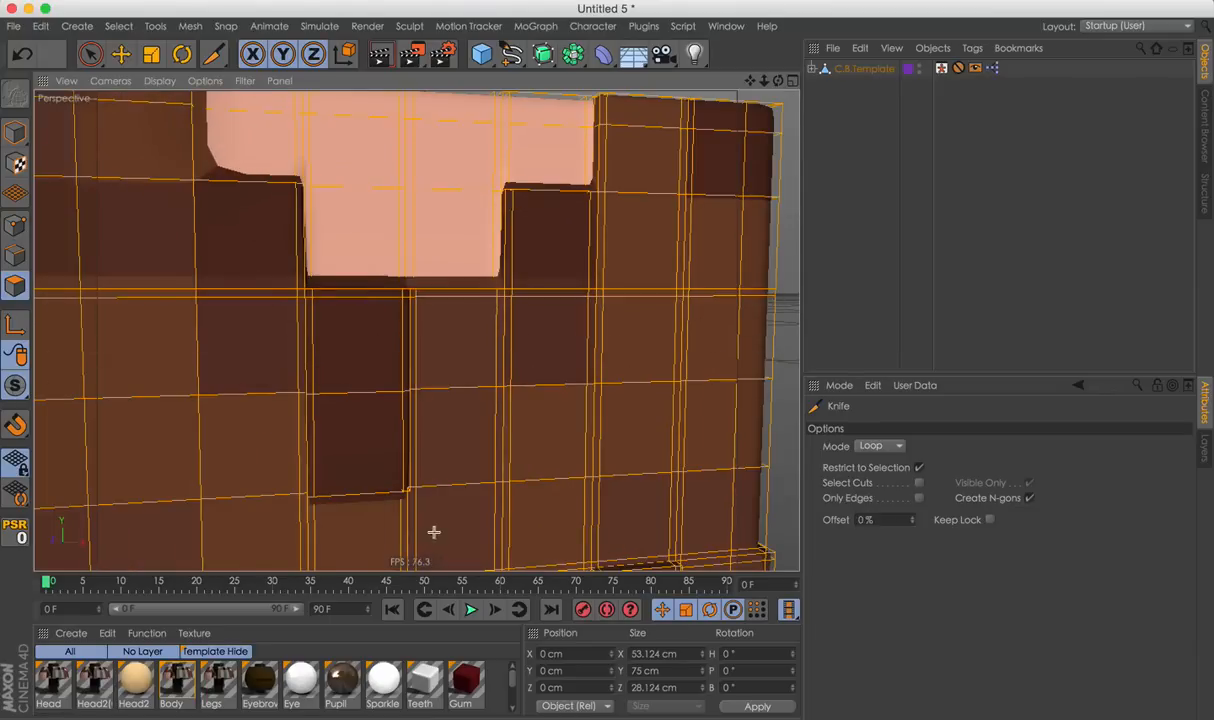
alt+drag(408, 485, 396, 456)
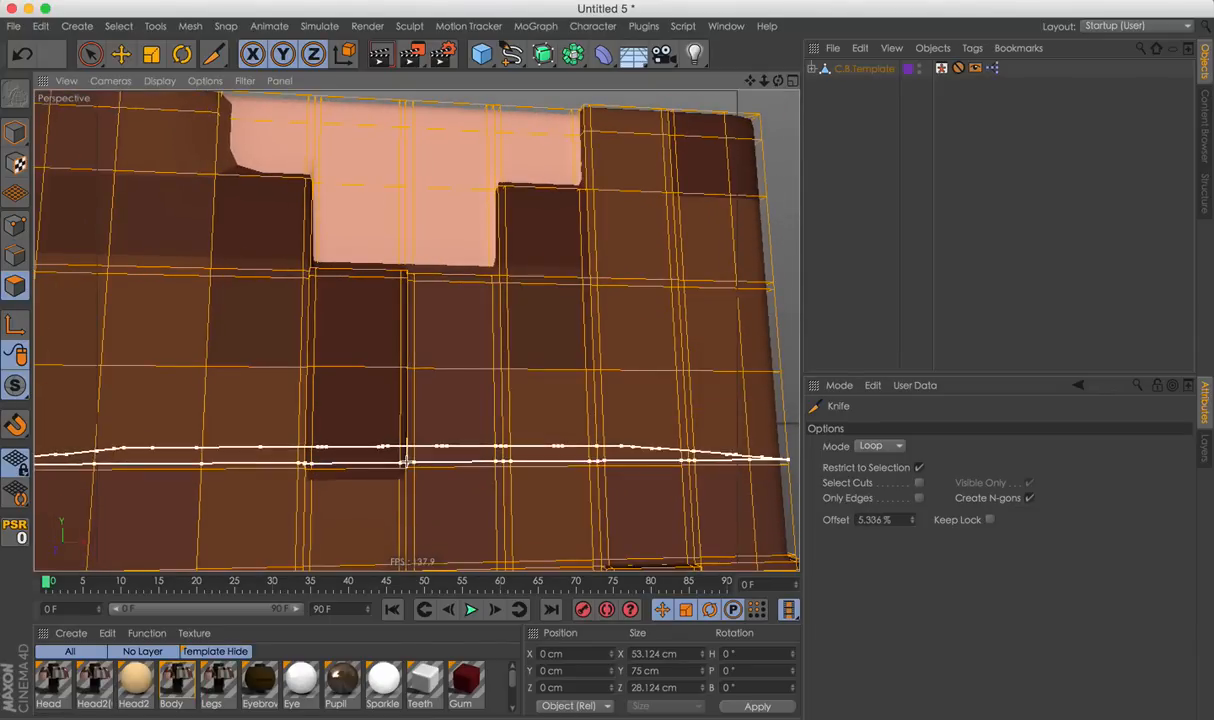
click(408, 473)
Add loop cuts beside the neckline's vertical centre edge and just above the recessed strip.
alt+middle_drag(409, 474, 436, 554)
alt+drag(447, 436, 459, 462)
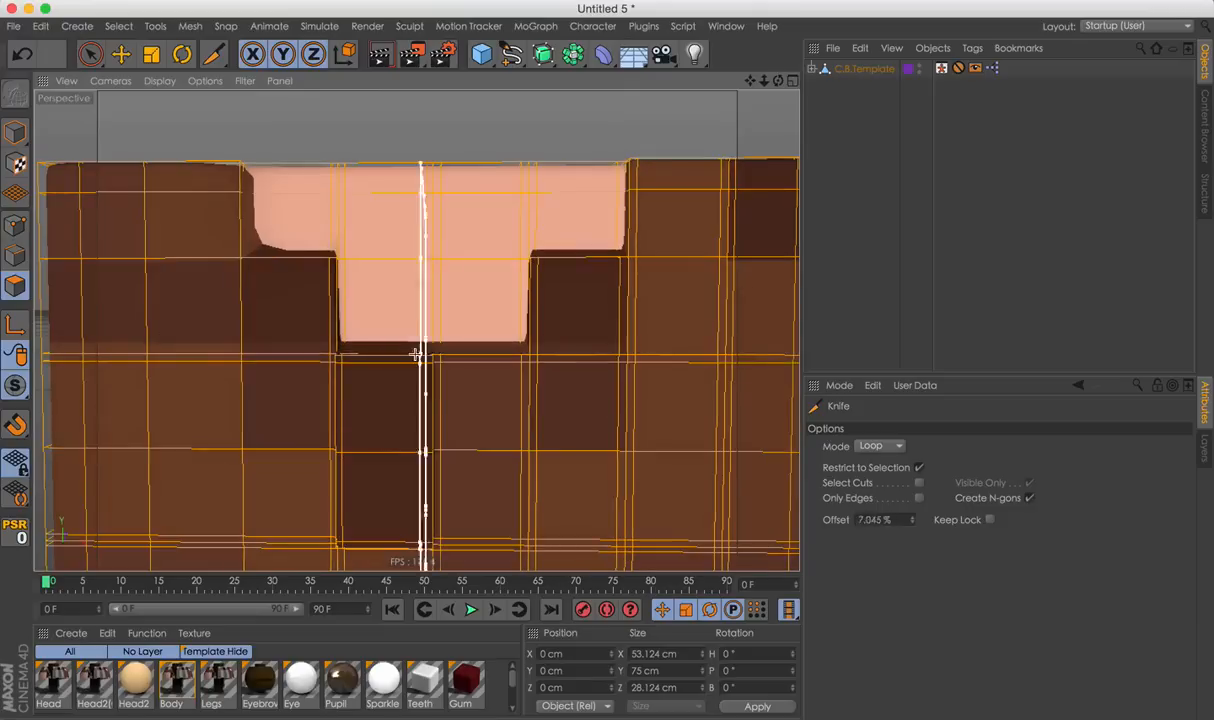
scroll(432, 347, up, 3)
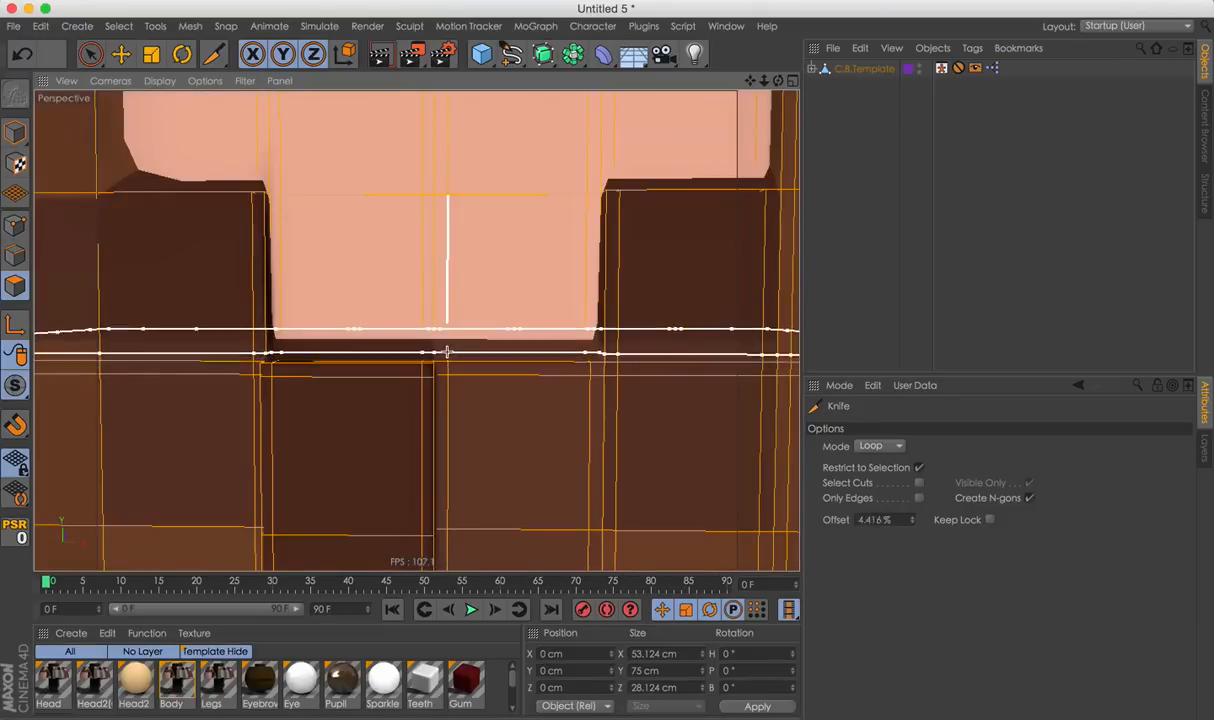
alt+middle_drag(454, 378, 490, 443)
alt+drag(217, 388, 241, 412)
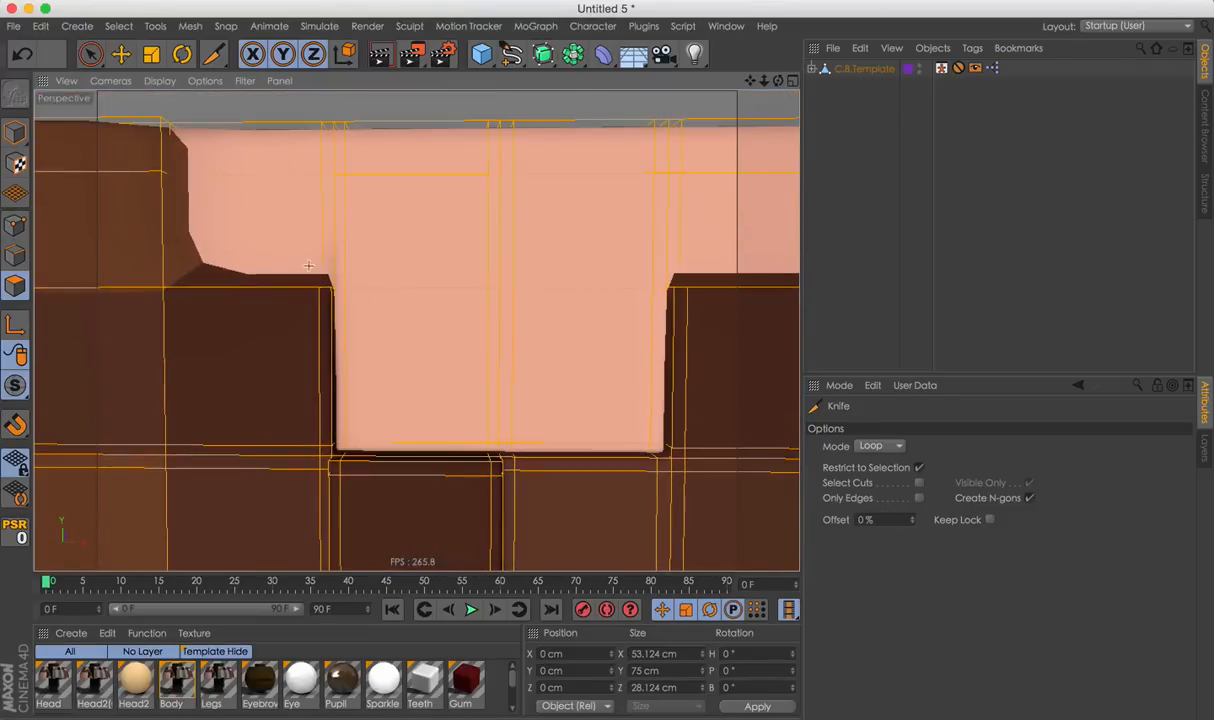
Add loop cuts along the neckline's upper step and beside its outer corner.
click(340, 277)
alt+middle_drag(317, 287, 527, 343)
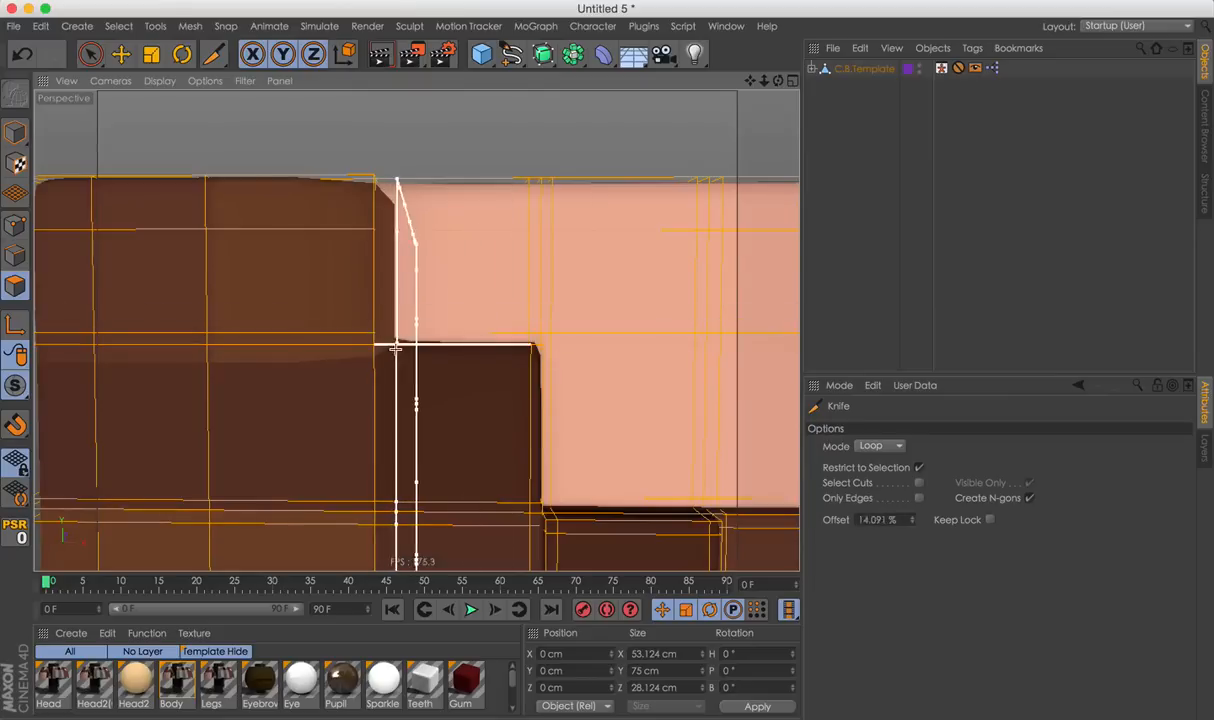
click(363, 341)
alt+middle_drag(405, 343, 73, 272)
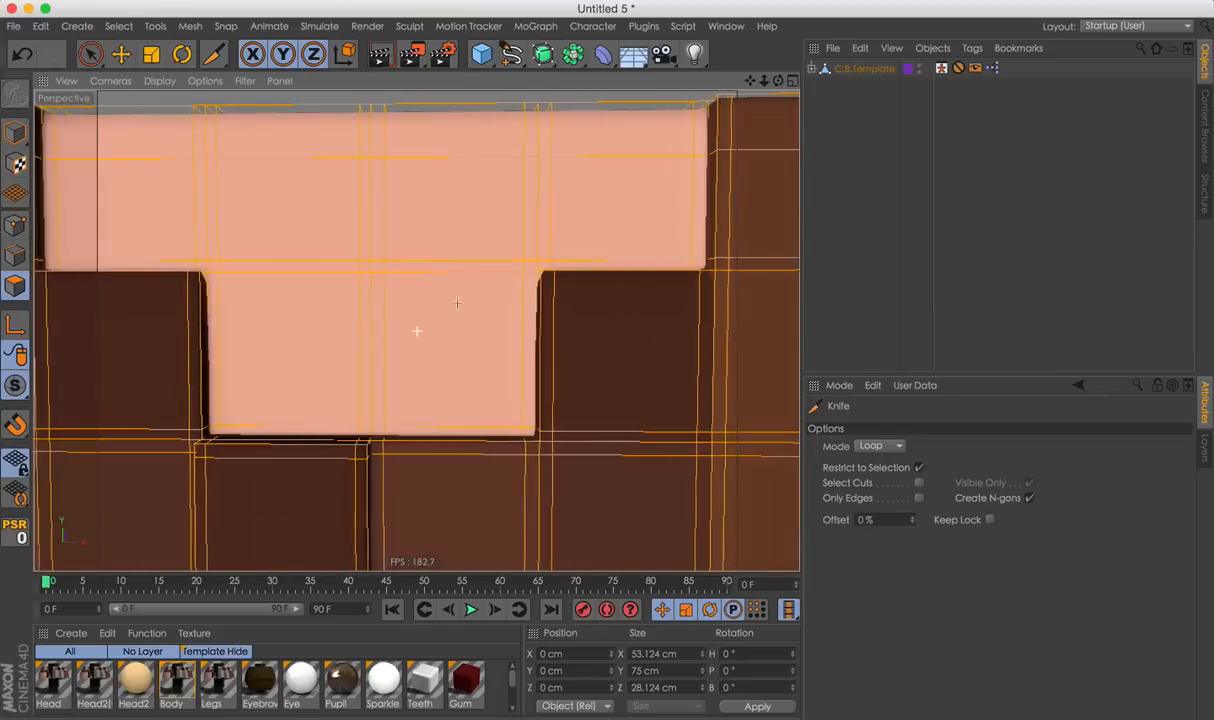
Add Knife loop cuts beside the neckline's lower step and close to the edges of the raised squares on the torso's side.
alt+middle_drag(477, 304, 379, 307)
scroll(607, 303, down, 3)
alt+drag(535, 354, 646, 391)
alt+drag(530, 387, 508, 375)
alt+drag(627, 278, 704, 260)
scroll(588, 255, up, 5)
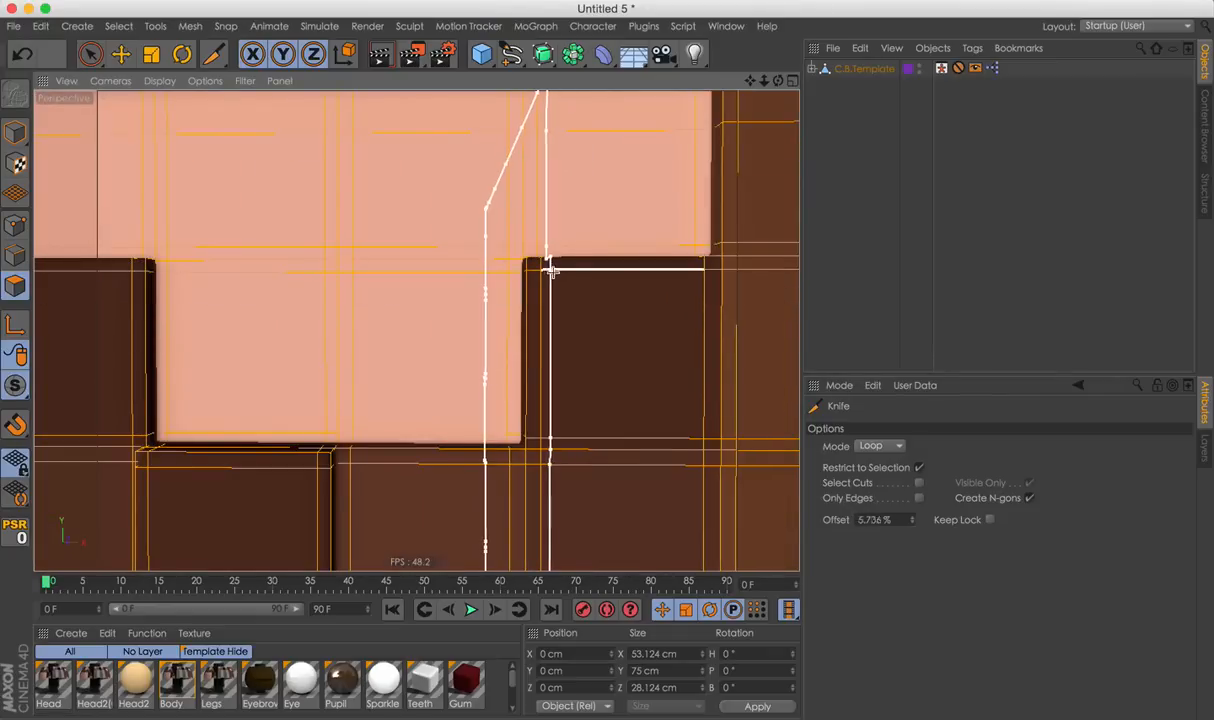
alt+middle_drag(688, 358, 561, 358)
alt+drag(561, 358, 412, 336)
scroll(450, 322, down, 5)
alt+drag(596, 350, 400, 372)
alt+drag(545, 383, 546, 316)
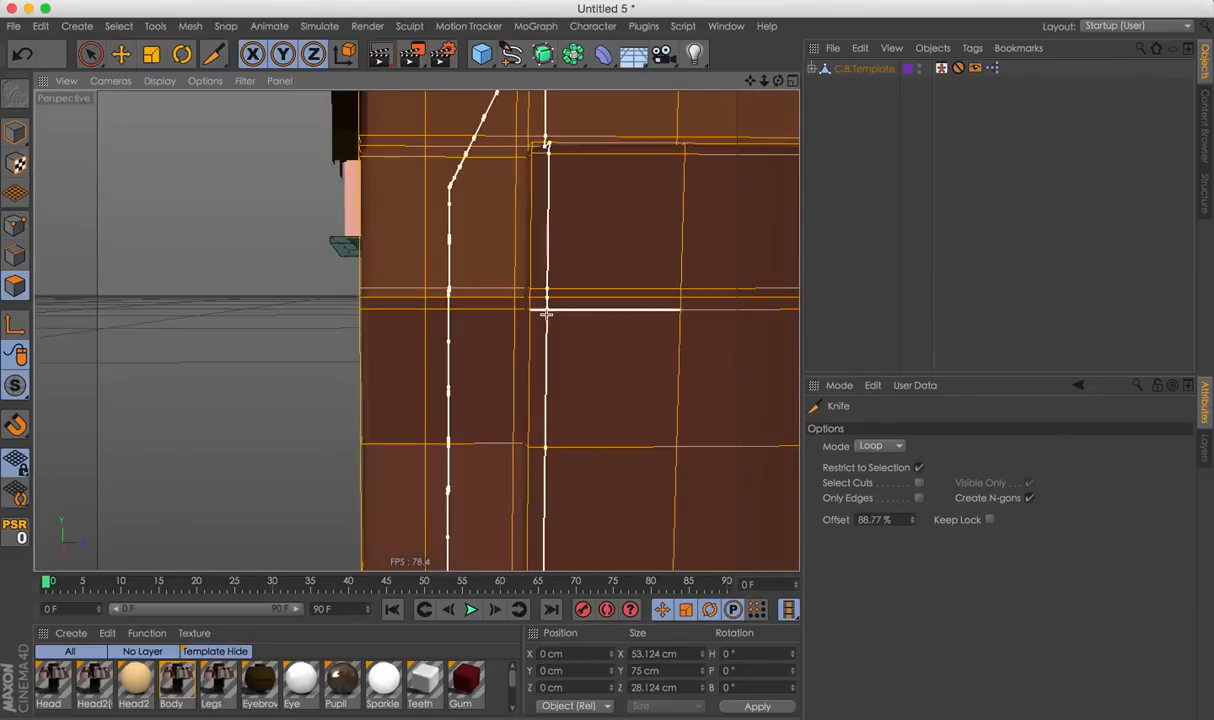
click(545, 281)
Add loop cuts just above and below the shirt's stepped hem edge and around its lower outer corner.
scroll(545, 281, down, 5)
alt+middle_drag(753, 425, 540, 130)
scroll(476, 476, down, 2)
scroll(370, 370, up, 6)
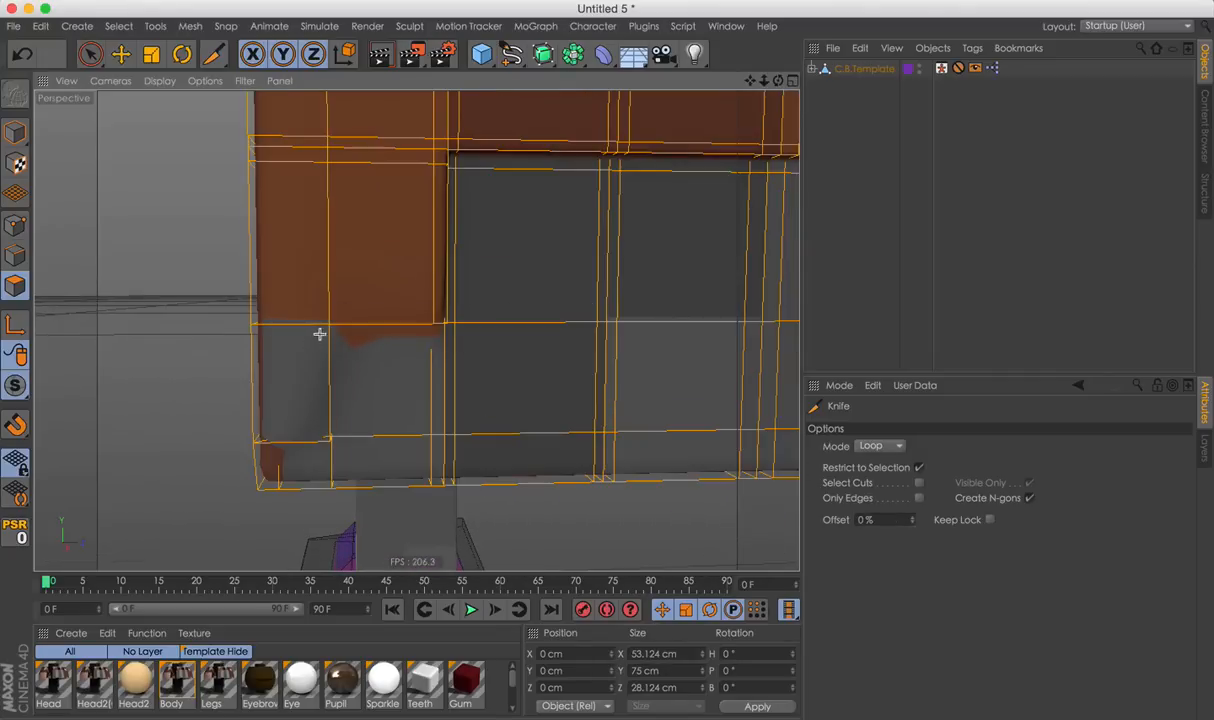
alt+drag(331, 337, 491, 309)
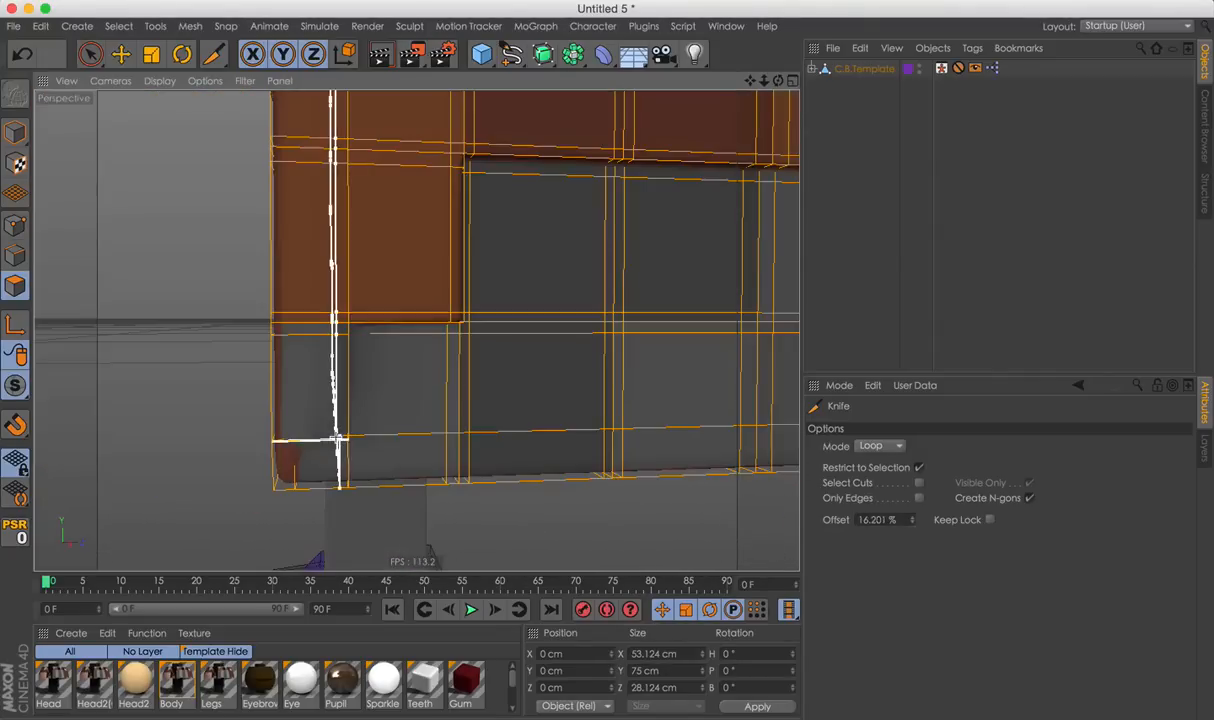
alt+drag(347, 432, 425, 415)
alt+drag(299, 419, 5, 400)
alt+drag(299, 419, 298, 420)
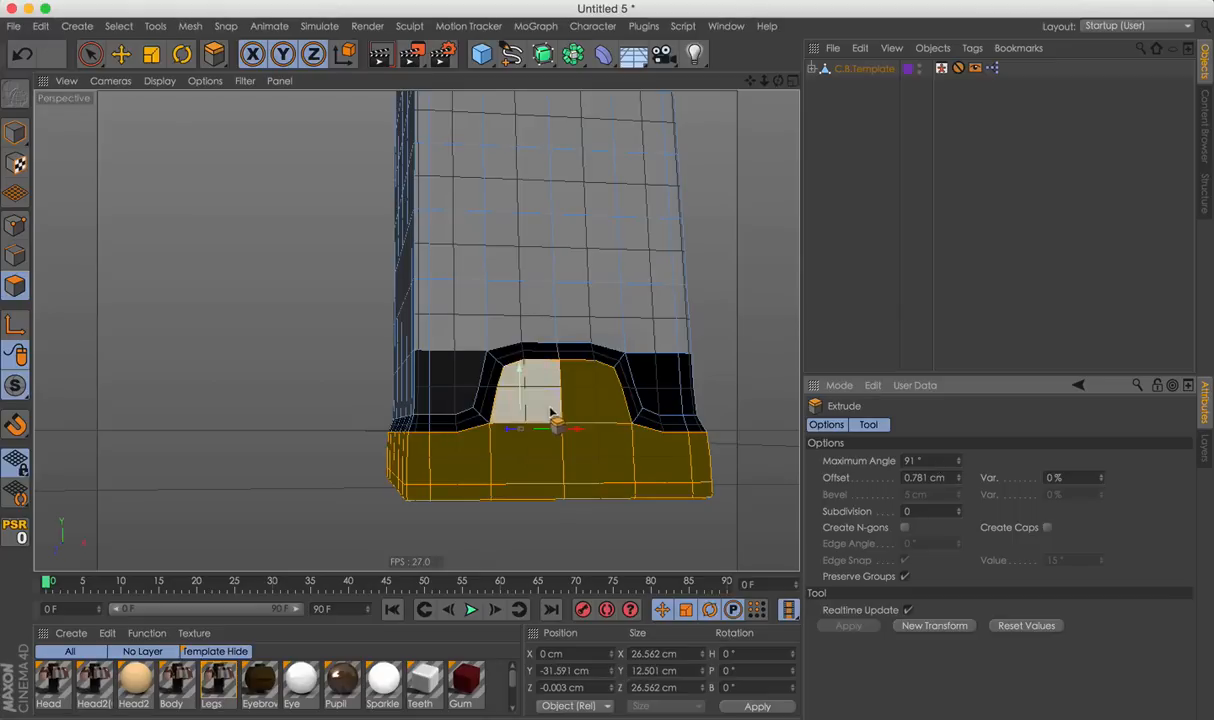
Select all the leg's polygons and add Knife loop cuts near its outer edges, the sole and the shoe's upper edge.
key(super+a)
right_click(650, 366)
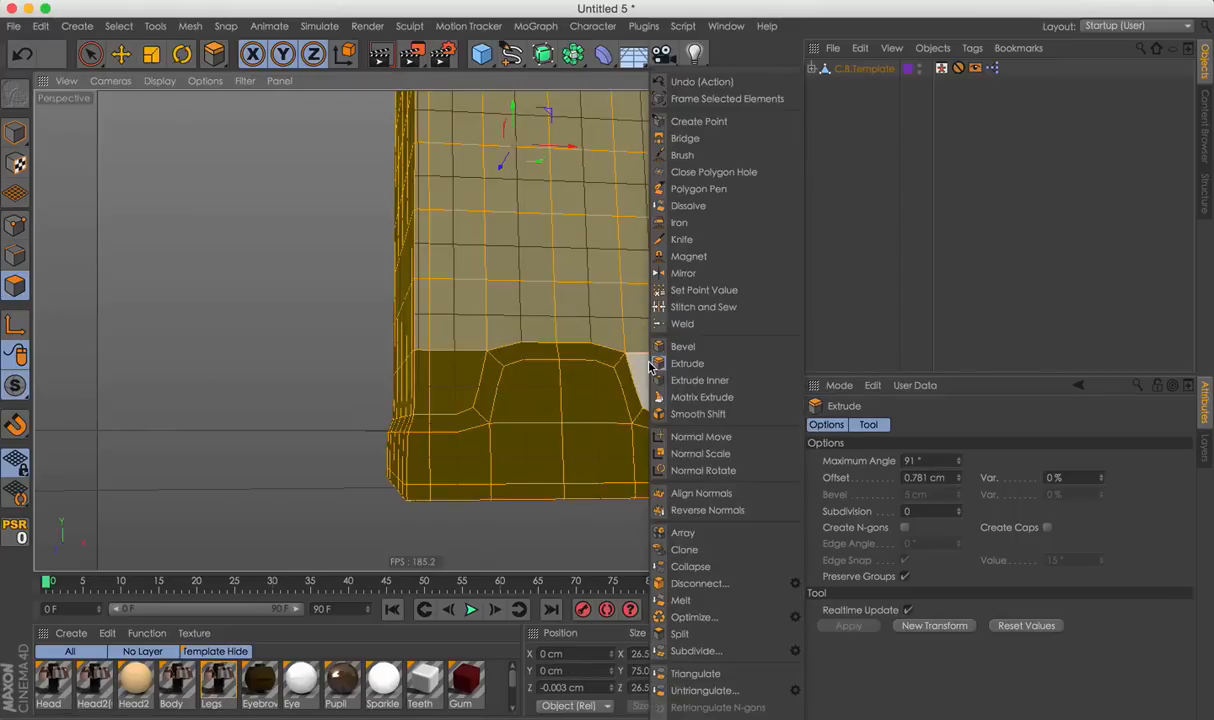
click(718, 242)
mouse_move(618, 367)
alt+mouse_down()
mouse_move(585, 390)
mouse_move(613, 344)
alt+mouse_up()
scroll(649, 361, up, 5)
alt+drag(496, 328, 573, 353)
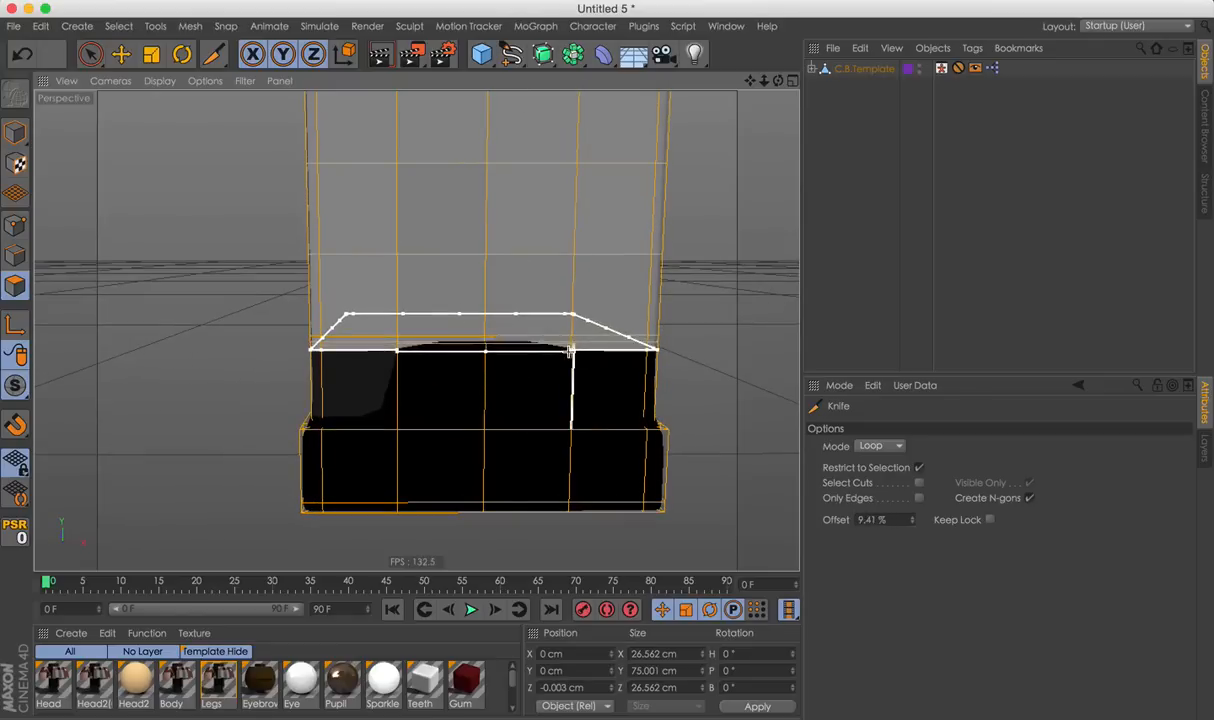
Add loop cuts on both sides of the shoe's vertical step edges and just above and below the sole ledge.
alt+drag(601, 431, 584, 430)
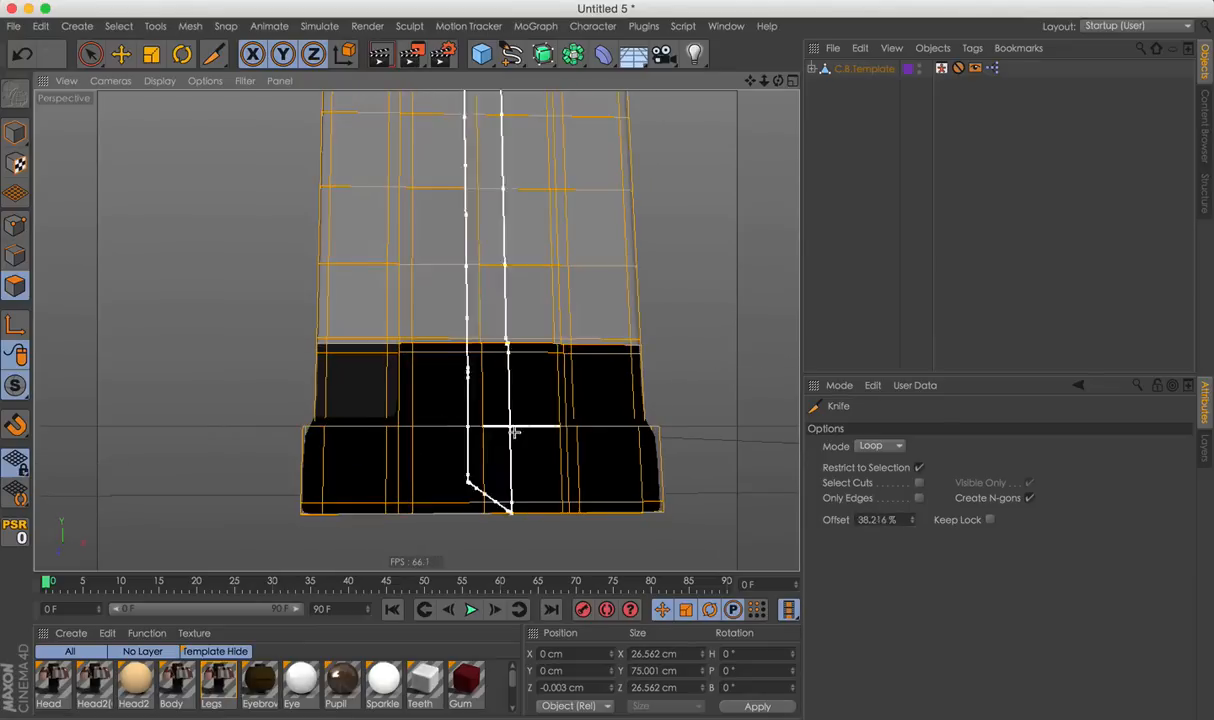
scroll(577, 425, up, 8)
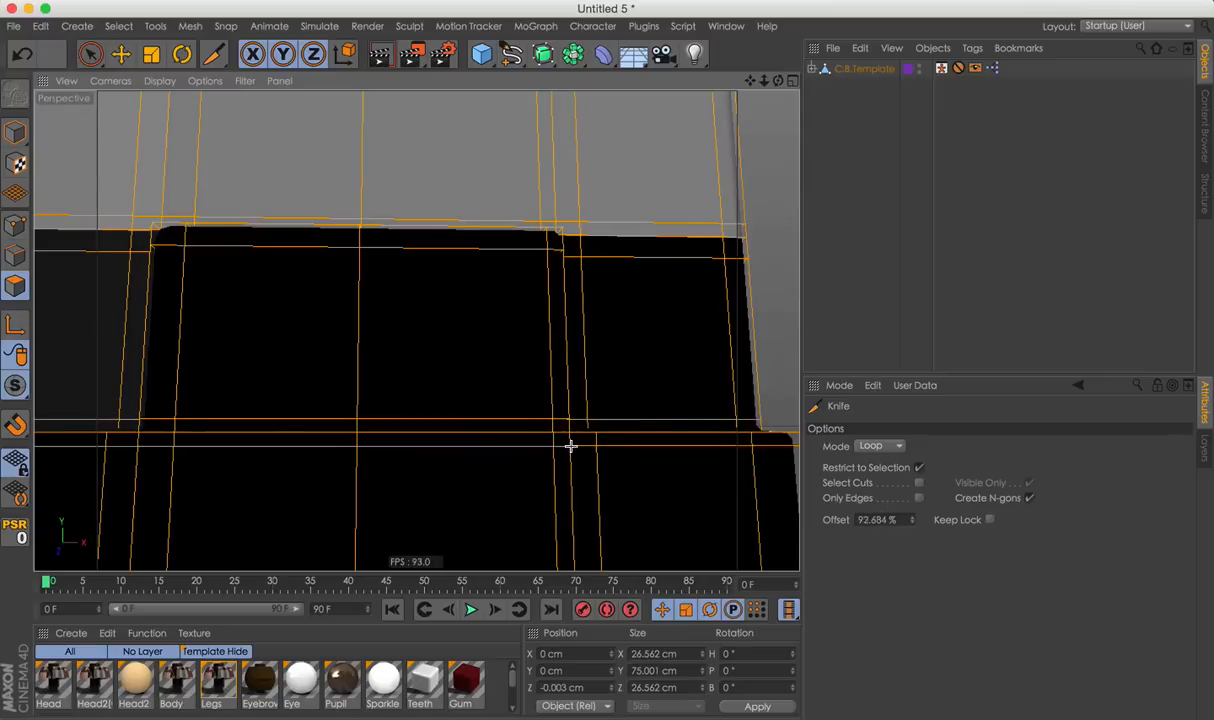
scroll(500, 440, down, 6)
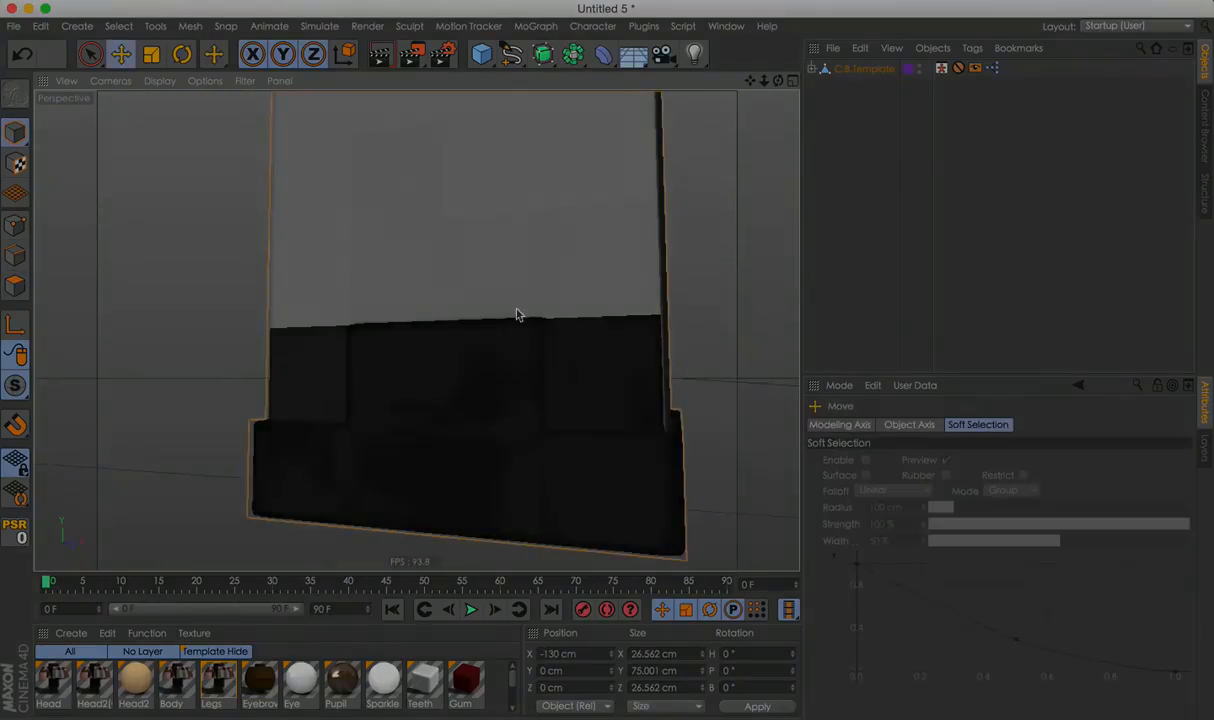